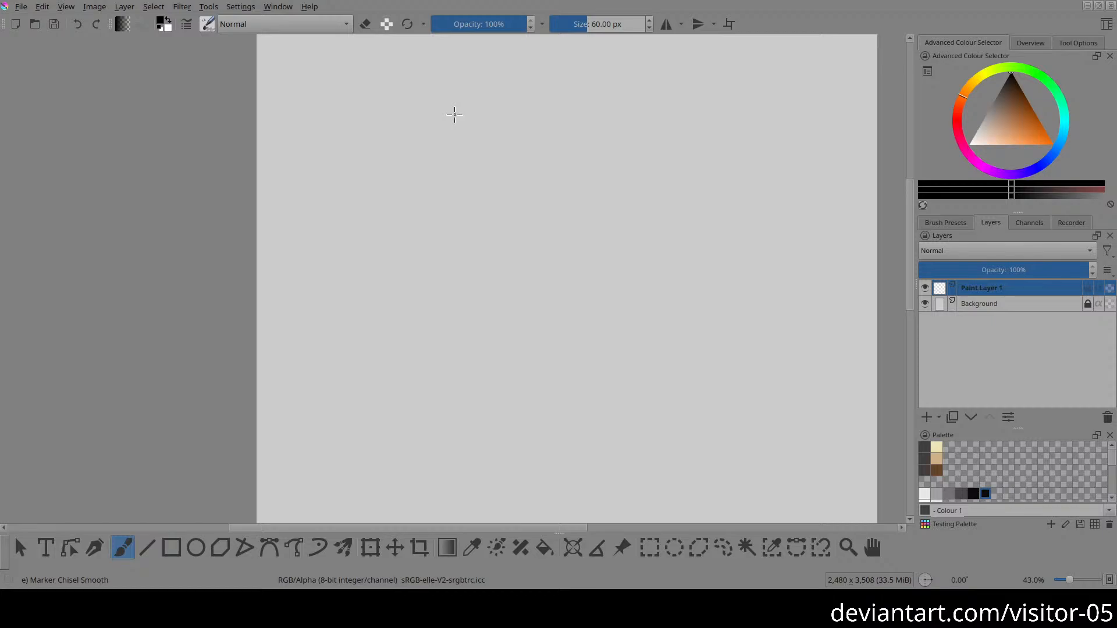
# Step: Draw two side-by-side stacks of roughly parallel horizontal strokes near the top of the page
pyautogui.moveTo(305, 81); pyautogui.dragTo(419, 80)
pyautogui.moveTo(302, 90)
pyautogui.mouseDown()
pyautogui.moveTo(434, 89)
pyautogui.moveTo(417, 92)
pyautogui.mouseUp()
pyautogui.moveTo(309, 104)
pyautogui.mouseDown()
pyautogui.moveTo(433, 104)
pyautogui.moveTo(424, 111)
pyautogui.mouseUp()
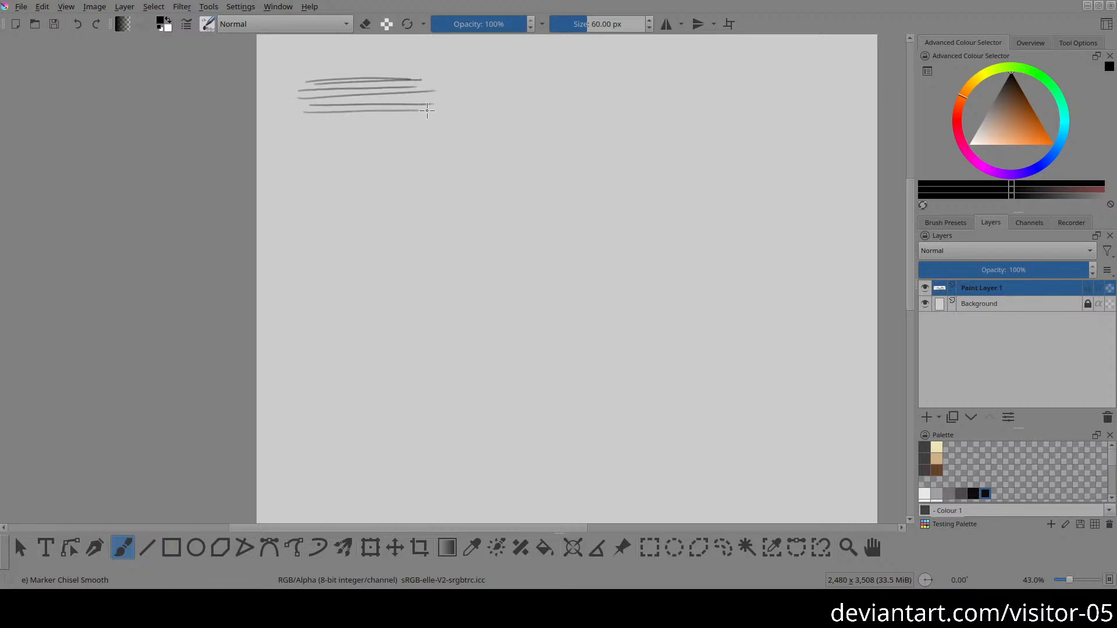
pyautogui.moveTo(305, 120)
pyautogui.mouseDown()
pyautogui.moveTo(425, 120)
pyautogui.moveTo(402, 125)
pyautogui.mouseUp()
pyautogui.moveTo(580, 75); pyautogui.dragTo(472, 76)
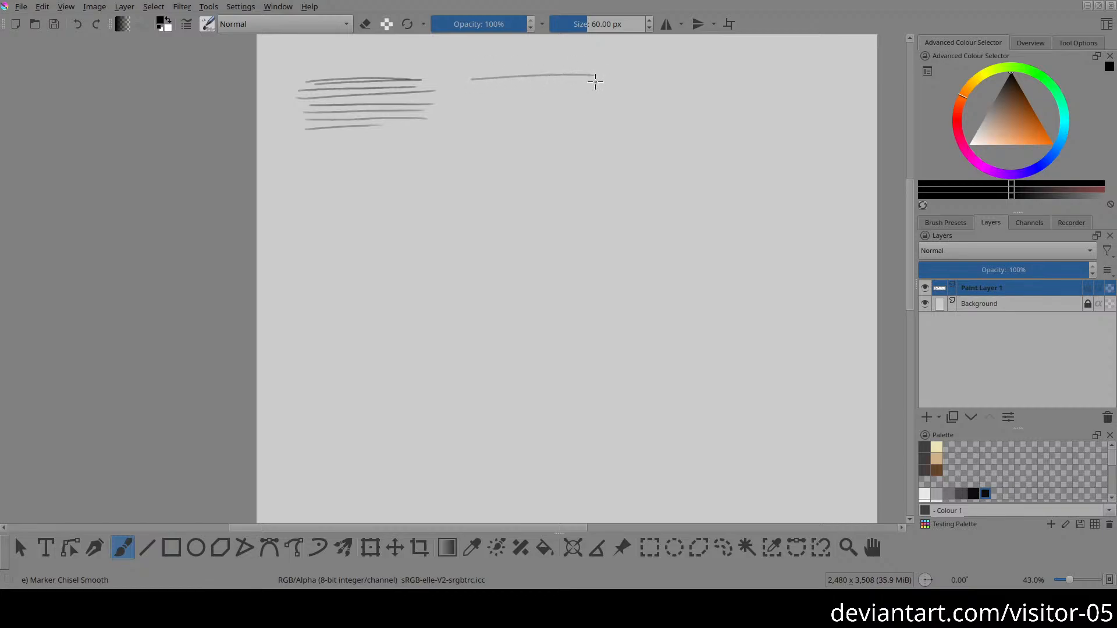
pyautogui.moveTo(594, 82); pyautogui.dragTo(472, 82)
pyautogui.moveTo(595, 87)
pyautogui.mouseDown()
pyautogui.moveTo(474, 89)
pyautogui.moveTo(605, 96)
pyautogui.mouseUp()
pyautogui.moveTo(474, 104); pyautogui.dragTo(597, 112)
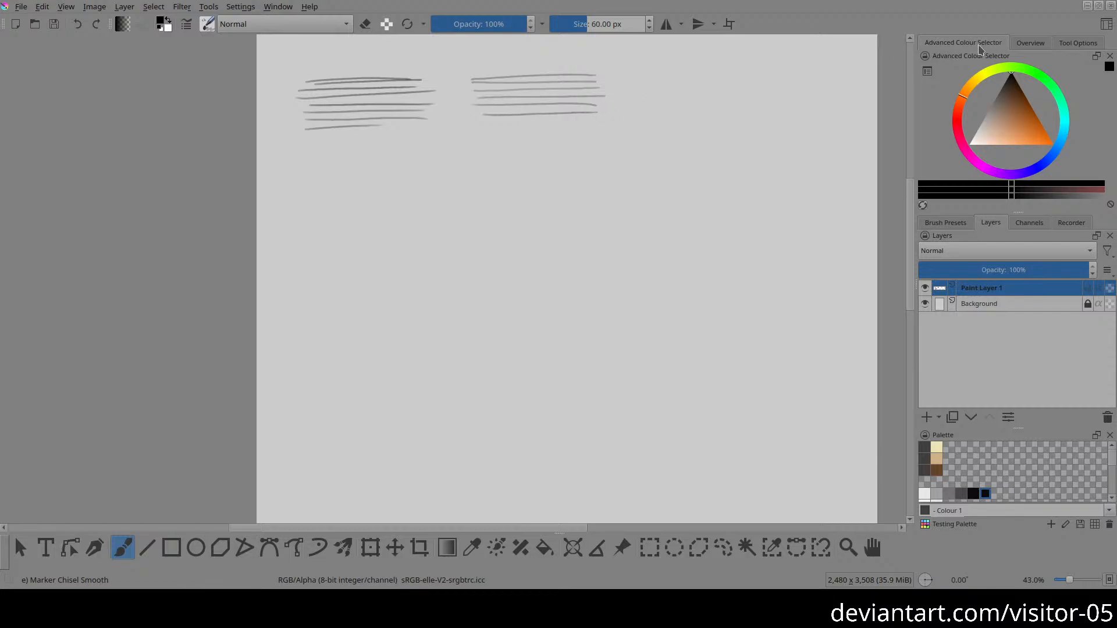
# Step: Show the canvas overview and draw four freehand circles, mostly overlapping, in the page's upper right area
pyautogui.click(1030, 44)
pyautogui.click(1072, 44)
pyautogui.click(1032, 44)
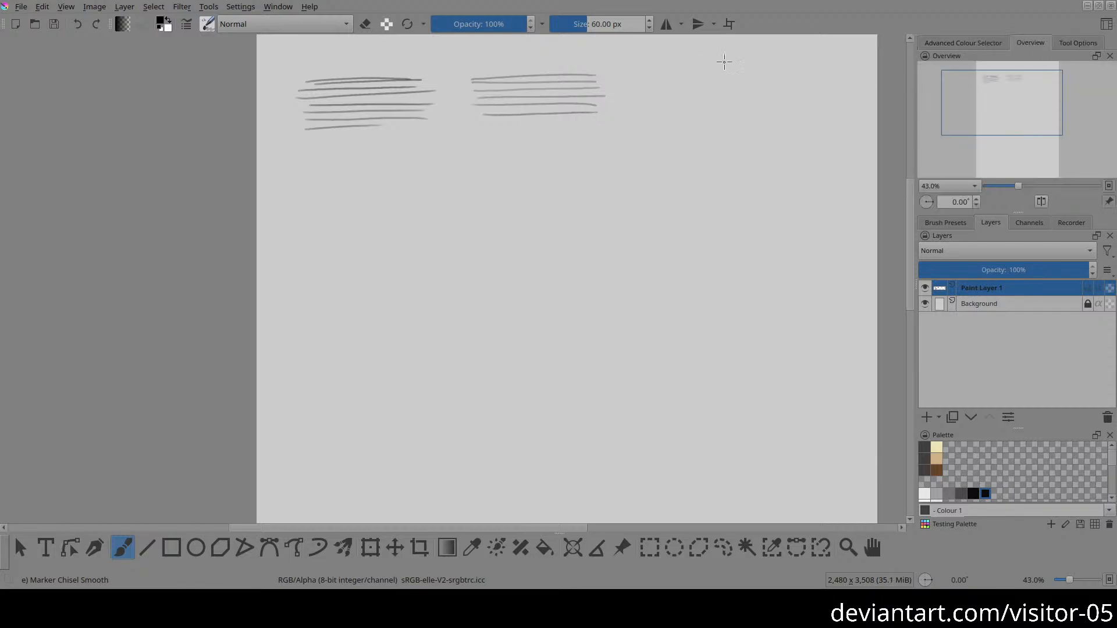
pyautogui.moveTo(660, 51)
pyautogui.mouseDown()
pyautogui.moveTo(614, 80)
pyautogui.moveTo(648, 55)
pyautogui.moveTo(701, 65)
pyautogui.mouseUp()
pyautogui.moveTo(626, 107)
pyautogui.mouseDown()
pyautogui.moveTo(633, 202)
pyautogui.moveTo(638, 119)
pyautogui.mouseUp()
pyautogui.moveTo(769, 137)
pyautogui.mouseDown()
pyautogui.moveTo(720, 227)
pyautogui.moveTo(753, 138)
pyautogui.mouseUp()
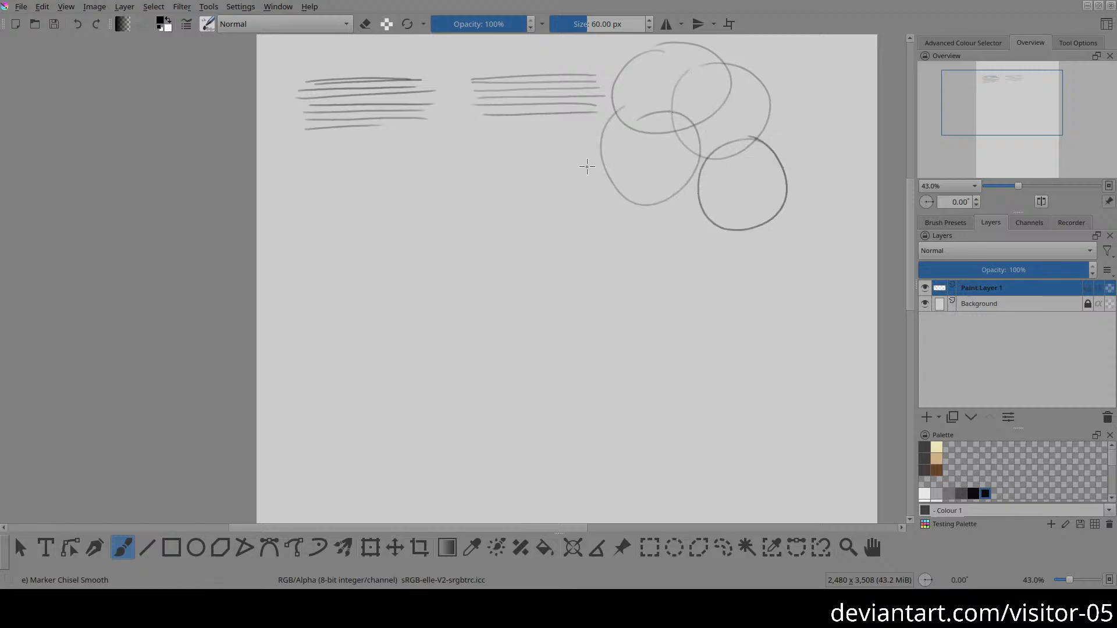
# Step: Draw another stack of closely spaced horizontal strokes directly beneath the second stack, beside the circles
pyautogui.moveTo(484, 131); pyautogui.dragTo(608, 136)
pyautogui.moveTo(478, 146); pyautogui.dragTo(597, 141)
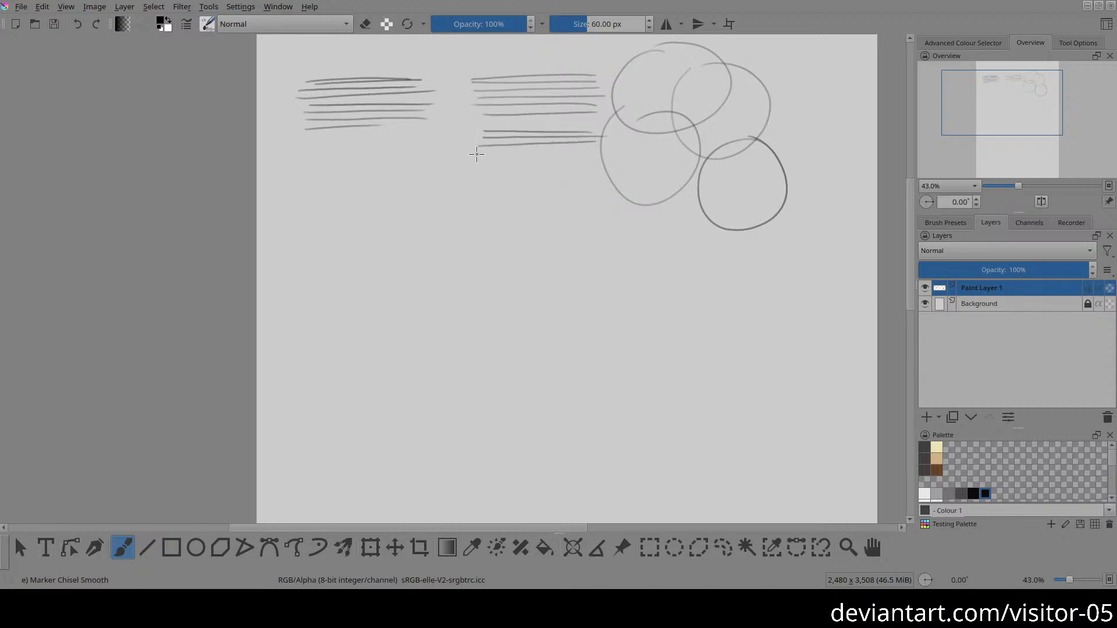
pyautogui.moveTo(476, 154); pyautogui.dragTo(594, 151)
pyautogui.moveTo(483, 161); pyautogui.dragTo(600, 157)
pyautogui.moveTo(484, 169); pyautogui.dragTo(592, 168)
pyautogui.moveTo(485, 177); pyautogui.dragTo(586, 176)
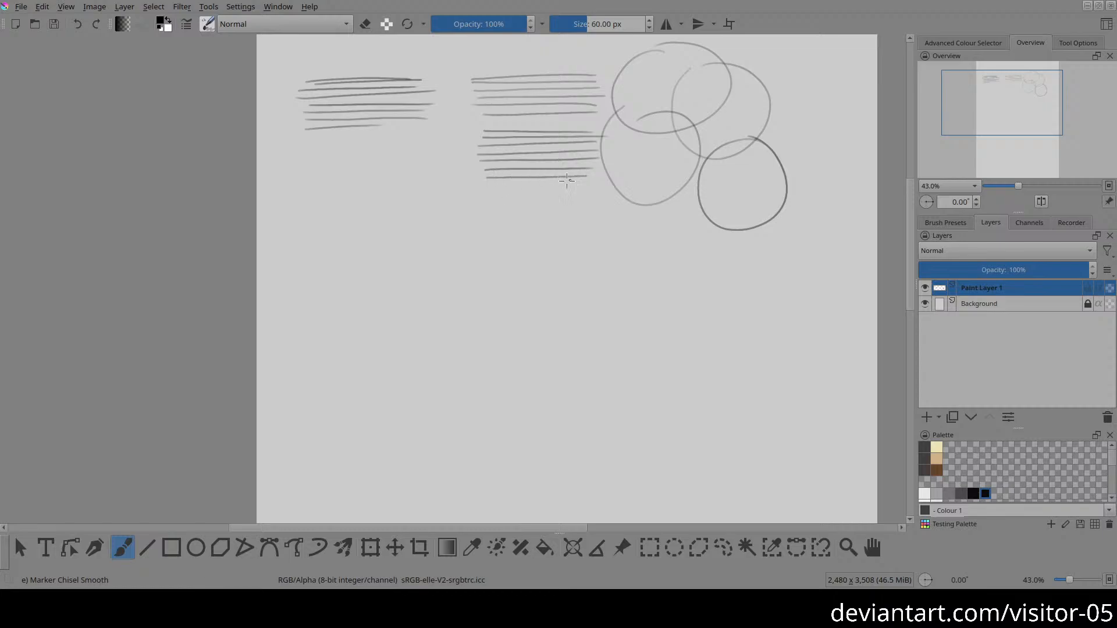
pyautogui.moveTo(487, 187); pyautogui.dragTo(585, 185)
# Step: Draw four longer horizontal strokes beneath the group of circles
pyautogui.moveTo(583, 243); pyautogui.dragTo(626, 307)
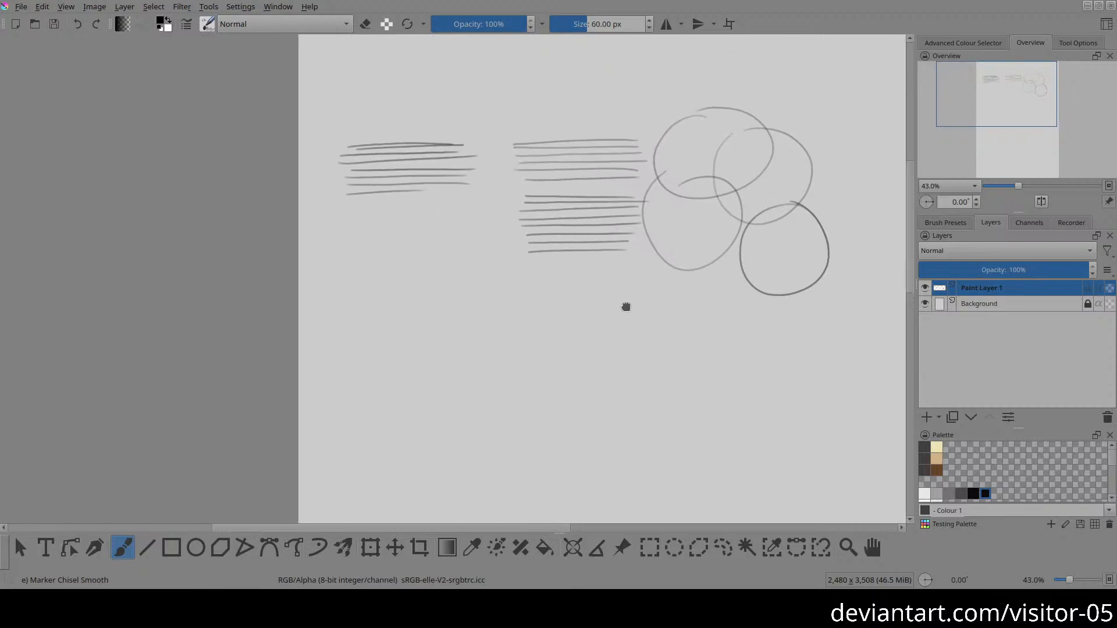
pyautogui.moveTo(522, 307)
pyautogui.mouseDown()
pyautogui.moveTo(493, 314)
pyautogui.moveTo(524, 322)
pyautogui.mouseUp()
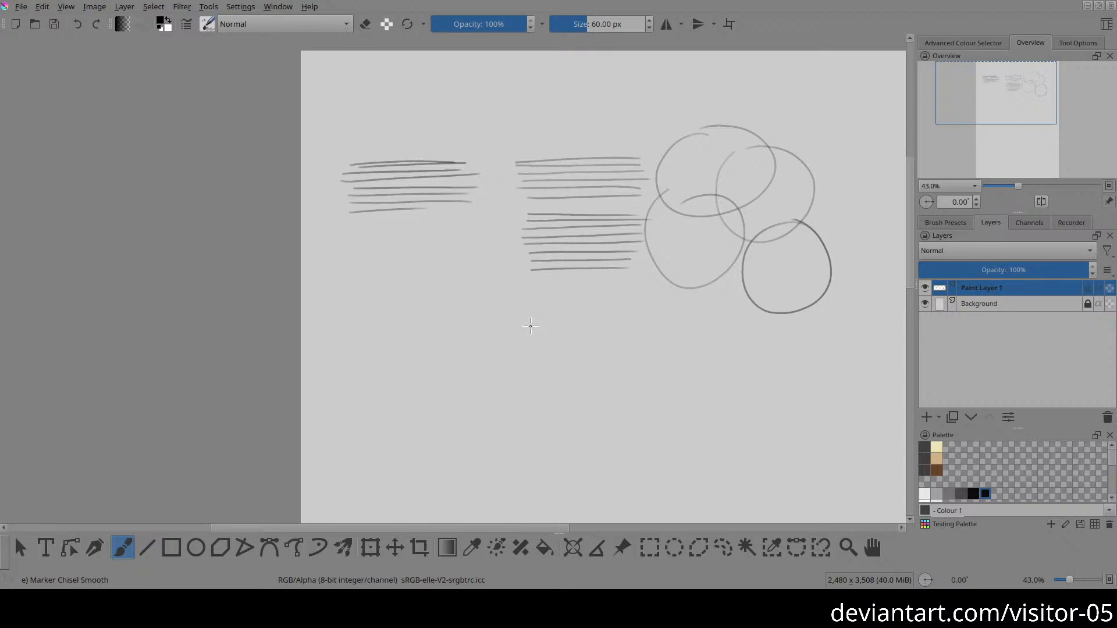
pyautogui.moveTo(657, 272); pyautogui.dragTo(595, 187)
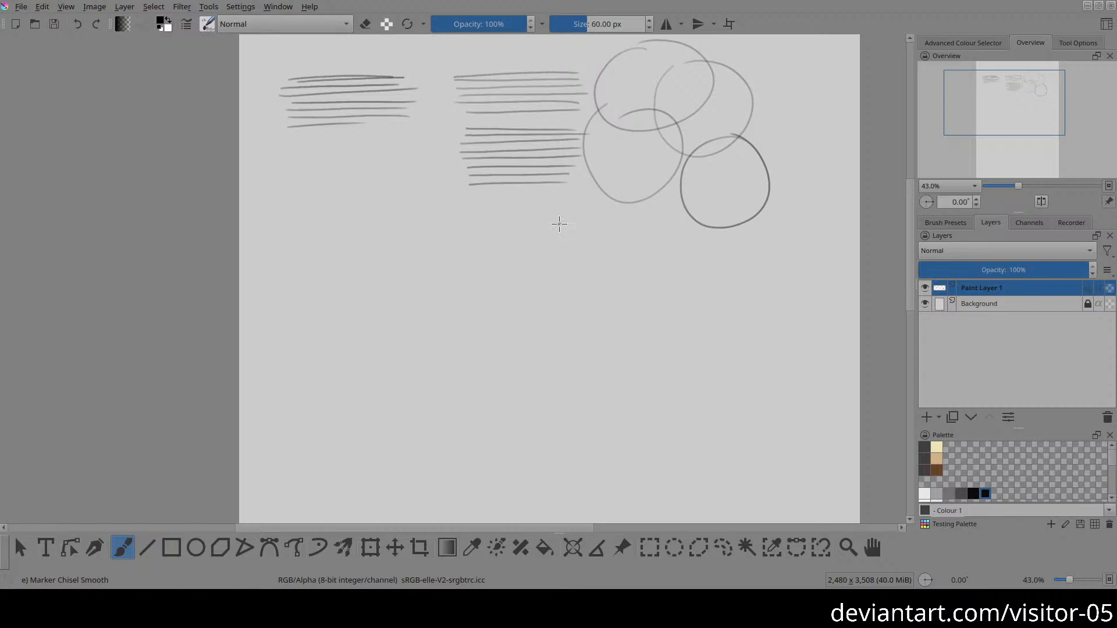
pyautogui.moveTo(550, 223); pyautogui.dragTo(689, 223)
pyautogui.moveTo(553, 227); pyautogui.dragTo(711, 226)
pyautogui.moveTo(551, 236); pyautogui.dragTo(709, 236)
pyautogui.moveTo(553, 246); pyautogui.dragTo(688, 245)
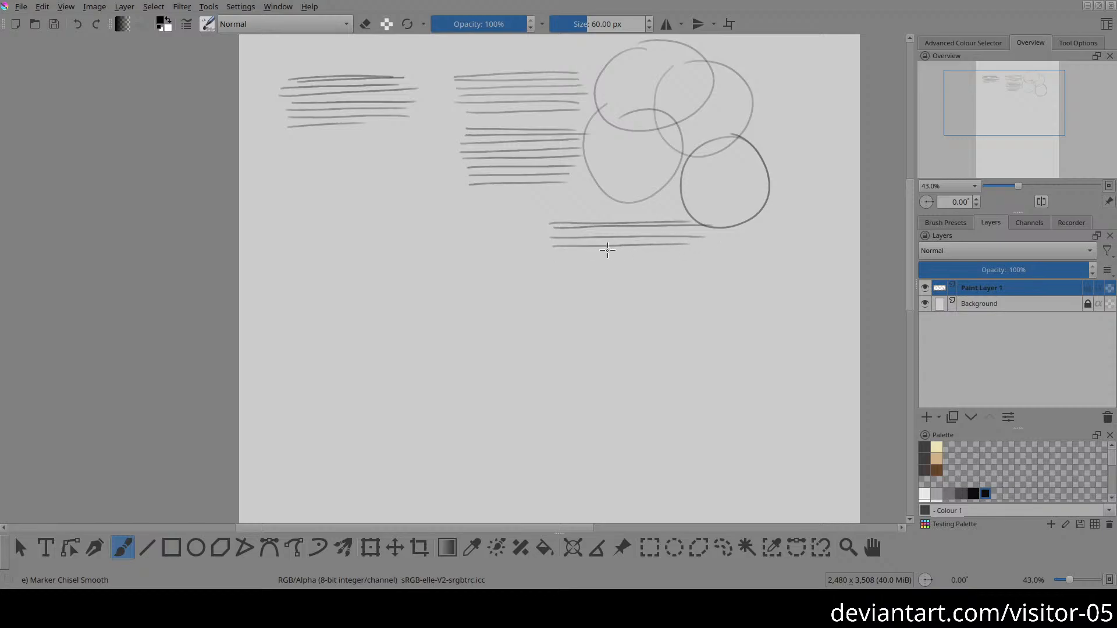
# Step: Draw two overlapping circles near the page's left edge and three more long strokes beneath the four long ones
pyautogui.moveTo(542, 245); pyautogui.dragTo(678, 266)
pyautogui.moveTo(442, 240)
pyautogui.mouseDown()
pyautogui.moveTo(534, 309)
pyautogui.moveTo(470, 241)
pyautogui.moveTo(546, 306)
pyautogui.moveTo(492, 247)
pyautogui.moveTo(529, 231)
pyautogui.mouseUp()
pyautogui.moveTo(692, 254); pyautogui.dragTo(522, 250)
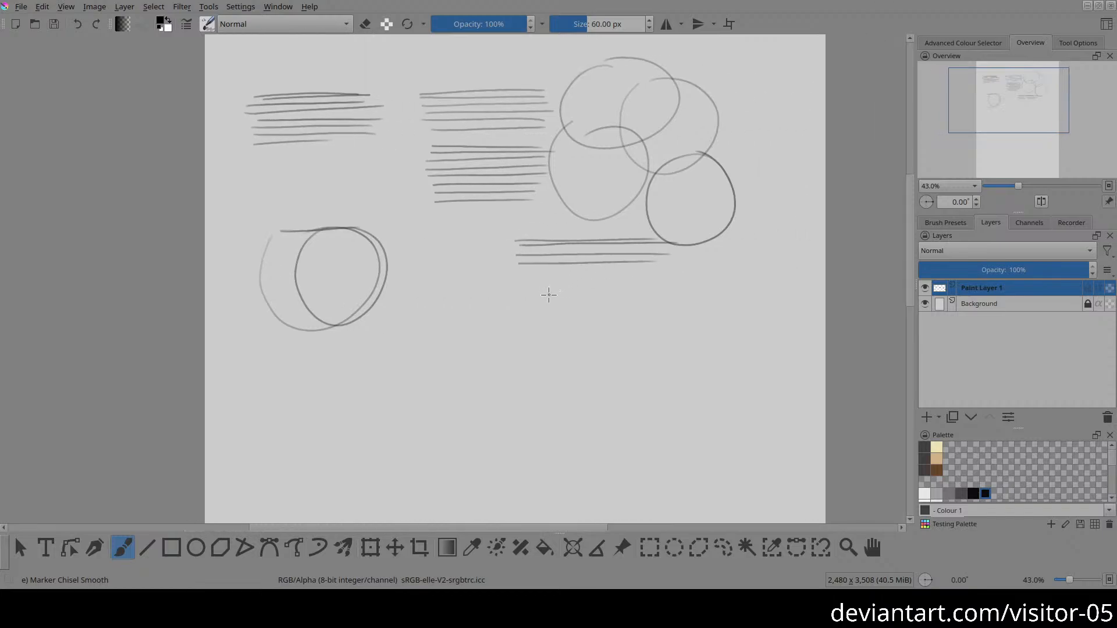
pyautogui.moveTo(579, 324); pyautogui.dragTo(566, 275)
pyautogui.moveTo(506, 231); pyautogui.dragTo(672, 230)
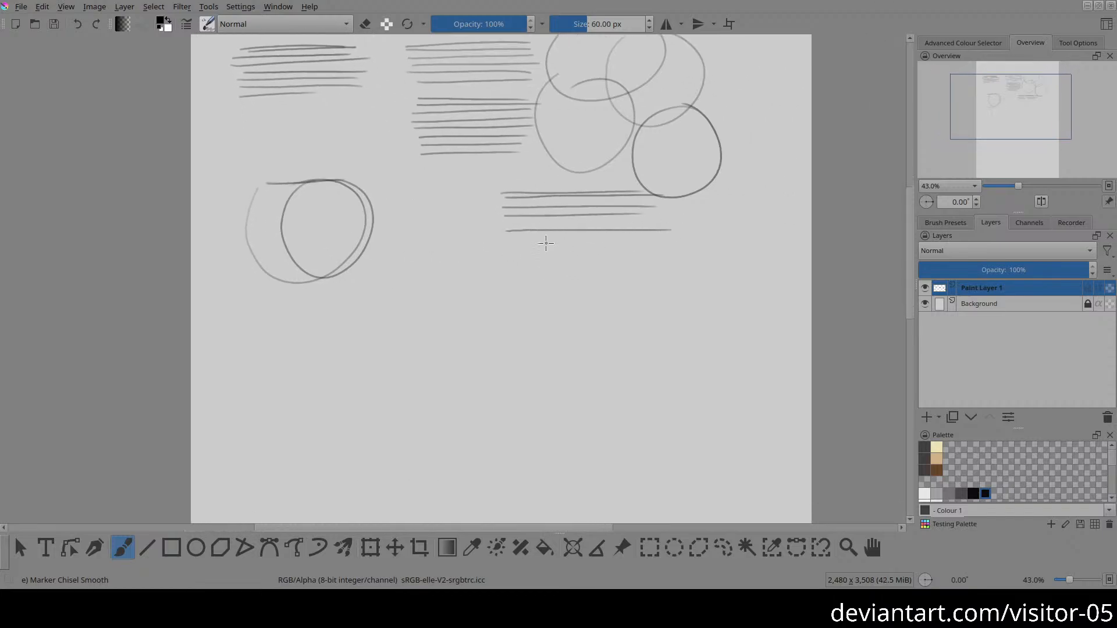
pyautogui.moveTo(510, 237)
pyautogui.mouseDown()
pyautogui.moveTo(660, 236)
pyautogui.moveTo(567, 247)
pyautogui.moveTo(652, 243)
pyautogui.mouseUp()
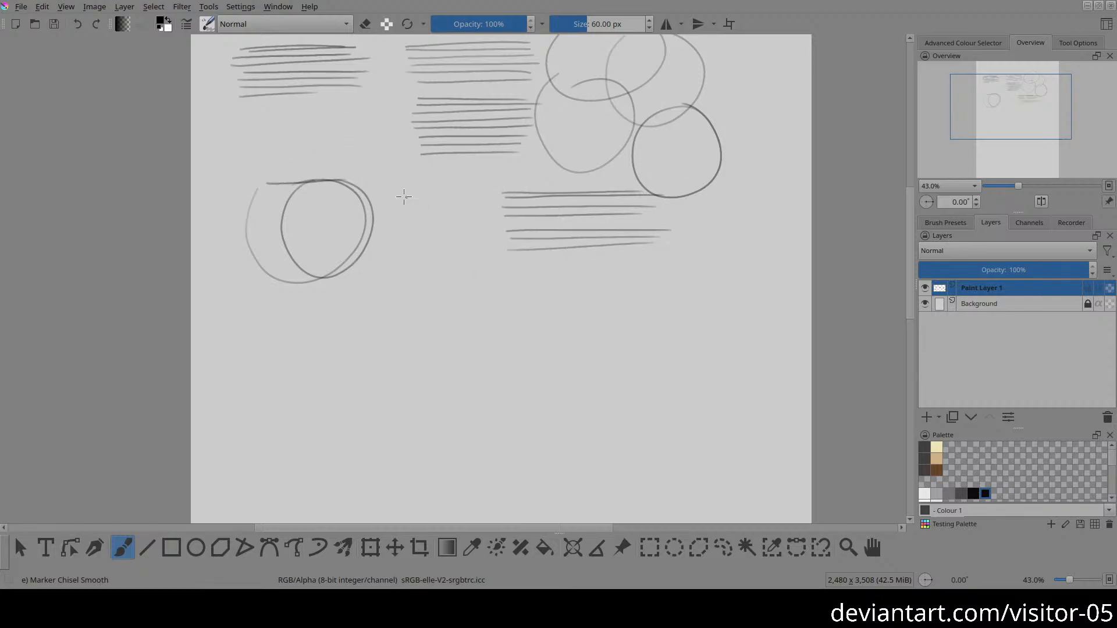
# Step: Draw a stack of short strokes between the left circles and the long strokes, plus overlapping circles at the long strokes' right end
pyautogui.moveTo(389, 201)
pyautogui.mouseDown()
pyautogui.moveTo(509, 219)
pyautogui.moveTo(572, 189)
pyautogui.mouseUp()
pyautogui.moveTo(486, 196); pyautogui.dragTo(567, 189)
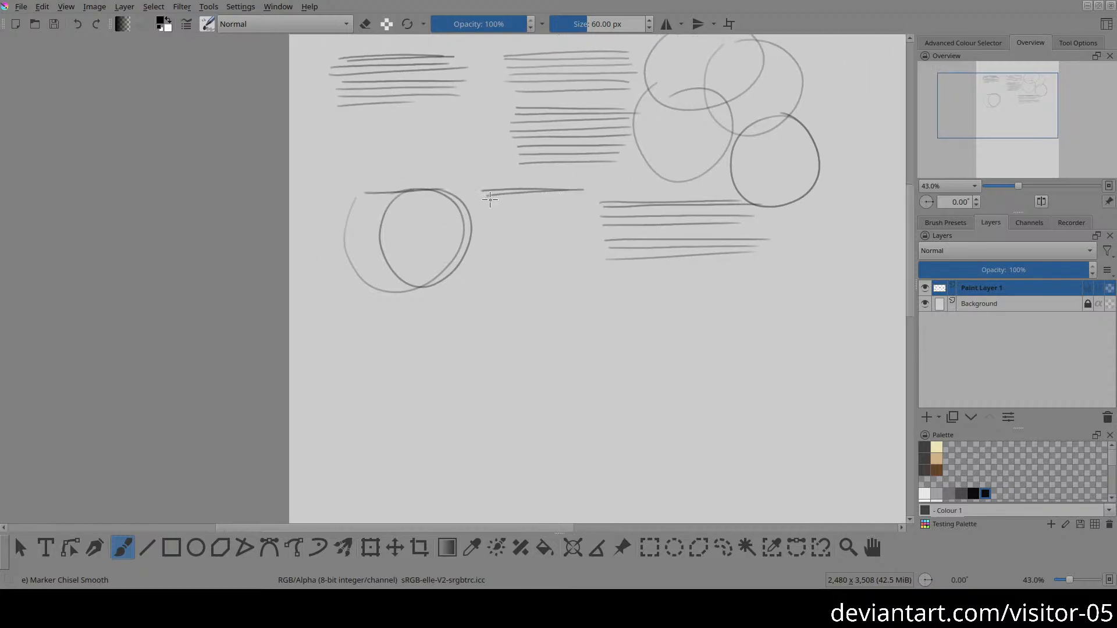
pyautogui.moveTo(480, 201); pyautogui.dragTo(583, 198)
pyautogui.moveTo(477, 204); pyautogui.dragTo(582, 207)
pyautogui.moveTo(480, 214)
pyautogui.mouseDown()
pyautogui.moveTo(599, 211)
pyautogui.moveTo(523, 225)
pyautogui.moveTo(572, 230)
pyautogui.mouseUp()
pyautogui.moveTo(706, 237); pyautogui.dragTo(582, 236)
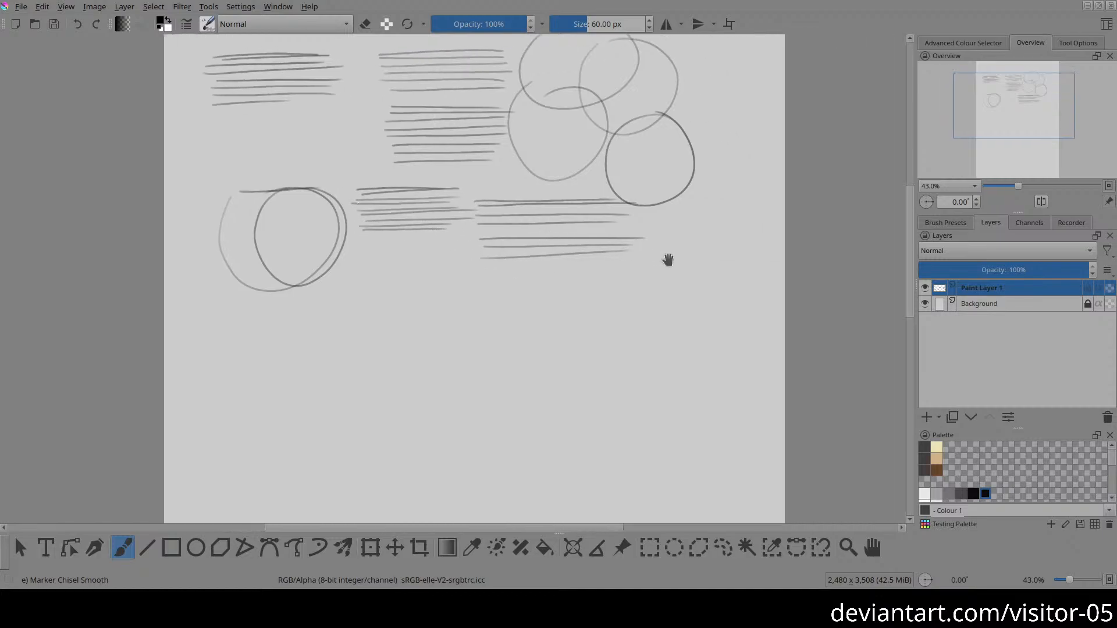
pyautogui.moveTo(635, 274)
pyautogui.mouseDown()
pyautogui.moveTo(700, 220)
pyautogui.moveTo(692, 210)
pyautogui.mouseUp()
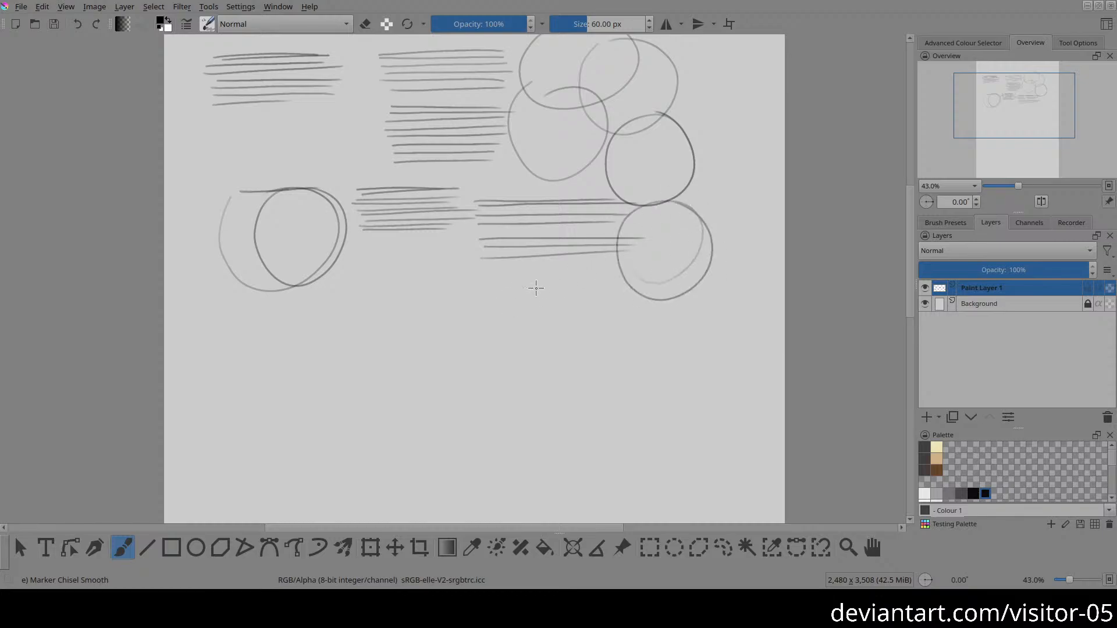
# Step: Draw a second stack of strokes beside the left circles and three short strokes beneath the long ones
pyautogui.moveTo(481, 270); pyautogui.dragTo(630, 274)
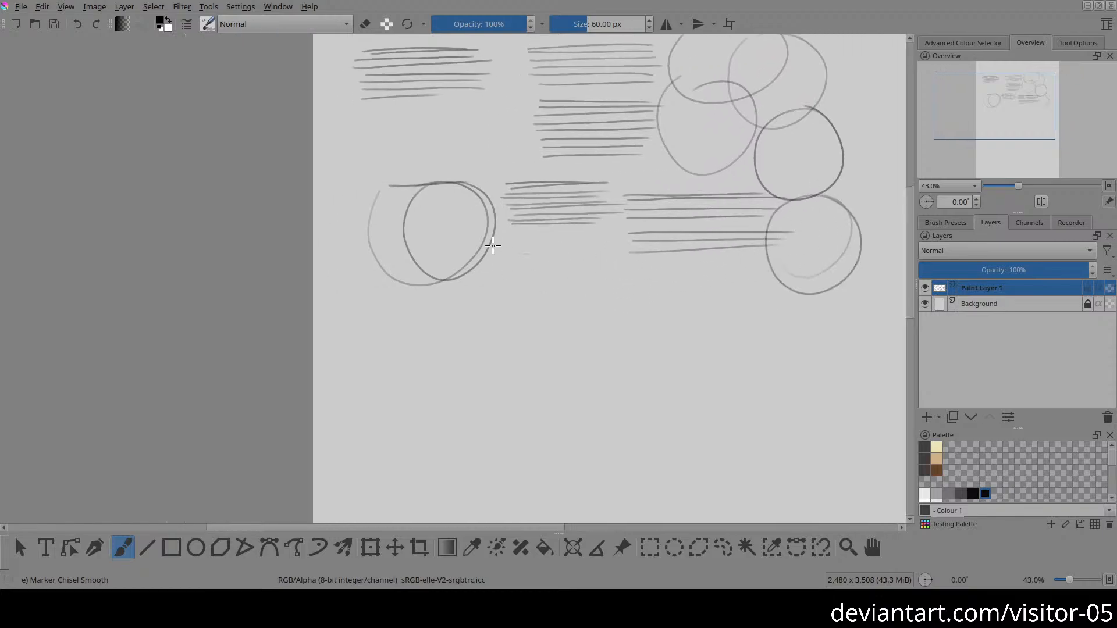
pyautogui.moveTo(492, 246); pyautogui.dragTo(609, 244)
pyautogui.moveTo(499, 255); pyautogui.dragTo(605, 251)
pyautogui.moveTo(499, 260); pyautogui.dragTo(615, 260)
pyautogui.moveTo(497, 276); pyautogui.dragTo(598, 270)
pyautogui.moveTo(668, 277)
pyautogui.mouseDown()
pyautogui.moveTo(598, 180)
pyautogui.moveTo(662, 173)
pyautogui.mouseUp()
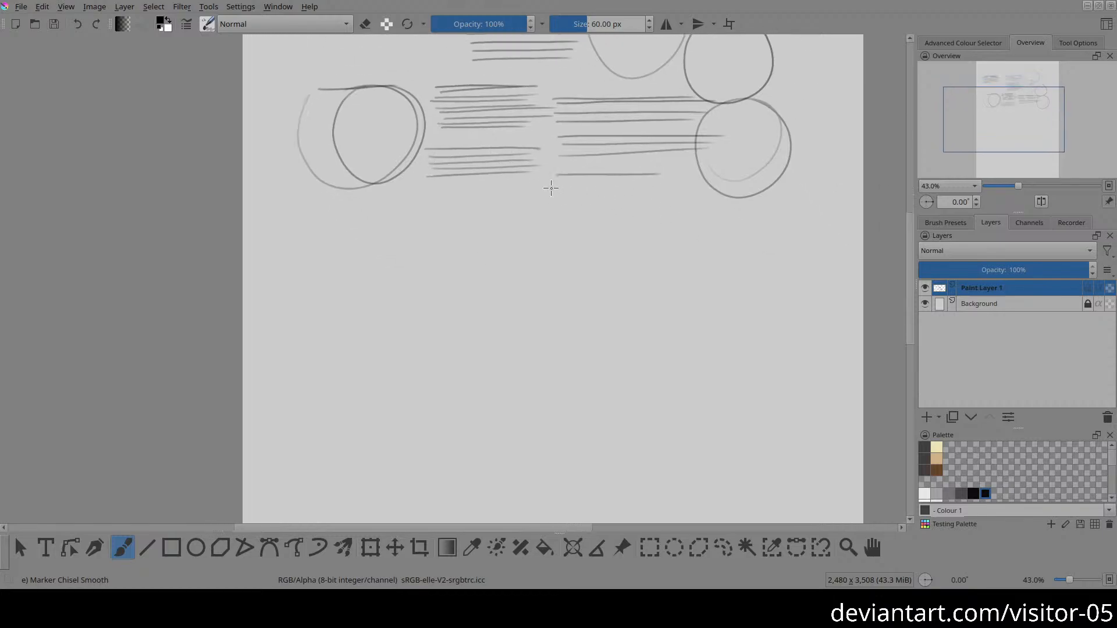
pyautogui.moveTo(551, 188); pyautogui.dragTo(648, 185)
pyautogui.moveTo(555, 182)
pyautogui.mouseDown()
pyautogui.moveTo(625, 186)
pyautogui.moveTo(504, 201)
pyautogui.moveTo(467, 162)
pyautogui.mouseUp()
# Step: Draw a tall column of closely spaced horizontal strokes down the page's right side, starting beneath the lowest right circle
pyautogui.moveTo(534, 166)
pyautogui.mouseDown()
pyautogui.moveTo(530, 154)
pyautogui.moveTo(650, 147)
pyautogui.mouseUp()
pyautogui.moveTo(498, 152); pyautogui.dragTo(657, 157)
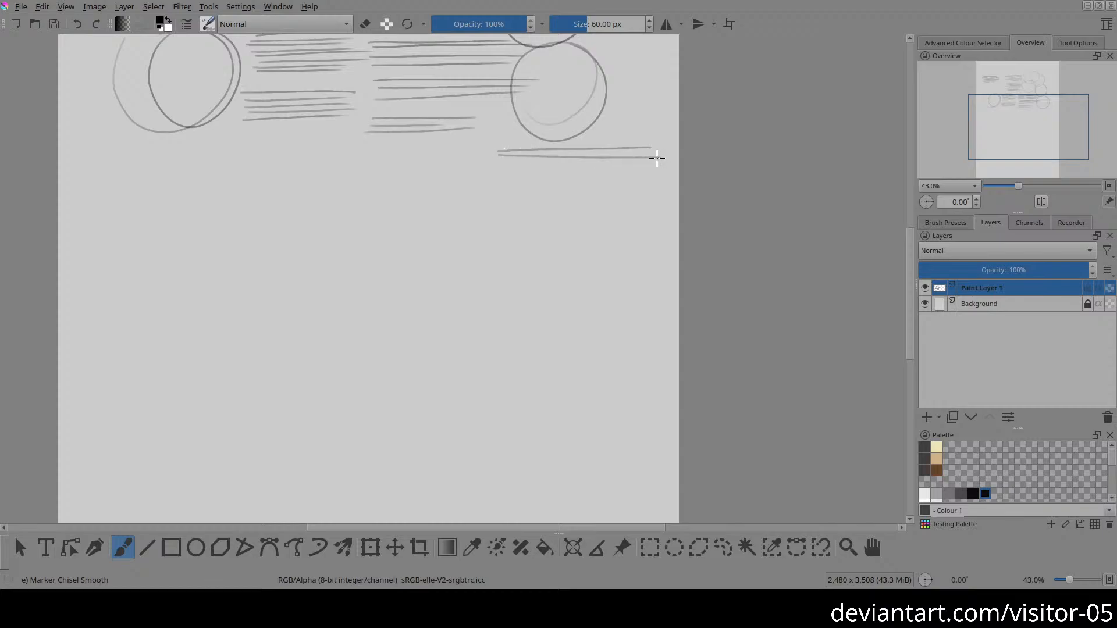
pyautogui.moveTo(495, 163); pyautogui.dragTo(659, 159)
pyautogui.moveTo(498, 169)
pyautogui.mouseDown()
pyautogui.moveTo(645, 165)
pyautogui.moveTo(538, 172)
pyautogui.moveTo(642, 176)
pyautogui.mouseUp()
pyautogui.moveTo(506, 183); pyautogui.dragTo(638, 179)
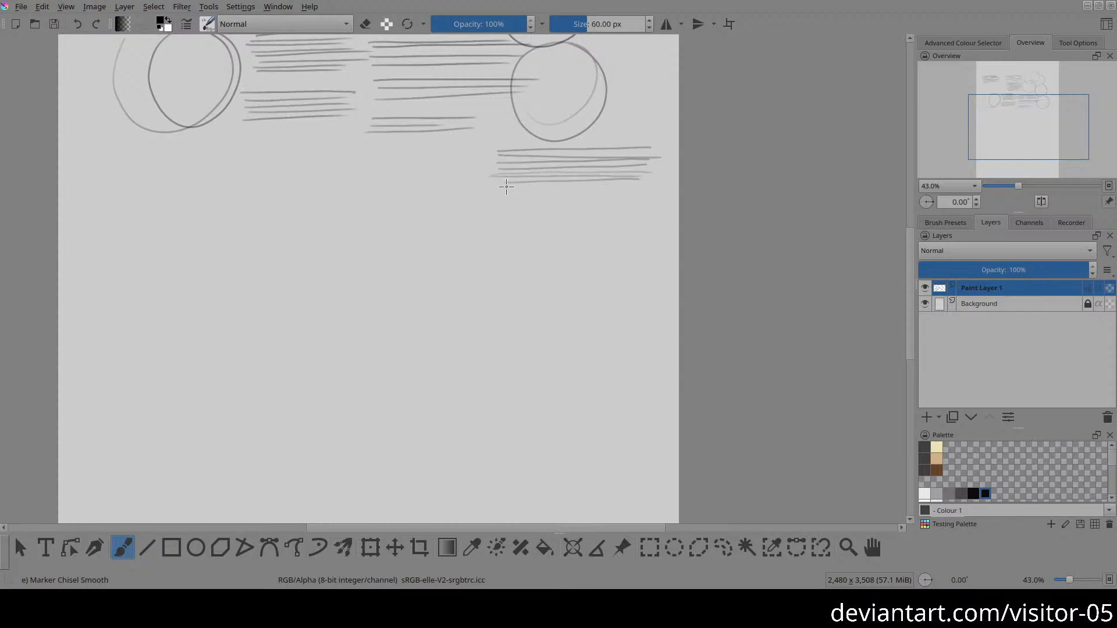
pyautogui.moveTo(506, 186); pyautogui.dragTo(607, 188)
pyautogui.moveTo(505, 192)
pyautogui.mouseDown()
pyautogui.moveTo(632, 195)
pyautogui.moveTo(506, 200)
pyautogui.mouseUp()
pyautogui.moveTo(635, 201)
pyautogui.mouseDown()
pyautogui.moveTo(505, 204)
pyautogui.moveTo(623, 214)
pyautogui.moveTo(634, 193)
pyautogui.mouseUp()
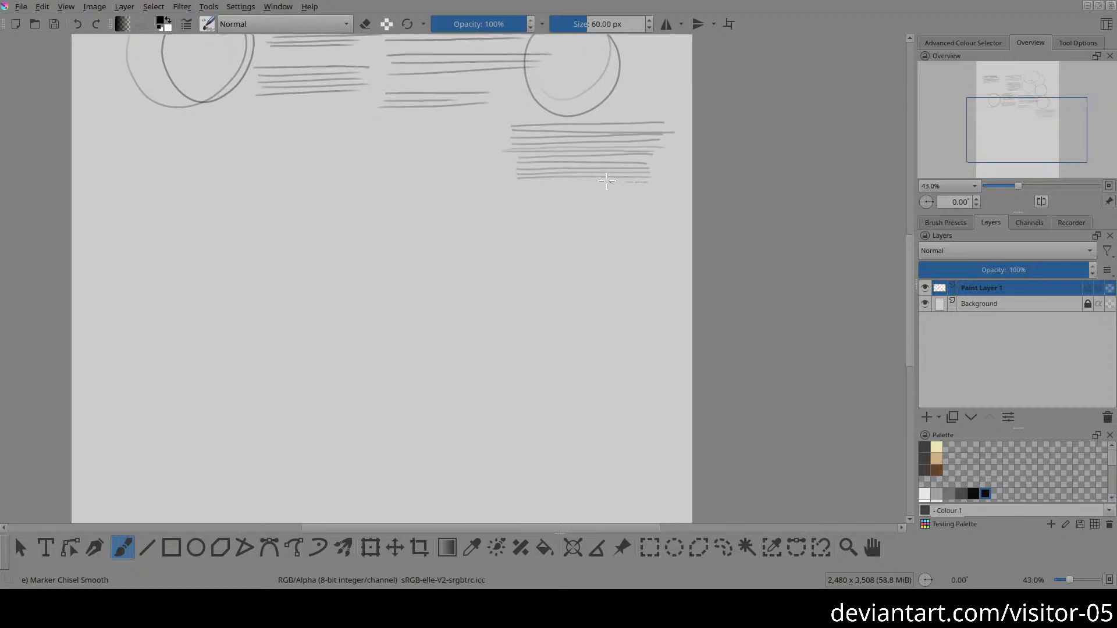
pyautogui.moveTo(520, 185)
pyautogui.mouseDown()
pyautogui.moveTo(659, 185)
pyautogui.moveTo(547, 192)
pyautogui.moveTo(645, 192)
pyautogui.mouseUp()
pyautogui.moveTo(521, 198); pyautogui.dragTo(664, 196)
pyautogui.moveTo(529, 199); pyautogui.dragTo(666, 199)
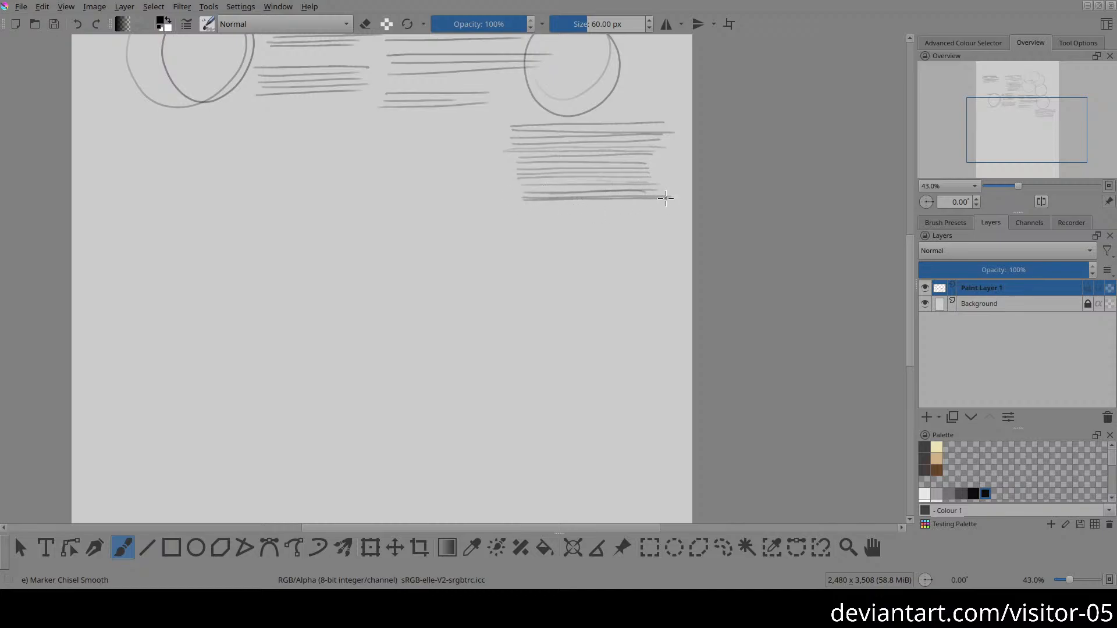
pyautogui.moveTo(534, 205); pyautogui.dragTo(655, 204)
pyautogui.moveTo(520, 209); pyautogui.dragTo(663, 207)
pyautogui.moveTo(526, 213); pyautogui.dragTo(690, 209)
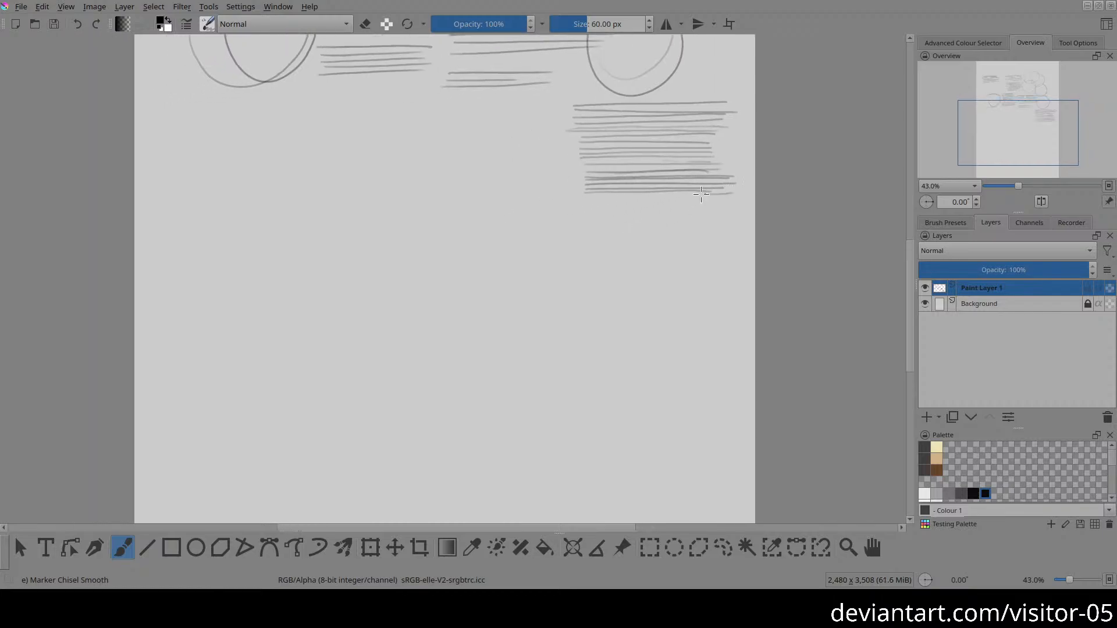
pyautogui.moveTo(589, 200); pyautogui.dragTo(705, 200)
pyautogui.moveTo(594, 207); pyautogui.dragTo(719, 213)
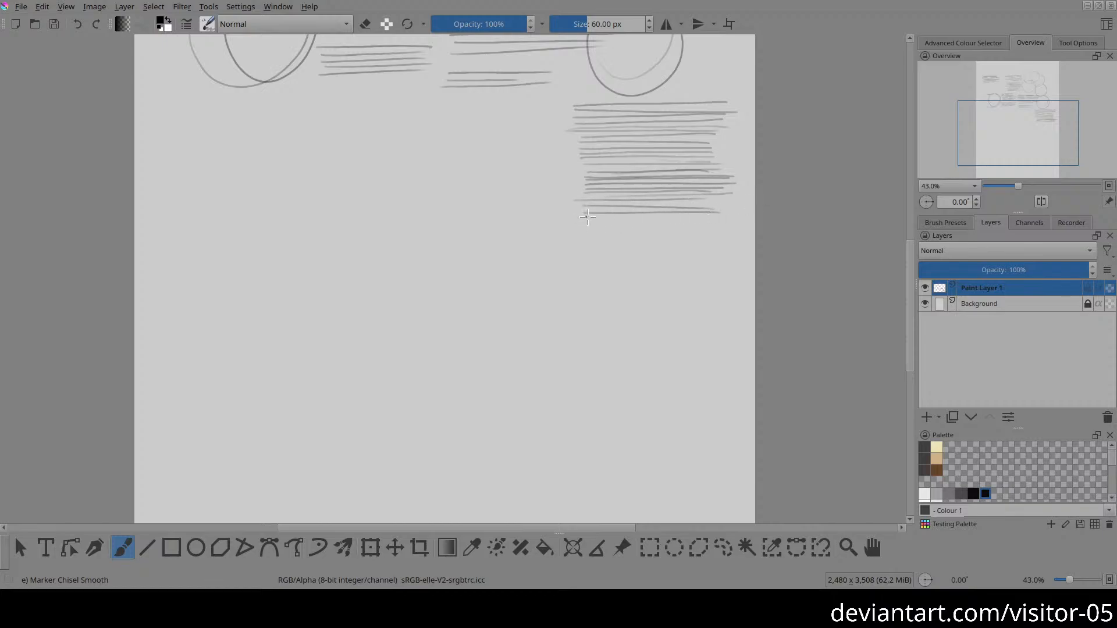
pyautogui.moveTo(587, 216)
pyautogui.mouseDown()
pyautogui.moveTo(722, 217)
pyautogui.moveTo(584, 221)
pyautogui.moveTo(605, 207)
pyautogui.moveTo(647, 208)
pyautogui.mouseUp()
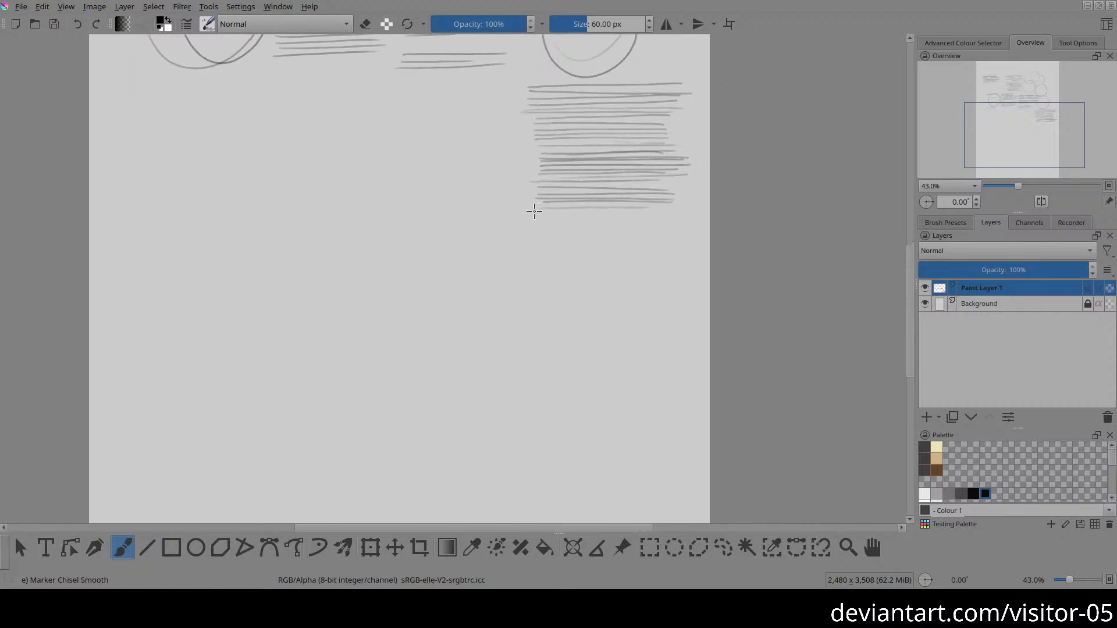
pyautogui.moveTo(534, 212); pyautogui.dragTo(677, 212)
pyautogui.moveTo(538, 217); pyautogui.dragTo(689, 216)
pyautogui.moveTo(534, 222); pyautogui.dragTo(666, 217)
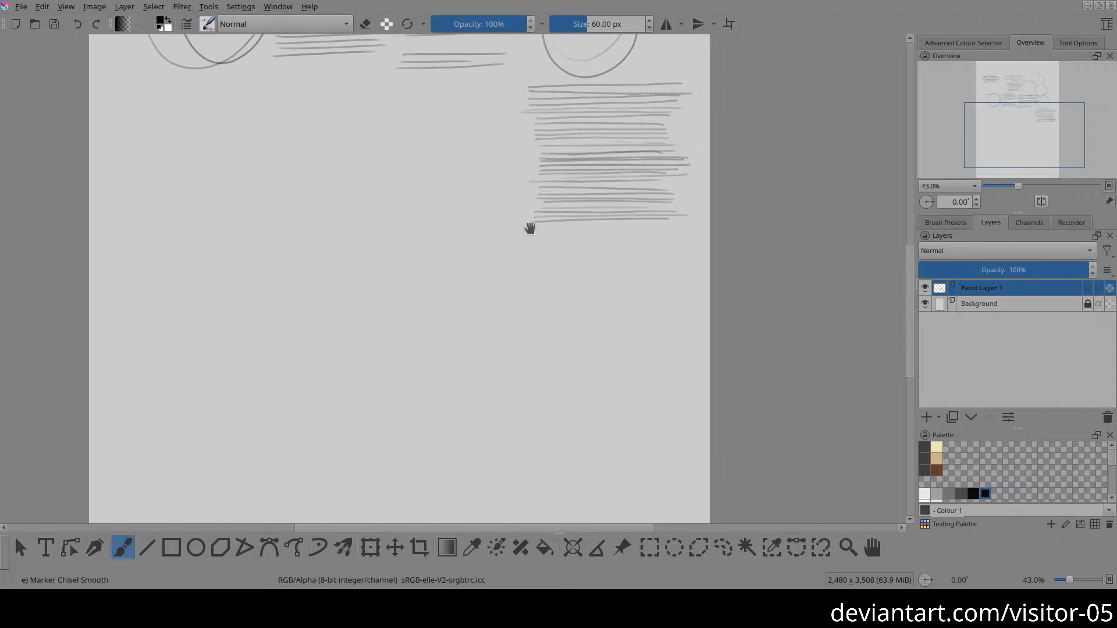
pyautogui.moveTo(531, 230)
pyautogui.mouseDown()
pyautogui.moveTo(528, 217)
pyautogui.moveTo(665, 218)
pyautogui.mouseUp()
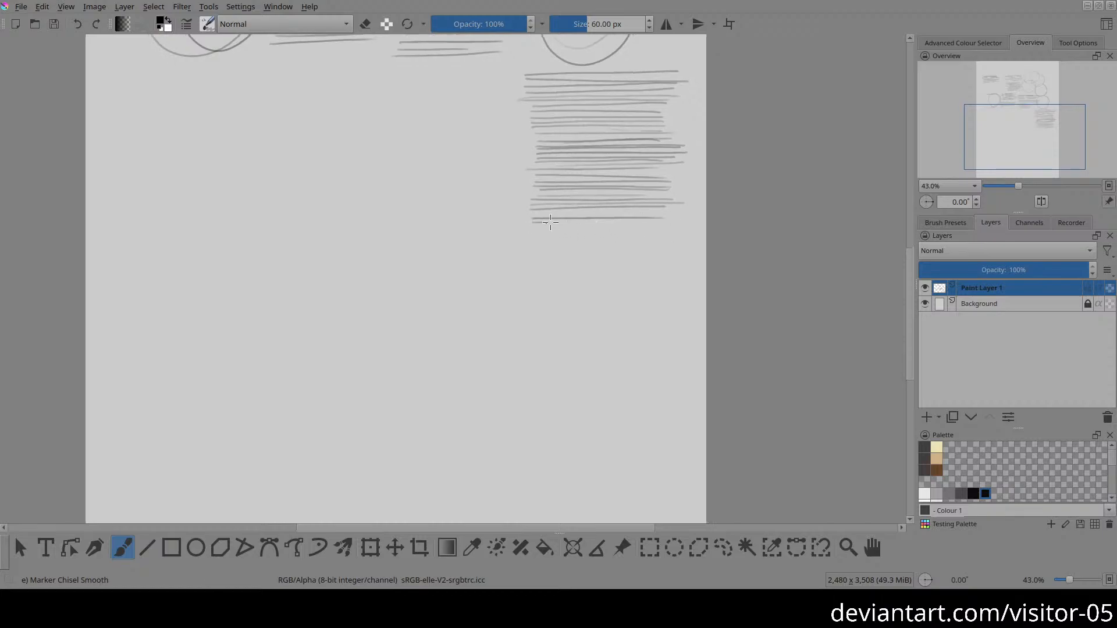
pyautogui.moveTo(550, 222); pyautogui.dragTo(661, 220)
pyautogui.moveTo(529, 226); pyautogui.dragTo(680, 225)
pyautogui.moveTo(534, 230); pyautogui.dragTo(670, 225)
pyautogui.moveTo(528, 234); pyautogui.dragTo(660, 231)
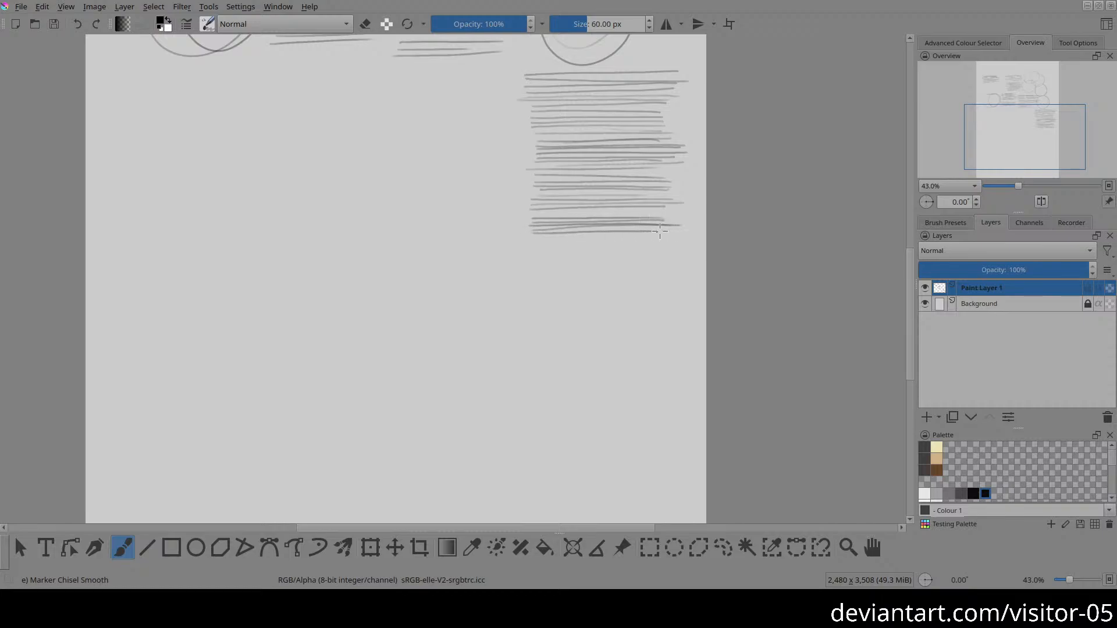
pyautogui.moveTo(544, 248)
pyautogui.mouseDown()
pyautogui.moveTo(602, 224)
pyautogui.moveTo(714, 224)
pyautogui.mouseUp()
pyautogui.moveTo(564, 230); pyautogui.dragTo(707, 234)
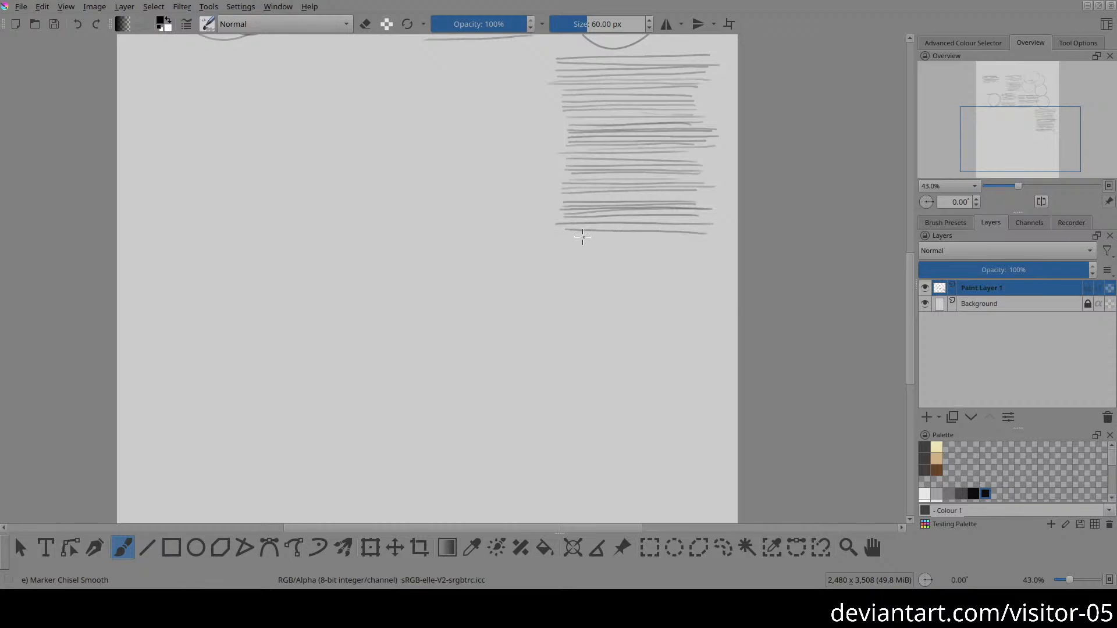
pyautogui.moveTo(565, 238); pyautogui.dragTo(689, 240)
pyautogui.moveTo(577, 243)
pyautogui.mouseDown()
pyautogui.moveTo(676, 244)
pyautogui.moveTo(631, 255)
pyautogui.mouseUp()
pyautogui.click(598, 297)
pyautogui.moveTo(563, 287); pyautogui.dragTo(669, 281)
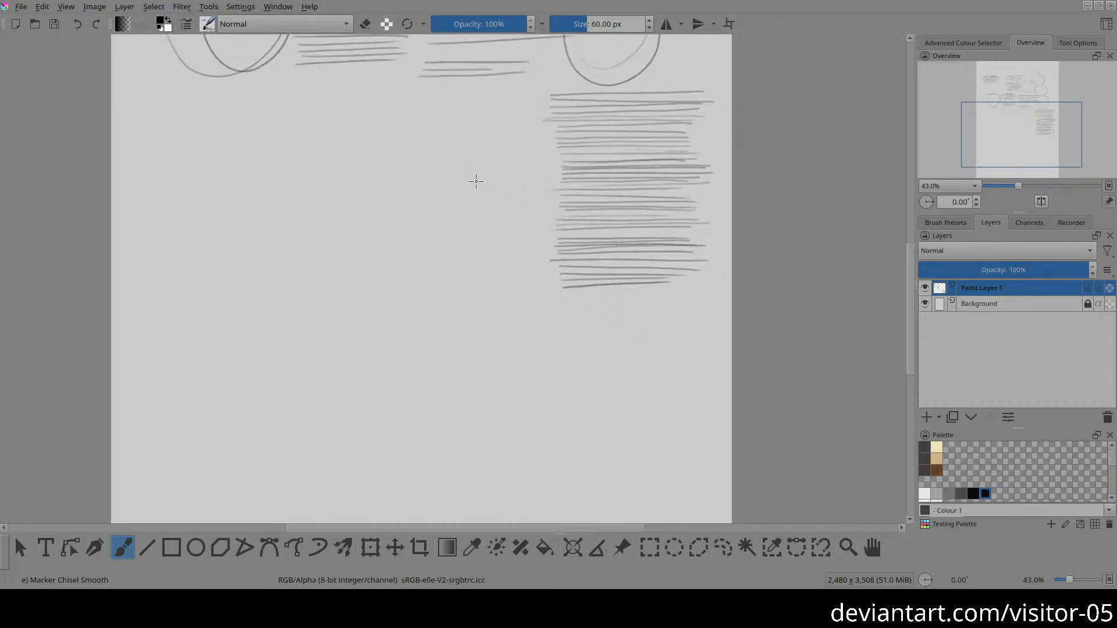
pyautogui.moveTo(576, 274)
pyautogui.mouseDown()
pyautogui.moveTo(601, 204)
pyautogui.moveTo(694, 206)
pyautogui.mouseUp()
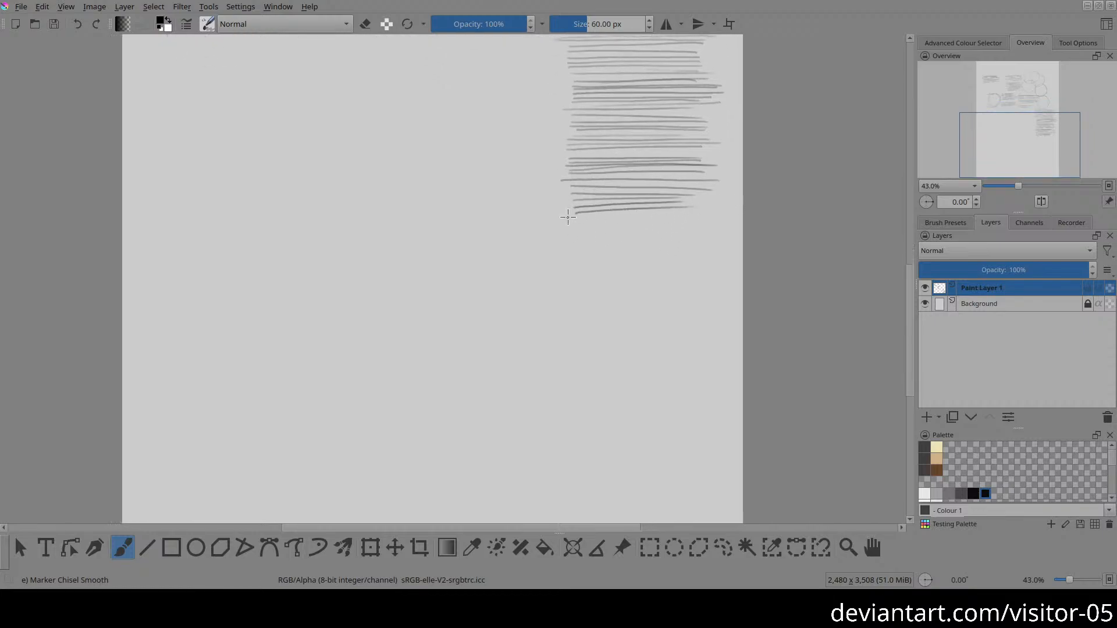
pyautogui.moveTo(574, 218); pyautogui.dragTo(696, 214)
pyautogui.moveTo(567, 224); pyautogui.dragTo(662, 221)
pyautogui.moveTo(567, 230); pyautogui.dragTo(686, 231)
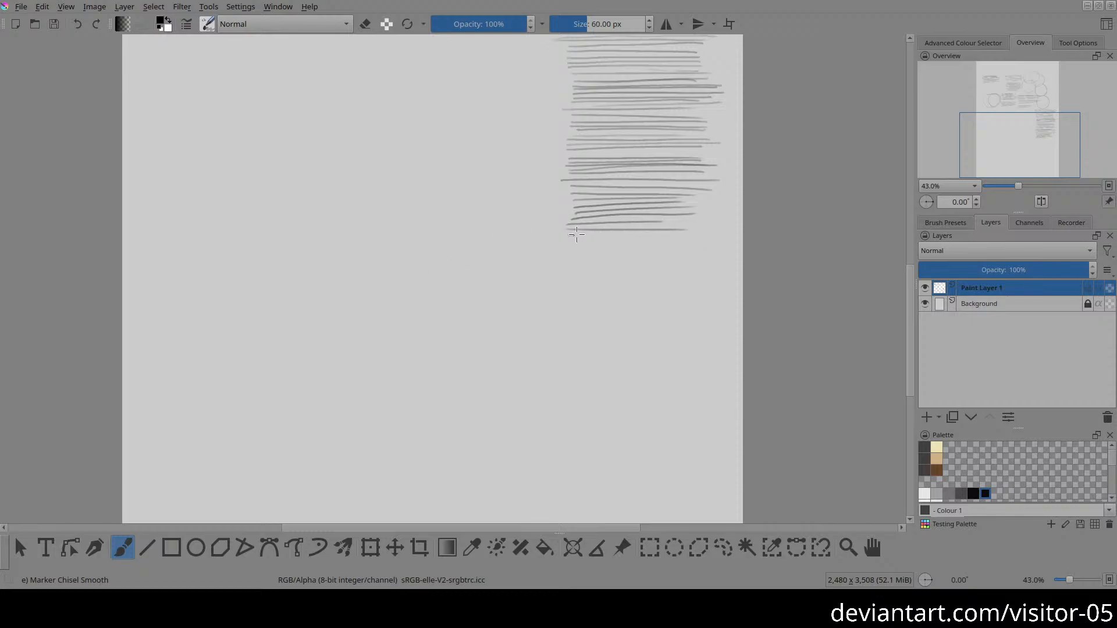
pyautogui.moveTo(568, 235); pyautogui.dragTo(657, 235)
pyautogui.moveTo(566, 240); pyautogui.dragTo(687, 239)
pyautogui.moveTo(567, 247); pyautogui.dragTo(694, 244)
pyautogui.moveTo(564, 257); pyautogui.dragTo(686, 254)
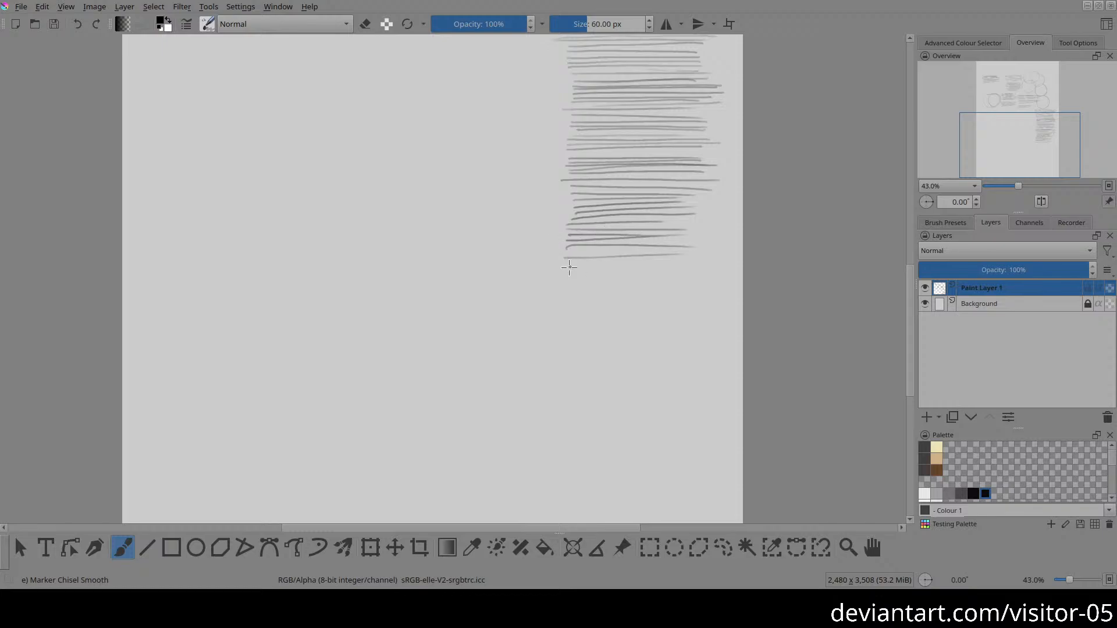
pyautogui.moveTo(565, 263); pyautogui.dragTo(688, 265)
pyautogui.moveTo(569, 268); pyautogui.dragTo(638, 268)
pyautogui.moveTo(563, 273); pyautogui.dragTo(702, 275)
pyautogui.moveTo(559, 281)
pyautogui.mouseDown()
pyautogui.moveTo(663, 285)
pyautogui.moveTo(507, 300)
pyautogui.moveTo(634, 300)
pyautogui.mouseUp()
pyautogui.moveTo(521, 308); pyautogui.dragTo(634, 308)
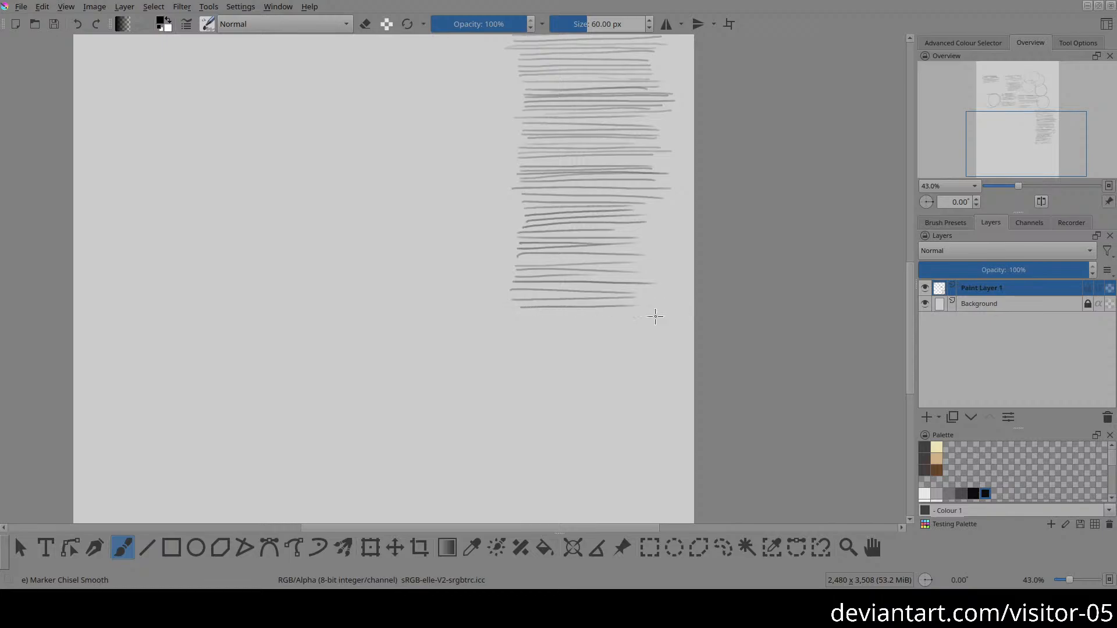
# Step: Extend the tall column on the page's right side with three more horizontal strokes at its foot
pyautogui.moveTo(554, 330)
pyautogui.mouseDown()
pyautogui.moveTo(556, 351)
pyautogui.moveTo(625, 336)
pyautogui.mouseUp()
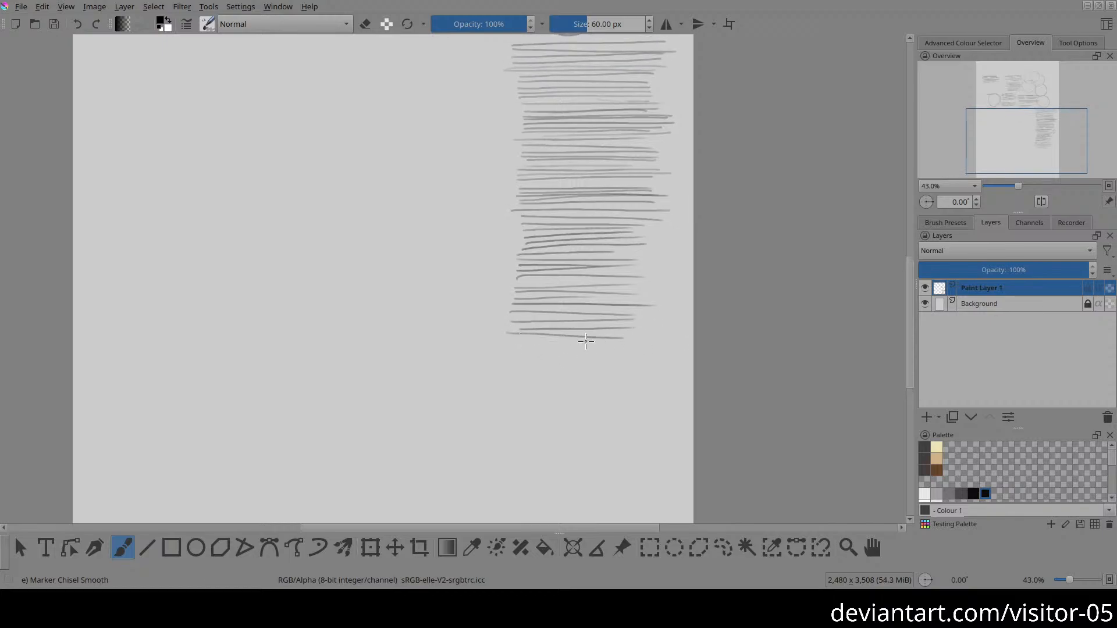
pyautogui.moveTo(495, 340); pyautogui.dragTo(631, 342)
pyautogui.moveTo(502, 350); pyautogui.dragTo(669, 349)
# Step: Draw a second tall column of closely spaced horizontal strokes beside the right one, from beneath the three short strokes down to its foot
pyautogui.moveTo(573, 314)
pyautogui.mouseDown()
pyautogui.moveTo(638, 404)
pyautogui.moveTo(679, 415)
pyautogui.mouseUp()
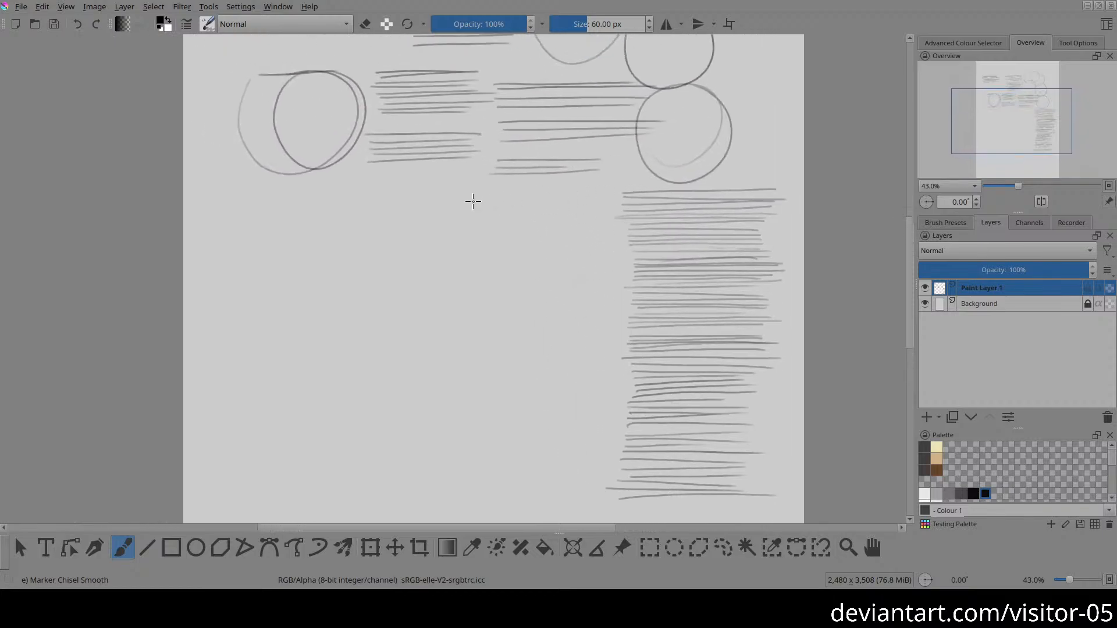
pyautogui.moveTo(512, 204); pyautogui.dragTo(608, 196)
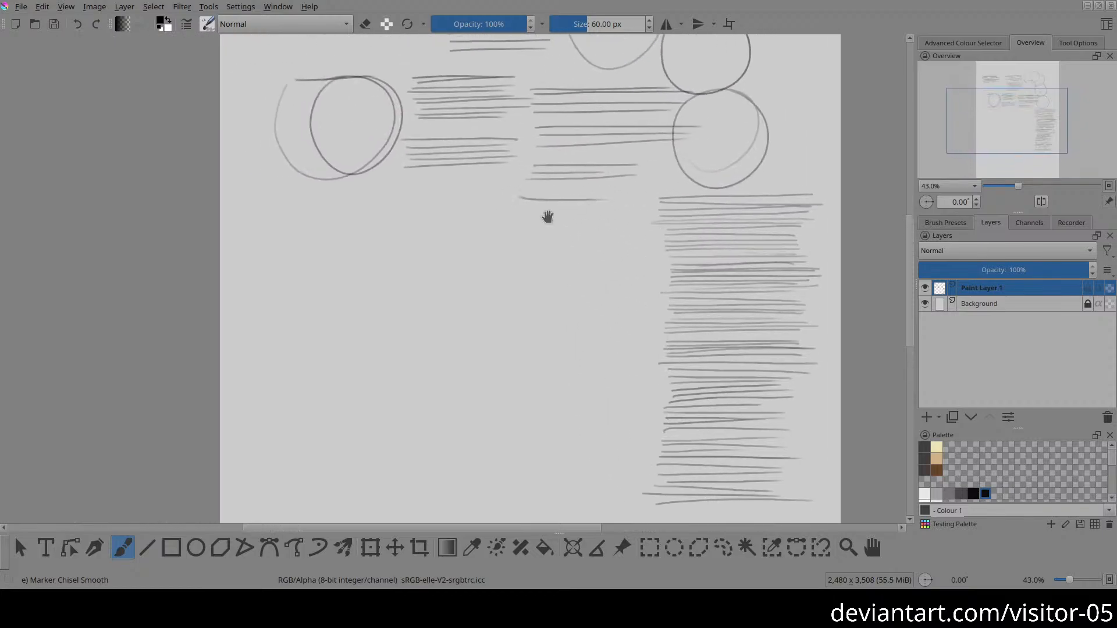
pyautogui.moveTo(548, 217); pyautogui.dragTo(596, 213)
pyautogui.moveTo(673, 191)
pyautogui.mouseDown()
pyautogui.moveTo(569, 198)
pyautogui.moveTo(696, 200)
pyautogui.mouseUp()
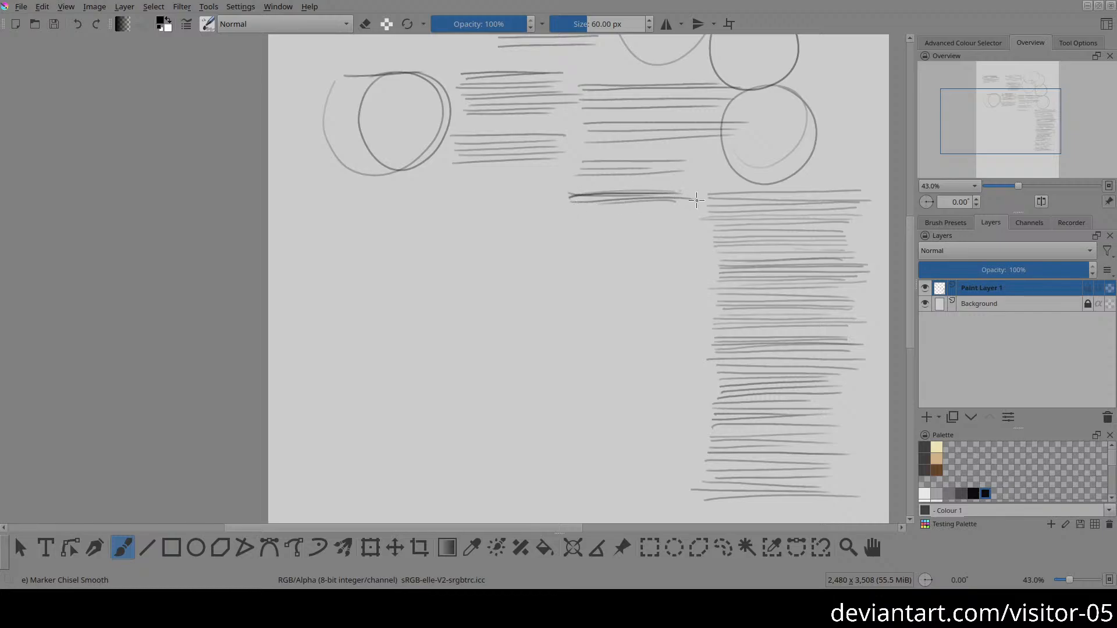
pyautogui.moveTo(575, 205); pyautogui.dragTo(688, 201)
pyautogui.moveTo(573, 209)
pyautogui.mouseDown()
pyautogui.moveTo(671, 214)
pyautogui.moveTo(583, 215)
pyautogui.mouseUp()
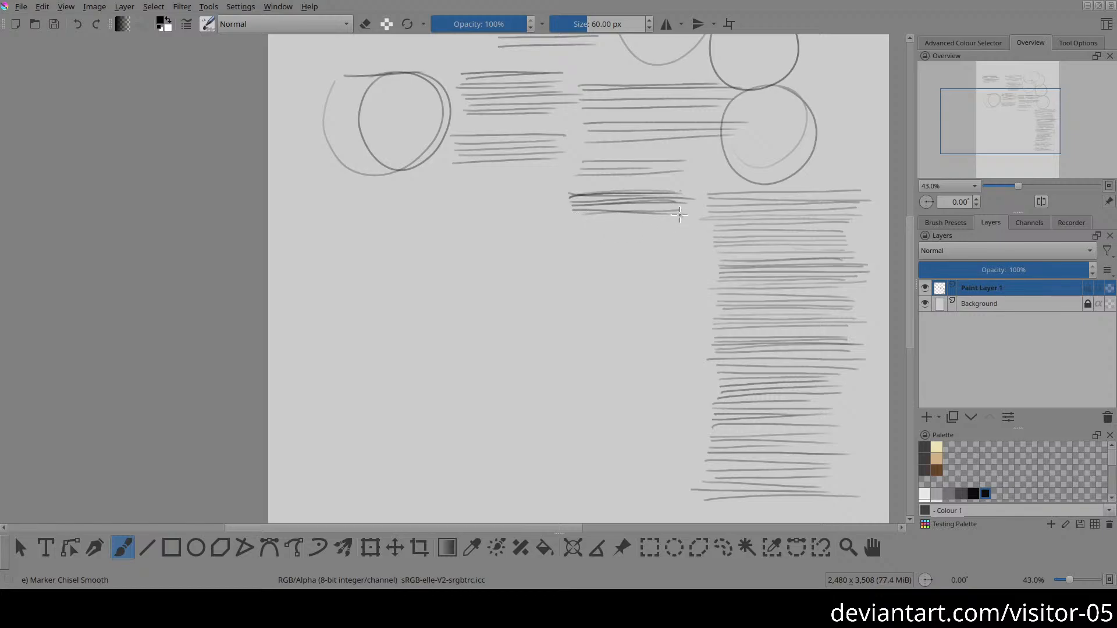
pyautogui.moveTo(680, 215)
pyautogui.mouseDown()
pyautogui.moveTo(585, 223)
pyautogui.moveTo(682, 217)
pyautogui.moveTo(607, 214)
pyautogui.moveTo(645, 218)
pyautogui.mouseUp()
pyautogui.moveTo(552, 217); pyautogui.dragTo(668, 214)
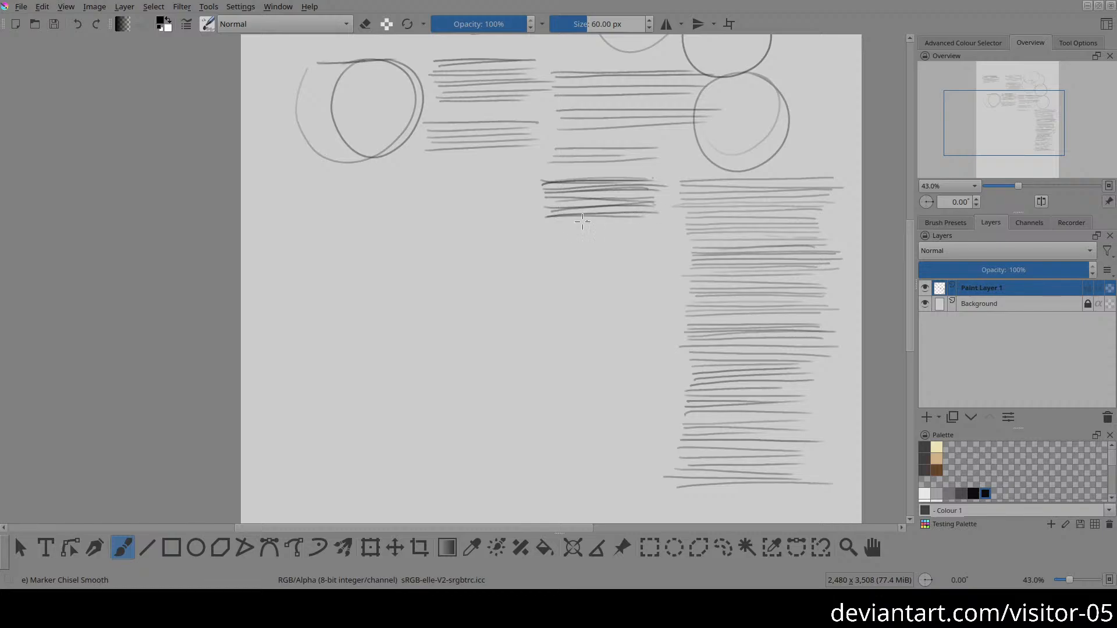
pyautogui.moveTo(538, 223); pyautogui.dragTo(658, 220)
pyautogui.moveTo(547, 227); pyautogui.dragTo(659, 225)
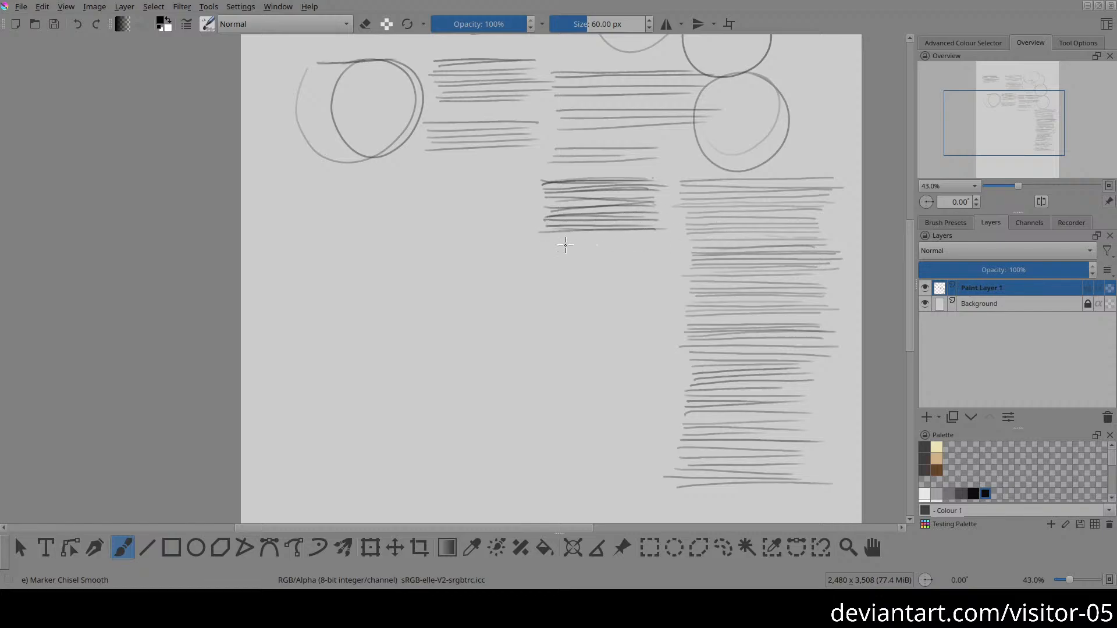
pyautogui.moveTo(563, 242)
pyautogui.mouseDown()
pyautogui.moveTo(540, 233)
pyautogui.moveTo(643, 228)
pyautogui.mouseUp()
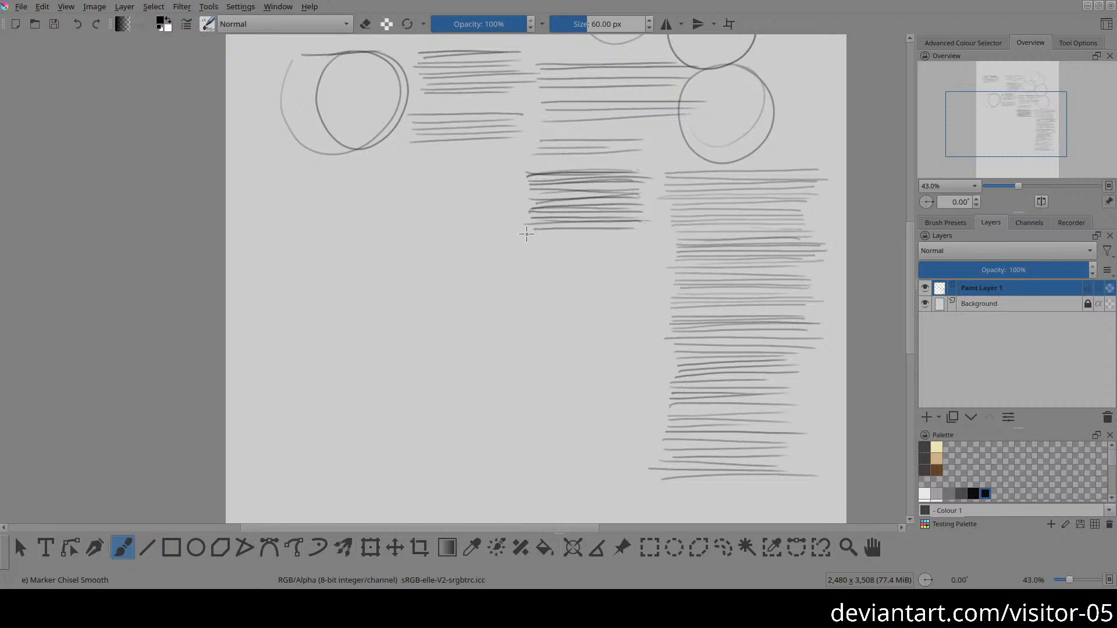
pyautogui.moveTo(526, 234); pyautogui.dragTo(654, 233)
pyautogui.moveTo(531, 239); pyautogui.dragTo(643, 239)
pyautogui.moveTo(530, 245); pyautogui.dragTo(640, 244)
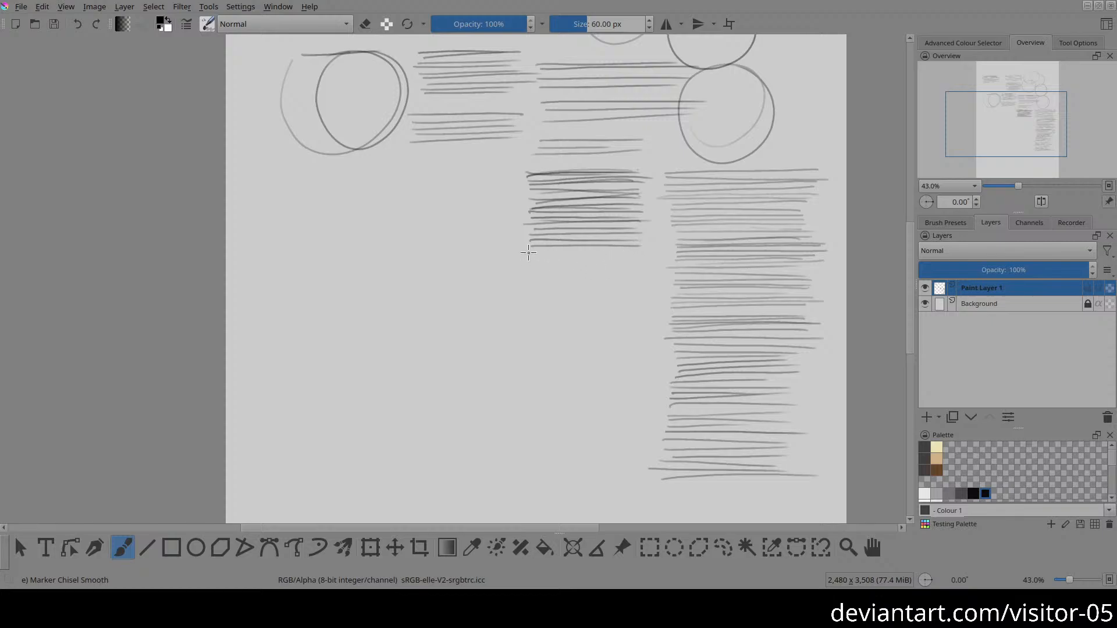
pyautogui.moveTo(529, 252); pyautogui.dragTo(608, 251)
pyautogui.moveTo(534, 253); pyautogui.dragTo(643, 248)
pyautogui.moveTo(534, 260)
pyautogui.mouseDown()
pyautogui.moveTo(645, 260)
pyautogui.moveTo(515, 262)
pyautogui.mouseUp()
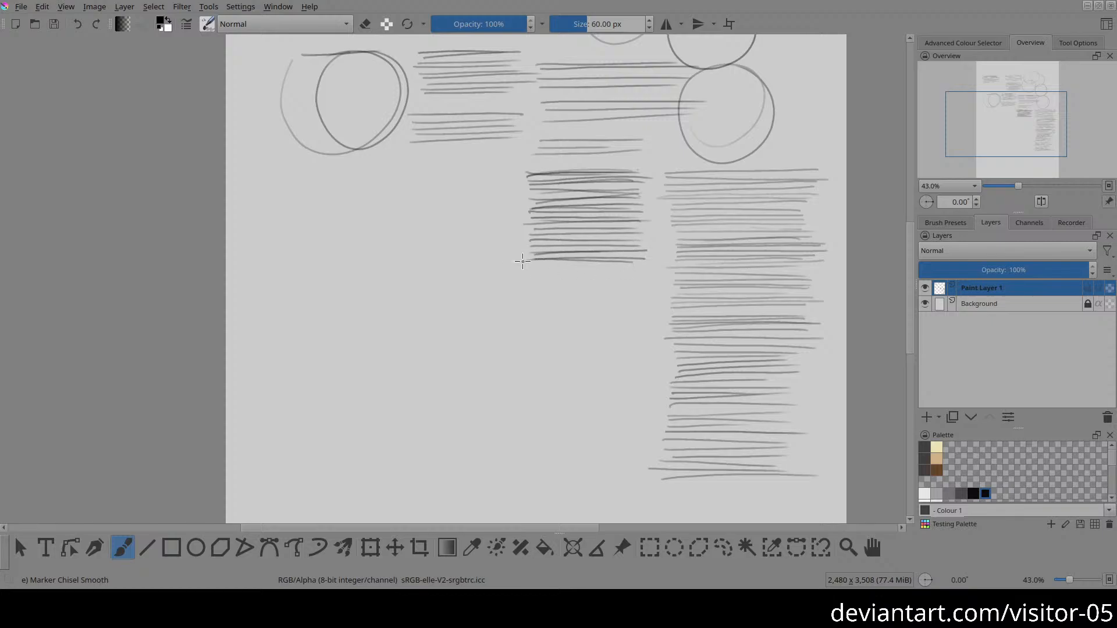
pyautogui.moveTo(640, 263); pyautogui.dragTo(510, 267)
pyautogui.moveTo(632, 272); pyautogui.dragTo(528, 270)
pyautogui.moveTo(638, 278)
pyautogui.mouseDown()
pyautogui.moveTo(530, 285)
pyautogui.moveTo(499, 270)
pyautogui.moveTo(614, 259)
pyautogui.mouseUp()
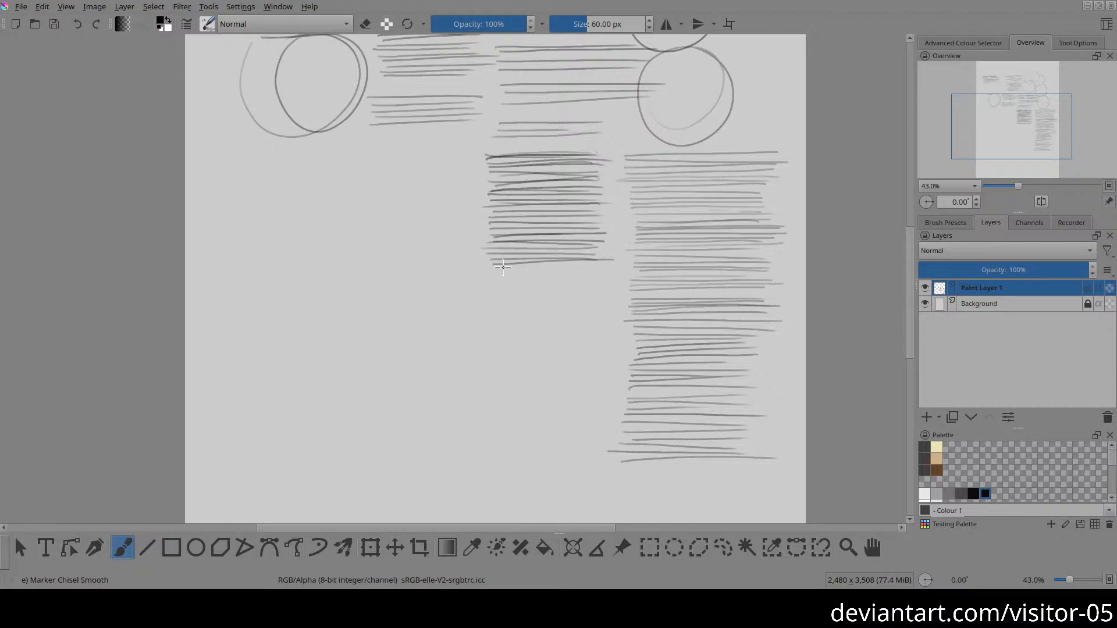
pyautogui.moveTo(492, 268); pyautogui.dragTo(587, 265)
pyautogui.moveTo(488, 275); pyautogui.dragTo(598, 275)
pyautogui.moveTo(496, 278); pyautogui.dragTo(600, 282)
pyautogui.moveTo(529, 286)
pyautogui.mouseDown()
pyautogui.moveTo(680, 272)
pyautogui.moveTo(571, 267)
pyautogui.mouseUp()
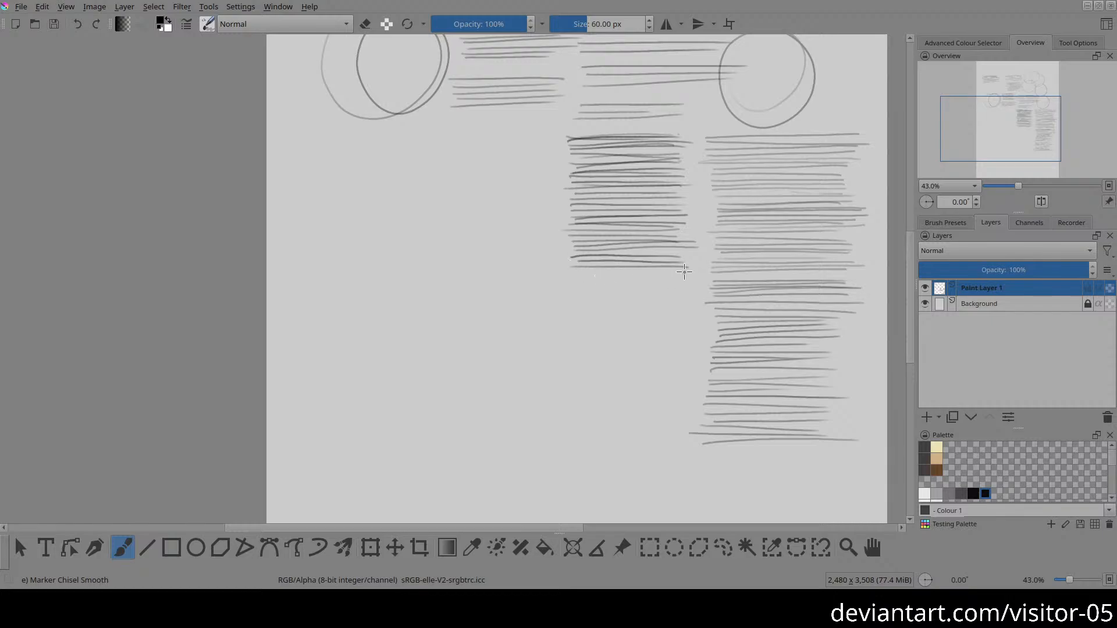
pyautogui.moveTo(684, 271); pyautogui.dragTo(581, 275)
pyautogui.moveTo(581, 278); pyautogui.dragTo(674, 279)
pyautogui.moveTo(597, 283)
pyautogui.mouseDown()
pyautogui.moveTo(565, 276)
pyautogui.moveTo(646, 273)
pyautogui.mouseUp()
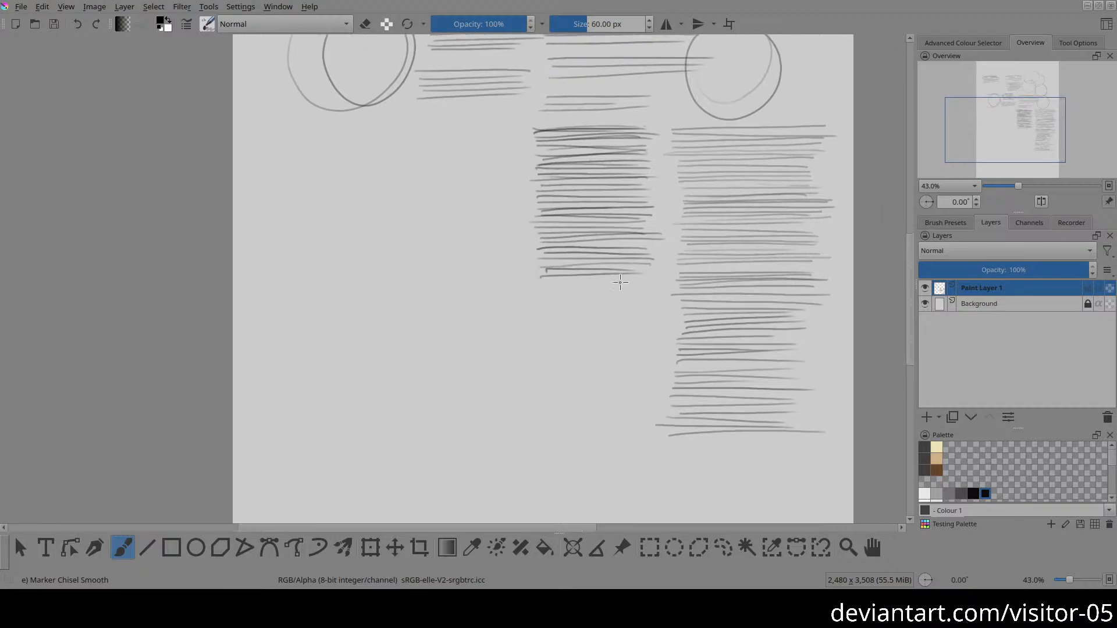
pyautogui.moveTo(536, 282); pyautogui.dragTo(649, 281)
pyautogui.moveTo(544, 286); pyautogui.dragTo(668, 286)
pyautogui.moveTo(540, 293)
pyautogui.mouseDown()
pyautogui.moveTo(659, 290)
pyautogui.moveTo(540, 306)
pyautogui.moveTo(653, 303)
pyautogui.mouseUp()
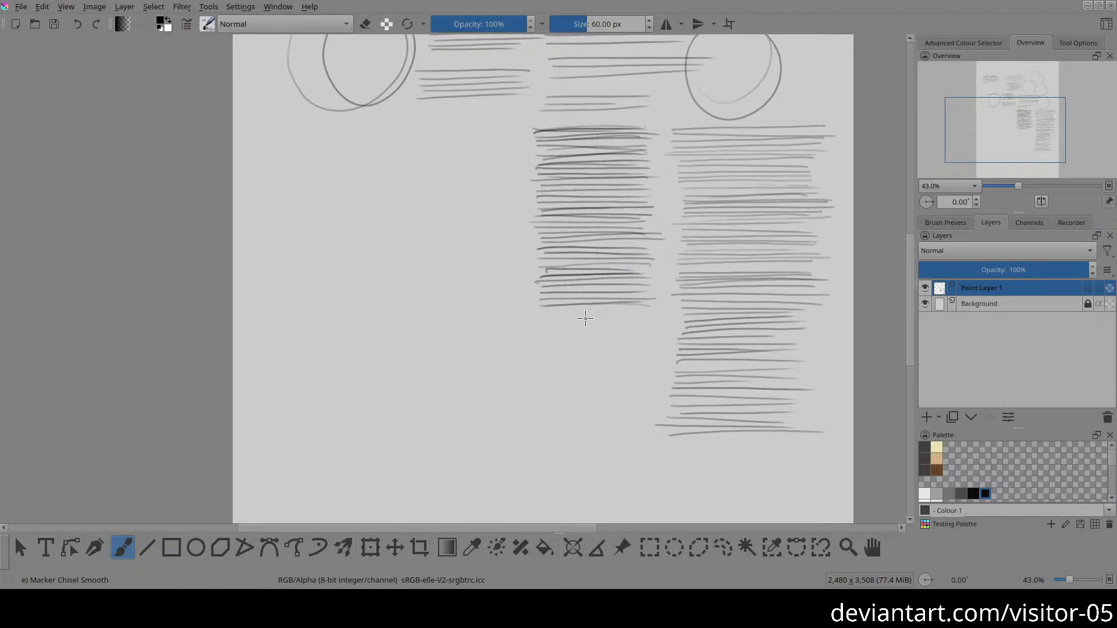
pyautogui.moveTo(541, 309); pyautogui.dragTo(661, 311)
pyautogui.moveTo(544, 319); pyautogui.dragTo(634, 317)
pyautogui.moveTo(542, 324); pyautogui.dragTo(657, 320)
pyautogui.moveTo(545, 329); pyautogui.dragTo(659, 325)
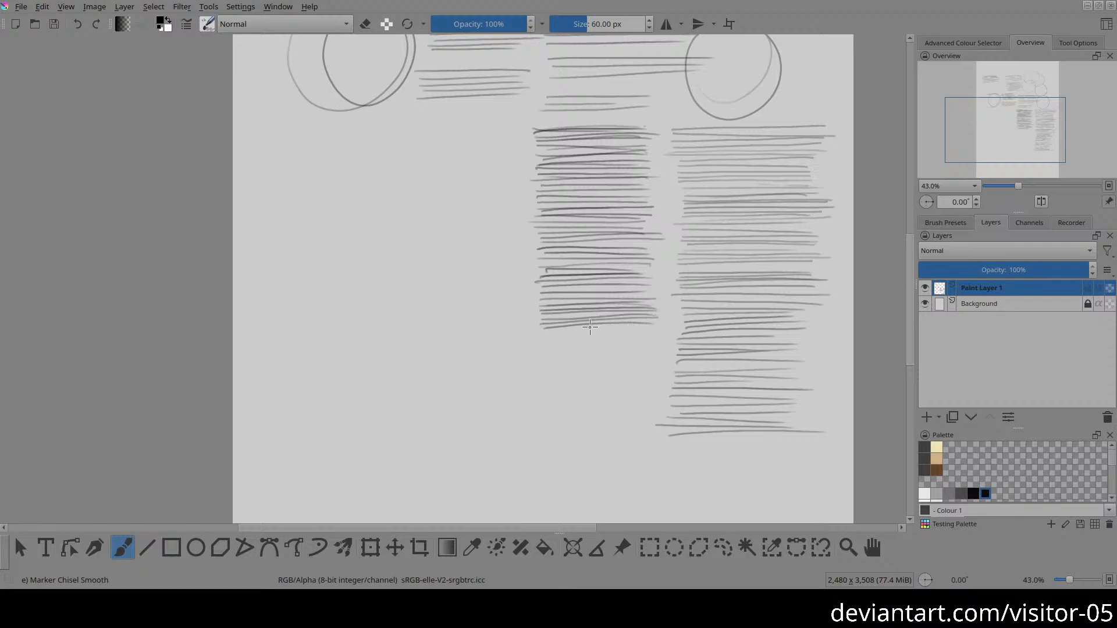
pyautogui.moveTo(561, 342)
pyautogui.mouseDown()
pyautogui.moveTo(572, 313)
pyautogui.moveTo(659, 308)
pyautogui.mouseUp()
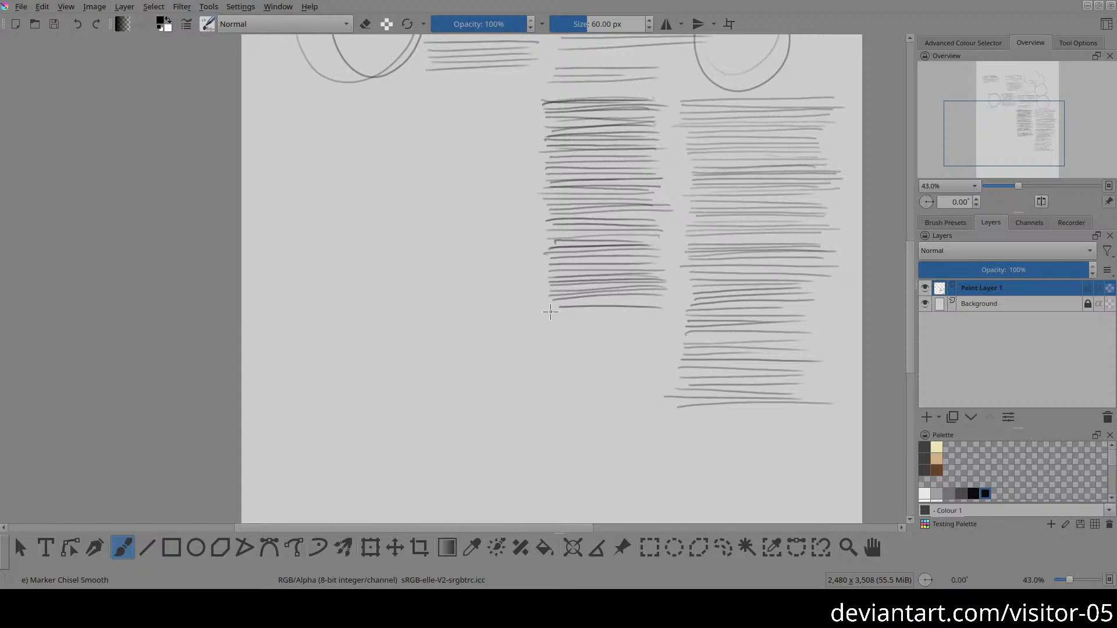
pyautogui.moveTo(551, 318); pyautogui.dragTo(643, 317)
pyautogui.moveTo(551, 323); pyautogui.dragTo(676, 320)
pyautogui.moveTo(546, 330); pyautogui.dragTo(654, 327)
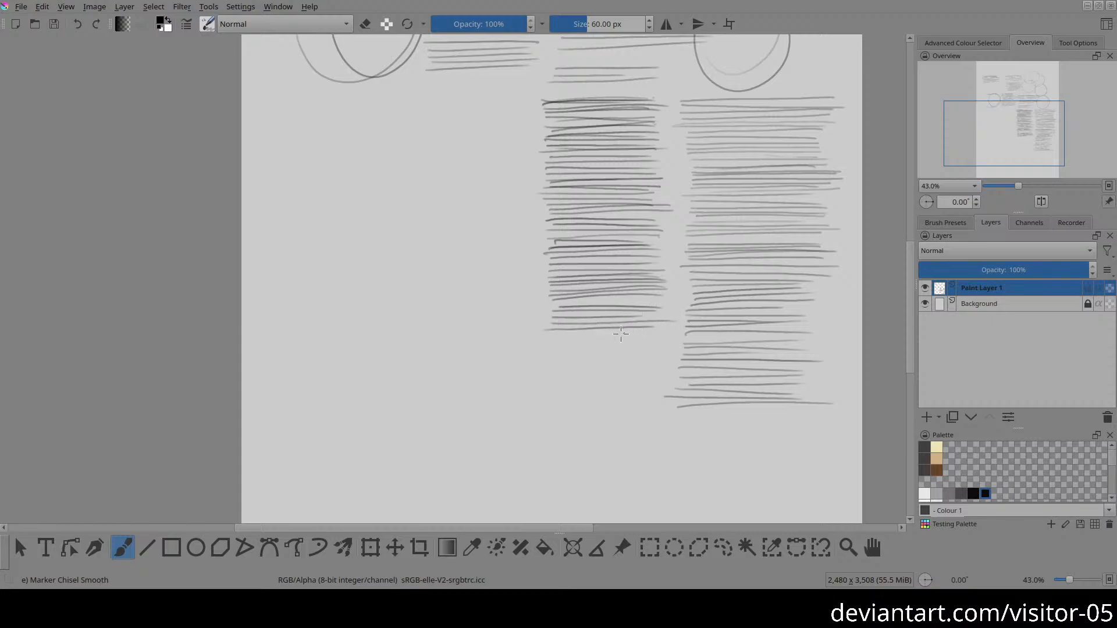
pyautogui.moveTo(549, 335); pyautogui.dragTo(656, 333)
pyautogui.moveTo(594, 360); pyautogui.dragTo(638, 359)
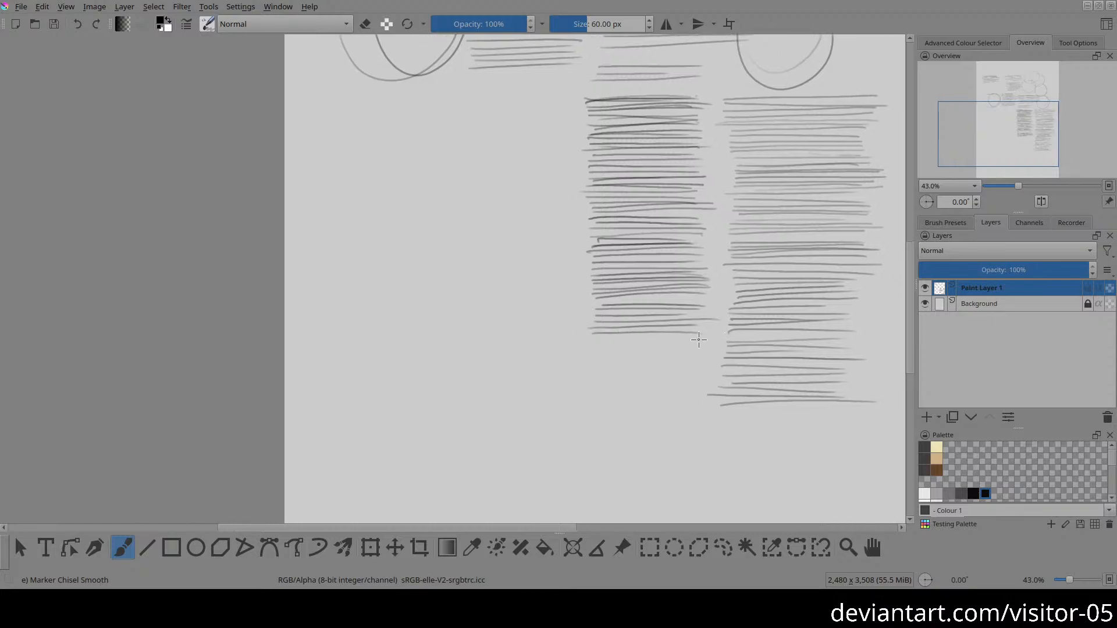
pyautogui.moveTo(705, 336)
pyautogui.mouseDown()
pyautogui.moveTo(594, 338)
pyautogui.moveTo(720, 342)
pyautogui.mouseUp()
pyautogui.moveTo(606, 347); pyautogui.dragTo(706, 346)
pyautogui.moveTo(599, 352); pyautogui.dragTo(705, 349)
pyautogui.moveTo(595, 356)
pyautogui.mouseDown()
pyautogui.moveTo(691, 358)
pyautogui.moveTo(626, 371)
pyautogui.moveTo(688, 330)
pyautogui.mouseUp()
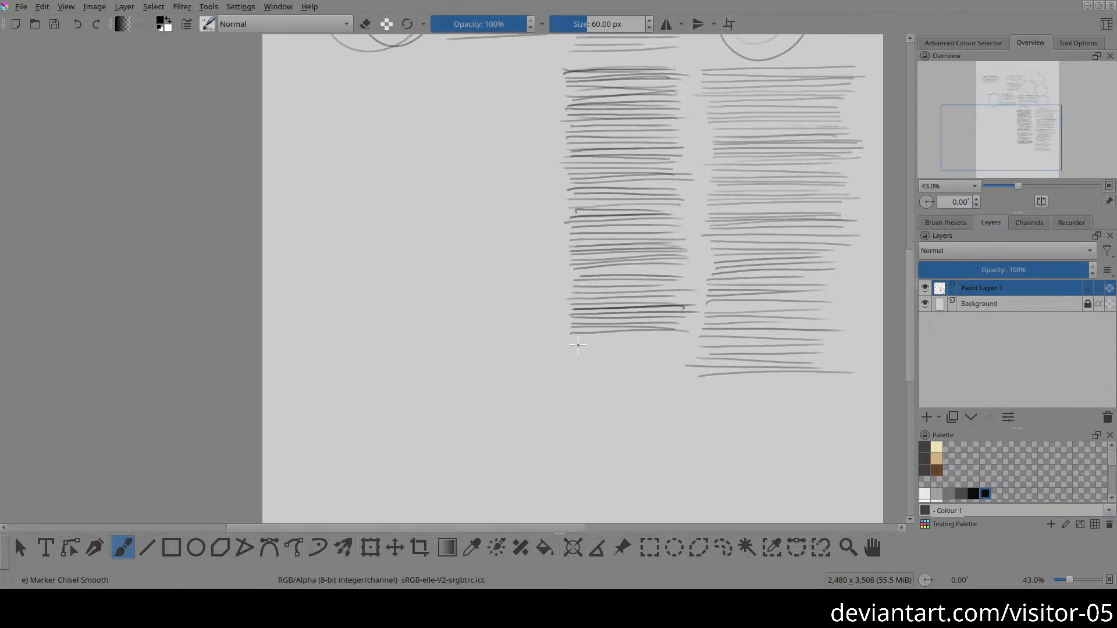
pyautogui.moveTo(582, 342); pyautogui.dragTo(691, 340)
pyautogui.moveTo(569, 350)
pyautogui.mouseDown()
pyautogui.moveTo(706, 350)
pyautogui.moveTo(582, 355)
pyautogui.mouseUp()
pyautogui.moveTo(681, 361); pyautogui.dragTo(580, 369)
# Step: Draw a third tall column of closely spaced horizontal strokes beneath the stacks beside the left circles, as long as the neighbouring column
pyautogui.moveTo(509, 308); pyautogui.dragTo(543, 345)
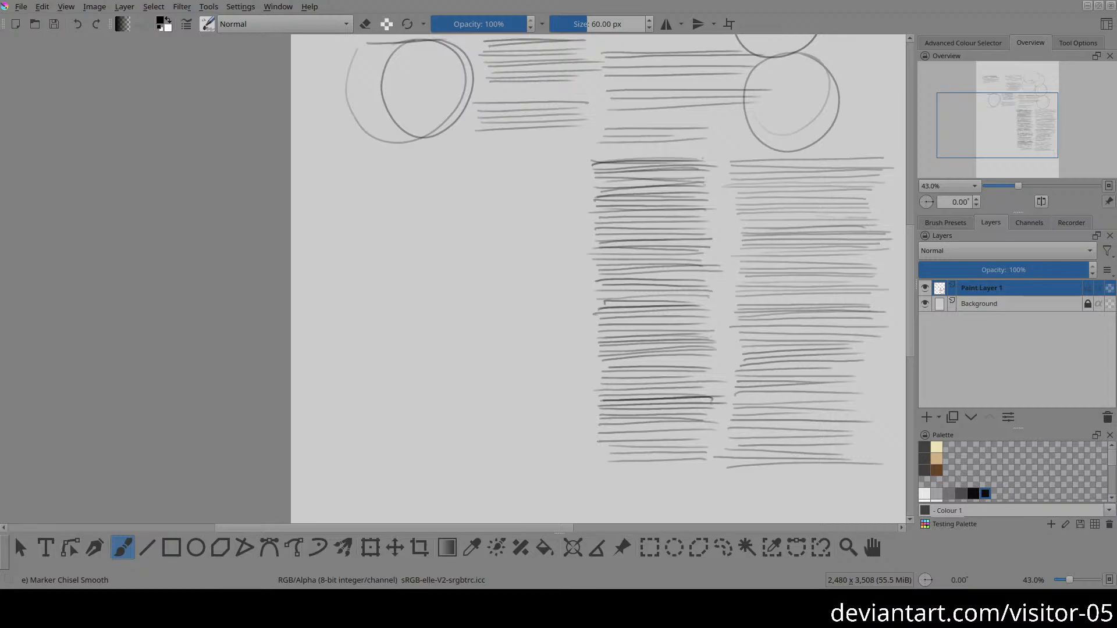
pyautogui.moveTo(608, 261); pyautogui.dragTo(701, 276)
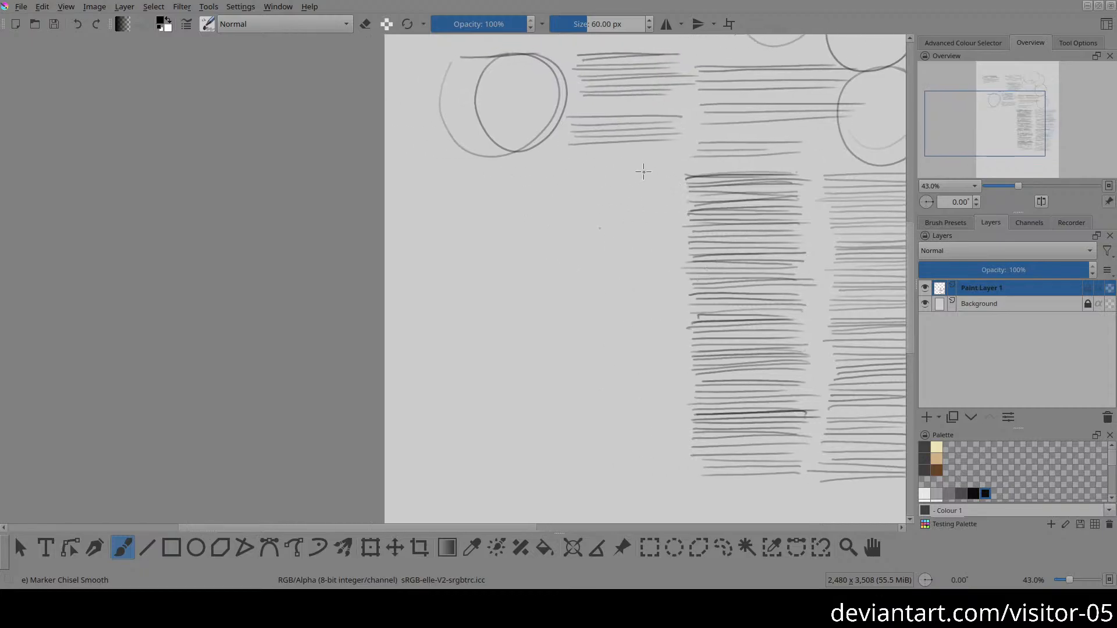
pyautogui.moveTo(569, 177); pyautogui.dragTo(657, 175)
pyautogui.moveTo(560, 178); pyautogui.dragTo(673, 175)
pyautogui.moveTo(594, 183)
pyautogui.mouseDown()
pyautogui.moveTo(660, 182)
pyautogui.moveTo(570, 185)
pyautogui.moveTo(669, 186)
pyautogui.mouseUp()
pyautogui.moveTo(559, 190); pyautogui.dragTo(662, 189)
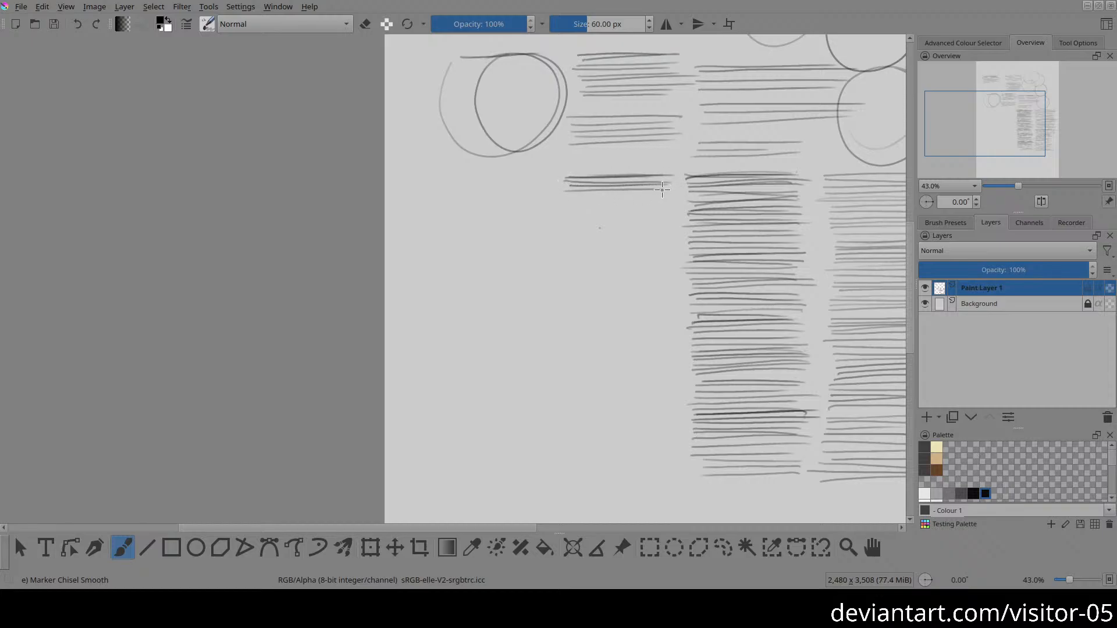
pyautogui.moveTo(565, 193); pyautogui.dragTo(667, 194)
pyautogui.moveTo(563, 198); pyautogui.dragTo(671, 196)
pyautogui.moveTo(564, 202)
pyautogui.mouseDown()
pyautogui.moveTo(659, 210)
pyautogui.moveTo(563, 220)
pyautogui.moveTo(666, 226)
pyautogui.moveTo(572, 221)
pyautogui.mouseUp()
pyautogui.moveTo(637, 235)
pyautogui.mouseDown()
pyautogui.moveTo(632, 208)
pyautogui.moveTo(556, 204)
pyautogui.mouseUp()
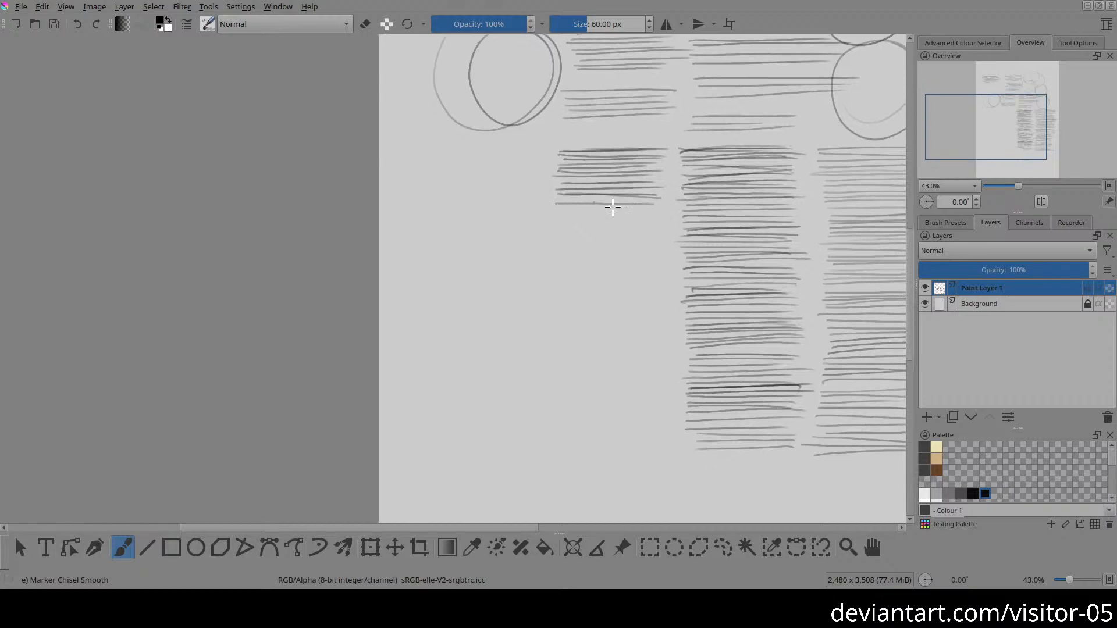
pyautogui.moveTo(646, 209); pyautogui.dragTo(550, 210)
pyautogui.moveTo(660, 214)
pyautogui.mouseDown()
pyautogui.moveTo(554, 217)
pyautogui.moveTo(669, 220)
pyautogui.mouseUp()
pyautogui.moveTo(569, 226)
pyautogui.mouseDown()
pyautogui.moveTo(654, 227)
pyautogui.moveTo(556, 231)
pyautogui.mouseUp()
pyautogui.moveTo(658, 233)
pyautogui.mouseDown()
pyautogui.moveTo(551, 234)
pyautogui.moveTo(670, 236)
pyautogui.mouseUp()
pyautogui.moveTo(553, 247); pyautogui.dragTo(646, 251)
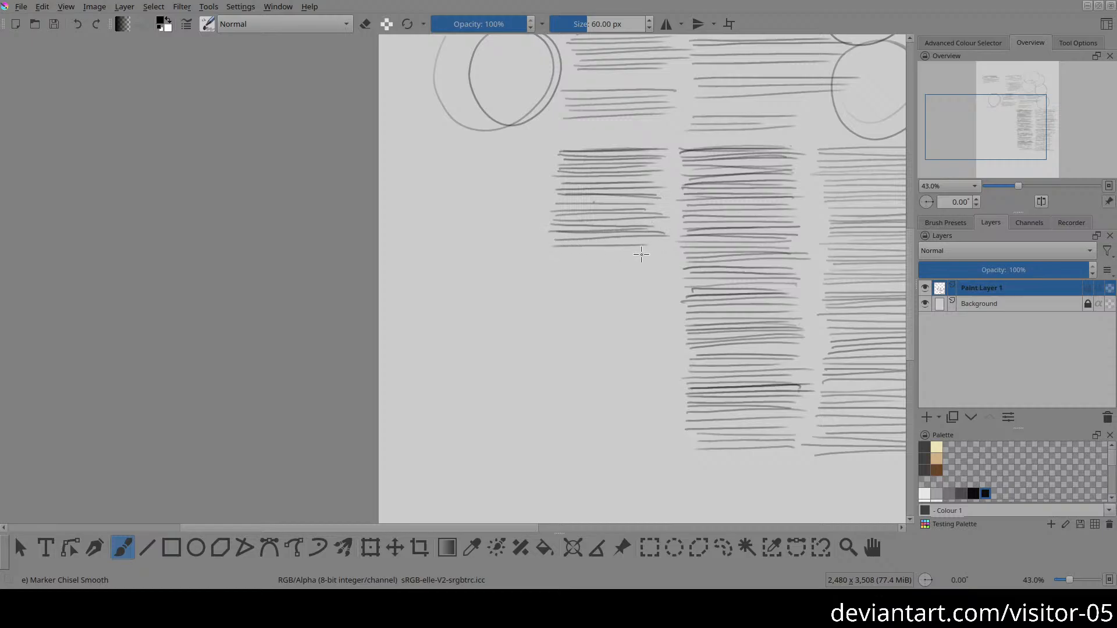
pyautogui.moveTo(558, 250); pyautogui.dragTo(642, 246)
pyautogui.moveTo(553, 255); pyautogui.dragTo(668, 254)
pyautogui.moveTo(567, 260); pyautogui.dragTo(663, 259)
pyautogui.moveTo(552, 260); pyautogui.dragTo(656, 260)
pyautogui.scroll(-1, 583, 291)
pyautogui.moveTo(543, 240)
pyautogui.mouseDown()
pyautogui.moveTo(668, 239)
pyautogui.moveTo(605, 244)
pyautogui.moveTo(662, 246)
pyautogui.moveTo(537, 222)
pyautogui.mouseUp()
pyautogui.scroll(-1, 643, 266)
pyautogui.moveTo(644, 228)
pyautogui.mouseDown()
pyautogui.moveTo(537, 229)
pyautogui.moveTo(602, 241)
pyautogui.moveTo(551, 242)
pyautogui.mouseUp()
pyautogui.moveTo(640, 247); pyautogui.dragTo(533, 253)
pyautogui.moveTo(649, 253); pyautogui.dragTo(543, 254)
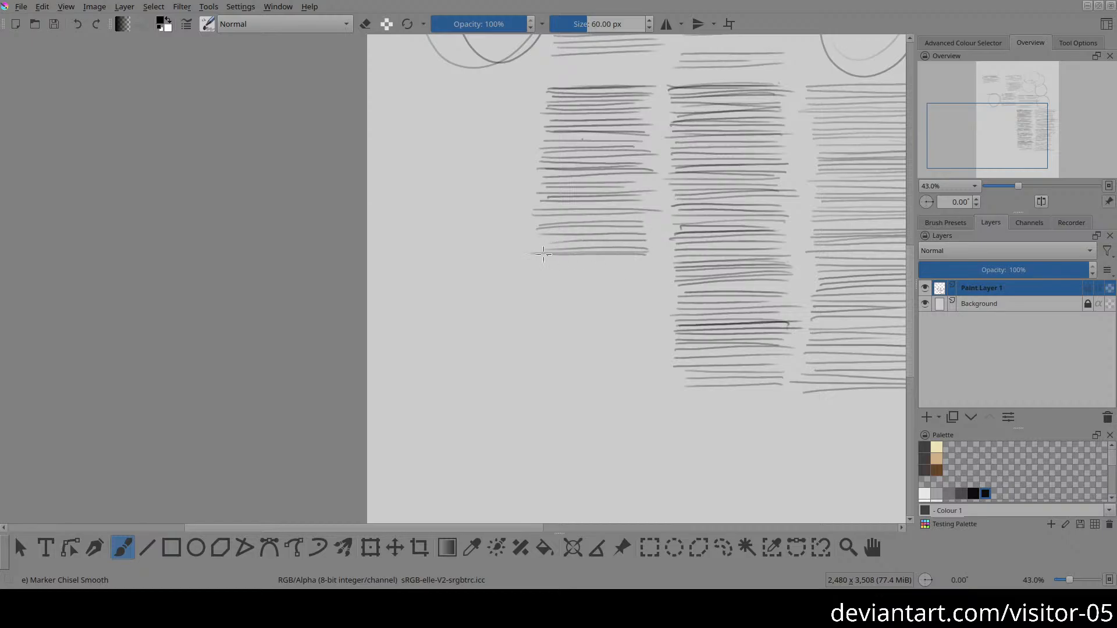
pyautogui.moveTo(648, 256); pyautogui.dragTo(525, 265)
pyautogui.moveTo(647, 270); pyautogui.dragTo(557, 271)
pyautogui.scroll(-1, 648, 274)
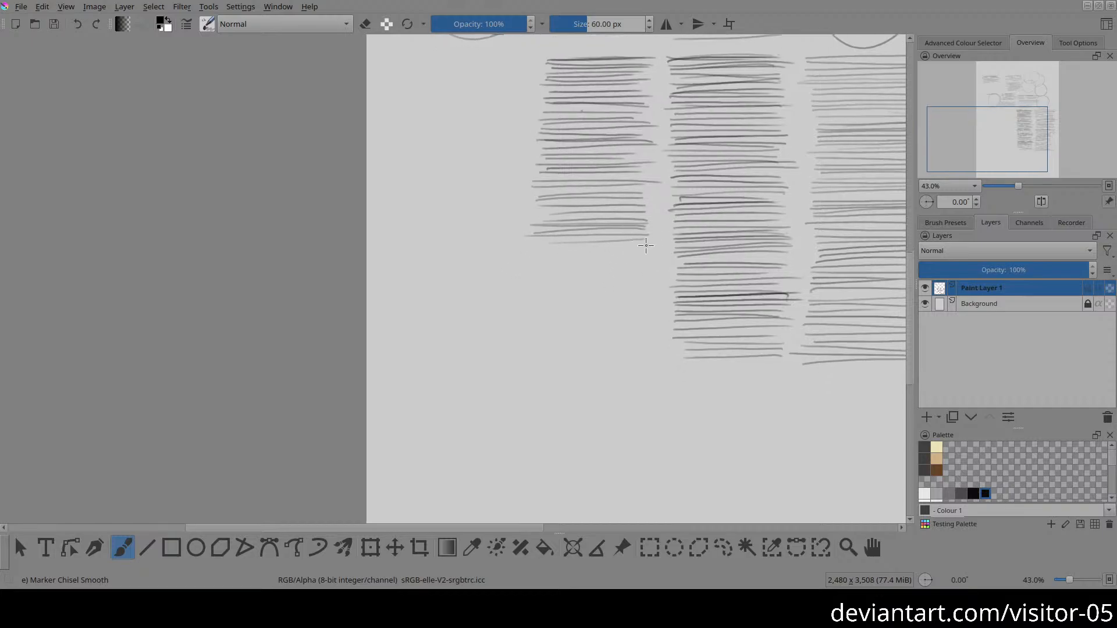
pyautogui.moveTo(645, 245); pyautogui.dragTo(538, 245)
pyautogui.moveTo(650, 250); pyautogui.dragTo(530, 252)
pyautogui.moveTo(652, 255); pyautogui.dragTo(526, 258)
pyautogui.moveTo(649, 260); pyautogui.dragTo(544, 265)
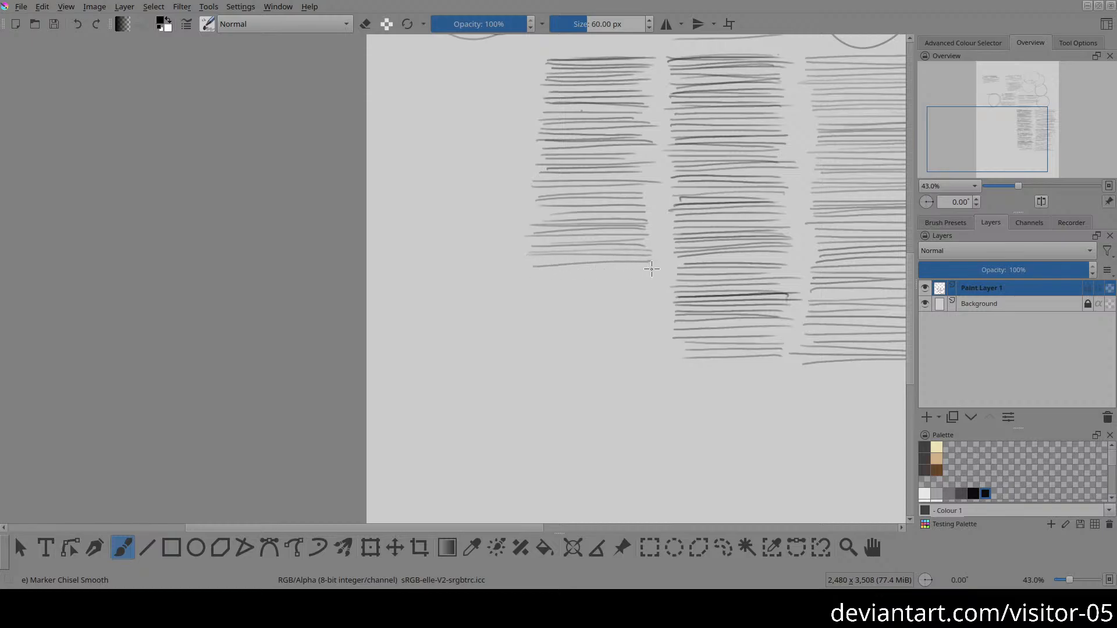
pyautogui.moveTo(650, 267); pyautogui.dragTo(525, 269)
pyautogui.moveTo(652, 275); pyautogui.dragTo(550, 276)
pyautogui.moveTo(657, 280); pyautogui.dragTo(553, 282)
pyautogui.moveTo(650, 286); pyautogui.dragTo(538, 289)
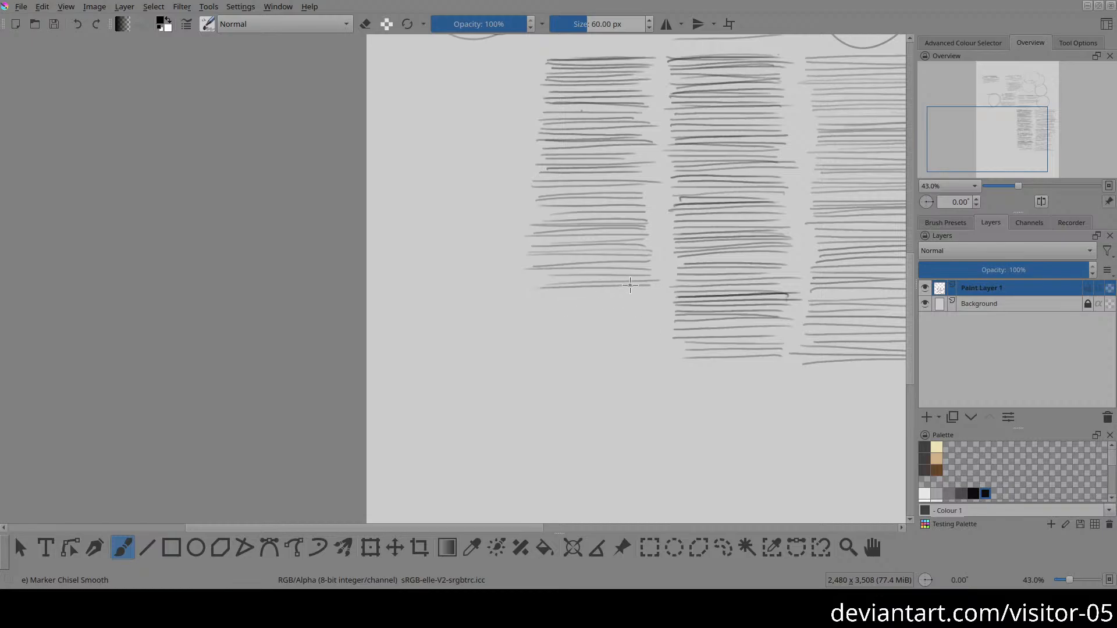
pyautogui.moveTo(657, 290); pyautogui.dragTo(551, 293)
pyautogui.moveTo(645, 298); pyautogui.dragTo(544, 300)
pyautogui.moveTo(652, 304); pyautogui.dragTo(541, 306)
pyautogui.moveTo(607, 215)
pyautogui.mouseDown()
pyautogui.moveTo(605, 237)
pyautogui.moveTo(611, 222)
pyautogui.mouseUp()
pyautogui.moveTo(496, 302)
pyautogui.mouseDown()
pyautogui.moveTo(490, 292)
pyautogui.moveTo(524, 252)
pyautogui.mouseUp()
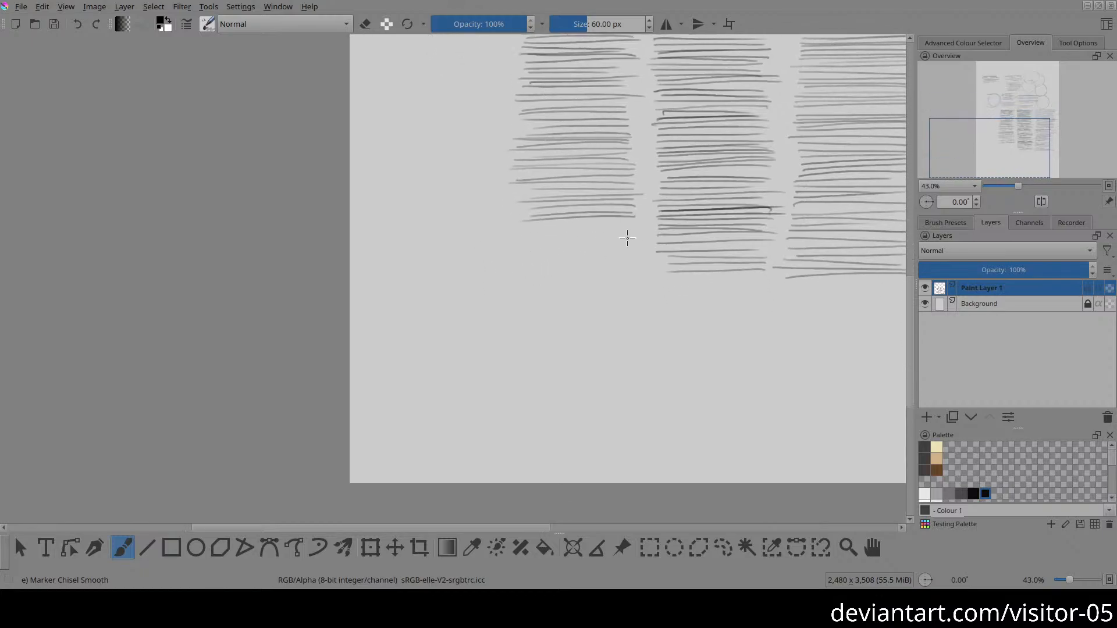
pyautogui.moveTo(642, 217); pyautogui.dragTo(566, 220)
pyautogui.moveTo(637, 223); pyautogui.dragTo(514, 225)
pyautogui.moveTo(640, 227); pyautogui.dragTo(528, 228)
pyautogui.moveTo(638, 233); pyautogui.dragTo(553, 232)
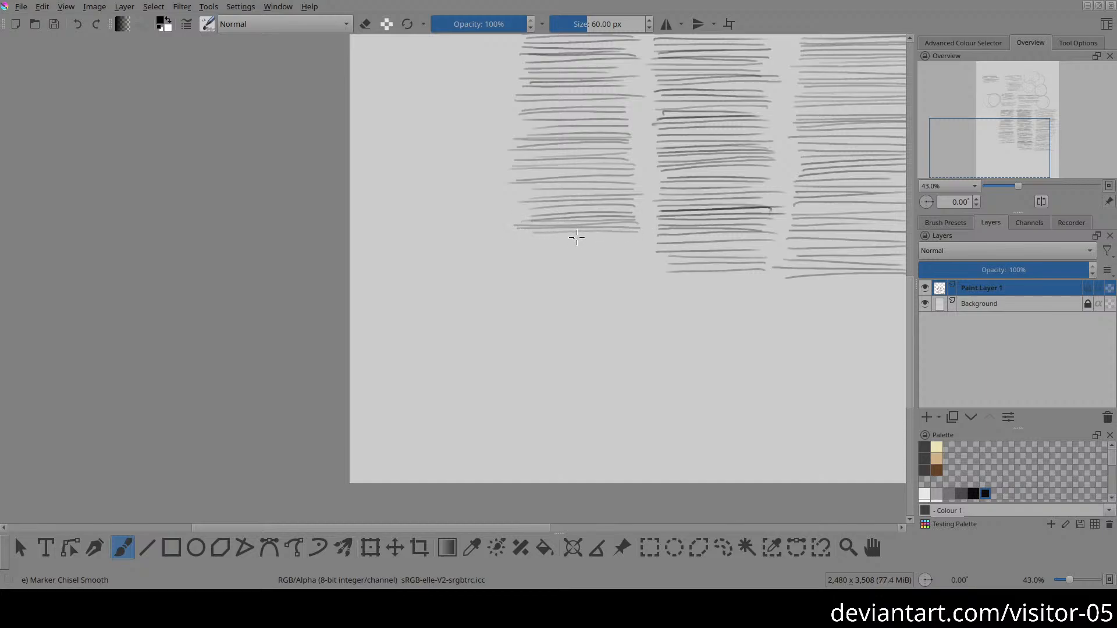
pyautogui.moveTo(639, 238); pyautogui.dragTo(526, 239)
pyautogui.moveTo(639, 244); pyautogui.dragTo(537, 253)
pyautogui.moveTo(670, 227); pyautogui.dragTo(558, 234)
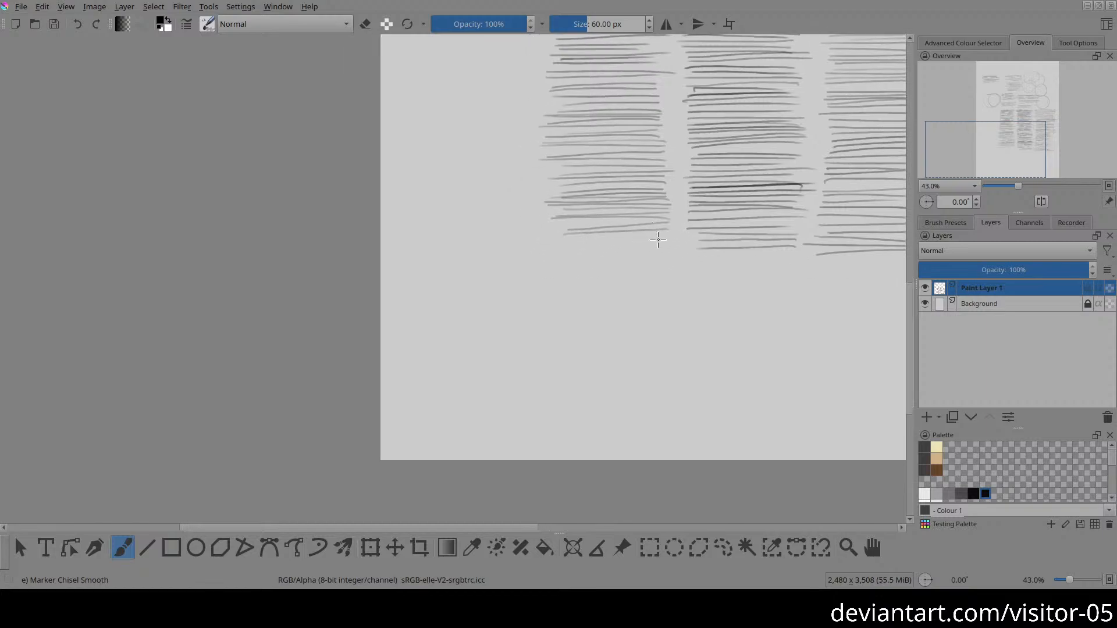
pyautogui.moveTo(669, 235); pyautogui.dragTo(551, 240)
pyautogui.moveTo(663, 242); pyautogui.dragTo(537, 244)
pyautogui.moveTo(662, 247)
pyautogui.mouseDown()
pyautogui.moveTo(542, 252)
pyautogui.moveTo(600, 392)
pyautogui.mouseUp()
# Step: Draw a fourth tall column of closely spaced horizontal strokes down the page's left side, from beneath the lower left circles to the neighbouring column's foot
pyautogui.moveTo(581, 272); pyautogui.dragTo(586, 351)
pyautogui.moveTo(507, 217); pyautogui.dragTo(593, 221)
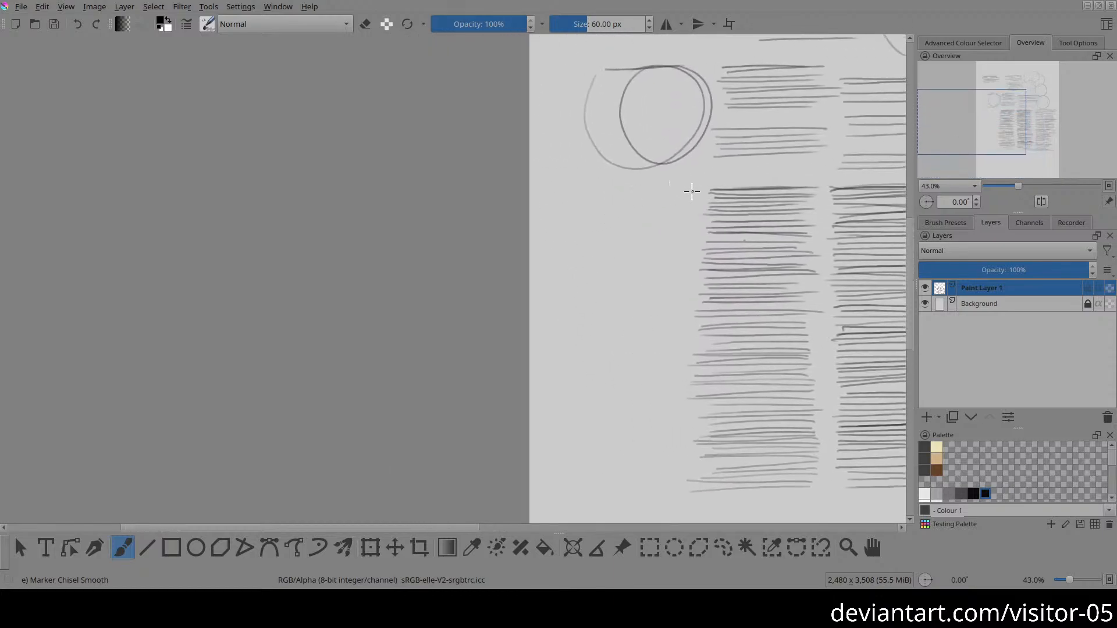
pyautogui.moveTo(687, 188); pyautogui.dragTo(568, 196)
pyautogui.moveTo(581, 212)
pyautogui.mouseDown()
pyautogui.moveTo(586, 173)
pyautogui.moveTo(688, 150)
pyautogui.moveTo(565, 161)
pyautogui.mouseUp()
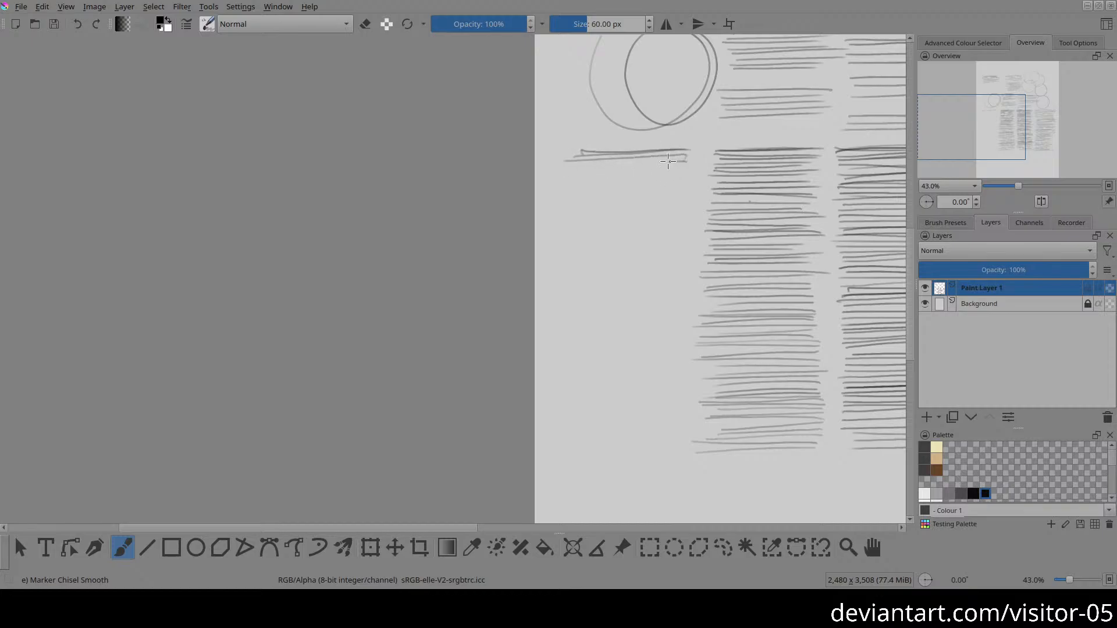
pyautogui.moveTo(678, 164); pyautogui.dragTo(598, 166)
pyautogui.moveTo(688, 168); pyautogui.dragTo(602, 171)
pyautogui.moveTo(684, 169); pyautogui.dragTo(571, 170)
pyautogui.moveTo(689, 175); pyautogui.dragTo(573, 181)
pyautogui.moveTo(675, 179); pyautogui.dragTo(574, 184)
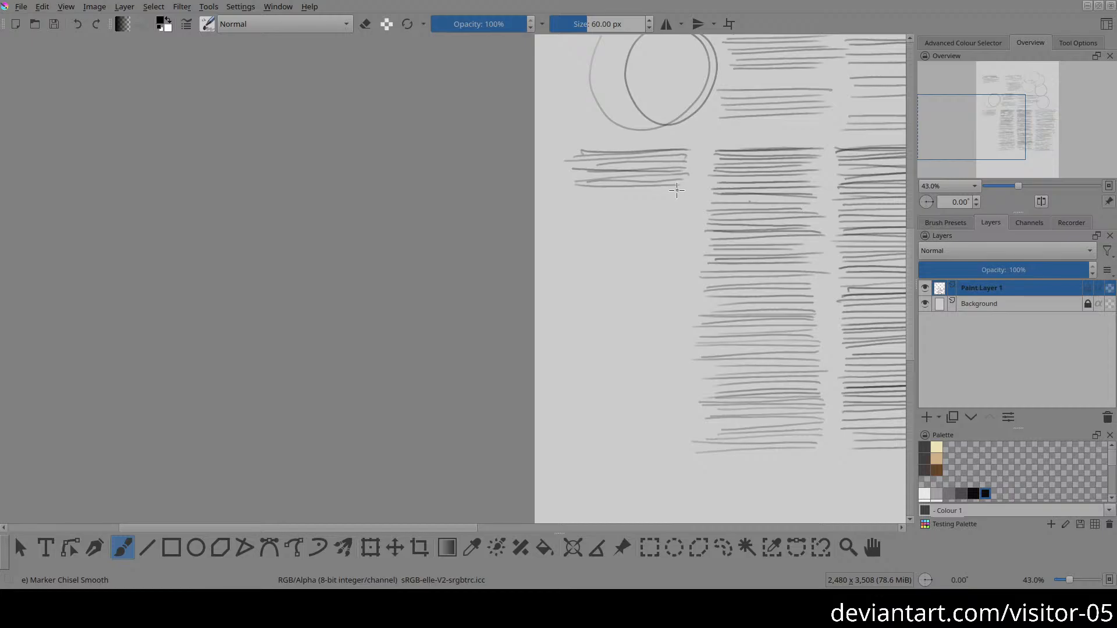
pyautogui.moveTo(684, 192); pyautogui.dragTo(582, 194)
pyautogui.moveTo(673, 187); pyautogui.dragTo(538, 185)
pyautogui.moveTo(653, 204)
pyautogui.mouseDown()
pyautogui.moveTo(666, 171)
pyautogui.moveTo(573, 164)
pyautogui.mouseUp()
pyautogui.moveTo(695, 164); pyautogui.dragTo(575, 173)
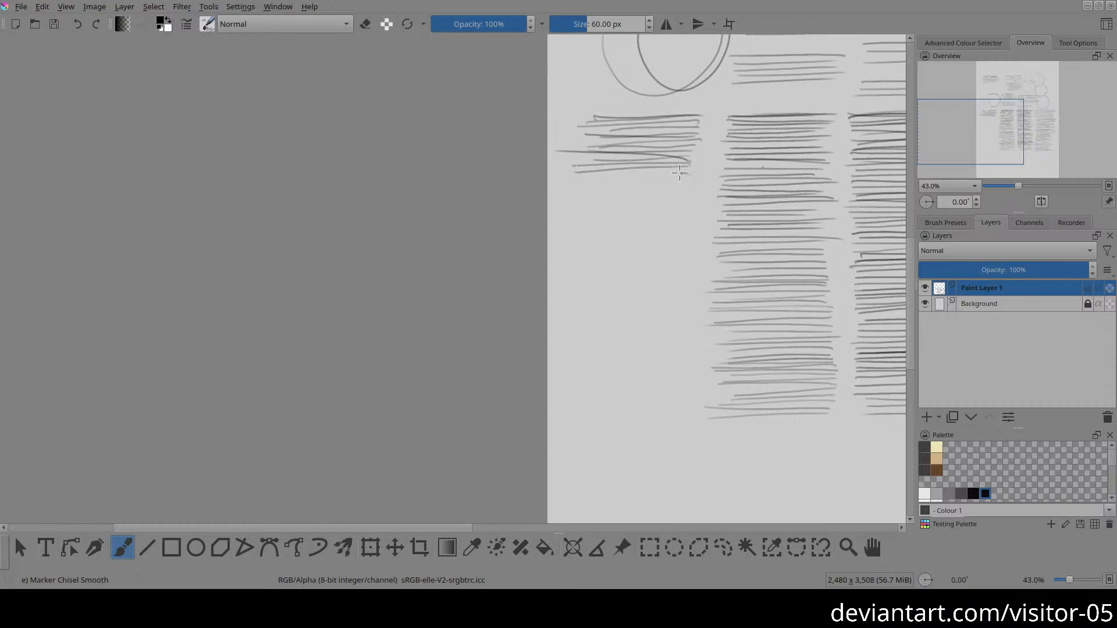
pyautogui.moveTo(679, 172); pyautogui.dragTo(575, 176)
pyautogui.moveTo(679, 182)
pyautogui.mouseDown()
pyautogui.moveTo(576, 184)
pyautogui.moveTo(698, 186)
pyautogui.mouseUp()
pyautogui.moveTo(577, 195)
pyautogui.mouseDown()
pyautogui.moveTo(687, 193)
pyautogui.moveTo(577, 196)
pyautogui.mouseUp()
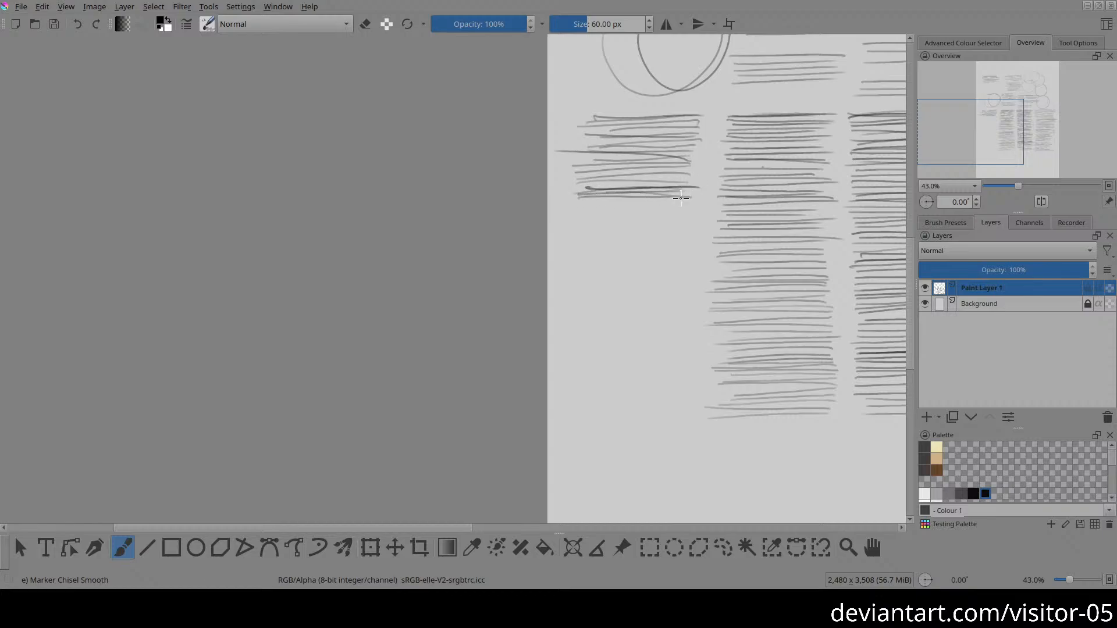
pyautogui.moveTo(687, 203)
pyautogui.mouseDown()
pyautogui.moveTo(579, 204)
pyautogui.moveTo(695, 206)
pyautogui.mouseUp()
pyautogui.moveTo(579, 209)
pyautogui.mouseDown()
pyautogui.moveTo(693, 209)
pyautogui.moveTo(584, 215)
pyautogui.mouseUp()
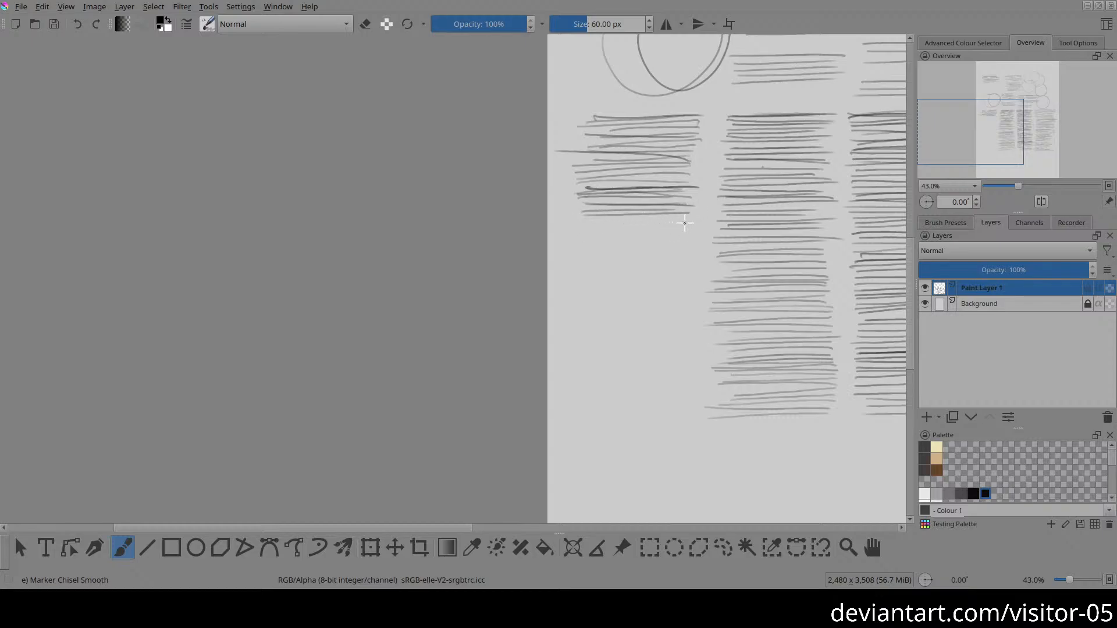
pyautogui.moveTo(695, 218)
pyautogui.mouseDown()
pyautogui.moveTo(583, 220)
pyautogui.moveTo(676, 226)
pyautogui.mouseUp()
pyautogui.moveTo(578, 225); pyautogui.dragTo(684, 228)
pyautogui.moveTo(582, 238); pyautogui.dragTo(691, 237)
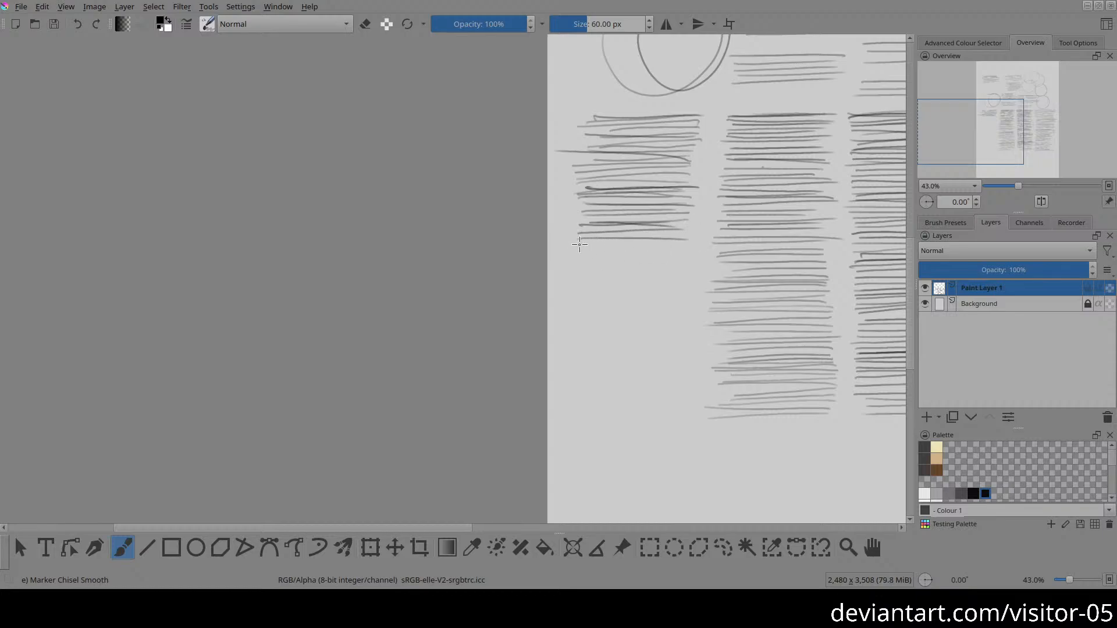
pyautogui.moveTo(579, 244); pyautogui.dragTo(647, 243)
pyautogui.moveTo(579, 252)
pyautogui.mouseDown()
pyautogui.moveTo(692, 259)
pyautogui.moveTo(552, 257)
pyautogui.moveTo(677, 260)
pyautogui.mouseUp()
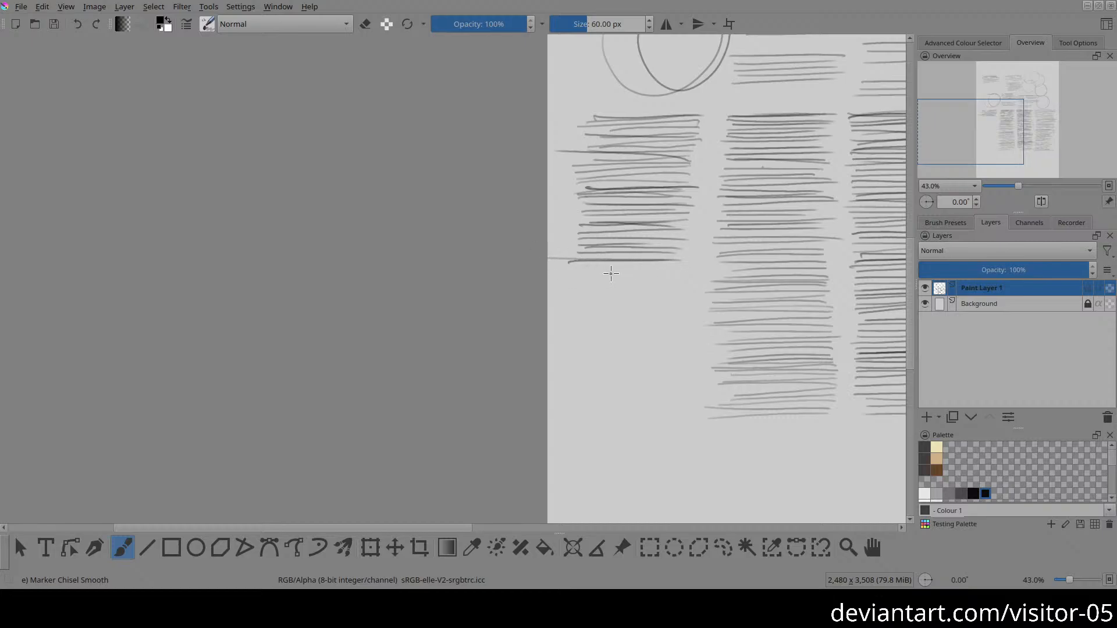
pyautogui.moveTo(569, 263); pyautogui.dragTo(666, 264)
pyautogui.moveTo(574, 271)
pyautogui.mouseDown()
pyautogui.moveTo(673, 275)
pyautogui.moveTo(608, 286)
pyautogui.moveTo(672, 286)
pyautogui.moveTo(620, 270)
pyautogui.moveTo(649, 280)
pyautogui.moveTo(627, 284)
pyautogui.mouseUp()
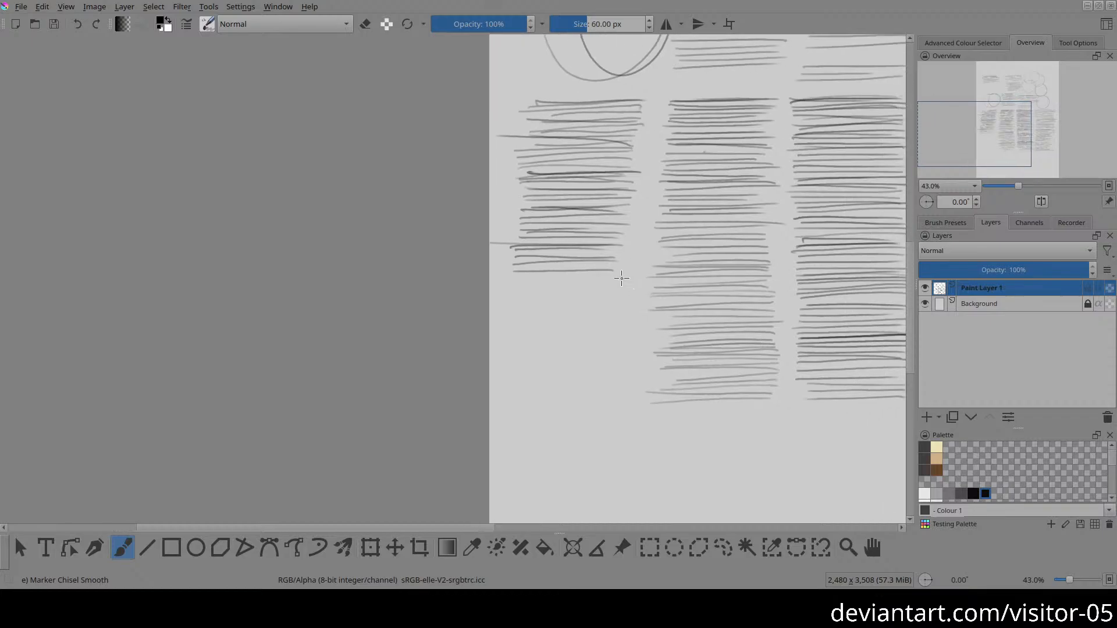
pyautogui.moveTo(519, 274); pyautogui.dragTo(601, 274)
pyautogui.moveTo(513, 279); pyautogui.dragTo(622, 285)
pyautogui.moveTo(519, 290); pyautogui.dragTo(615, 289)
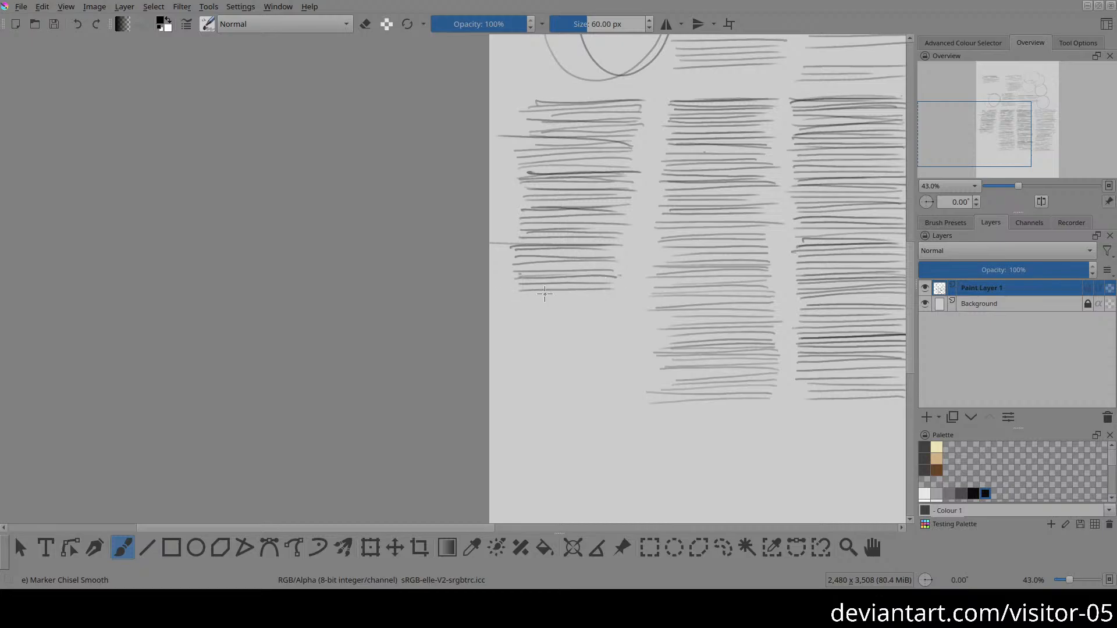
pyautogui.moveTo(523, 295); pyautogui.dragTo(605, 302)
pyautogui.moveTo(523, 298); pyautogui.dragTo(638, 299)
pyautogui.moveTo(533, 310); pyautogui.dragTo(565, 301)
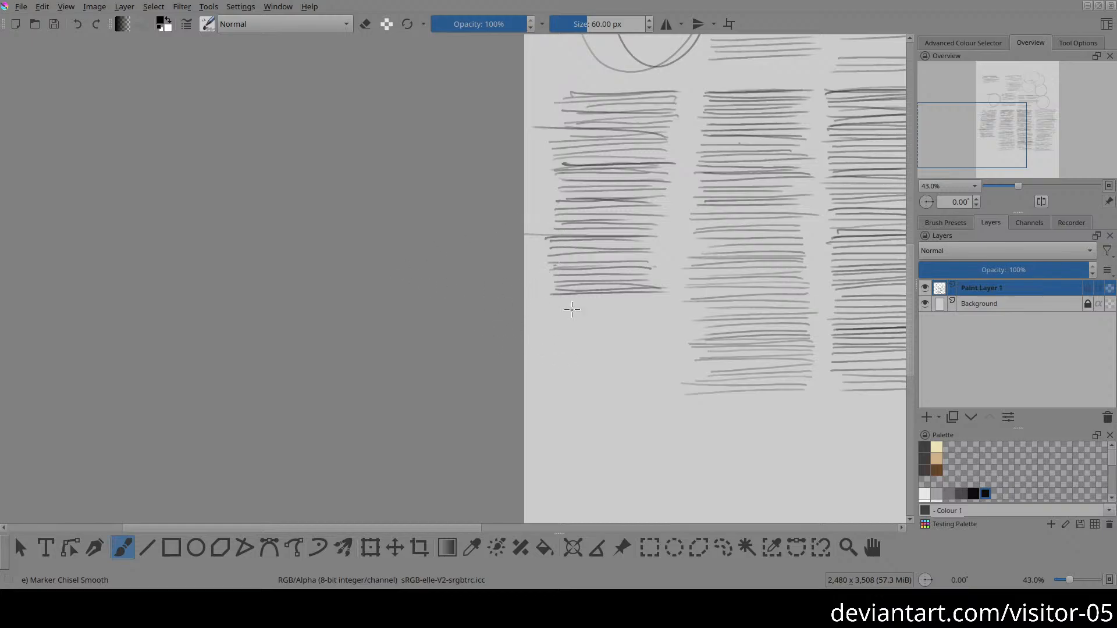
pyautogui.moveTo(604, 308); pyautogui.dragTo(587, 304)
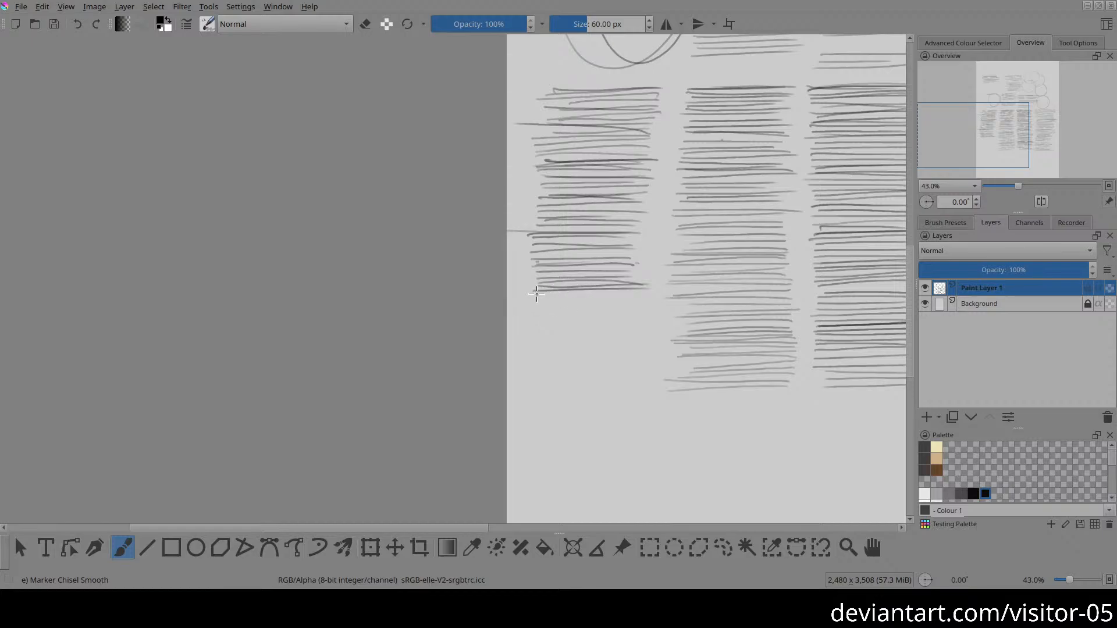
pyautogui.moveTo(534, 293); pyautogui.dragTo(642, 290)
pyautogui.moveTo(543, 296); pyautogui.dragTo(678, 283)
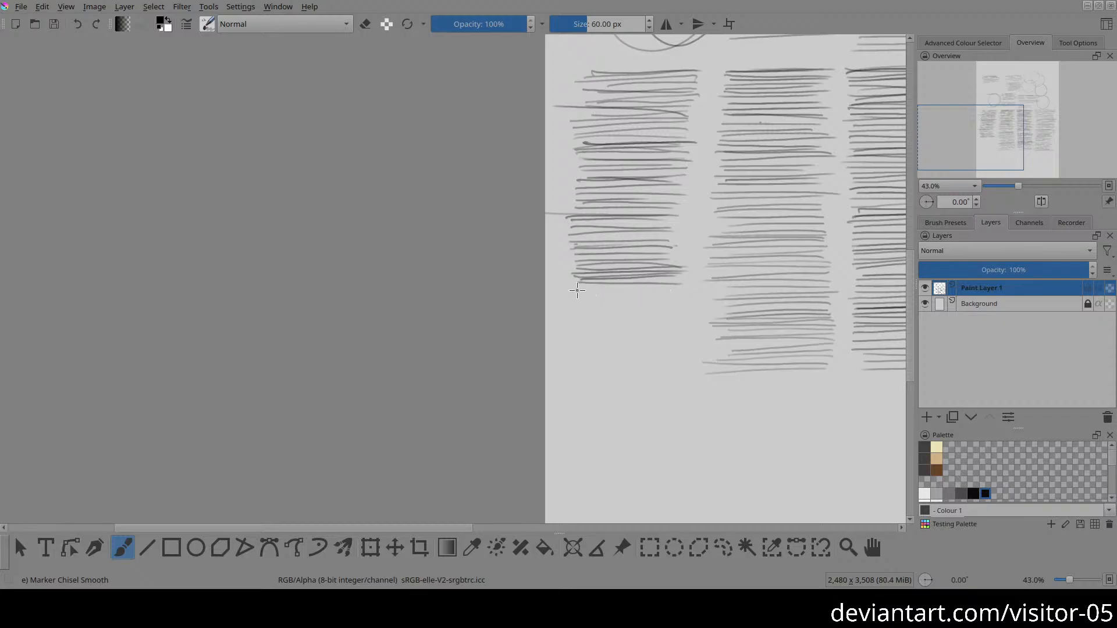
pyautogui.moveTo(576, 290)
pyautogui.mouseDown()
pyautogui.moveTo(698, 293)
pyautogui.moveTo(576, 291)
pyautogui.moveTo(676, 292)
pyautogui.mouseUp()
pyautogui.moveTo(590, 295); pyautogui.dragTo(674, 291)
pyautogui.moveTo(546, 291); pyautogui.dragTo(661, 291)
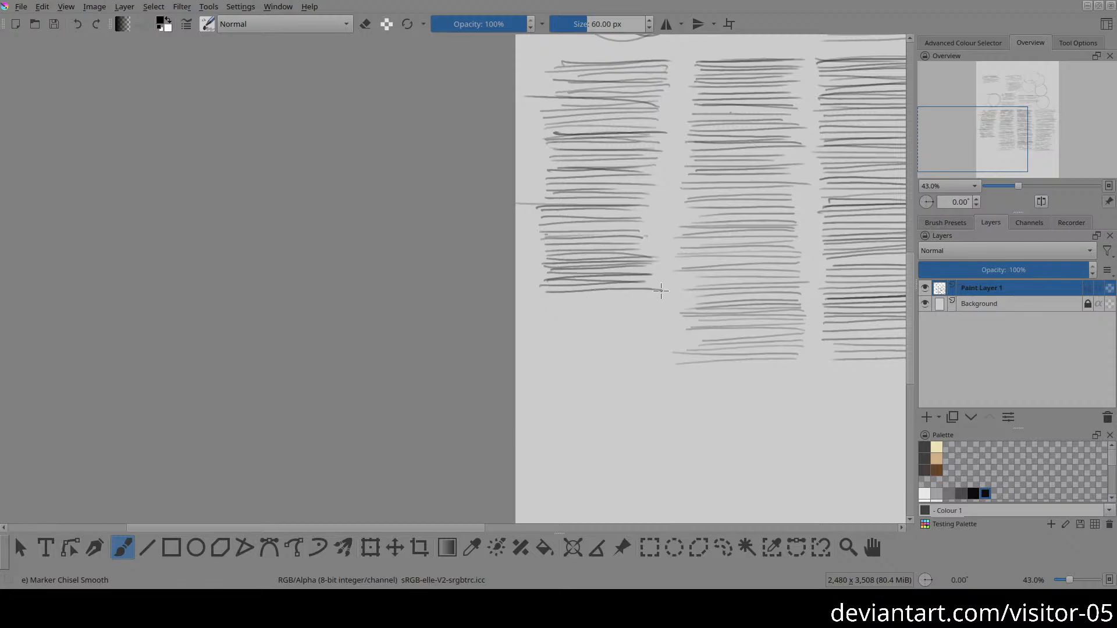
pyautogui.moveTo(553, 292); pyautogui.dragTo(648, 289)
pyautogui.moveTo(569, 295); pyautogui.dragTo(663, 292)
pyautogui.moveTo(550, 301); pyautogui.dragTo(649, 302)
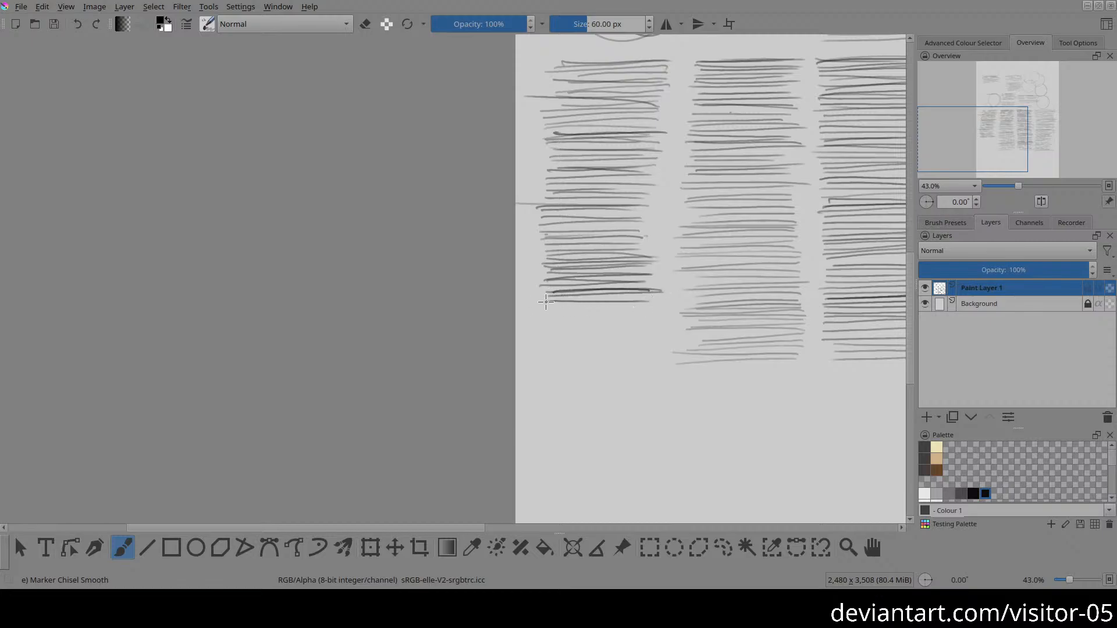
pyautogui.moveTo(546, 299); pyautogui.dragTo(650, 300)
pyautogui.moveTo(549, 309); pyautogui.dragTo(635, 307)
pyautogui.moveTo(552, 315); pyautogui.dragTo(633, 314)
pyautogui.moveTo(548, 321); pyautogui.dragTo(650, 321)
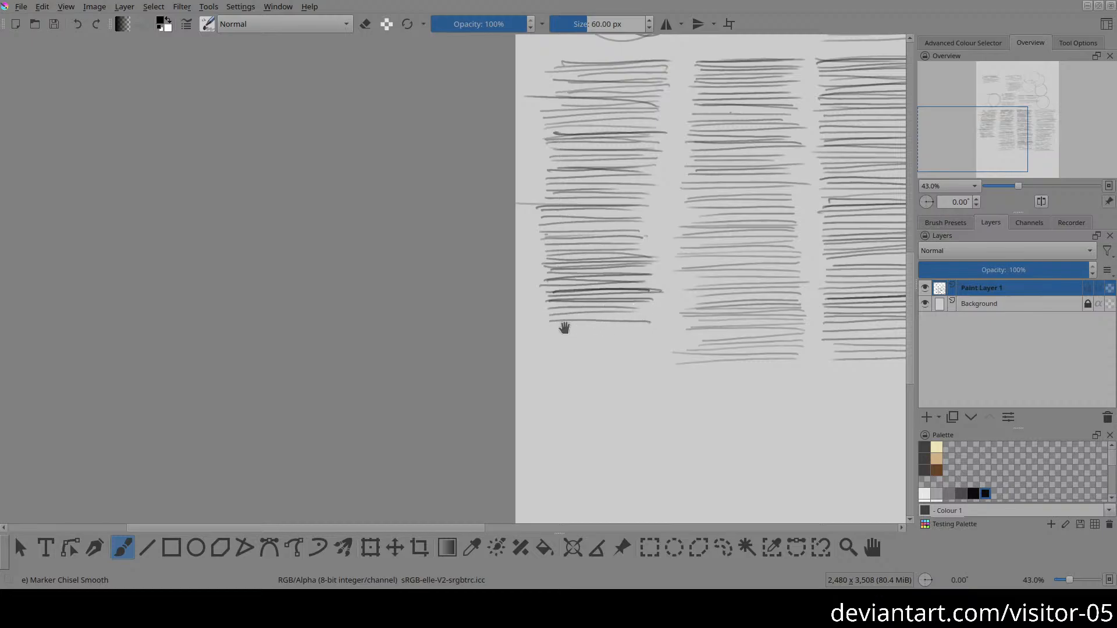
pyautogui.moveTo(565, 328); pyautogui.dragTo(613, 325)
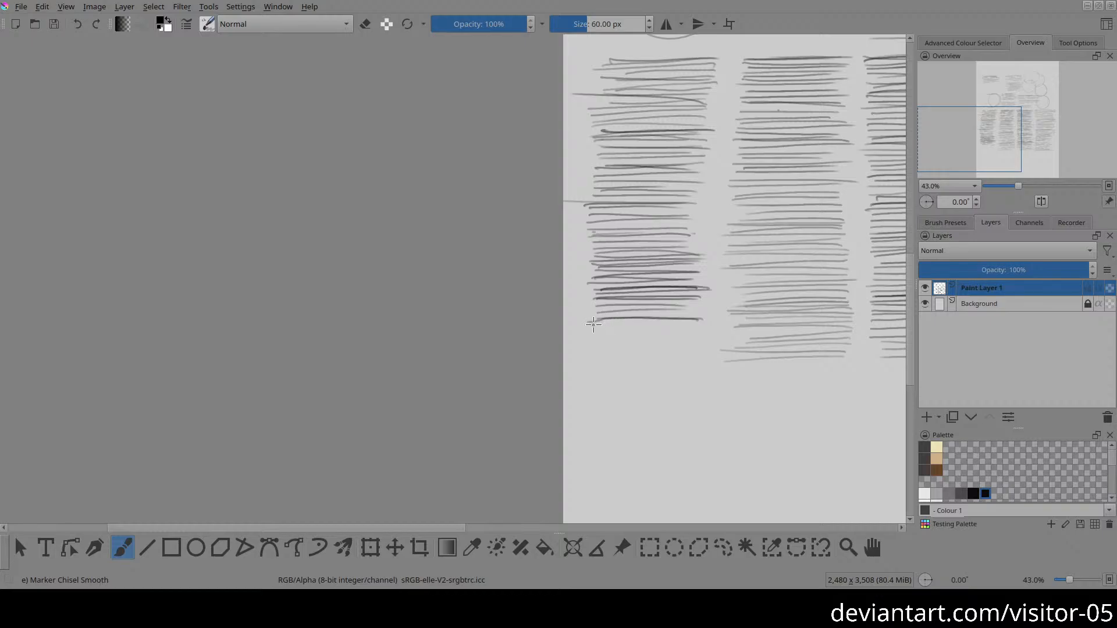
pyautogui.moveTo(707, 320)
pyautogui.mouseDown()
pyautogui.moveTo(592, 323)
pyautogui.moveTo(704, 322)
pyautogui.mouseUp()
pyautogui.moveTo(592, 327)
pyautogui.mouseDown()
pyautogui.moveTo(707, 335)
pyautogui.moveTo(587, 334)
pyautogui.mouseUp()
pyautogui.moveTo(588, 337)
pyautogui.mouseDown()
pyautogui.moveTo(707, 337)
pyautogui.moveTo(598, 331)
pyautogui.moveTo(701, 330)
pyautogui.moveTo(664, 339)
pyautogui.moveTo(594, 316)
pyautogui.moveTo(703, 304)
pyautogui.mouseUp()
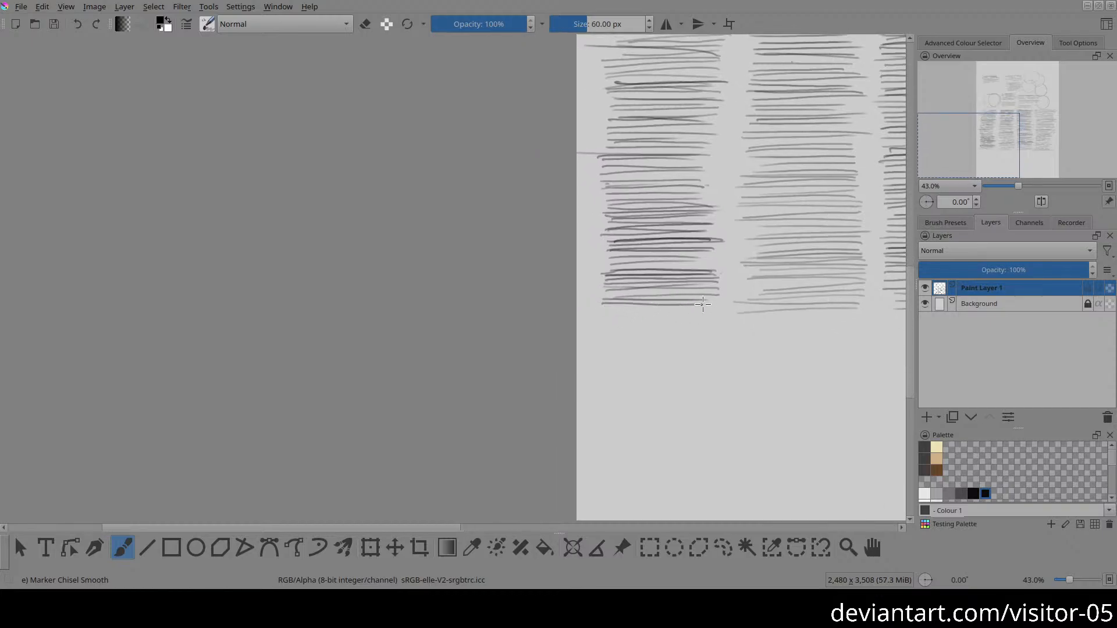
pyautogui.moveTo(603, 312); pyautogui.dragTo(710, 313)
# Step: Draw a long vertical stroke down the gap between the page's two leftmost columns of horizontal strokes
pyautogui.moveTo(780, 323)
pyautogui.mouseDown()
pyautogui.moveTo(715, 295)
pyautogui.moveTo(586, 330)
pyautogui.moveTo(488, 378)
pyautogui.mouseUp()
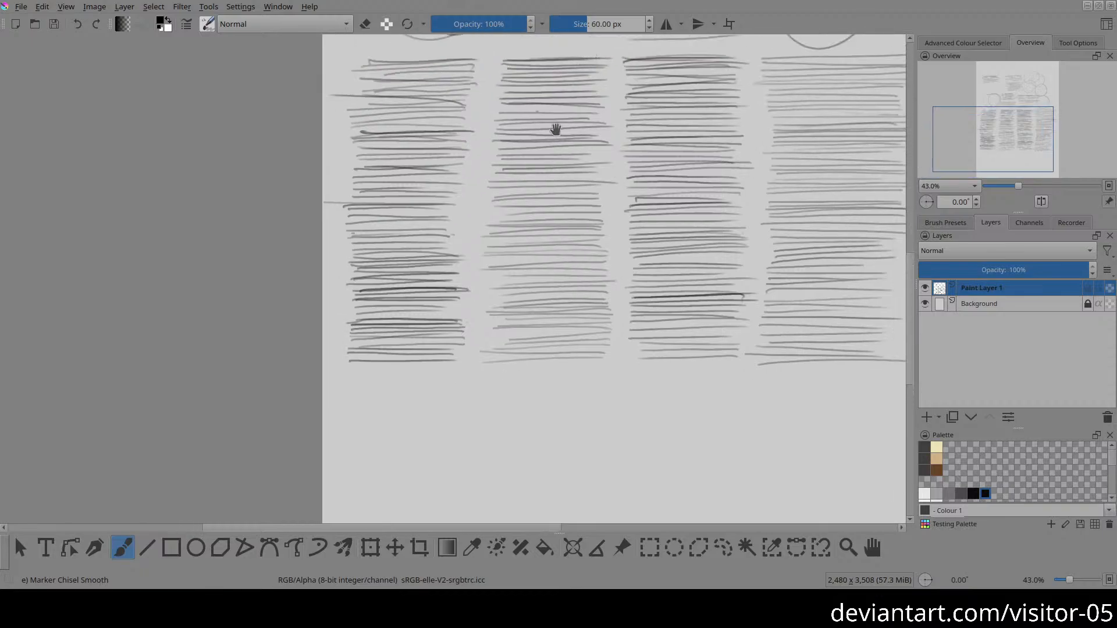
pyautogui.moveTo(530, 244); pyautogui.dragTo(441, 290)
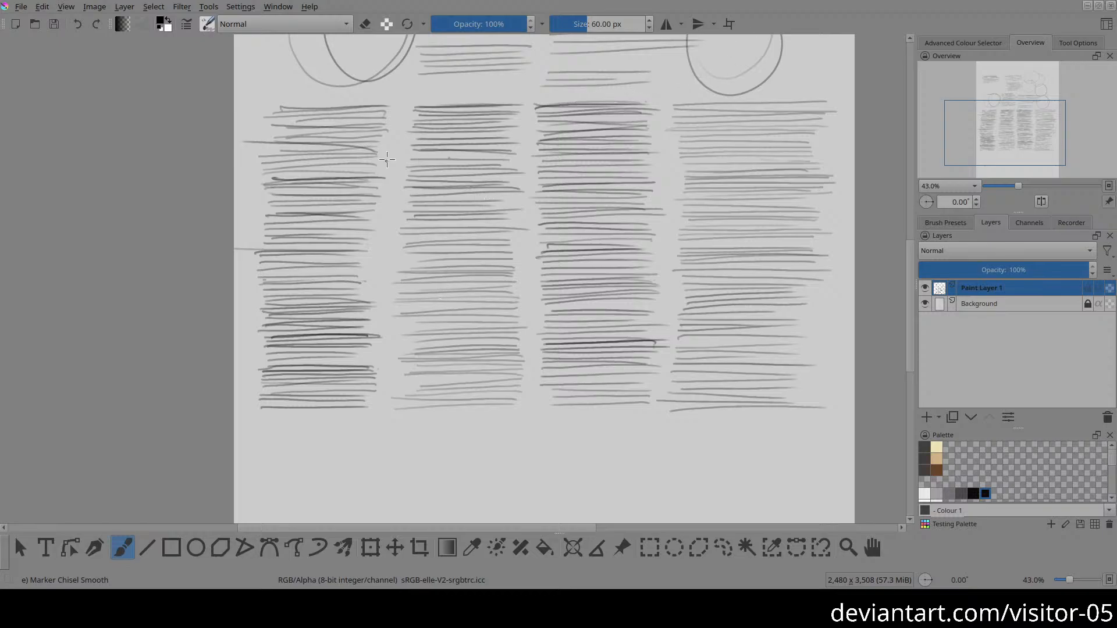
pyautogui.moveTo(380, 110); pyautogui.dragTo(388, 356)
pyautogui.moveTo(666, 327)
pyautogui.mouseDown()
pyautogui.moveTo(643, 282)
pyautogui.moveTo(629, 323)
pyautogui.mouseUp()
pyautogui.moveTo(688, 203)
pyautogui.mouseDown()
pyautogui.moveTo(678, 180)
pyautogui.moveTo(723, 162)
pyautogui.mouseUp()
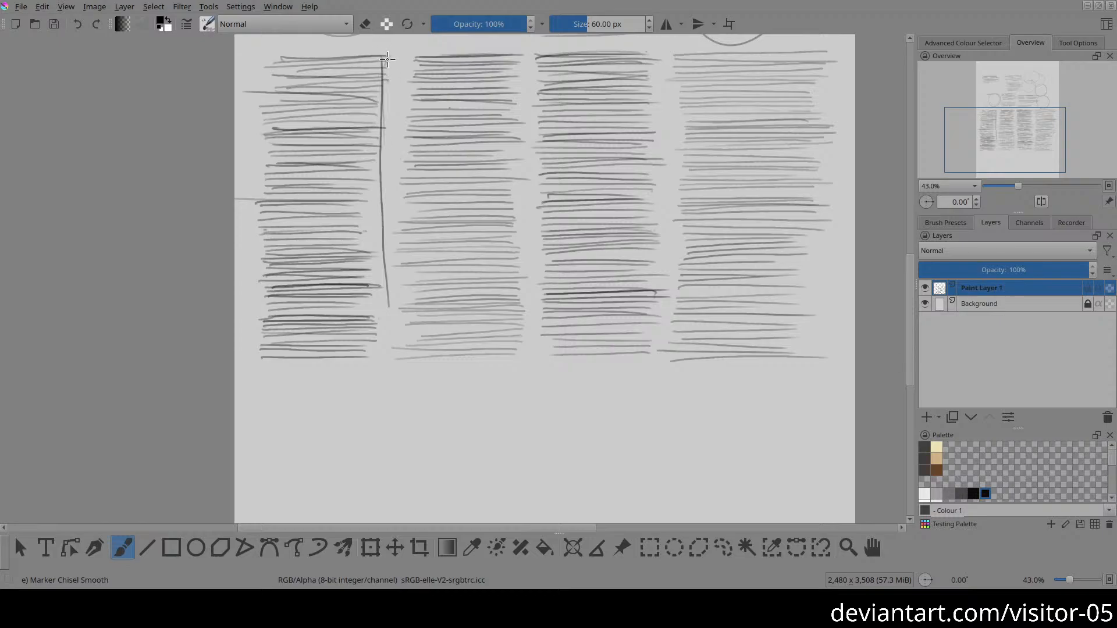
pyautogui.moveTo(385, 63); pyautogui.dragTo(384, 169)
# Step: Draw a block of wide horizontal strokes beneath the page's two right columns, each stroke spanning both columns
pyautogui.moveTo(633, 381); pyautogui.dragTo(639, 234)
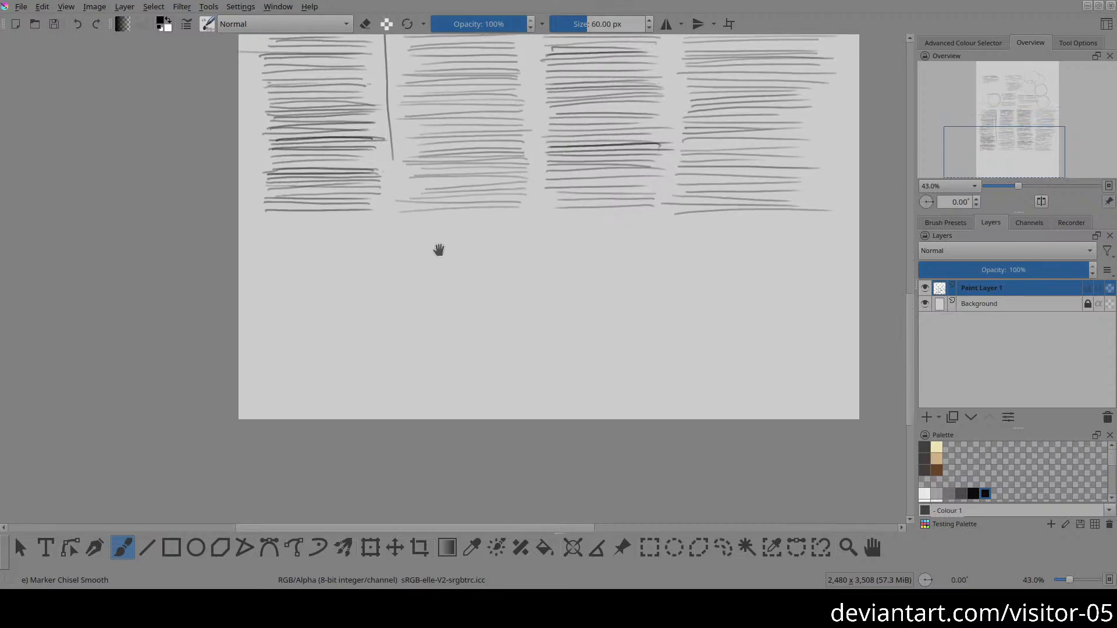
pyautogui.moveTo(438, 249); pyautogui.dragTo(444, 172)
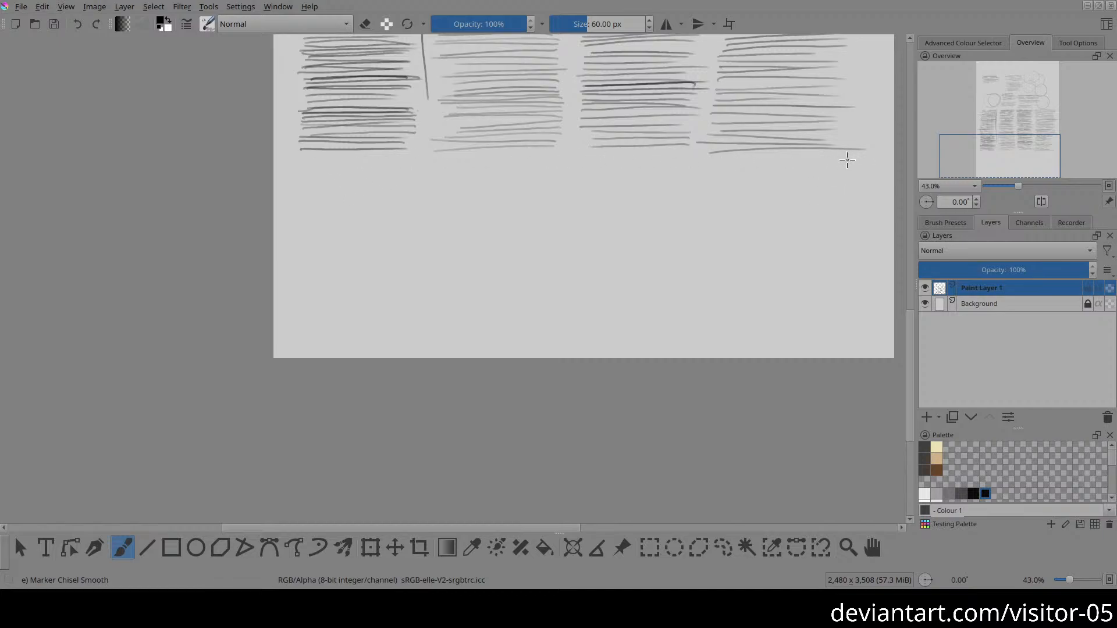
pyautogui.moveTo(589, 161); pyautogui.dragTo(829, 162)
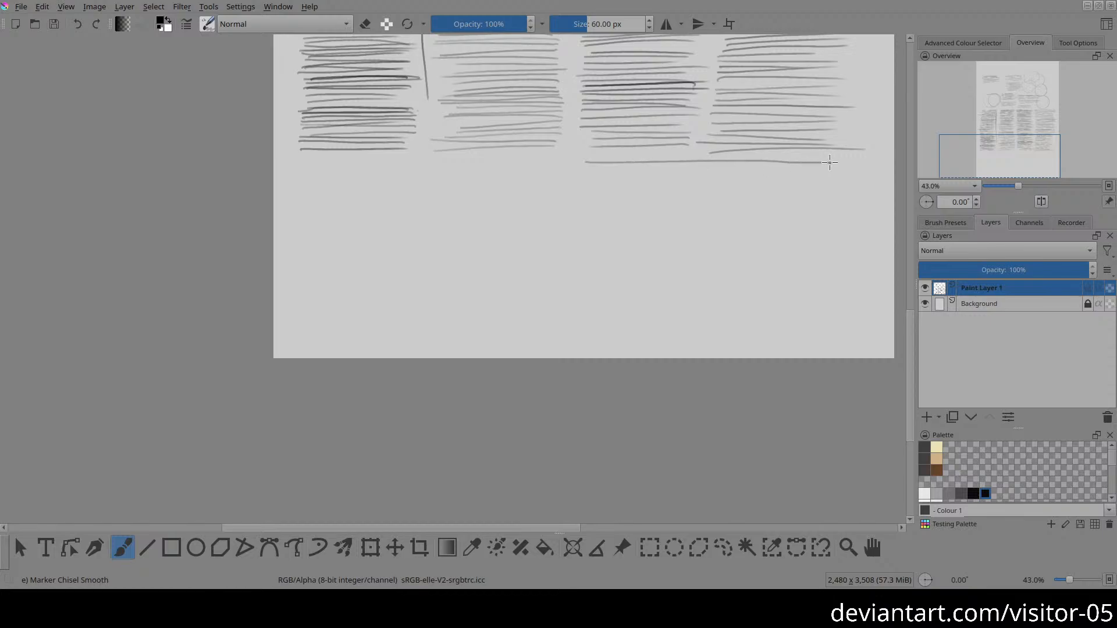
pyautogui.moveTo(586, 166); pyautogui.dragTo(815, 155)
pyautogui.moveTo(599, 170); pyautogui.dragTo(830, 173)
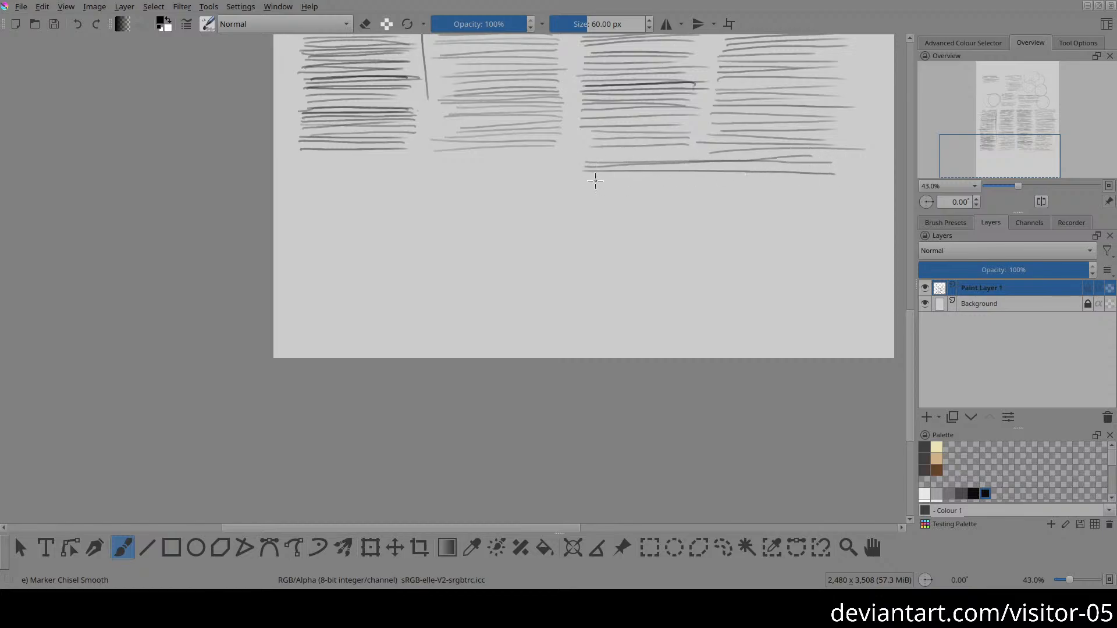
pyautogui.moveTo(591, 178); pyautogui.dragTo(826, 179)
pyautogui.moveTo(585, 188); pyautogui.dragTo(835, 192)
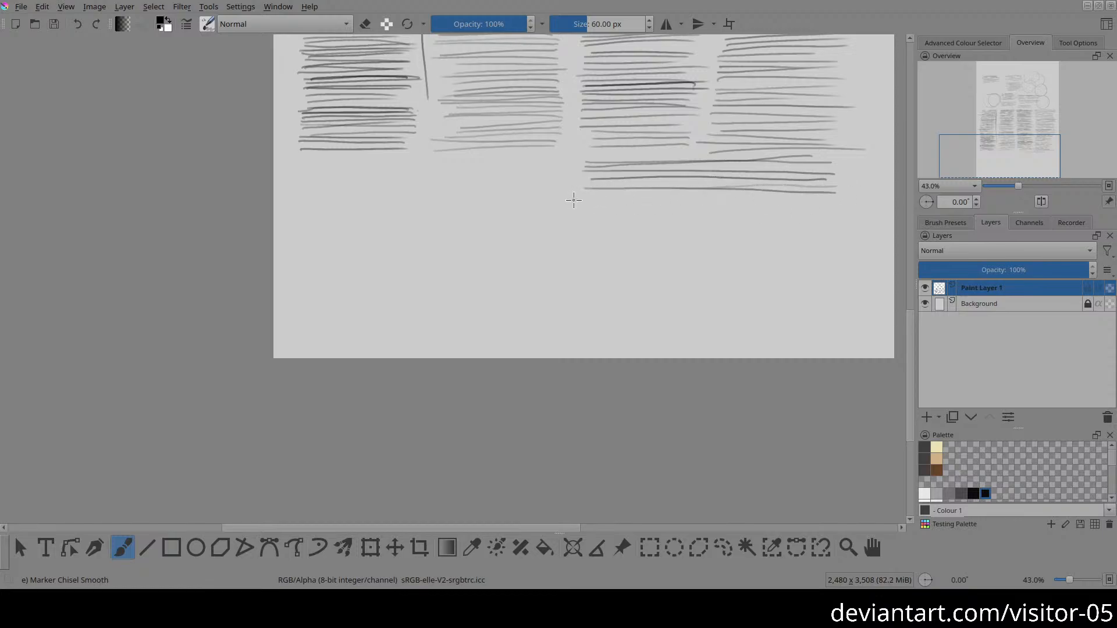
pyautogui.moveTo(585, 198); pyautogui.dragTo(834, 195)
pyautogui.moveTo(588, 206); pyautogui.dragTo(833, 204)
pyautogui.moveTo(587, 216); pyautogui.dragTo(825, 221)
pyautogui.moveTo(588, 224); pyautogui.dragTo(807, 226)
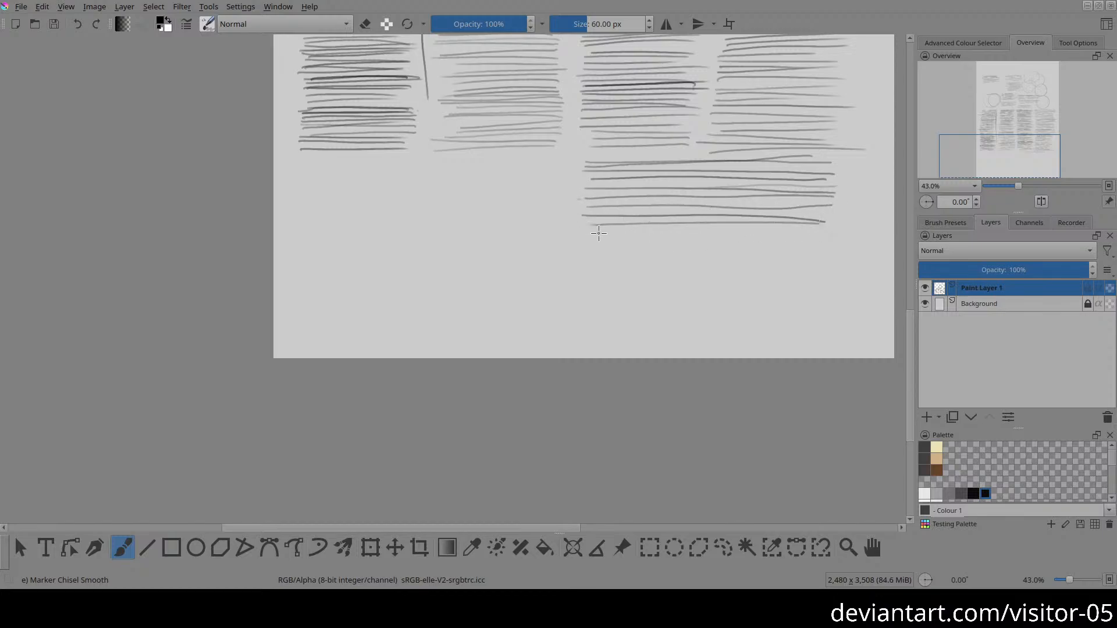
pyautogui.moveTo(599, 233)
pyautogui.mouseDown()
pyautogui.moveTo(831, 234)
pyautogui.moveTo(627, 239)
pyautogui.moveTo(818, 242)
pyautogui.mouseUp()
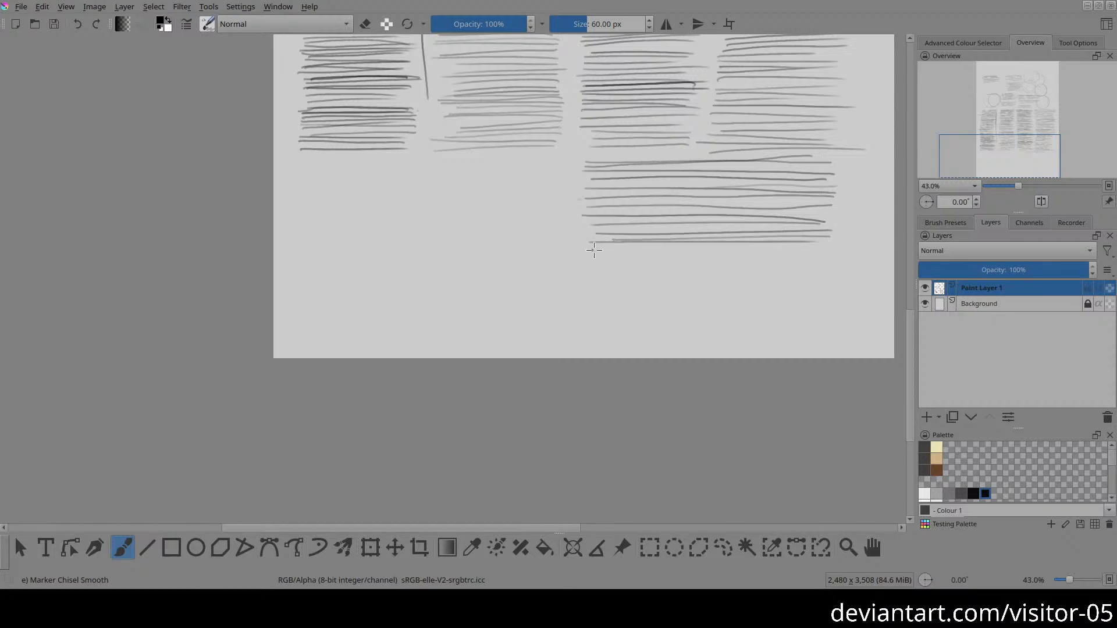
pyautogui.moveTo(594, 250); pyautogui.dragTo(806, 256)
pyautogui.moveTo(591, 246); pyautogui.dragTo(808, 245)
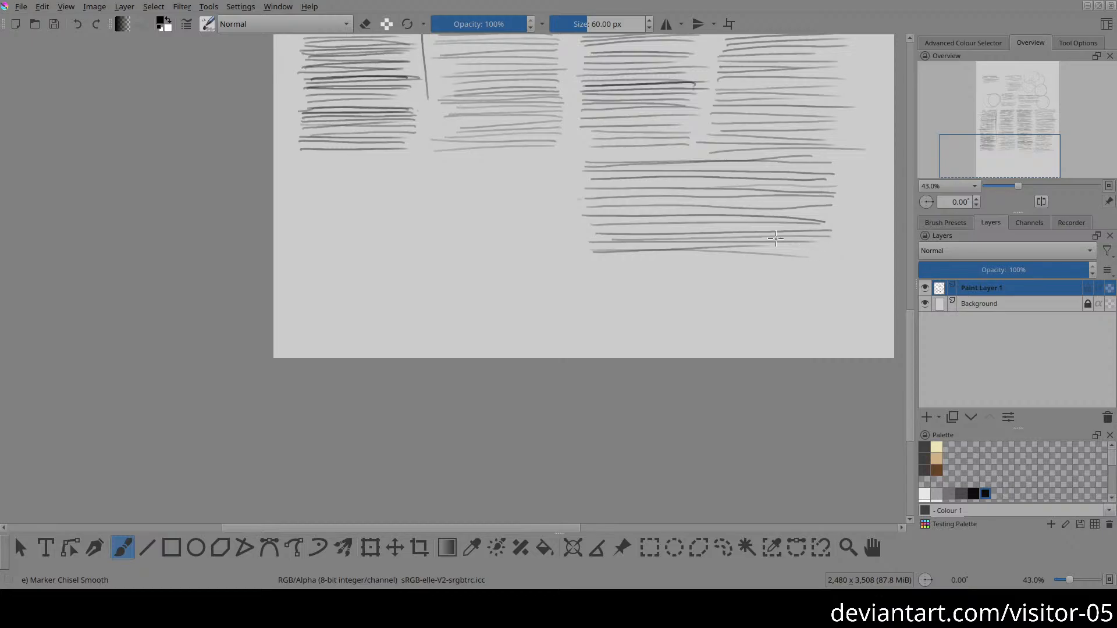
# Step: Extend the block of wide horizontal strokes with more spaced lines down to just above the page's bottom edge
pyautogui.moveTo(688, 162)
pyautogui.mouseDown()
pyautogui.moveTo(564, 339)
pyautogui.moveTo(568, 312)
pyautogui.moveTo(563, 416)
pyautogui.moveTo(541, 150)
pyautogui.mouseUp()
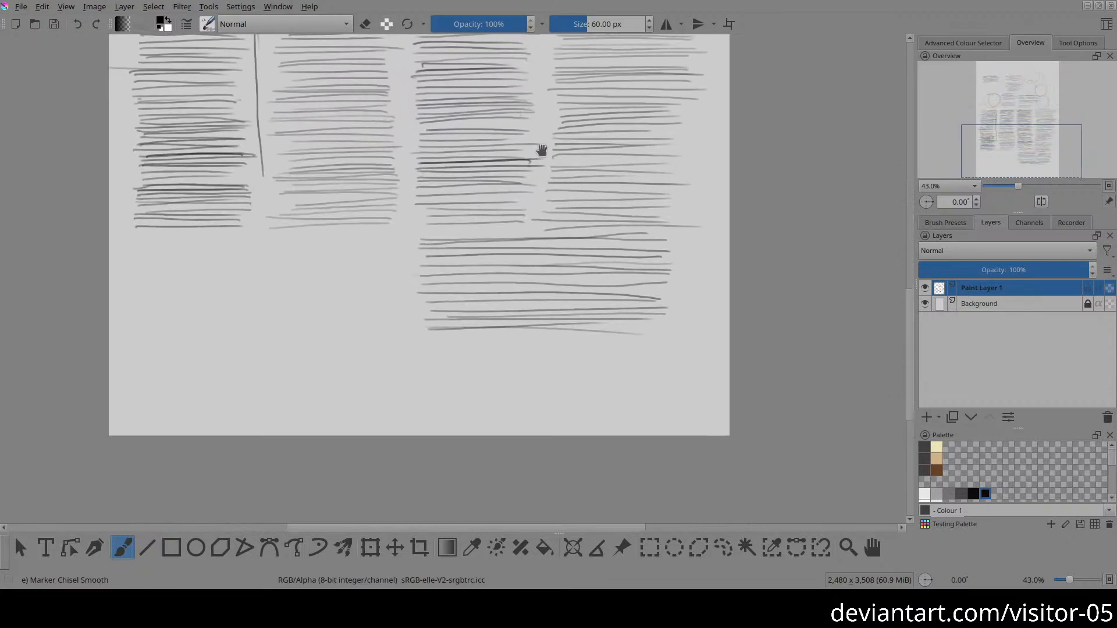
pyautogui.scroll(-3, 550, 153)
pyautogui.moveTo(464, 254); pyautogui.dragTo(549, 194)
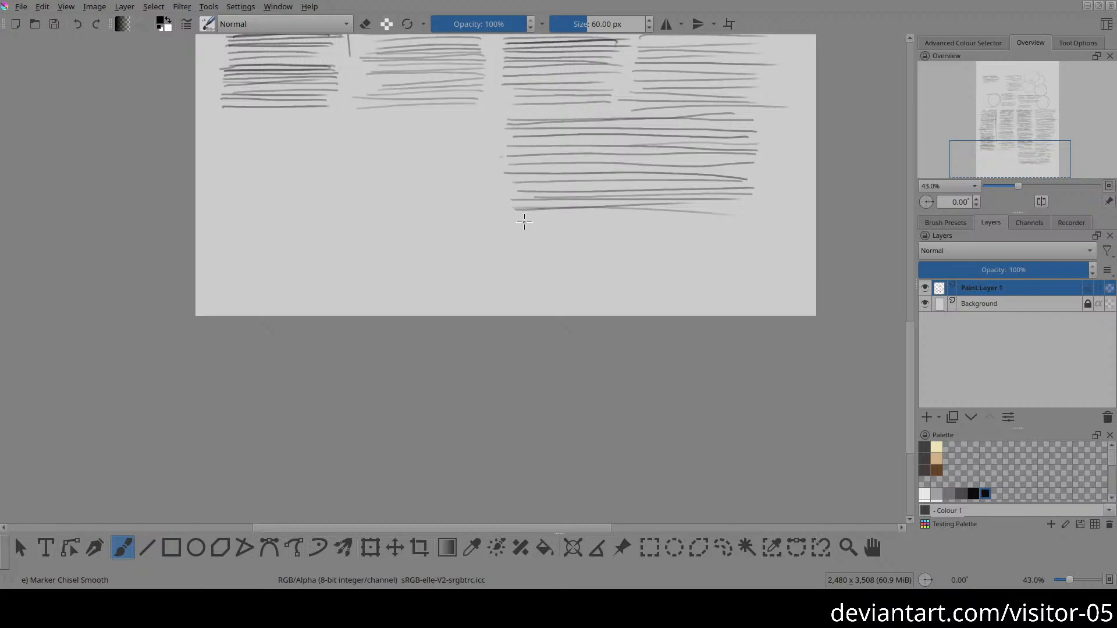
pyautogui.moveTo(512, 207); pyautogui.dragTo(766, 211)
pyautogui.moveTo(517, 220); pyautogui.dragTo(746, 215)
pyautogui.moveTo(517, 230); pyautogui.dragTo(750, 233)
pyautogui.moveTo(520, 239); pyautogui.dragTo(737, 243)
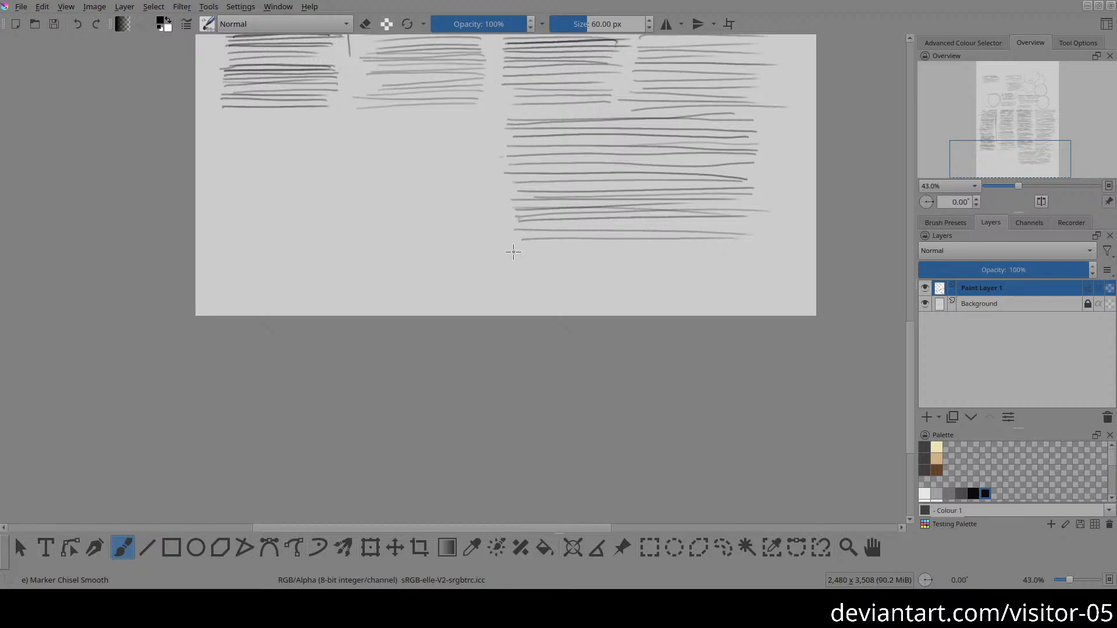
pyautogui.moveTo(514, 249); pyautogui.dragTo(739, 250)
pyautogui.moveTo(521, 258); pyautogui.dragTo(746, 260)
pyautogui.moveTo(523, 263); pyautogui.dragTo(759, 261)
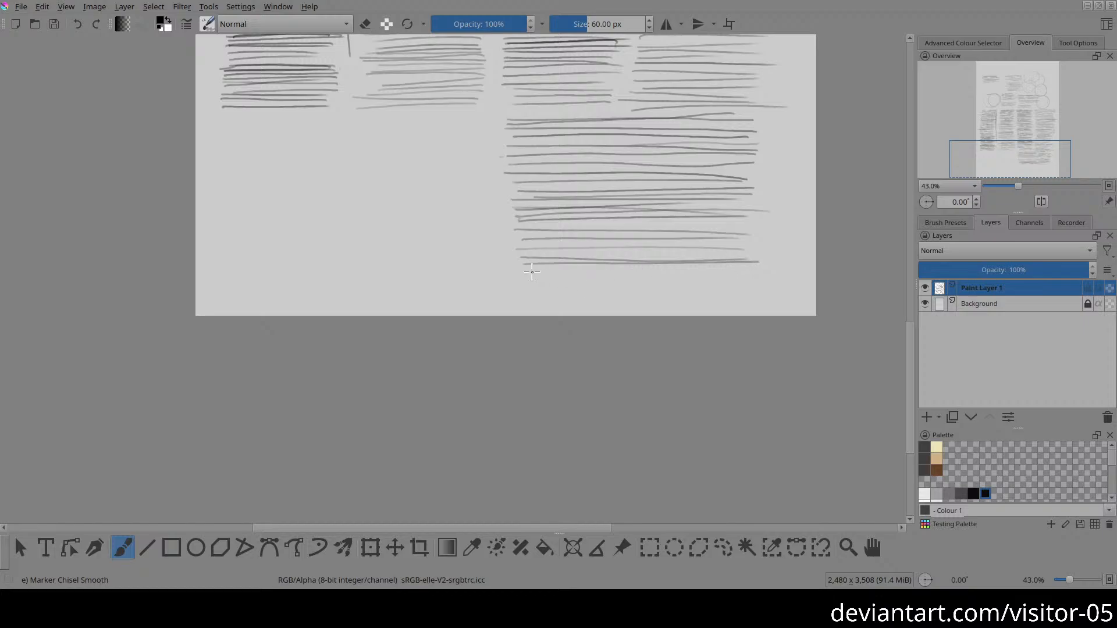
pyautogui.moveTo(524, 273); pyautogui.dragTo(764, 277)
pyautogui.moveTo(524, 282); pyautogui.dragTo(751, 283)
pyautogui.moveTo(522, 291); pyautogui.dragTo(737, 290)
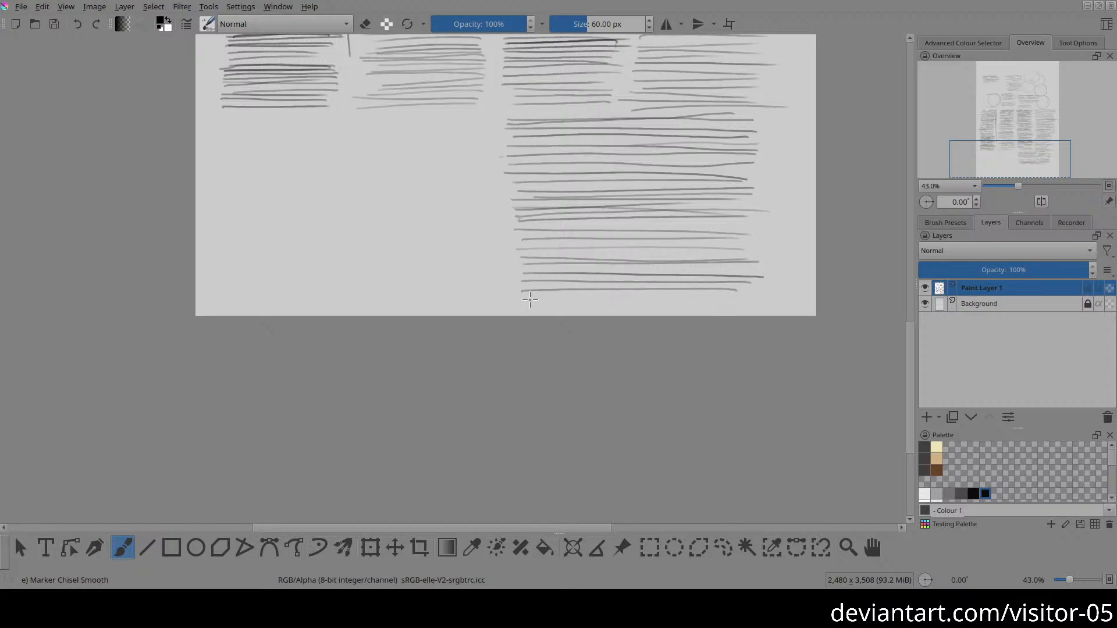
pyautogui.moveTo(524, 298); pyautogui.dragTo(776, 297)
# Step: Start a block of horizontal strokes directly beneath the page's second column from the left, keeping the strokes about as wide as that column
pyautogui.moveTo(569, 266)
pyautogui.mouseDown()
pyautogui.moveTo(845, 324)
pyautogui.moveTo(869, 310)
pyautogui.mouseUp()
pyautogui.moveTo(719, 273); pyautogui.dragTo(599, 292)
pyautogui.moveTo(636, 177); pyautogui.dragTo(532, 176)
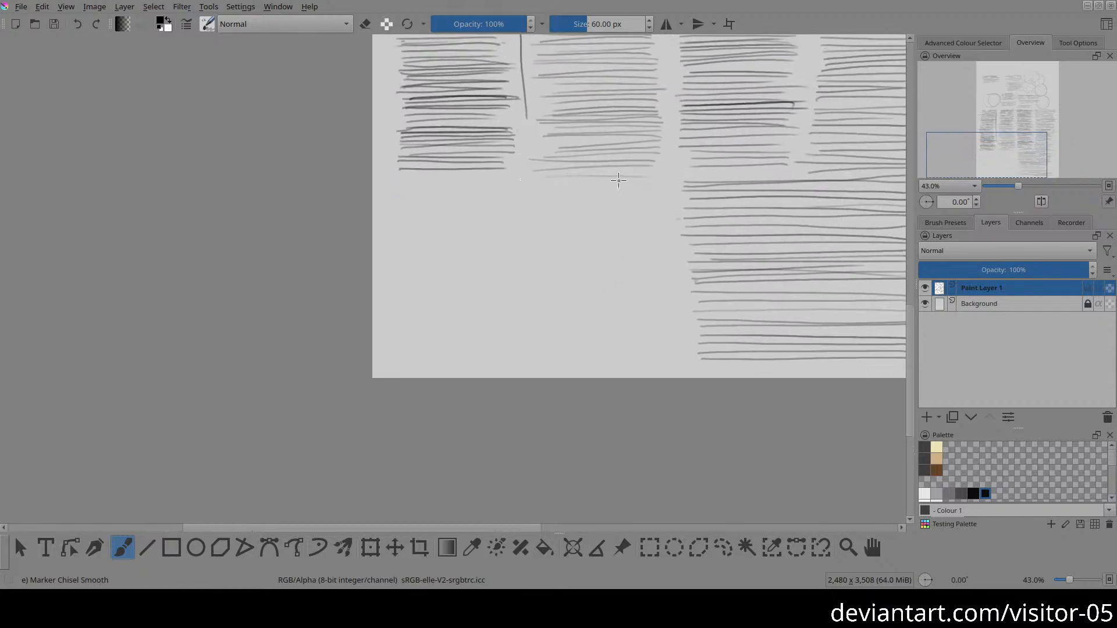
pyautogui.moveTo(650, 180)
pyautogui.mouseDown()
pyautogui.moveTo(522, 185)
pyautogui.moveTo(669, 198)
pyautogui.moveTo(564, 201)
pyautogui.mouseUp()
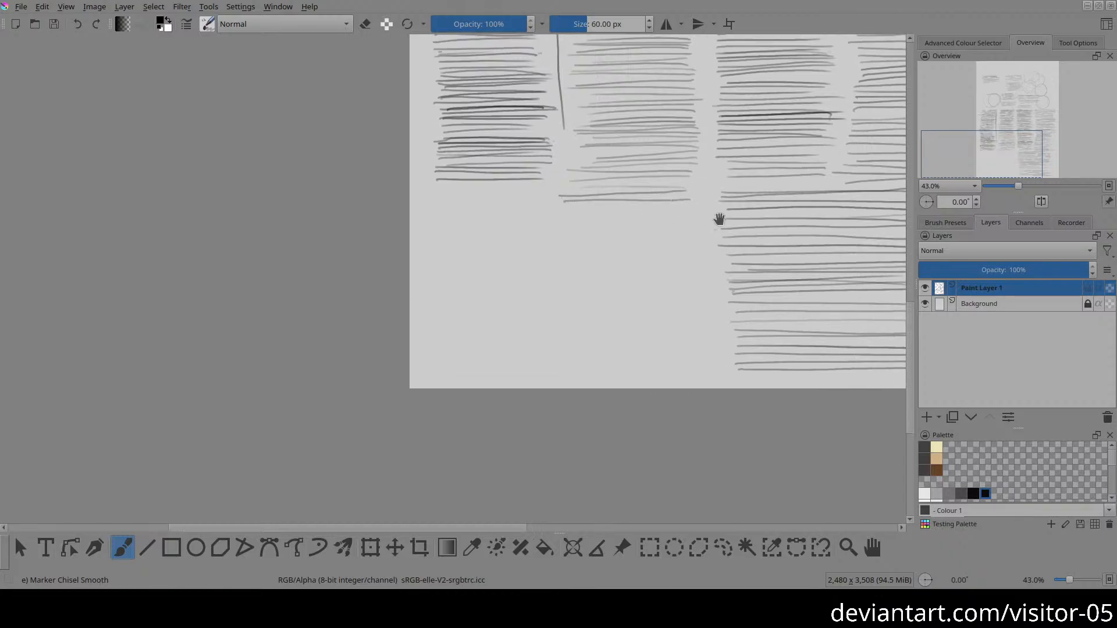
pyautogui.moveTo(721, 219)
pyautogui.mouseDown()
pyautogui.moveTo(551, 212)
pyautogui.moveTo(655, 221)
pyautogui.mouseUp()
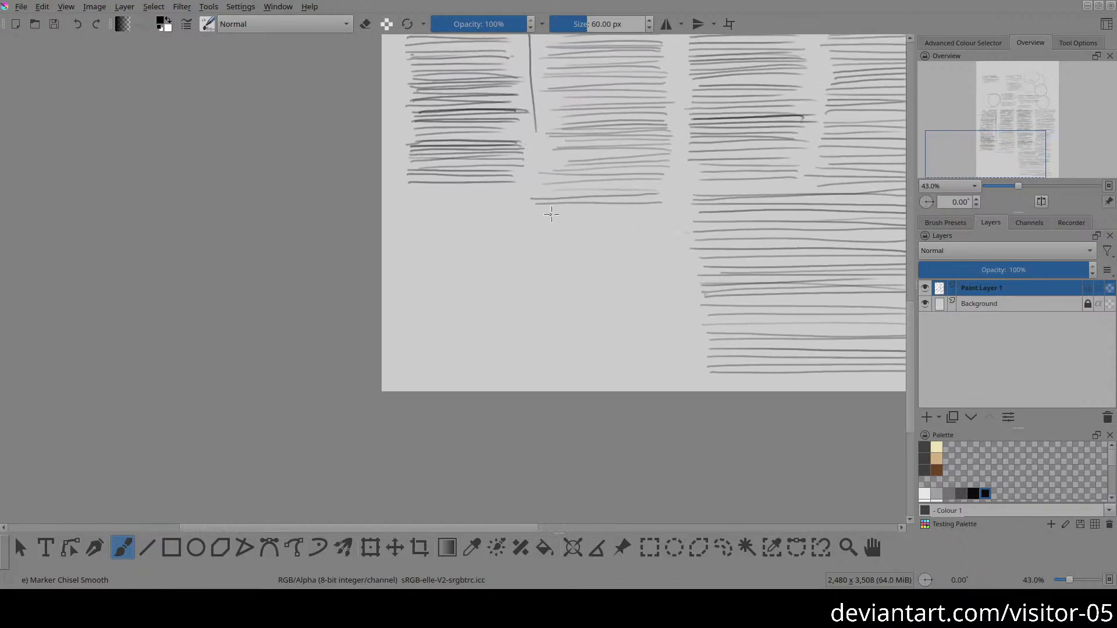
pyautogui.moveTo(529, 211); pyautogui.dragTo(687, 214)
pyautogui.moveTo(538, 217); pyautogui.dragTo(664, 217)
pyautogui.moveTo(534, 224)
pyautogui.mouseDown()
pyautogui.moveTo(664, 223)
pyautogui.moveTo(713, 249)
pyautogui.mouseUp()
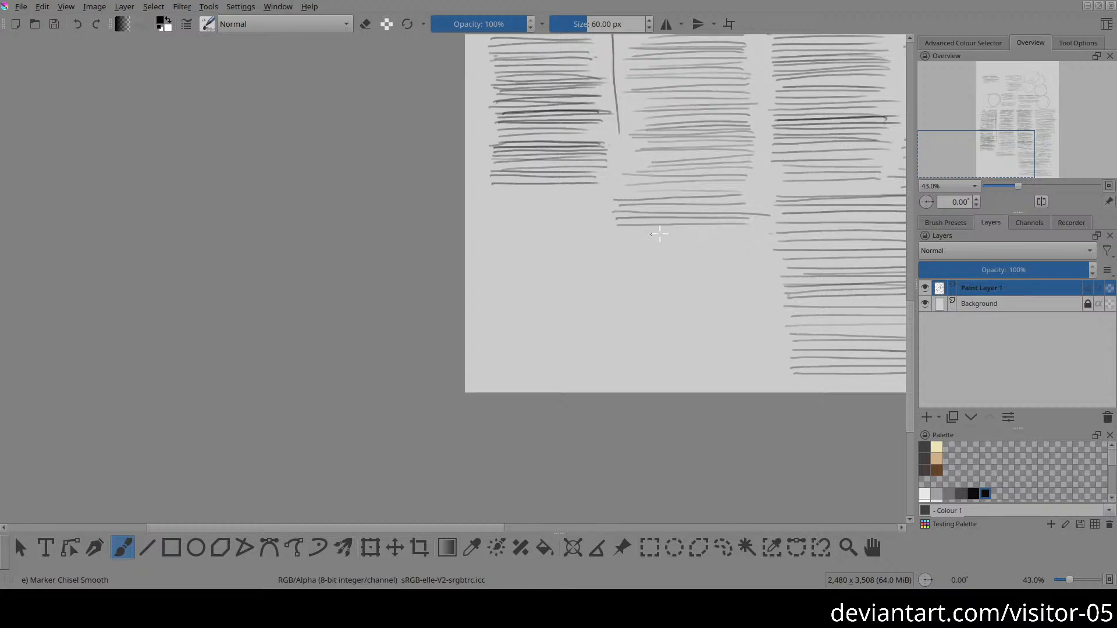
pyautogui.moveTo(746, 231); pyautogui.dragTo(606, 229)
pyautogui.moveTo(746, 234); pyautogui.dragTo(614, 236)
pyautogui.moveTo(748, 239); pyautogui.dragTo(692, 241)
pyautogui.moveTo(618, 244)
pyautogui.mouseDown()
pyautogui.moveTo(749, 243)
pyautogui.moveTo(719, 262)
pyautogui.moveTo(750, 262)
pyautogui.moveTo(653, 249)
pyautogui.mouseUp()
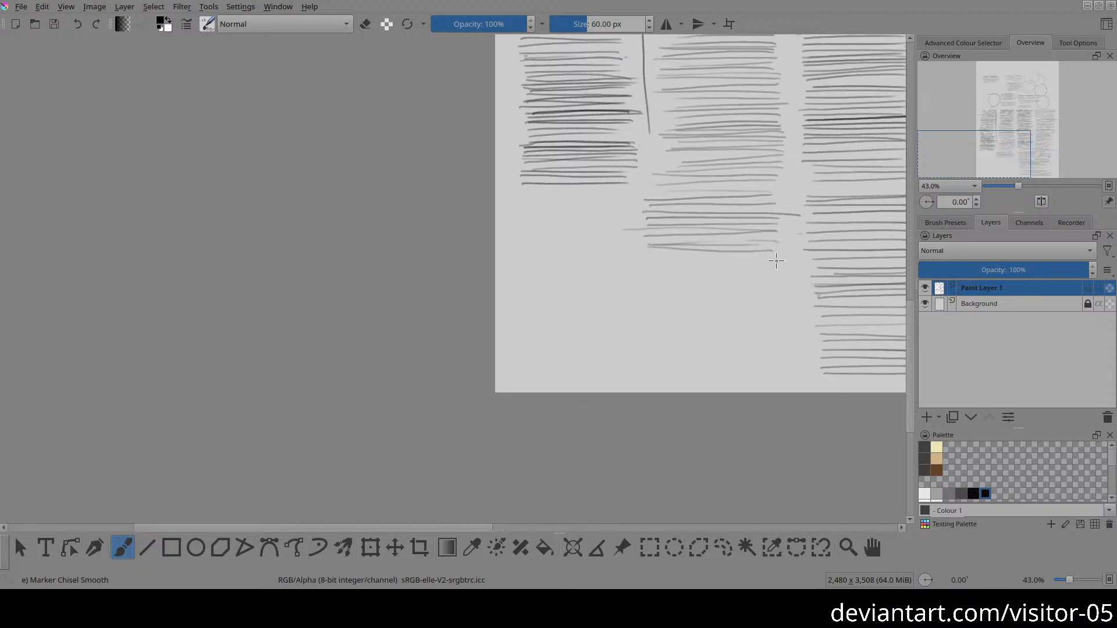
# Step: Extend the block under the second column downward with more evenly spaced horizontal strokes
pyautogui.moveTo(776, 260)
pyautogui.mouseDown()
pyautogui.moveTo(785, 251)
pyautogui.moveTo(655, 237)
pyautogui.mouseUp()
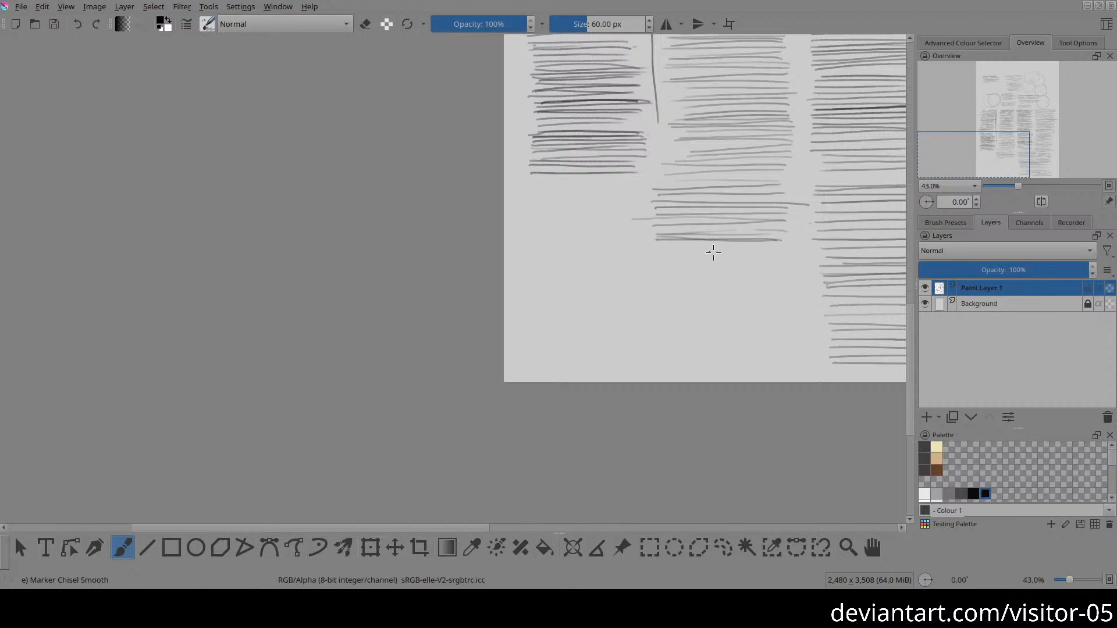
pyautogui.moveTo(781, 250); pyautogui.dragTo(667, 258)
pyautogui.moveTo(782, 265); pyautogui.dragTo(661, 266)
pyautogui.moveTo(784, 274); pyautogui.dragTo(665, 276)
pyautogui.moveTo(767, 281); pyautogui.dragTo(664, 283)
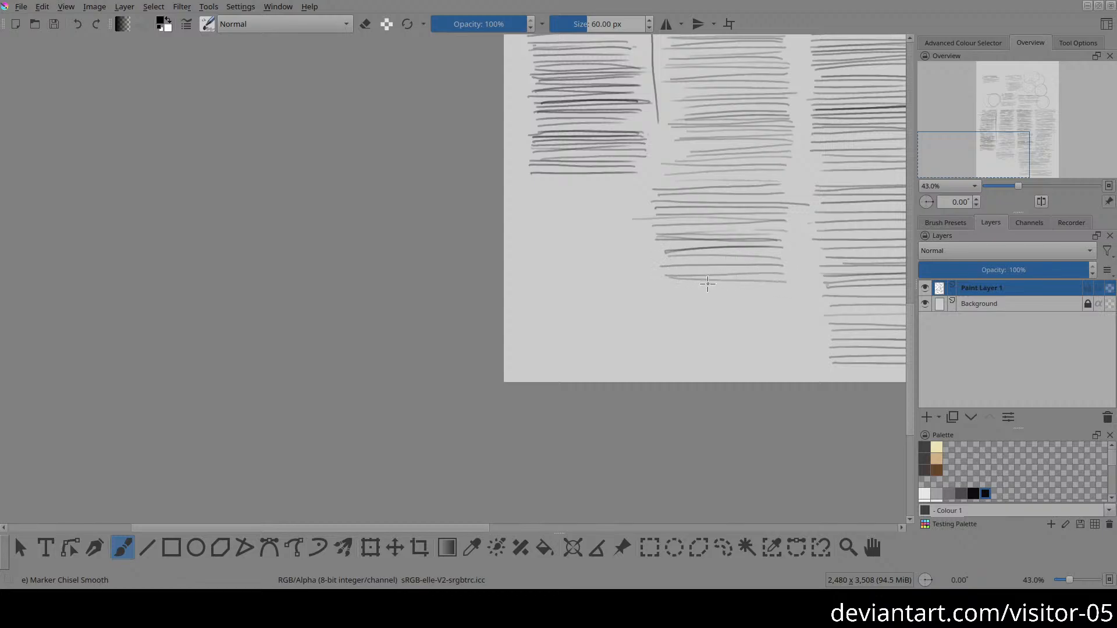
pyautogui.moveTo(790, 290); pyautogui.dragTo(679, 286)
pyautogui.moveTo(783, 293); pyautogui.dragTo(661, 293)
pyautogui.moveTo(781, 299); pyautogui.dragTo(785, 281)
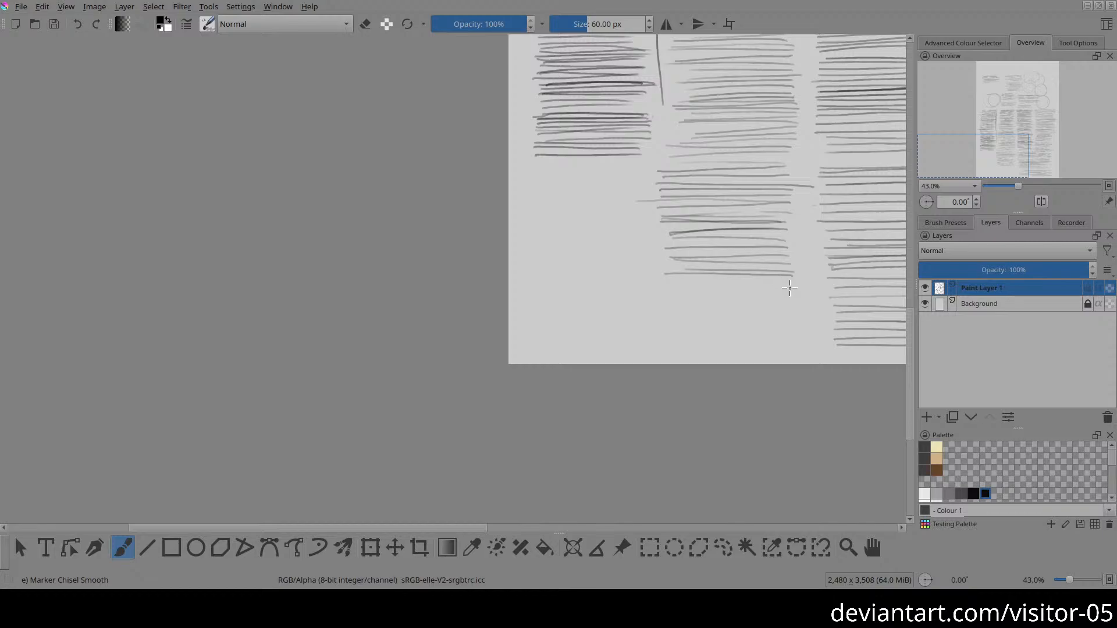
pyautogui.moveTo(668, 280); pyautogui.dragTo(767, 282)
pyautogui.moveTo(666, 283)
pyautogui.mouseDown()
pyautogui.moveTo(792, 285)
pyautogui.moveTo(672, 289)
pyautogui.mouseUp()
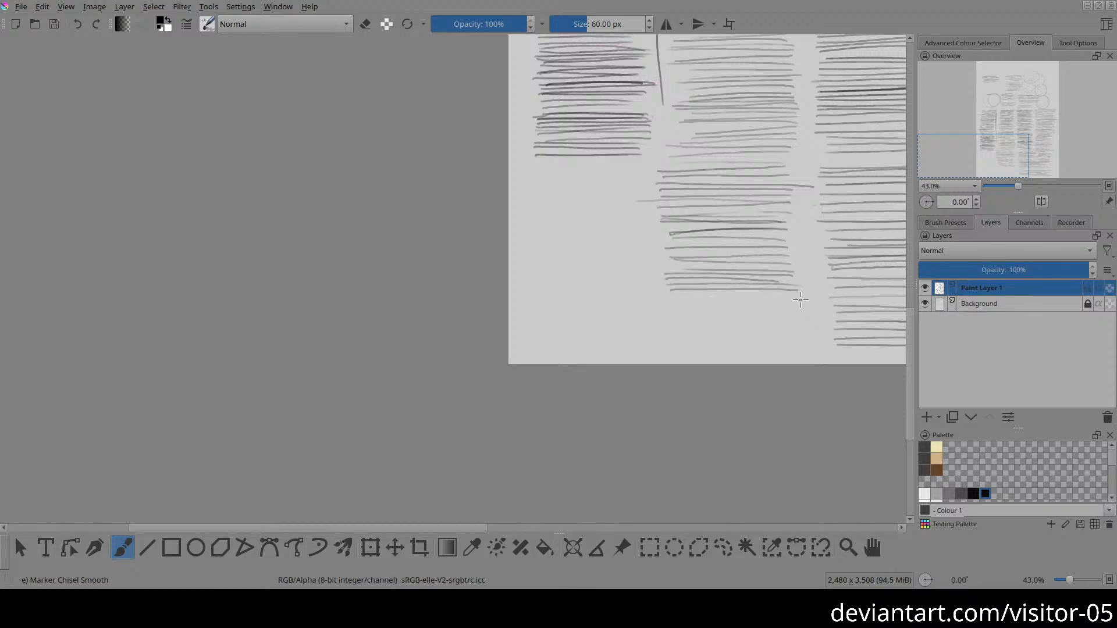
# Step: Fill the rest of the second column with spaced horizontal strokes down to just above the page's bottom edge
pyautogui.moveTo(800, 295); pyautogui.dragTo(669, 297)
pyautogui.moveTo(801, 302); pyautogui.dragTo(667, 306)
pyautogui.moveTo(806, 310); pyautogui.dragTo(676, 314)
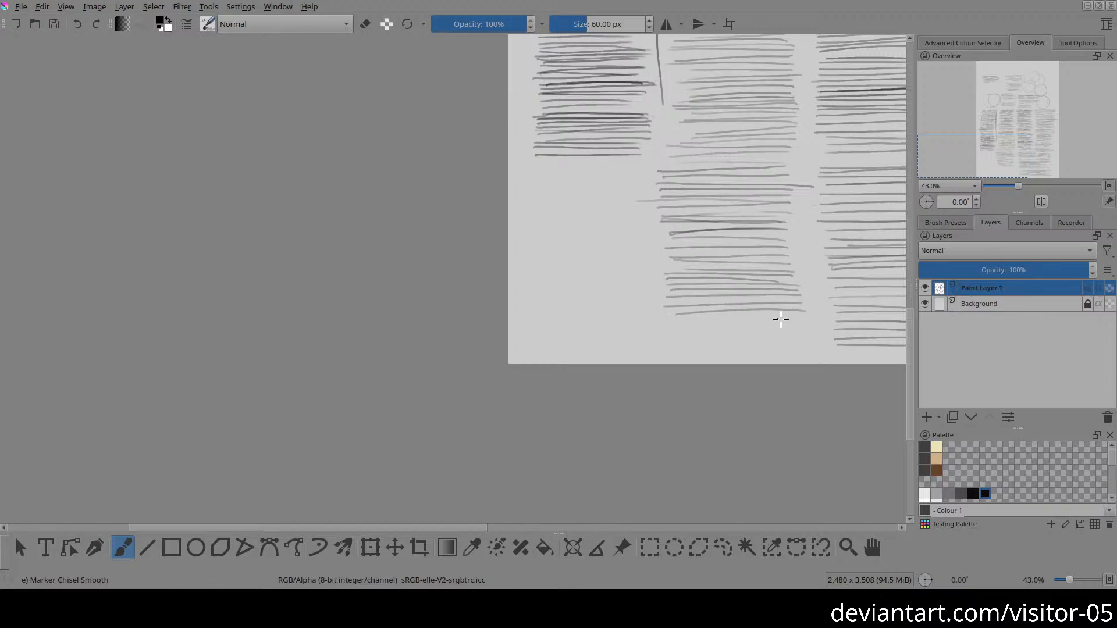
pyautogui.moveTo(806, 319); pyautogui.dragTo(671, 321)
pyautogui.moveTo(804, 327); pyautogui.dragTo(674, 328)
pyautogui.moveTo(807, 333); pyautogui.dragTo(674, 334)
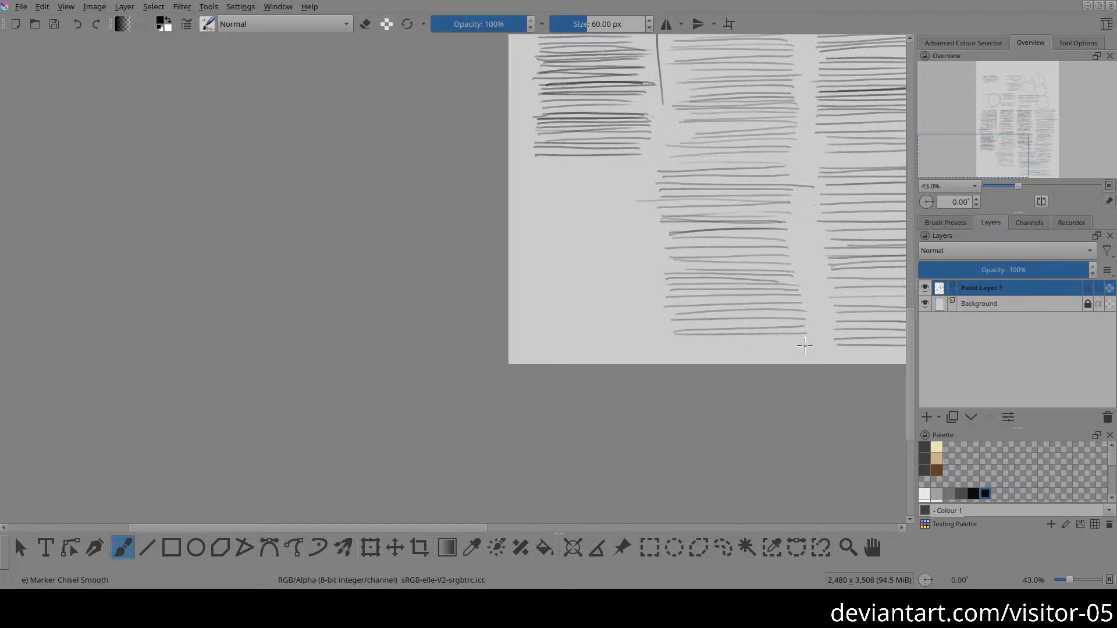
pyautogui.moveTo(804, 343)
pyautogui.mouseDown()
pyautogui.moveTo(661, 346)
pyautogui.moveTo(653, 312)
pyautogui.moveTo(722, 376)
pyautogui.mouseUp()
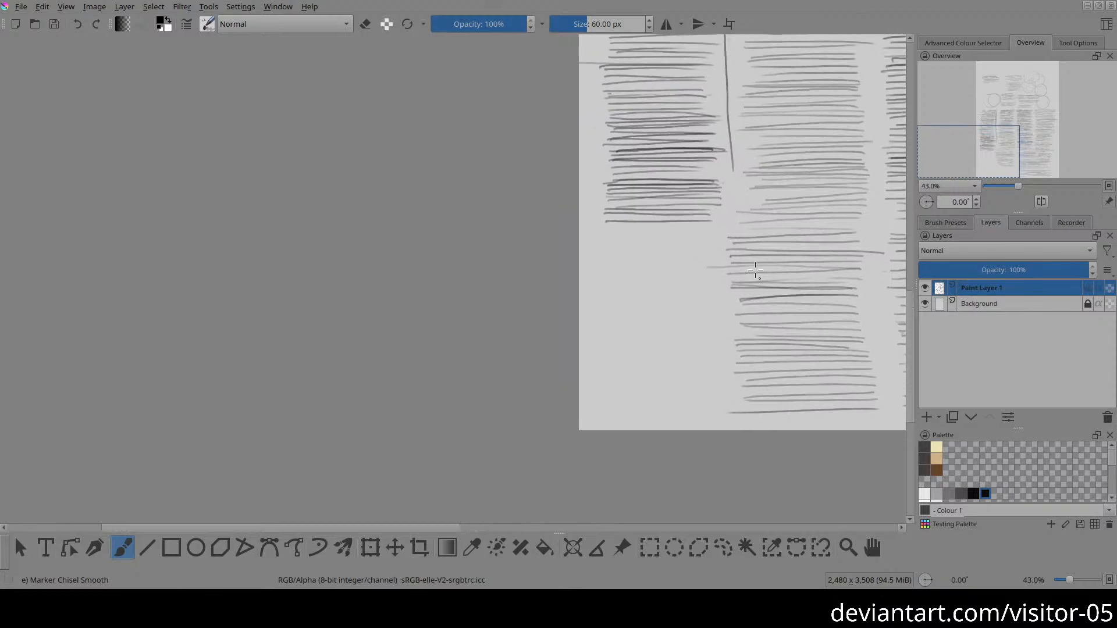
# Step: Clear all the practice strokes from Paint Layer 1
pyautogui.press('2')
pyautogui.press('Delete')
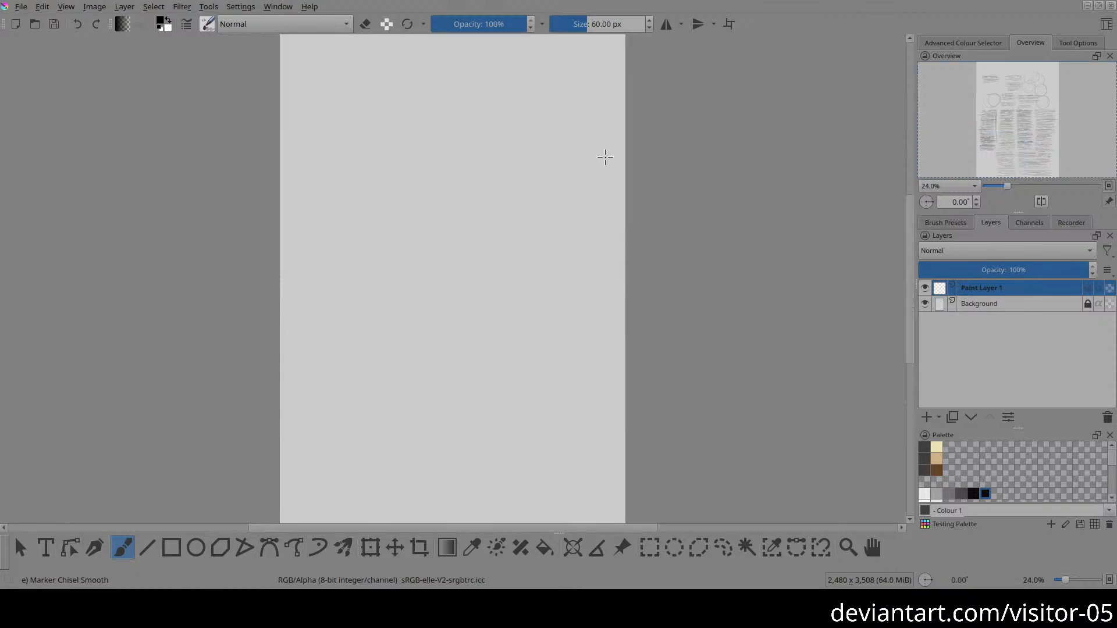
# Step: Sketch a large circle for the head in the page's upper part, with a smaller oval inside its left side
pyautogui.moveTo(536, 272); pyautogui.dragTo(454, 131)
pyautogui.moveTo(386, 119)
pyautogui.mouseDown()
pyautogui.moveTo(533, 274)
pyautogui.moveTo(607, 396)
pyautogui.moveTo(540, 255)
pyautogui.moveTo(554, 302)
pyautogui.moveTo(558, 291)
pyautogui.mouseUp()
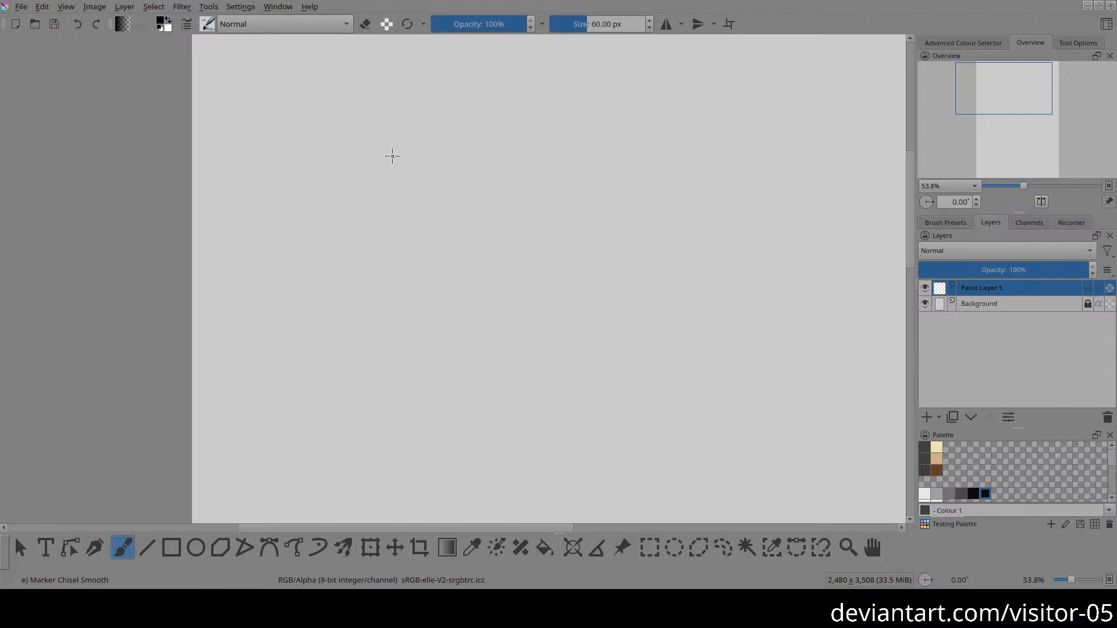
pyautogui.moveTo(418, 272)
pyautogui.mouseDown()
pyautogui.moveTo(509, 105)
pyautogui.moveTo(583, 256)
pyautogui.moveTo(457, 77)
pyautogui.mouseUp()
pyautogui.moveTo(493, 245); pyautogui.dragTo(407, 244)
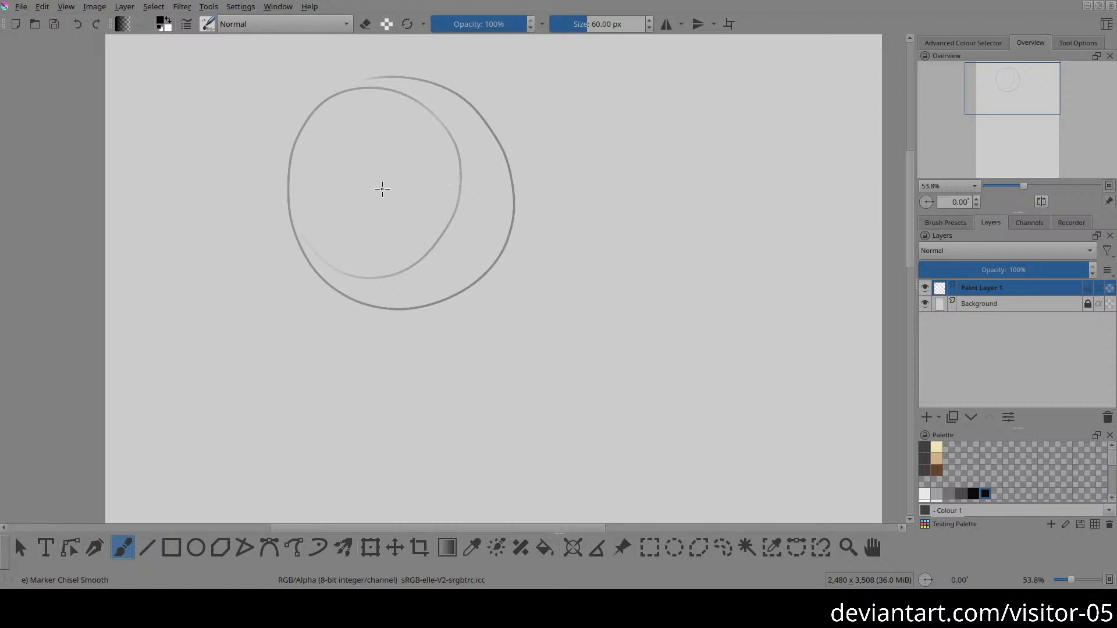
# Step: Draw the brow line from inside the oval to the circle's right edge and a near-vertical centre line from it to below the circle
pyautogui.moveTo(382, 196); pyautogui.dragTo(515, 186)
pyautogui.moveTo(467, 188); pyautogui.dragTo(482, 340)
pyautogui.hotkey('ctrl', 'z')
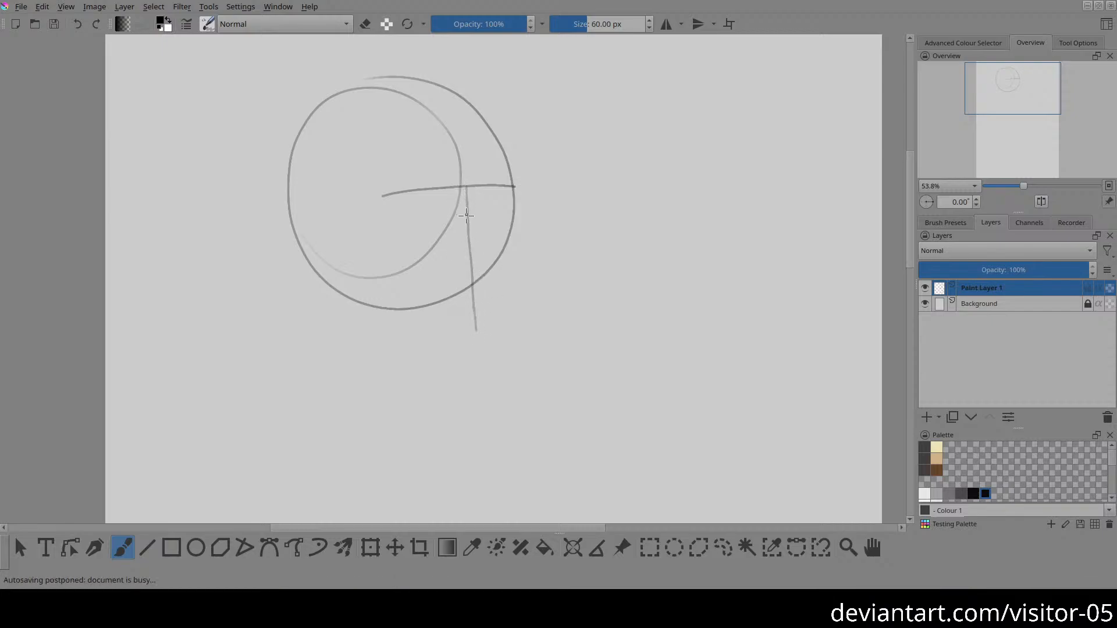
pyautogui.moveTo(465, 187); pyautogui.dragTo(471, 320)
pyautogui.hotkey('ctrl', 'z')
pyautogui.moveTo(465, 187); pyautogui.dragTo(477, 336)
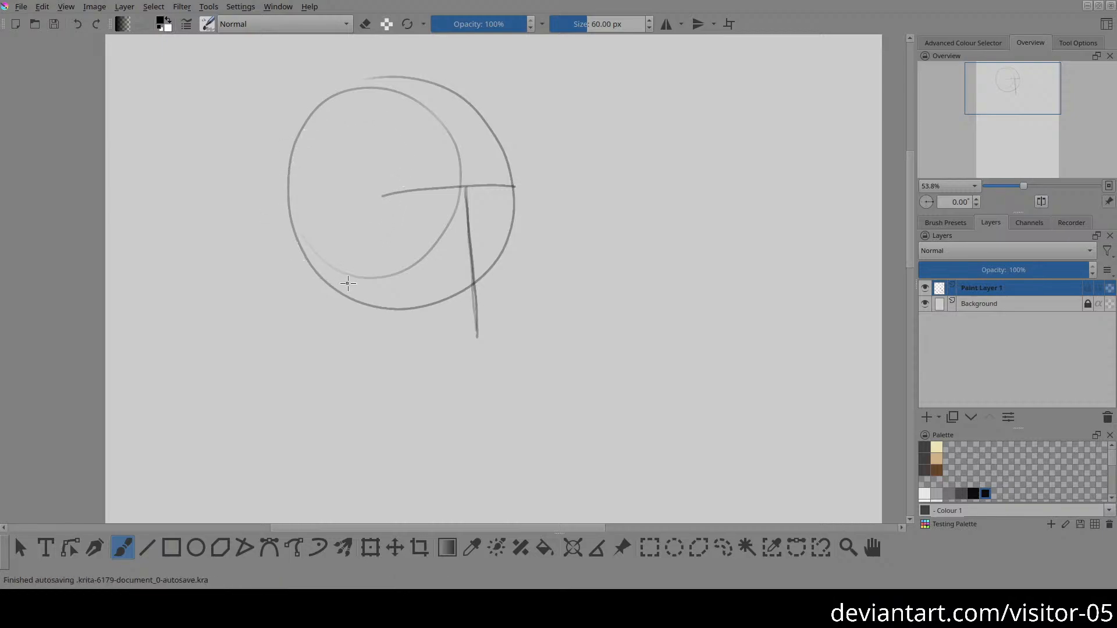
# Step: Sketch a narrower oval for the side of the head and erase the brow line's end inside it
pyautogui.moveTo(404, 186)
pyautogui.mouseDown()
pyautogui.moveTo(379, 144)
pyautogui.moveTo(330, 121)
pyautogui.moveTo(297, 147)
pyautogui.moveTo(283, 196)
pyautogui.moveTo(300, 244)
pyautogui.moveTo(369, 285)
pyautogui.mouseUp()
pyautogui.moveTo(400, 171); pyautogui.dragTo(381, 285)
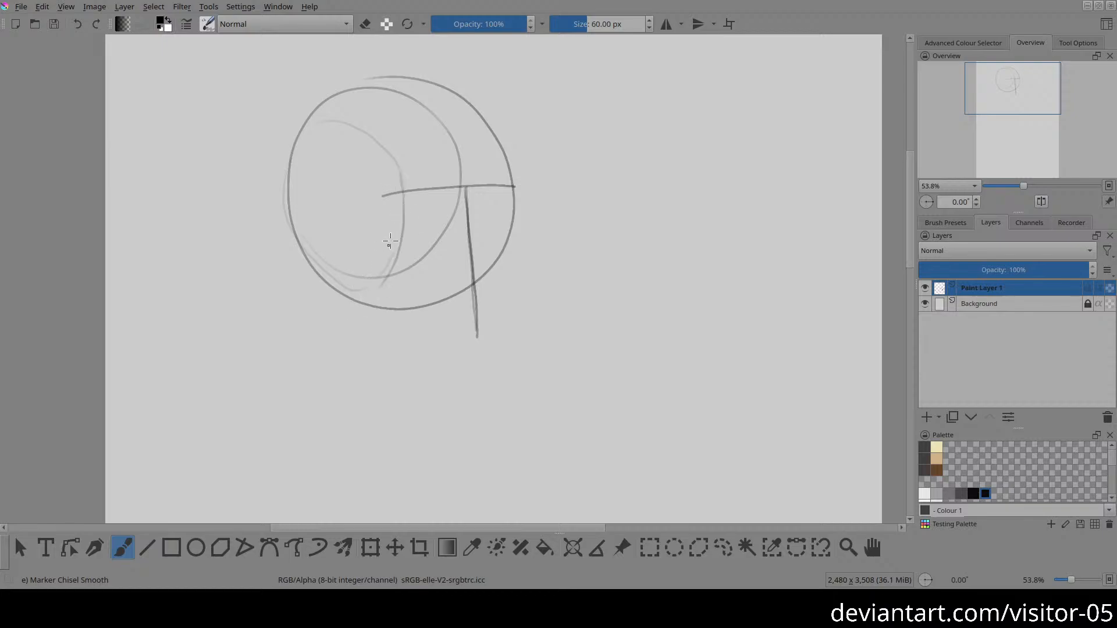
pyautogui.press('e')
pyautogui.moveTo(387, 185)
pyautogui.mouseDown()
pyautogui.moveTo(397, 200)
pyautogui.moveTo(376, 200)
pyautogui.moveTo(389, 197)
pyautogui.mouseUp()
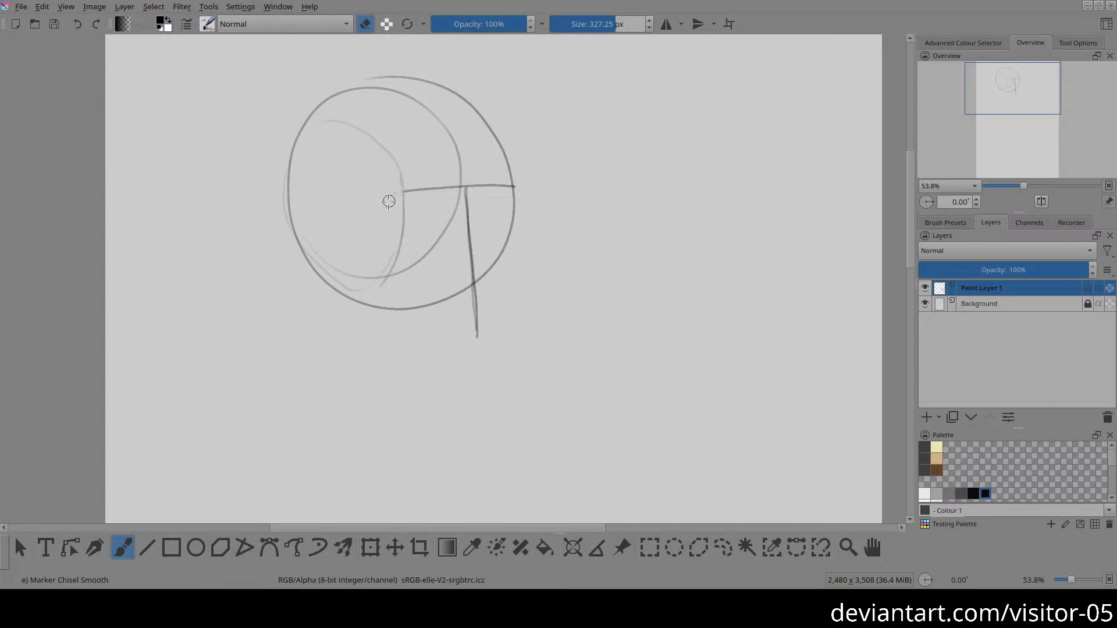
pyautogui.press('e')
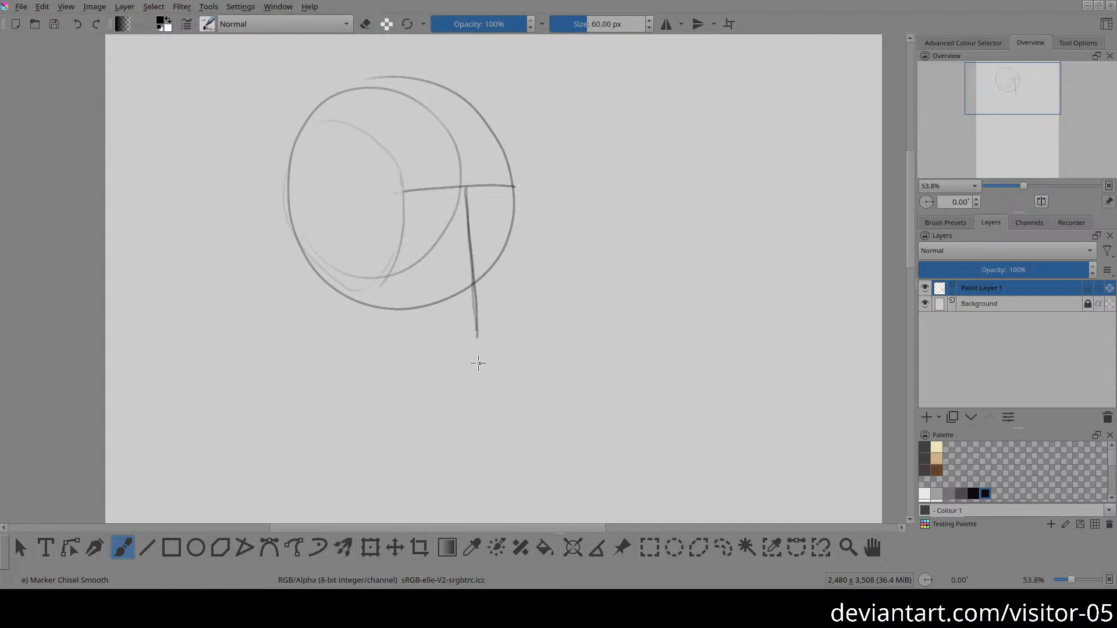
# Step: Mark the chin with a short stroke below the centre line and draw the far side of the face from brow to chin
pyautogui.moveTo(470, 339)
pyautogui.mouseDown()
pyautogui.moveTo(456, 342)
pyautogui.moveTo(491, 342)
pyautogui.mouseUp()
pyautogui.moveTo(513, 189); pyautogui.dragTo(492, 314)
pyautogui.moveTo(513, 187); pyautogui.dragTo(490, 335)
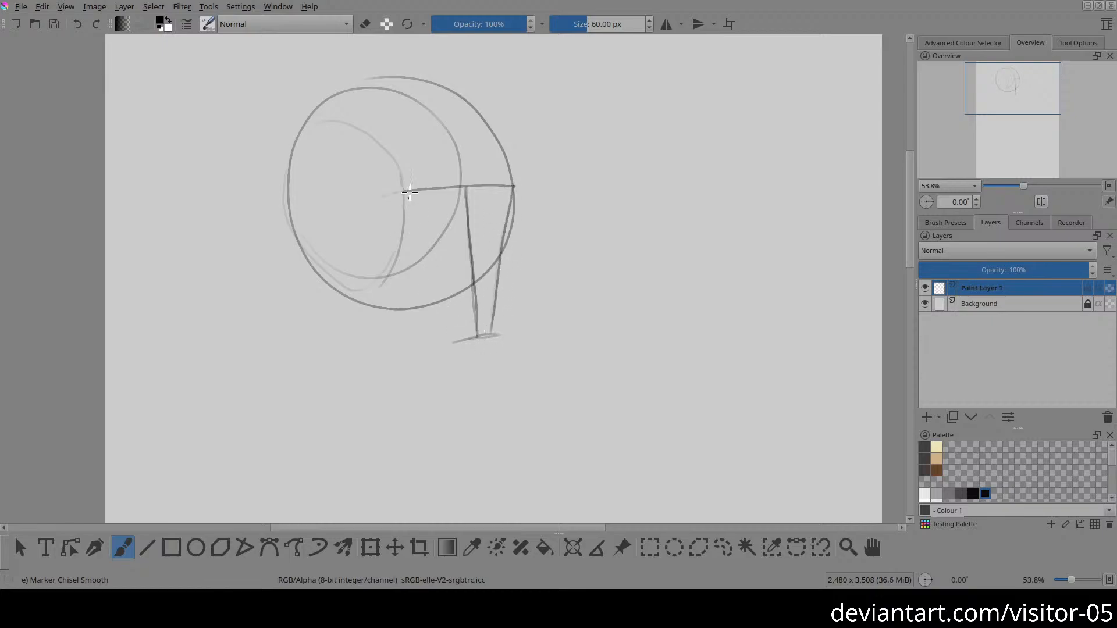
# Step: Draw the near cheek line and continue the brow line across the head's side, adding the jaw line down to the chin
pyautogui.moveTo(399, 187); pyautogui.dragTo(465, 344)
pyautogui.moveTo(287, 210)
pyautogui.mouseDown()
pyautogui.moveTo(392, 197)
pyautogui.moveTo(349, 247)
pyautogui.moveTo(374, 320)
pyautogui.mouseUp()
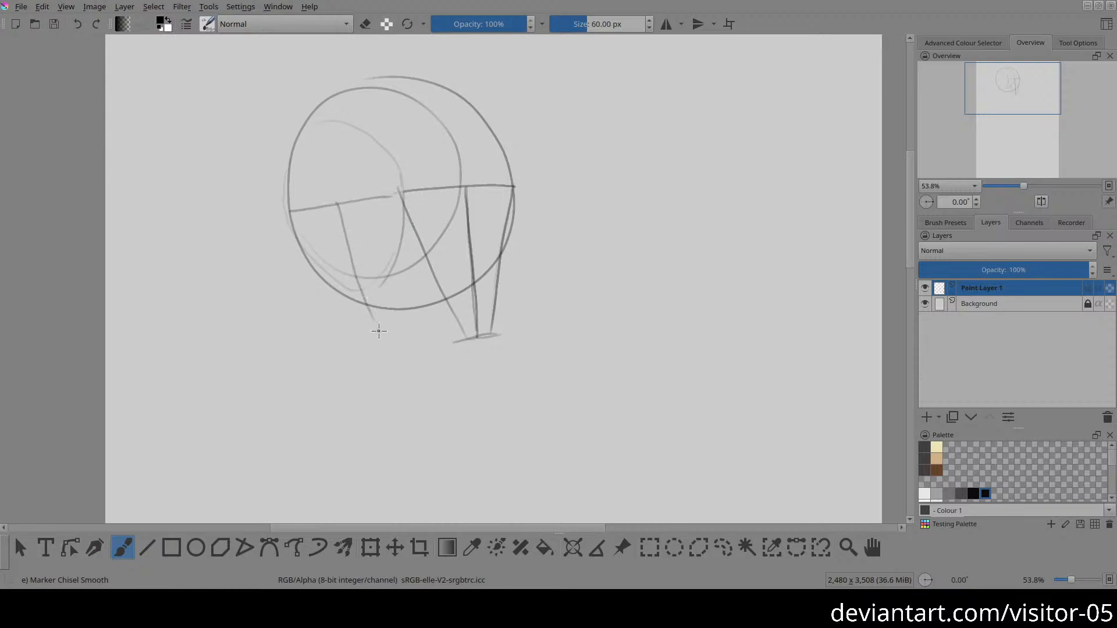
pyautogui.hotkey('ctrl', 'z')
pyautogui.moveTo(339, 204)
pyautogui.mouseDown()
pyautogui.moveTo(383, 318)
pyautogui.moveTo(471, 346)
pyautogui.mouseUp()
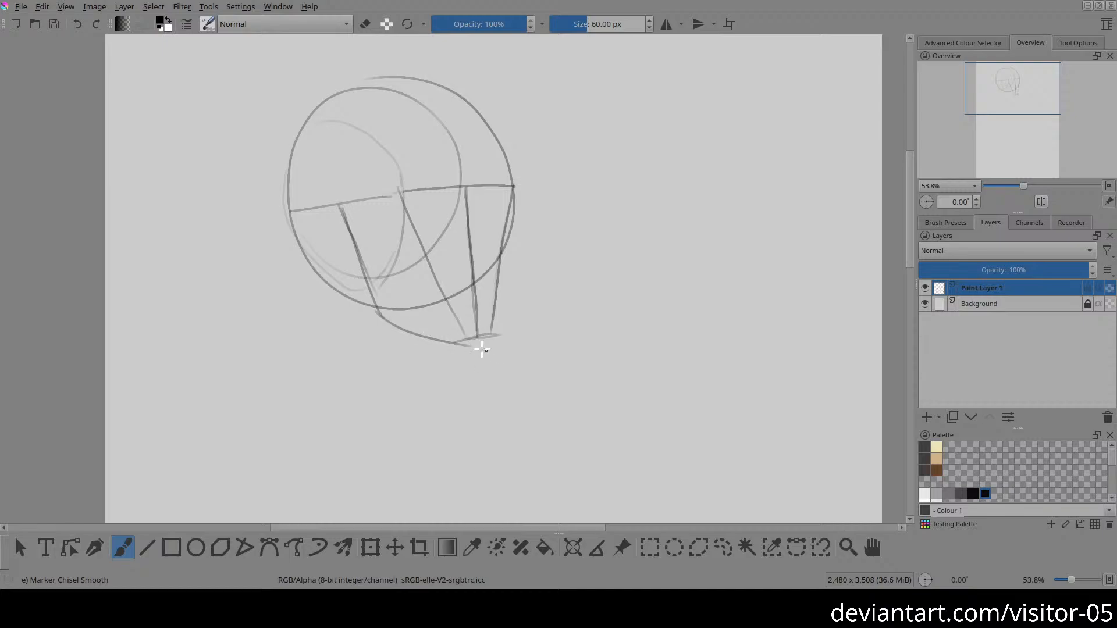
pyautogui.press('e')
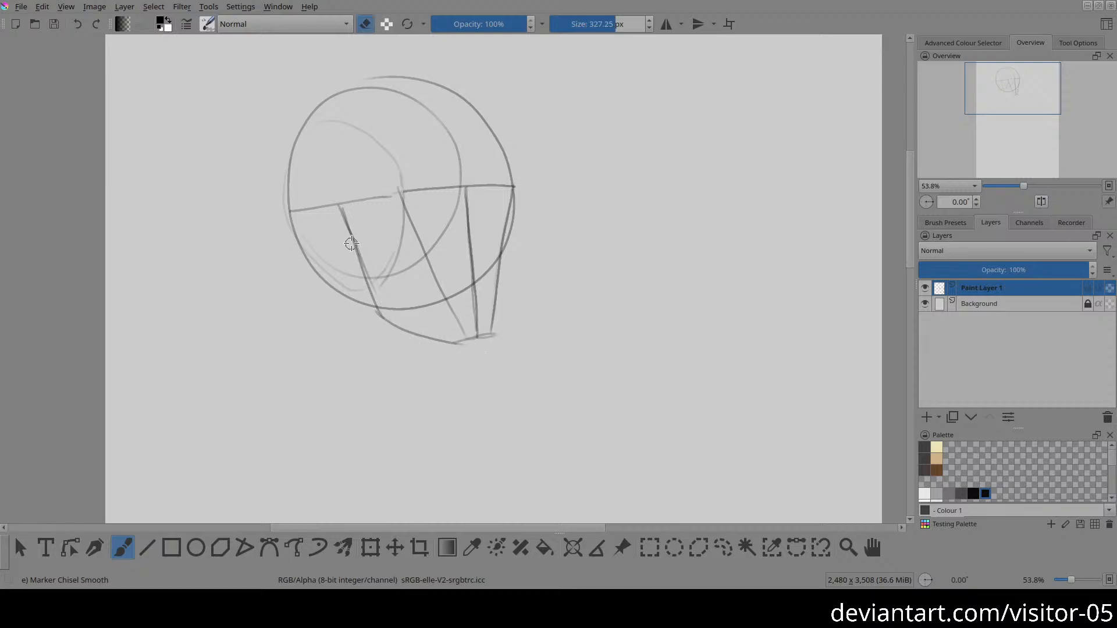
pyautogui.press('e')
# Step: Draw the ear behind the jaw line, hanging from the brow line on the side of the head
pyautogui.moveTo(340, 208); pyautogui.dragTo(310, 214)
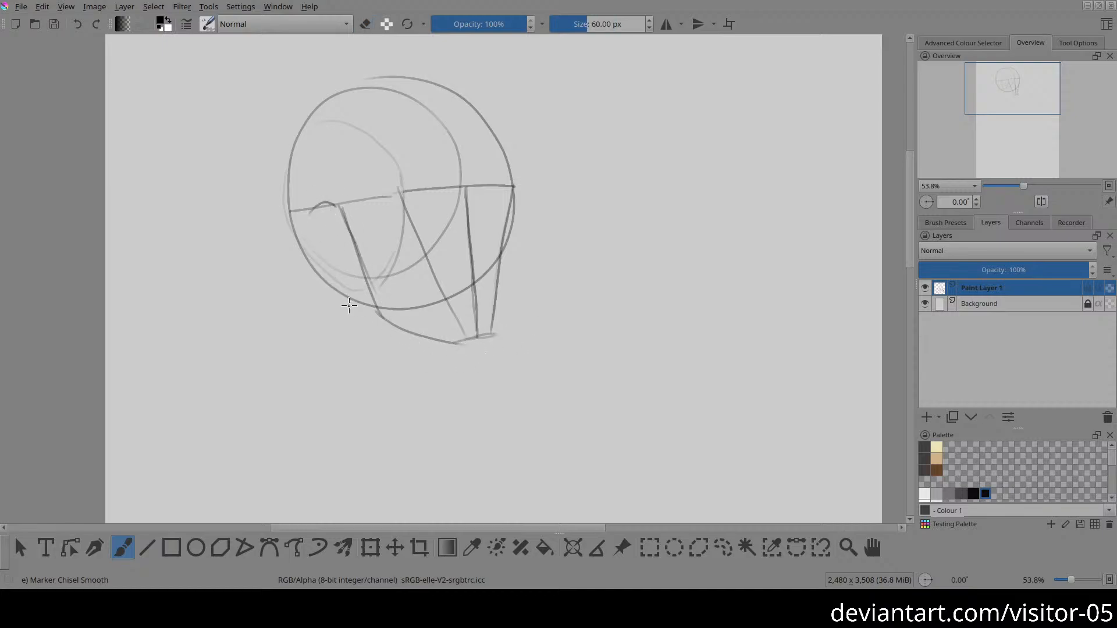
pyautogui.moveTo(362, 254)
pyautogui.mouseDown()
pyautogui.moveTo(356, 269)
pyautogui.moveTo(312, 212)
pyautogui.moveTo(344, 265)
pyautogui.moveTo(326, 251)
pyautogui.moveTo(319, 230)
pyautogui.moveTo(319, 244)
pyautogui.moveTo(355, 269)
pyautogui.moveTo(363, 260)
pyautogui.mouseUp()
pyautogui.press('e')
pyautogui.press('e')
# Step: Darken the far contour of the face from the brow line's end to the chin and lighten the chin stroke
pyautogui.moveTo(514, 186)
pyautogui.mouseDown()
pyautogui.moveTo(499, 213)
pyautogui.moveTo(514, 221)
pyautogui.moveTo(513, 187)
pyautogui.moveTo(509, 239)
pyautogui.moveTo(508, 208)
pyautogui.moveTo(511, 235)
pyautogui.mouseUp()
pyautogui.hotkey('ctrl', 'z')
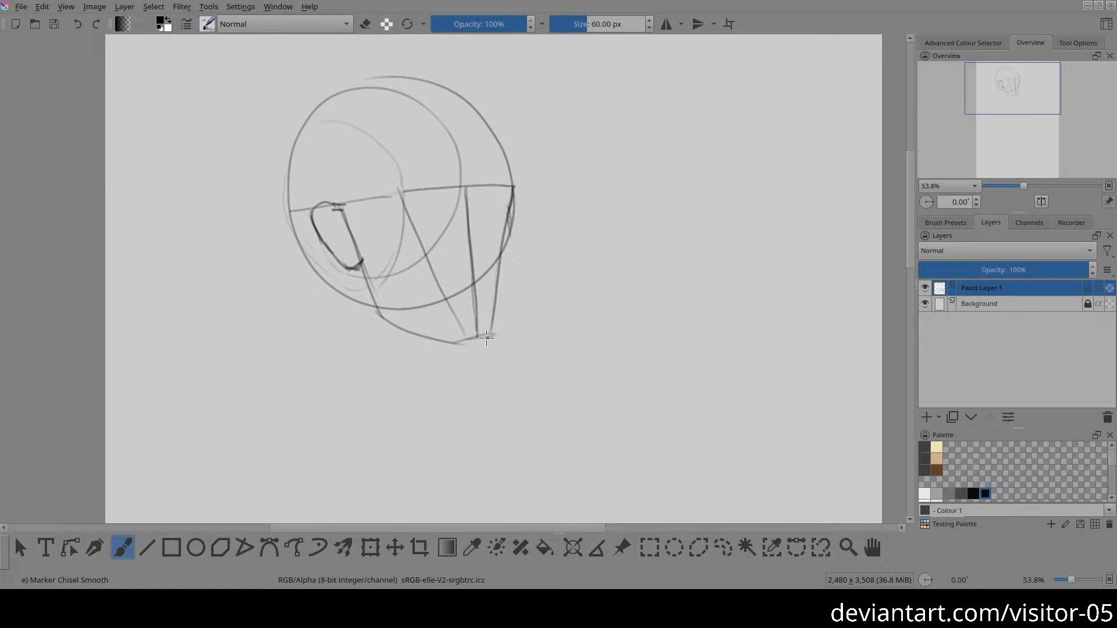
pyautogui.moveTo(491, 336); pyautogui.dragTo(496, 310)
pyautogui.moveTo(513, 232)
pyautogui.mouseDown()
pyautogui.moveTo(484, 338)
pyautogui.moveTo(506, 248)
pyautogui.moveTo(493, 345)
pyautogui.mouseUp()
pyautogui.press('e')
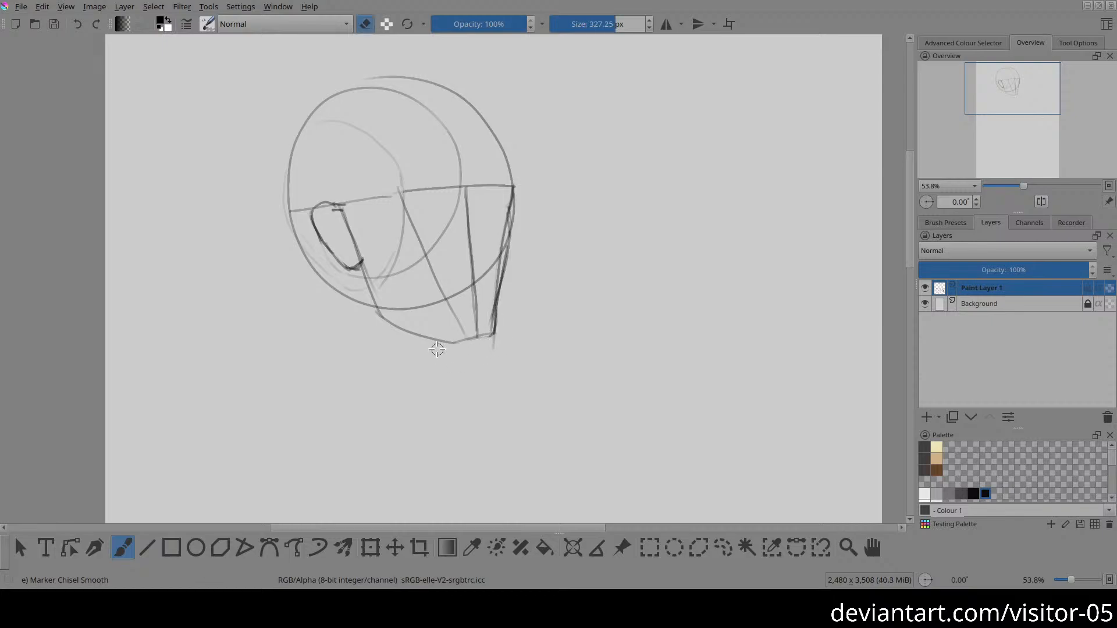
pyautogui.press('e')
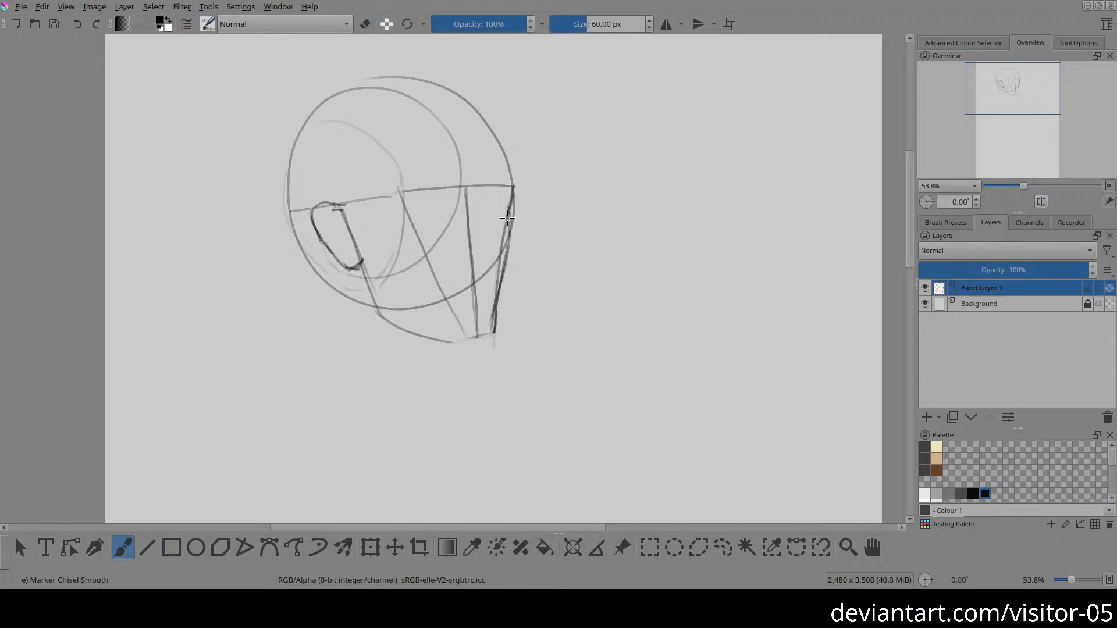
pyautogui.moveTo(507, 215); pyautogui.dragTo(492, 319)
pyautogui.moveTo(500, 279); pyautogui.dragTo(493, 330)
# Step: Redraw the rear edge of the jaw as a darker line from the earlobe to the jaw corner
pyautogui.moveTo(361, 260); pyautogui.dragTo(392, 314)
pyautogui.hotkey('ctrl', 'z')
pyautogui.moveTo(362, 260); pyautogui.dragTo(390, 321)
# Step: Darken the forehead contour from the top of the skull to the brow line's end and erase the stray dot beside it
pyautogui.click(536, 109)
pyautogui.moveTo(494, 135); pyautogui.dragTo(513, 184)
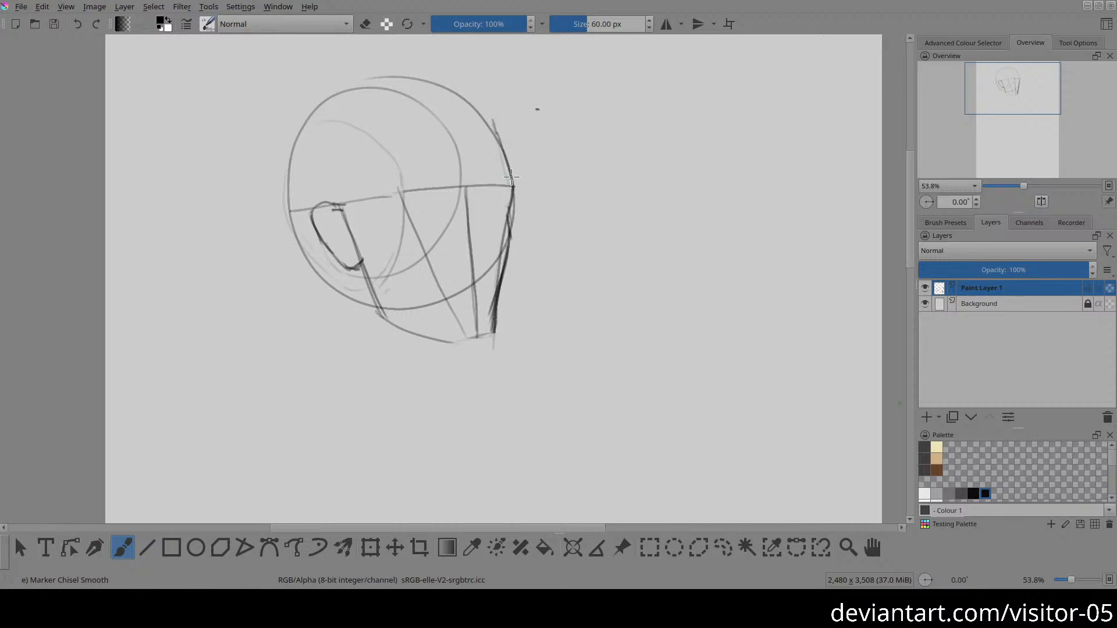
pyautogui.moveTo(492, 112); pyautogui.dragTo(513, 184)
pyautogui.press('e')
pyautogui.click(537, 116)
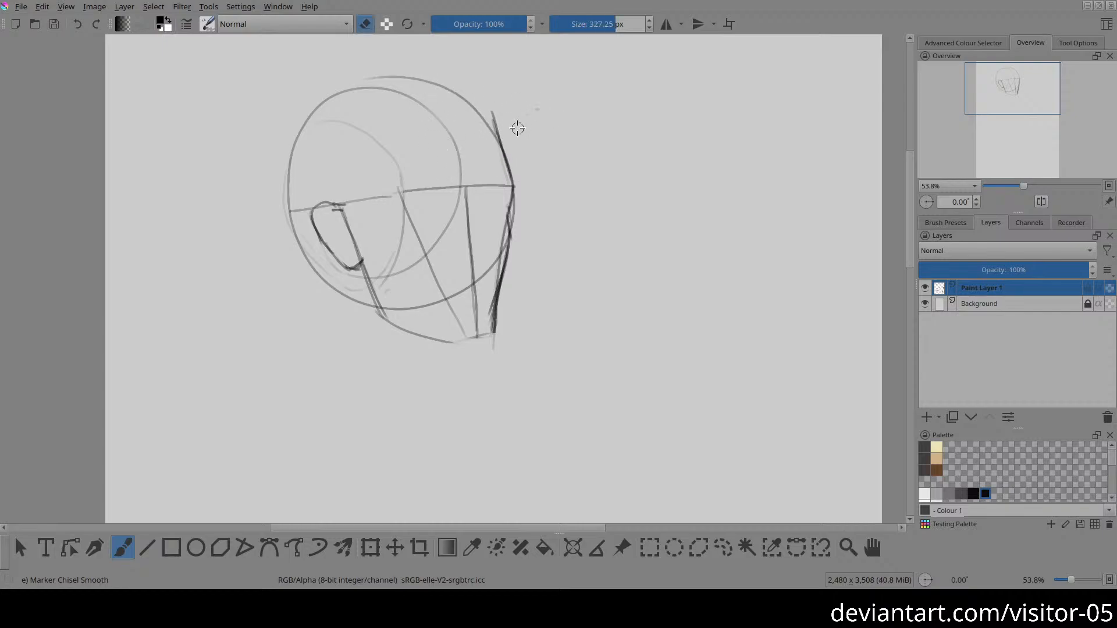
pyautogui.press('e')
pyautogui.moveTo(425, 77); pyautogui.dragTo(510, 153)
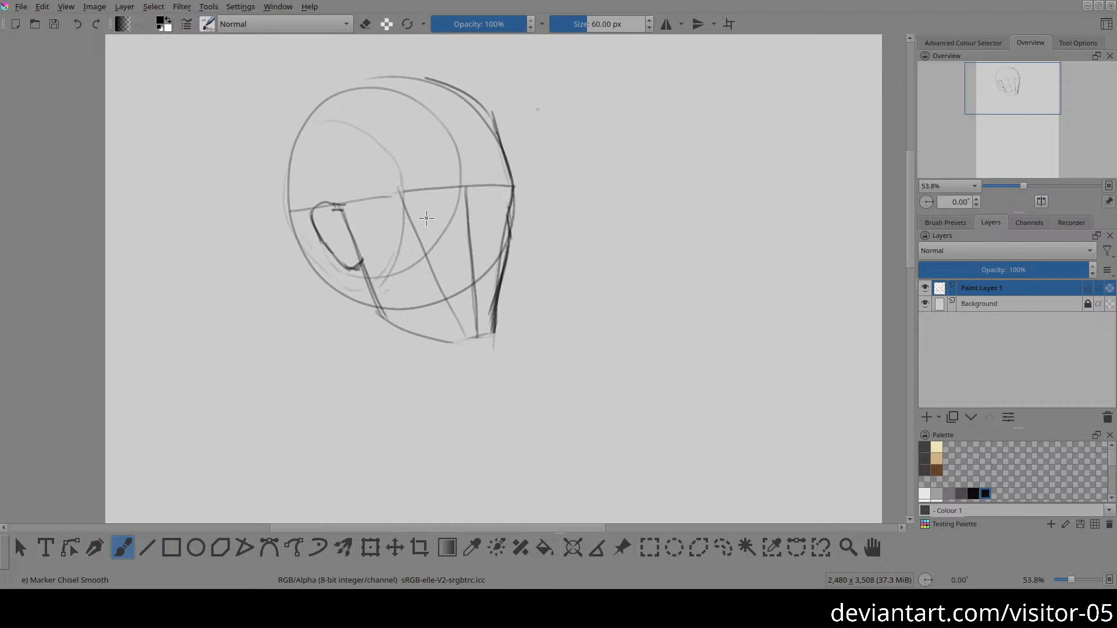
# Step: Draw the eye line across the face just beneath the brow line and fade the larger inner oval with the eraser
pyautogui.moveTo(414, 218); pyautogui.dragTo(495, 213)
pyautogui.moveTo(403, 219); pyautogui.dragTo(510, 212)
pyautogui.press('e')
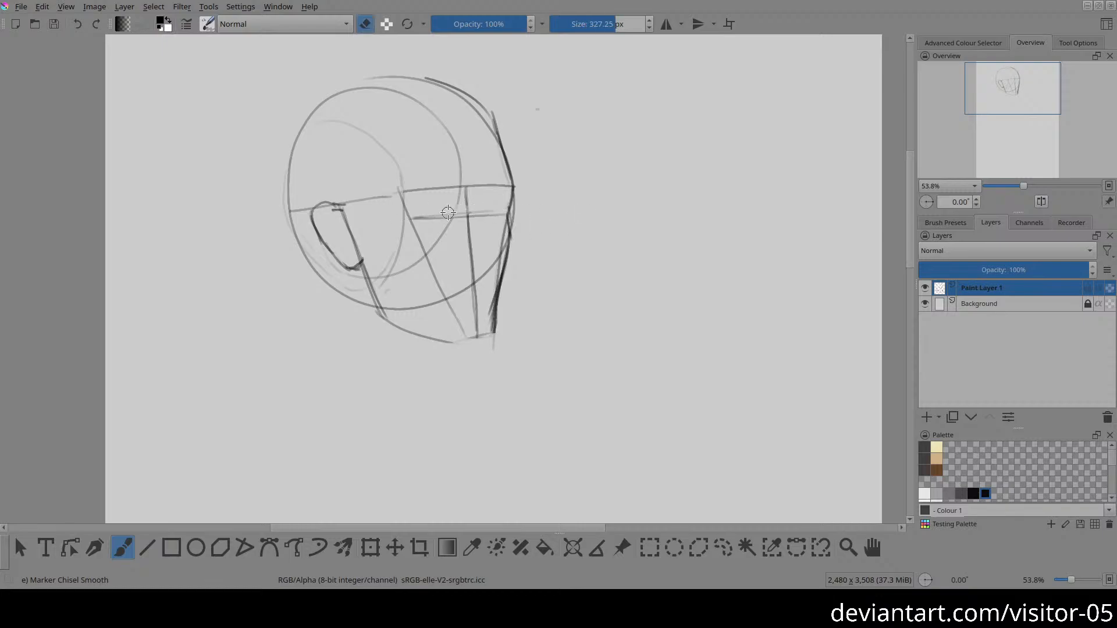
pyautogui.moveTo(423, 115)
pyautogui.mouseDown()
pyautogui.moveTo(461, 145)
pyautogui.moveTo(461, 165)
pyautogui.mouseUp()
pyautogui.moveTo(396, 100)
pyautogui.mouseDown()
pyautogui.moveTo(451, 122)
pyautogui.moveTo(442, 131)
pyautogui.moveTo(455, 160)
pyautogui.moveTo(440, 233)
pyautogui.moveTo(446, 222)
pyautogui.moveTo(394, 273)
pyautogui.mouseUp()
pyautogui.press('e')
# Step: Darken the brow line across the front of the face up to the far contour
pyautogui.moveTo(413, 189); pyautogui.dragTo(512, 186)
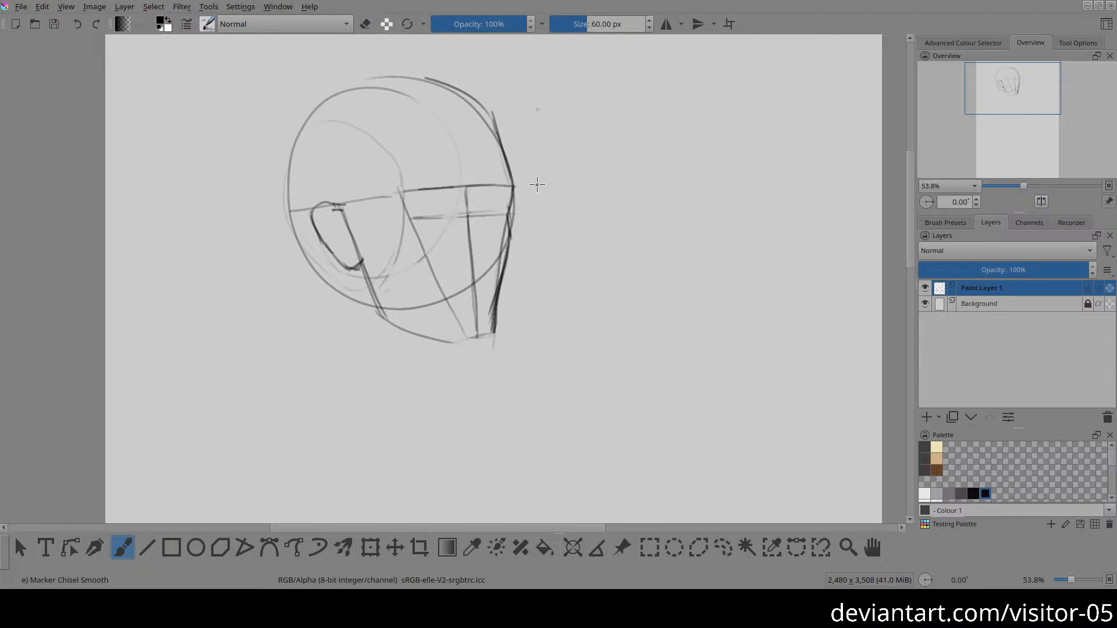
pyautogui.moveTo(434, 219); pyautogui.dragTo(501, 218)
pyautogui.hotkey('ctrl', 'z')
# Step: Sketch the nose on the centre line, from the bridge at the eye line down to its tip and near nostril
pyautogui.moveTo(455, 266)
pyautogui.mouseDown()
pyautogui.moveTo(488, 251)
pyautogui.moveTo(489, 265)
pyautogui.moveTo(452, 268)
pyautogui.mouseUp()
pyautogui.moveTo(459, 217); pyautogui.dragTo(489, 250)
pyautogui.press('e')
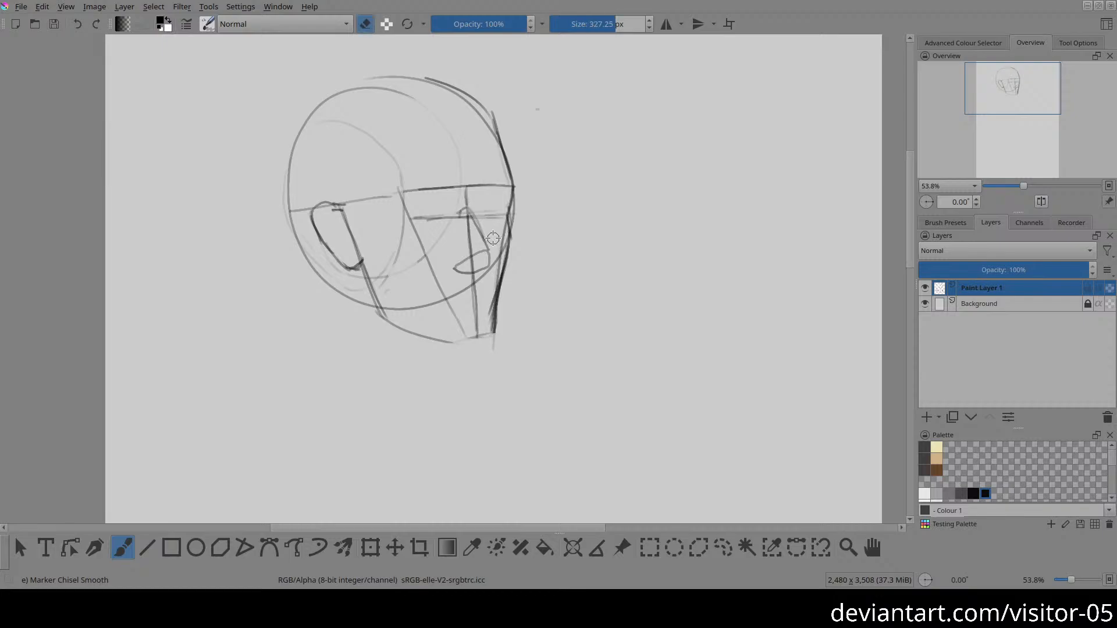
pyautogui.press('e')
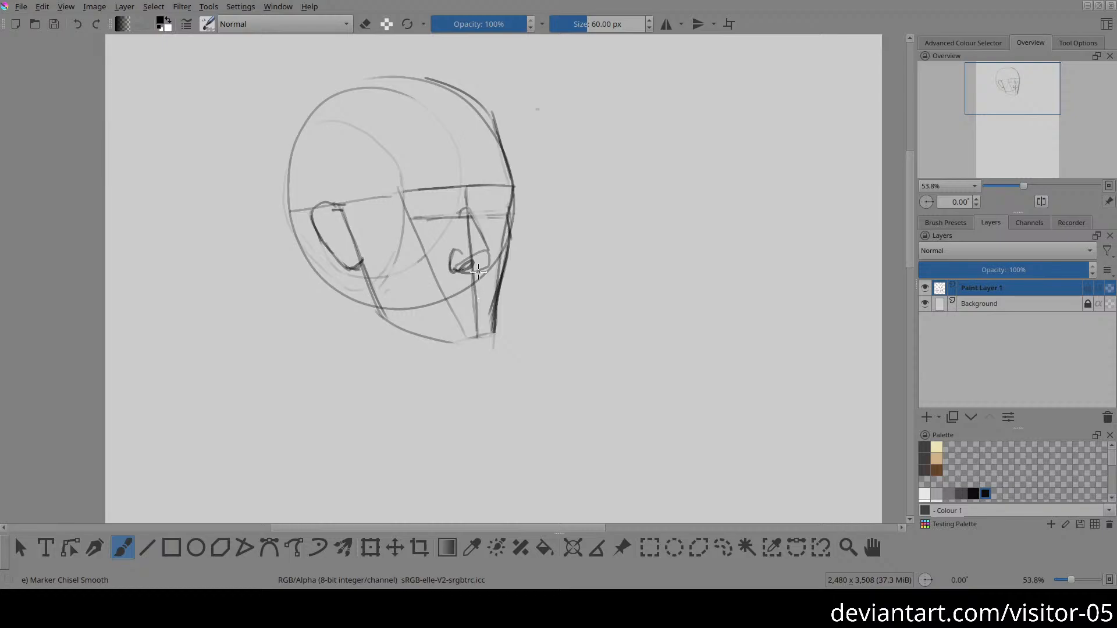
# Step: Redraw the far side of the nose from the bridge down to the far nostril, erasing the rough line beneath it
pyautogui.moveTo(483, 239); pyautogui.dragTo(488, 256)
pyautogui.press('e')
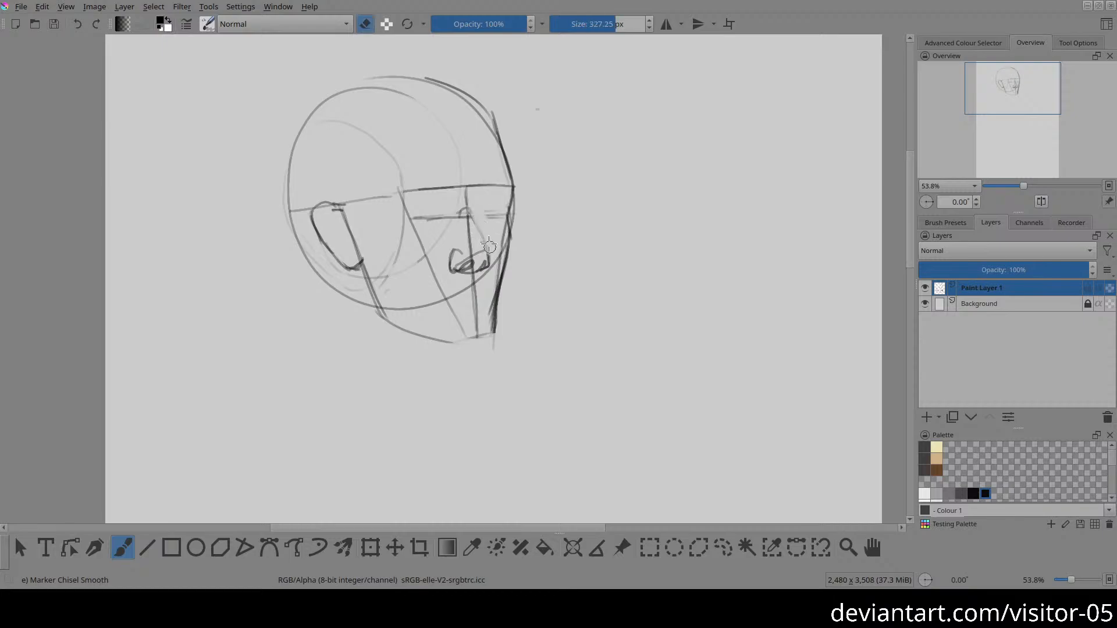
pyautogui.press('e')
pyautogui.moveTo(467, 209); pyautogui.dragTo(487, 257)
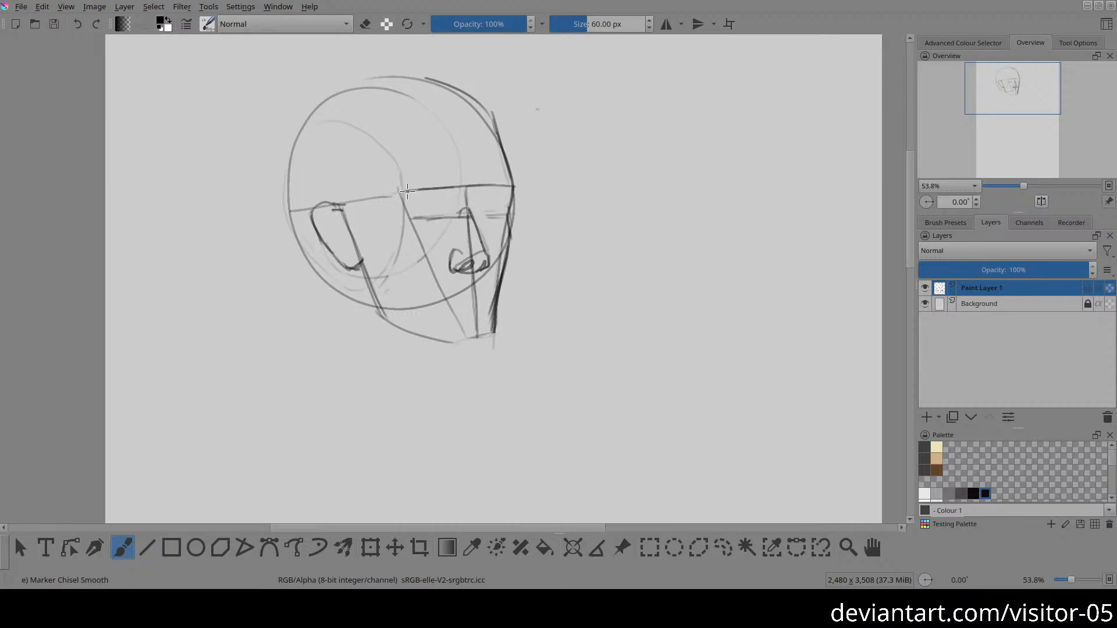
# Step: Reinforce the brow line across the front of the face and sketch the mouth beneath the nose
pyautogui.moveTo(399, 191); pyautogui.dragTo(504, 186)
pyautogui.hotkey('ctrl', 'z')
pyautogui.moveTo(403, 188); pyautogui.dragTo(502, 185)
pyautogui.moveTo(441, 297); pyautogui.dragTo(478, 280)
pyautogui.moveTo(465, 292); pyautogui.dragTo(492, 290)
# Step: Sketch both eyes on the eye line as round eyeballs with lids, and mark the crease below the lower lip
pyautogui.moveTo(432, 202)
pyautogui.mouseDown()
pyautogui.moveTo(433, 230)
pyautogui.moveTo(452, 221)
pyautogui.moveTo(439, 199)
pyautogui.moveTo(424, 207)
pyautogui.moveTo(427, 227)
pyautogui.moveTo(443, 230)
pyautogui.moveTo(453, 214)
pyautogui.moveTo(434, 202)
pyautogui.moveTo(485, 223)
pyautogui.moveTo(502, 217)
pyautogui.moveTo(500, 202)
pyautogui.moveTo(486, 198)
pyautogui.moveTo(478, 219)
pyautogui.moveTo(504, 204)
pyautogui.moveTo(479, 217)
pyautogui.mouseUp()
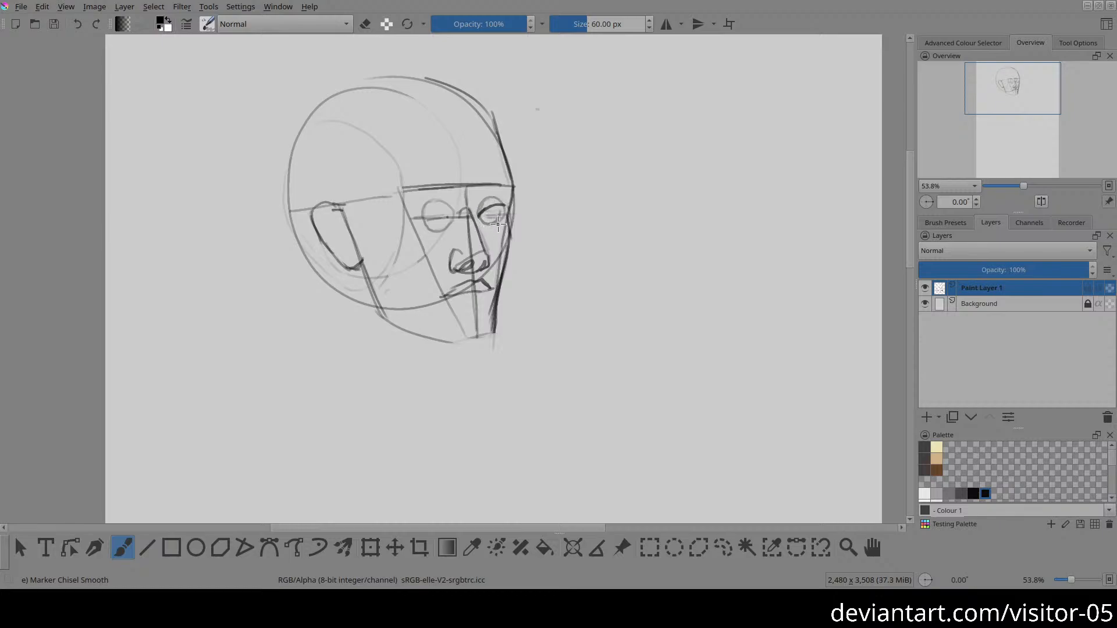
pyautogui.moveTo(504, 207); pyautogui.dragTo(487, 218)
pyautogui.moveTo(423, 212)
pyautogui.mouseDown()
pyautogui.moveTo(438, 205)
pyautogui.moveTo(454, 216)
pyautogui.moveTo(441, 221)
pyautogui.moveTo(455, 217)
pyautogui.mouseUp()
pyautogui.moveTo(472, 306); pyautogui.dragTo(478, 311)
# Step: Fade the old jaw curve and redraw the jaw and chin with straighter lines, adding the lower back contour behind the ear
pyautogui.press('e')
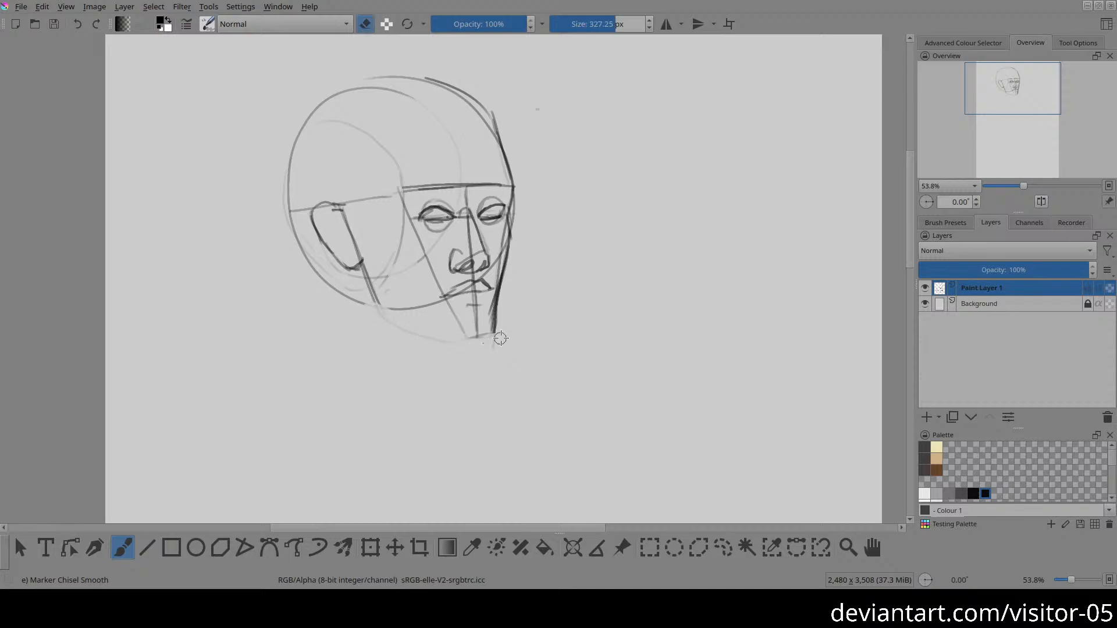
pyautogui.press('e')
pyautogui.moveTo(470, 339)
pyautogui.mouseDown()
pyautogui.moveTo(494, 305)
pyautogui.moveTo(495, 330)
pyautogui.mouseUp()
pyautogui.moveTo(479, 340)
pyautogui.mouseDown()
pyautogui.moveTo(451, 337)
pyautogui.moveTo(383, 301)
pyautogui.moveTo(377, 309)
pyautogui.moveTo(481, 340)
pyautogui.mouseUp()
pyautogui.hotkey('ctrl', 'z')
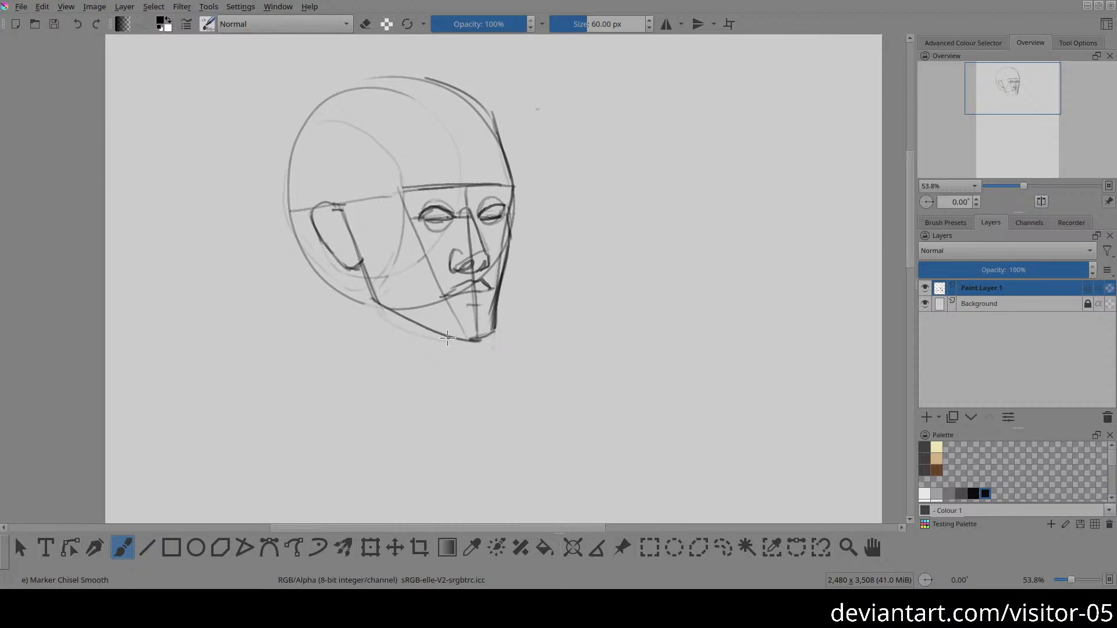
pyautogui.press('e')
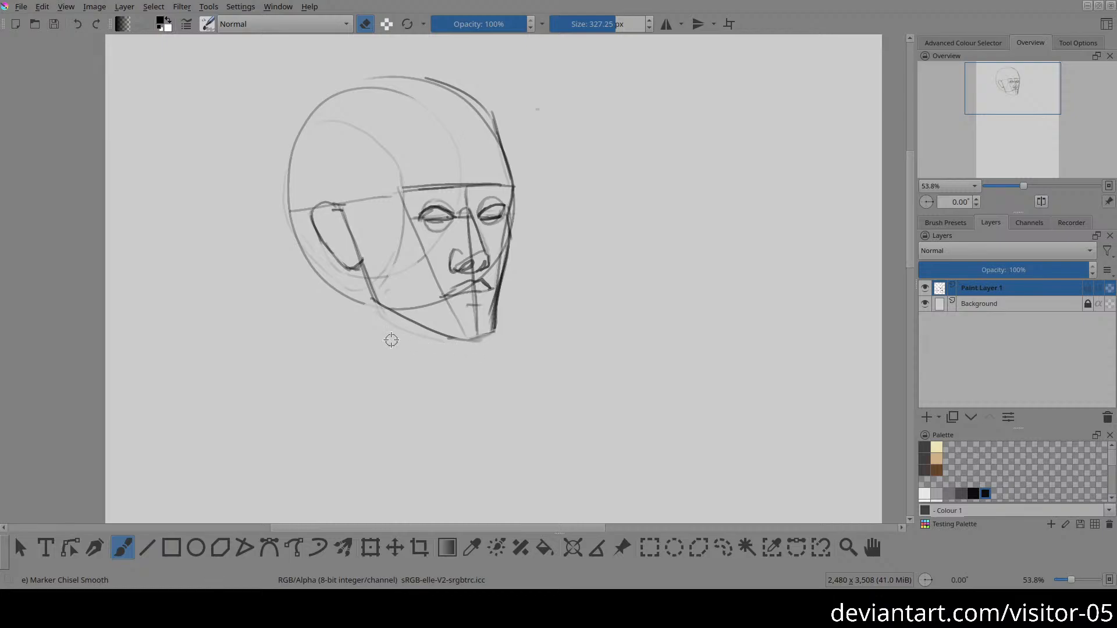
pyautogui.press('e')
pyautogui.moveTo(294, 211); pyautogui.dragTo(314, 273)
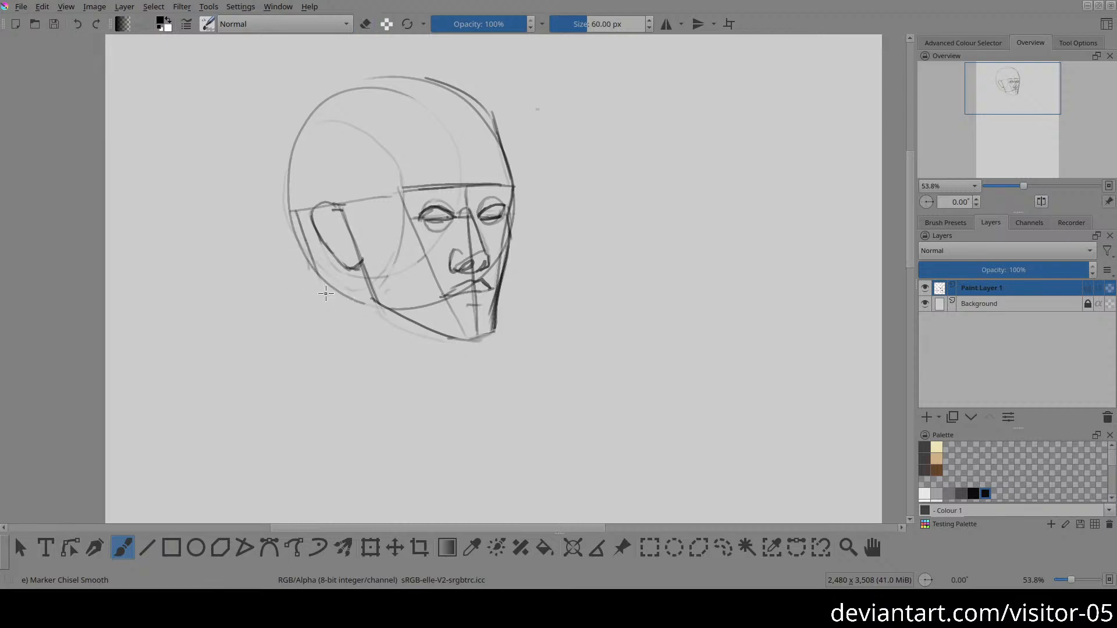
# Step: Move the finished head sketch toward the canvas's left edge to free space beside it
pyautogui.moveTo(658, 262); pyautogui.dragTo(542, 270)
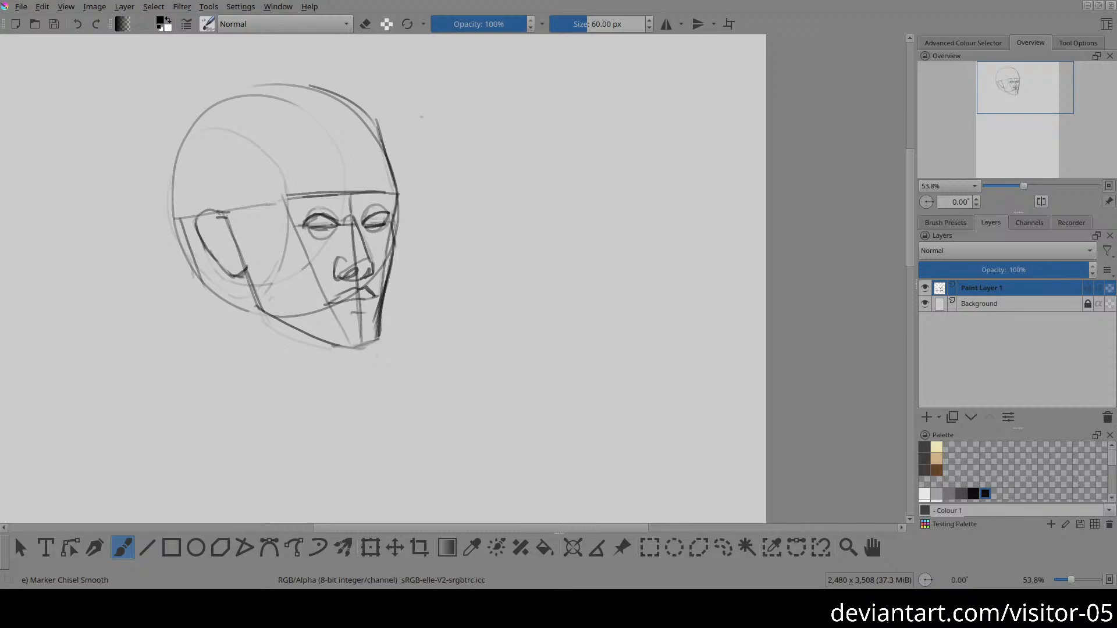
pyautogui.moveTo(541, 214); pyautogui.dragTo(702, 192)
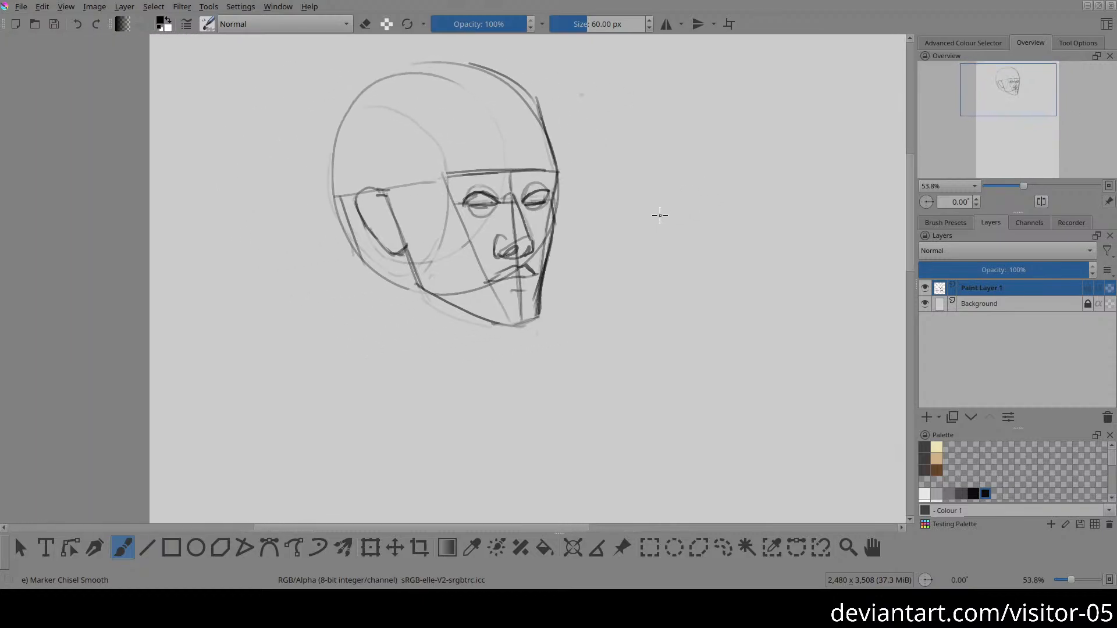
pyautogui.press('t')
pyautogui.moveTo(548, 197)
pyautogui.mouseDown()
pyautogui.moveTo(541, 185)
pyautogui.moveTo(461, 194)
pyautogui.mouseUp()
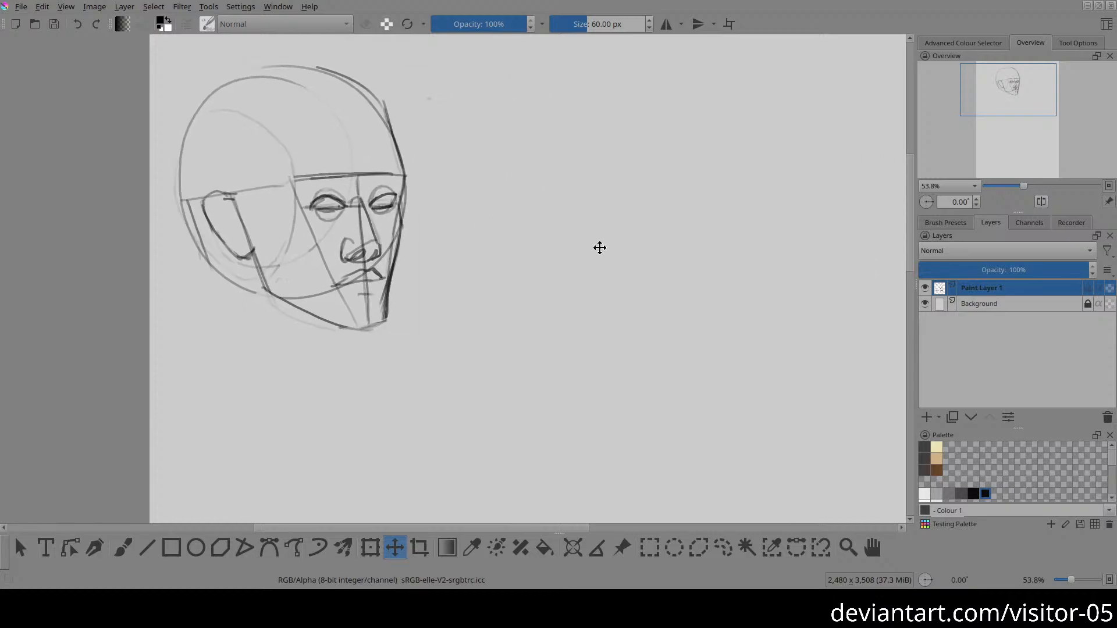
# Step: Sketch a large circle beside the first head for a second cranium and draw its arched brow line across it
pyautogui.press('b')
pyautogui.moveTo(594, 241)
pyautogui.mouseDown()
pyautogui.moveTo(517, 252)
pyautogui.moveTo(641, 145)
pyautogui.moveTo(586, 271)
pyautogui.moveTo(602, 79)
pyautogui.mouseUp()
pyautogui.moveTo(536, 229)
pyautogui.mouseDown()
pyautogui.moveTo(508, 220)
pyautogui.moveTo(485, 238)
pyautogui.mouseUp()
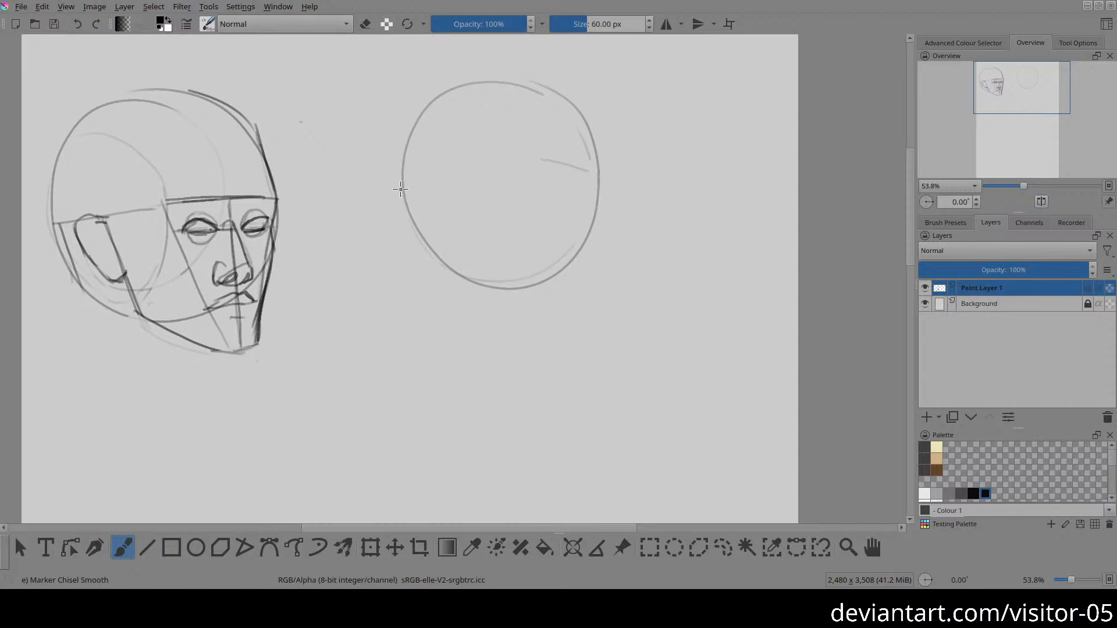
pyautogui.moveTo(399, 186)
pyautogui.mouseDown()
pyautogui.moveTo(546, 156)
pyautogui.moveTo(580, 175)
pyautogui.mouseUp()
pyautogui.moveTo(527, 163); pyautogui.dragTo(597, 192)
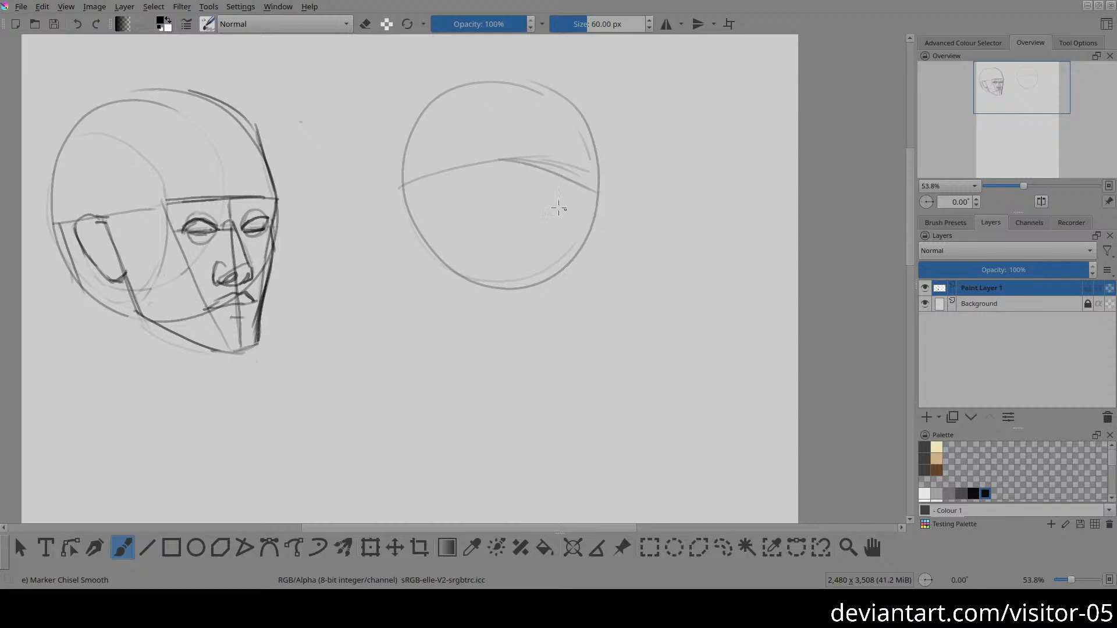
# Step: Draw the second head's face centre line down past the circle and the oval of the flattened side of the skull
pyautogui.moveTo(420, 172); pyautogui.dragTo(423, 242)
pyautogui.moveTo(436, 163); pyautogui.dragTo(446, 314)
pyautogui.moveTo(538, 94); pyautogui.dragTo(512, 204)
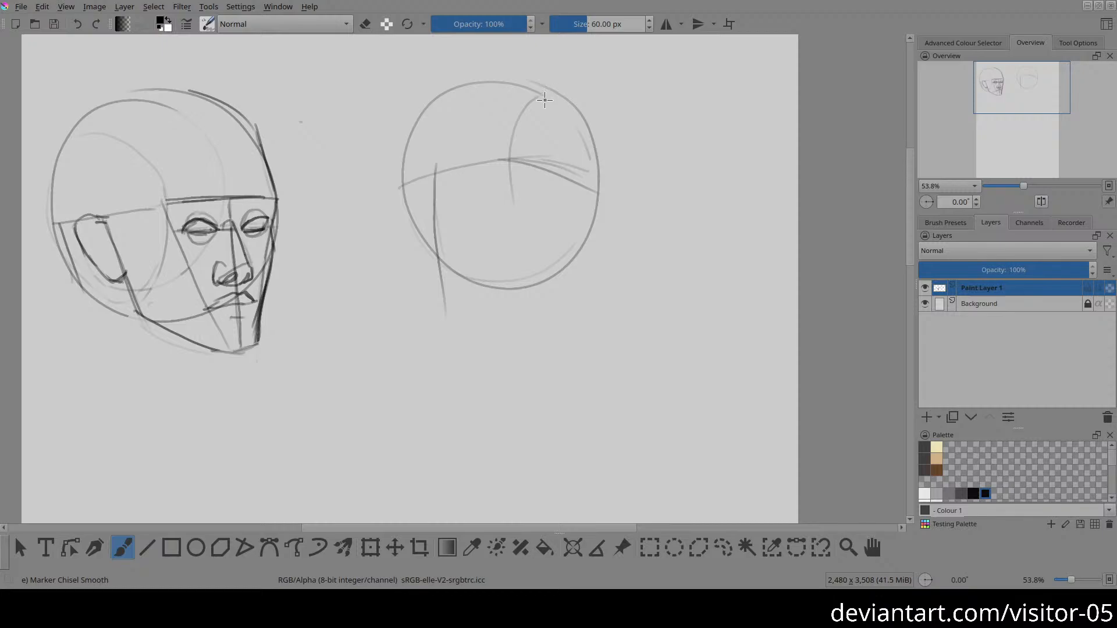
pyautogui.moveTo(522, 105); pyautogui.dragTo(562, 95)
pyautogui.moveTo(522, 218); pyautogui.dragTo(534, 243)
pyautogui.moveTo(551, 243); pyautogui.dragTo(573, 230)
# Step: Draw the second head's rear jaw line down from the brow line, then the chin and the lower jaw edge joining it
pyautogui.moveTo(569, 179); pyautogui.dragTo(551, 273)
pyautogui.moveTo(435, 320); pyautogui.dragTo(470, 314)
pyautogui.moveTo(461, 314); pyautogui.dragTo(536, 281)
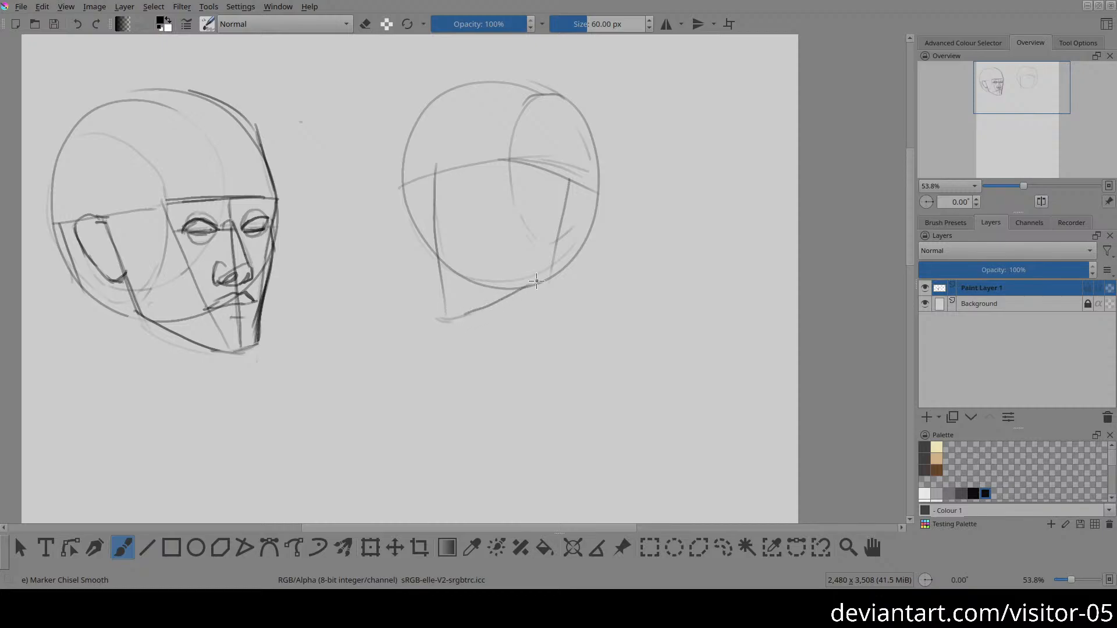
pyautogui.moveTo(473, 316); pyautogui.dragTo(548, 274)
# Step: Sketch the far face contour of the second head from the brow over the cheek down to the chin
pyautogui.moveTo(409, 203)
pyautogui.mouseDown()
pyautogui.moveTo(412, 117)
pyautogui.moveTo(407, 228)
pyautogui.moveTo(414, 251)
pyautogui.moveTo(408, 199)
pyautogui.moveTo(432, 311)
pyautogui.mouseUp()
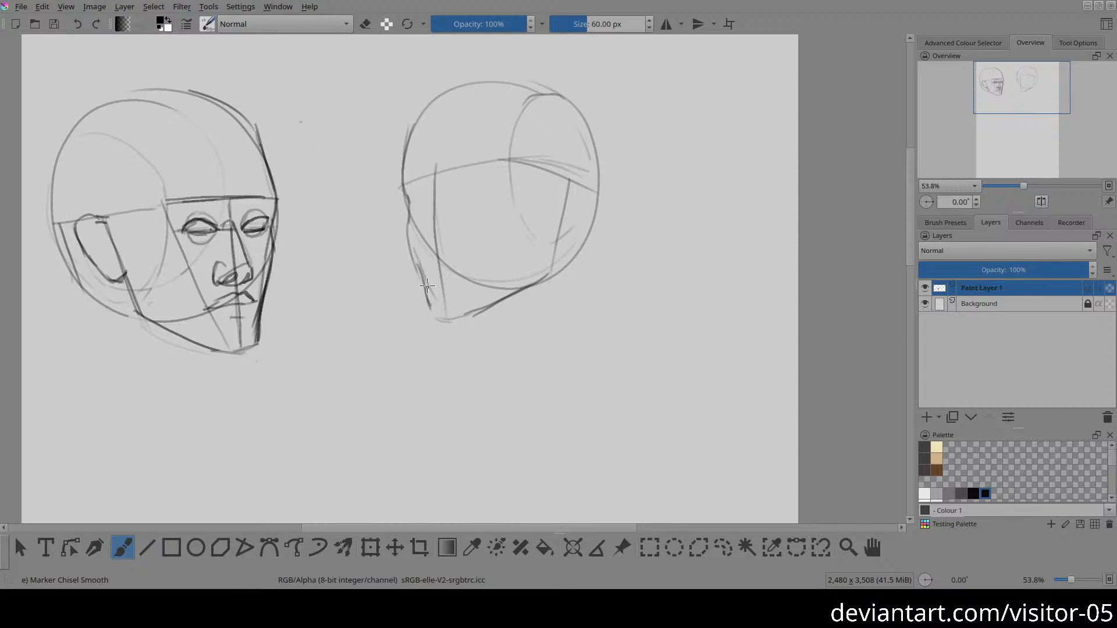
pyautogui.keyDown('ctrl'); pyautogui.click(426, 291); pyautogui.keyUp('ctrl')
pyautogui.hotkey('ctrl', 'z')
pyautogui.moveTo(416, 268)
pyautogui.mouseDown()
pyautogui.moveTo(442, 321)
pyautogui.moveTo(421, 281)
pyautogui.moveTo(440, 312)
pyautogui.moveTo(480, 330)
pyautogui.mouseUp()
# Step: Fade the jaw line behind the chin and draw the front and back lines of the second head's neck
pyautogui.press('e')
pyautogui.moveTo(474, 311)
pyautogui.mouseDown()
pyautogui.moveTo(489, 303)
pyautogui.moveTo(491, 315)
pyautogui.mouseUp()
pyautogui.press('e')
pyautogui.moveTo(475, 311)
pyautogui.mouseDown()
pyautogui.moveTo(518, 333)
pyautogui.moveTo(478, 354)
pyautogui.mouseUp()
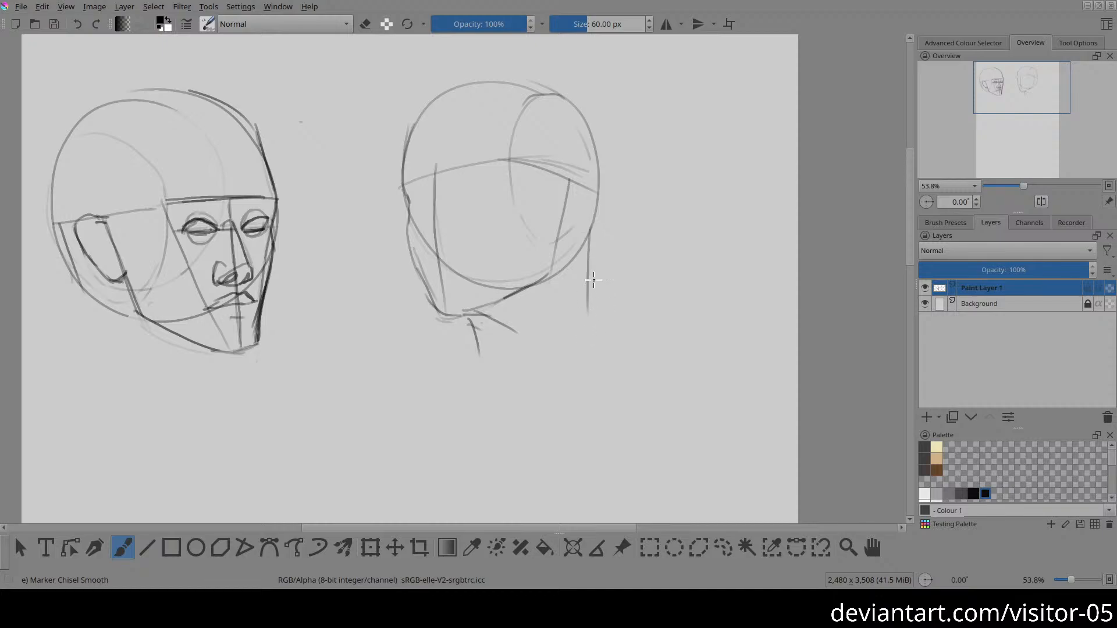
pyautogui.moveTo(588, 233)
pyautogui.mouseDown()
pyautogui.moveTo(572, 281)
pyautogui.moveTo(589, 348)
pyautogui.mouseUp()
# Step: Sketch the second head's ear between the brow line and the jaw and erase the skull contour around it
pyautogui.moveTo(569, 235); pyautogui.dragTo(602, 207)
pyautogui.moveTo(577, 167)
pyautogui.mouseDown()
pyautogui.moveTo(615, 202)
pyautogui.moveTo(601, 214)
pyautogui.moveTo(603, 194)
pyautogui.mouseUp()
pyautogui.press('e')
pyautogui.hotkey('ctrl', 'z')
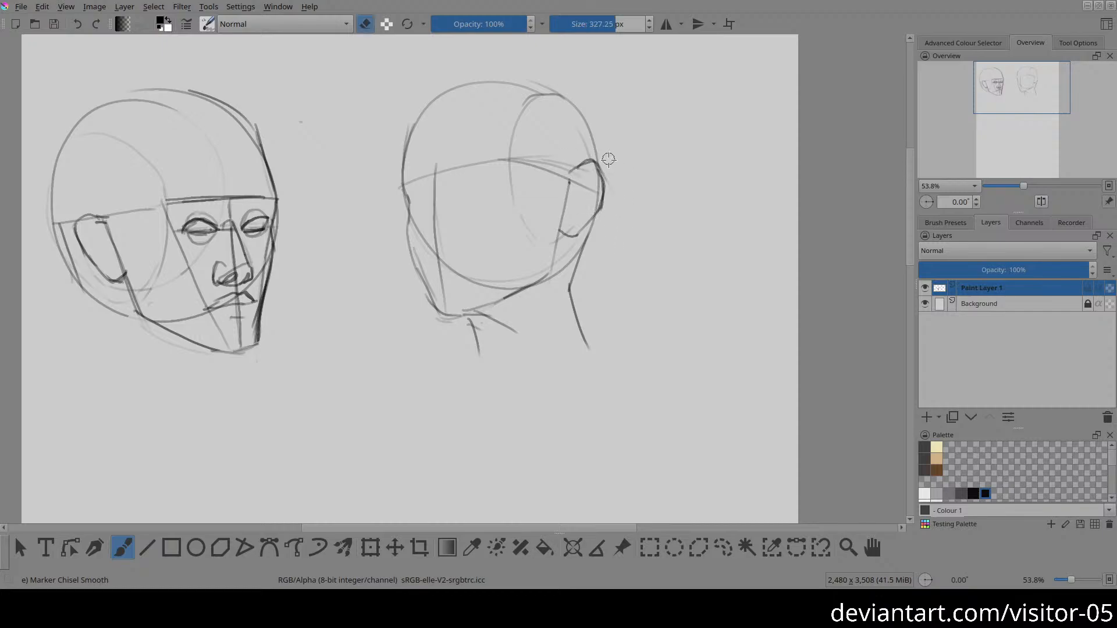
pyautogui.press('e')
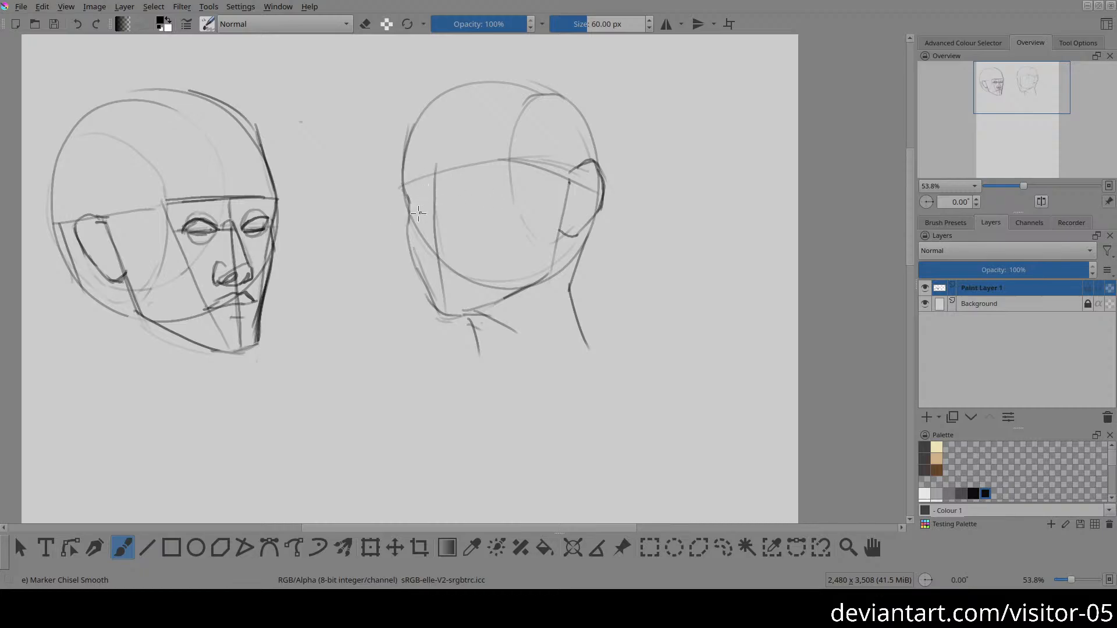
# Step: Draw the second head's eye line across the face just beneath the brow line
pyautogui.moveTo(409, 204); pyautogui.dragTo(501, 180)
pyautogui.hotkey('ctrl', 'z')
pyautogui.moveTo(414, 204); pyautogui.dragTo(511, 175)
pyautogui.moveTo(437, 197); pyautogui.dragTo(505, 177)
# Step: Sketch the second head's nose on the centre line, from the bridge to a rounded tip, and erase overlapping guide lines
pyautogui.moveTo(424, 174); pyautogui.dragTo(432, 190)
pyautogui.moveTo(415, 231)
pyautogui.mouseDown()
pyautogui.moveTo(432, 248)
pyautogui.moveTo(420, 236)
pyautogui.moveTo(435, 230)
pyautogui.mouseUp()
pyautogui.moveTo(425, 176); pyautogui.dragTo(422, 219)
pyautogui.press('e')
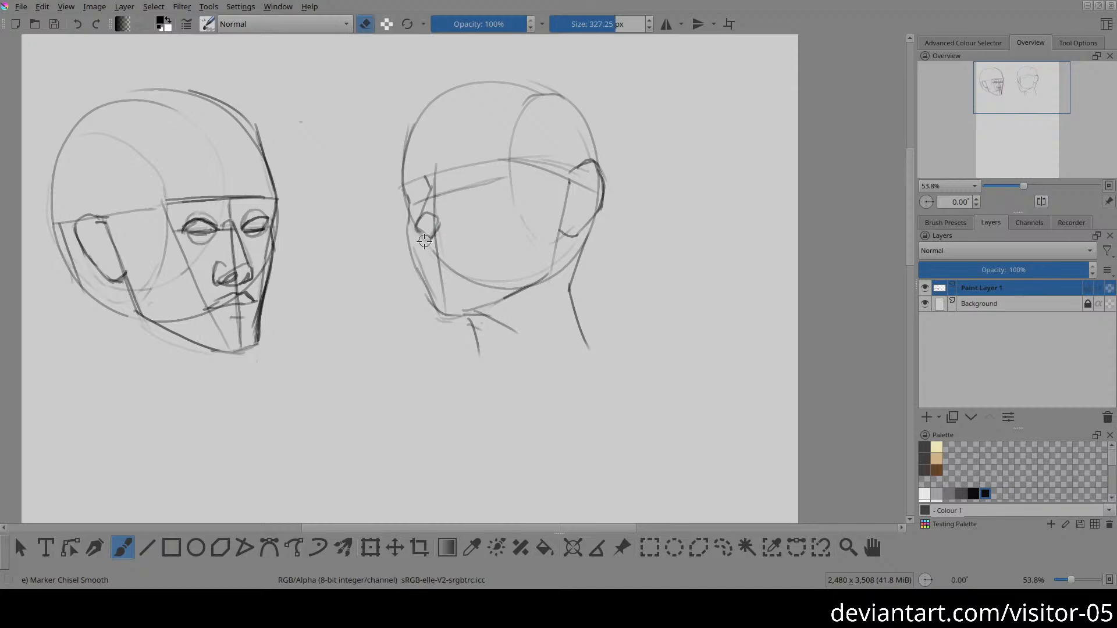
pyautogui.press('e')
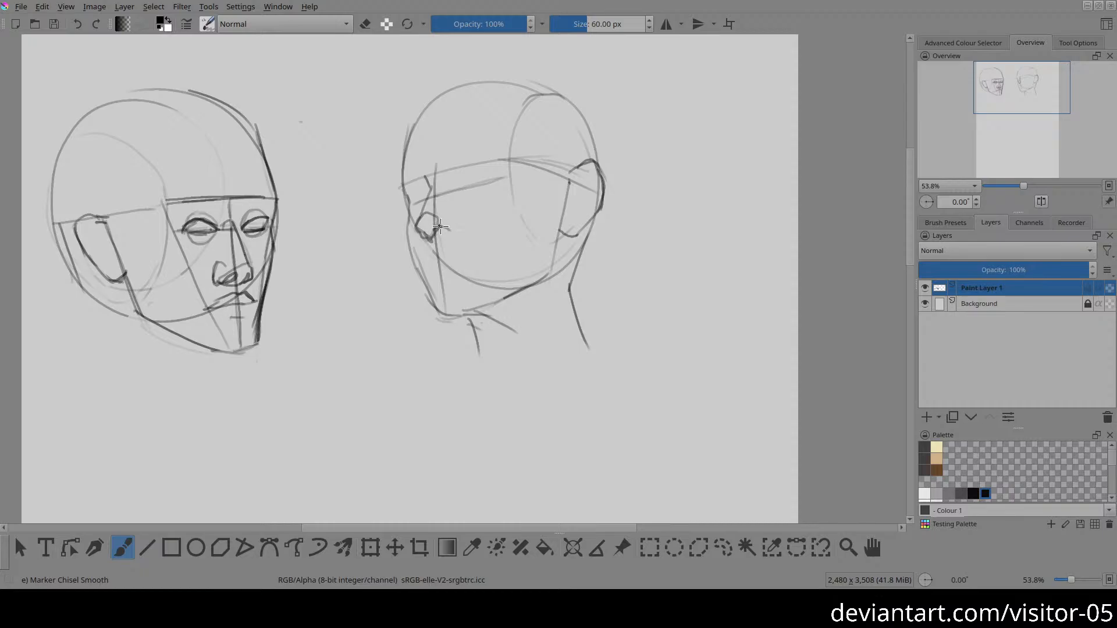
# Step: Add the near nostril and wing to the second head's nose and tidy the lines around it with the eraser
pyautogui.moveTo(438, 227); pyautogui.dragTo(452, 233)
pyautogui.moveTo(439, 225)
pyautogui.mouseDown()
pyautogui.moveTo(457, 234)
pyautogui.moveTo(459, 221)
pyautogui.moveTo(463, 233)
pyautogui.mouseUp()
pyautogui.press('e')
pyautogui.press('e')
pyautogui.press('e')
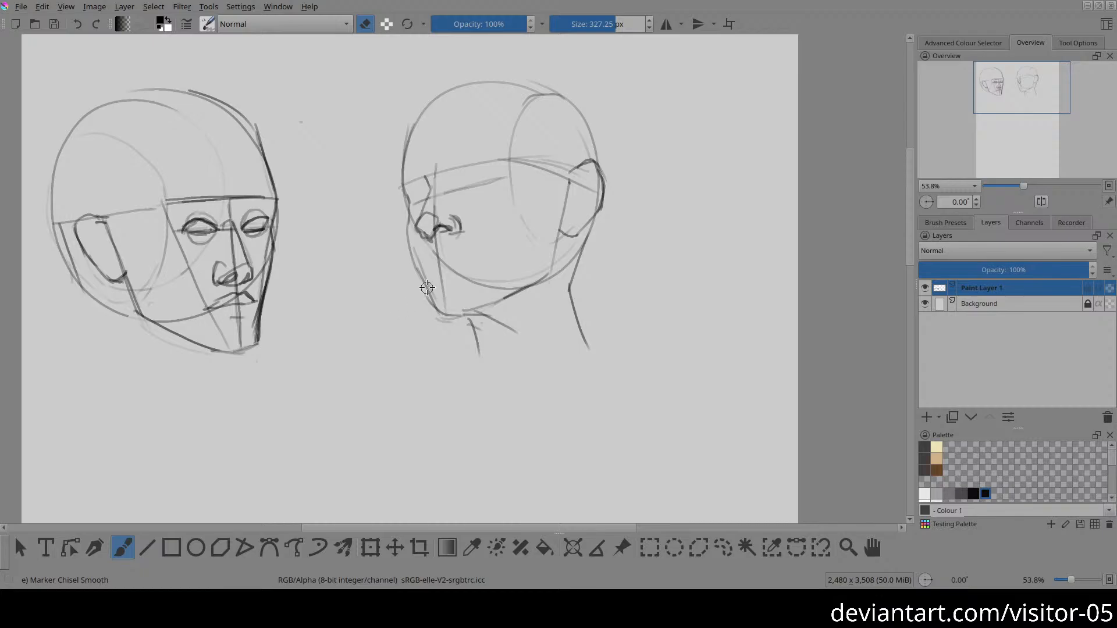
pyautogui.press('e')
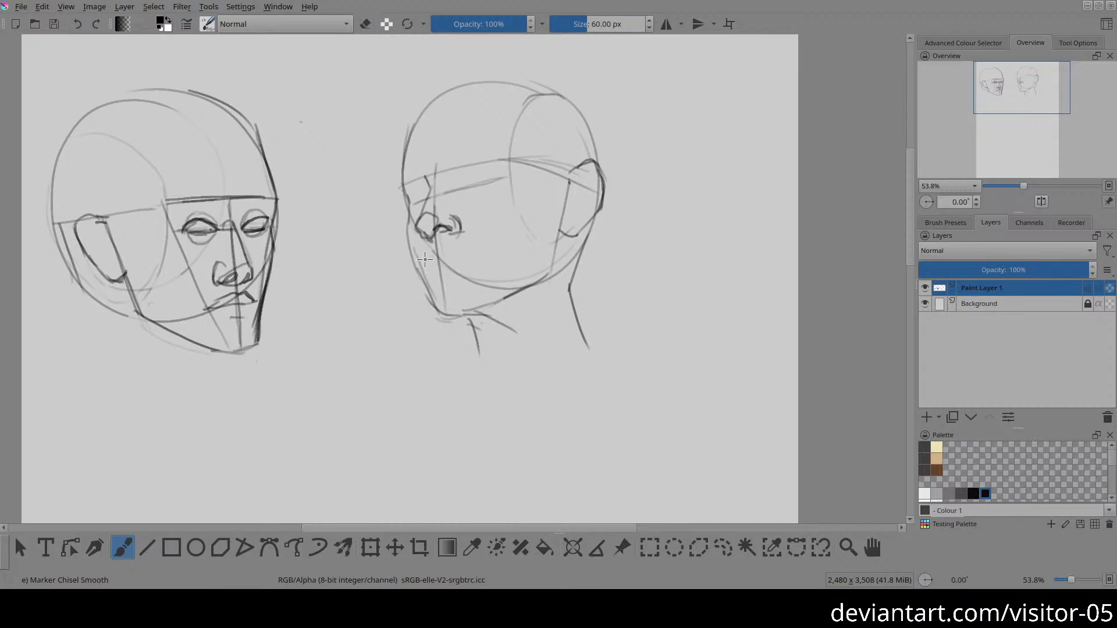
# Step: Sketch the second head's mouth beneath the nose, with the lip parting line and the upper and lower lips
pyautogui.click(425, 259)
pyautogui.hotkey('ctrl', 'z')
pyautogui.hotkey('ctrl', 'z')
pyautogui.moveTo(450, 257); pyautogui.dragTo(471, 261)
pyautogui.moveTo(423, 252); pyautogui.dragTo(433, 254)
pyautogui.moveTo(437, 250); pyautogui.dragTo(475, 258)
pyautogui.moveTo(440, 268); pyautogui.dragTo(460, 265)
# Step: Sketch both eyes of the second head as eyeball circles with eyelids beneath the brow line and darken the forehead's front contour
pyautogui.moveTo(402, 176); pyautogui.dragTo(415, 120)
pyautogui.moveTo(461, 173)
pyautogui.mouseDown()
pyautogui.moveTo(462, 199)
pyautogui.moveTo(483, 195)
pyautogui.moveTo(481, 177)
pyautogui.moveTo(459, 173)
pyautogui.moveTo(452, 193)
pyautogui.moveTo(474, 205)
pyautogui.moveTo(483, 186)
pyautogui.moveTo(413, 202)
pyautogui.moveTo(417, 183)
pyautogui.moveTo(432, 206)
pyautogui.mouseUp()
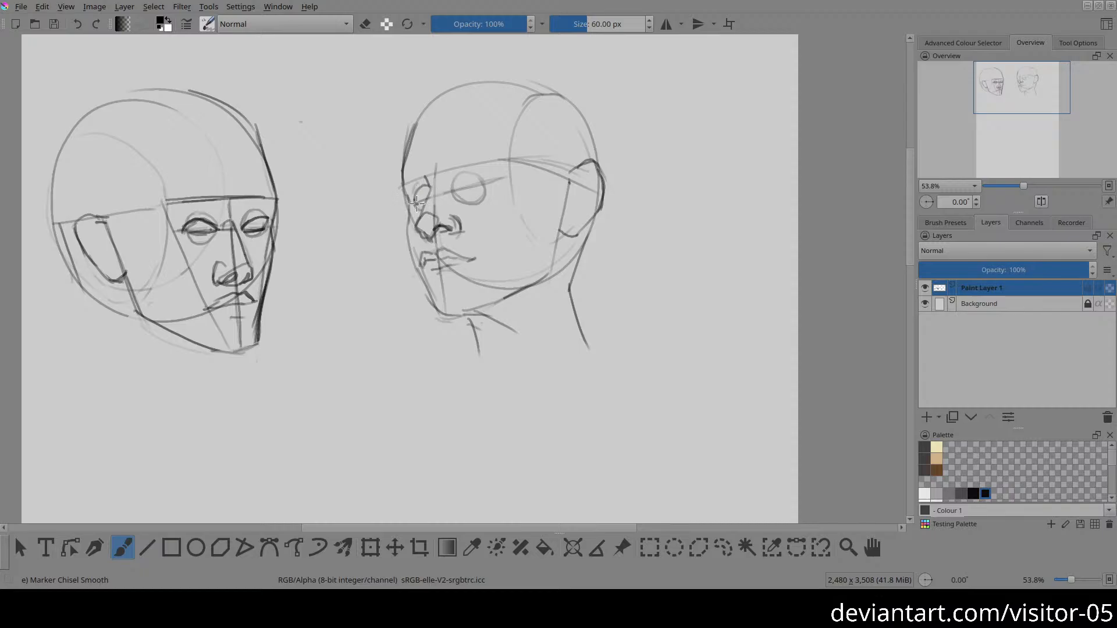
pyautogui.moveTo(414, 204)
pyautogui.mouseDown()
pyautogui.moveTo(418, 188)
pyautogui.moveTo(409, 212)
pyautogui.moveTo(429, 180)
pyautogui.moveTo(493, 180)
pyautogui.moveTo(458, 173)
pyautogui.moveTo(492, 185)
pyautogui.moveTo(466, 203)
pyautogui.moveTo(488, 184)
pyautogui.mouseUp()
pyautogui.press('e')
pyautogui.press('e')
pyautogui.moveTo(484, 181); pyautogui.dragTo(493, 184)
pyautogui.moveTo(416, 195); pyautogui.dragTo(422, 200)
# Step: Draw a construction circle on the second head's forehead and dark arched eyebrows above both eyes
pyautogui.moveTo(427, 164)
pyautogui.mouseDown()
pyautogui.moveTo(473, 149)
pyautogui.moveTo(481, 103)
pyautogui.moveTo(429, 115)
pyautogui.moveTo(437, 168)
pyautogui.moveTo(489, 125)
pyautogui.mouseUp()
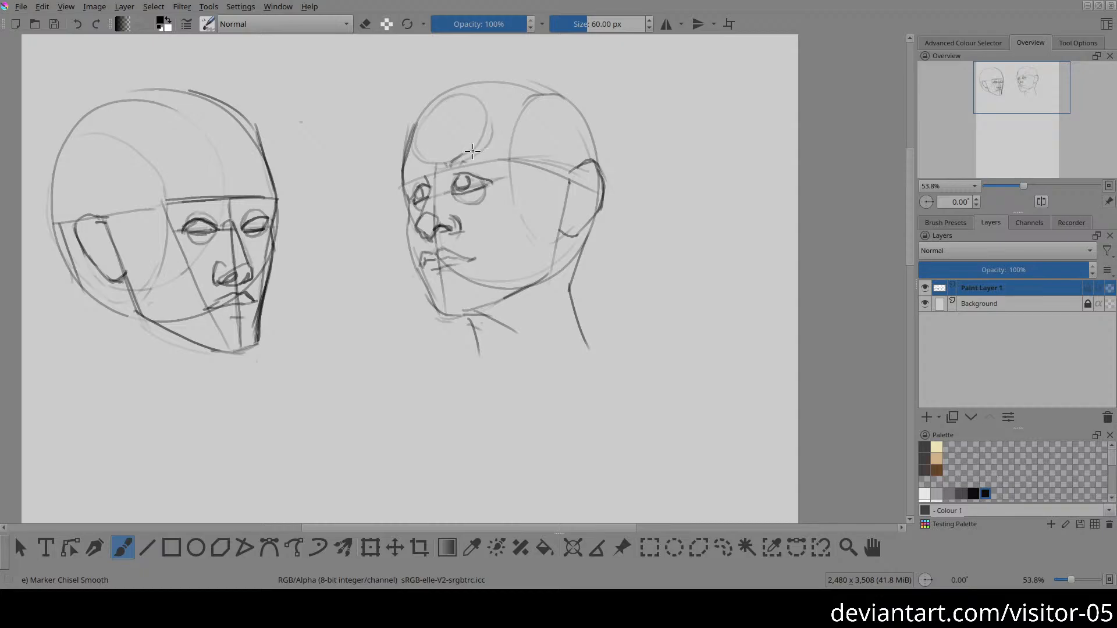
pyautogui.moveTo(461, 156); pyautogui.dragTo(495, 148)
pyautogui.moveTo(473, 149); pyautogui.dragTo(520, 154)
pyautogui.press('e')
pyautogui.press('e')
pyautogui.moveTo(471, 150)
pyautogui.mouseDown()
pyautogui.moveTo(521, 153)
pyautogui.moveTo(493, 152)
pyautogui.moveTo(510, 148)
pyautogui.mouseUp()
pyautogui.moveTo(403, 173); pyautogui.dragTo(417, 172)
pyautogui.moveTo(401, 175); pyautogui.dragTo(411, 122)
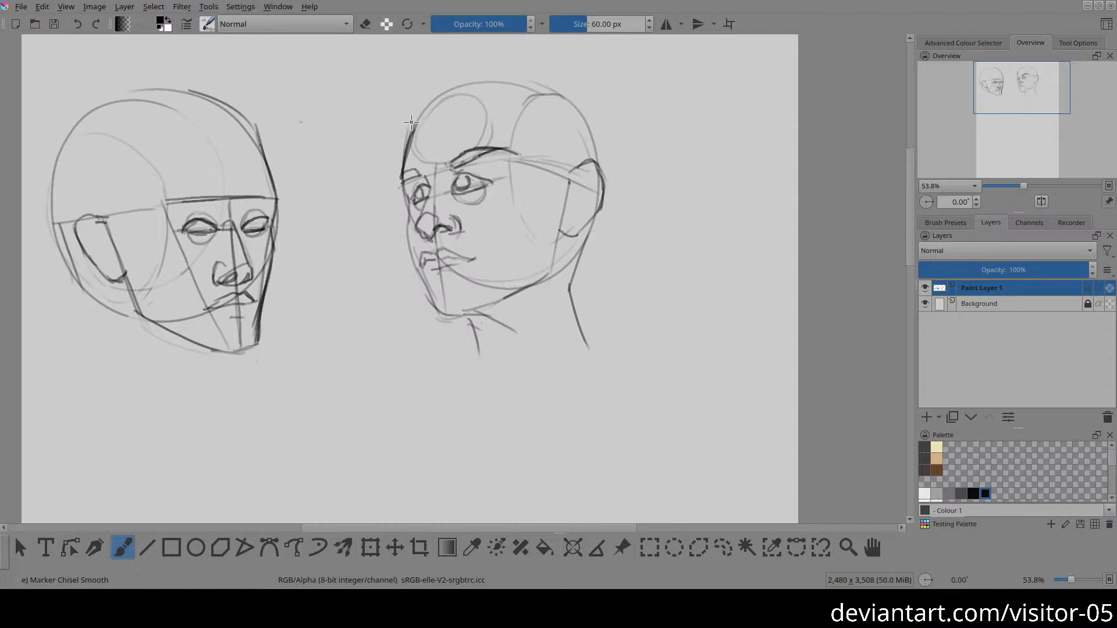
# Step: Sketch a third head's skull as an upright oval below the first two heads, with a horizontal brow line across it
pyautogui.moveTo(551, 430)
pyautogui.mouseDown()
pyautogui.moveTo(644, 197)
pyautogui.moveTo(642, 168)
pyautogui.mouseUp()
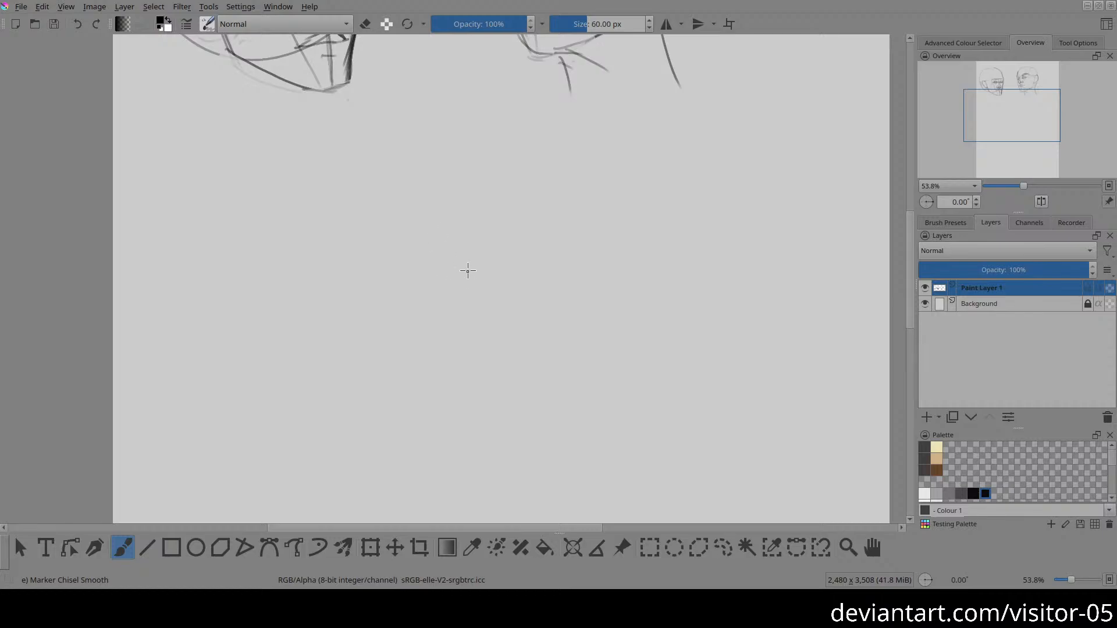
pyautogui.moveTo(464, 269)
pyautogui.mouseDown()
pyautogui.moveTo(506, 297)
pyautogui.moveTo(489, 245)
pyautogui.mouseUp()
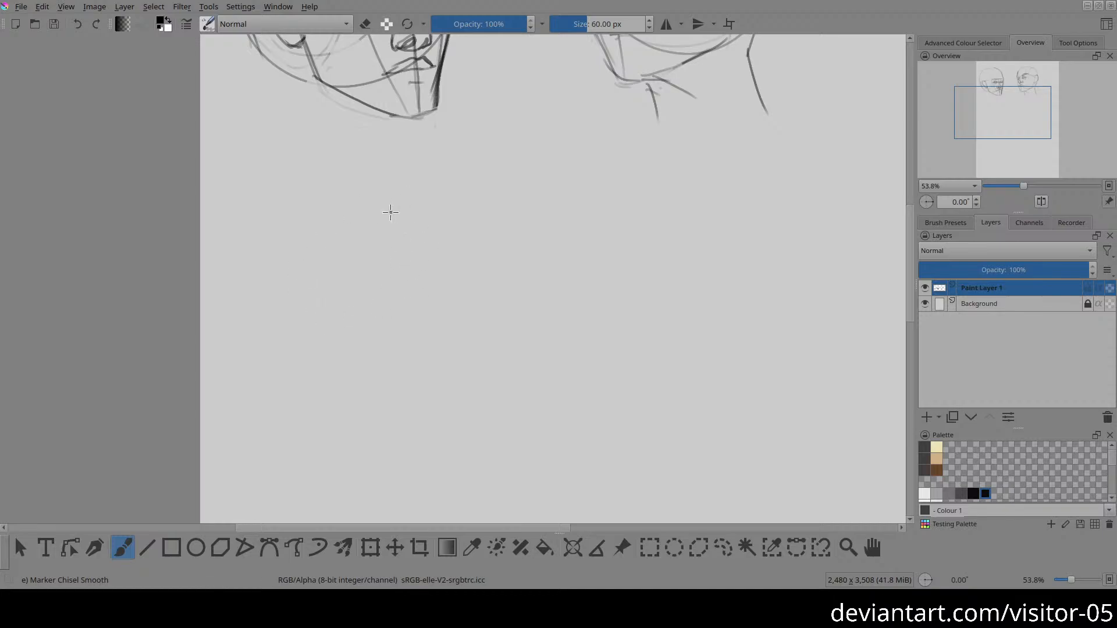
pyautogui.moveTo(400, 339); pyautogui.dragTo(481, 318)
pyautogui.moveTo(425, 166)
pyautogui.mouseDown()
pyautogui.moveTo(500, 332)
pyautogui.moveTo(351, 341)
pyautogui.moveTo(373, 185)
pyautogui.mouseUp()
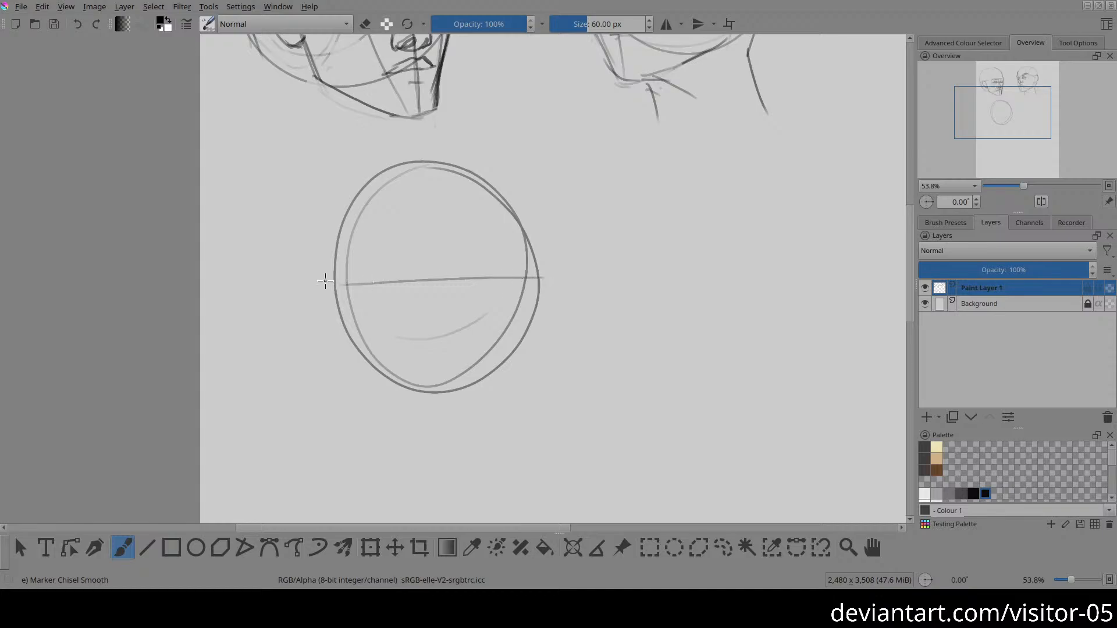
# Step: Rework the third head's brow line into a darker, nearly level stroke and erase the stray upper line
pyautogui.moveTo(337, 286)
pyautogui.mouseDown()
pyautogui.moveTo(559, 279)
pyautogui.moveTo(549, 298)
pyautogui.mouseUp()
pyautogui.moveTo(340, 286); pyautogui.dragTo(541, 279)
pyautogui.press('e')
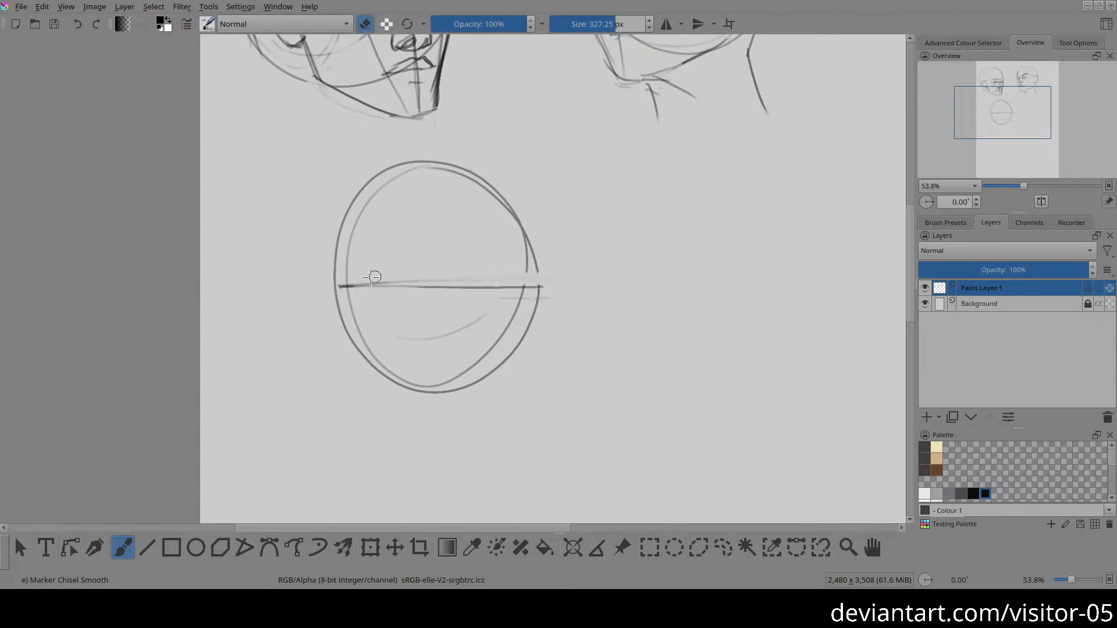
pyautogui.moveTo(372, 277); pyautogui.dragTo(591, 280)
pyautogui.press('e')
pyautogui.moveTo(327, 282); pyautogui.dragTo(566, 285)
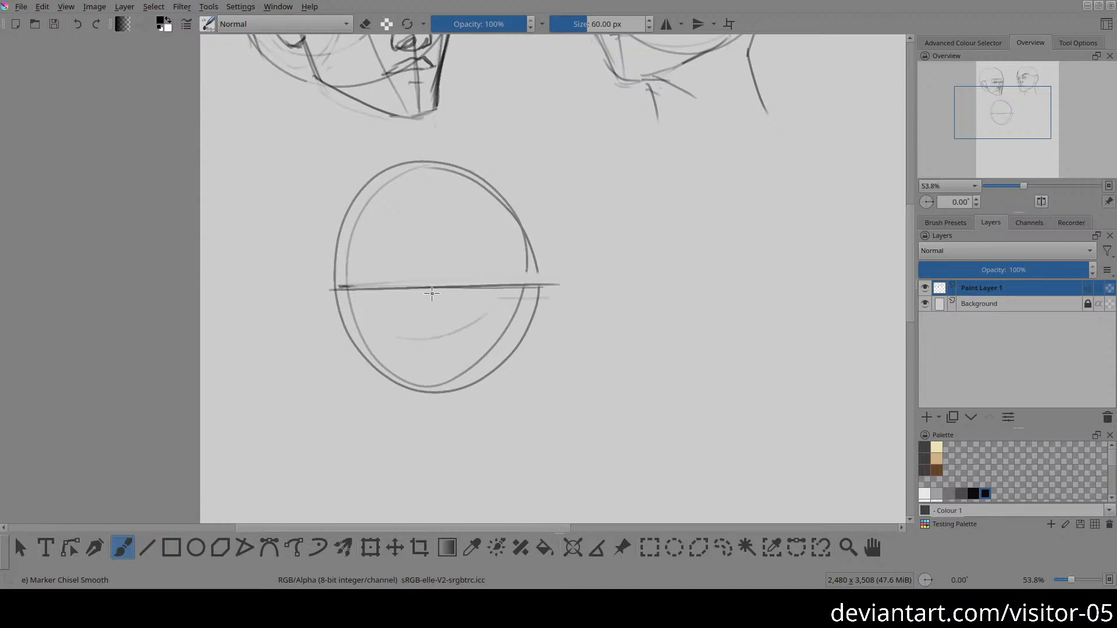
# Step: Draw the third head's vertical centre line from the brow line down past the skull oval, erasing the rejected stroke
pyautogui.moveTo(431, 292)
pyautogui.mouseDown()
pyautogui.moveTo(432, 458)
pyautogui.moveTo(459, 416)
pyautogui.moveTo(457, 345)
pyautogui.moveTo(443, 359)
pyautogui.moveTo(455, 425)
pyautogui.mouseUp()
pyautogui.moveTo(456, 425); pyautogui.dragTo(486, 375)
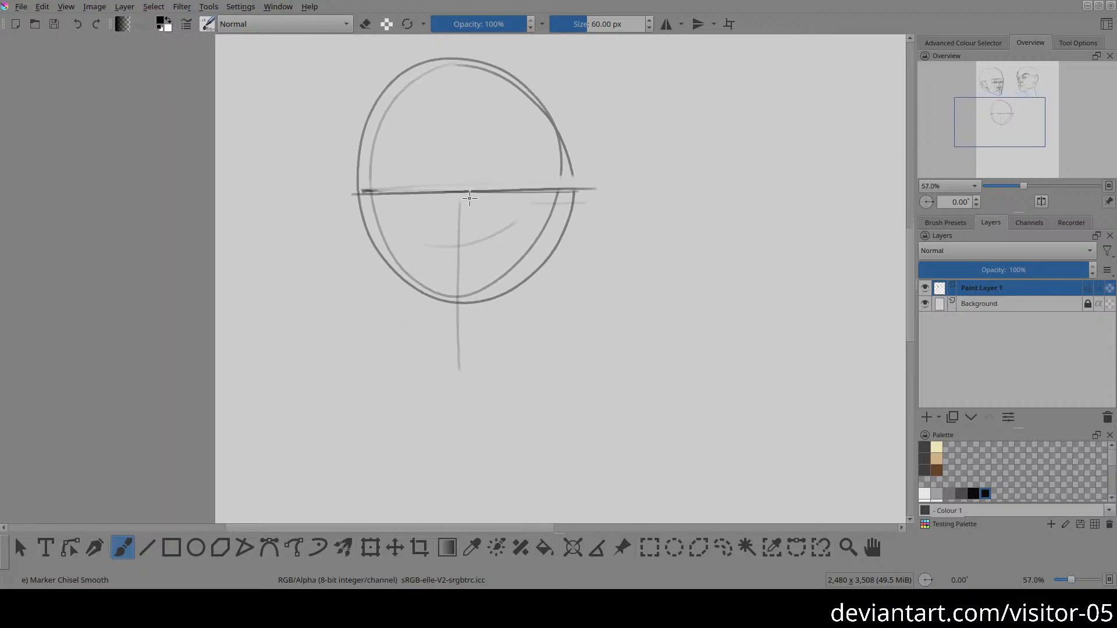
pyautogui.moveTo(464, 190); pyautogui.dragTo(476, 397)
pyautogui.hotkey('ctrl', 'z')
pyautogui.moveTo(465, 195); pyautogui.dragTo(467, 360)
pyautogui.moveTo(463, 202)
pyautogui.mouseDown()
pyautogui.moveTo(472, 397)
pyautogui.moveTo(453, 236)
pyautogui.moveTo(456, 400)
pyautogui.mouseUp()
pyautogui.press('e')
# Step: Trim the lower end of the third head's centre line and mark the chin with short horizontal strokes
pyautogui.press('e')
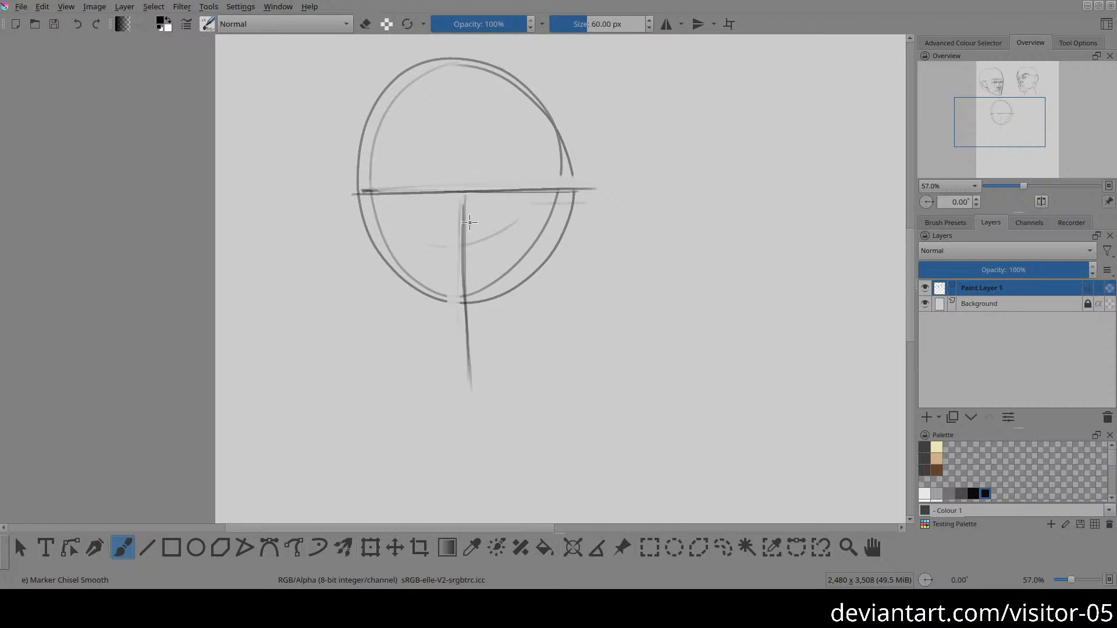
pyautogui.moveTo(463, 195)
pyautogui.mouseDown()
pyautogui.moveTo(456, 394)
pyautogui.moveTo(476, 386)
pyautogui.moveTo(438, 384)
pyautogui.moveTo(498, 378)
pyautogui.moveTo(438, 379)
pyautogui.moveTo(478, 381)
pyautogui.mouseUp()
pyautogui.press('e')
pyautogui.moveTo(442, 345)
pyautogui.mouseDown()
pyautogui.moveTo(460, 370)
pyautogui.moveTo(434, 378)
pyautogui.moveTo(445, 383)
pyautogui.moveTo(486, 385)
pyautogui.moveTo(440, 379)
pyautogui.moveTo(494, 380)
pyautogui.moveTo(442, 377)
pyautogui.moveTo(494, 376)
pyautogui.moveTo(450, 372)
pyautogui.moveTo(487, 369)
pyautogui.mouseUp()
pyautogui.press('e')
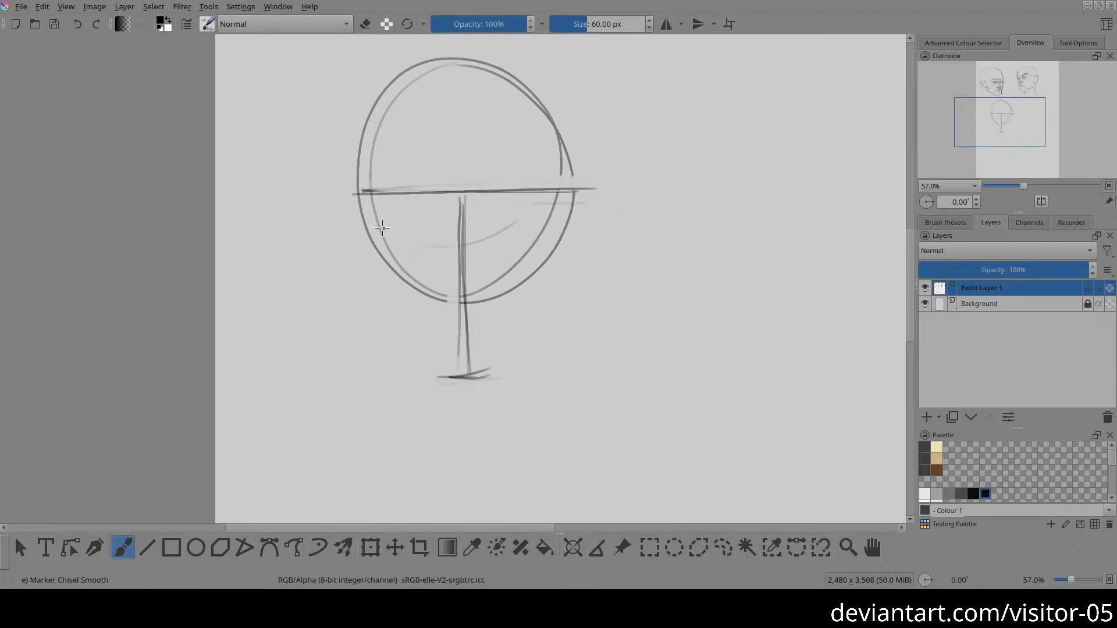
# Step: Draw the third head's eye line beneath the brow line and short slanted temple marks at both ends of the brow
pyautogui.moveTo(371, 225); pyautogui.dragTo(580, 219)
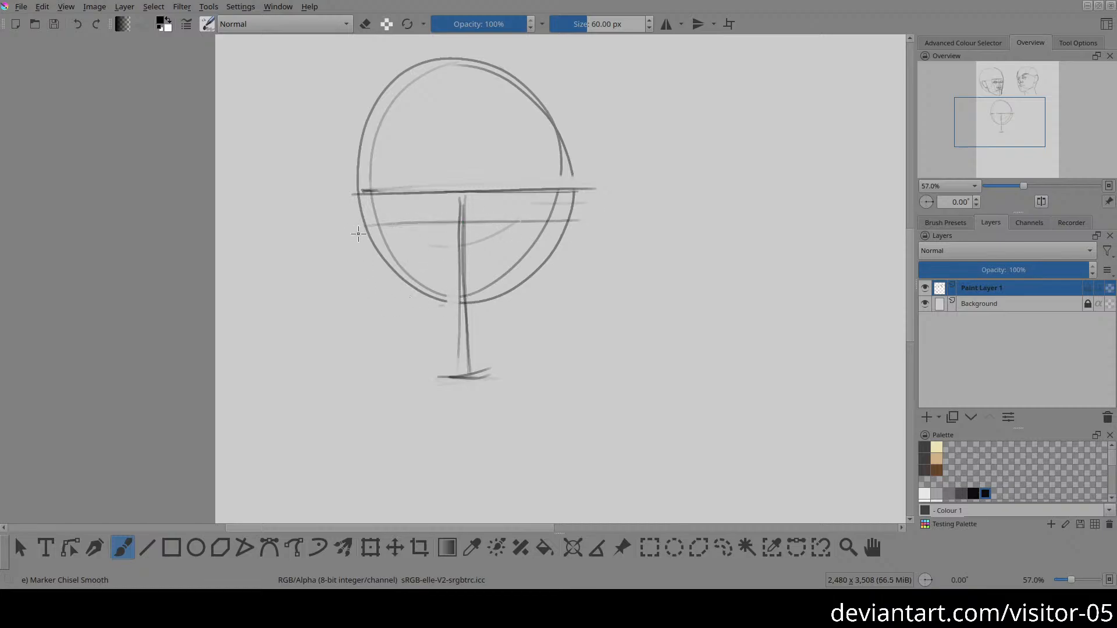
pyautogui.moveTo(378, 189); pyautogui.dragTo(371, 206)
pyautogui.moveTo(560, 188); pyautogui.dragTo(573, 214)
# Step: Draw both sides of the third head's face below the brow and connect the right side to the chin with a jaw line
pyautogui.moveTo(363, 221); pyautogui.dragTo(387, 352)
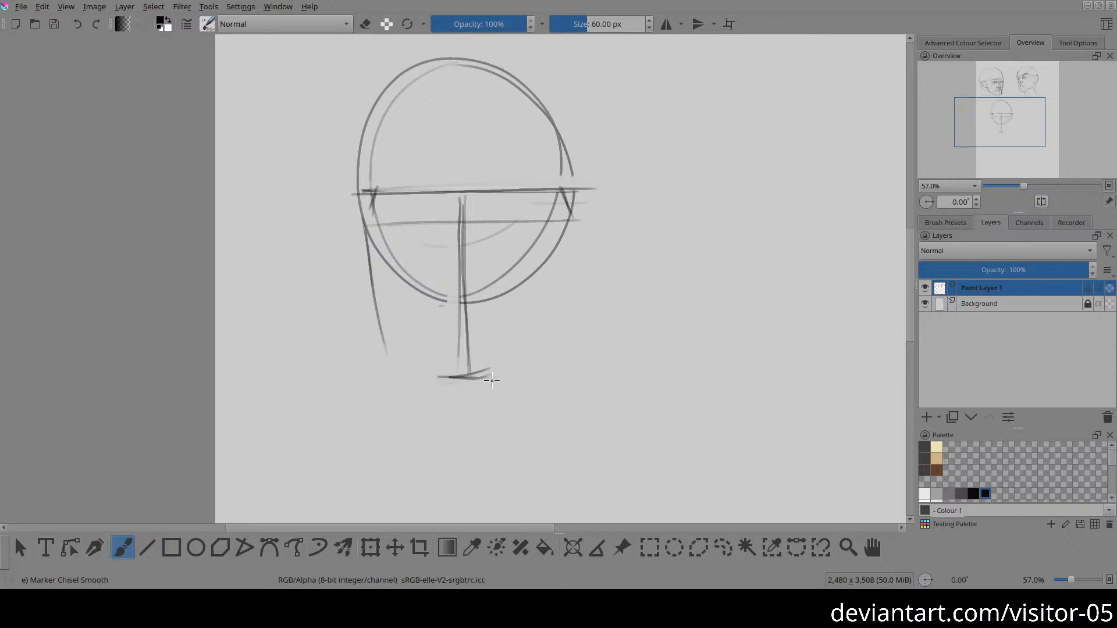
pyautogui.moveTo(572, 205); pyautogui.dragTo(545, 308)
pyautogui.hotkey('ctrl', 'z')
pyautogui.moveTo(571, 202); pyautogui.dragTo(561, 296)
pyautogui.hotkey('ctrl', 'z')
pyautogui.moveTo(568, 192); pyautogui.dragTo(556, 300)
pyautogui.moveTo(571, 197); pyautogui.dragTo(551, 337)
pyautogui.moveTo(469, 377)
pyautogui.mouseDown()
pyautogui.moveTo(554, 316)
pyautogui.moveTo(518, 343)
pyautogui.moveTo(550, 307)
pyautogui.mouseUp()
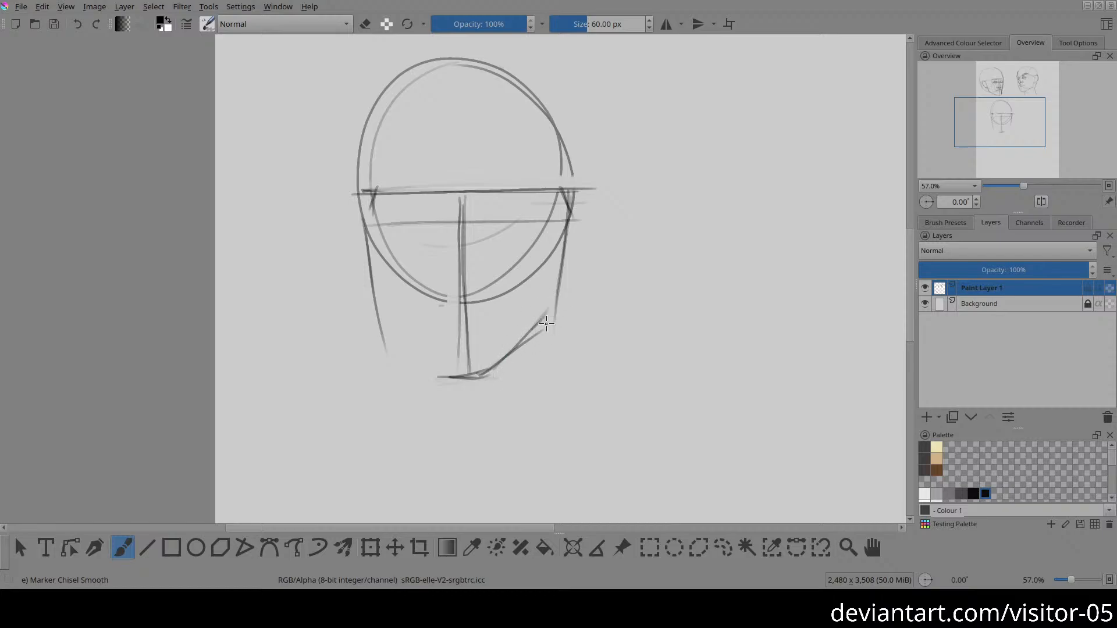
# Step: Draw the third head's left jaw line to the chin and erase the overshooting strokes at both jaw corners
pyautogui.moveTo(378, 307); pyautogui.dragTo(419, 356)
pyautogui.hotkey('ctrl', 'z')
pyautogui.moveTo(377, 309); pyautogui.dragTo(436, 371)
pyautogui.press('e')
pyautogui.moveTo(378, 332); pyautogui.dragTo(384, 350)
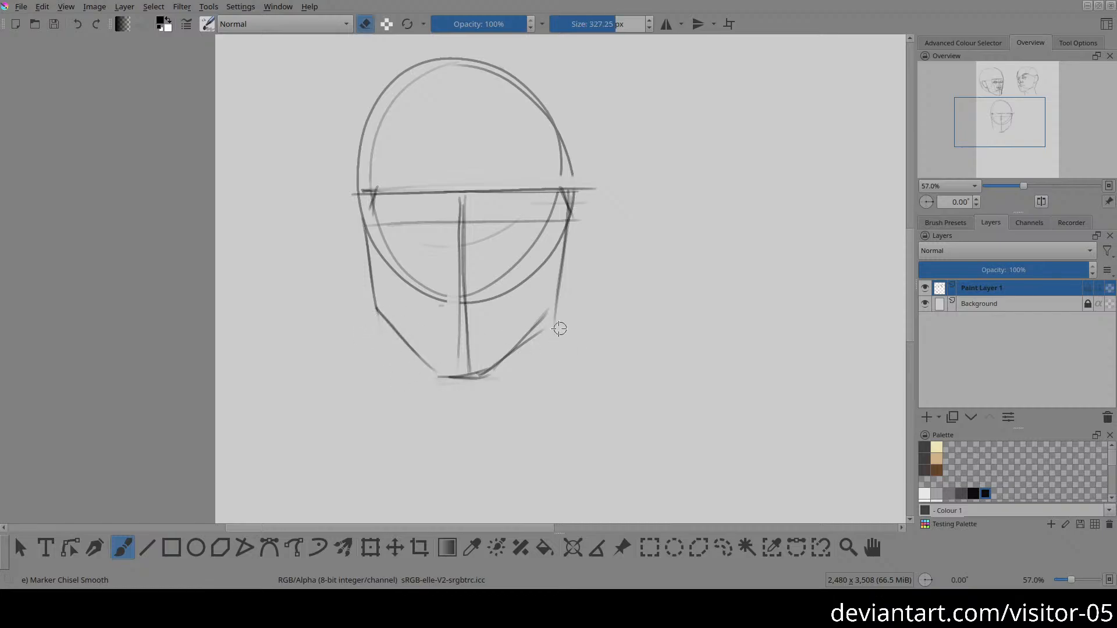
pyautogui.moveTo(558, 326); pyautogui.dragTo(541, 335)
# Step: Sketch the ball of the third head's nose on the centre line and a light bridge line from the brow
pyautogui.scroll(1, 543, 262)
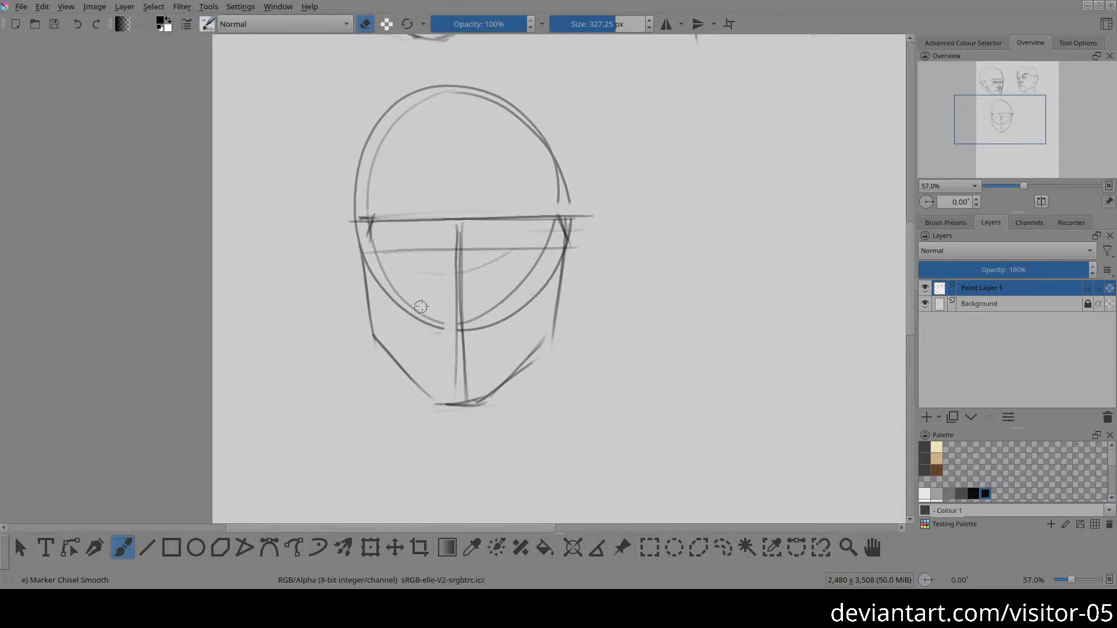
pyautogui.press('e')
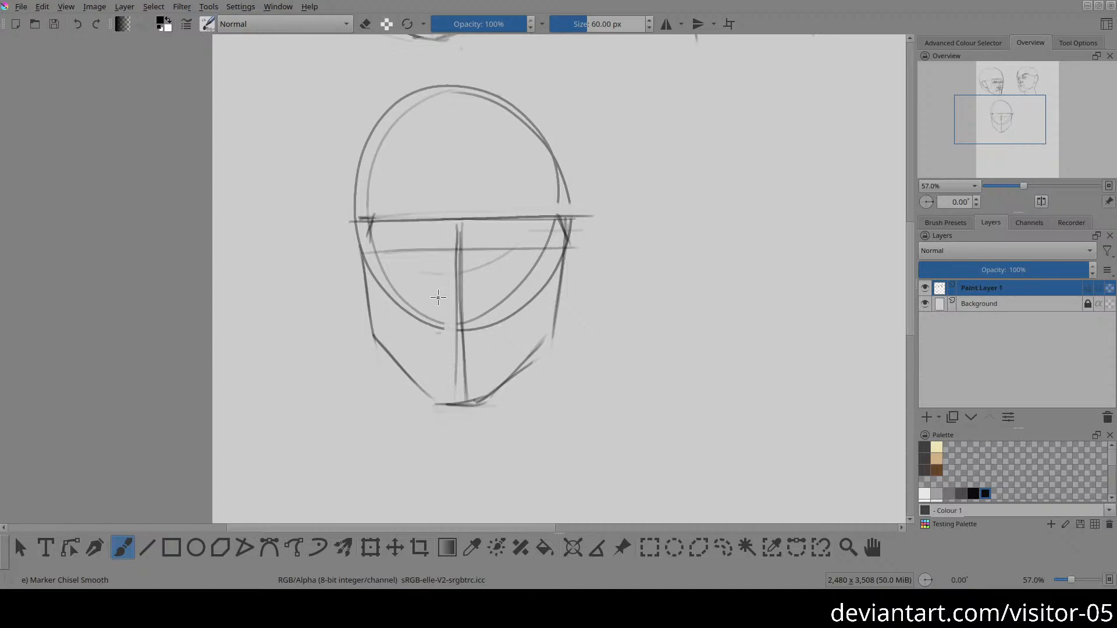
pyautogui.moveTo(455, 322)
pyautogui.mouseDown()
pyautogui.moveTo(471, 324)
pyautogui.moveTo(459, 286)
pyautogui.moveTo(445, 297)
pyautogui.moveTo(472, 301)
pyautogui.moveTo(463, 266)
pyautogui.moveTo(443, 298)
pyautogui.mouseUp()
pyautogui.moveTo(439, 220); pyautogui.dragTo(431, 274)
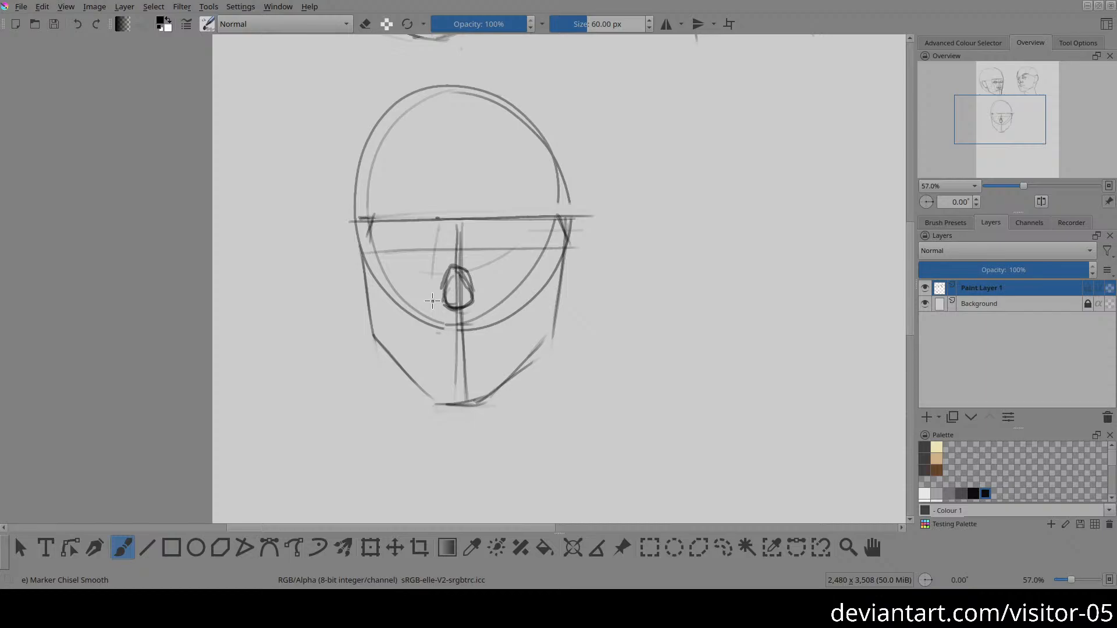
# Step: Add nostril wings to both sides of the third head's nose and fade the upper part of the nose ball
pyautogui.moveTo(446, 300); pyautogui.dragTo(433, 302)
pyautogui.moveTo(472, 289); pyautogui.dragTo(489, 299)
pyautogui.moveTo(436, 305); pyautogui.dragTo(419, 300)
pyautogui.hotkey('ctrl', 'z')
pyautogui.press('e')
pyautogui.moveTo(450, 269)
pyautogui.mouseDown()
pyautogui.moveTo(468, 280)
pyautogui.moveTo(449, 288)
pyautogui.moveTo(466, 263)
pyautogui.mouseUp()
pyautogui.press('e')
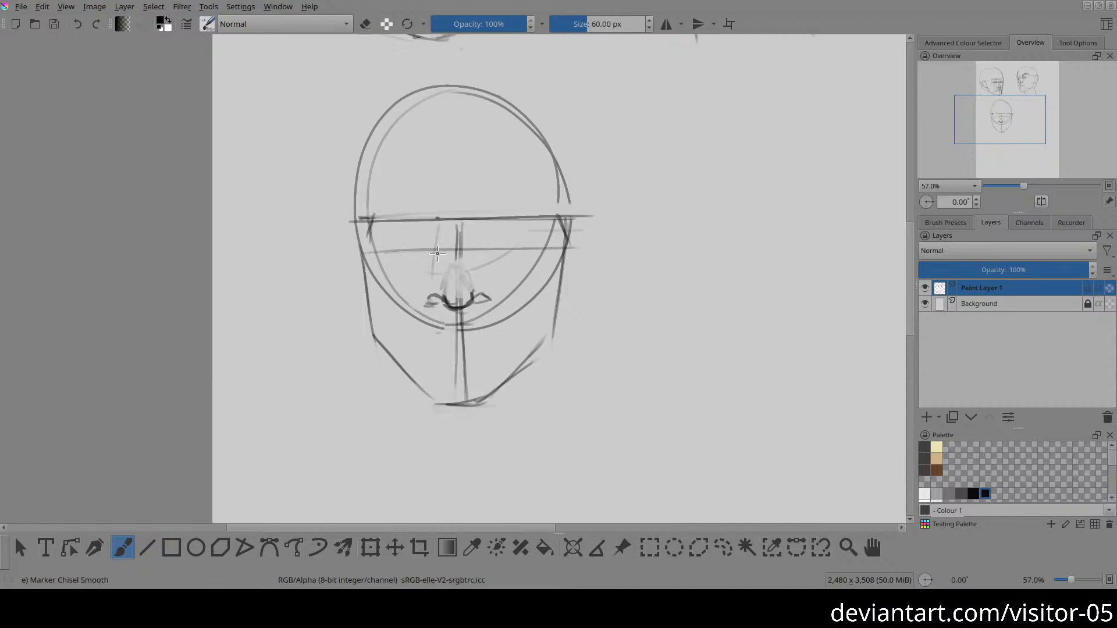
# Step: Draw the side planes of the third head's nose from near the brow to the nostrils and clean the lines under the nose
pyautogui.moveTo(441, 227); pyautogui.dragTo(424, 283)
pyautogui.hotkey('ctrl', 'z')
pyautogui.moveTo(437, 240); pyautogui.dragTo(424, 287)
pyautogui.moveTo(473, 245); pyautogui.dragTo(492, 284)
pyautogui.hotkey('ctrl', 'z')
pyautogui.moveTo(474, 243); pyautogui.dragTo(492, 285)
pyautogui.moveTo(482, 277); pyautogui.dragTo(496, 303)
pyautogui.press('e')
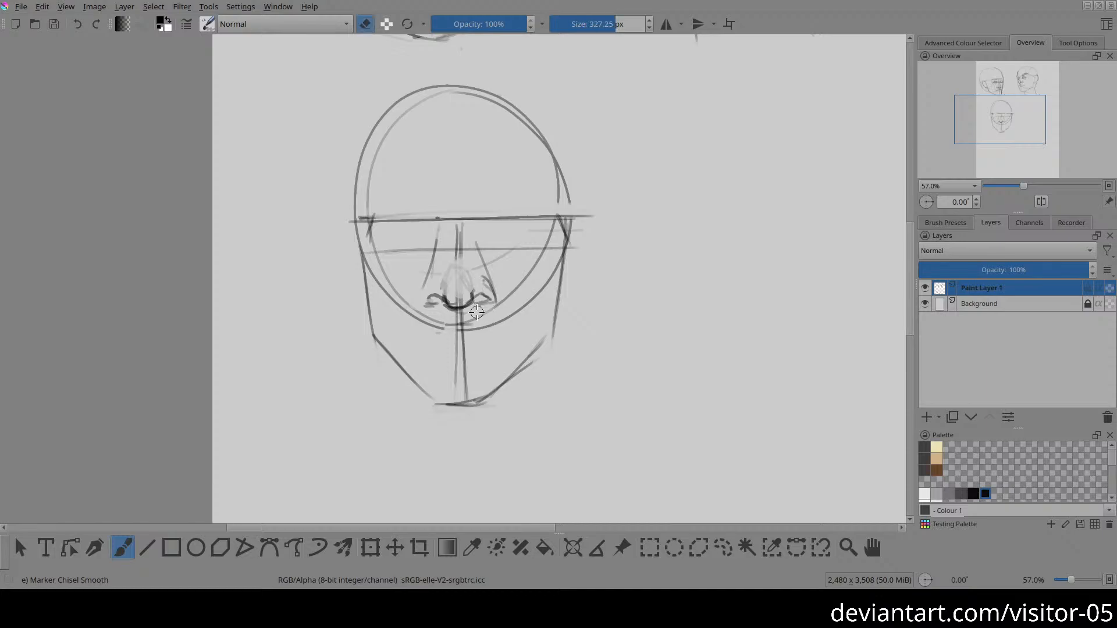
pyautogui.press('e')
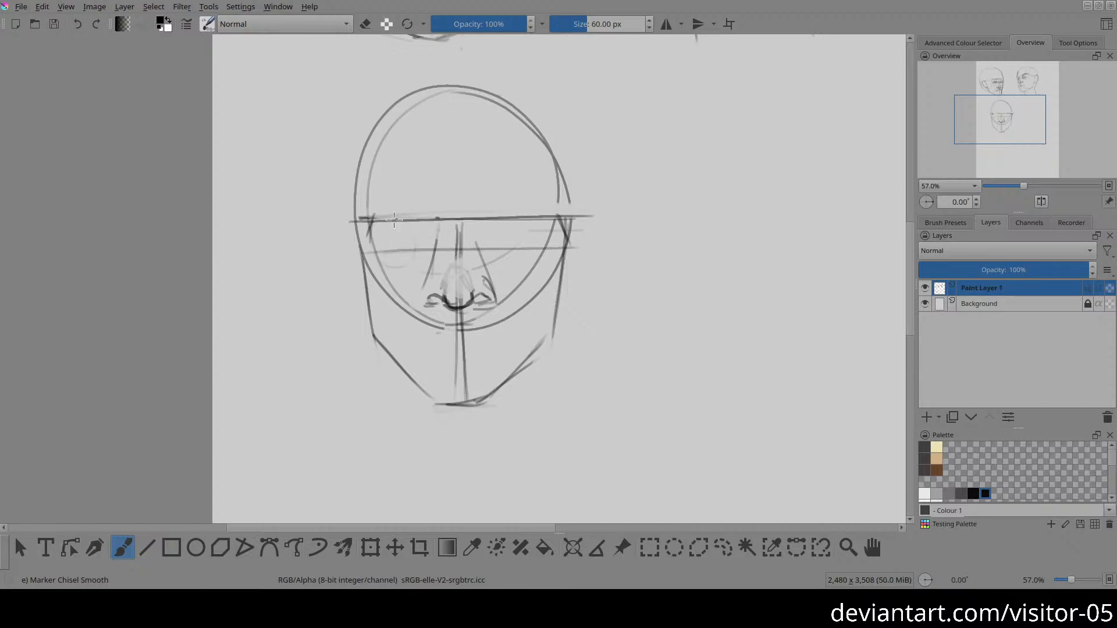
# Step: Draw two eyeball circles on the third head's eye line, one on each side of the nose
pyautogui.moveTo(421, 246); pyautogui.dragTo(393, 271)
pyautogui.hotkey('ctrl', 'z')
pyautogui.moveTo(416, 223)
pyautogui.mouseDown()
pyautogui.moveTo(389, 231)
pyautogui.moveTo(411, 272)
pyautogui.moveTo(422, 231)
pyautogui.mouseUp()
pyautogui.moveTo(498, 233)
pyautogui.mouseDown()
pyautogui.moveTo(528, 268)
pyautogui.moveTo(528, 222)
pyautogui.moveTo(491, 240)
pyautogui.moveTo(537, 258)
pyautogui.mouseUp()
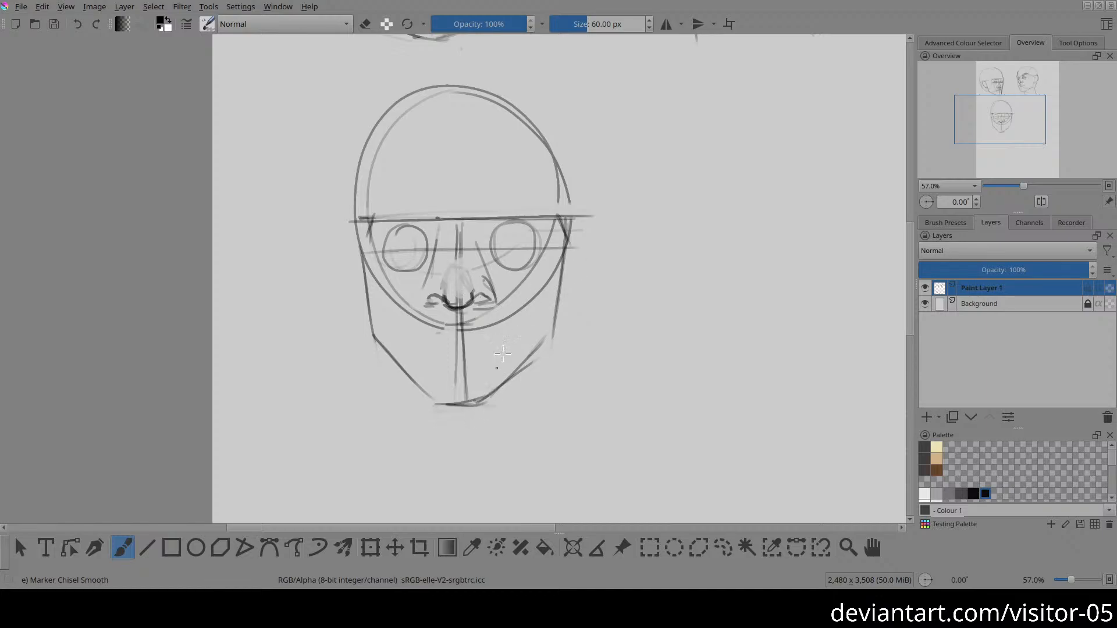
# Step: Draw the third head's cheek plane lines from the outer brow toward the chin and add an ear on each side
pyautogui.moveTo(486, 386); pyautogui.dragTo(557, 222)
pyautogui.moveTo(370, 231); pyautogui.dragTo(407, 328)
pyautogui.moveTo(376, 243); pyautogui.dragTo(417, 352)
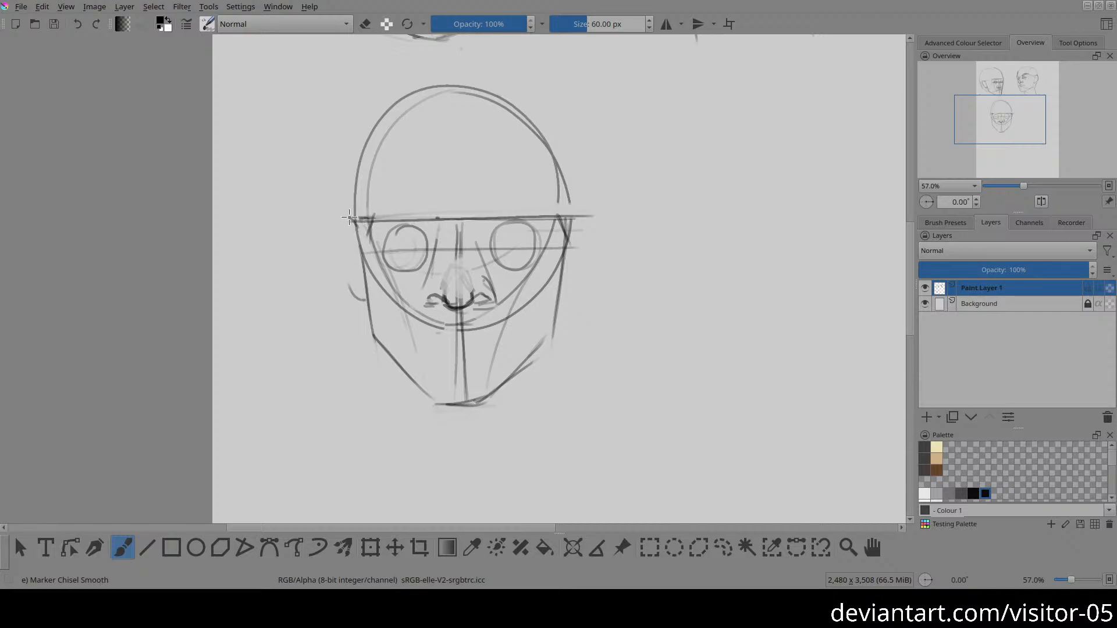
pyautogui.moveTo(349, 217); pyautogui.dragTo(353, 291)
pyautogui.moveTo(567, 221)
pyautogui.mouseDown()
pyautogui.moveTo(582, 209)
pyautogui.moveTo(577, 270)
pyautogui.moveTo(562, 296)
pyautogui.mouseUp()
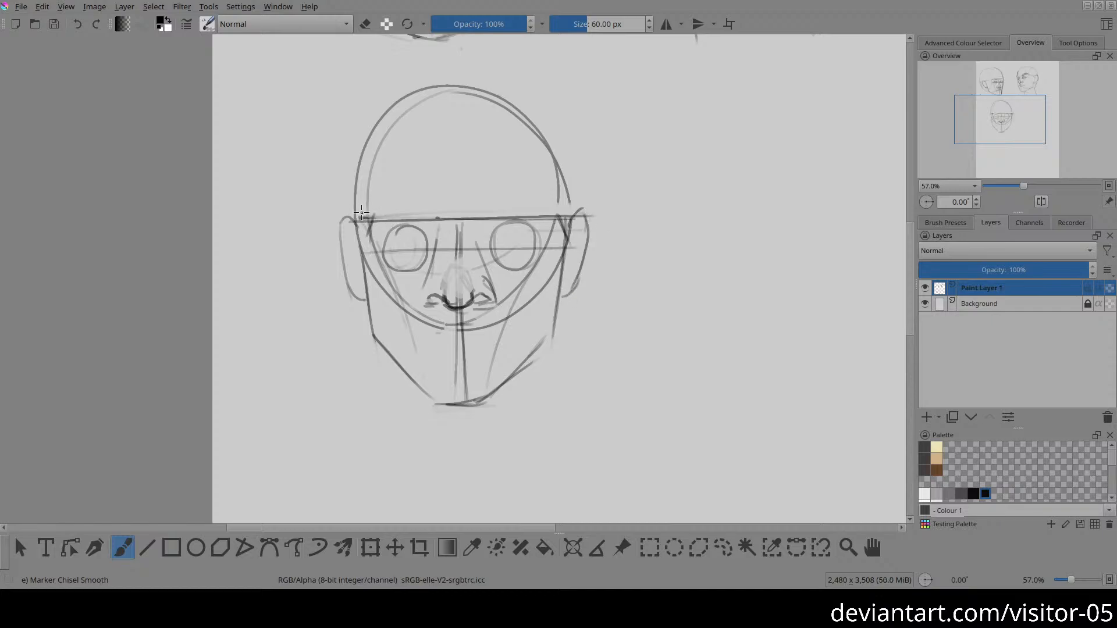
# Step: Restate the third head's skull contour at the left temple
pyautogui.moveTo(377, 116)
pyautogui.mouseDown()
pyautogui.moveTo(364, 187)
pyautogui.moveTo(365, 165)
pyautogui.moveTo(490, 91)
pyautogui.mouseUp()
pyautogui.hotkey('ctrl', 'z')
pyautogui.moveTo(379, 130)
pyautogui.mouseDown()
pyautogui.moveTo(382, 233)
pyautogui.moveTo(445, 138)
pyautogui.mouseUp()
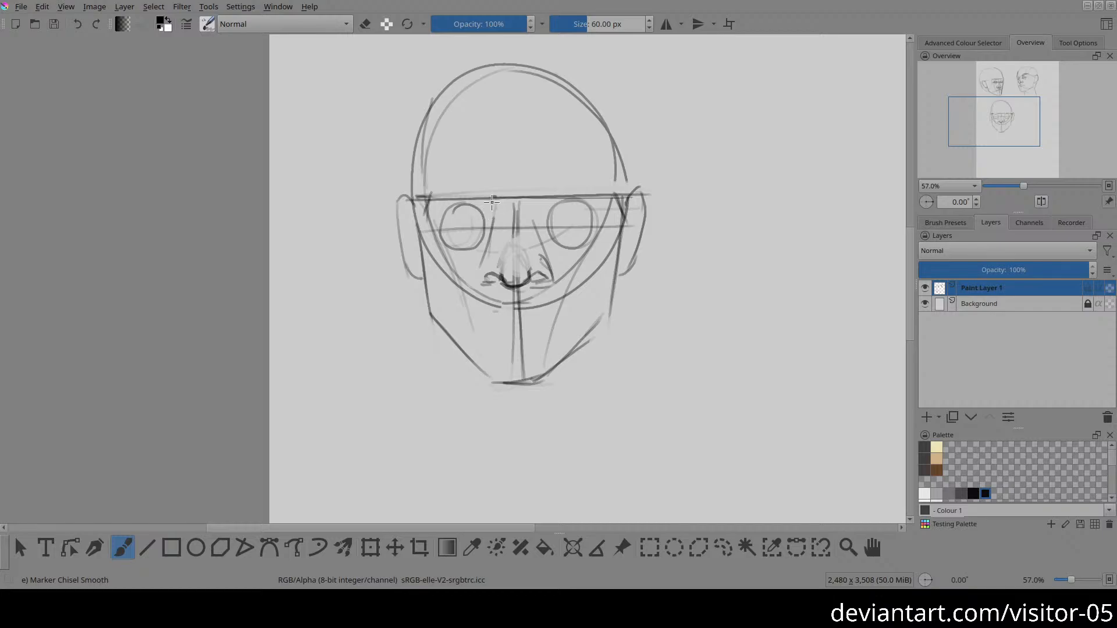
# Step: Draw a wedge between the third head's eyes at the nose root and a curved hairline across the upper skull
pyautogui.moveTo(491, 196)
pyautogui.mouseDown()
pyautogui.moveTo(521, 242)
pyautogui.moveTo(546, 213)
pyautogui.moveTo(537, 198)
pyautogui.moveTo(523, 233)
pyautogui.mouseUp()
pyautogui.moveTo(429, 109); pyautogui.dragTo(627, 110)
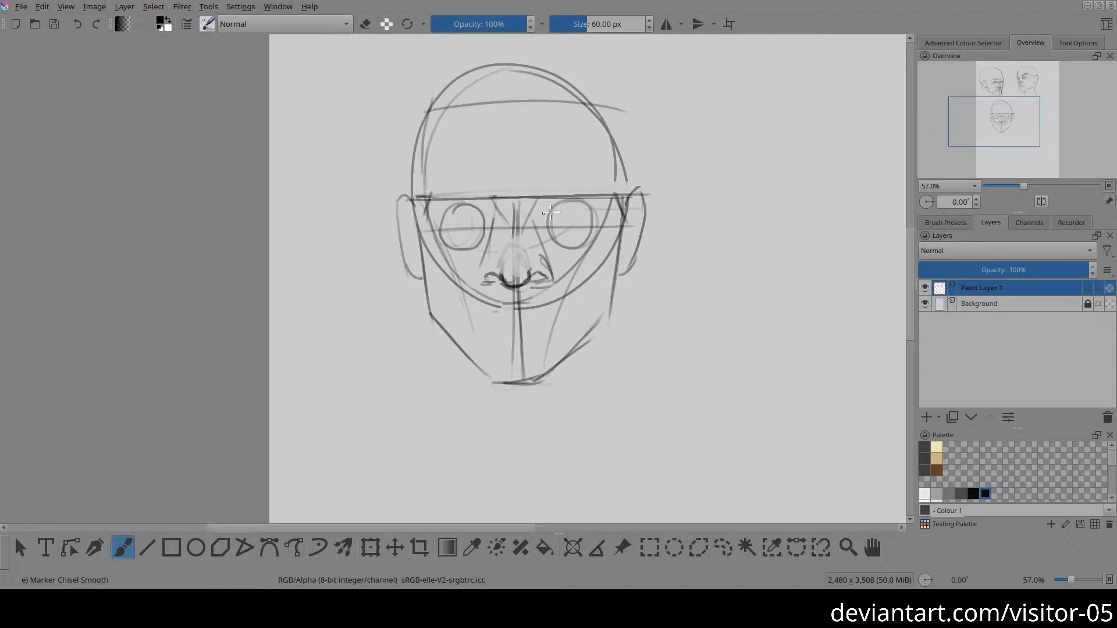
# Step: Sketch an oval on the third head's forehead between hairline and brow line and fade the overlapping hairline
pyautogui.moveTo(474, 196)
pyautogui.mouseDown()
pyautogui.moveTo(566, 185)
pyautogui.moveTo(574, 106)
pyautogui.moveTo(460, 107)
pyautogui.moveTo(446, 173)
pyautogui.moveTo(553, 190)
pyautogui.moveTo(574, 125)
pyautogui.moveTo(462, 109)
pyautogui.moveTo(465, 185)
pyautogui.moveTo(586, 168)
pyautogui.moveTo(509, 104)
pyautogui.moveTo(466, 196)
pyautogui.moveTo(467, 150)
pyautogui.moveTo(454, 133)
pyautogui.moveTo(482, 107)
pyautogui.mouseUp()
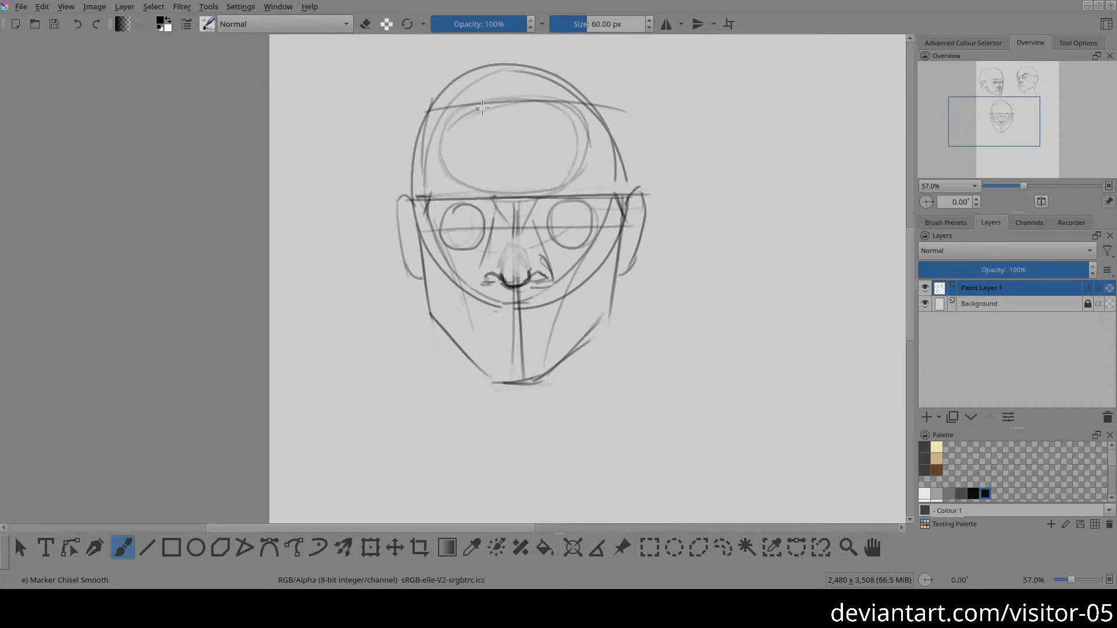
pyautogui.press('e')
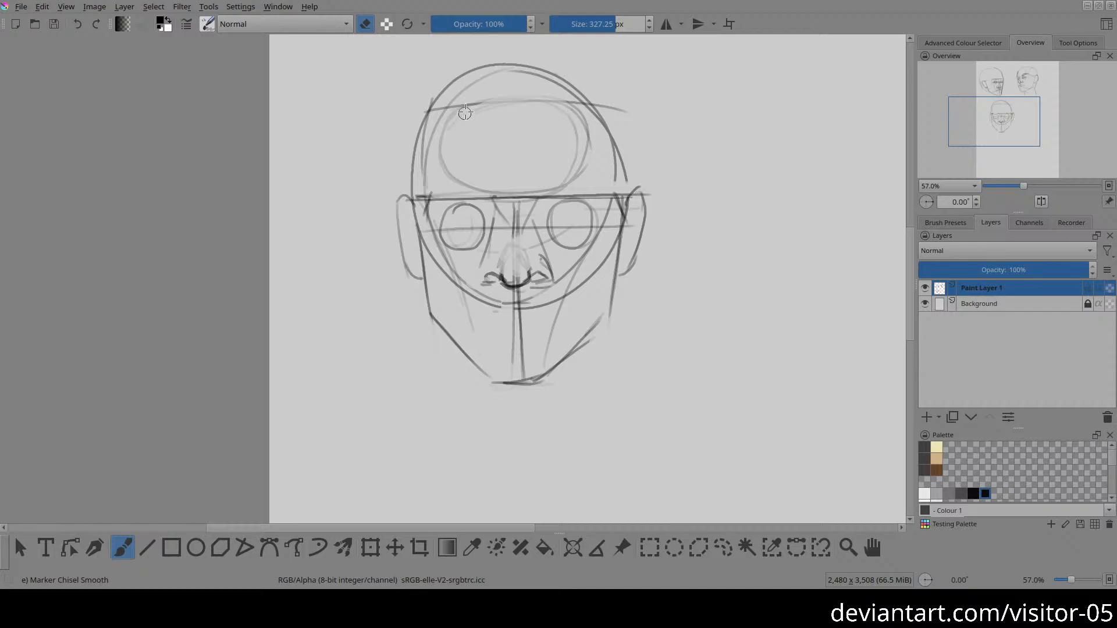
pyautogui.press('e')
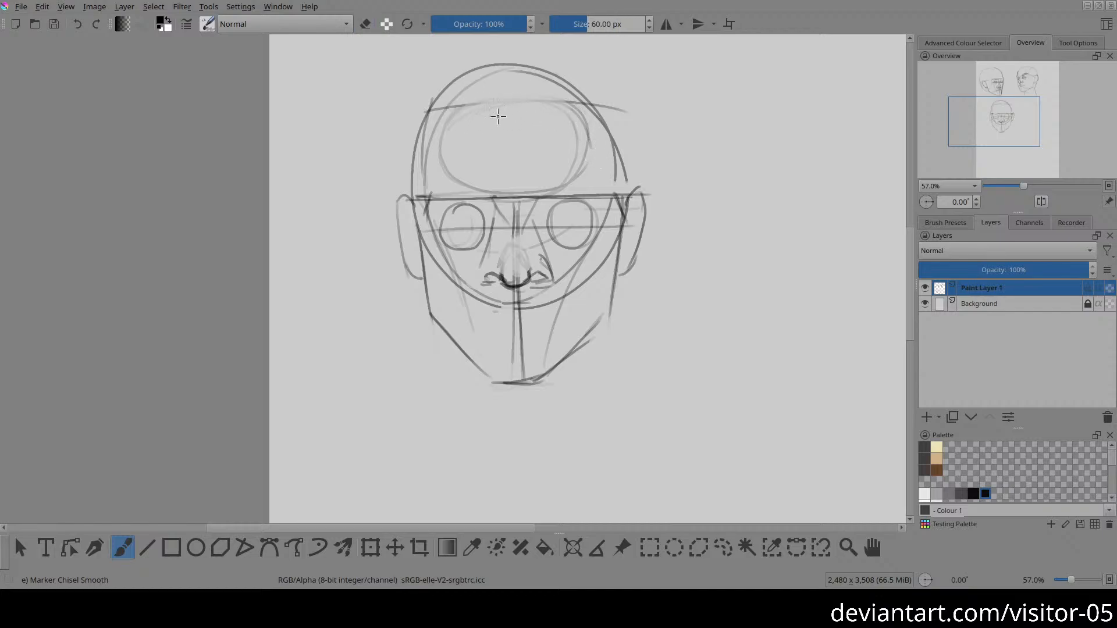
pyautogui.moveTo(453, 127); pyautogui.dragTo(567, 104)
# Step: Draw darker side contours for the third head's forehead from the hairline down to the brow line on both sides
pyautogui.moveTo(424, 107)
pyautogui.mouseDown()
pyautogui.moveTo(420, 214)
pyautogui.moveTo(409, 196)
pyautogui.moveTo(414, 89)
pyautogui.mouseUp()
pyautogui.hotkey('ctrl', 'z')
pyautogui.hotkey('ctrl', 'z')
pyautogui.press('e')
pyautogui.moveTo(415, 111)
pyautogui.mouseDown()
pyautogui.moveTo(421, 192)
pyautogui.moveTo(428, 119)
pyautogui.moveTo(415, 208)
pyautogui.mouseUp()
pyautogui.press('e')
pyautogui.hotkey('ctrl', 'z')
pyautogui.moveTo(425, 110); pyautogui.dragTo(415, 202)
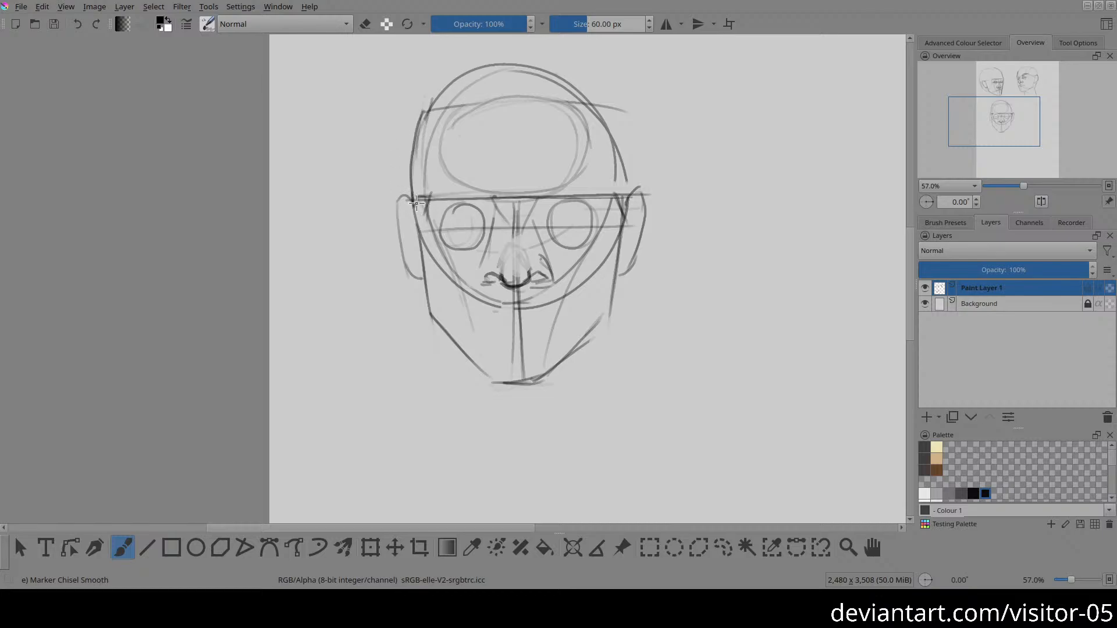
pyautogui.moveTo(612, 106); pyautogui.dragTo(623, 202)
# Step: Redraw the third head's crown as a flatter contour joining the forehead sides and erase the old skull outline inside it
pyautogui.moveTo(588, 120); pyautogui.dragTo(481, 180)
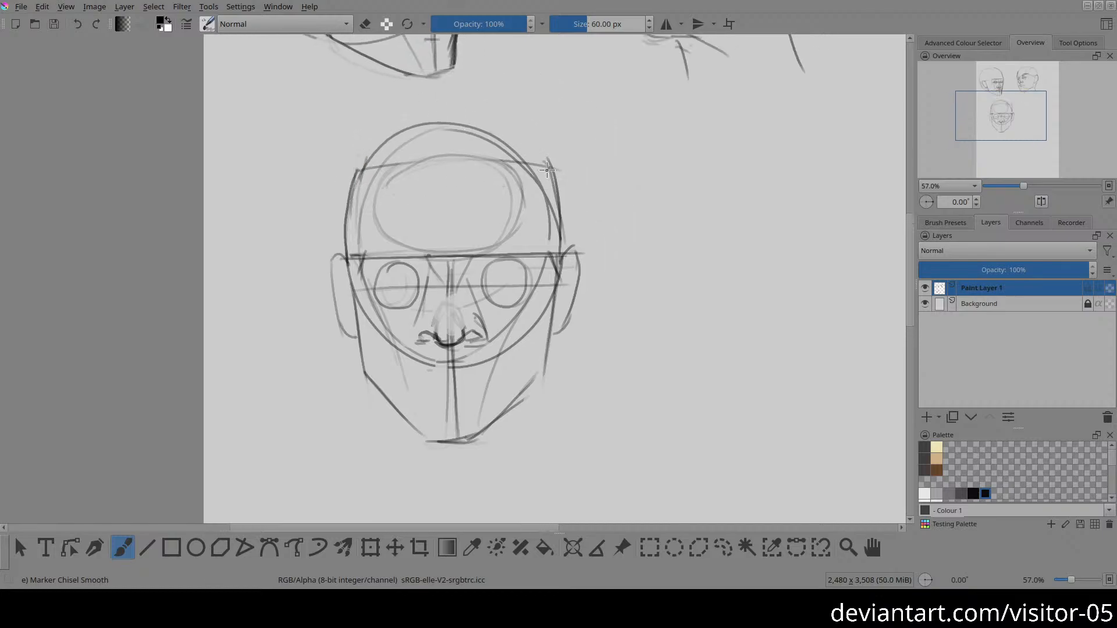
pyautogui.moveTo(553, 177)
pyautogui.mouseDown()
pyautogui.moveTo(514, 137)
pyautogui.moveTo(356, 175)
pyautogui.moveTo(559, 175)
pyautogui.moveTo(448, 116)
pyautogui.moveTo(391, 125)
pyautogui.mouseUp()
pyautogui.press('e')
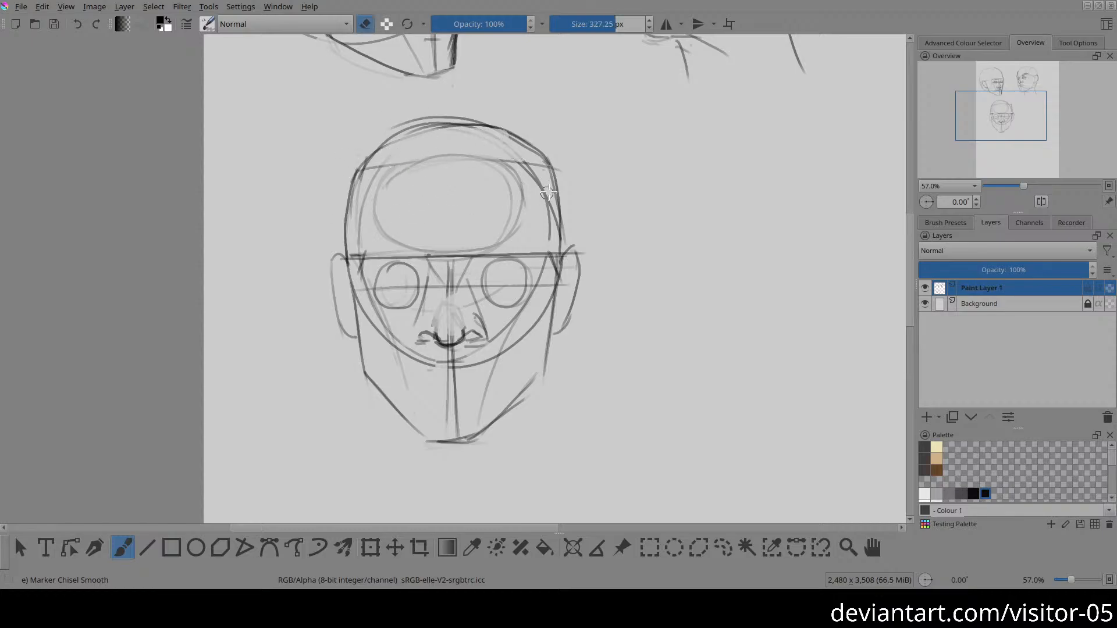
pyautogui.moveTo(541, 203); pyautogui.dragTo(531, 180)
pyautogui.press('e')
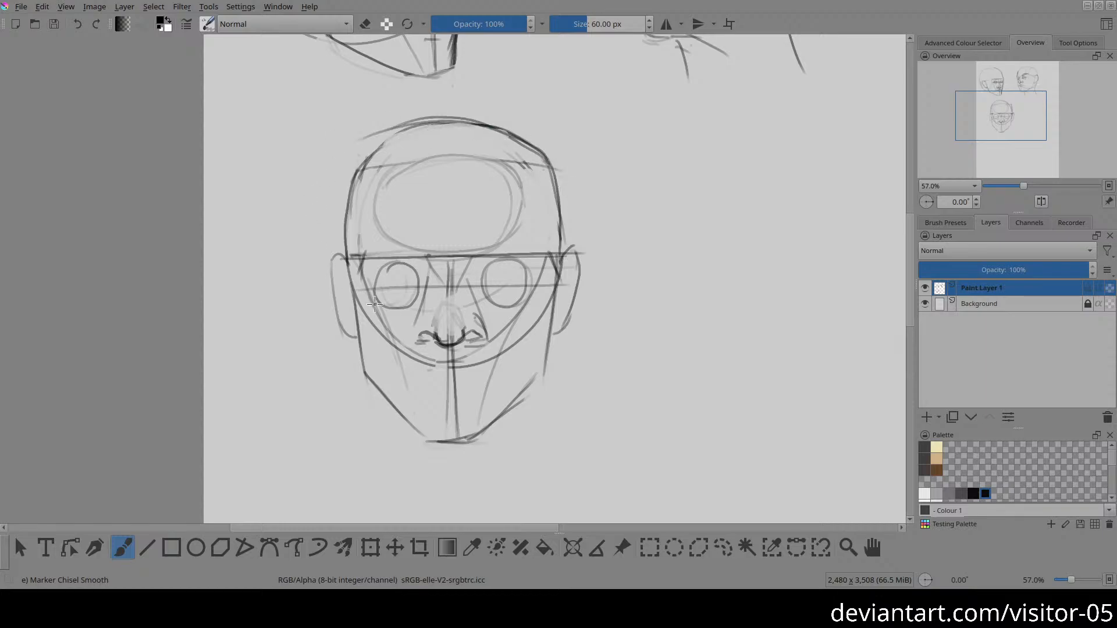
# Step: Erase the third head's lower centre lines and redraw one vertical centre line from the nose to the chin
pyautogui.moveTo(459, 369); pyautogui.dragTo(442, 297)
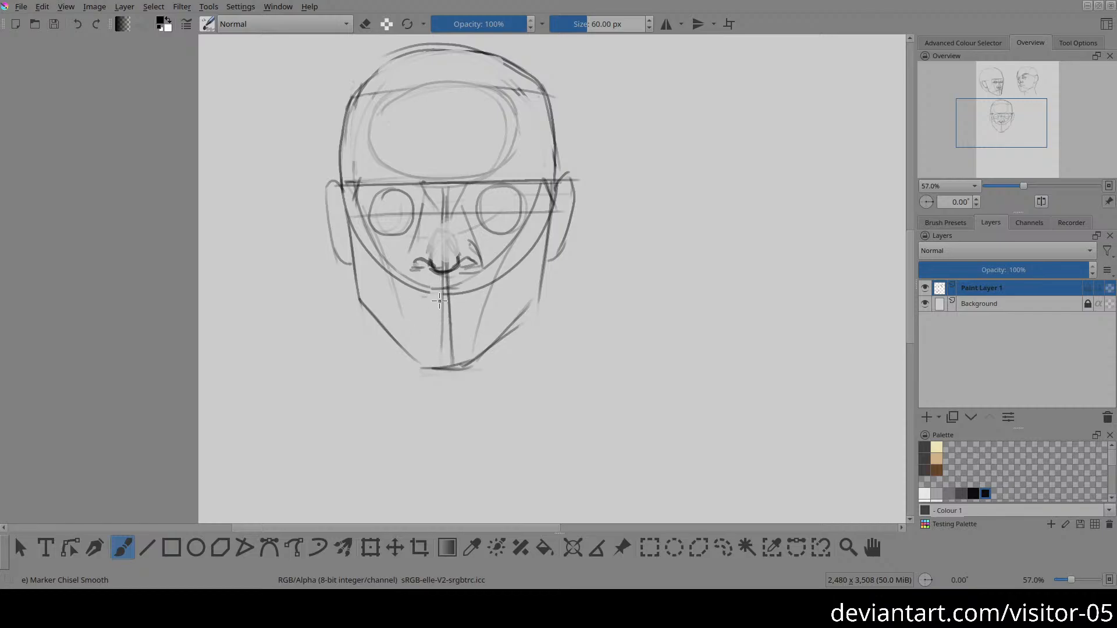
pyautogui.press('e')
pyautogui.press('e')
pyautogui.moveTo(441, 272); pyautogui.dragTo(442, 377)
pyautogui.press('ctrl')
# Step: Draw the third head's mouth line and lower lip below the nose, and shade a full upper lip above them
pyautogui.moveTo(405, 314); pyautogui.dragTo(414, 311)
pyautogui.moveTo(415, 313)
pyautogui.mouseDown()
pyautogui.moveTo(481, 310)
pyautogui.moveTo(413, 316)
pyautogui.mouseUp()
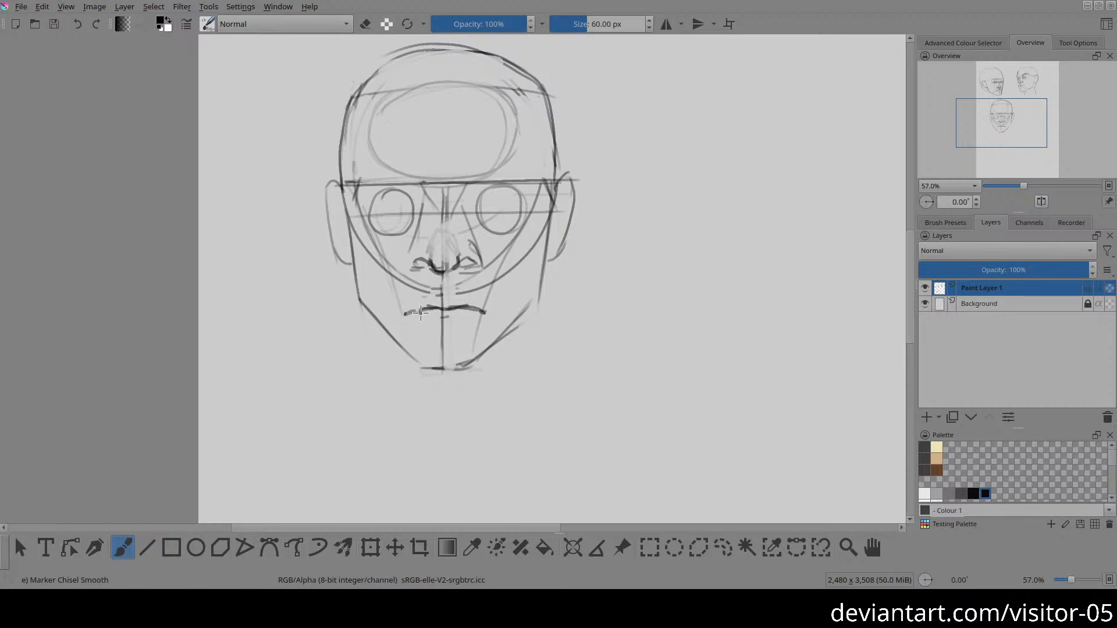
pyautogui.moveTo(429, 318)
pyautogui.mouseDown()
pyautogui.moveTo(476, 311)
pyautogui.moveTo(428, 319)
pyautogui.mouseUp()
pyautogui.press('e')
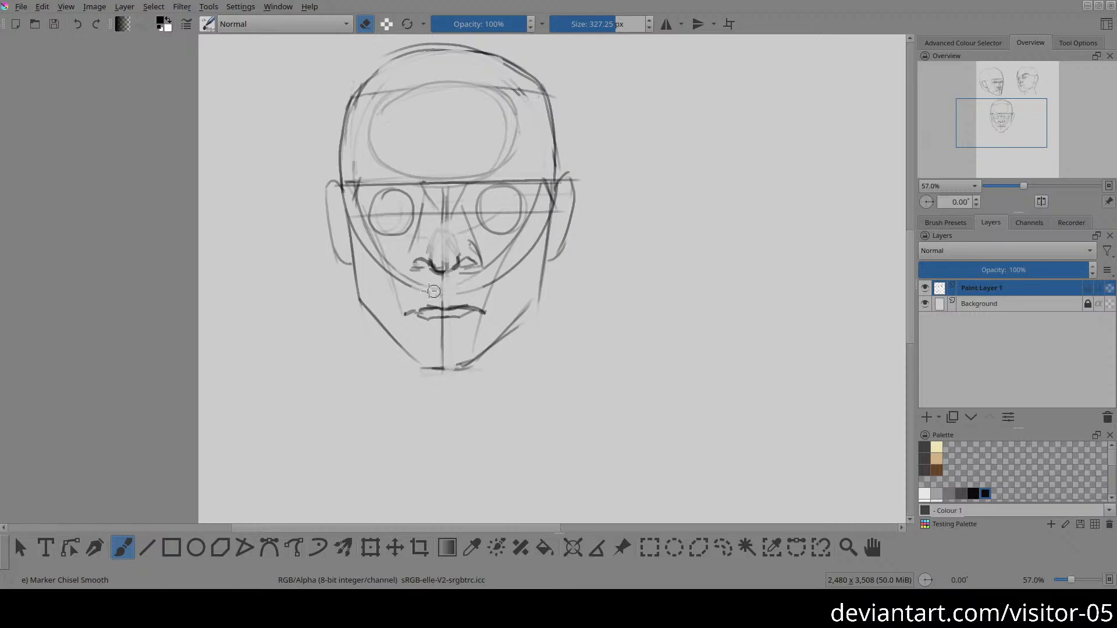
pyautogui.press('e')
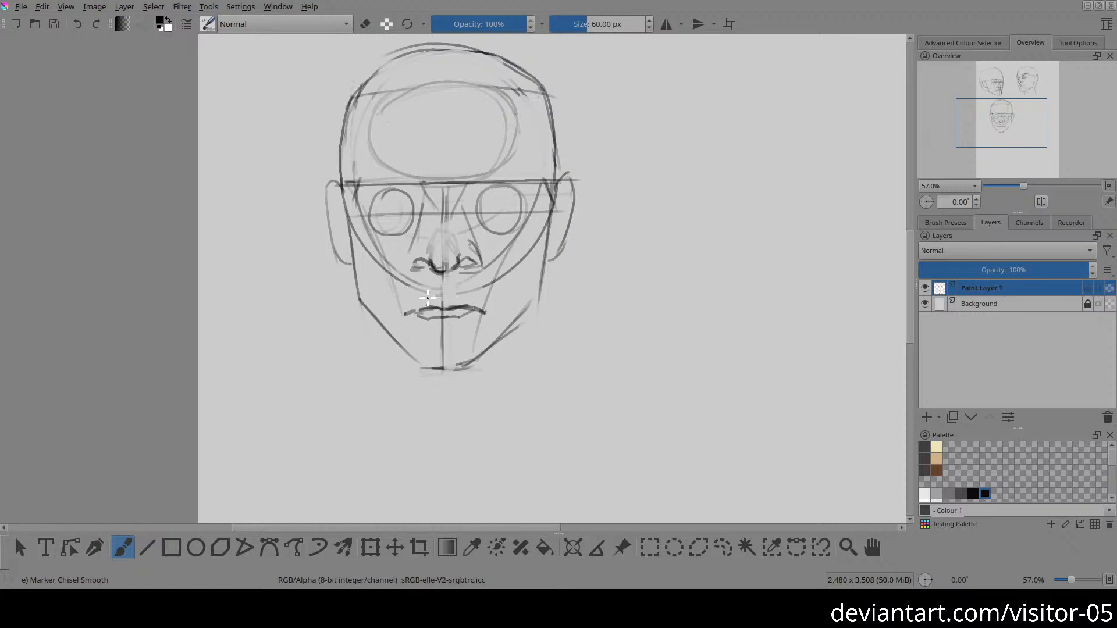
pyautogui.moveTo(425, 292)
pyautogui.mouseDown()
pyautogui.moveTo(453, 295)
pyautogui.moveTo(427, 292)
pyautogui.moveTo(400, 315)
pyautogui.moveTo(463, 290)
pyautogui.moveTo(444, 291)
pyautogui.moveTo(469, 306)
pyautogui.moveTo(440, 294)
pyautogui.moveTo(487, 310)
pyautogui.moveTo(431, 292)
pyautogui.moveTo(407, 304)
pyautogui.moveTo(469, 295)
pyautogui.moveTo(464, 305)
pyautogui.moveTo(483, 304)
pyautogui.moveTo(448, 299)
pyautogui.mouseUp()
# Step: Mark the hollow below the third head's lower lip and redraw the chin as a curved contour, erasing the old strokes beneath it
pyautogui.moveTo(447, 341)
pyautogui.mouseDown()
pyautogui.moveTo(413, 360)
pyautogui.moveTo(445, 367)
pyautogui.moveTo(419, 363)
pyautogui.moveTo(477, 354)
pyautogui.moveTo(417, 362)
pyautogui.moveTo(482, 355)
pyautogui.mouseUp()
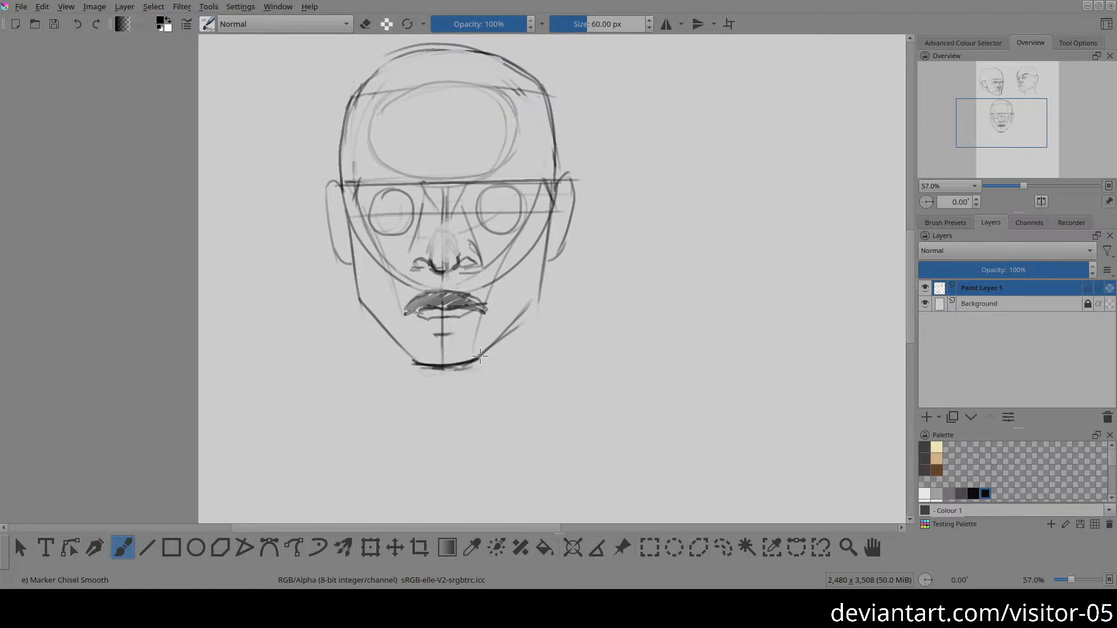
pyautogui.press('e')
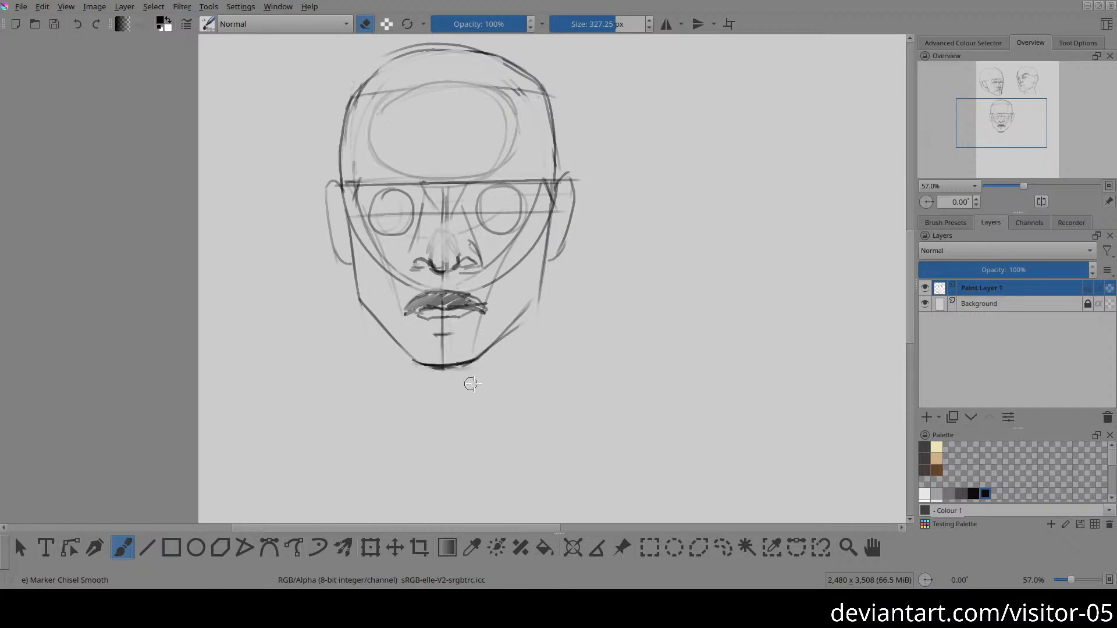
pyautogui.moveTo(460, 374); pyautogui.dragTo(398, 369)
pyautogui.moveTo(398, 369); pyautogui.dragTo(490, 366)
pyautogui.press('e')
pyautogui.moveTo(398, 351)
pyautogui.mouseDown()
pyautogui.moveTo(435, 365)
pyautogui.moveTo(411, 363)
pyautogui.moveTo(474, 365)
pyautogui.moveTo(413, 362)
pyautogui.moveTo(492, 354)
pyautogui.moveTo(455, 364)
pyautogui.moveTo(497, 349)
pyautogui.mouseUp()
pyautogui.hotkey('ctrl', 'z')
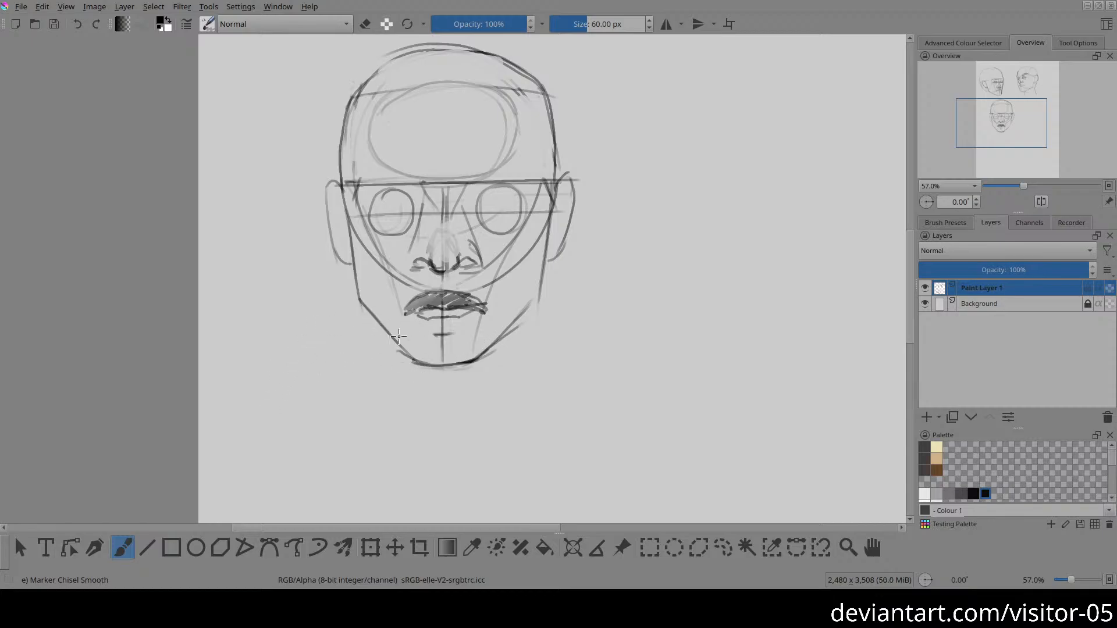
pyautogui.moveTo(434, 334); pyautogui.dragTo(453, 333)
# Step: Draw slanted cheek lines from the third head's outer brow ends down to the mouth corners and trim the lip's edge
pyautogui.moveTo(417, 263); pyautogui.dragTo(428, 327)
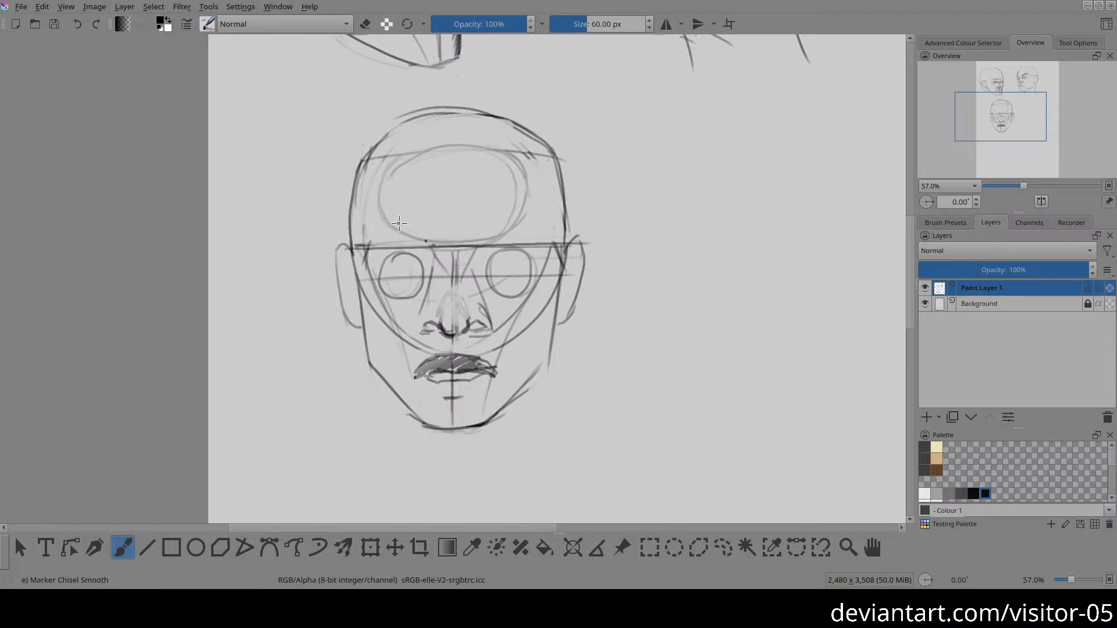
pyautogui.moveTo(380, 221); pyautogui.dragTo(417, 233)
pyautogui.hotkey('ctrl', 'z')
pyautogui.press('e')
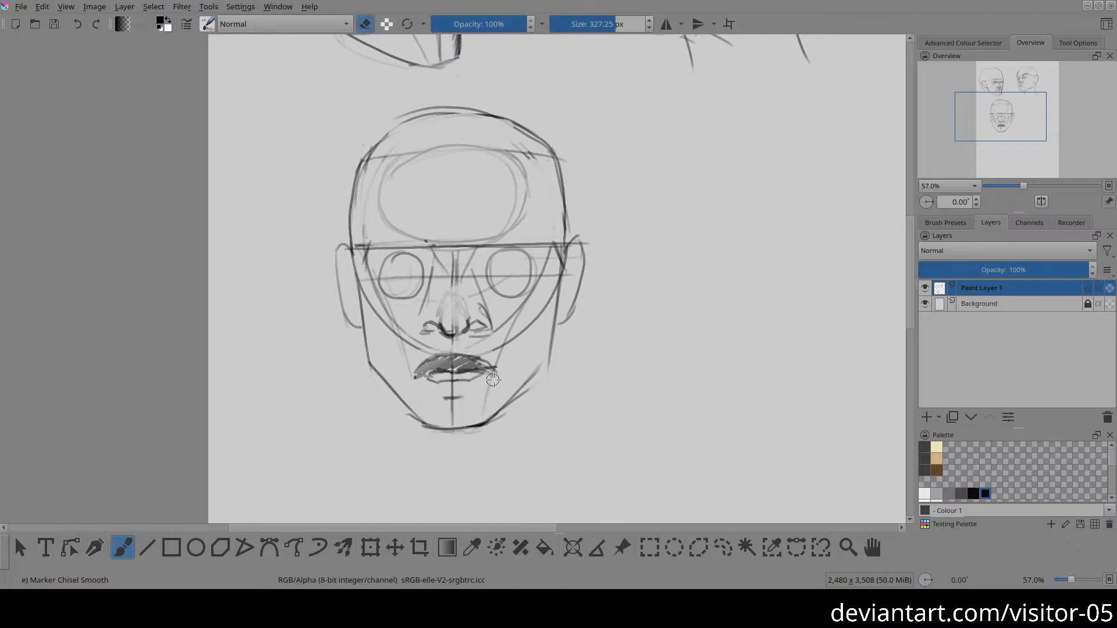
pyautogui.press('e')
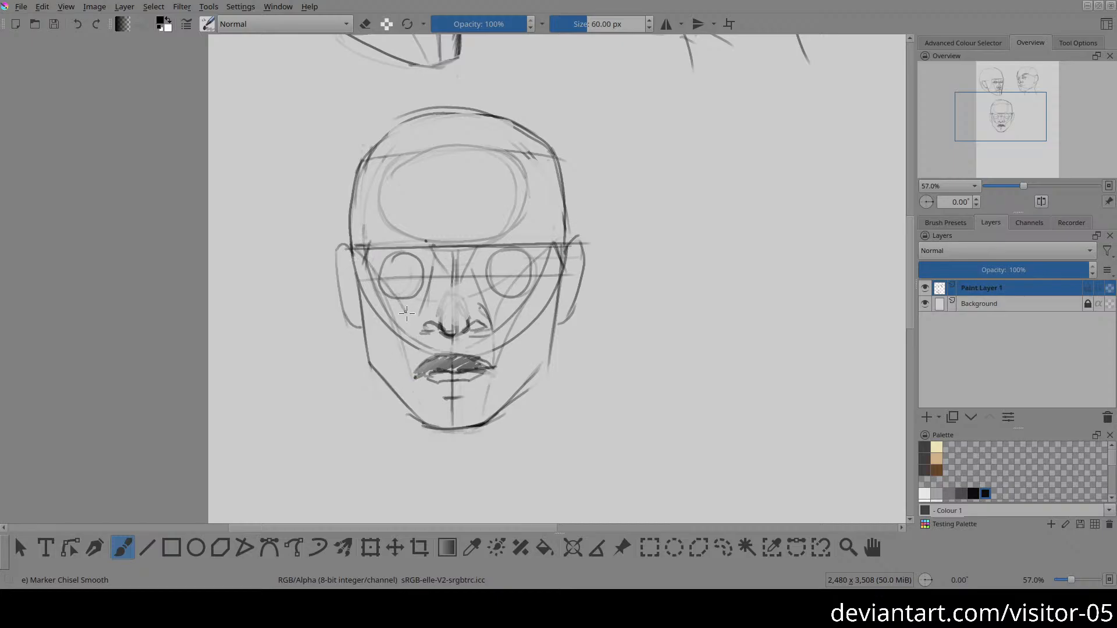
pyautogui.moveTo(407, 313); pyautogui.dragTo(411, 398)
# Step: Draw curved upper and lower eyelids inside both of the third head's eye circles, softening the overly dark upper lid
pyautogui.moveTo(379, 279)
pyautogui.mouseDown()
pyautogui.moveTo(403, 256)
pyautogui.moveTo(428, 272)
pyautogui.mouseUp()
pyautogui.hotkey('ctrl', 'z')
pyautogui.moveTo(487, 267); pyautogui.dragTo(533, 275)
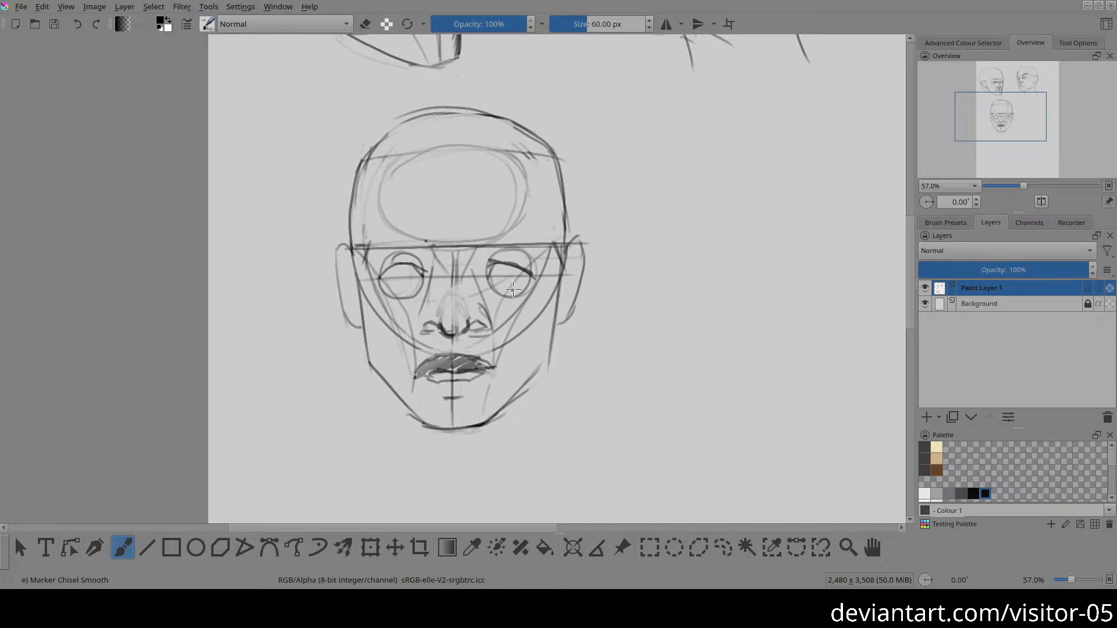
pyautogui.press('e')
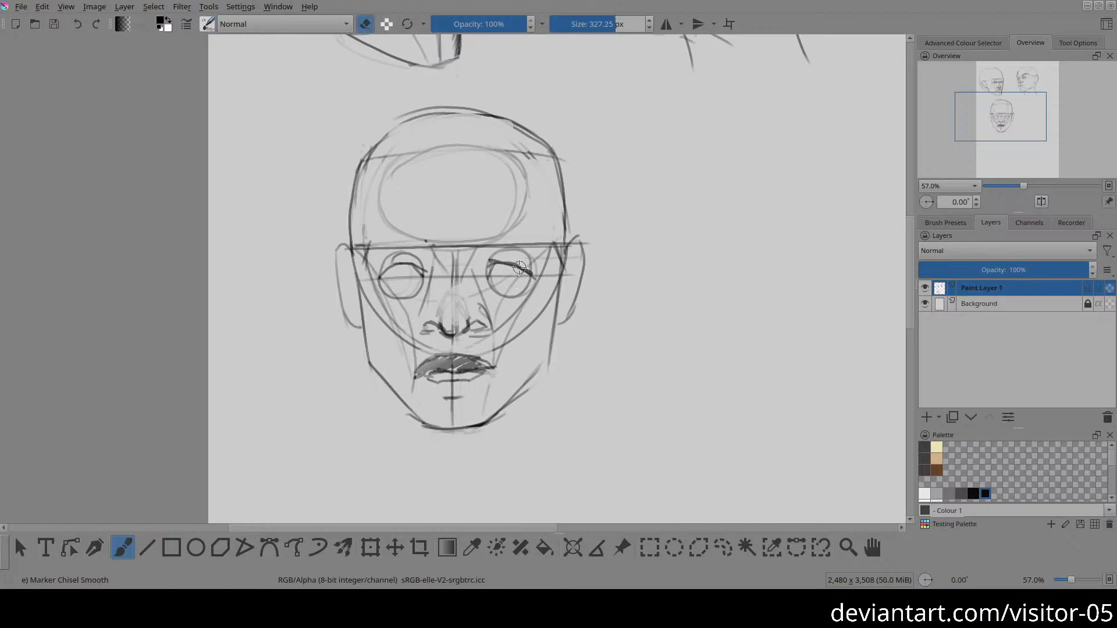
pyautogui.moveTo(522, 274)
pyautogui.mouseDown()
pyautogui.moveTo(506, 262)
pyautogui.moveTo(530, 273)
pyautogui.moveTo(493, 271)
pyautogui.mouseUp()
pyautogui.press('e')
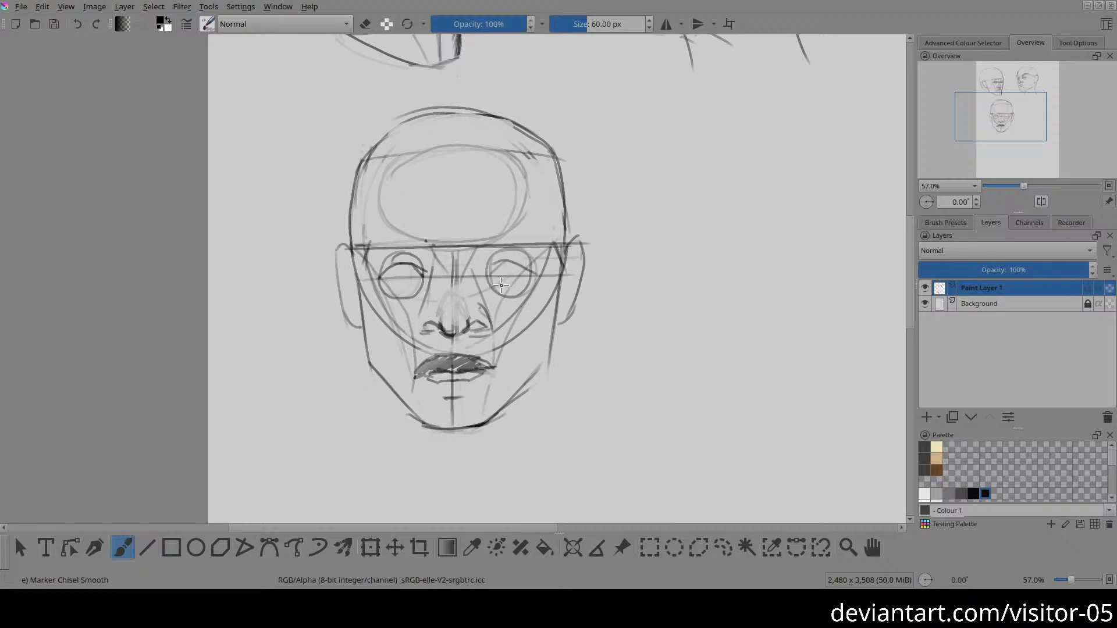
pyautogui.moveTo(492, 281); pyautogui.dragTo(525, 281)
# Step: Draw angular eyebrows along the third head's brow line above both eyes
pyautogui.moveTo(421, 278)
pyautogui.mouseDown()
pyautogui.moveTo(381, 280)
pyautogui.moveTo(434, 296)
pyautogui.mouseUp()
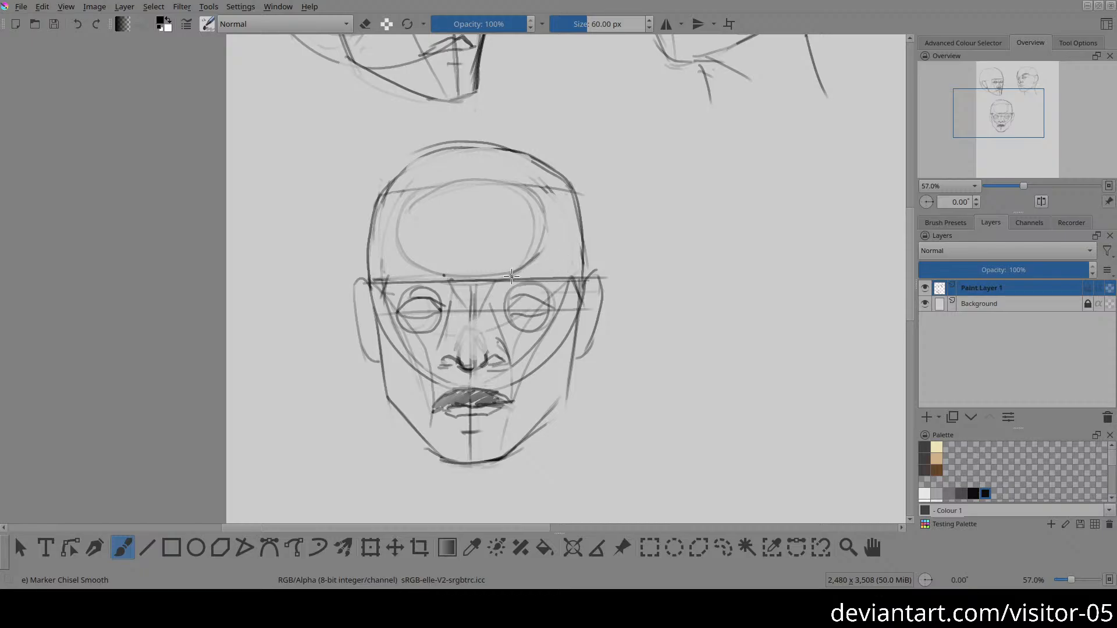
pyautogui.moveTo(519, 267)
pyautogui.mouseDown()
pyautogui.moveTo(564, 256)
pyautogui.moveTo(581, 269)
pyautogui.moveTo(572, 280)
pyautogui.mouseUp()
pyautogui.moveTo(514, 282)
pyautogui.mouseDown()
pyautogui.moveTo(582, 272)
pyautogui.moveTo(566, 257)
pyautogui.moveTo(584, 272)
pyautogui.mouseUp()
pyautogui.moveTo(520, 264); pyautogui.dragTo(511, 284)
pyautogui.moveTo(429, 268); pyautogui.dragTo(447, 270)
pyautogui.hotkey('ctrl', 'z')
pyautogui.moveTo(410, 257); pyautogui.dragTo(445, 271)
pyautogui.moveTo(406, 261); pyautogui.dragTo(377, 273)
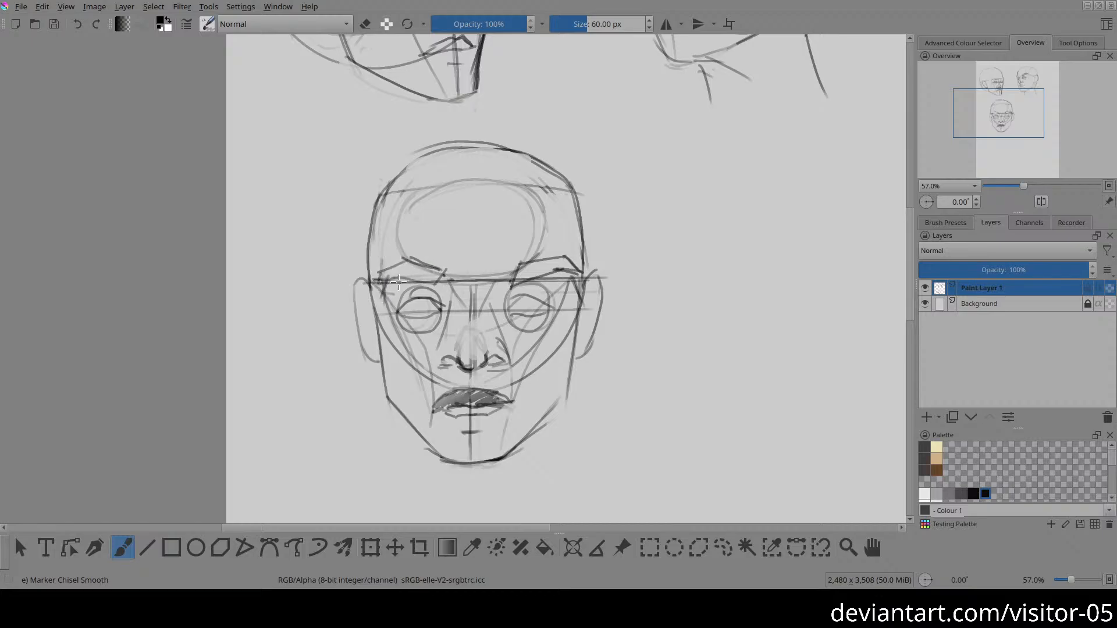
pyautogui.moveTo(398, 282)
pyautogui.mouseDown()
pyautogui.moveTo(447, 286)
pyautogui.moveTo(373, 291)
pyautogui.moveTo(404, 261)
pyautogui.mouseUp()
# Step: Draw the forehead's side plane lines on both sides of the third head, from the hairline down to the outer brows
pyautogui.moveTo(378, 199); pyautogui.dragTo(386, 298)
pyautogui.hotkey('ctrl', 'z')
pyautogui.moveTo(389, 188)
pyautogui.mouseDown()
pyautogui.moveTo(384, 299)
pyautogui.moveTo(374, 281)
pyautogui.moveTo(383, 182)
pyautogui.mouseUp()
pyautogui.hotkey('ctrl', 'z')
pyautogui.moveTo(558, 191); pyautogui.dragTo(582, 273)
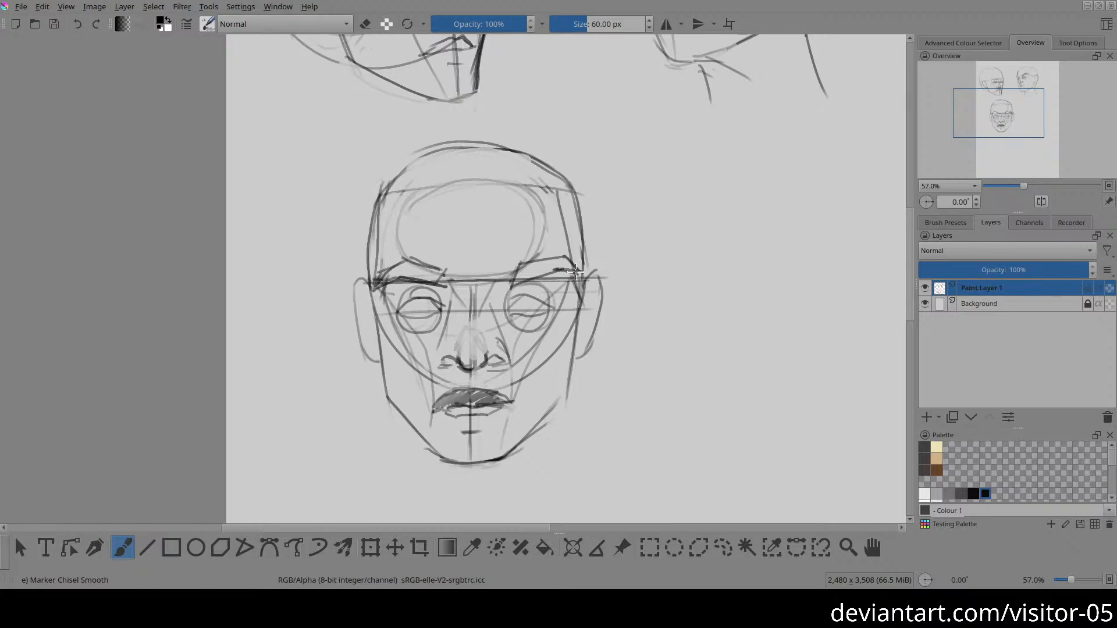
pyautogui.moveTo(560, 207); pyautogui.dragTo(579, 274)
pyautogui.moveTo(385, 192); pyautogui.dragTo(381, 278)
# Step: Erase the third head's shaded mouth and redraw it with an angular upper lip contour, a flat lower lip and a shadow line beneath
pyautogui.moveTo(610, 441); pyautogui.dragTo(578, 420)
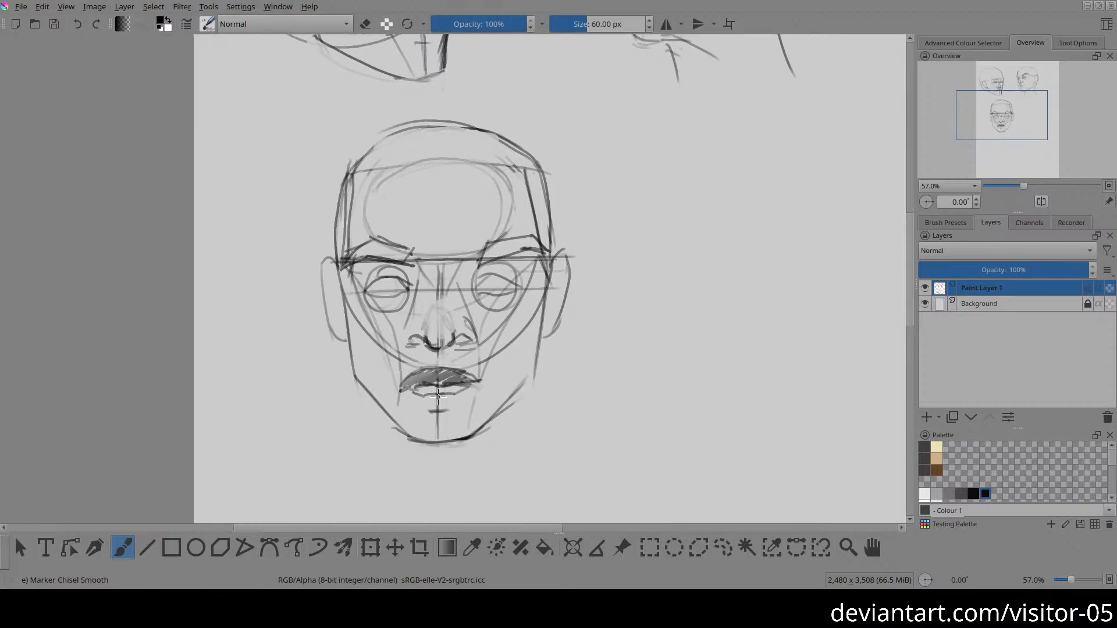
pyautogui.press('e')
pyautogui.moveTo(420, 373)
pyautogui.mouseDown()
pyautogui.moveTo(444, 373)
pyautogui.moveTo(437, 399)
pyautogui.moveTo(420, 390)
pyautogui.moveTo(448, 383)
pyautogui.moveTo(408, 384)
pyautogui.moveTo(468, 379)
pyautogui.moveTo(432, 395)
pyautogui.mouseUp()
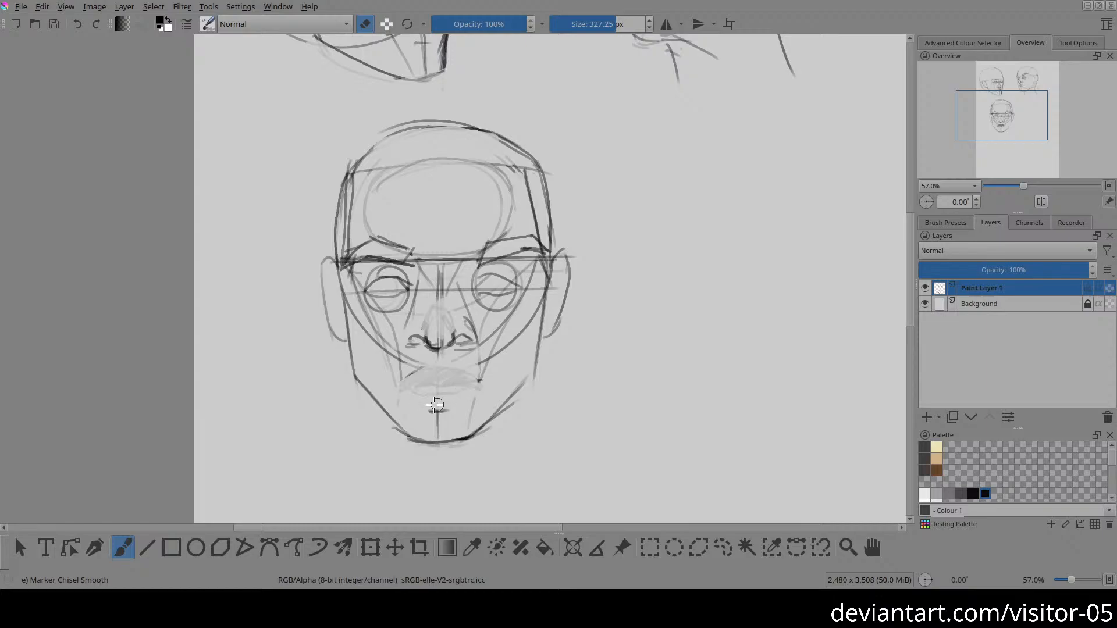
pyautogui.press('e')
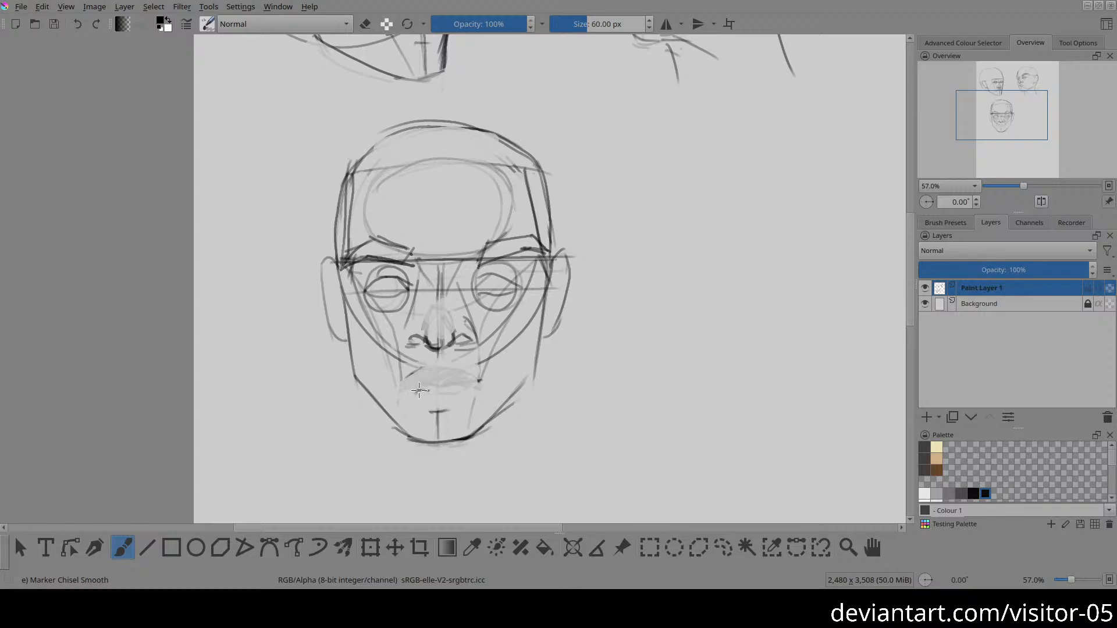
pyautogui.moveTo(417, 391); pyautogui.dragTo(466, 389)
pyautogui.moveTo(461, 383)
pyautogui.mouseDown()
pyautogui.moveTo(473, 391)
pyautogui.moveTo(436, 387)
pyautogui.moveTo(470, 389)
pyautogui.mouseUp()
pyautogui.moveTo(417, 374)
pyautogui.mouseDown()
pyautogui.moveTo(444, 368)
pyautogui.moveTo(424, 368)
pyautogui.moveTo(409, 375)
pyautogui.moveTo(483, 384)
pyautogui.mouseUp()
pyautogui.moveTo(402, 389)
pyautogui.mouseDown()
pyautogui.moveTo(463, 370)
pyautogui.moveTo(487, 386)
pyautogui.moveTo(442, 414)
pyautogui.moveTo(416, 412)
pyautogui.moveTo(436, 416)
pyautogui.moveTo(414, 404)
pyautogui.moveTo(463, 408)
pyautogui.moveTo(440, 402)
pyautogui.mouseUp()
pyautogui.press('e')
pyautogui.press('e')
# Step: Erase the third head's jaw corner on the viewer's right and redraw the jaw contour from the chin up to it
pyautogui.moveTo(468, 278); pyautogui.dragTo(439, 319)
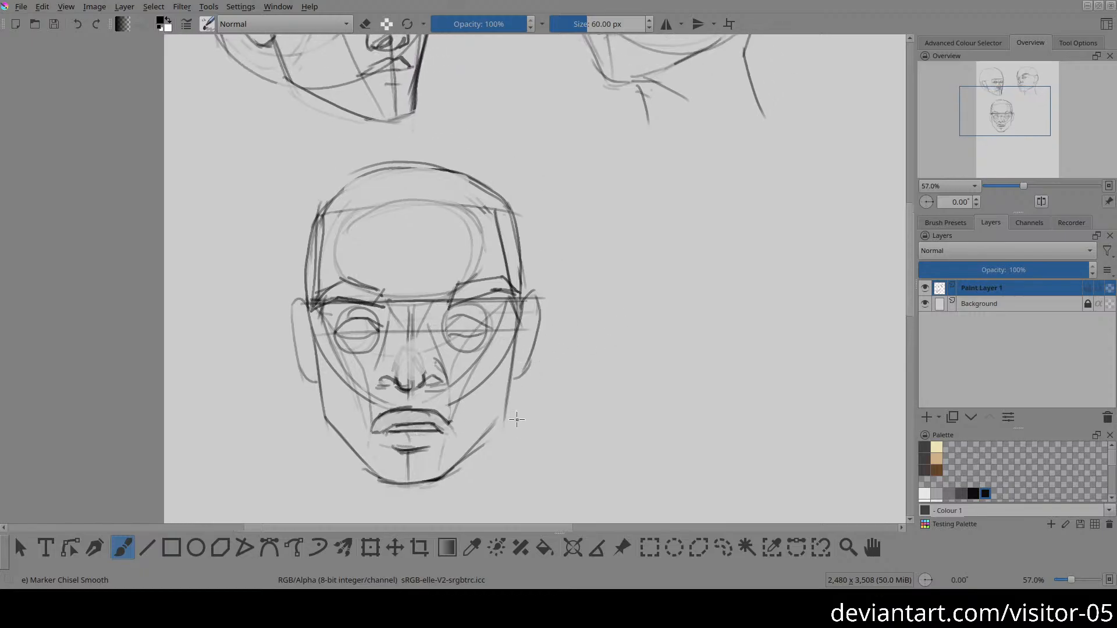
pyautogui.press('e')
pyautogui.moveTo(511, 420); pyautogui.dragTo(504, 438)
pyautogui.press('e')
pyautogui.moveTo(447, 470); pyautogui.dragTo(501, 426)
# Step: Sketch a large circle with faint inner arcs beside the third head as the base of a fourth head
pyautogui.press('2')
pyautogui.moveTo(612, 370)
pyautogui.mouseDown()
pyautogui.moveTo(605, 256)
pyautogui.moveTo(459, 299)
pyautogui.mouseUp()
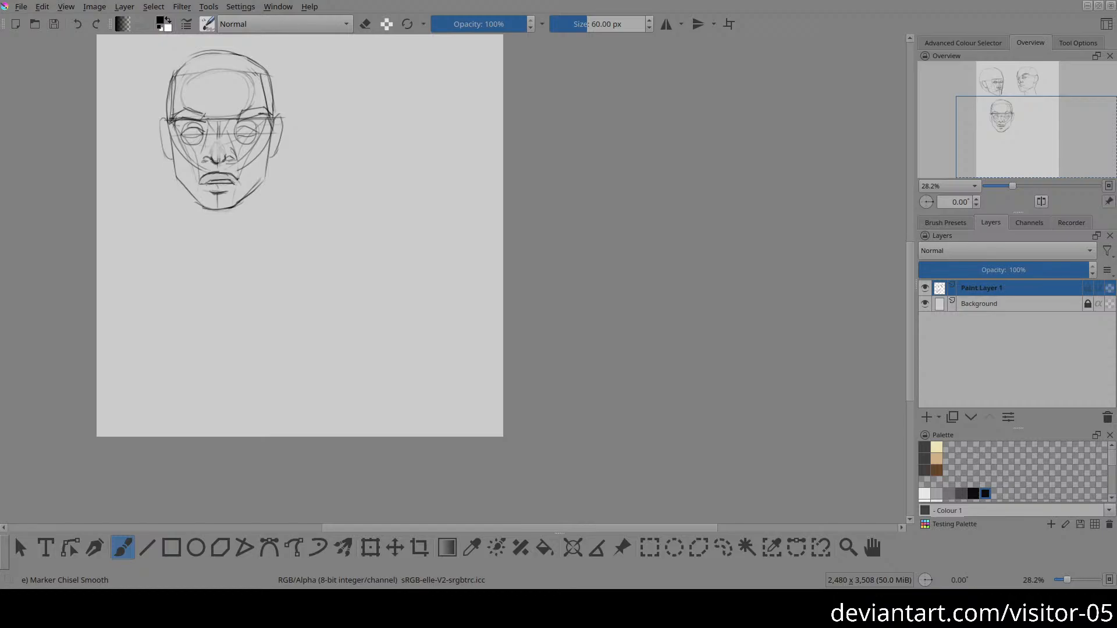
pyautogui.moveTo(512, 251); pyautogui.dragTo(616, 506)
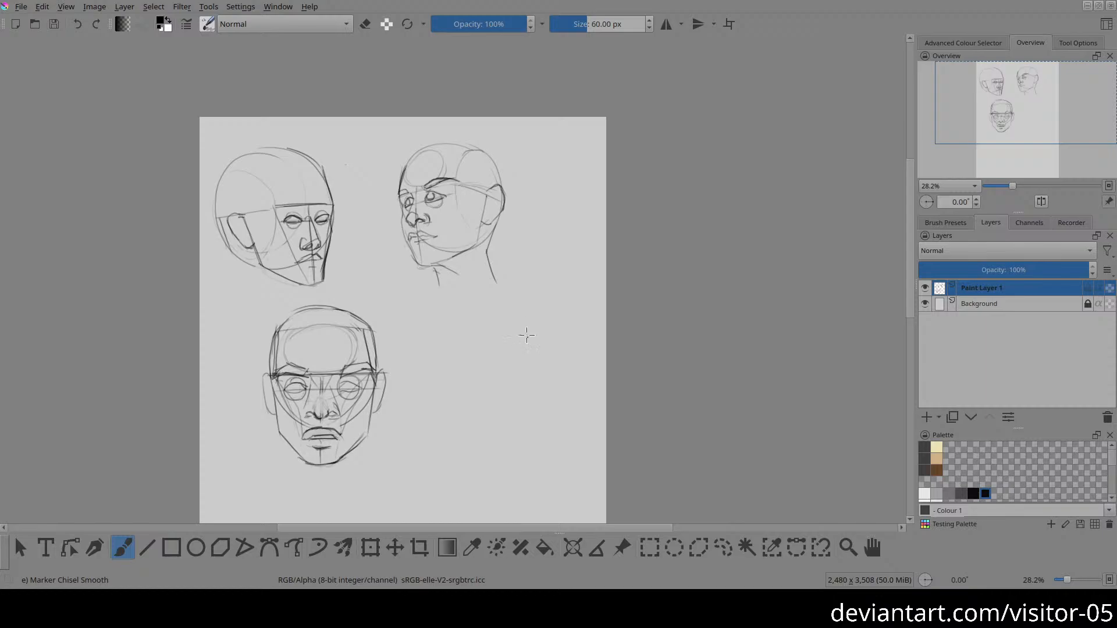
pyautogui.moveTo(522, 328); pyautogui.dragTo(531, 243)
pyautogui.moveTo(498, 300); pyautogui.dragTo(486, 267)
pyautogui.moveTo(388, 343)
pyautogui.mouseDown()
pyautogui.moveTo(388, 332)
pyautogui.moveTo(412, 403)
pyautogui.moveTo(553, 260)
pyautogui.mouseUp()
pyautogui.moveTo(416, 259)
pyautogui.mouseDown()
pyautogui.moveTo(471, 334)
pyautogui.moveTo(512, 181)
pyautogui.moveTo(463, 167)
pyautogui.moveTo(516, 344)
pyautogui.moveTo(466, 158)
pyautogui.mouseUp()
pyautogui.hotkey('ctrl', 'z')
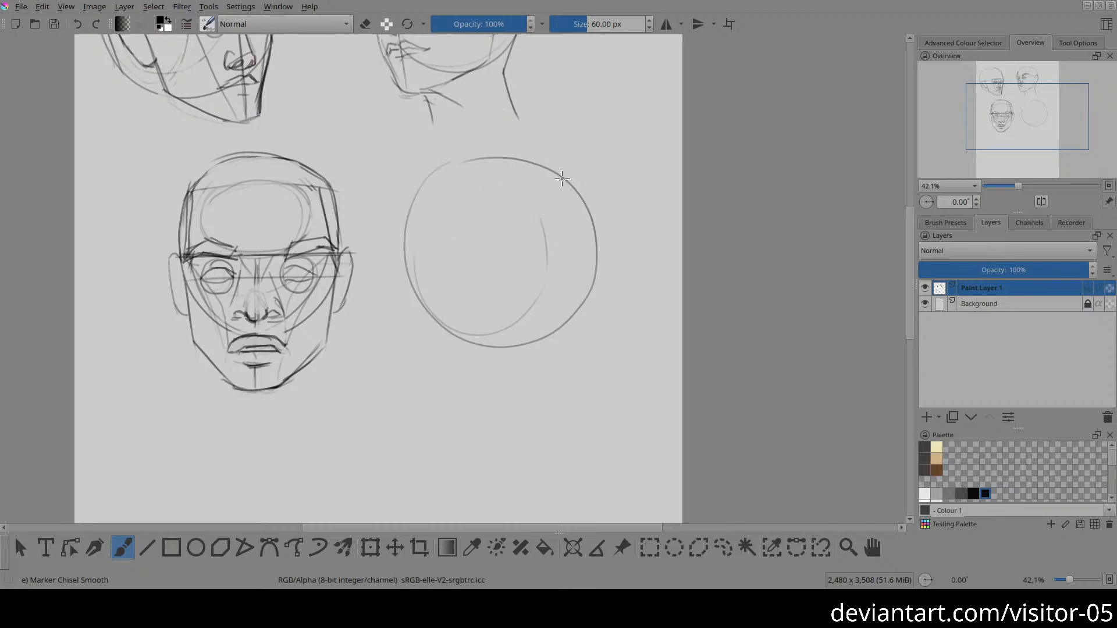
# Step: Draw a tilted two-sided box around the fourth head's circle, with a top edge, slanted vertical edges and lower edges
pyautogui.moveTo(430, 168); pyautogui.dragTo(545, 155)
pyautogui.moveTo(430, 173)
pyautogui.mouseDown()
pyautogui.moveTo(537, 160)
pyautogui.moveTo(468, 365)
pyautogui.mouseUp()
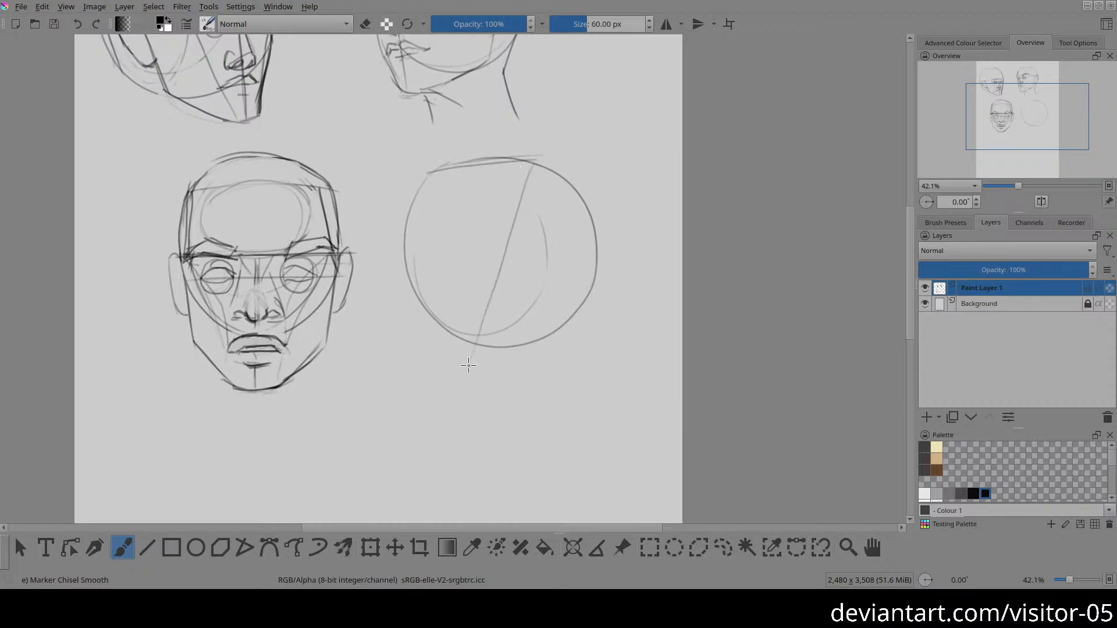
pyautogui.moveTo(428, 169)
pyautogui.mouseDown()
pyautogui.moveTo(380, 295)
pyautogui.moveTo(389, 325)
pyautogui.moveTo(471, 353)
pyautogui.mouseUp()
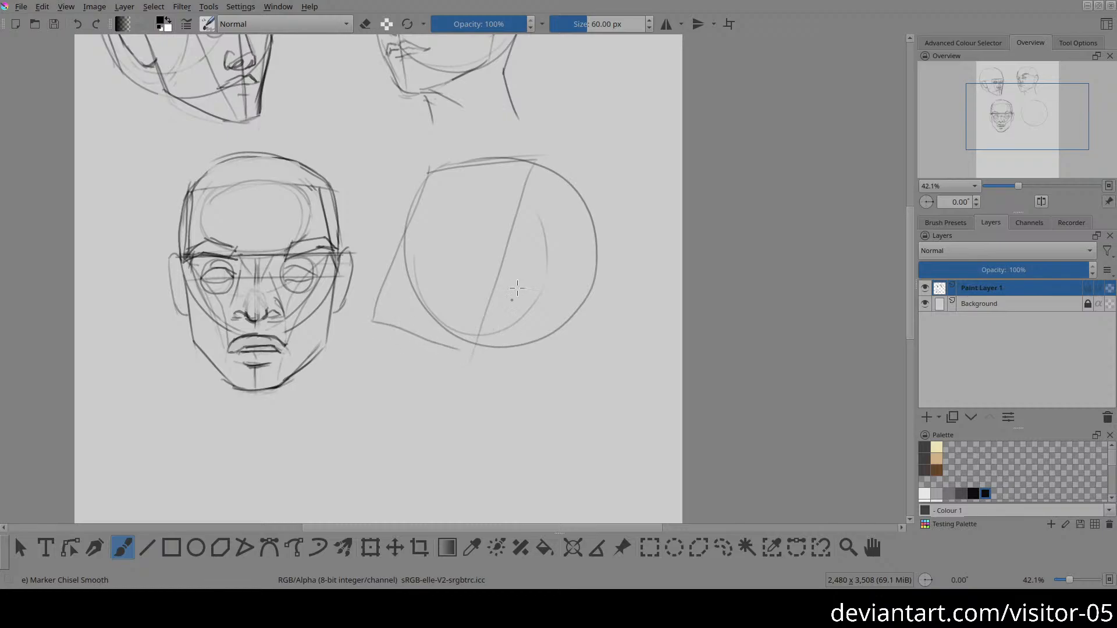
pyautogui.moveTo(535, 161); pyautogui.dragTo(604, 231)
pyautogui.moveTo(472, 356); pyautogui.dragTo(559, 401)
pyautogui.moveTo(622, 247); pyautogui.dragTo(557, 383)
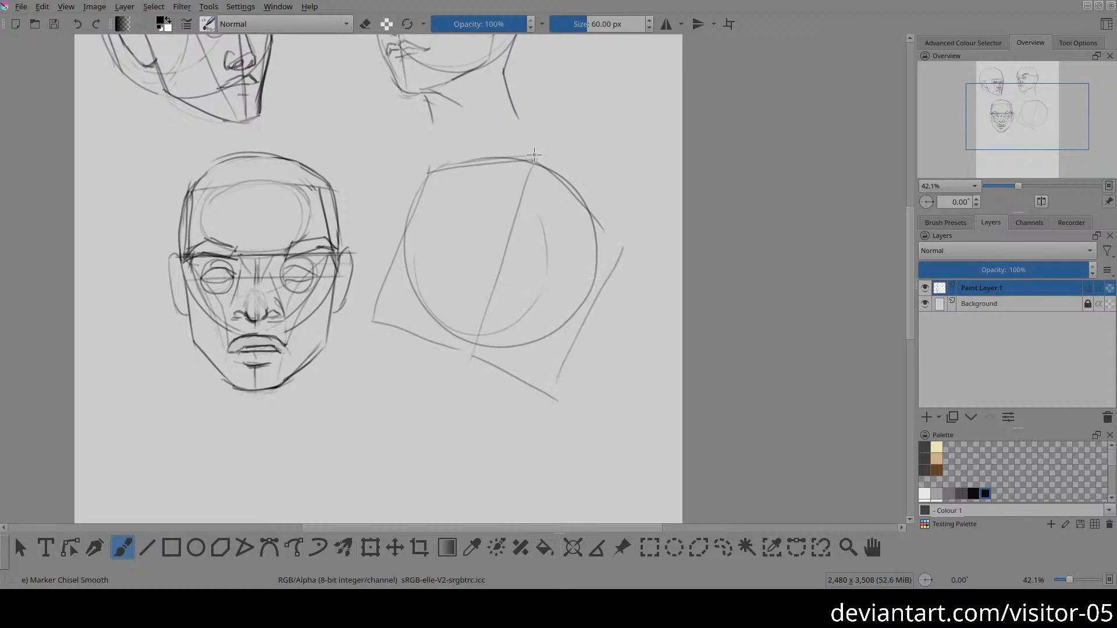
pyautogui.moveTo(531, 159); pyautogui.dragTo(483, 320)
pyautogui.hotkey('ctrl', 'z')
pyautogui.moveTo(534, 156); pyautogui.dragTo(473, 356)
pyautogui.hotkey('ctrl', 'z')
# Step: Strengthen the box's front outer edge and redraw its rear edge closer to the circle, erasing the earlier rear edge
pyautogui.moveTo(429, 172); pyautogui.dragTo(371, 315)
pyautogui.moveTo(611, 228); pyautogui.dragTo(573, 409)
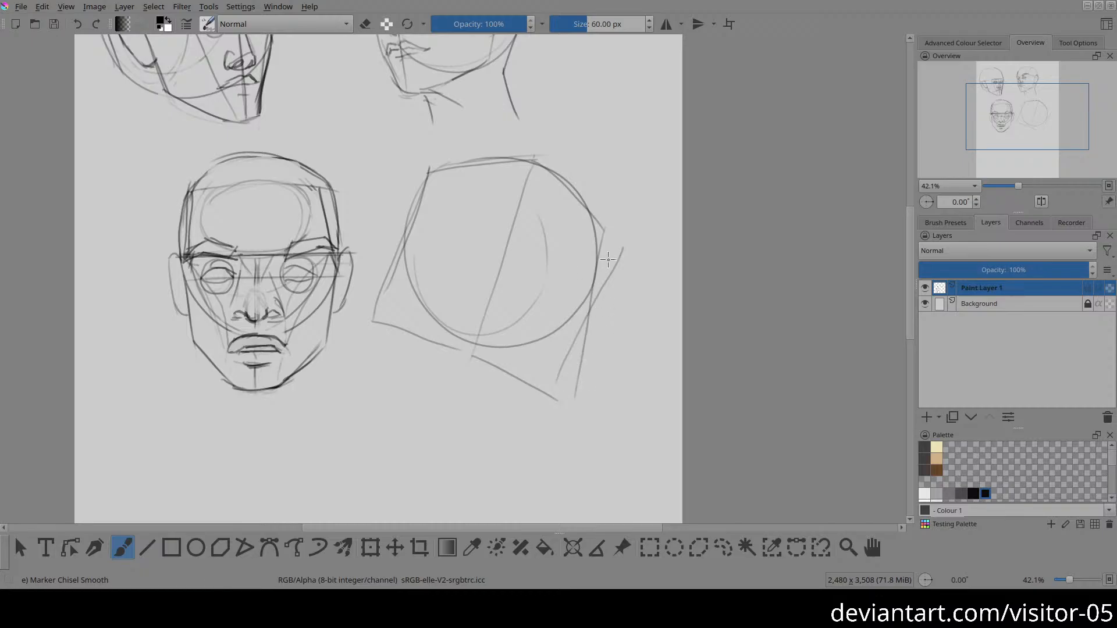
pyautogui.hotkey('ctrl', 'z')
pyautogui.moveTo(612, 238); pyautogui.dragTo(571, 389)
pyautogui.press('e')
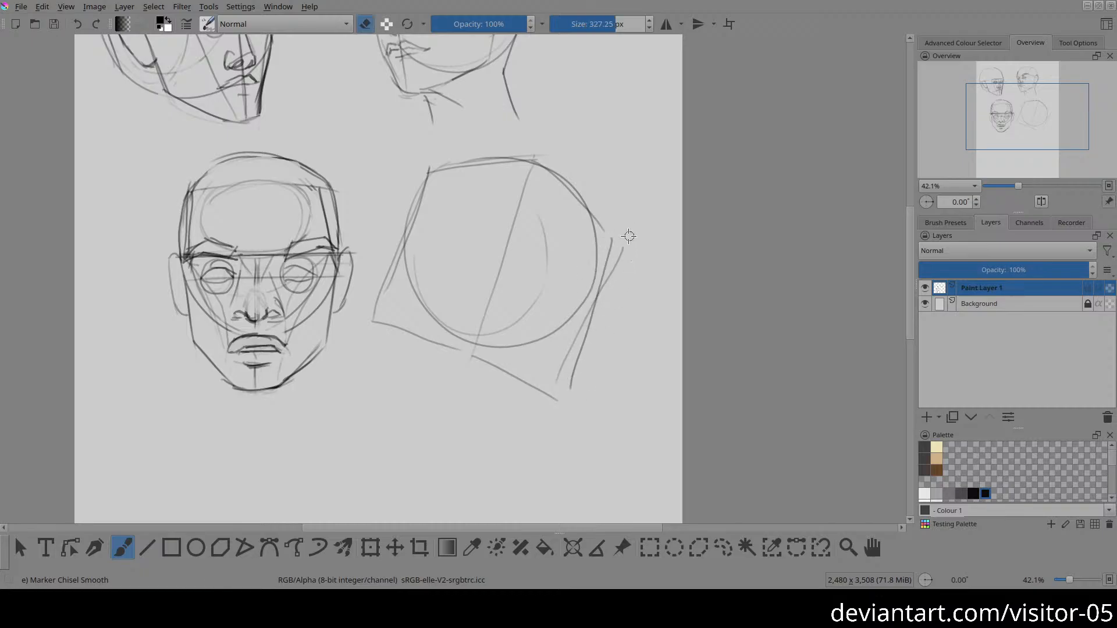
pyautogui.moveTo(623, 242); pyautogui.dragTo(570, 344)
pyautogui.press('e')
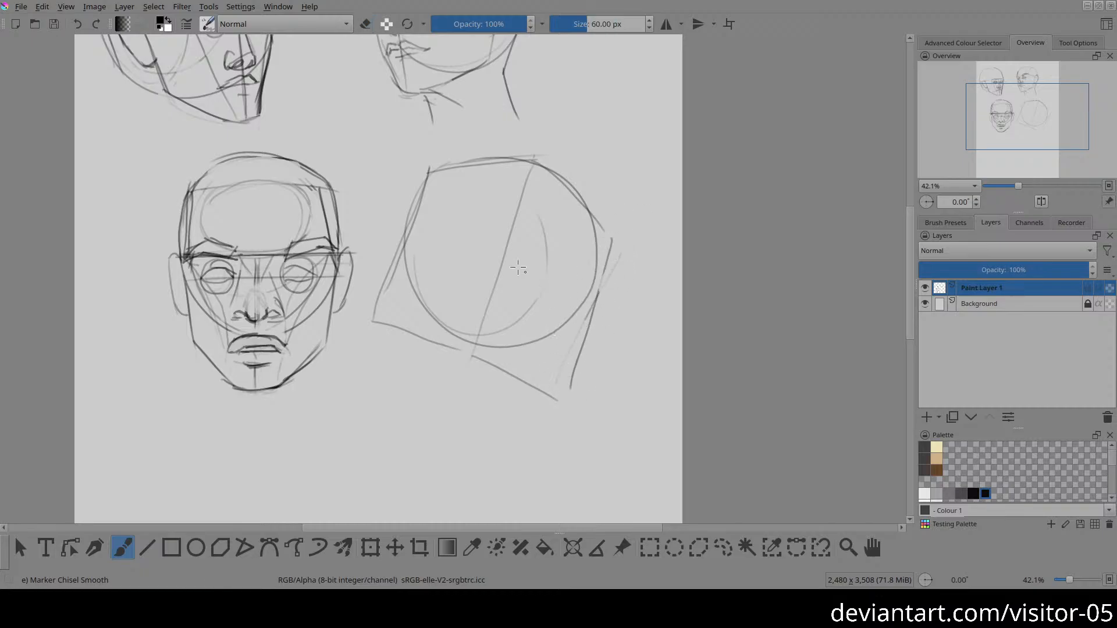
# Step: Draw a brow line across the fourth head's front and side planes and sketch an oval on the side plane
pyautogui.moveTo(402, 246)
pyautogui.mouseDown()
pyautogui.moveTo(475, 244)
pyautogui.moveTo(587, 307)
pyautogui.mouseUp()
pyautogui.moveTo(561, 182); pyautogui.dragTo(519, 219)
pyautogui.moveTo(509, 317)
pyautogui.mouseDown()
pyautogui.moveTo(544, 333)
pyautogui.moveTo(572, 279)
pyautogui.mouseUp()
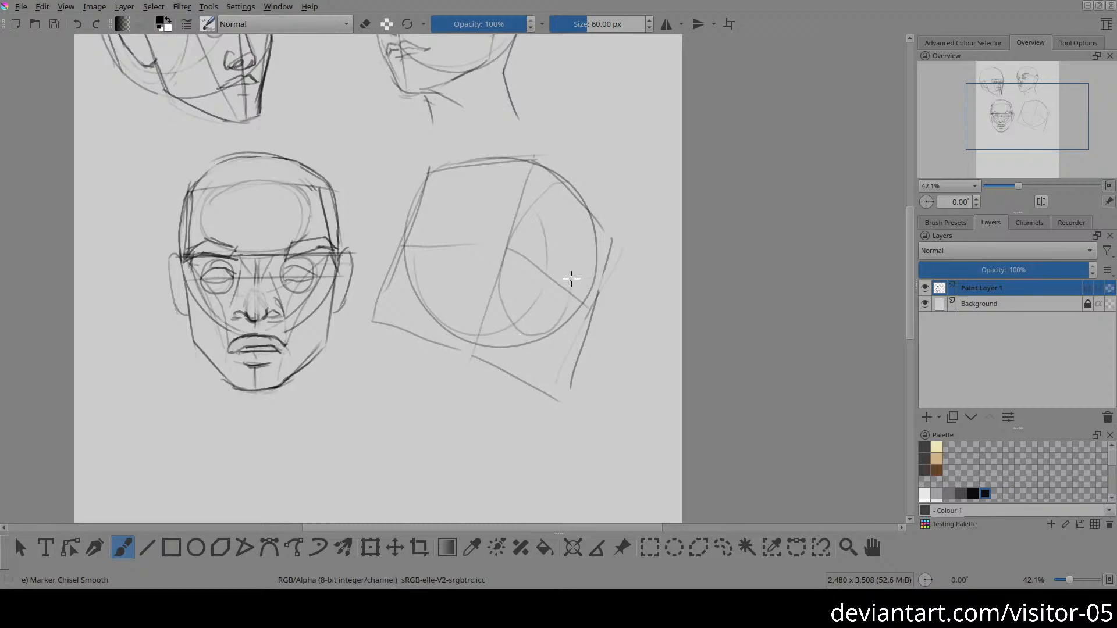
pyautogui.moveTo(565, 185)
pyautogui.mouseDown()
pyautogui.moveTo(585, 296)
pyautogui.moveTo(559, 329)
pyautogui.mouseUp()
pyautogui.moveTo(499, 245)
pyautogui.mouseDown()
pyautogui.moveTo(563, 192)
pyautogui.moveTo(595, 264)
pyautogui.moveTo(587, 304)
pyautogui.mouseUp()
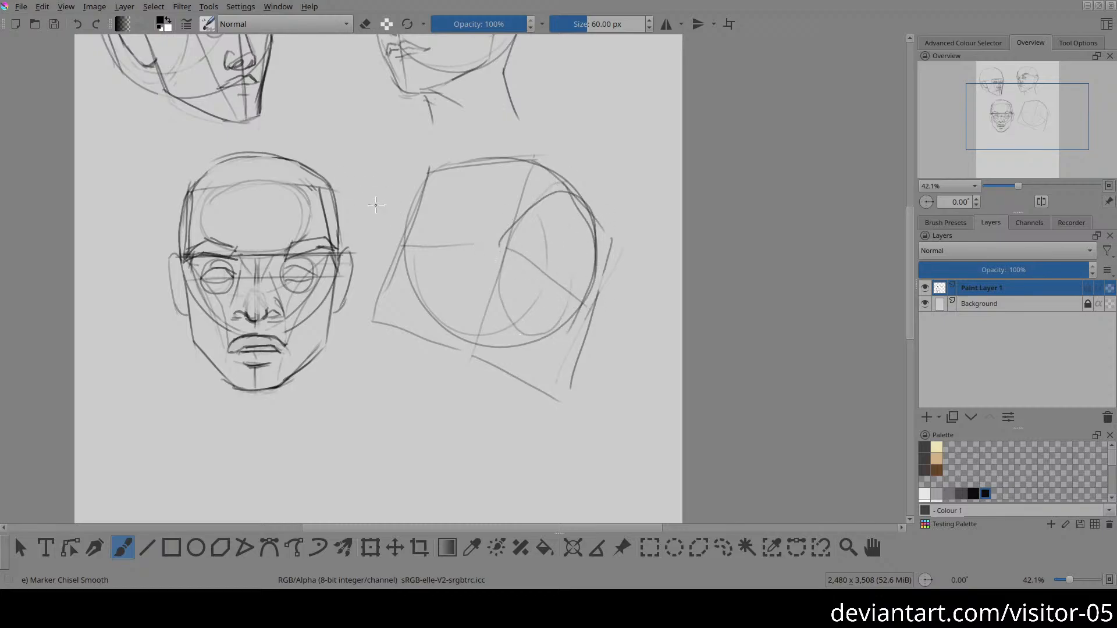
pyautogui.moveTo(399, 237); pyautogui.dragTo(499, 246)
pyautogui.hotkey('ctrl', 'z')
# Step: Strengthen the fourth head's brow line on both planes and draw a slanted line down the front plane, extending below the box
pyautogui.hotkey('ctrl', 'z')
pyautogui.moveTo(400, 238); pyautogui.dragTo(505, 240)
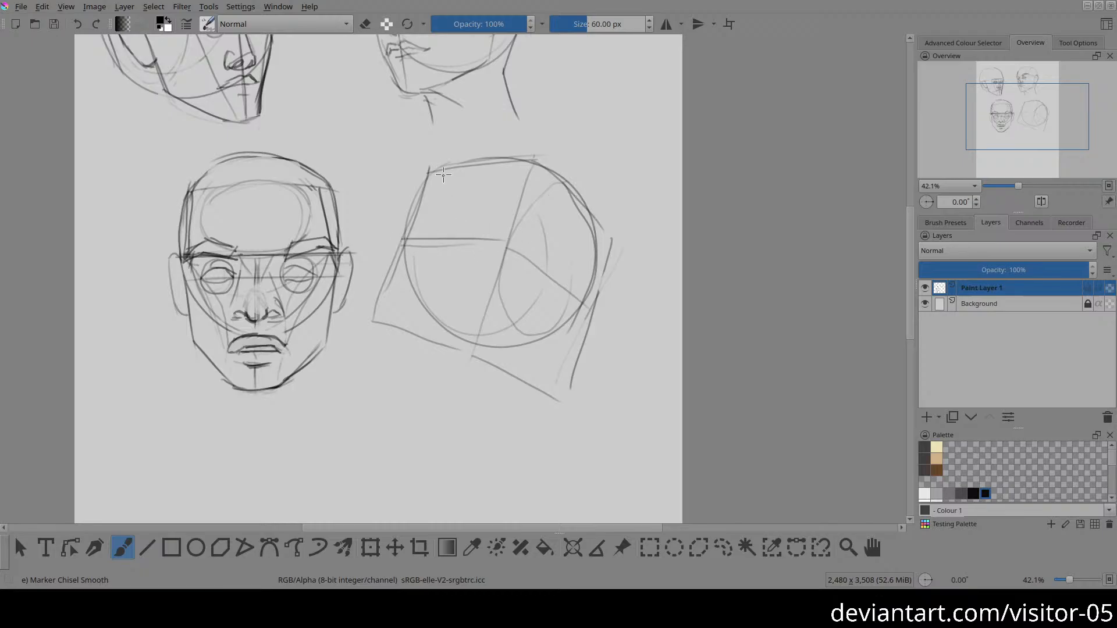
pyautogui.moveTo(467, 157); pyautogui.dragTo(553, 166)
pyautogui.hotkey('ctrl', 'z')
pyautogui.moveTo(450, 166); pyautogui.dragTo(376, 372)
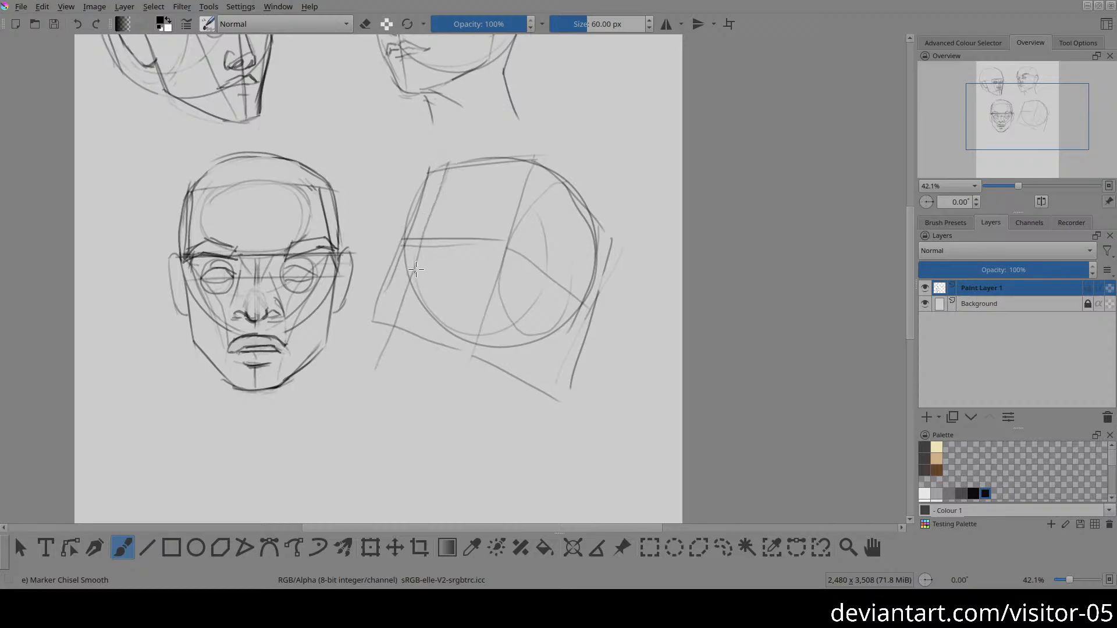
pyautogui.moveTo(446, 171); pyautogui.dragTo(393, 352)
pyautogui.hotkey('ctrl', 'z')
pyautogui.moveTo(448, 168); pyautogui.dragTo(379, 355)
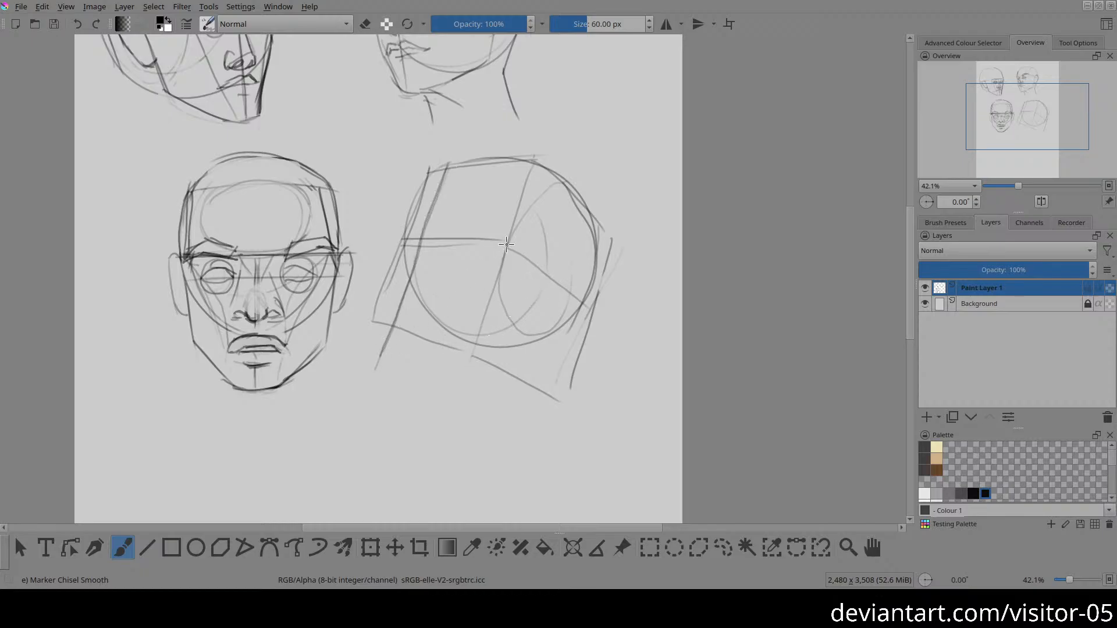
pyautogui.moveTo(507, 242); pyautogui.dragTo(573, 304)
pyautogui.moveTo(358, 386); pyautogui.dragTo(452, 371)
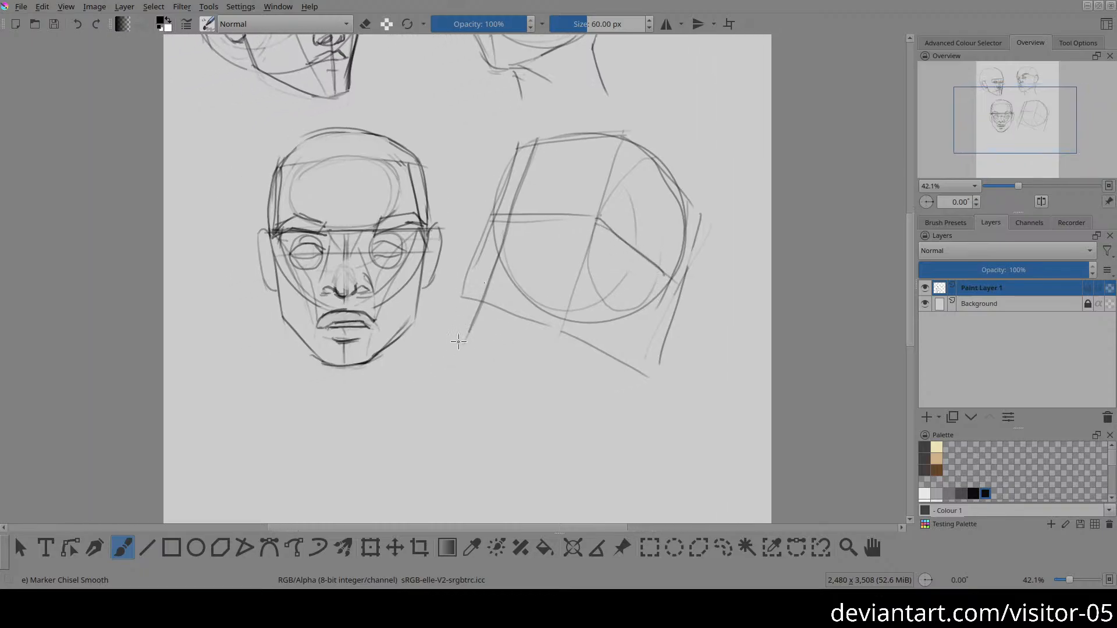
# Step: Mark the fourth head's chin with a short stroke and draw the rear jaw line slanting down from the side-plane oval
pyautogui.moveTo(458, 342); pyautogui.dragTo(482, 349)
pyautogui.moveTo(641, 255); pyautogui.dragTo(564, 361)
pyautogui.moveTo(472, 344); pyautogui.dragTo(577, 344)
pyautogui.hotkey('ctrl', 'z')
pyautogui.press('e')
pyautogui.moveTo(570, 355); pyautogui.dragTo(587, 328)
pyautogui.press('e')
pyautogui.moveTo(636, 268); pyautogui.dragTo(597, 323)
# Step: Draw the fourth head's lower jaw line beneath the circle and lighten it with the eraser
pyautogui.moveTo(492, 321)
pyautogui.mouseDown()
pyautogui.moveTo(551, 328)
pyautogui.moveTo(579, 324)
pyautogui.moveTo(508, 322)
pyautogui.moveTo(609, 314)
pyautogui.mouseUp()
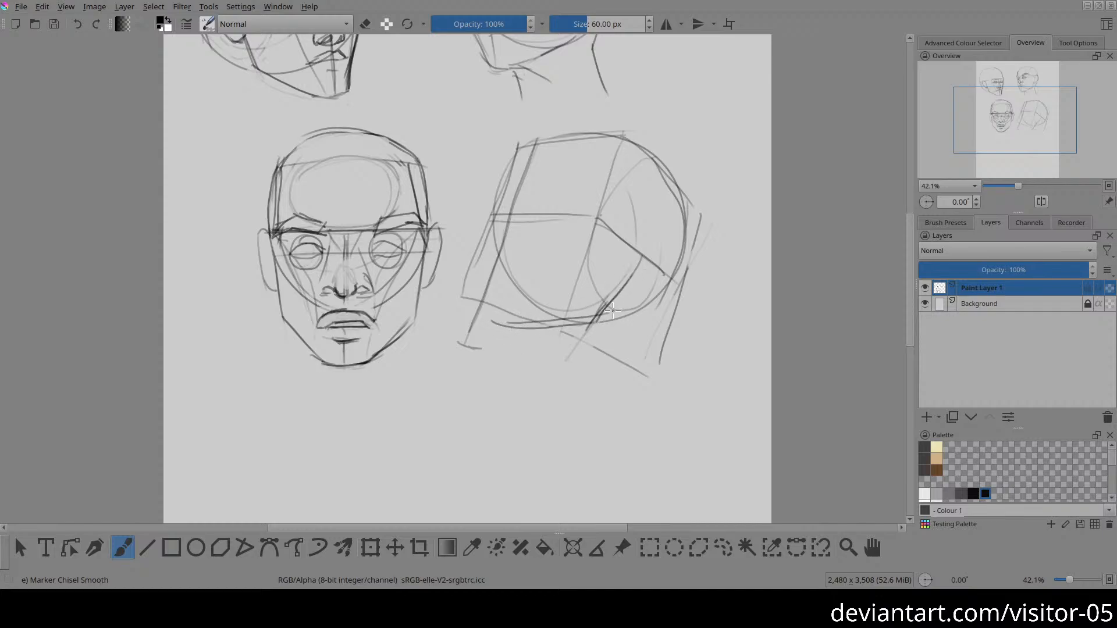
pyautogui.press('e')
pyautogui.moveTo(493, 322); pyautogui.dragTo(618, 318)
pyautogui.press('e')
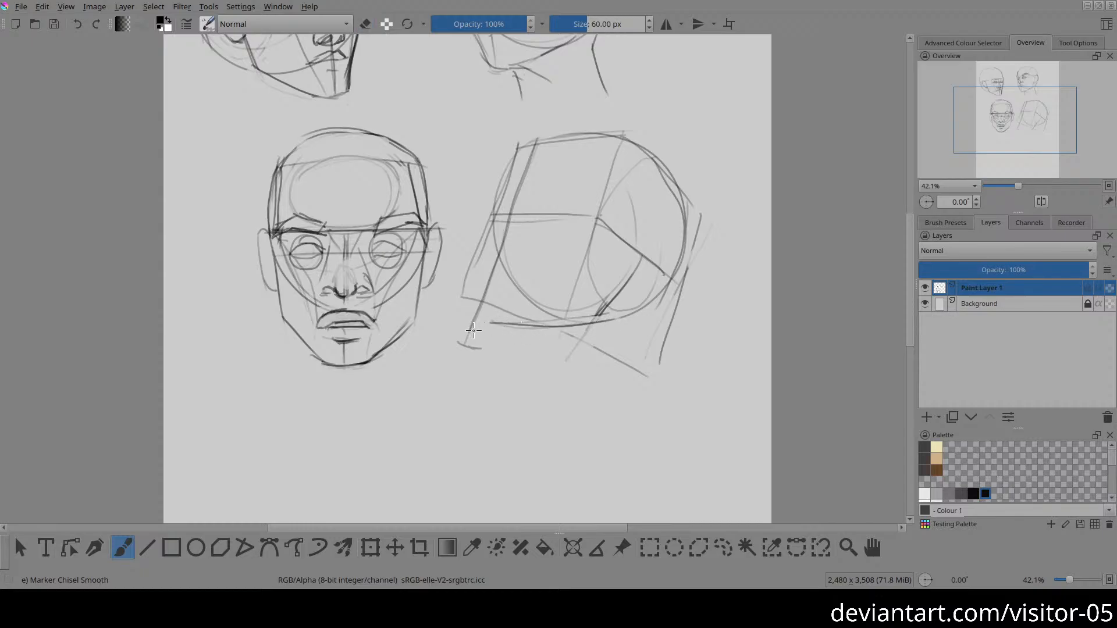
# Step: Outline the front of the fourth head's face from forehead to chin, erasing the construction lines outside the contour
pyautogui.moveTo(467, 321)
pyautogui.mouseDown()
pyautogui.moveTo(474, 285)
pyautogui.moveTo(471, 327)
pyautogui.mouseUp()
pyautogui.moveTo(492, 230)
pyautogui.mouseDown()
pyautogui.moveTo(510, 170)
pyautogui.moveTo(497, 204)
pyautogui.moveTo(529, 152)
pyautogui.moveTo(494, 229)
pyautogui.mouseUp()
pyautogui.scroll(-3, 514, 168)
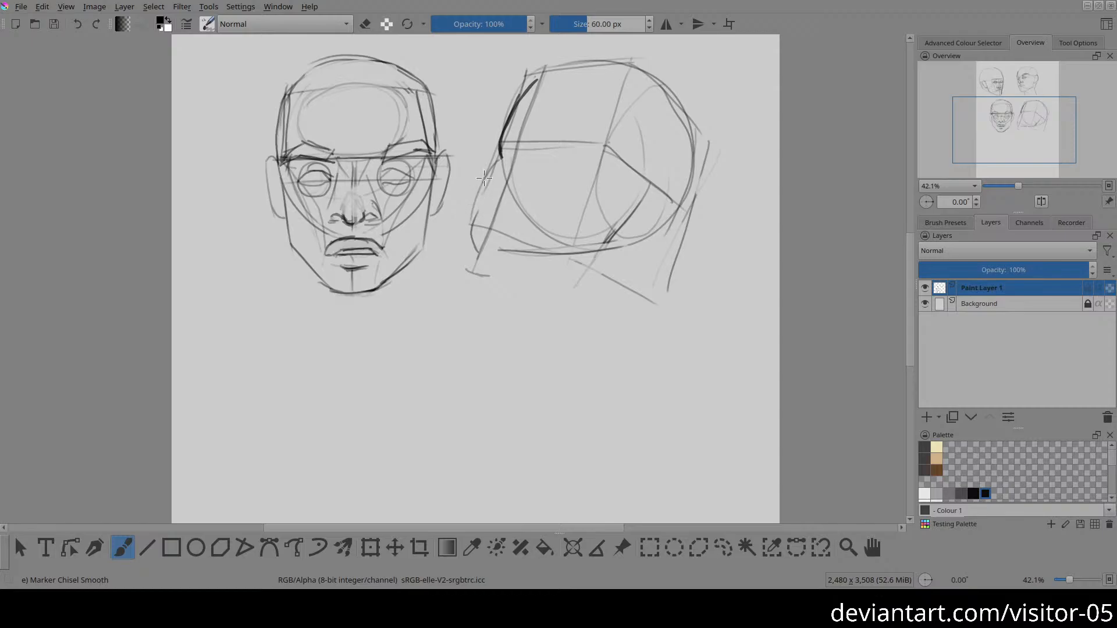
pyautogui.moveTo(492, 173); pyautogui.dragTo(481, 254)
pyautogui.moveTo(485, 187)
pyautogui.mouseDown()
pyautogui.moveTo(488, 273)
pyautogui.moveTo(472, 215)
pyautogui.moveTo(477, 272)
pyautogui.mouseUp()
pyautogui.press('e')
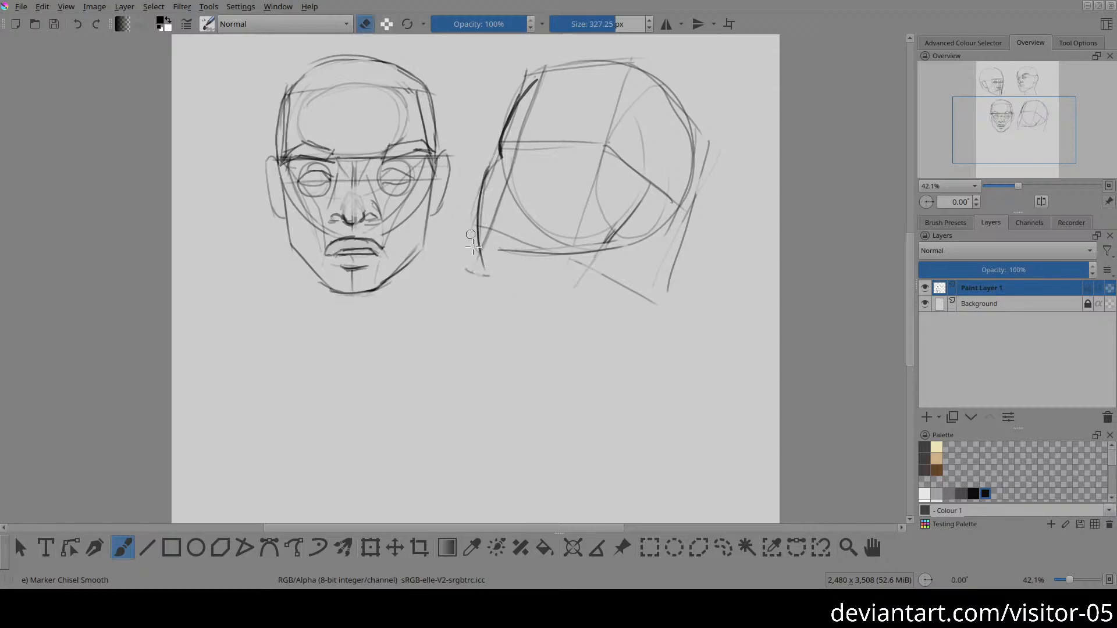
pyautogui.moveTo(471, 233)
pyautogui.mouseDown()
pyautogui.moveTo(469, 257)
pyautogui.moveTo(502, 278)
pyautogui.moveTo(479, 263)
pyautogui.mouseUp()
pyautogui.press('e')
# Step: Lighten the fourth head's heavy forehead contour with the eraser and redraw it down to the brow line
pyautogui.press('e')
pyautogui.moveTo(503, 159)
pyautogui.mouseDown()
pyautogui.moveTo(513, 106)
pyautogui.moveTo(574, 57)
pyautogui.mouseUp()
# Step: Erase the fourth head's lower jaw line and redraw it more firmly below the circle
pyautogui.press('e')
pyautogui.moveTo(500, 153); pyautogui.dragTo(538, 82)
pyautogui.press('e')
pyautogui.moveTo(493, 252); pyautogui.dragTo(625, 253)
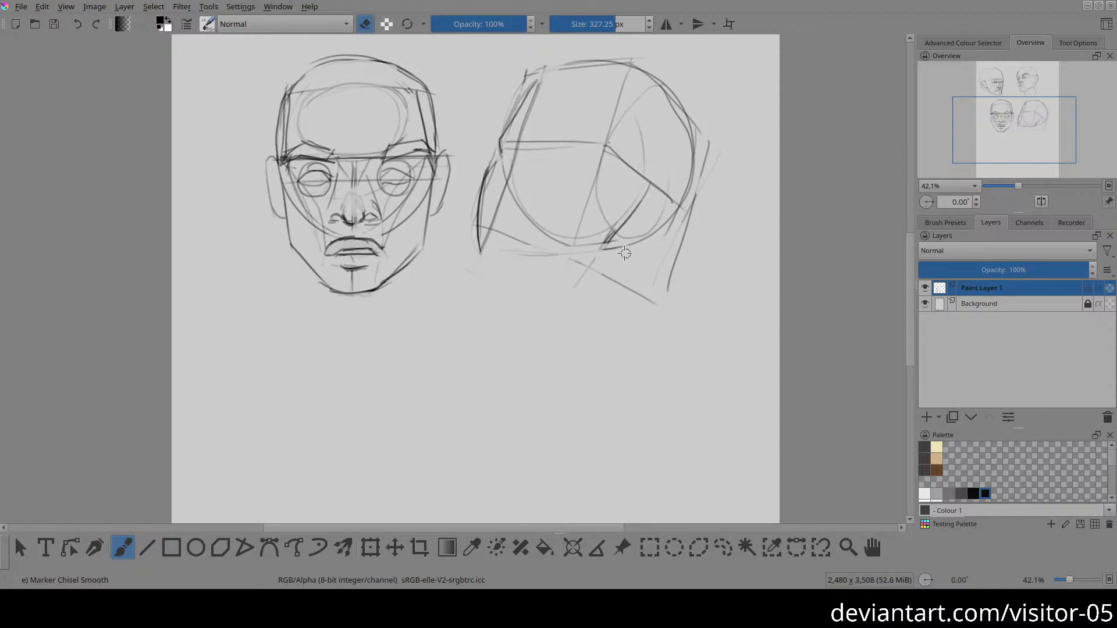
pyautogui.press('e')
pyautogui.moveTo(517, 248)
pyautogui.mouseDown()
pyautogui.moveTo(583, 256)
pyautogui.moveTo(516, 242)
pyautogui.moveTo(599, 251)
pyautogui.mouseUp()
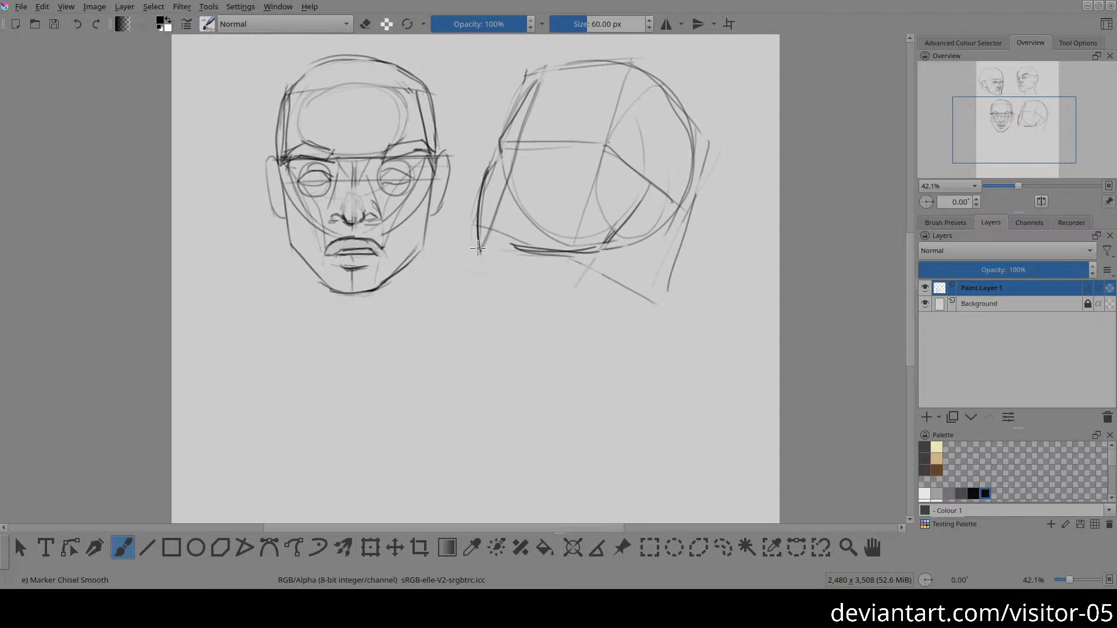
# Step: Draw the underside of the fourth head's chin and add a neck with front and rear edges and a curved base
pyautogui.moveTo(478, 249); pyautogui.dragTo(541, 279)
pyautogui.moveTo(641, 238); pyautogui.dragTo(638, 346)
pyautogui.moveTo(513, 266)
pyautogui.mouseDown()
pyautogui.moveTo(531, 342)
pyautogui.moveTo(622, 349)
pyautogui.mouseUp()
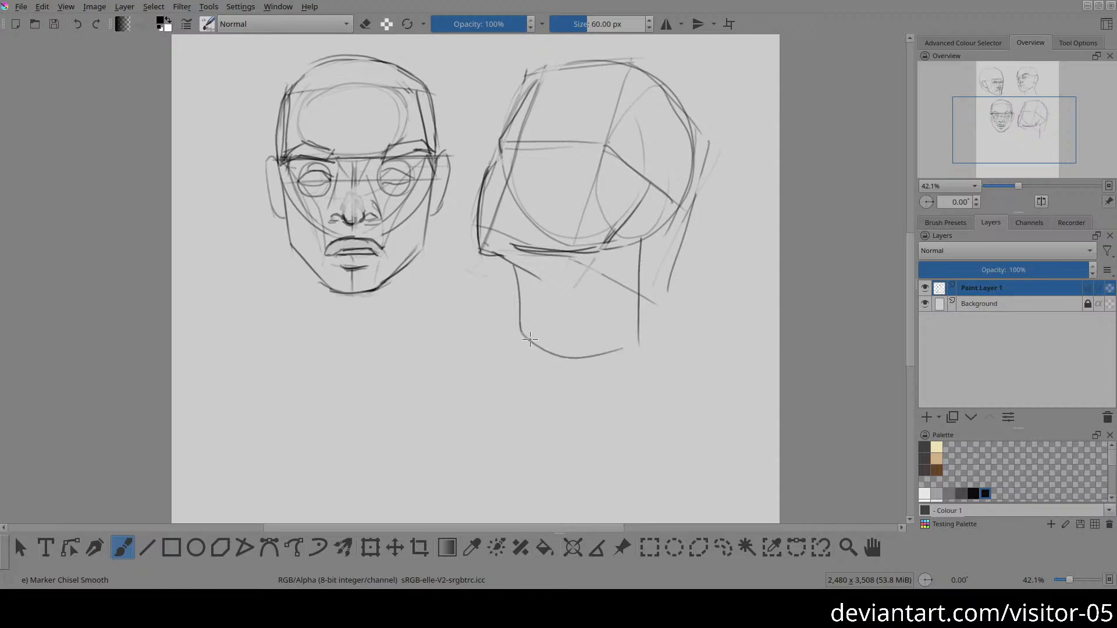
pyautogui.moveTo(522, 341)
pyautogui.mouseDown()
pyautogui.moveTo(638, 335)
pyautogui.moveTo(520, 342)
pyautogui.mouseUp()
pyautogui.moveTo(589, 264); pyautogui.dragTo(580, 341)
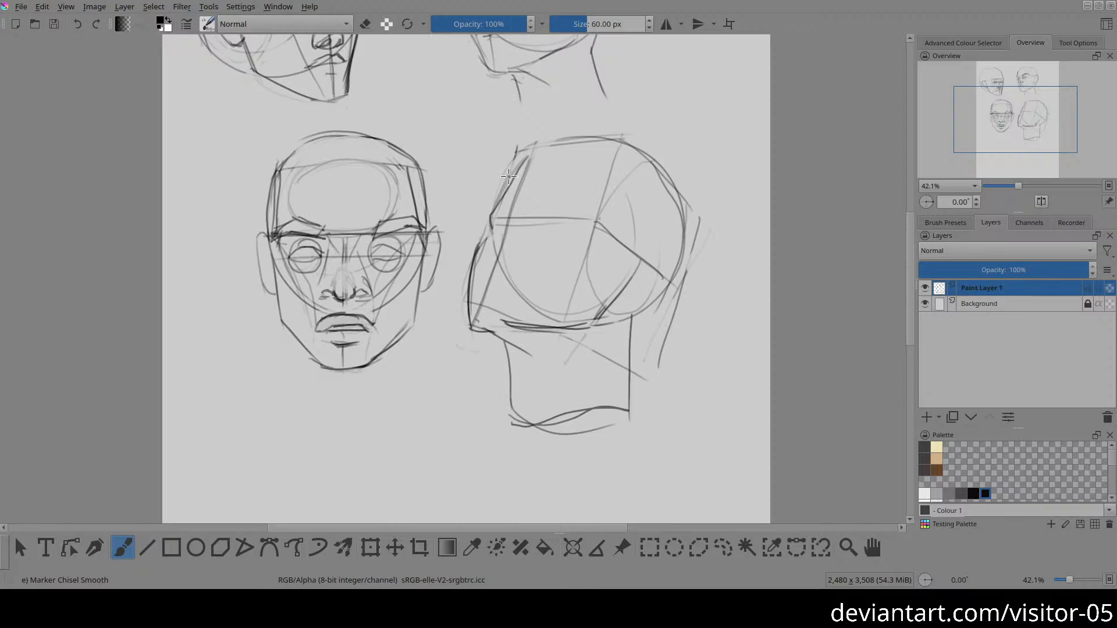
# Step: Round the fourth head's contour from the forehead to the top of the skull and reinforce the chin corner
pyautogui.moveTo(509, 177); pyautogui.dragTo(582, 140)
pyautogui.press('e')
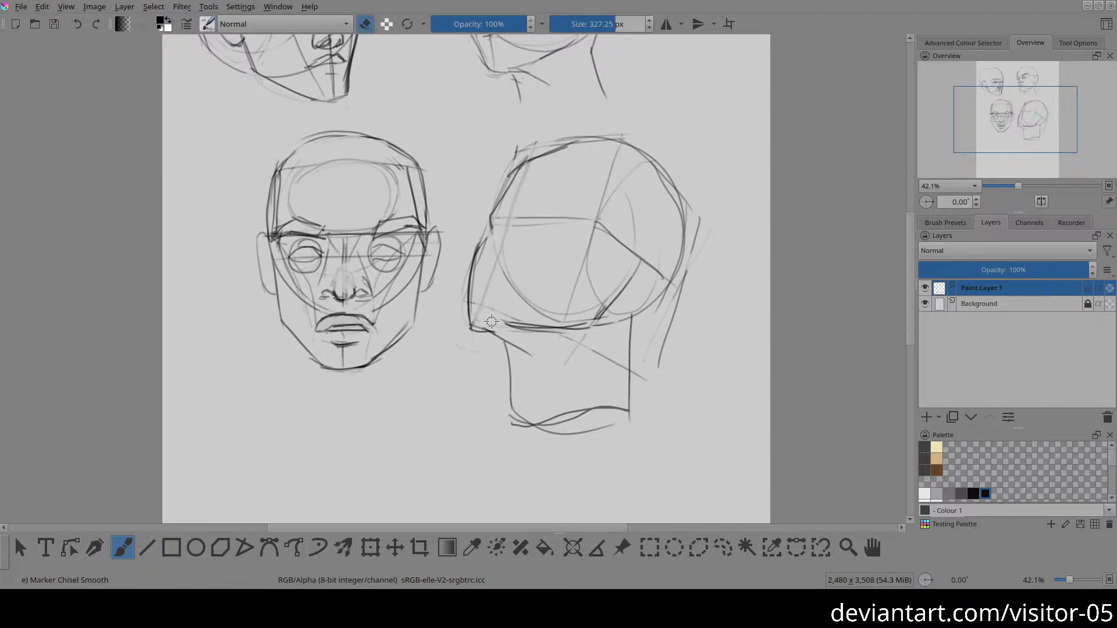
pyautogui.press('e')
pyautogui.moveTo(469, 313)
pyautogui.mouseDown()
pyautogui.moveTo(475, 325)
pyautogui.moveTo(500, 311)
pyautogui.mouseUp()
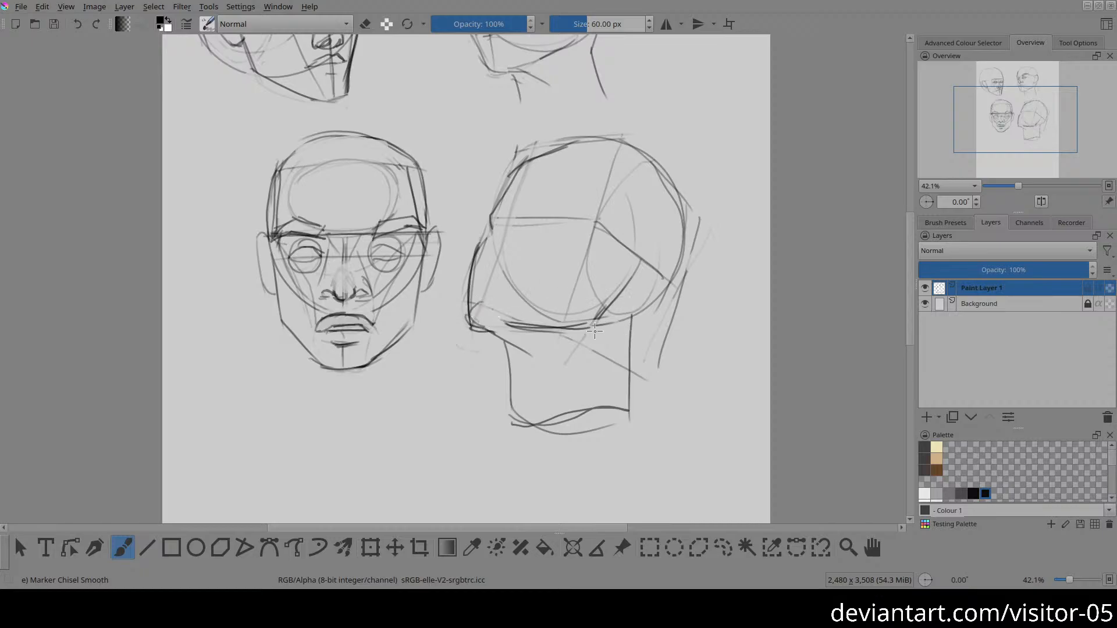
# Step: Select the fourth head with a freehand selection, scale it down, move it up towards the page's right edge, and deselect
pyautogui.press('l')
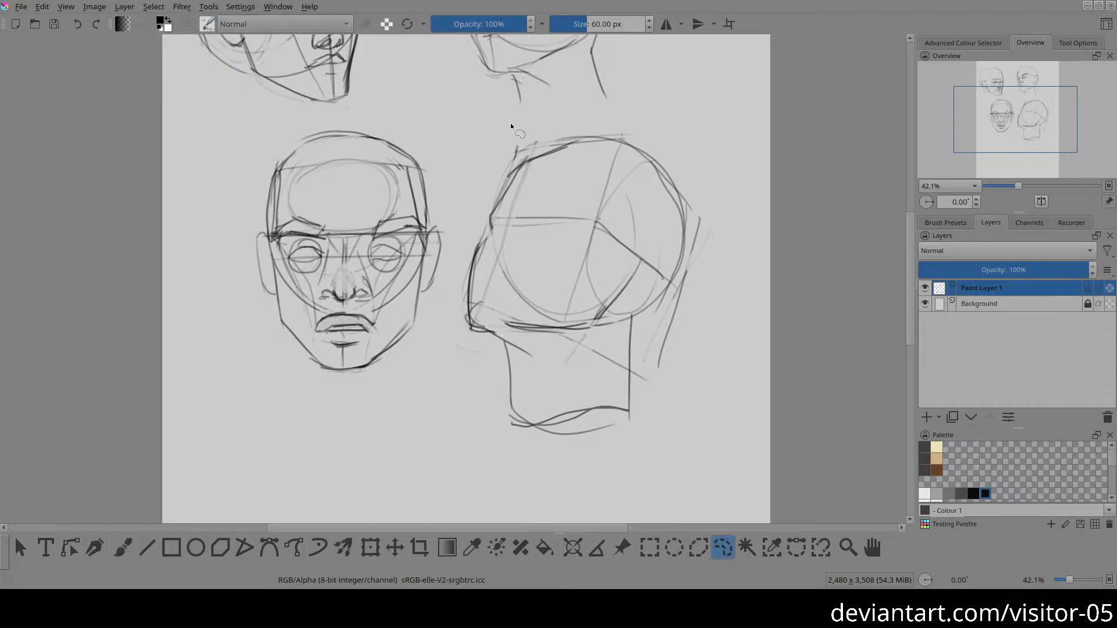
pyautogui.moveTo(511, 124)
pyautogui.mouseDown()
pyautogui.moveTo(451, 301)
pyautogui.moveTo(577, 496)
pyautogui.moveTo(767, 312)
pyautogui.moveTo(647, 123)
pyautogui.moveTo(531, 122)
pyautogui.mouseUp()
pyautogui.hotkey('ctrl', 't')
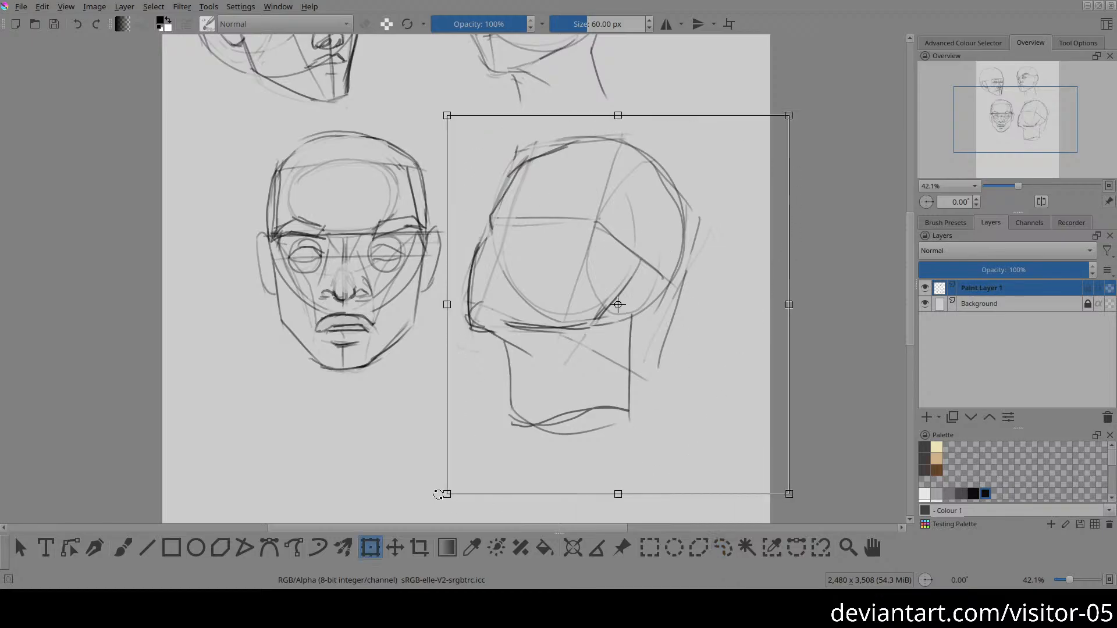
pyautogui.moveTo(438, 494); pyautogui.dragTo(571, 382)
pyautogui.moveTo(673, 267); pyautogui.dragTo(704, 225)
pyautogui.press('Return')
pyautogui.hotkey('ctrl', 'shift', 'a')
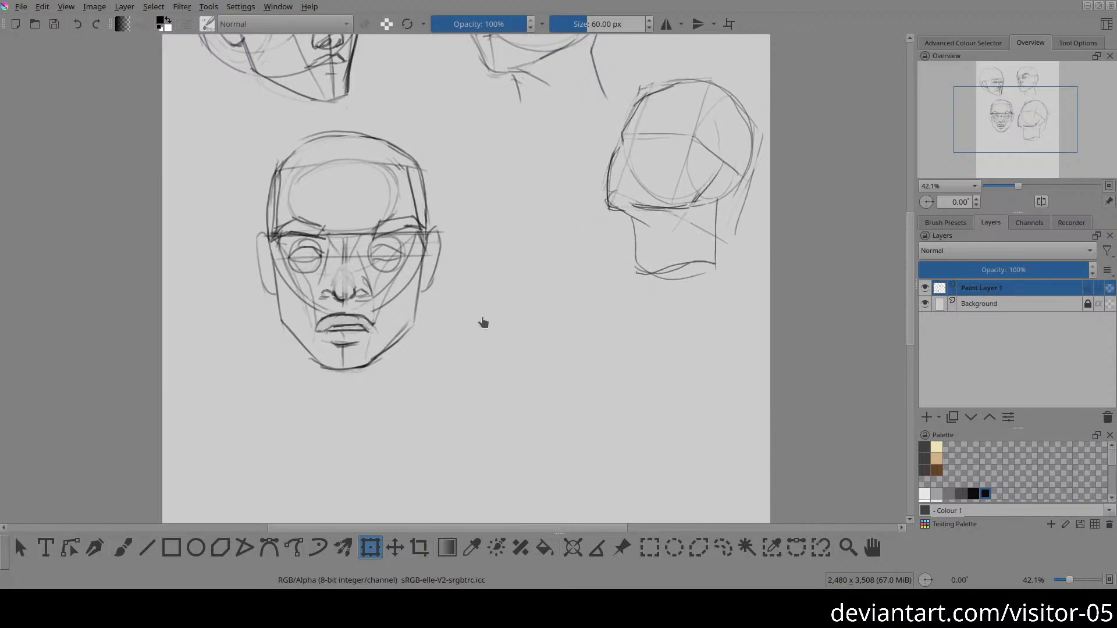
# Step: Sketch a large construction circle for a fifth head in the empty area below the third head
pyautogui.press('b')
pyautogui.moveTo(524, 300)
pyautogui.mouseDown()
pyautogui.moveTo(483, 251)
pyautogui.moveTo(506, 285)
pyautogui.mouseUp()
pyautogui.moveTo(536, 337)
pyautogui.mouseDown()
pyautogui.moveTo(513, 245)
pyautogui.moveTo(481, 274)
pyautogui.moveTo(473, 184)
pyautogui.moveTo(504, 169)
pyautogui.moveTo(508, 138)
pyautogui.mouseUp()
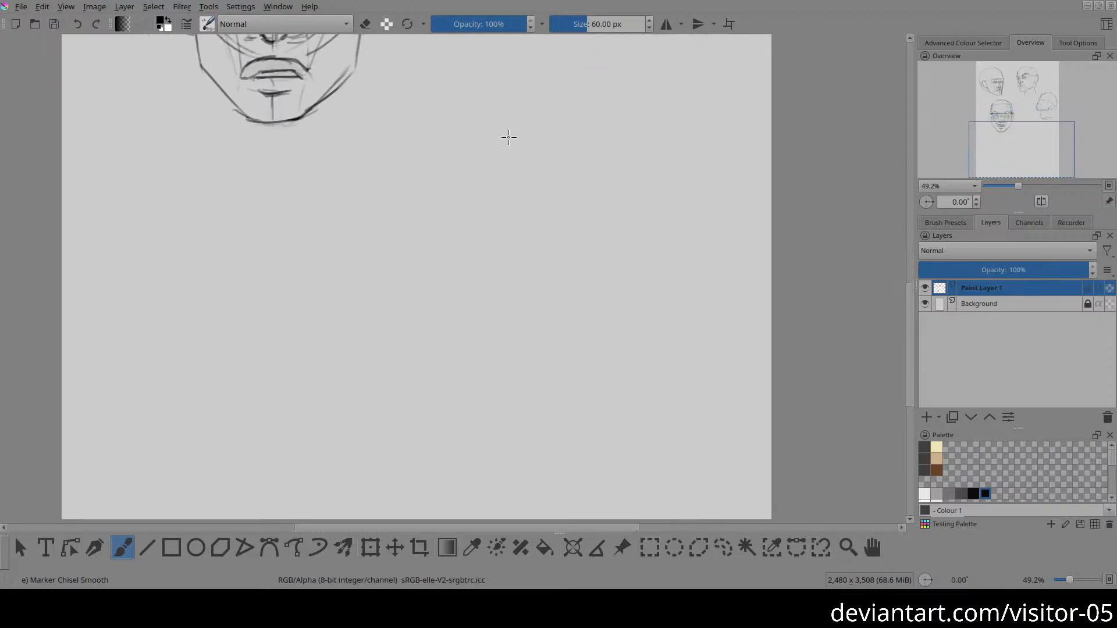
pyautogui.moveTo(399, 170); pyautogui.dragTo(536, 304)
pyautogui.moveTo(635, 127)
pyautogui.mouseDown()
pyautogui.moveTo(409, 260)
pyautogui.moveTo(520, 91)
pyautogui.moveTo(578, 304)
pyautogui.moveTo(518, 96)
pyautogui.mouseUp()
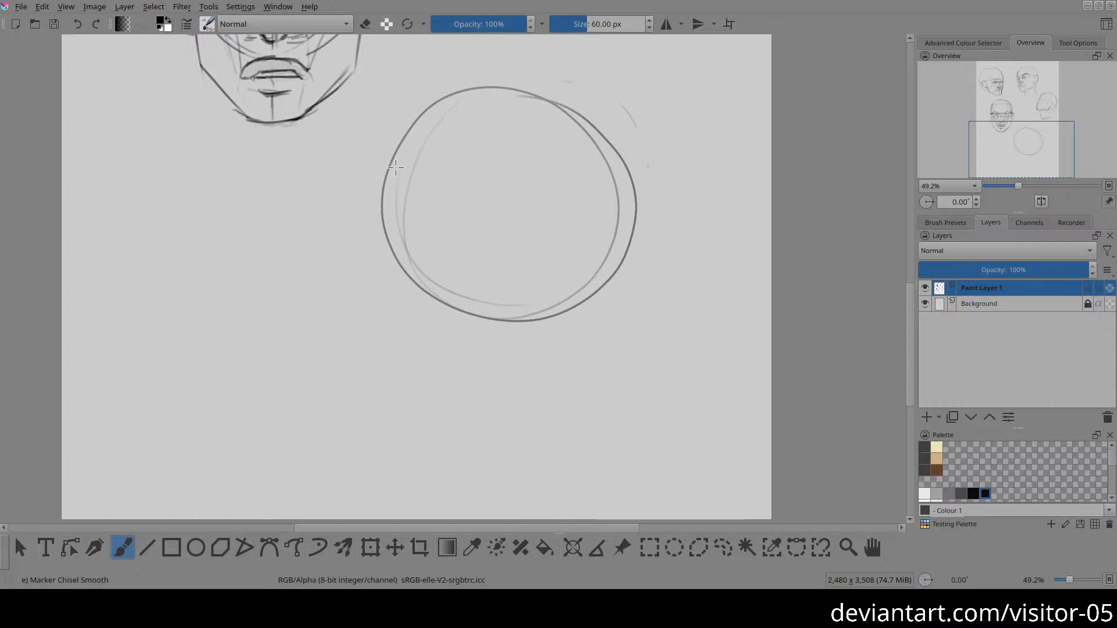
# Step: Draw a curved brow line across the fifth head's circle and a narrow oval for the side plane
pyautogui.moveTo(394, 155); pyautogui.dragTo(545, 161)
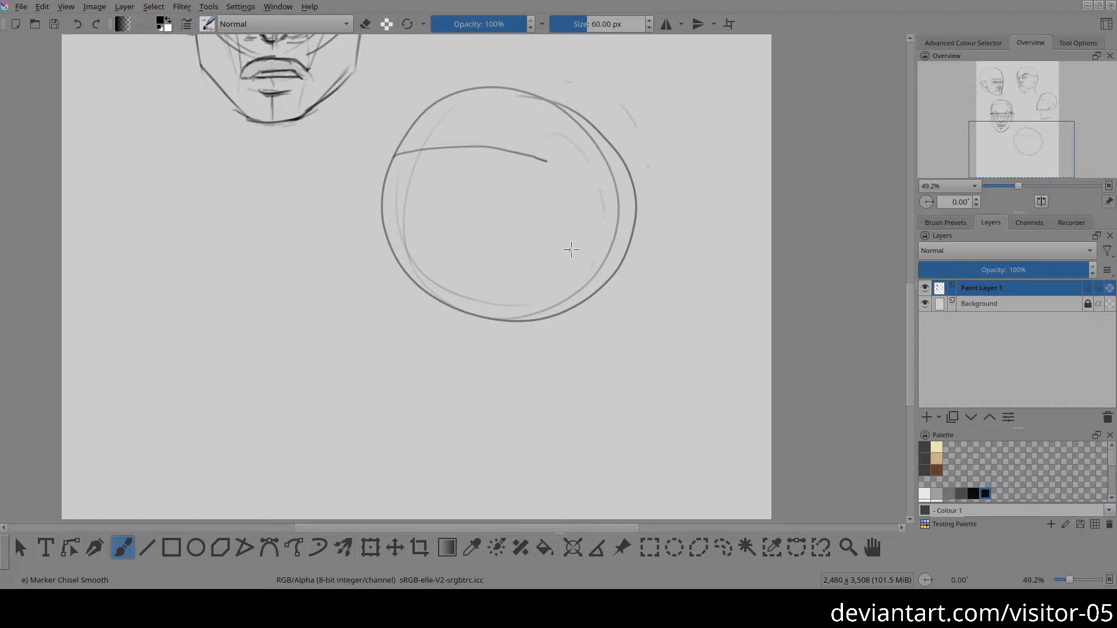
pyautogui.moveTo(616, 216)
pyautogui.mouseDown()
pyautogui.moveTo(589, 133)
pyautogui.moveTo(503, 189)
pyautogui.moveTo(530, 284)
pyautogui.moveTo(605, 163)
pyautogui.mouseUp()
pyautogui.hotkey('ctrl', 'z')
pyautogui.moveTo(562, 133)
pyautogui.mouseDown()
pyautogui.moveTo(599, 224)
pyautogui.moveTo(614, 180)
pyautogui.mouseUp()
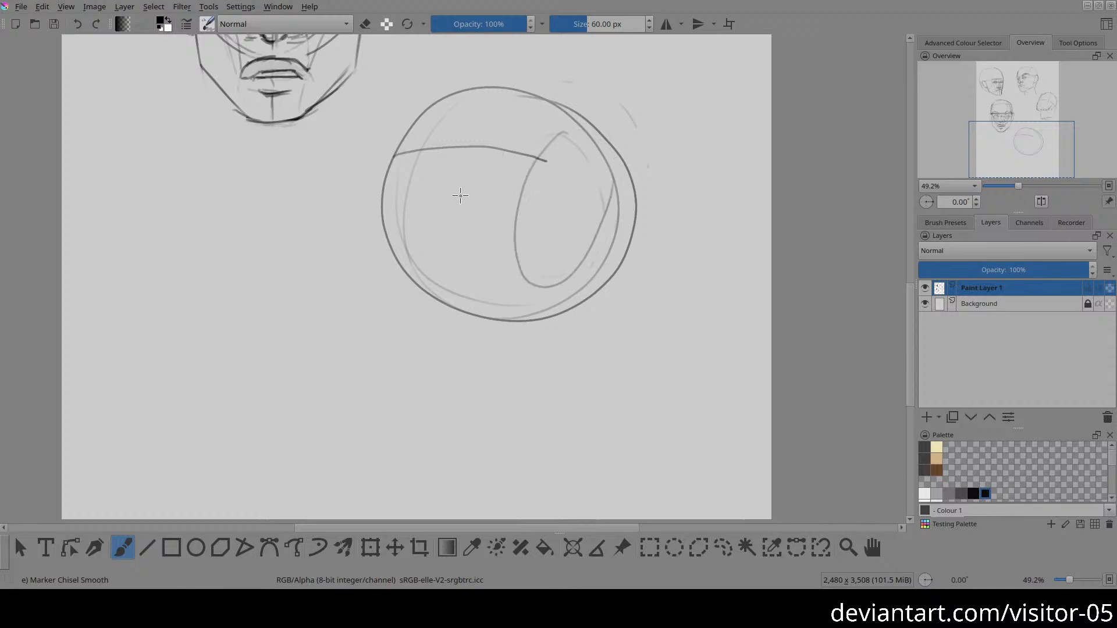
# Step: Draw the fifth head's centre line and outer face edge down from the brow, and continue the brow line across the side-plane oval
pyautogui.moveTo(425, 147); pyautogui.dragTo(388, 296)
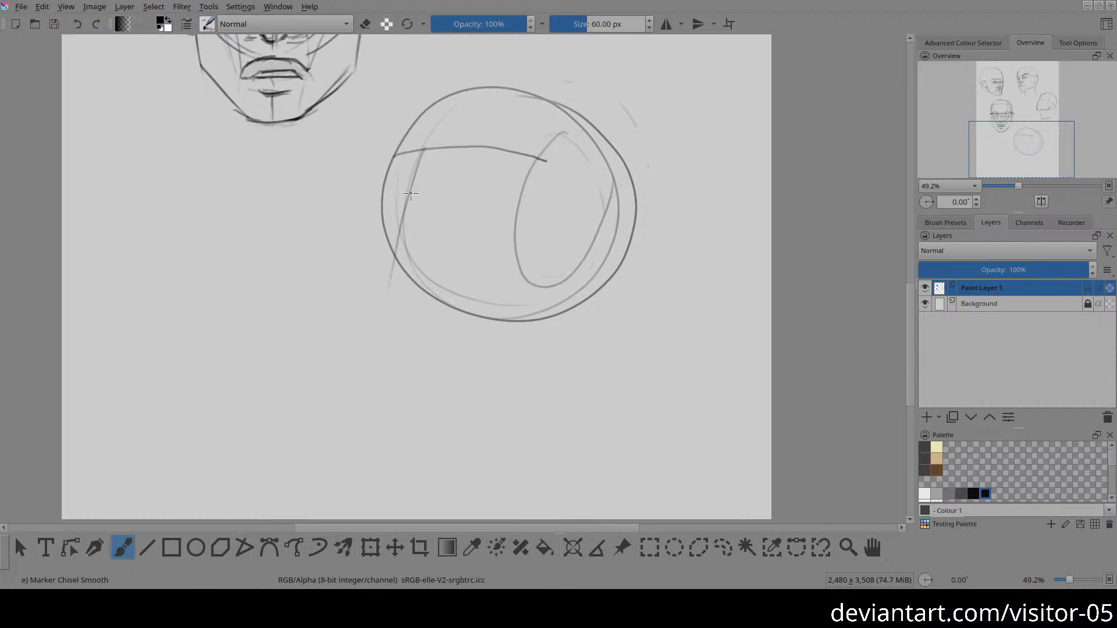
pyautogui.hotkey('ctrl', 'z')
pyautogui.moveTo(420, 152)
pyautogui.mouseDown()
pyautogui.moveTo(365, 313)
pyautogui.moveTo(387, 304)
pyautogui.mouseUp()
pyautogui.moveTo(390, 156)
pyautogui.mouseDown()
pyautogui.moveTo(370, 326)
pyautogui.moveTo(352, 310)
pyautogui.moveTo(349, 327)
pyautogui.mouseUp()
pyautogui.hotkey('ctrl', 'z')
pyautogui.moveTo(538, 159); pyautogui.dragTo(592, 267)
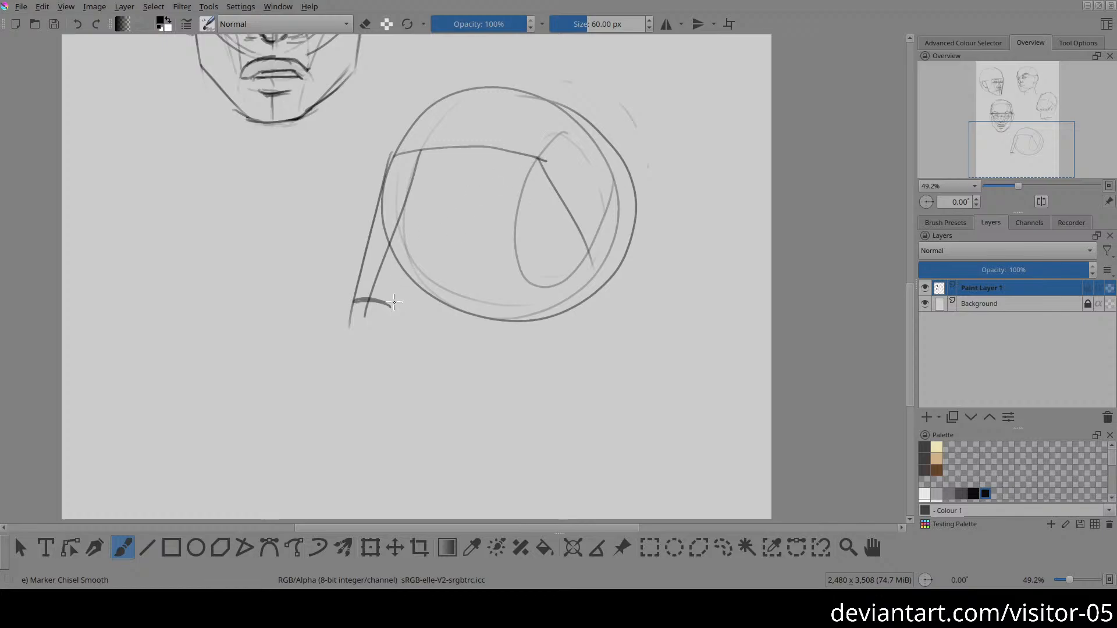
# Step: Mark the fifth head's chin, connect it to the brow corner, and draw a dividing line through the side-plane oval
pyautogui.moveTo(390, 304); pyautogui.dragTo(500, 187)
pyautogui.moveTo(374, 306); pyautogui.dragTo(548, 158)
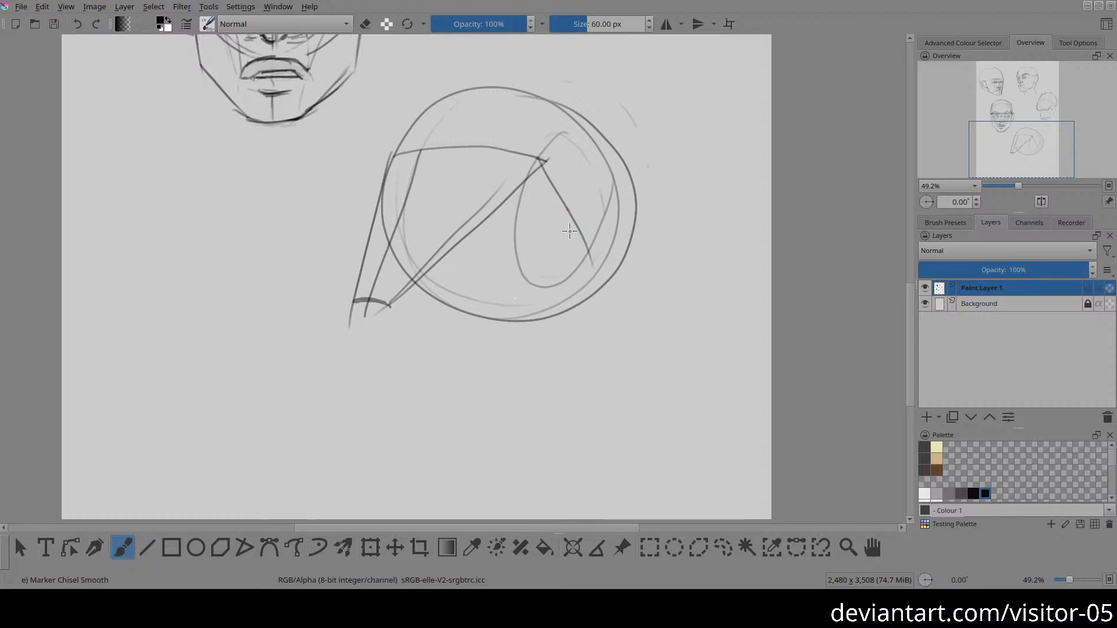
pyautogui.moveTo(639, 309)
pyautogui.mouseDown()
pyautogui.moveTo(650, 277)
pyautogui.moveTo(531, 197)
pyautogui.moveTo(505, 195)
pyautogui.mouseUp()
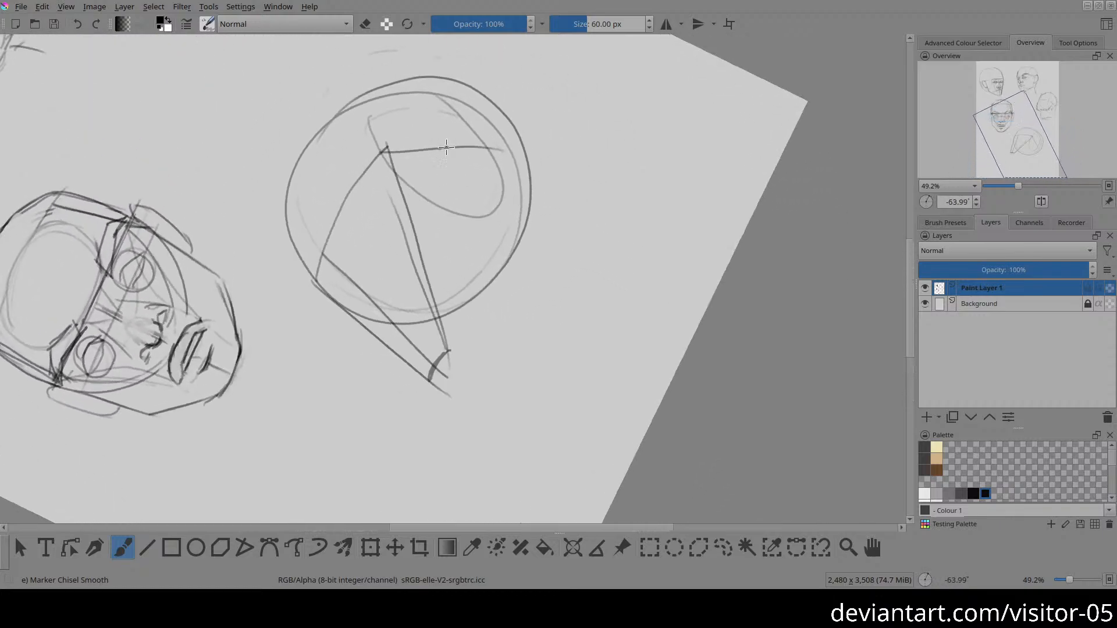
pyautogui.moveTo(448, 150); pyautogui.dragTo(483, 238)
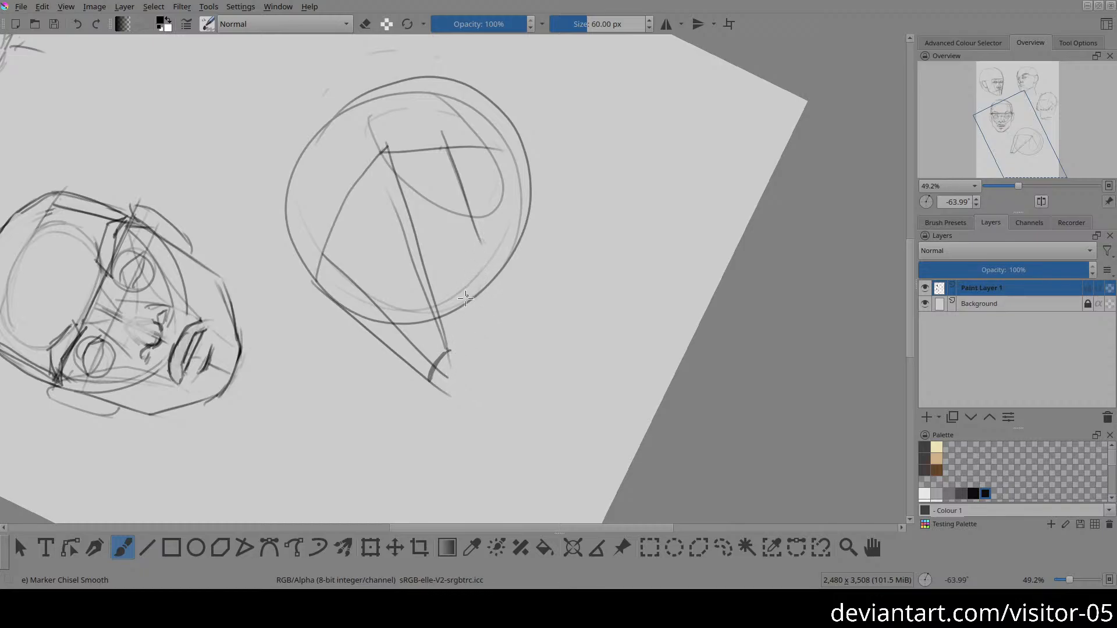
# Step: Redraw the fifth head's chin higher with a new cheek line and front edge, erasing the earlier lower chin construction
pyautogui.moveTo(546, 244)
pyautogui.mouseDown()
pyautogui.moveTo(655, 242)
pyautogui.moveTo(633, 367)
pyautogui.moveTo(386, 263)
pyautogui.moveTo(525, 161)
pyautogui.mouseUp()
pyautogui.moveTo(413, 235)
pyautogui.mouseDown()
pyautogui.moveTo(517, 171)
pyautogui.moveTo(402, 246)
pyautogui.mouseUp()
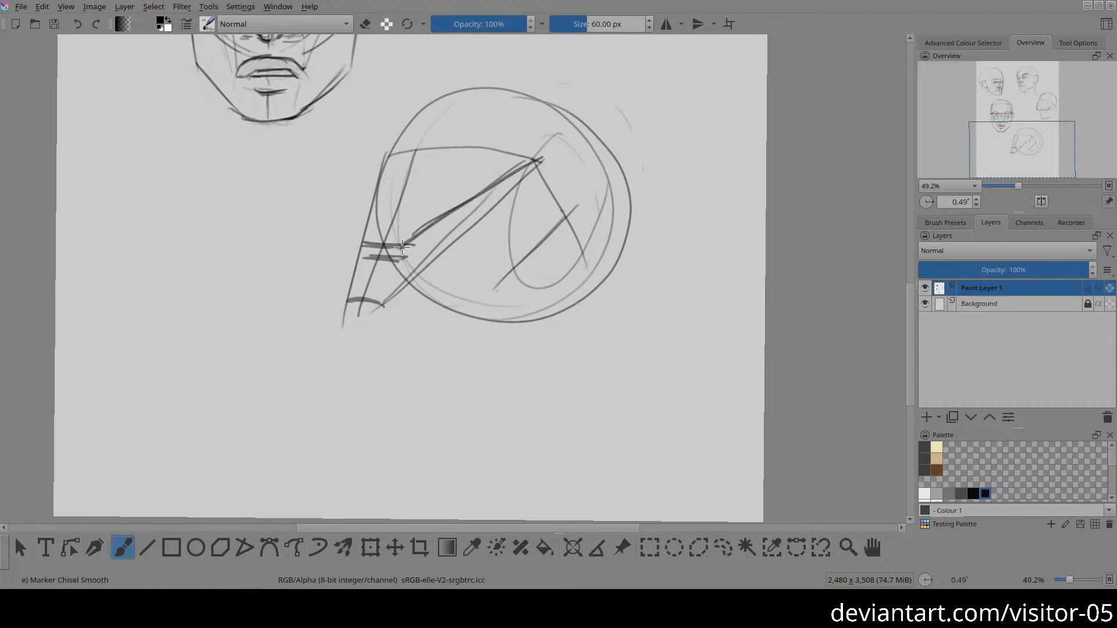
pyautogui.moveTo(386, 157); pyautogui.dragTo(375, 256)
pyautogui.hotkey('ctrl', 'z')
pyautogui.moveTo(385, 153); pyautogui.dragTo(375, 252)
pyautogui.press('e')
pyautogui.moveTo(442, 249); pyautogui.dragTo(377, 306)
pyautogui.moveTo(278, 322)
pyautogui.mouseDown()
pyautogui.moveTo(394, 269)
pyautogui.moveTo(342, 279)
pyautogui.moveTo(390, 260)
pyautogui.moveTo(355, 326)
pyautogui.moveTo(398, 294)
pyautogui.moveTo(406, 276)
pyautogui.moveTo(351, 307)
pyautogui.moveTo(382, 315)
pyautogui.mouseUp()
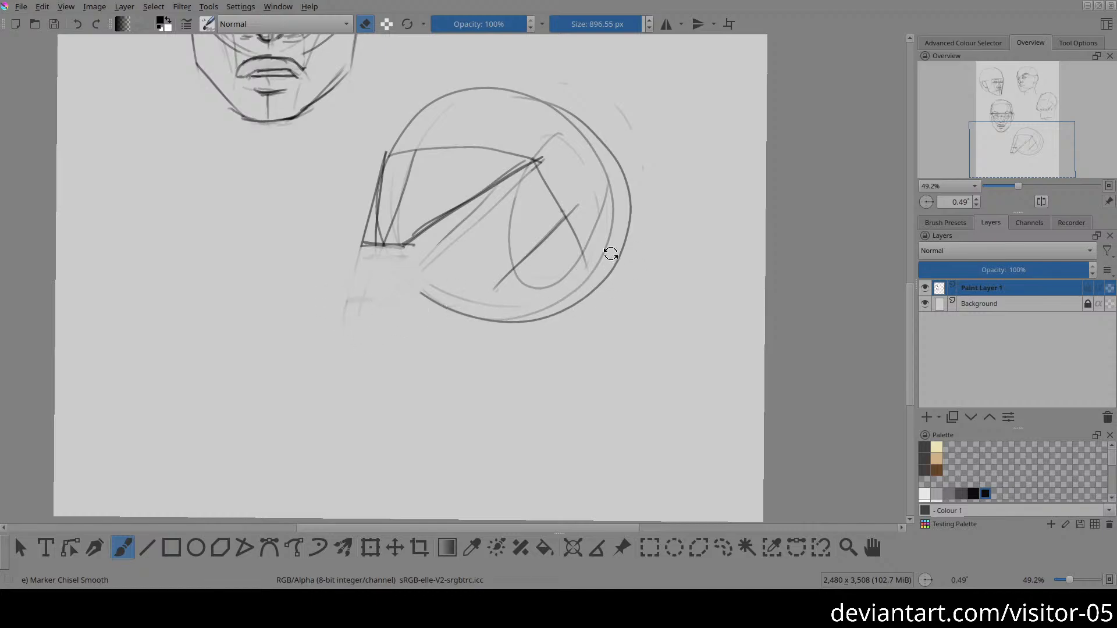
# Step: Draw the fifth head's lower jaw line from the chin to the side-plane oval, strengthen the oval's divider, and add an under-chin stroke
pyautogui.moveTo(610, 253)
pyautogui.mouseDown()
pyautogui.moveTo(609, 263)
pyautogui.moveTo(561, 242)
pyautogui.mouseUp()
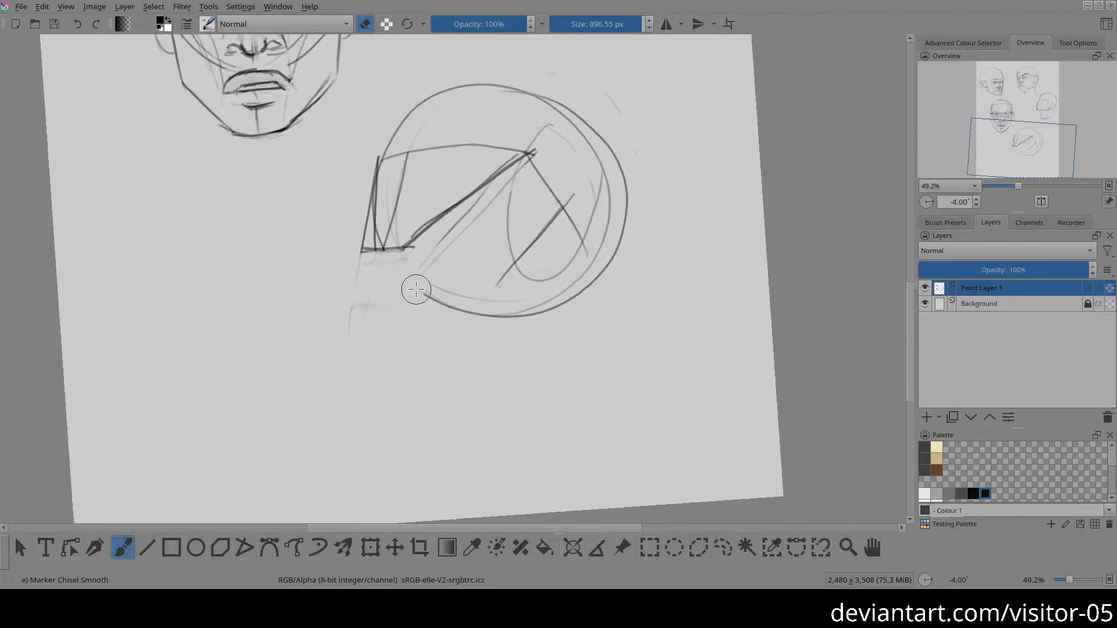
pyautogui.press('e')
pyautogui.moveTo(401, 249); pyautogui.dragTo(508, 262)
pyautogui.hotkey('ctrl', 'z')
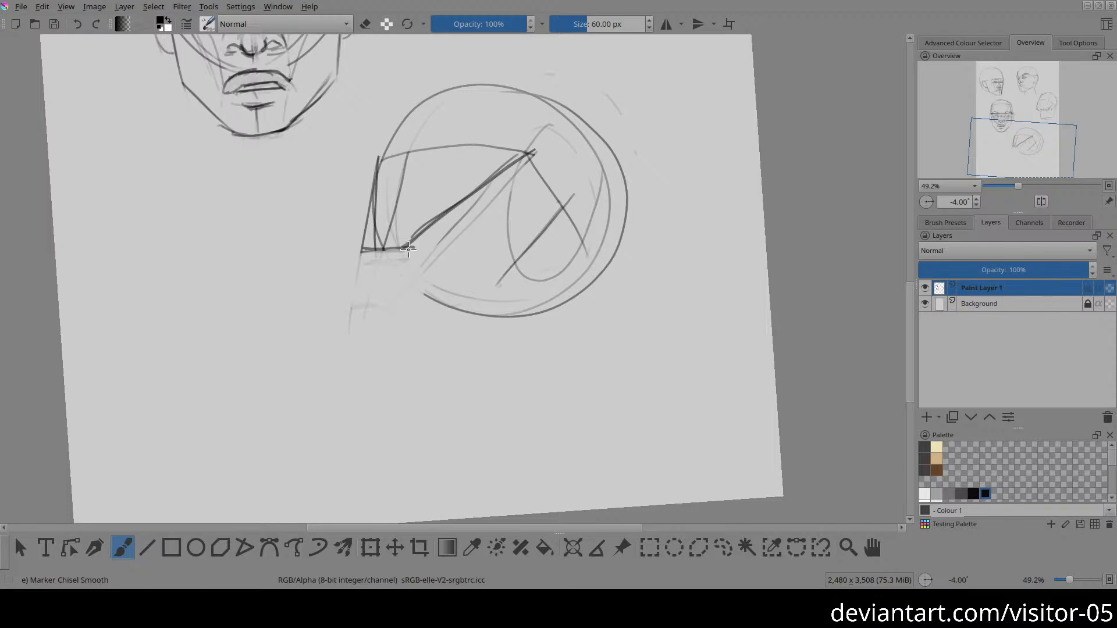
pyautogui.moveTo(407, 249); pyautogui.dragTo(536, 280)
pyautogui.moveTo(562, 202); pyautogui.dragTo(499, 285)
pyautogui.moveTo(385, 251); pyautogui.dragTo(434, 256)
pyautogui.moveTo(359, 253); pyautogui.dragTo(386, 270)
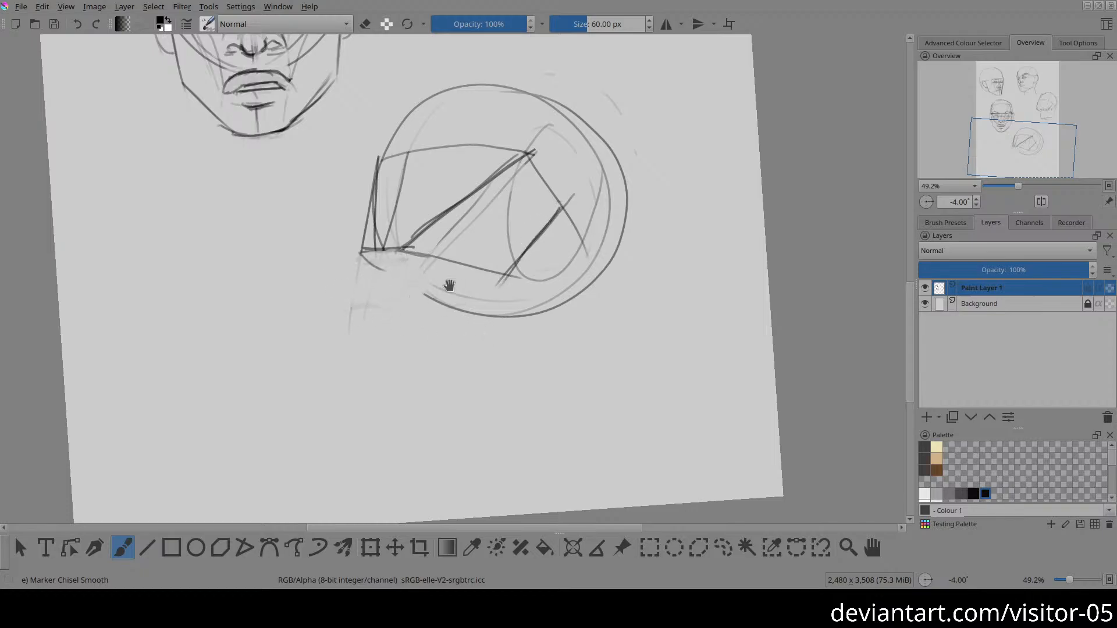
# Step: Delete the entire fifth head construction inside a freehand selection and clear the selection
pyautogui.press('5')
pyautogui.moveTo(362, 320); pyautogui.dragTo(362, 356)
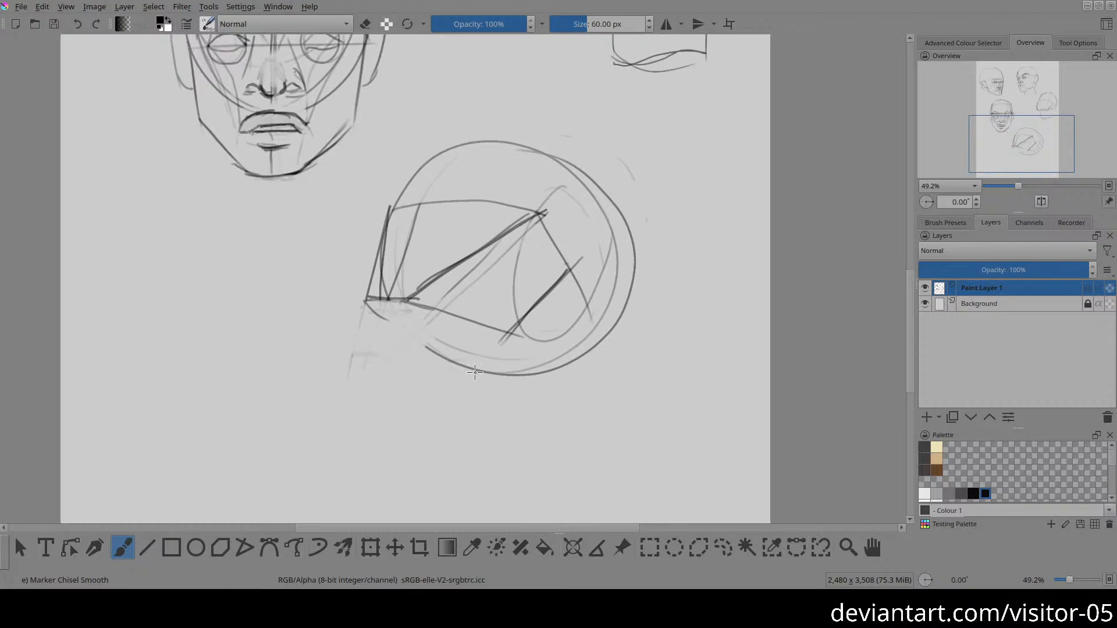
pyautogui.press('l')
pyautogui.moveTo(458, 101)
pyautogui.mouseDown()
pyautogui.moveTo(312, 365)
pyautogui.moveTo(753, 274)
pyautogui.moveTo(480, 114)
pyautogui.mouseUp()
pyautogui.press('Delete')
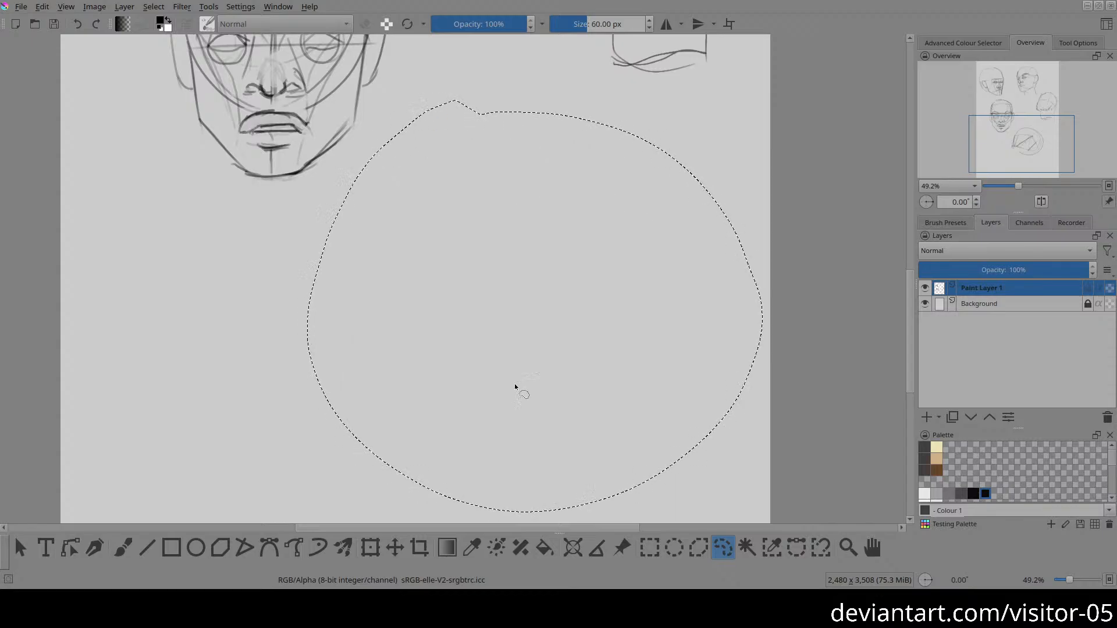
pyautogui.hotkey('ctrl', 'shift', 'a')
# Step: Sketch a smaller construction circle for a new fifth head below the third head, with a wide oval as its side plane
pyautogui.press('b')
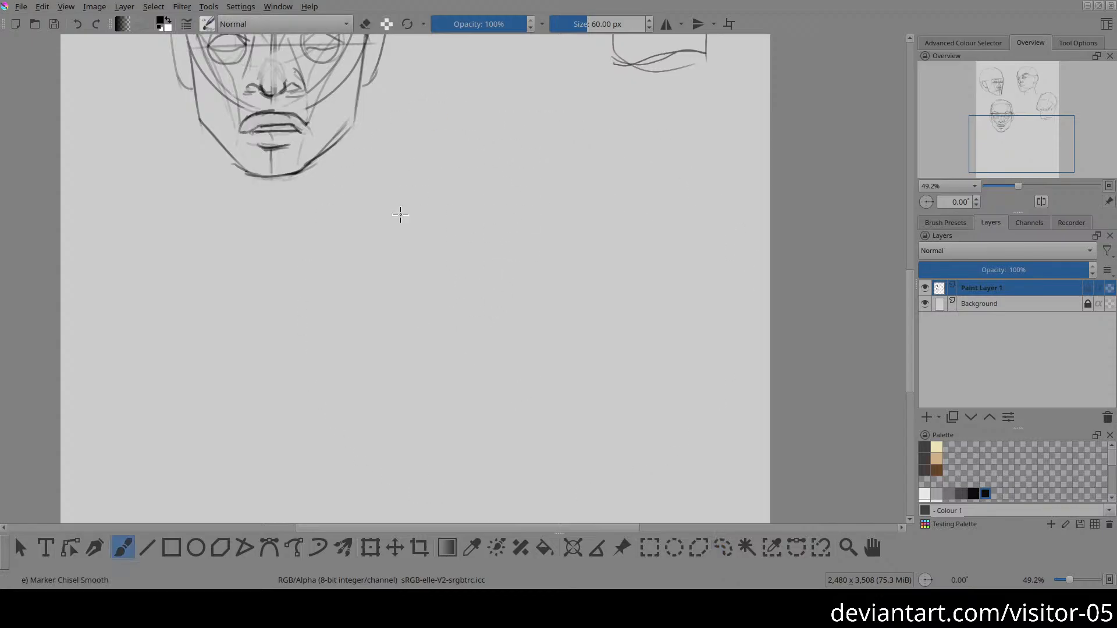
pyautogui.moveTo(434, 163)
pyautogui.mouseDown()
pyautogui.moveTo(409, 236)
pyautogui.moveTo(561, 152)
pyautogui.moveTo(461, 323)
pyautogui.moveTo(566, 157)
pyautogui.mouseUp()
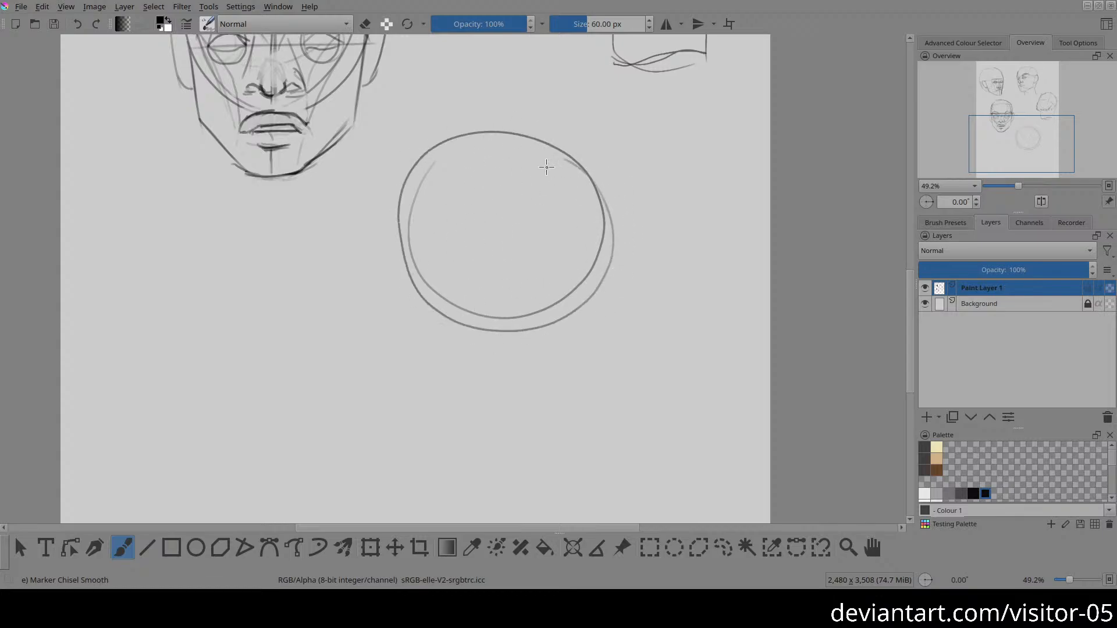
pyautogui.moveTo(497, 215)
pyautogui.mouseDown()
pyautogui.moveTo(532, 312)
pyautogui.moveTo(609, 272)
pyautogui.moveTo(582, 178)
pyautogui.moveTo(528, 182)
pyautogui.moveTo(495, 263)
pyautogui.moveTo(575, 314)
pyautogui.moveTo(613, 214)
pyautogui.moveTo(503, 190)
pyautogui.moveTo(501, 149)
pyautogui.moveTo(472, 267)
pyautogui.moveTo(589, 306)
pyautogui.moveTo(555, 173)
pyautogui.moveTo(529, 189)
pyautogui.mouseUp()
pyautogui.hotkey('ctrl', 'z')
pyautogui.hotkey('ctrl', 'z')
pyautogui.moveTo(554, 149)
pyautogui.mouseDown()
pyautogui.moveTo(498, 299)
pyautogui.moveTo(572, 189)
pyautogui.mouseUp()
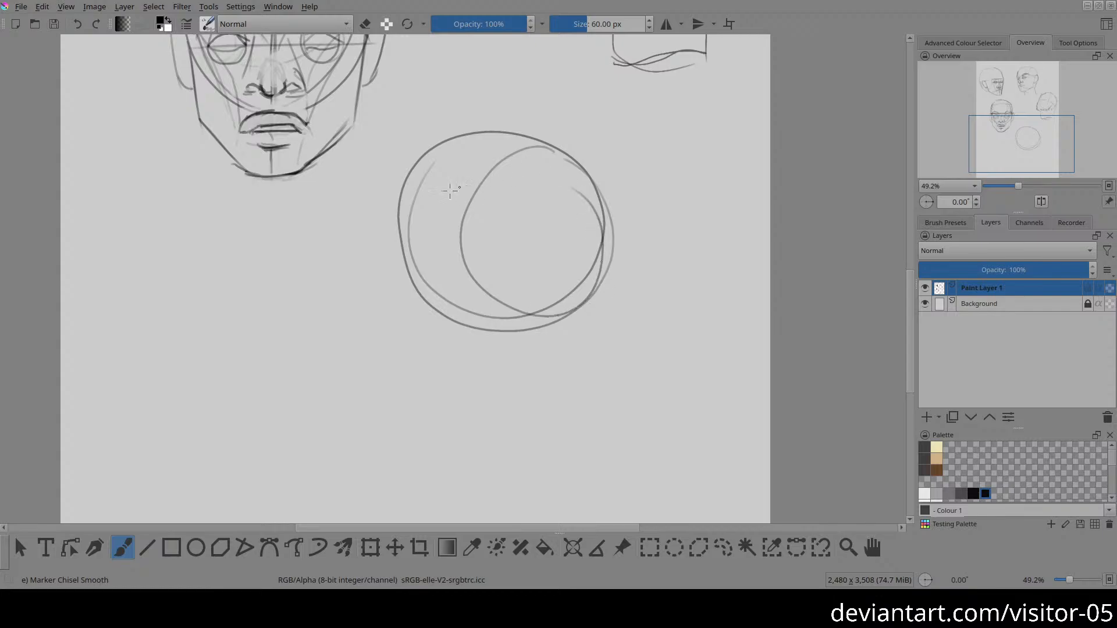
# Step: Draw the new fifth head's forehead edge and slanted centre line, and a brow line curving across the front and side planes
pyautogui.moveTo(422, 165)
pyautogui.mouseDown()
pyautogui.moveTo(408, 187)
pyautogui.moveTo(402, 272)
pyautogui.mouseUp()
pyautogui.moveTo(430, 195); pyautogui.dragTo(390, 332)
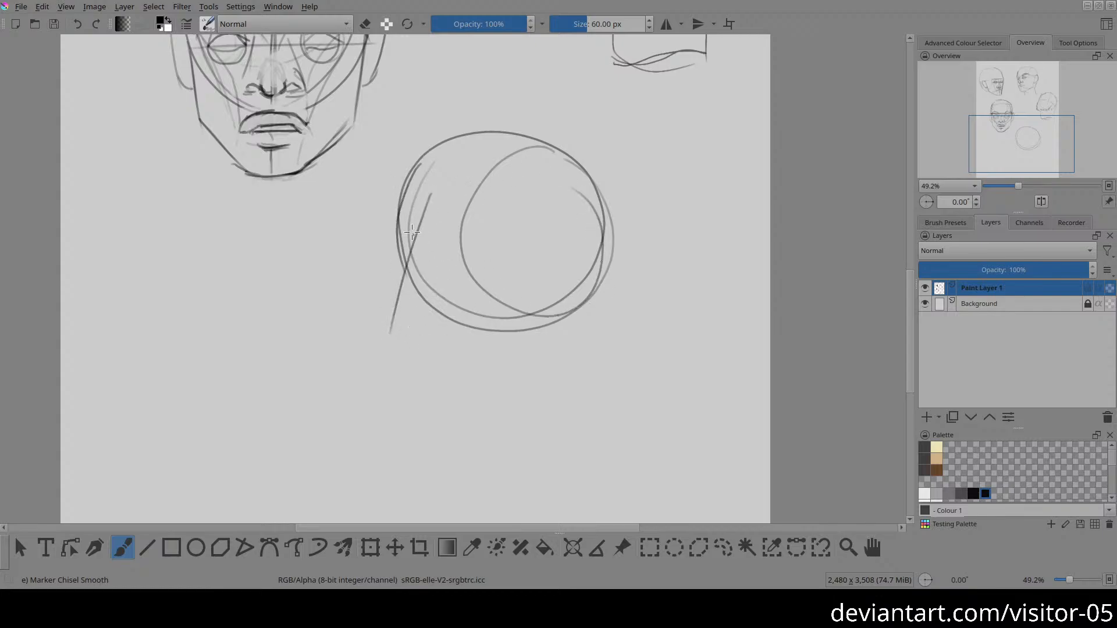
pyautogui.moveTo(404, 202); pyautogui.dragTo(482, 198)
pyautogui.moveTo(384, 313); pyautogui.dragTo(418, 311)
pyautogui.hotkey('ctrl', 'z')
pyautogui.moveTo(480, 200); pyautogui.dragTo(570, 284)
pyautogui.hotkey('ctrl', 'z')
pyautogui.moveTo(483, 198); pyautogui.dragTo(605, 247)
# Step: Draw the new fifth head's rear jaw line, front face edge, chin and lower jaw line, joining the jaw up to the brow line
pyautogui.moveTo(565, 227)
pyautogui.mouseDown()
pyautogui.moveTo(514, 320)
pyautogui.moveTo(479, 337)
pyautogui.mouseUp()
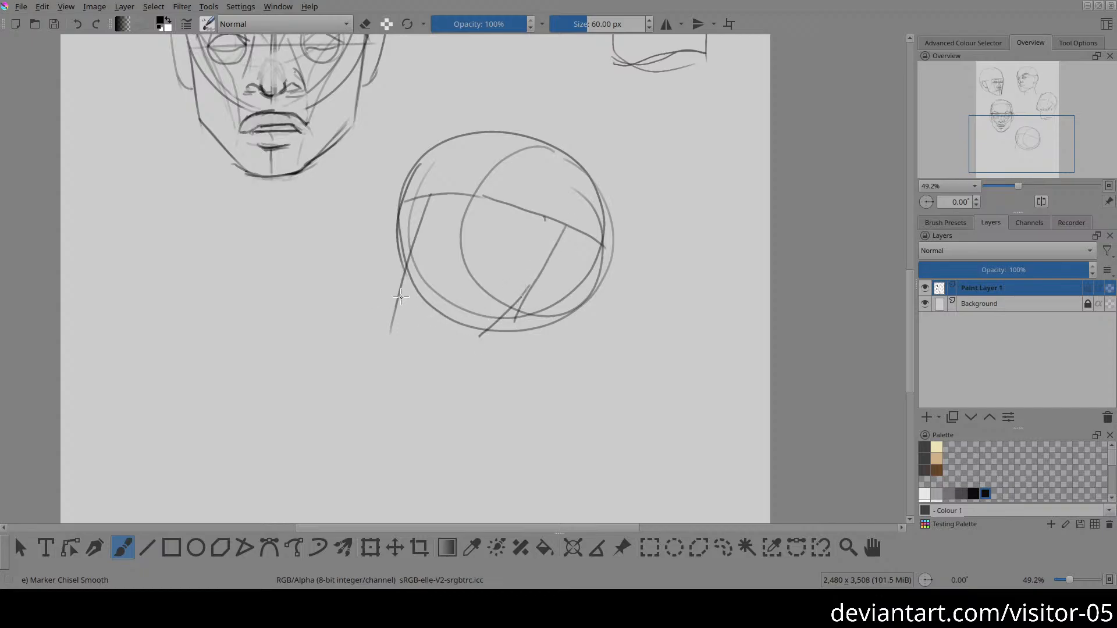
pyautogui.moveTo(401, 201)
pyautogui.mouseDown()
pyautogui.moveTo(377, 297)
pyautogui.moveTo(393, 313)
pyautogui.moveTo(385, 299)
pyautogui.moveTo(406, 300)
pyautogui.moveTo(379, 302)
pyautogui.moveTo(490, 320)
pyautogui.mouseUp()
pyautogui.moveTo(420, 298)
pyautogui.mouseDown()
pyautogui.moveTo(490, 319)
pyautogui.moveTo(564, 222)
pyautogui.mouseUp()
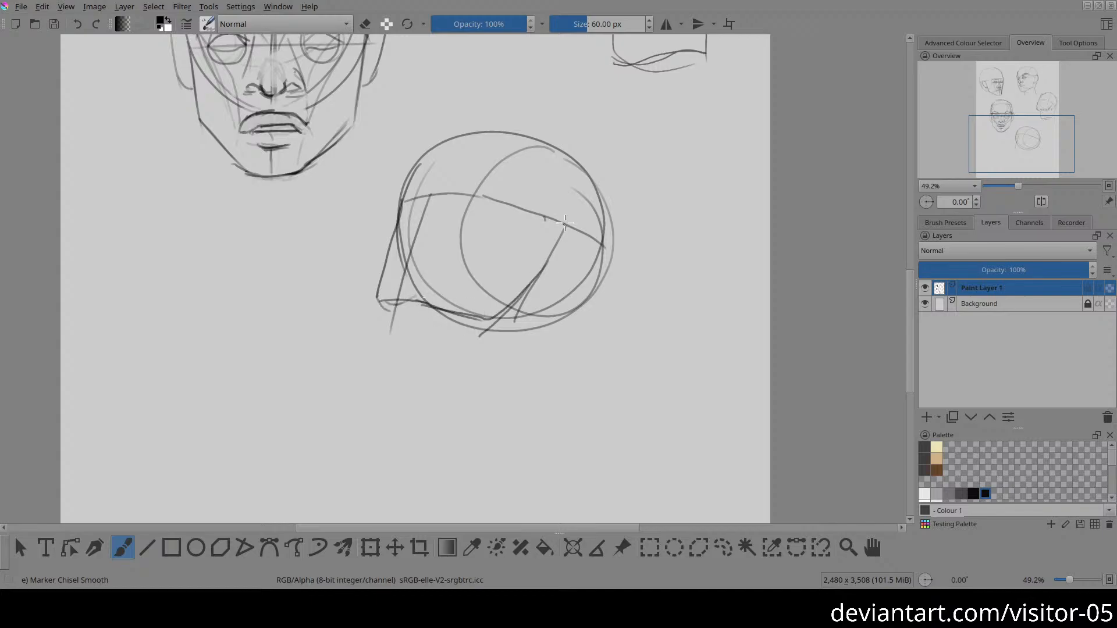
# Step: Draw the fifth head's curve under the chin and redraw its front face edge more upright, undoing the misplaced attempts
pyautogui.moveTo(377, 305)
pyautogui.mouseDown()
pyautogui.moveTo(405, 328)
pyautogui.moveTo(443, 335)
pyautogui.mouseUp()
pyautogui.moveTo(402, 202); pyautogui.dragTo(386, 300)
pyautogui.hotkey('ctrl', 'z')
pyautogui.moveTo(401, 201); pyautogui.dragTo(389, 301)
pyautogui.hotkey('ctrl', 'z')
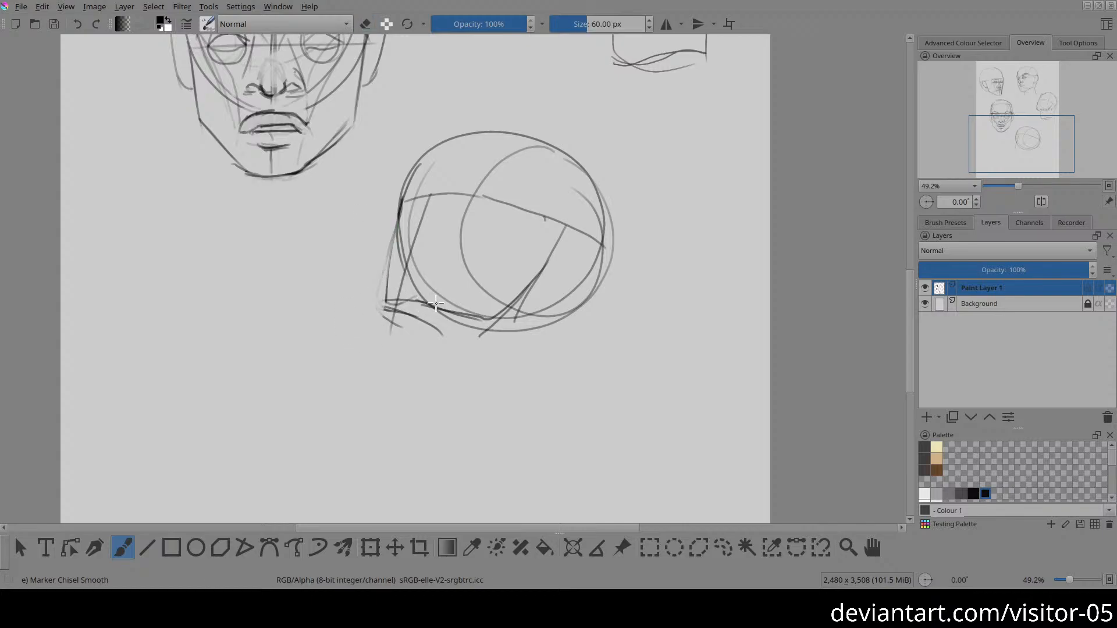
# Step: Erase or lighten the fifth head's lower side-plane oval, the circle's lower edge and the old front face lines
pyautogui.press('e')
pyautogui.moveTo(456, 252)
pyautogui.mouseDown()
pyautogui.moveTo(512, 327)
pyautogui.moveTo(475, 344)
pyautogui.moveTo(553, 310)
pyautogui.moveTo(479, 246)
pyautogui.moveTo(478, 222)
pyautogui.moveTo(447, 260)
pyautogui.moveTo(409, 251)
pyautogui.moveTo(418, 230)
pyautogui.mouseUp()
pyautogui.keyDown('shift'); pyautogui.moveTo(511, 220); pyautogui.dragTo(337, 250); pyautogui.keyUp('shift')
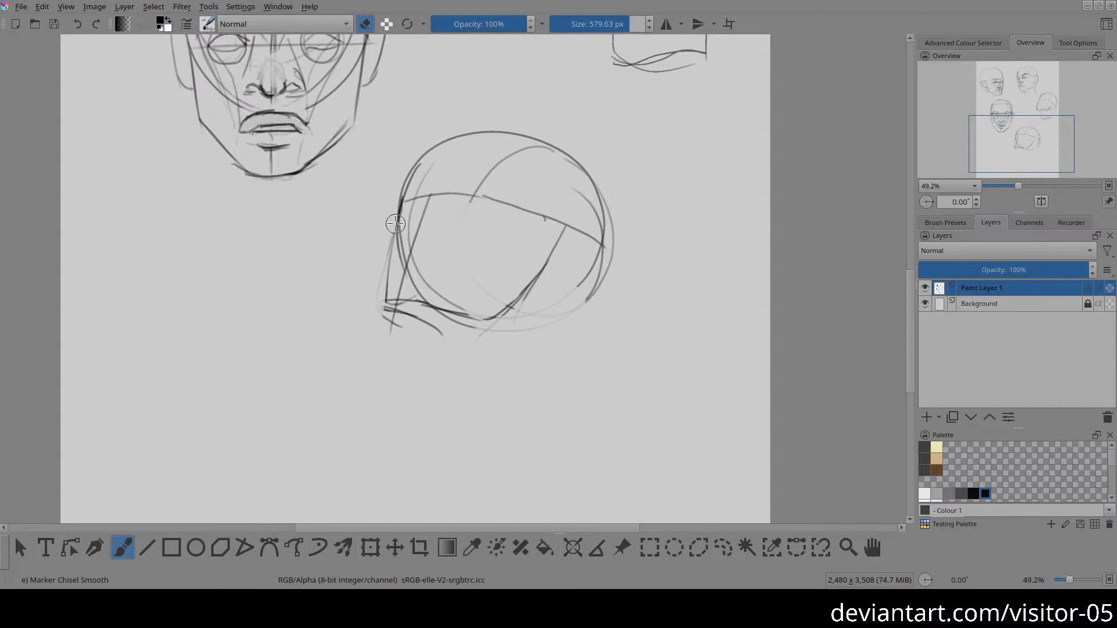
pyautogui.moveTo(396, 224); pyautogui.dragTo(406, 288)
# Step: Redraw the fifth head's front face edge darker and sketch the eye socket and cheek marks below the brow line
pyautogui.press('e')
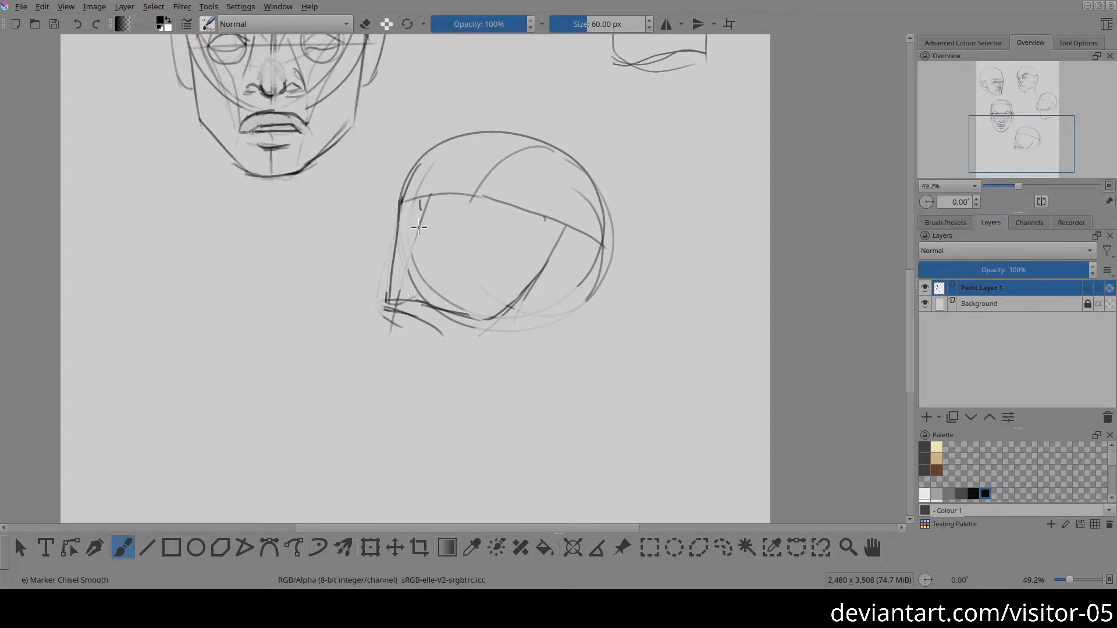
pyautogui.moveTo(406, 228)
pyautogui.mouseDown()
pyautogui.moveTo(409, 245)
pyautogui.moveTo(402, 229)
pyautogui.mouseUp()
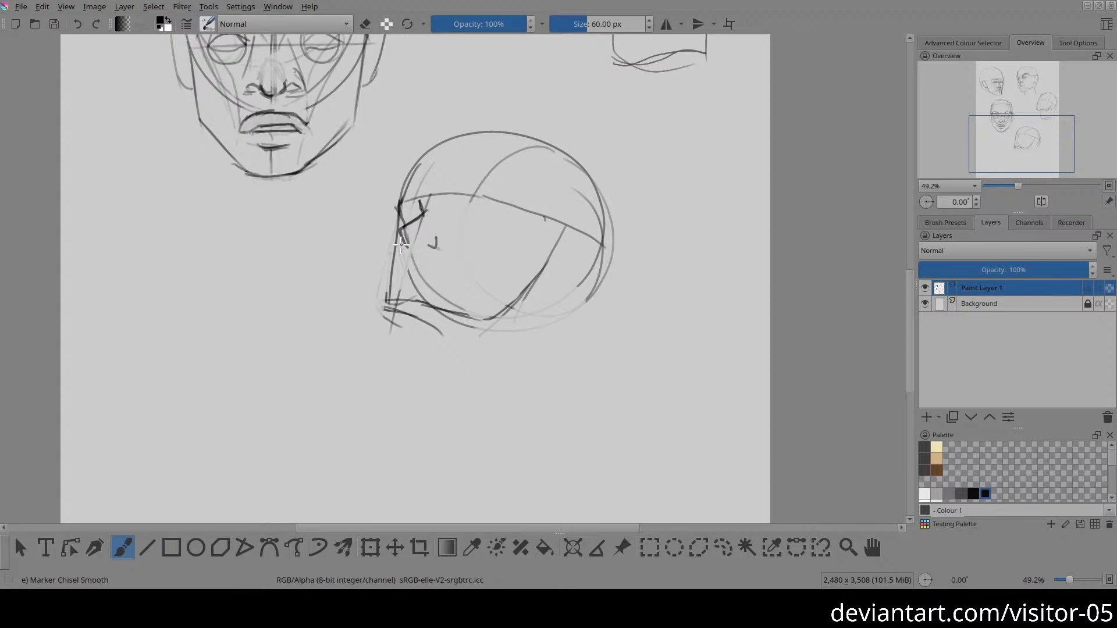
pyautogui.moveTo(401, 238); pyautogui.dragTo(389, 306)
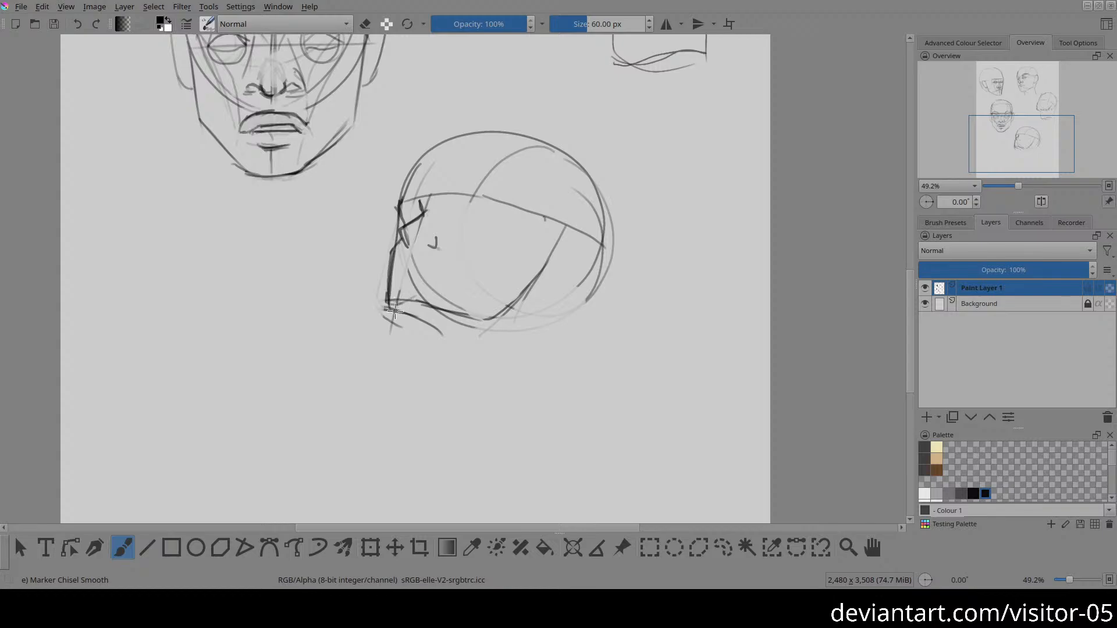
# Step: Erase the old front part of the jaw line, redraw the lower jaw and add two neck lines below the head
pyautogui.press('e')
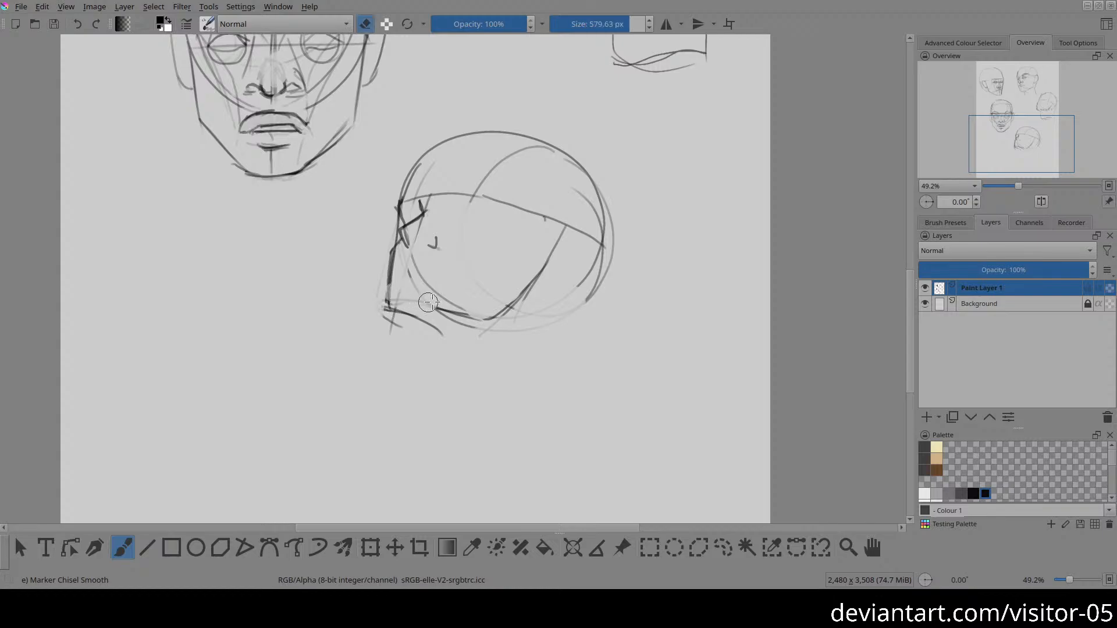
pyautogui.press('e')
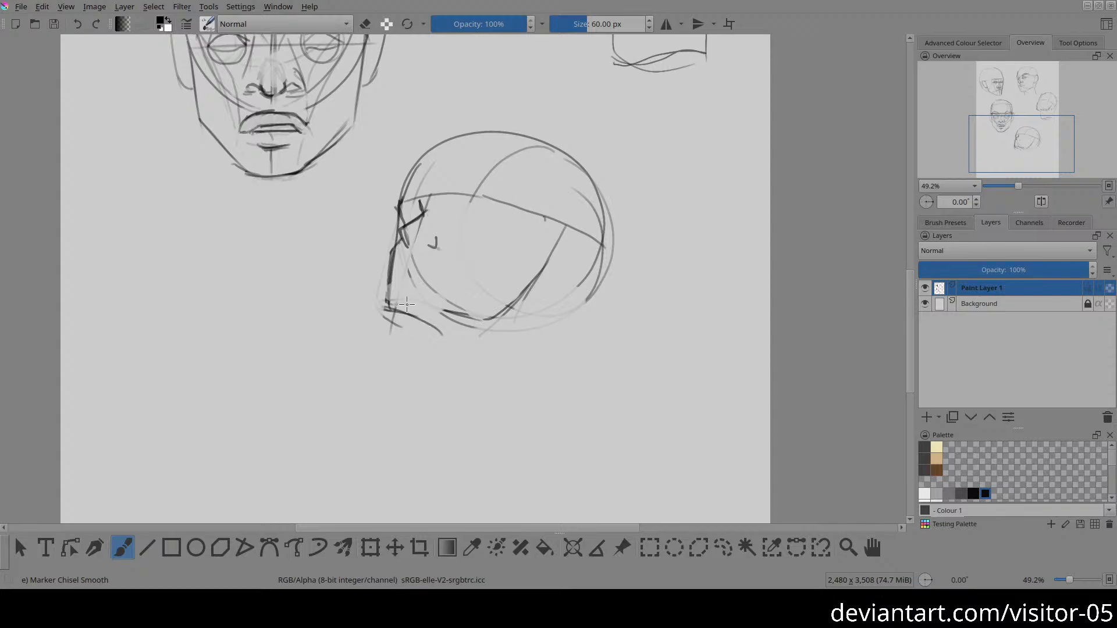
pyautogui.moveTo(388, 309)
pyautogui.mouseDown()
pyautogui.moveTo(435, 320)
pyautogui.moveTo(491, 312)
pyautogui.mouseUp()
pyautogui.moveTo(423, 317); pyautogui.dragTo(496, 313)
pyautogui.moveTo(431, 319); pyautogui.dragTo(457, 380)
pyautogui.moveTo(554, 313); pyautogui.dragTo(565, 400)
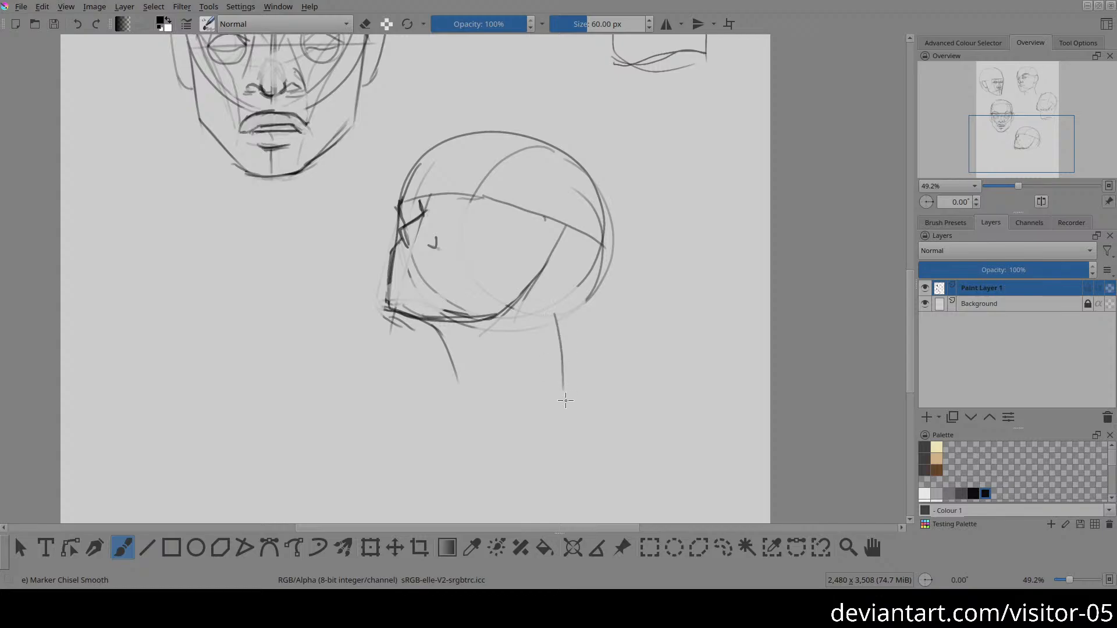
# Step: Hide the layer with the head sketches and add a new paint layer above it
pyautogui.press('2')
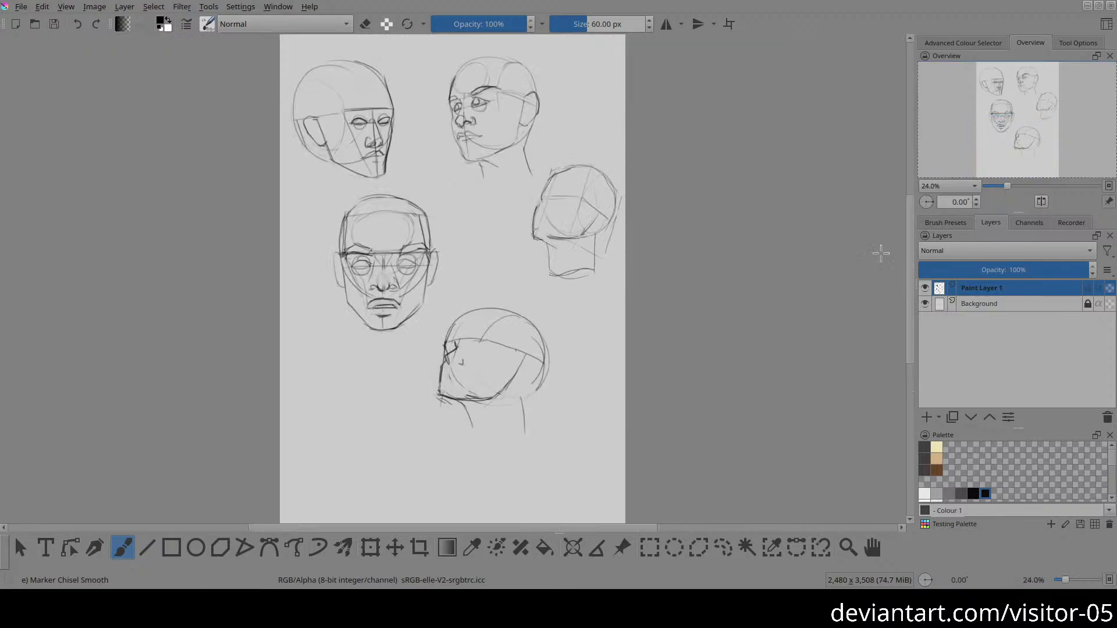
pyautogui.click(925, 288)
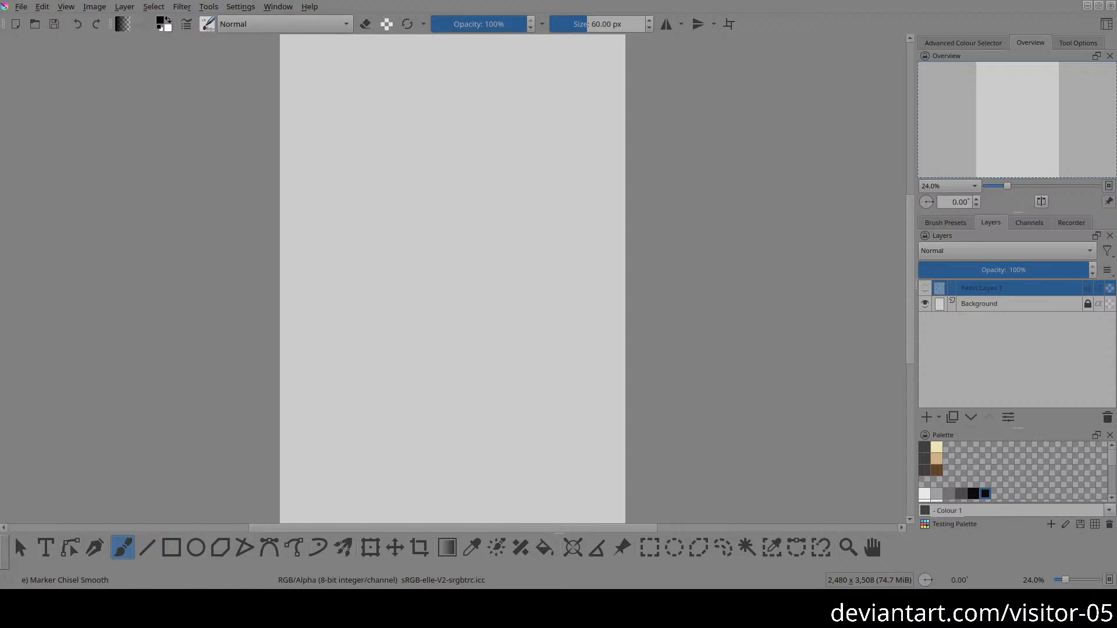
pyautogui.moveTo(723, 353); pyautogui.dragTo(771, 360)
pyautogui.moveTo(680, 332); pyautogui.dragTo(666, 309)
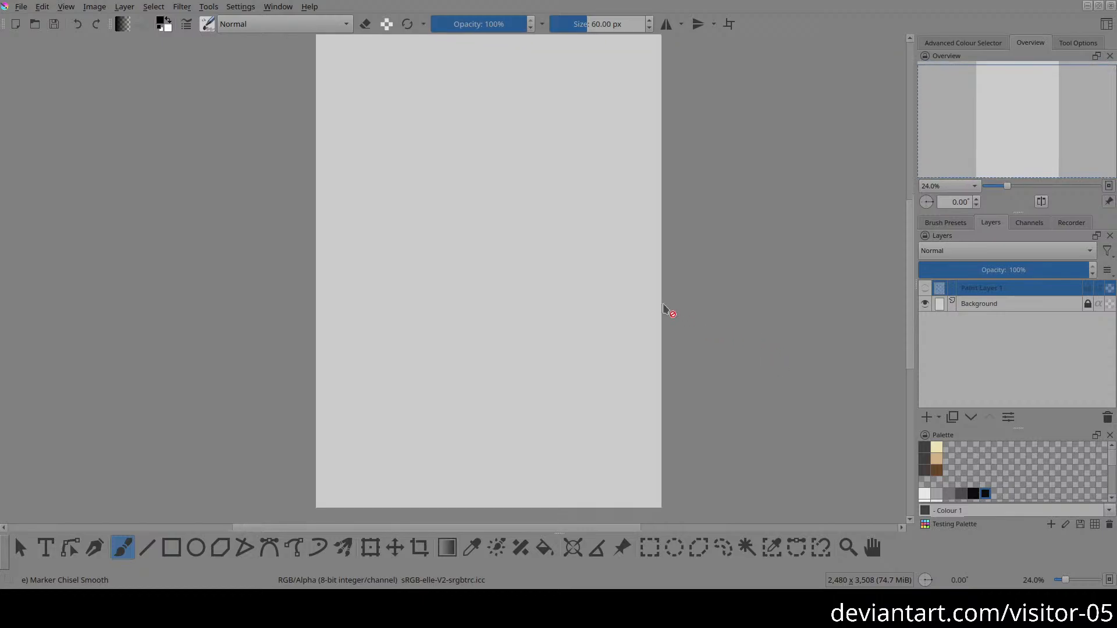
pyautogui.moveTo(512, 273); pyautogui.dragTo(499, 224)
pyautogui.moveTo(447, 262); pyautogui.dragTo(504, 339)
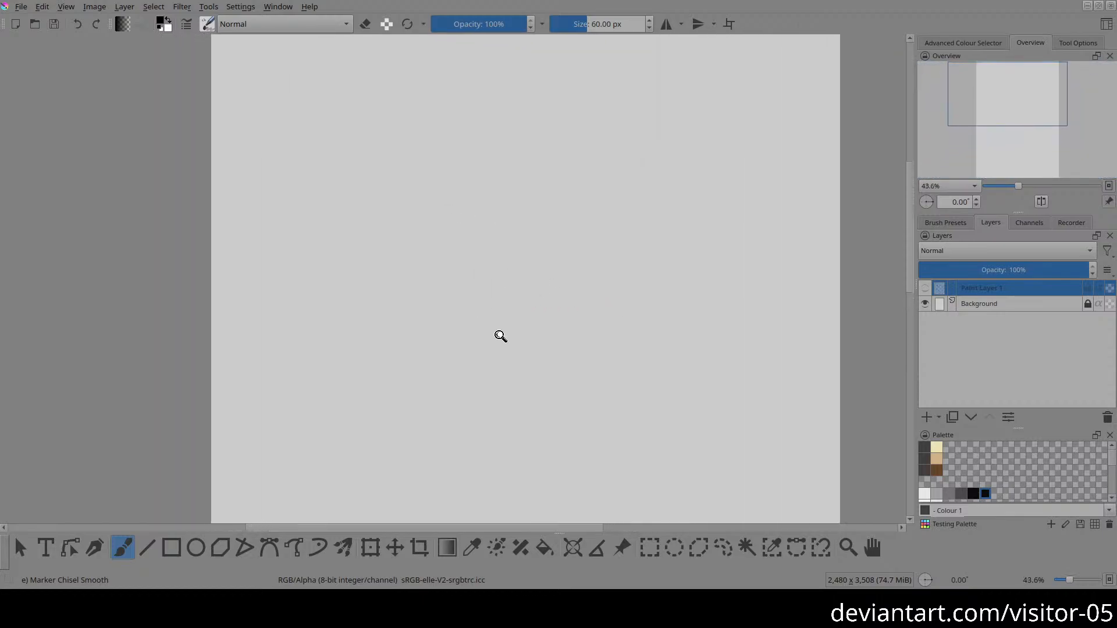
pyautogui.moveTo(510, 295); pyautogui.dragTo(514, 322)
pyautogui.moveTo(497, 329); pyautogui.dragTo(465, 241)
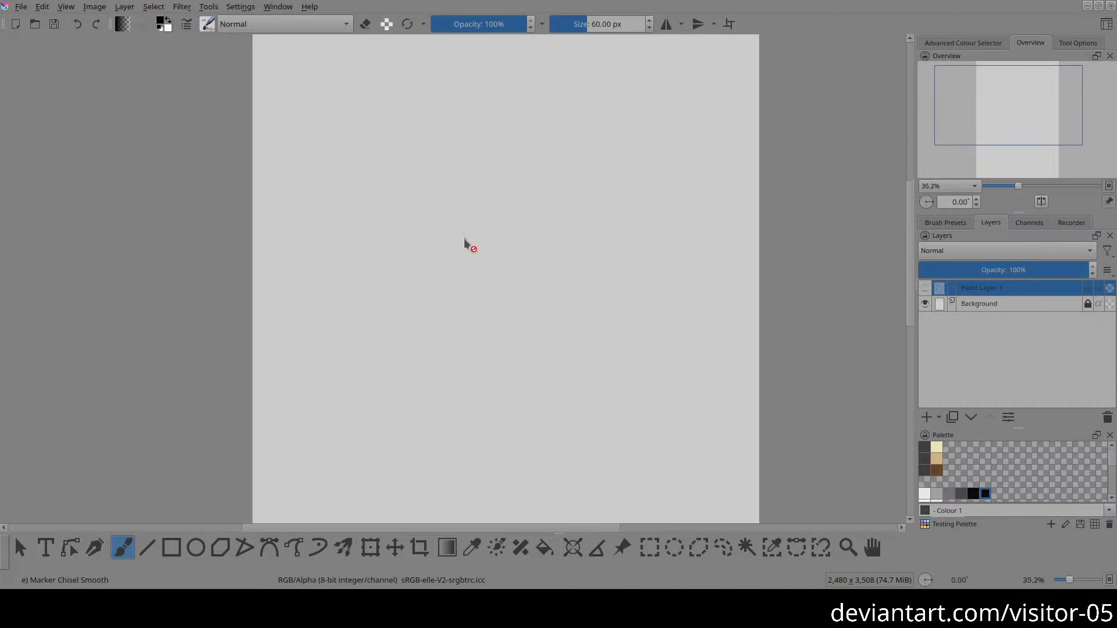
pyautogui.click(924, 415)
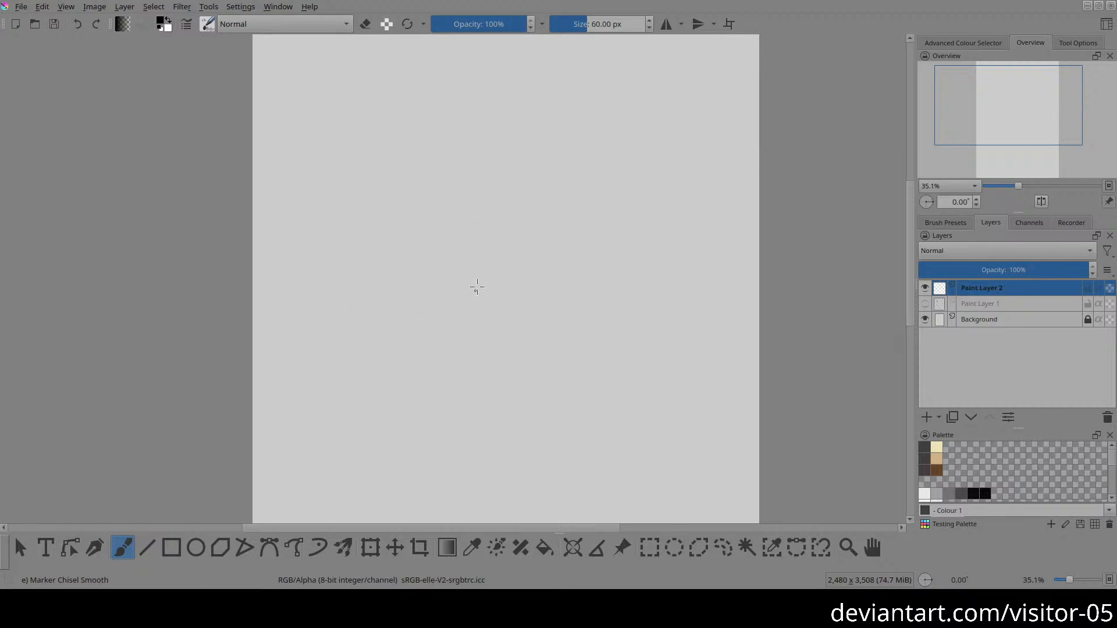
# Step: Sketch an upright ribcage oval with a curved centre line, topped by a flared pelvis shape with an arched upper edge
pyautogui.moveTo(472, 196)
pyautogui.mouseDown()
pyautogui.moveTo(443, 234)
pyautogui.moveTo(478, 297)
pyautogui.moveTo(524, 248)
pyautogui.moveTo(511, 211)
pyautogui.moveTo(468, 199)
pyautogui.moveTo(445, 260)
pyautogui.moveTo(458, 292)
pyautogui.moveTo(511, 267)
pyautogui.mouseUp()
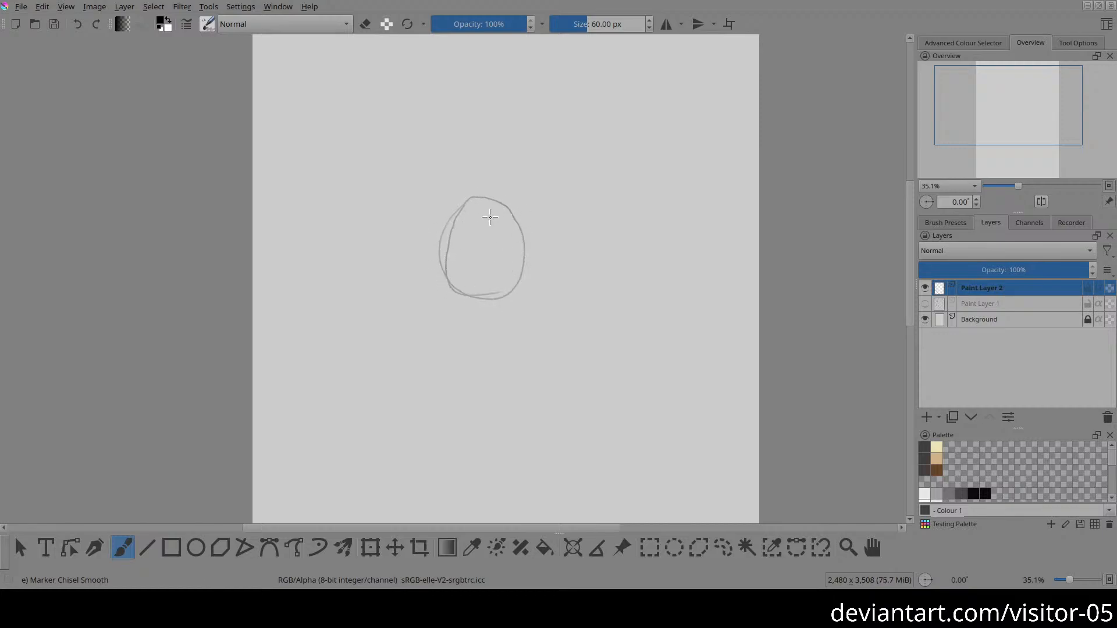
pyautogui.moveTo(488, 169)
pyautogui.mouseDown()
pyautogui.moveTo(487, 298)
pyautogui.moveTo(503, 244)
pyautogui.moveTo(501, 184)
pyautogui.mouseUp()
pyautogui.moveTo(440, 157)
pyautogui.mouseDown()
pyautogui.moveTo(509, 157)
pyautogui.moveTo(525, 162)
pyautogui.moveTo(523, 185)
pyautogui.moveTo(523, 170)
pyautogui.moveTo(504, 193)
pyautogui.moveTo(519, 157)
pyautogui.moveTo(428, 166)
pyautogui.moveTo(473, 194)
pyautogui.moveTo(497, 191)
pyautogui.moveTo(514, 169)
pyautogui.moveTo(459, 155)
pyautogui.moveTo(432, 163)
pyautogui.mouseUp()
pyautogui.moveTo(432, 163); pyautogui.dragTo(530, 155)
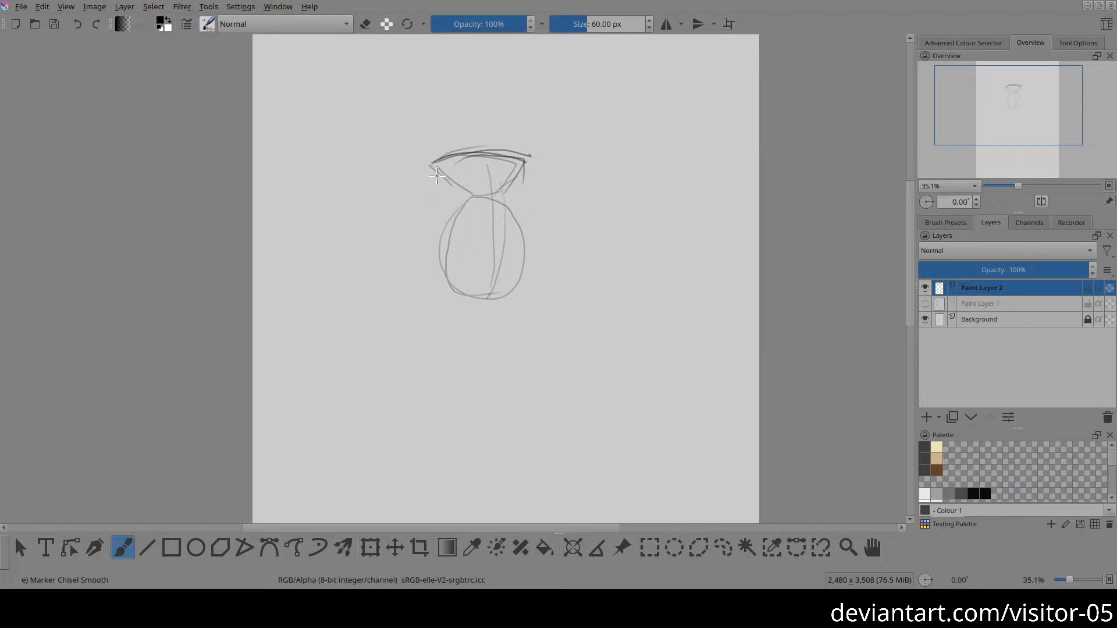
# Step: Draw the torso's two sides from the pelvis corners down past the ribcage, and mark both shoulders at the base
pyautogui.moveTo(438, 162)
pyautogui.mouseDown()
pyautogui.moveTo(455, 197)
pyautogui.moveTo(451, 249)
pyautogui.mouseUp()
pyautogui.moveTo(430, 167)
pyautogui.mouseDown()
pyautogui.moveTo(421, 178)
pyautogui.moveTo(432, 262)
pyautogui.moveTo(470, 296)
pyautogui.moveTo(429, 282)
pyautogui.moveTo(522, 296)
pyautogui.mouseUp()
pyautogui.moveTo(525, 158)
pyautogui.mouseDown()
pyautogui.moveTo(522, 299)
pyautogui.moveTo(543, 268)
pyautogui.mouseUp()
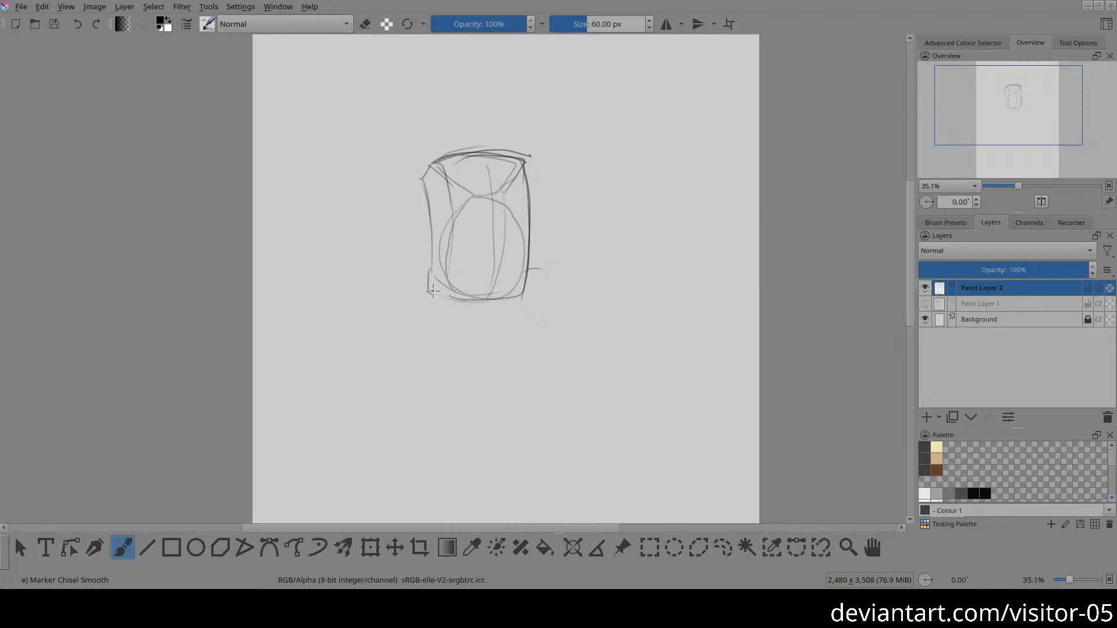
pyautogui.moveTo(436, 259)
pyautogui.mouseDown()
pyautogui.moveTo(446, 294)
pyautogui.moveTo(447, 284)
pyautogui.moveTo(420, 278)
pyautogui.mouseUp()
# Step: Darken the torso's lower edge and sketch two triangular shoulder blades inside the ribcage oval
pyautogui.moveTo(492, 233); pyautogui.dragTo(490, 283)
pyautogui.click(473, 321)
pyautogui.moveTo(490, 297)
pyautogui.mouseDown()
pyautogui.moveTo(477, 302)
pyautogui.moveTo(524, 299)
pyautogui.moveTo(448, 297)
pyautogui.moveTo(480, 268)
pyautogui.mouseUp()
pyautogui.moveTo(479, 234)
pyautogui.mouseDown()
pyautogui.moveTo(484, 285)
pyautogui.moveTo(451, 277)
pyautogui.moveTo(484, 285)
pyautogui.mouseUp()
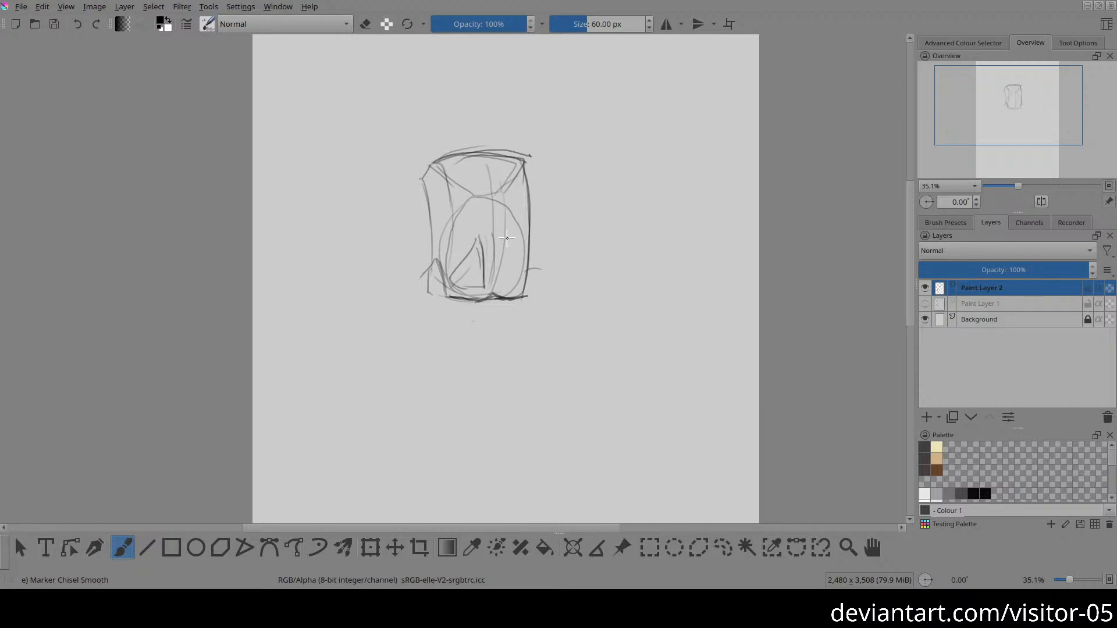
pyautogui.moveTo(505, 240)
pyautogui.mouseDown()
pyautogui.moveTo(499, 288)
pyautogui.moveTo(519, 256)
pyautogui.moveTo(522, 280)
pyautogui.moveTo(502, 294)
pyautogui.moveTo(518, 266)
pyautogui.moveTo(504, 240)
pyautogui.mouseUp()
# Step: Sketch the left arm stretched outward with an upturned hand, and the first upper-arm lines on the torso's right side
pyautogui.moveTo(403, 318)
pyautogui.mouseDown()
pyautogui.moveTo(445, 308)
pyautogui.moveTo(446, 295)
pyautogui.moveTo(415, 308)
pyautogui.mouseUp()
pyautogui.moveTo(435, 266)
pyautogui.mouseDown()
pyautogui.moveTo(401, 309)
pyautogui.moveTo(390, 296)
pyautogui.moveTo(408, 301)
pyautogui.moveTo(389, 292)
pyautogui.moveTo(405, 312)
pyautogui.mouseUp()
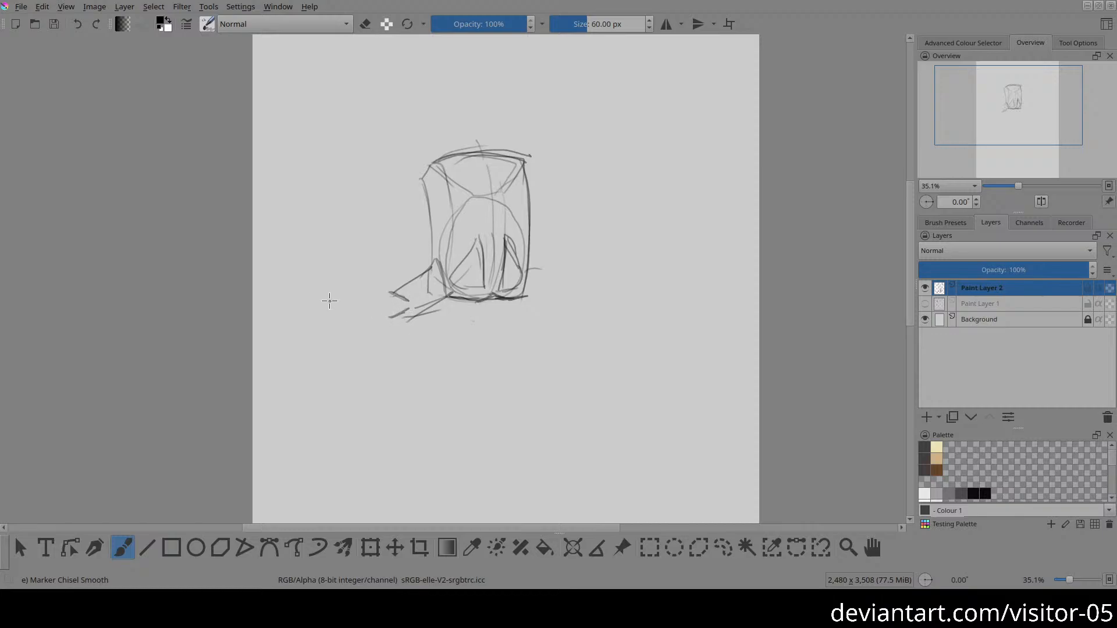
pyautogui.moveTo(323, 308)
pyautogui.mouseDown()
pyautogui.moveTo(384, 289)
pyautogui.moveTo(403, 298)
pyautogui.moveTo(394, 324)
pyautogui.mouseUp()
pyautogui.moveTo(321, 325); pyautogui.dragTo(390, 322)
pyautogui.moveTo(322, 325); pyautogui.dragTo(300, 317)
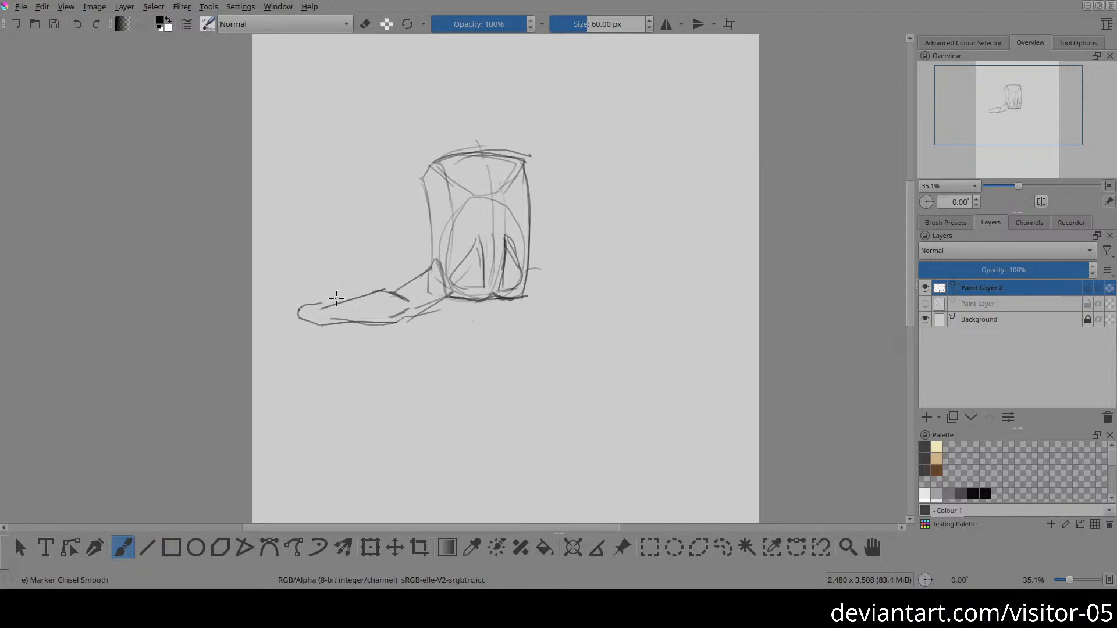
pyautogui.moveTo(334, 303)
pyautogui.mouseDown()
pyautogui.moveTo(313, 288)
pyautogui.moveTo(330, 304)
pyautogui.moveTo(311, 301)
pyautogui.moveTo(309, 286)
pyautogui.moveTo(321, 286)
pyautogui.moveTo(323, 304)
pyautogui.moveTo(290, 288)
pyautogui.moveTo(284, 310)
pyautogui.moveTo(284, 299)
pyautogui.mouseUp()
pyautogui.moveTo(420, 272); pyautogui.dragTo(431, 261)
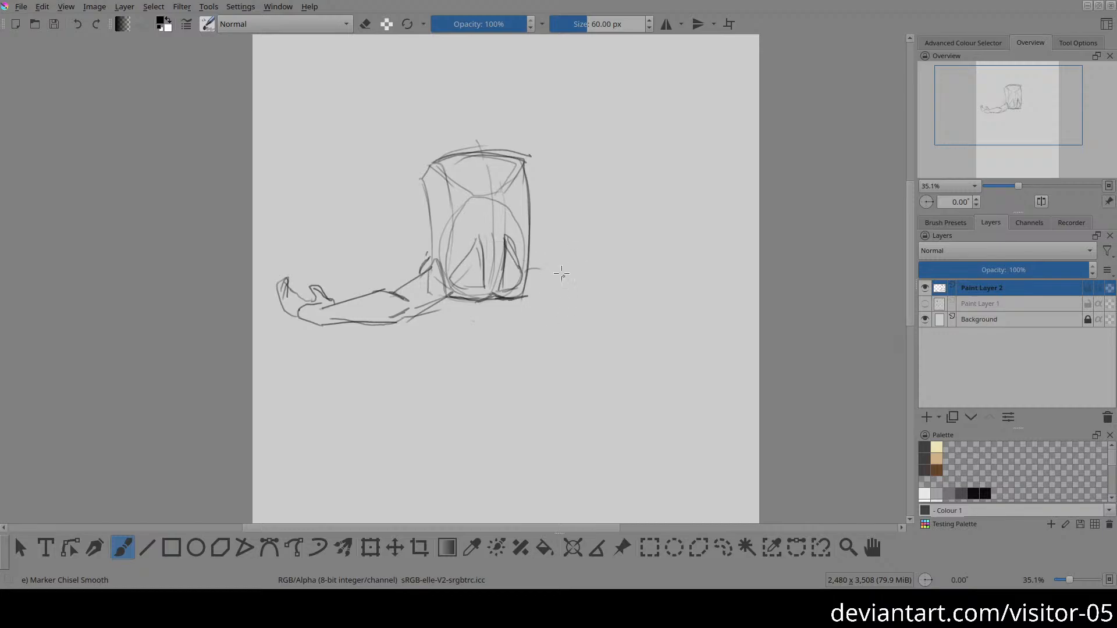
pyautogui.moveTo(523, 260)
pyautogui.mouseDown()
pyautogui.moveTo(545, 271)
pyautogui.moveTo(524, 299)
pyautogui.moveTo(568, 299)
pyautogui.mouseUp()
# Step: Select the left forearm and hand freehand, move them closer to the shoulder and clear the selection
pyautogui.press('l')
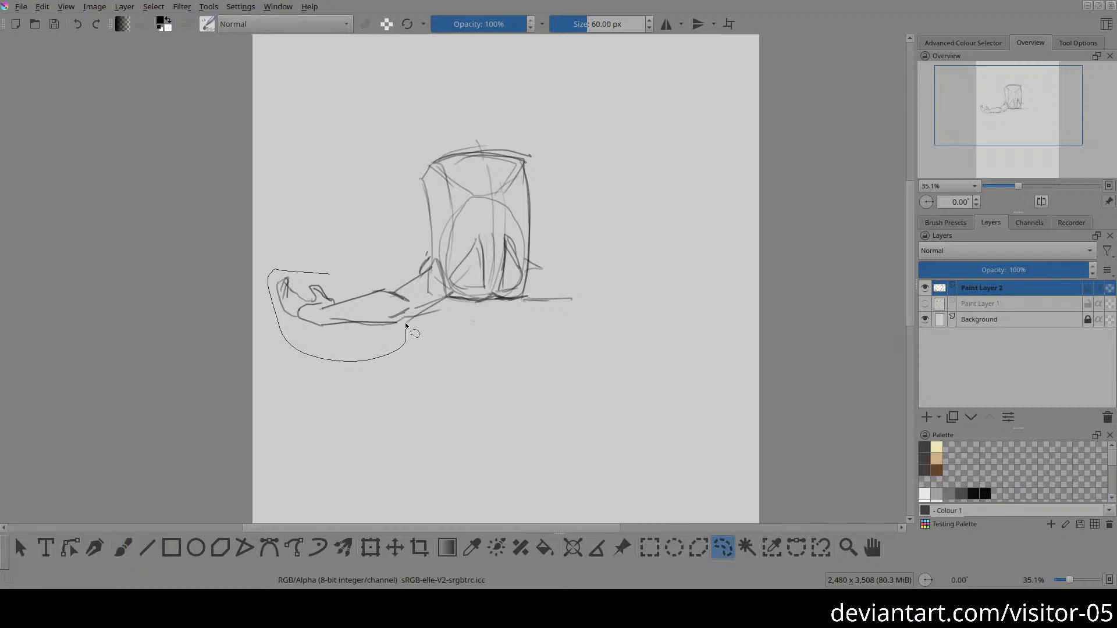
pyautogui.moveTo(397, 291)
pyautogui.mouseDown()
pyautogui.moveTo(361, 317)
pyautogui.moveTo(373, 314)
pyautogui.mouseUp()
pyautogui.press('t')
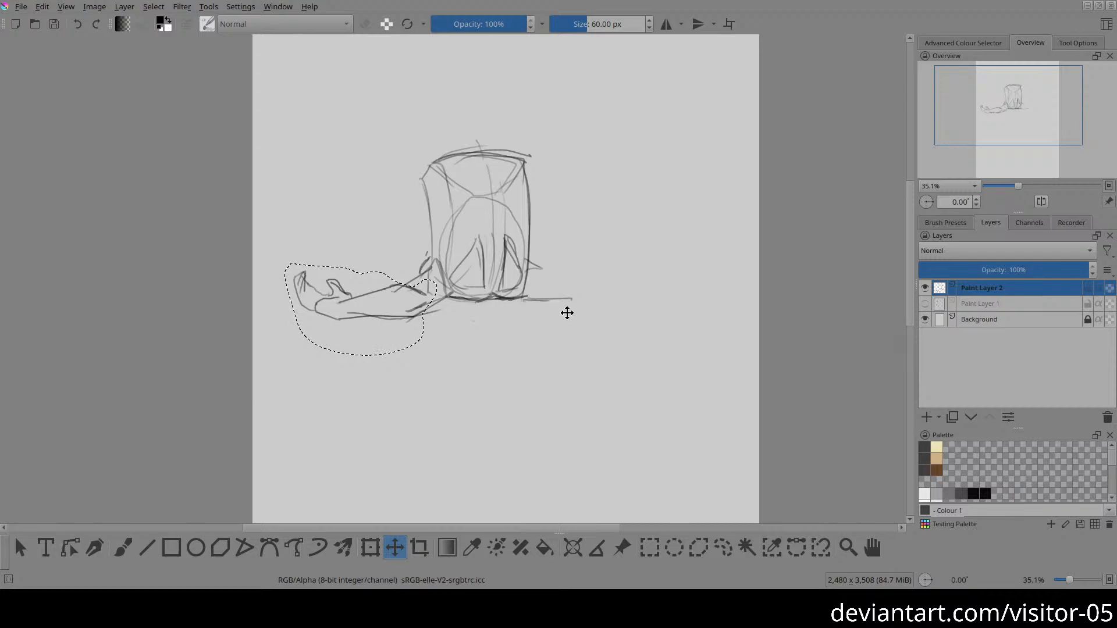
pyautogui.hotkey('ctrl', 'shift', 'a')
pyautogui.press('b')
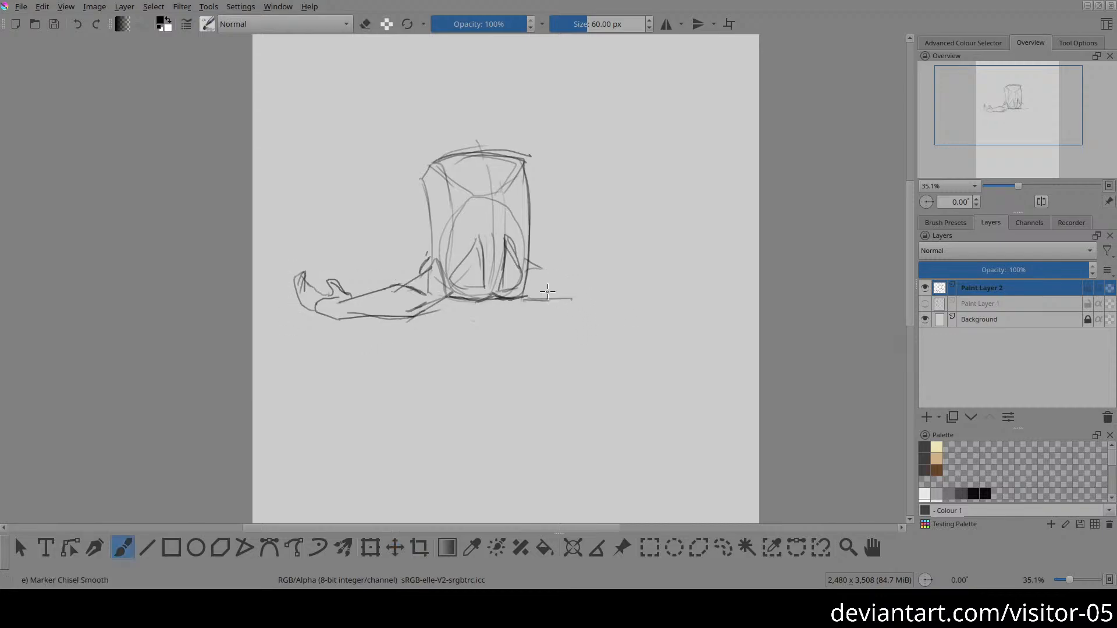
# Step: Sketch the right arm stretched outward horizontally, with its elbow, forearm and upturned hand
pyautogui.moveTo(528, 268); pyautogui.dragTo(579, 273)
pyautogui.moveTo(572, 300)
pyautogui.mouseDown()
pyautogui.moveTo(602, 289)
pyautogui.moveTo(593, 273)
pyautogui.mouseUp()
pyautogui.moveTo(583, 299); pyautogui.dragTo(635, 295)
pyautogui.moveTo(622, 272)
pyautogui.mouseDown()
pyautogui.moveTo(652, 282)
pyautogui.moveTo(640, 289)
pyautogui.mouseUp()
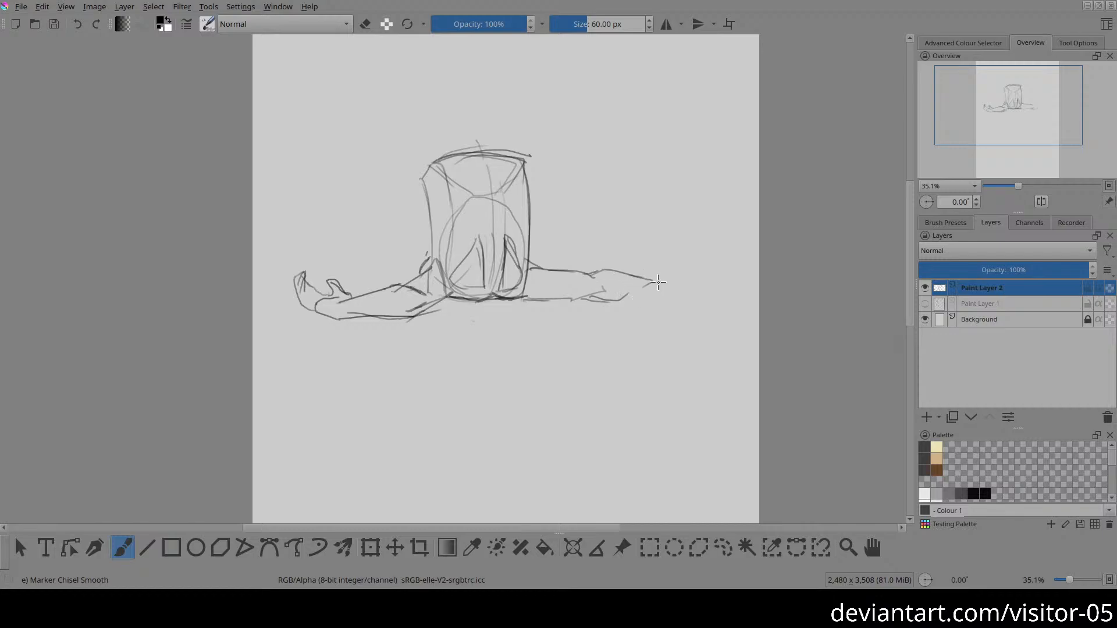
pyautogui.moveTo(657, 289)
pyautogui.mouseDown()
pyautogui.moveTo(665, 267)
pyautogui.moveTo(673, 275)
pyautogui.moveTo(643, 277)
pyautogui.moveTo(670, 248)
pyautogui.moveTo(666, 277)
pyautogui.moveTo(672, 249)
pyautogui.moveTo(645, 273)
pyautogui.mouseUp()
# Step: Sketch the buttocks above the pelvis as two rounded forms with a dividing line, erasing and redrawing the right contour
pyautogui.moveTo(474, 136); pyautogui.dragTo(479, 150)
pyautogui.moveTo(477, 146)
pyautogui.mouseDown()
pyautogui.moveTo(457, 117)
pyautogui.moveTo(431, 125)
pyautogui.moveTo(483, 108)
pyautogui.moveTo(470, 126)
pyautogui.moveTo(487, 105)
pyautogui.moveTo(477, 117)
pyautogui.moveTo(500, 120)
pyautogui.mouseUp()
pyautogui.press('e')
pyautogui.press('e')
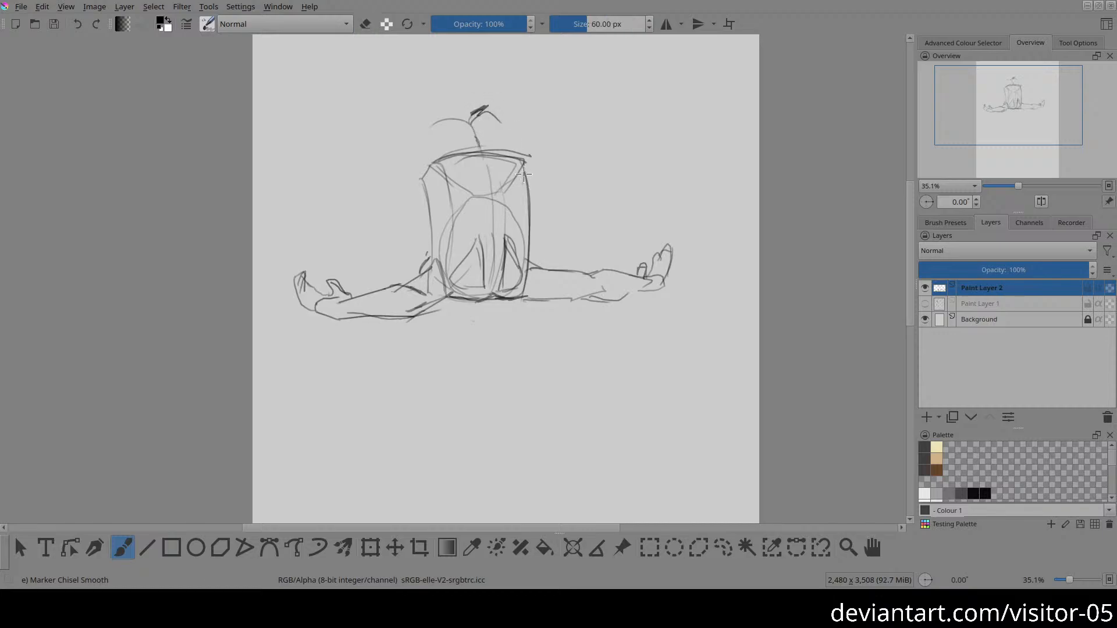
pyautogui.moveTo(527, 156)
pyautogui.mouseDown()
pyautogui.moveTo(492, 112)
pyautogui.moveTo(529, 154)
pyautogui.mouseUp()
pyautogui.press('e')
pyautogui.moveTo(484, 101)
pyautogui.mouseDown()
pyautogui.moveTo(484, 111)
pyautogui.moveTo(516, 124)
pyautogui.moveTo(491, 112)
pyautogui.moveTo(526, 138)
pyautogui.mouseUp()
pyautogui.press('e')
pyautogui.moveTo(446, 117); pyautogui.dragTo(476, 131)
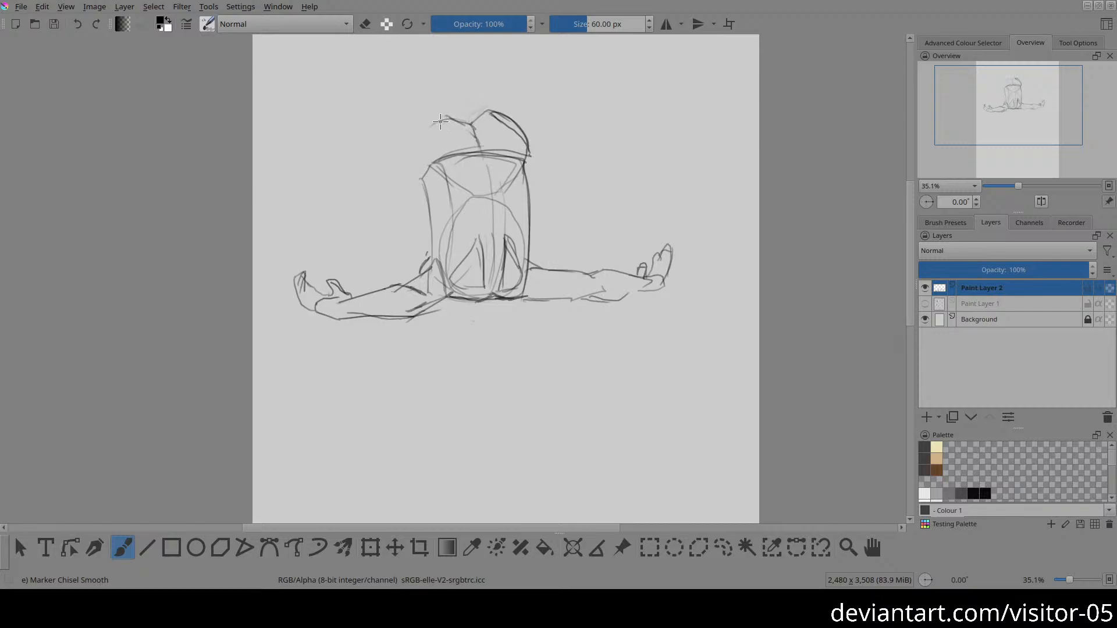
# Step: Draw the left thigh curving down beside the torso to a bent knee, cleaning up its outer contour
pyautogui.moveTo(404, 147)
pyautogui.mouseDown()
pyautogui.moveTo(431, 114)
pyautogui.moveTo(422, 121)
pyautogui.moveTo(465, 124)
pyautogui.moveTo(401, 150)
pyautogui.mouseUp()
pyautogui.moveTo(418, 250)
pyautogui.mouseDown()
pyautogui.moveTo(431, 241)
pyautogui.moveTo(422, 258)
pyautogui.mouseUp()
pyautogui.moveTo(431, 232)
pyautogui.mouseDown()
pyautogui.moveTo(425, 265)
pyautogui.moveTo(428, 233)
pyautogui.mouseUp()
pyautogui.moveTo(410, 125); pyautogui.dragTo(395, 208)
pyautogui.moveTo(399, 166); pyautogui.dragTo(398, 233)
pyautogui.press('e')
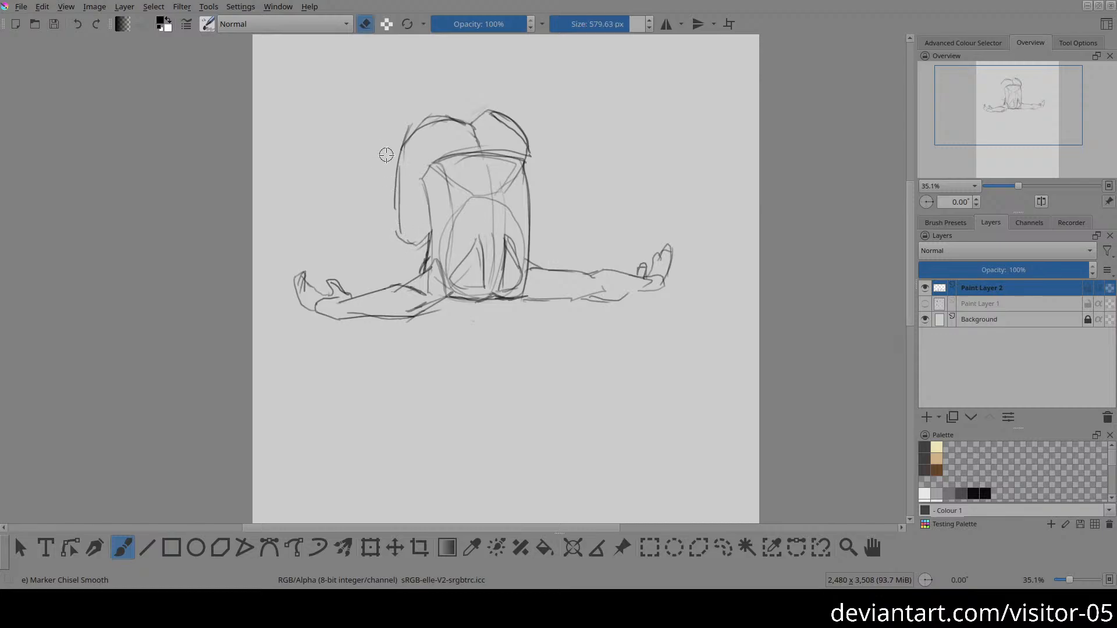
pyautogui.moveTo(388, 156)
pyautogui.mouseDown()
pyautogui.moveTo(391, 210)
pyautogui.moveTo(392, 159)
pyautogui.moveTo(399, 224)
pyautogui.mouseUp()
pyautogui.press('e')
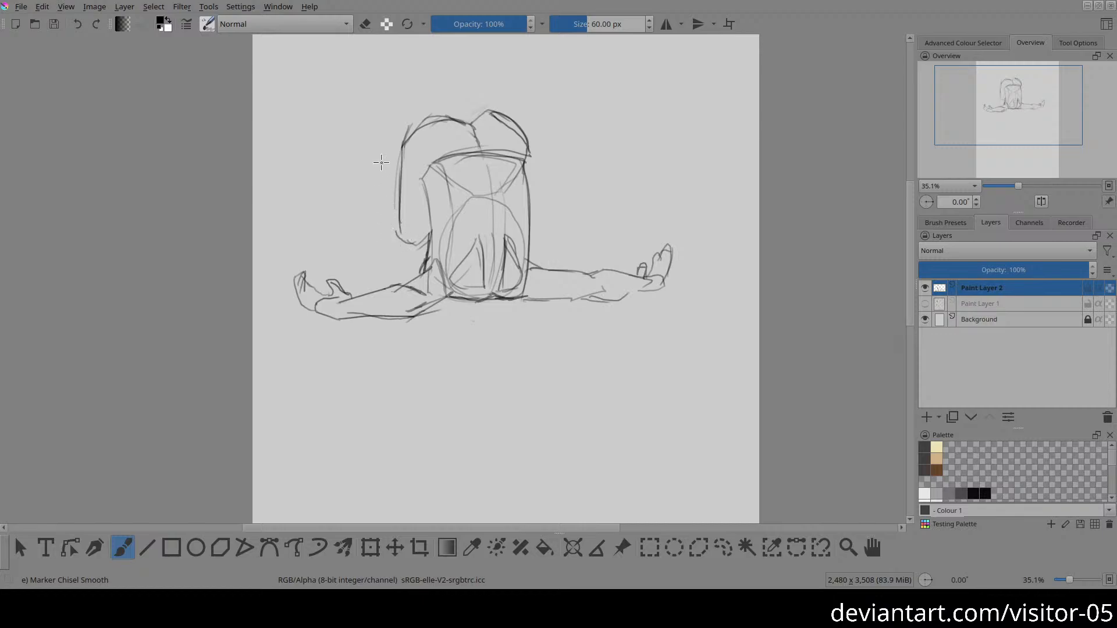
# Step: Sketch the left lower leg rising from the bent knee to the ankle and sole, erasing the stray outer calf line
pyautogui.moveTo(381, 164); pyautogui.dragTo(397, 238)
pyautogui.moveTo(380, 168); pyautogui.dragTo(413, 85)
pyautogui.press('e')
pyautogui.moveTo(371, 173)
pyautogui.mouseDown()
pyautogui.moveTo(373, 141)
pyautogui.moveTo(397, 238)
pyautogui.mouseUp()
pyautogui.press('e')
pyautogui.moveTo(380, 163)
pyautogui.mouseDown()
pyautogui.moveTo(392, 102)
pyautogui.moveTo(385, 162)
pyautogui.mouseUp()
pyautogui.moveTo(371, 64); pyautogui.dragTo(390, 93)
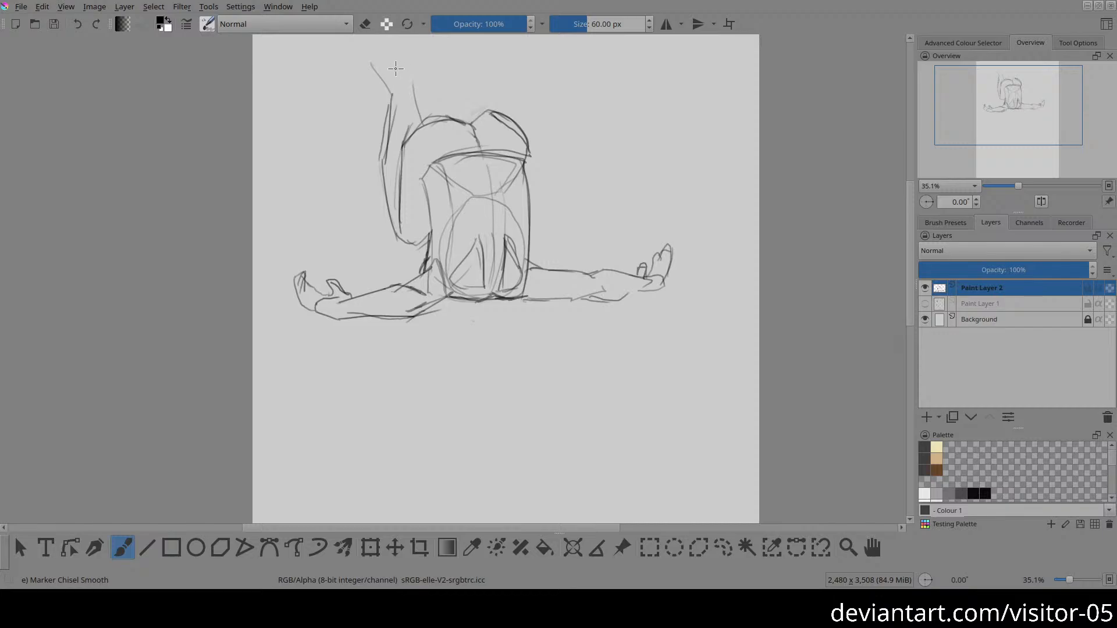
pyautogui.moveTo(397, 61)
pyautogui.mouseDown()
pyautogui.moveTo(415, 91)
pyautogui.moveTo(416, 59)
pyautogui.moveTo(393, 93)
pyautogui.moveTo(386, 63)
pyautogui.moveTo(407, 108)
pyautogui.moveTo(407, 64)
pyautogui.mouseUp()
# Step: Move the whole figure sketch further down the page and return to the brush
pyautogui.press('t')
pyautogui.moveTo(442, 141); pyautogui.dragTo(445, 220)
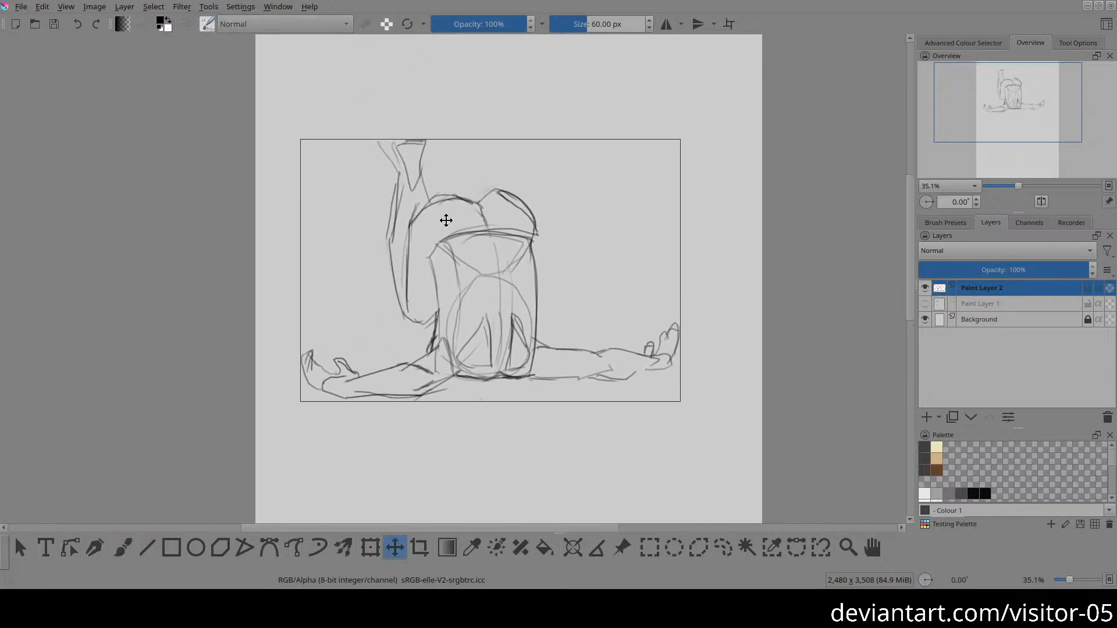
pyautogui.press('b')
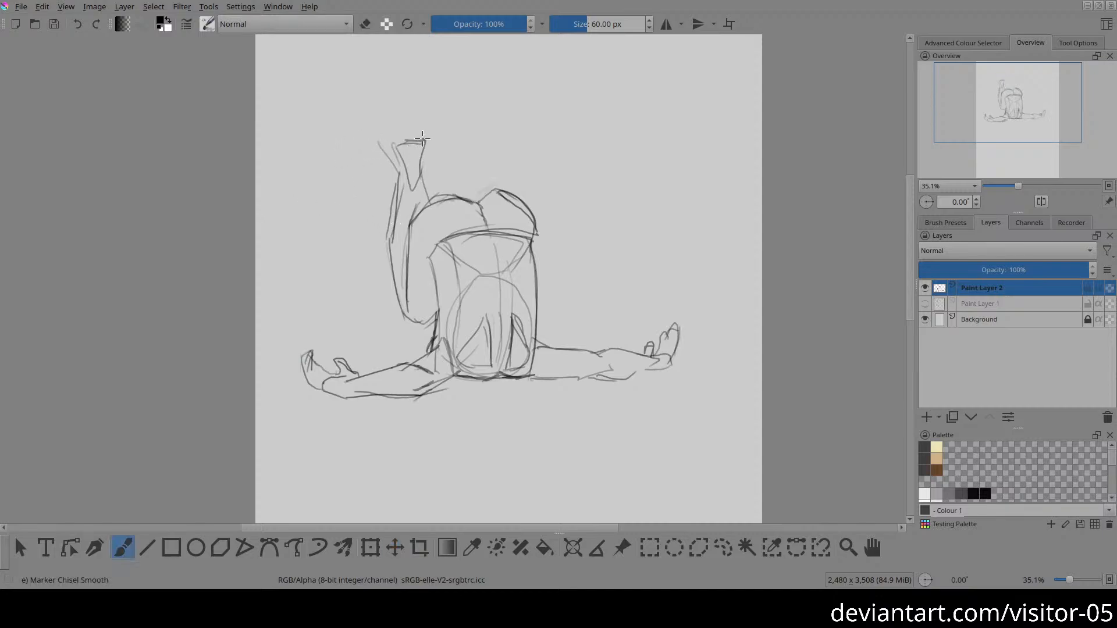
# Step: Draw the toes of the left foot and sketch the second raised foot with its ankle, heel, sole and toes
pyautogui.moveTo(423, 137)
pyautogui.mouseDown()
pyautogui.moveTo(384, 135)
pyautogui.moveTo(384, 150)
pyautogui.moveTo(363, 135)
pyautogui.mouseUp()
pyautogui.moveTo(457, 193)
pyautogui.mouseDown()
pyautogui.moveTo(461, 164)
pyautogui.moveTo(453, 179)
pyautogui.mouseUp()
pyautogui.moveTo(441, 123); pyautogui.dragTo(455, 177)
pyautogui.moveTo(440, 115)
pyautogui.mouseDown()
pyautogui.moveTo(472, 128)
pyautogui.moveTo(468, 140)
pyautogui.mouseUp()
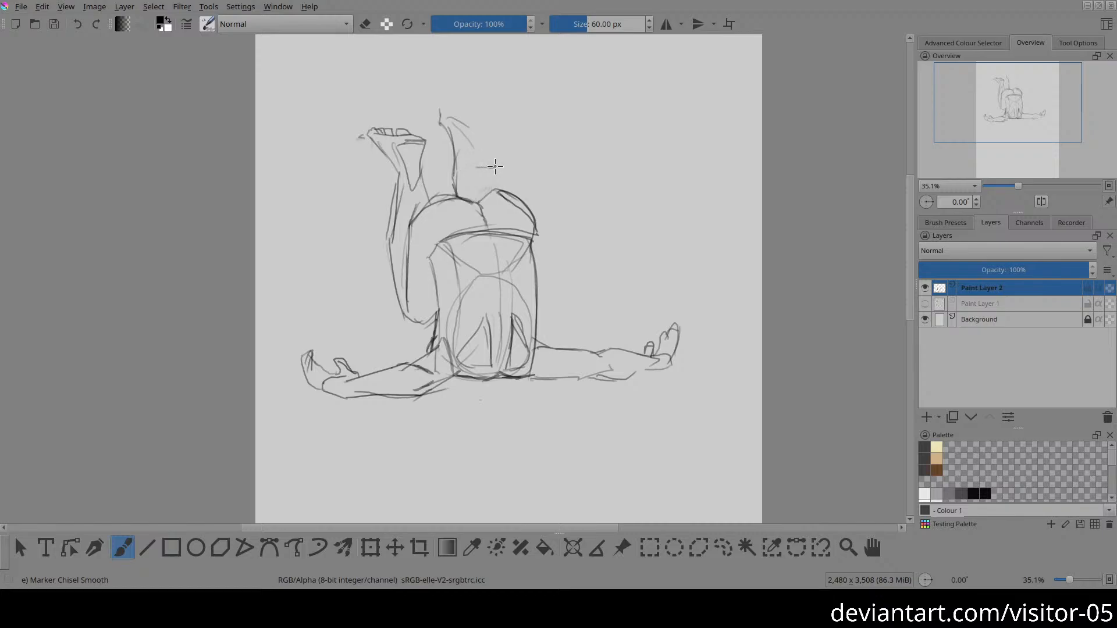
pyautogui.moveTo(491, 157)
pyautogui.mouseDown()
pyautogui.moveTo(476, 128)
pyautogui.moveTo(449, 125)
pyautogui.moveTo(492, 168)
pyautogui.mouseUp()
pyautogui.moveTo(473, 173)
pyautogui.mouseDown()
pyautogui.moveTo(478, 193)
pyautogui.moveTo(488, 186)
pyautogui.moveTo(479, 201)
pyautogui.mouseUp()
pyautogui.moveTo(447, 109); pyautogui.dragTo(474, 122)
# Step: Draw curves running from the pelvis into the ribcage, darken the torso's upper right side and erase the contour below it
pyautogui.moveTo(506, 211); pyautogui.dragTo(487, 166)
pyautogui.press('e')
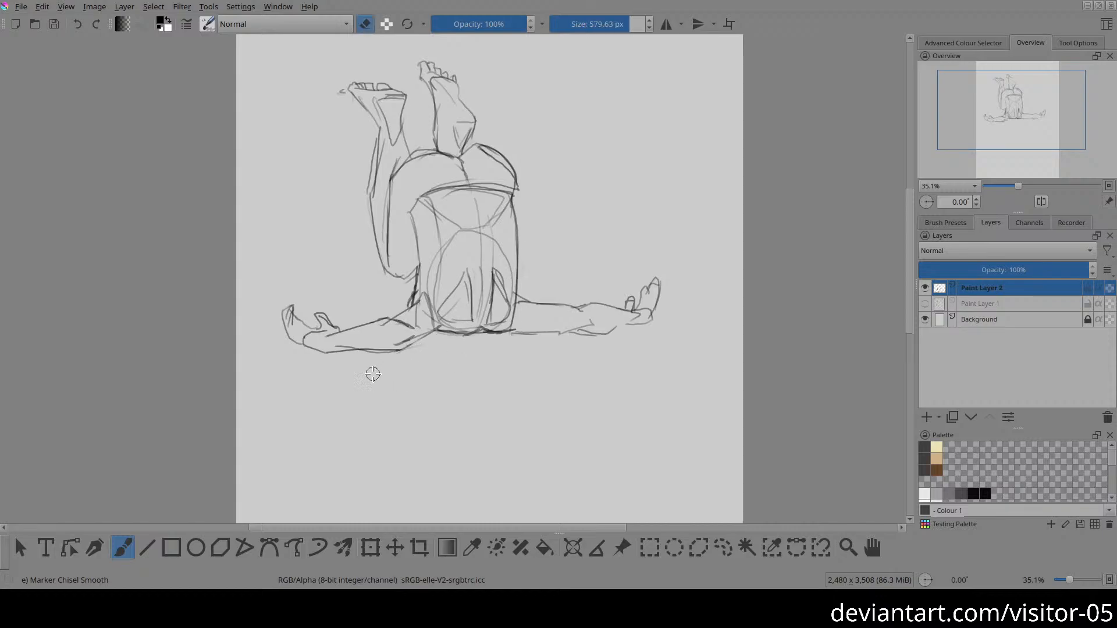
pyautogui.press('e')
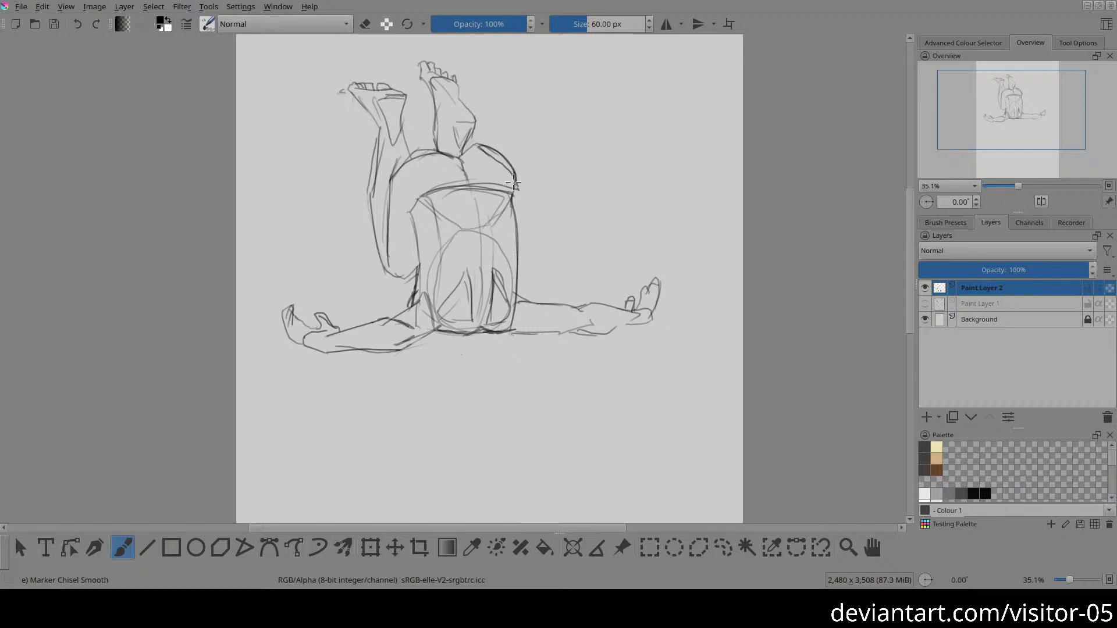
pyautogui.moveTo(513, 174); pyautogui.dragTo(516, 230)
pyautogui.moveTo(479, 192); pyautogui.dragTo(434, 324)
pyautogui.moveTo(515, 181)
pyautogui.mouseDown()
pyautogui.moveTo(509, 252)
pyautogui.moveTo(513, 240)
pyautogui.moveTo(522, 260)
pyautogui.mouseUp()
pyautogui.press('e')
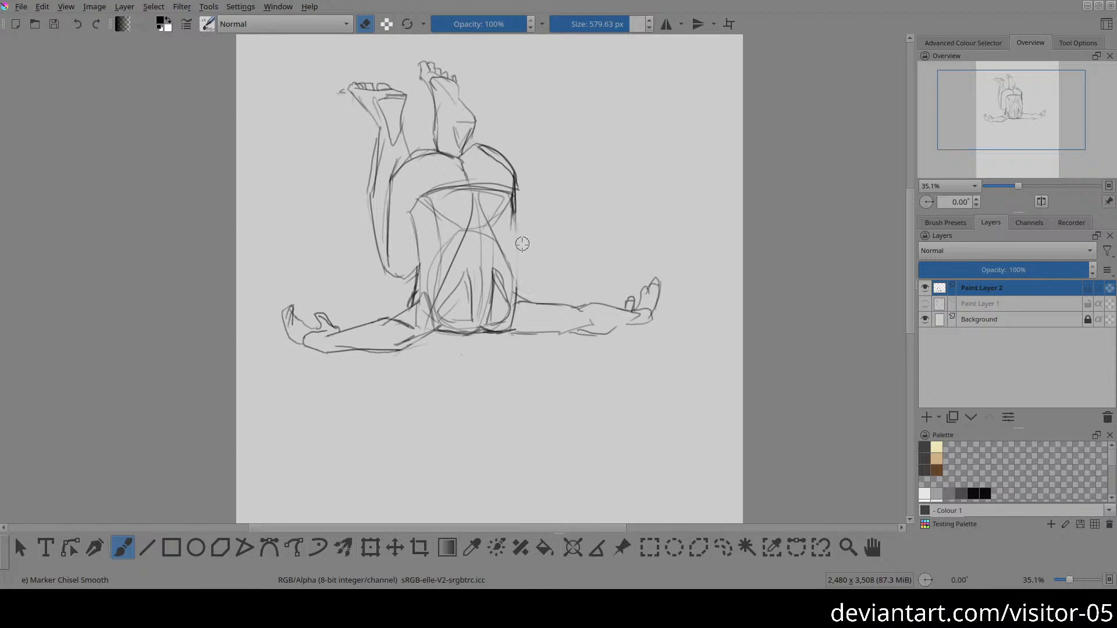
# Step: Erase the old left torso contour and redraw both sides of the torso from the pelvis to the shoulders
pyautogui.press('e')
pyautogui.press('e')
pyautogui.press('e')
pyautogui.press('e')
pyautogui.moveTo(409, 201); pyautogui.dragTo(417, 267)
pyautogui.press('e')
pyautogui.moveTo(420, 205)
pyautogui.mouseDown()
pyautogui.moveTo(414, 293)
pyautogui.moveTo(415, 279)
pyautogui.mouseUp()
pyautogui.moveTo(505, 208); pyautogui.dragTo(516, 283)
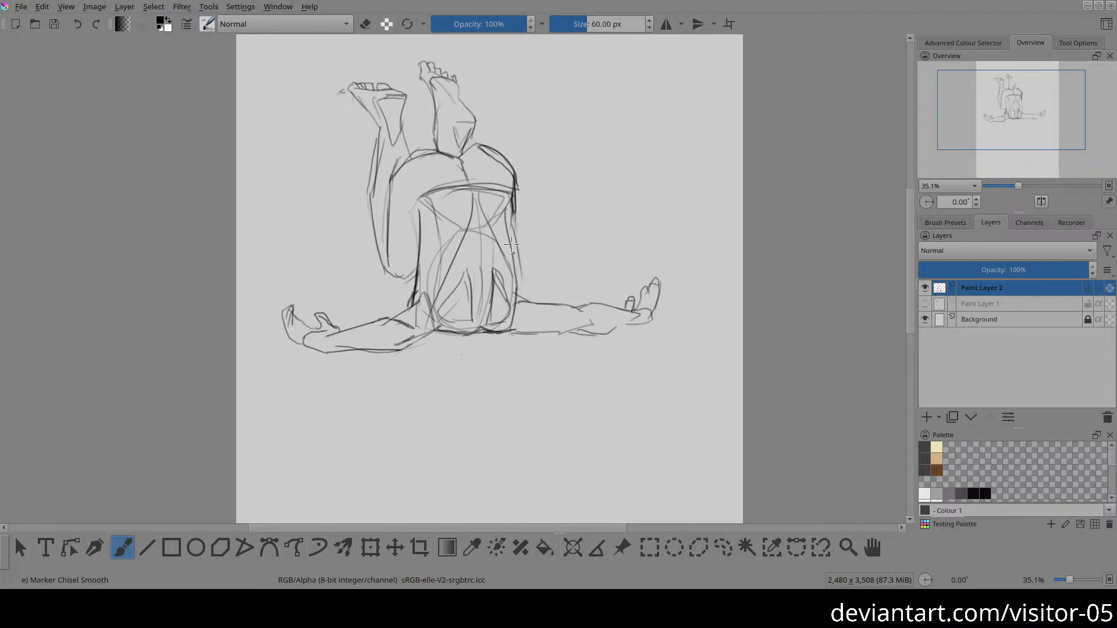
pyautogui.moveTo(510, 237); pyautogui.dragTo(522, 301)
# Step: Erase the doubled lines along the torso's right side and redraw the contour from the buttock down to the ribcage
pyautogui.press('e')
pyautogui.moveTo(513, 172); pyautogui.dragTo(520, 294)
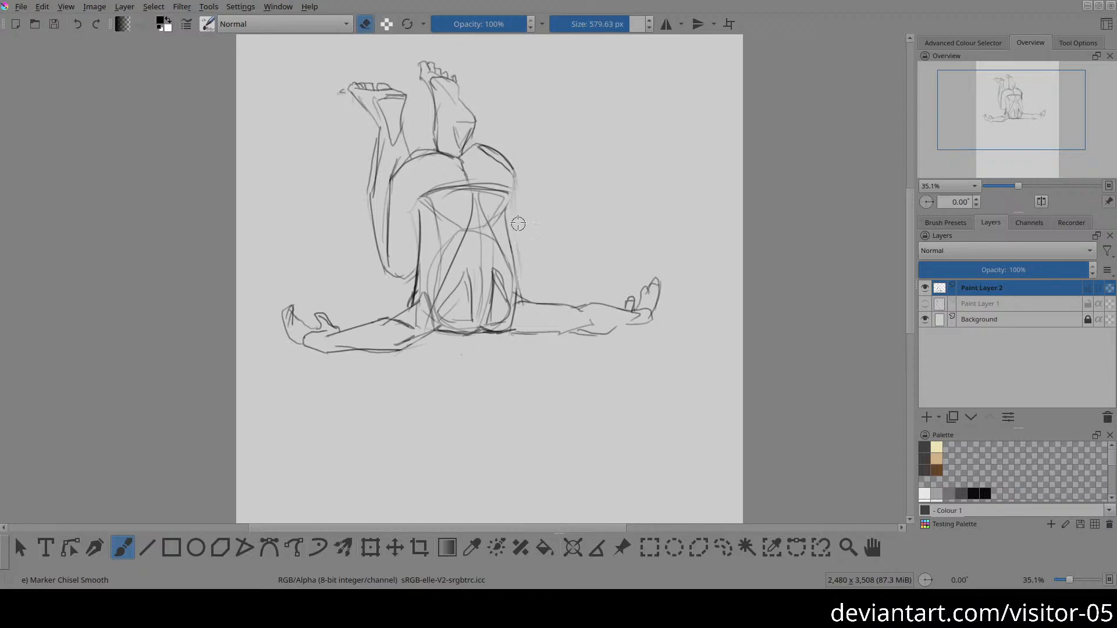
pyautogui.press('e')
pyautogui.moveTo(516, 170); pyautogui.dragTo(510, 232)
pyautogui.moveTo(514, 180); pyautogui.dragTo(512, 256)
pyautogui.moveTo(505, 201)
pyautogui.mouseDown()
pyautogui.moveTo(516, 279)
pyautogui.moveTo(417, 309)
pyautogui.moveTo(418, 324)
pyautogui.mouseUp()
pyautogui.press('t')
pyautogui.press('2')
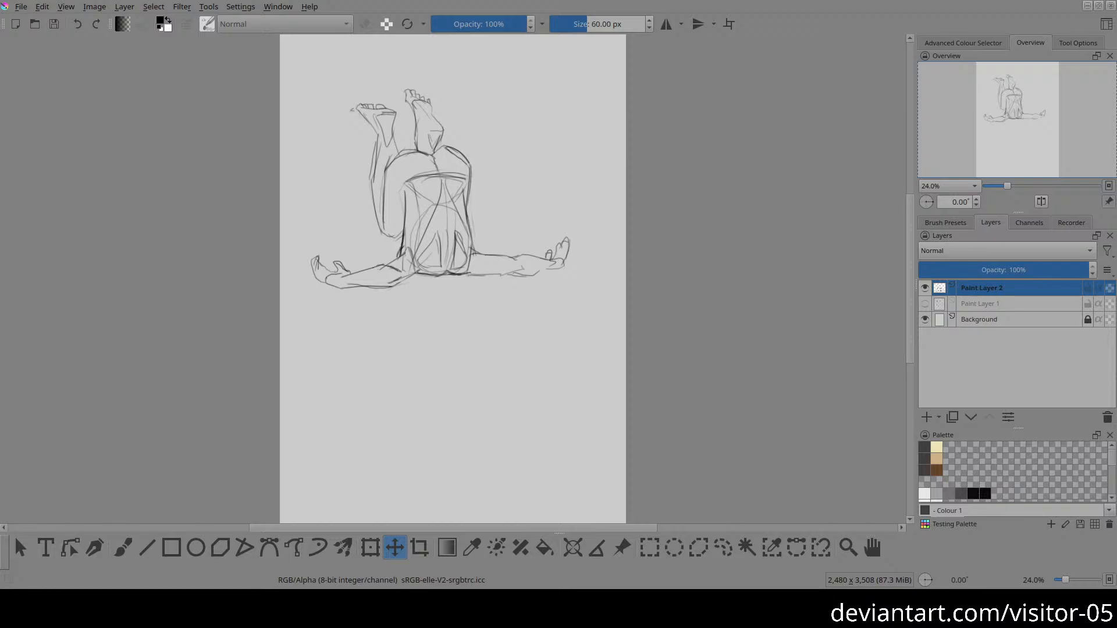
pyautogui.moveTo(464, 262); pyautogui.dragTo(459, 227)
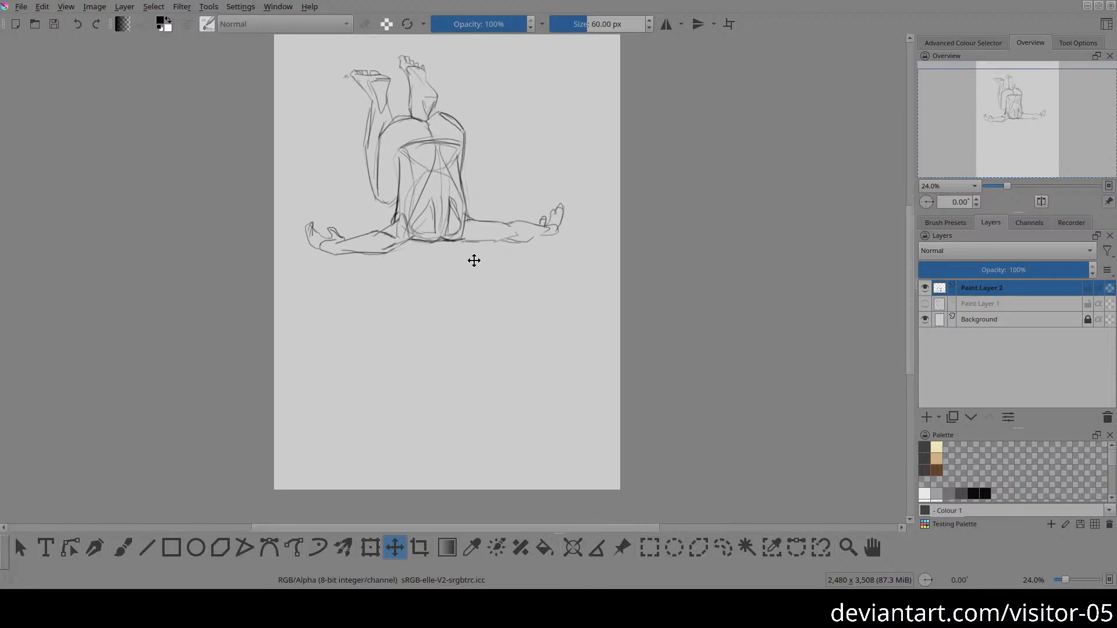
pyautogui.moveTo(445, 376); pyautogui.dragTo(399, 259)
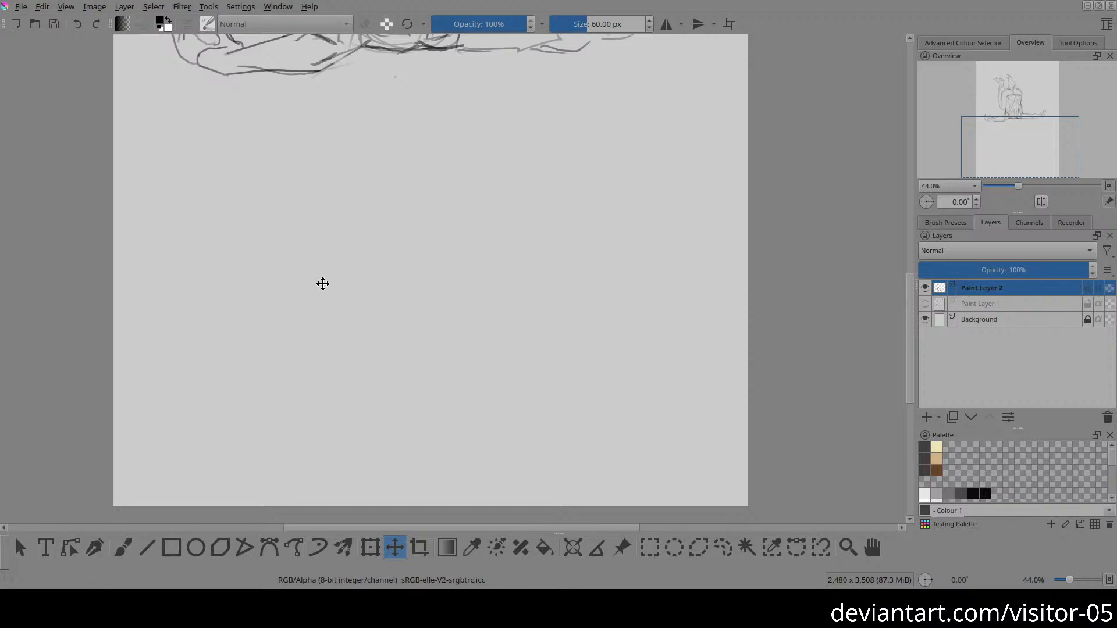
pyautogui.press('b')
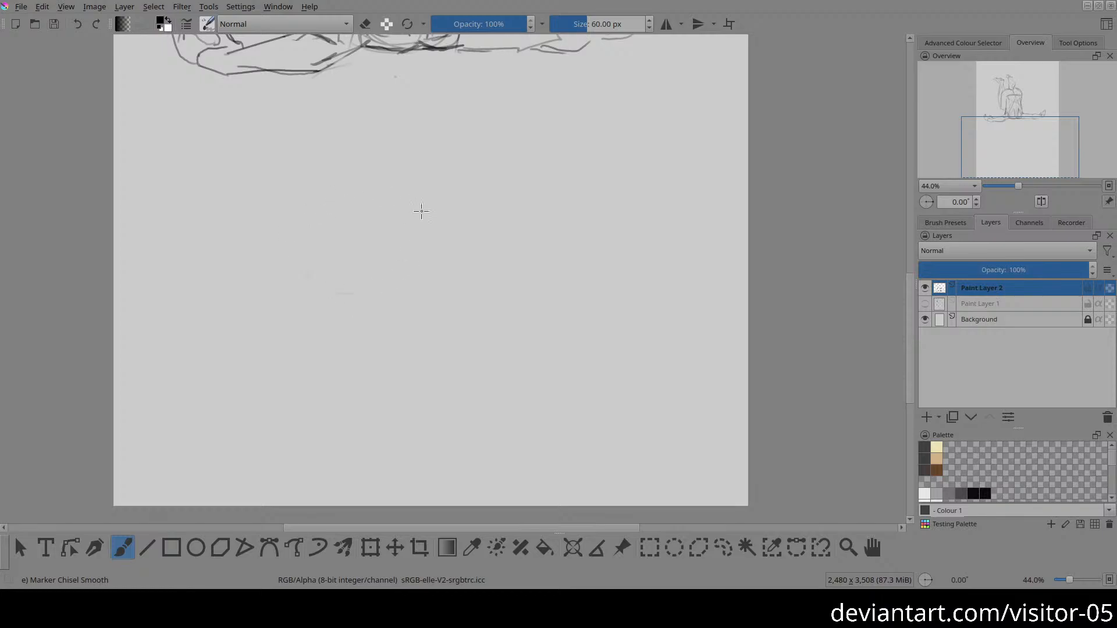
pyautogui.moveTo(343, 175)
pyautogui.mouseDown()
pyautogui.moveTo(298, 224)
pyautogui.moveTo(345, 305)
pyautogui.moveTo(426, 268)
pyautogui.moveTo(388, 216)
pyautogui.moveTo(310, 221)
pyautogui.moveTo(285, 267)
pyautogui.moveTo(337, 294)
pyautogui.moveTo(427, 273)
pyautogui.moveTo(384, 222)
pyautogui.moveTo(297, 239)
pyautogui.moveTo(299, 292)
pyautogui.moveTo(416, 290)
pyautogui.moveTo(402, 218)
pyautogui.moveTo(264, 265)
pyautogui.mouseUp()
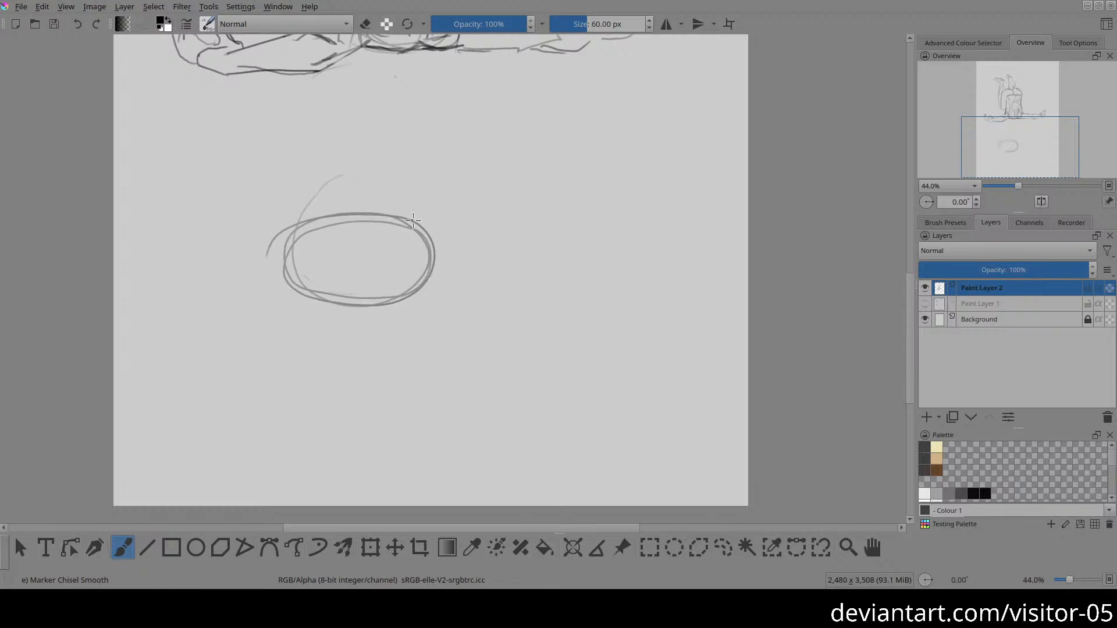
pyautogui.press('l')
pyautogui.moveTo(361, 158)
pyautogui.mouseDown()
pyautogui.moveTo(441, 373)
pyautogui.moveTo(377, 172)
pyautogui.mouseUp()
pyautogui.press('Delete')
pyautogui.hotkey('ctrl', 'shift', 'a')
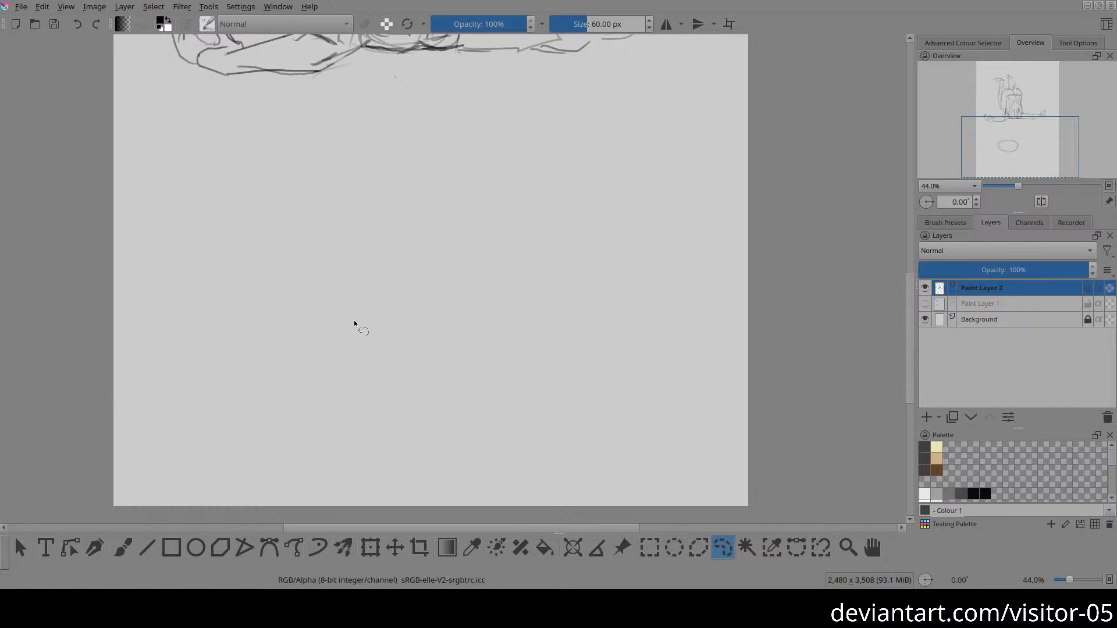
pyautogui.press('b')
pyautogui.moveTo(312, 203)
pyautogui.mouseDown()
pyautogui.moveTo(363, 340)
pyautogui.moveTo(382, 279)
pyautogui.mouseUp()
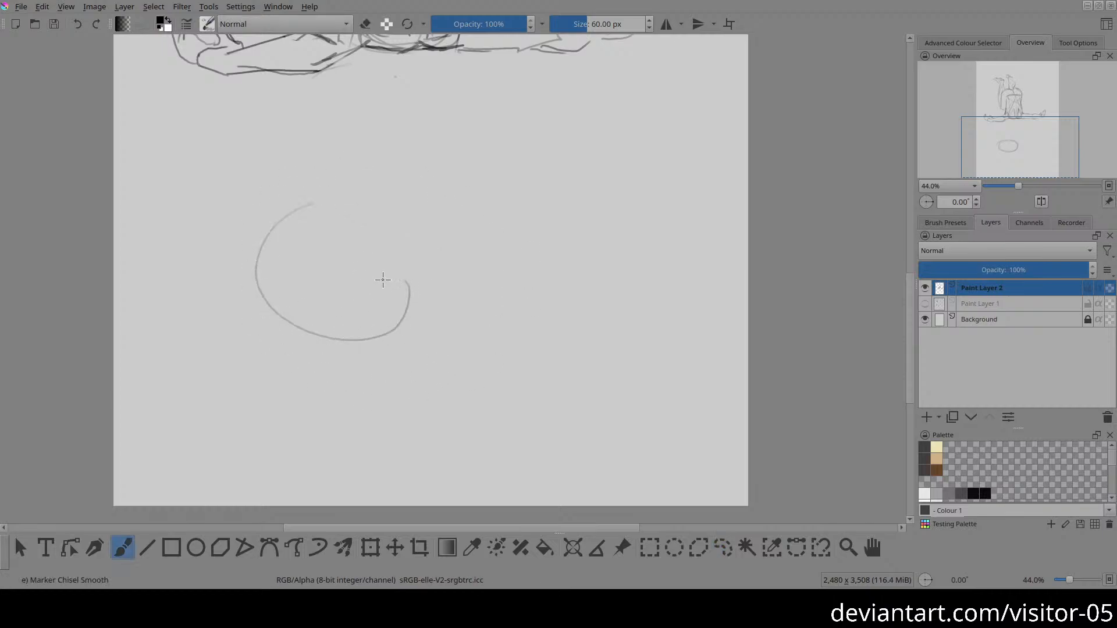
pyautogui.moveTo(255, 261)
pyautogui.mouseDown()
pyautogui.moveTo(364, 238)
pyautogui.moveTo(410, 317)
pyautogui.moveTo(259, 285)
pyautogui.moveTo(253, 249)
pyautogui.mouseUp()
pyautogui.hotkey('ctrl', 'z')
pyautogui.hotkey('ctrl', 'z')
pyautogui.moveTo(235, 247); pyautogui.dragTo(461, 294)
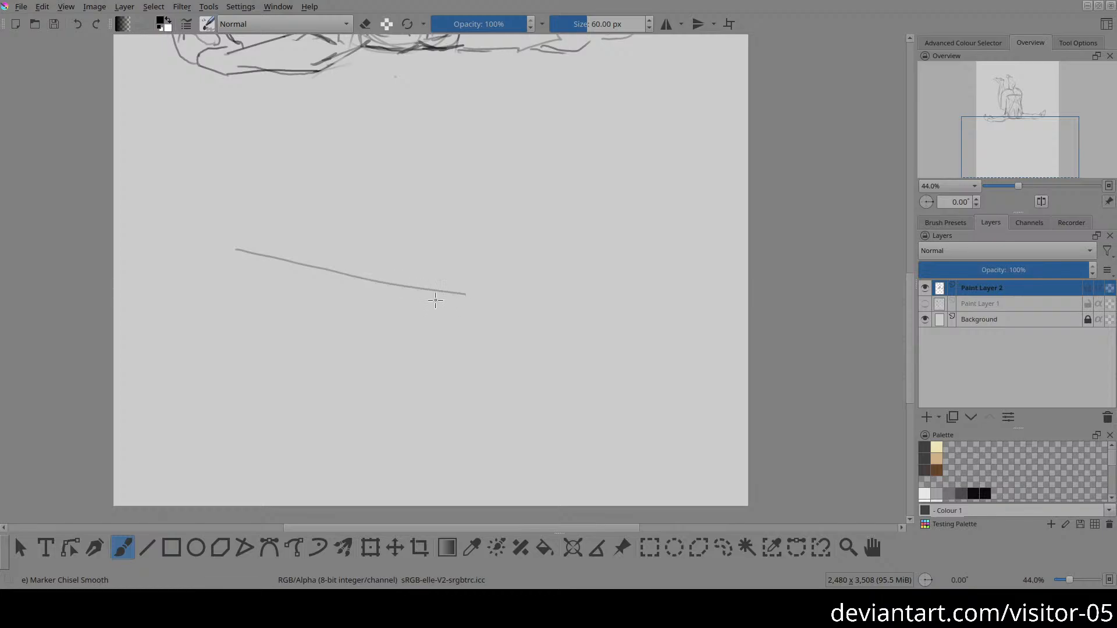
pyautogui.hotkey('ctrl', 'z')
# Step: Below the finished figure, sketch a tilted ribcage ellipse around two crossing axis lines, lighten the axes and restate the outline
pyautogui.moveTo(244, 246); pyautogui.dragTo(462, 298)
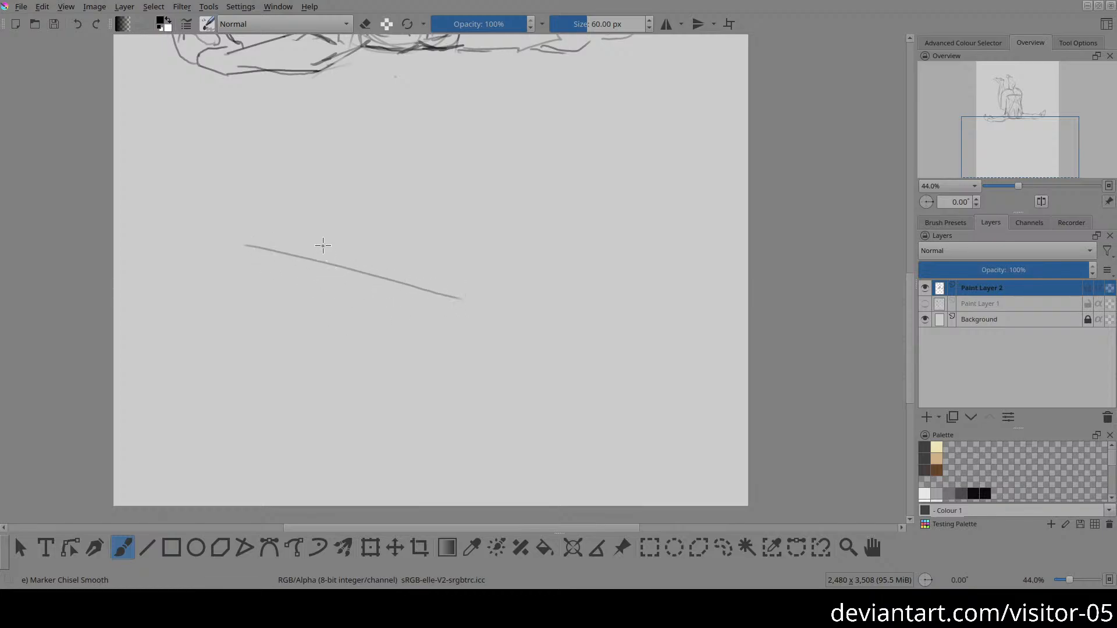
pyautogui.moveTo(339, 308)
pyautogui.mouseDown()
pyautogui.moveTo(364, 233)
pyautogui.moveTo(339, 298)
pyautogui.mouseUp()
pyautogui.moveTo(379, 236)
pyautogui.mouseDown()
pyautogui.moveTo(250, 274)
pyautogui.moveTo(429, 314)
pyautogui.moveTo(360, 228)
pyautogui.moveTo(277, 294)
pyautogui.moveTo(453, 296)
pyautogui.moveTo(274, 234)
pyautogui.mouseUp()
pyautogui.press('e')
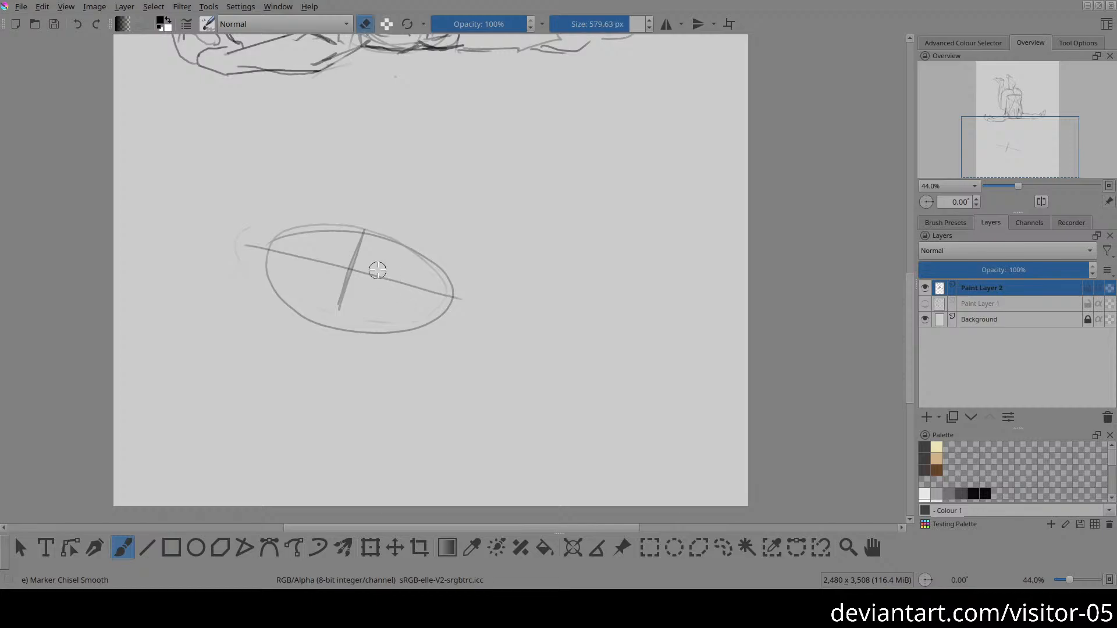
pyautogui.moveTo(377, 270)
pyautogui.mouseDown()
pyautogui.moveTo(345, 257)
pyautogui.moveTo(336, 280)
pyautogui.moveTo(445, 290)
pyautogui.moveTo(280, 267)
pyautogui.moveTo(406, 277)
pyautogui.mouseUp()
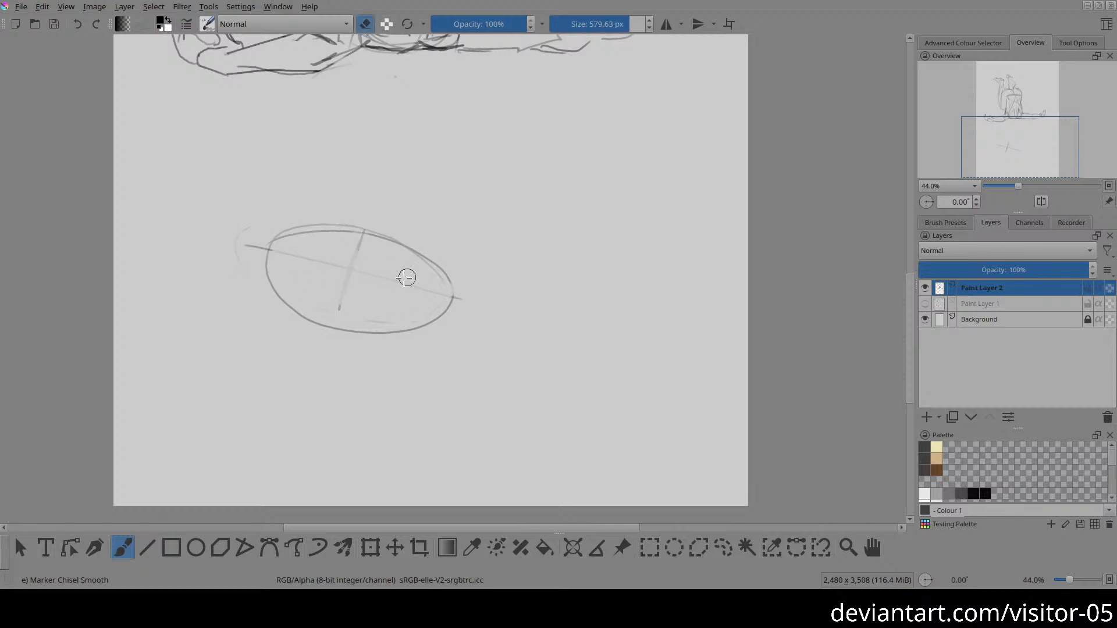
pyautogui.press('e')
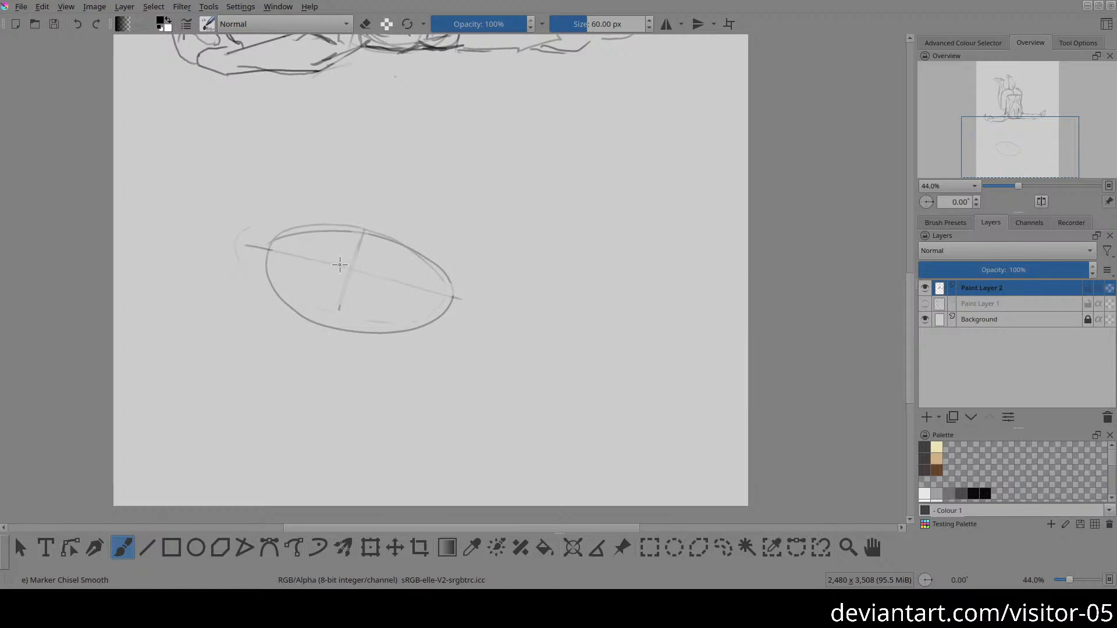
pyautogui.moveTo(324, 347); pyautogui.dragTo(384, 354)
pyautogui.moveTo(291, 244)
pyautogui.mouseDown()
pyautogui.moveTo(356, 224)
pyautogui.moveTo(421, 269)
pyautogui.moveTo(414, 313)
pyautogui.mouseUp()
pyautogui.moveTo(312, 234)
pyautogui.mouseDown()
pyautogui.moveTo(275, 298)
pyautogui.moveTo(364, 336)
pyautogui.moveTo(441, 277)
pyautogui.moveTo(337, 239)
pyautogui.mouseUp()
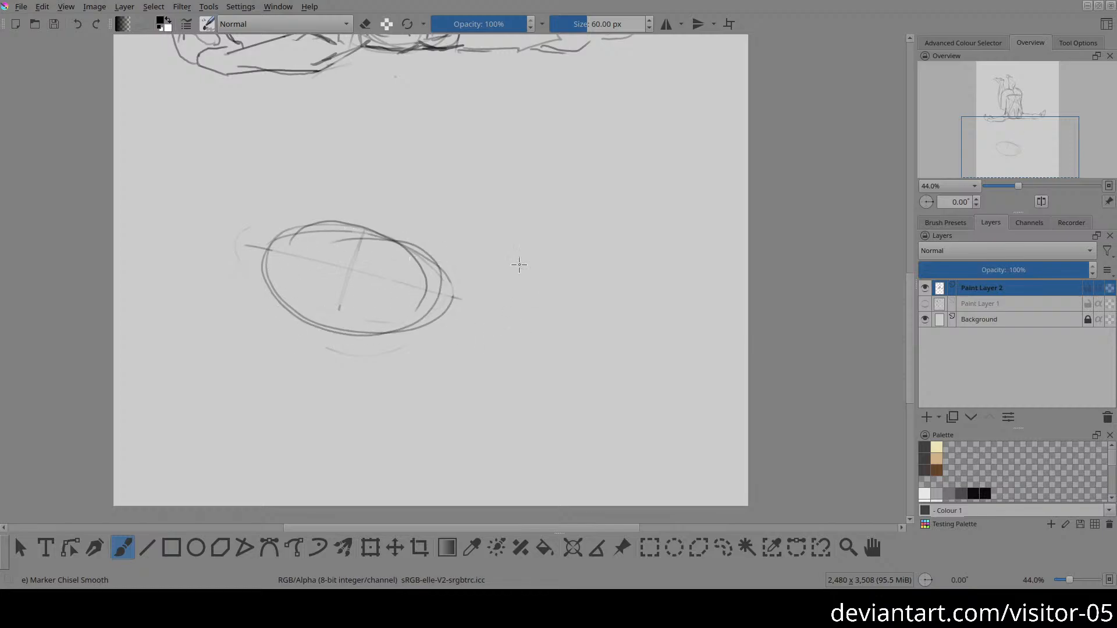
# Step: Sketch a pelvis circle beyond the ribcage's lower end and draw straight guide lines along the ribcage's upper and lower edges
pyautogui.moveTo(494, 285); pyautogui.dragTo(559, 319)
pyautogui.moveTo(518, 243)
pyautogui.mouseDown()
pyautogui.moveTo(498, 306)
pyautogui.moveTo(541, 232)
pyautogui.moveTo(577, 326)
pyautogui.moveTo(550, 232)
pyautogui.mouseUp()
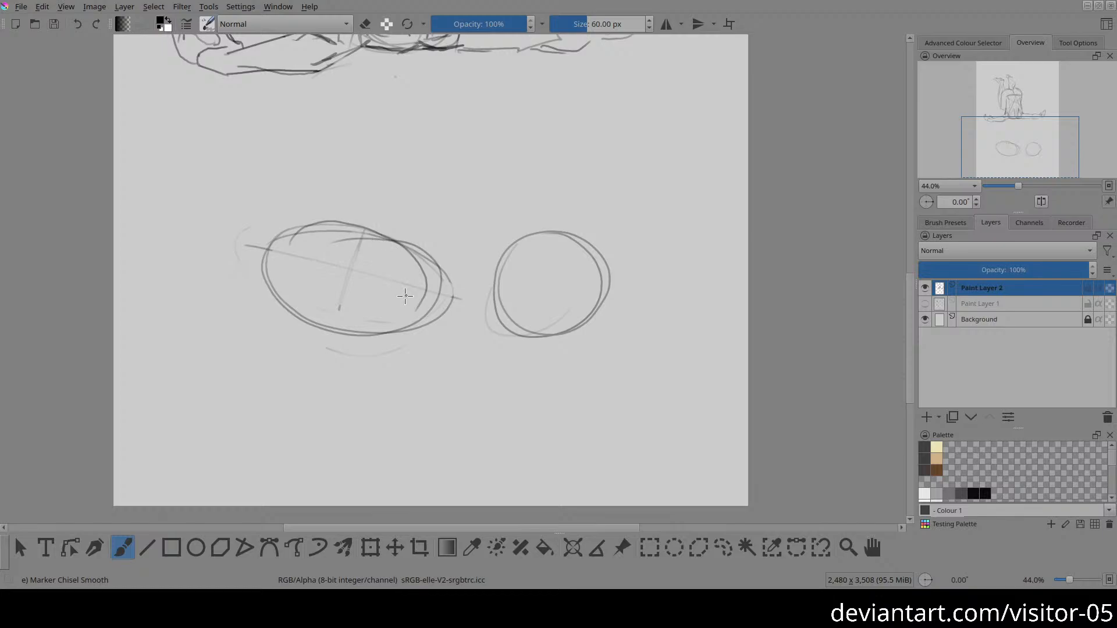
pyautogui.moveTo(293, 330); pyautogui.dragTo(447, 326)
pyautogui.moveTo(324, 208); pyautogui.dragTo(470, 284)
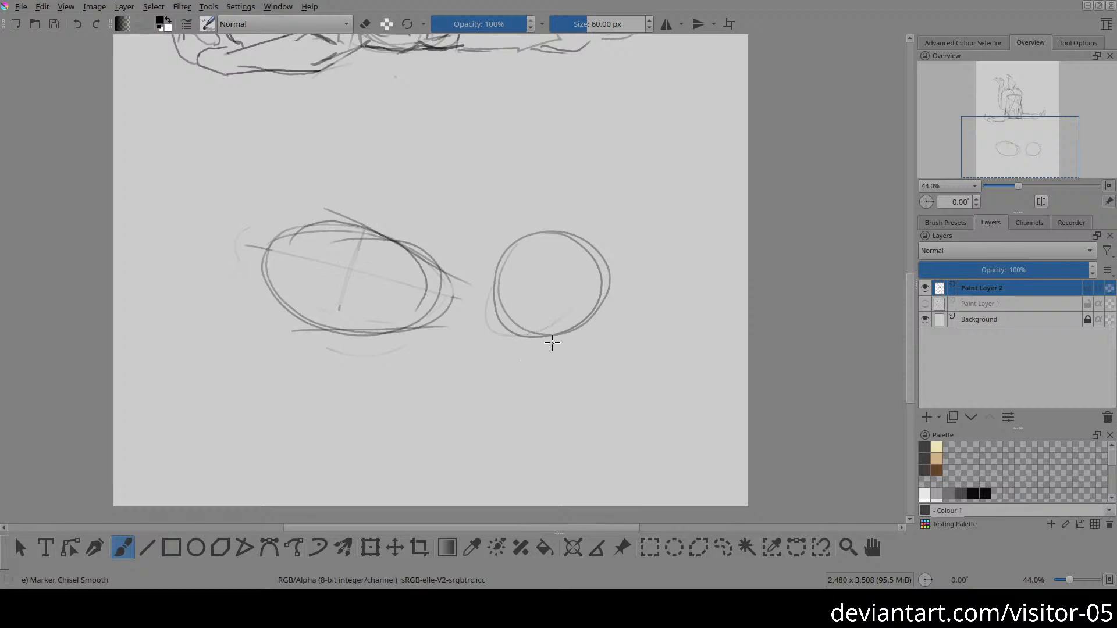
# Step: Select the pelvis circle, move it closer to the ribcage and narrow it into an upright oval
pyautogui.press('l')
pyautogui.moveTo(482, 281)
pyautogui.mouseDown()
pyautogui.moveTo(641, 370)
pyautogui.moveTo(605, 215)
pyautogui.mouseUp()
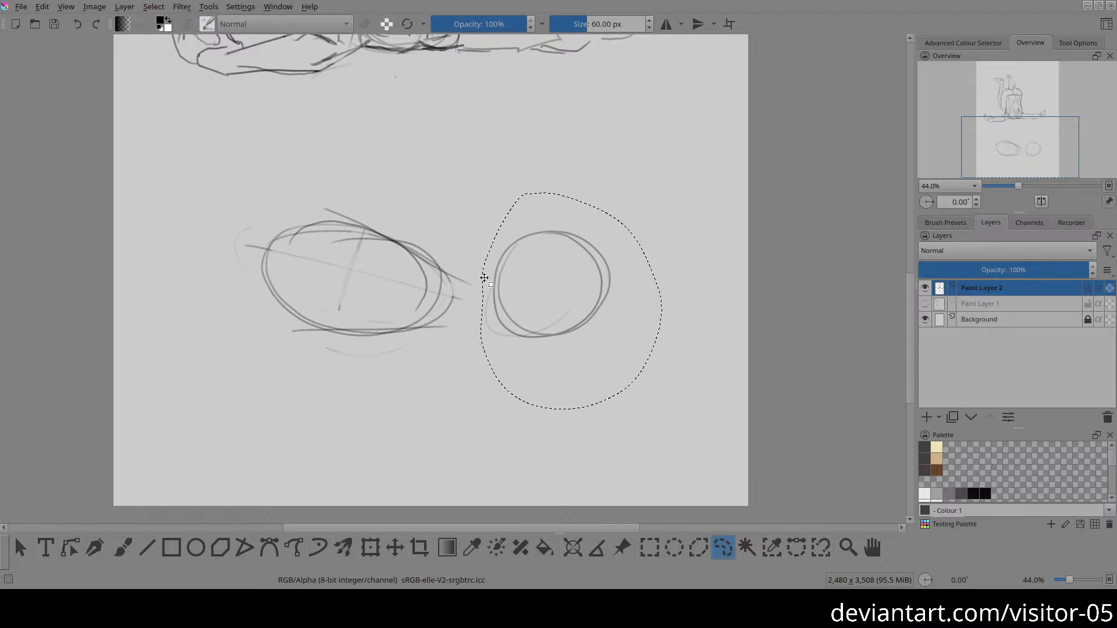
pyautogui.press('t')
pyautogui.moveTo(551, 314); pyautogui.dragTo(529, 335)
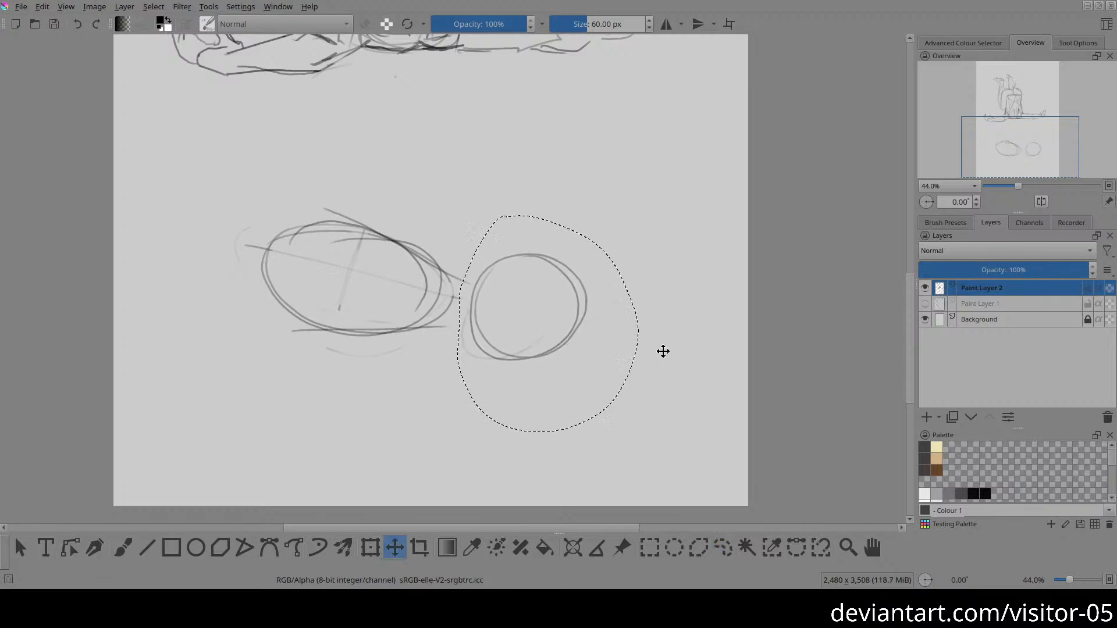
pyautogui.hotkey('ctrl', 't')
pyautogui.moveTo(634, 327); pyautogui.dragTo(599, 327)
pyautogui.press('Return')
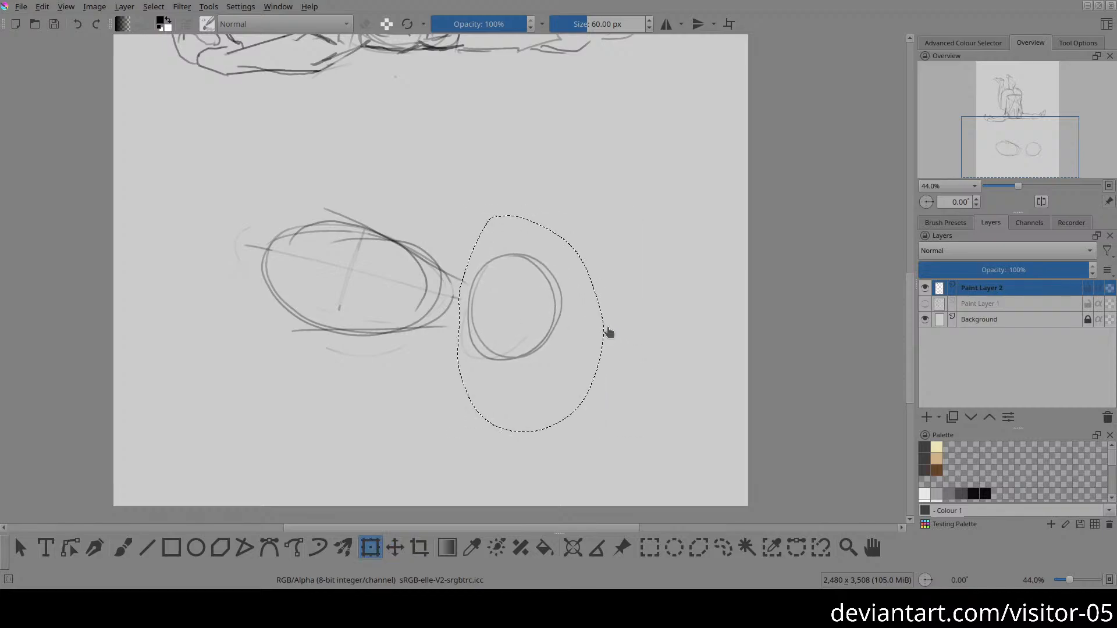
pyautogui.hotkey('ctrl', 'shift', 'a')
# Step: Sketch the head circle at the ribcage's upper end and connect it with neck and shoulder lines
pyautogui.press('b')
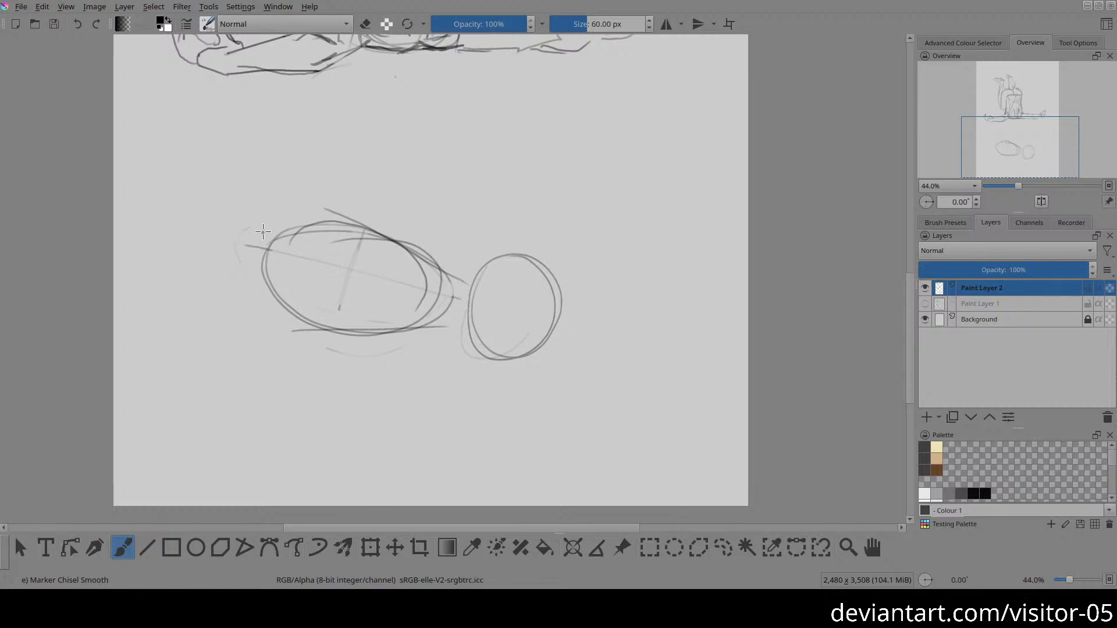
pyautogui.moveTo(204, 207)
pyautogui.mouseDown()
pyautogui.moveTo(274, 229)
pyautogui.moveTo(254, 189)
pyautogui.moveTo(215, 182)
pyautogui.moveTo(201, 220)
pyautogui.moveTo(241, 245)
pyautogui.moveTo(275, 216)
pyautogui.moveTo(201, 201)
pyautogui.mouseUp()
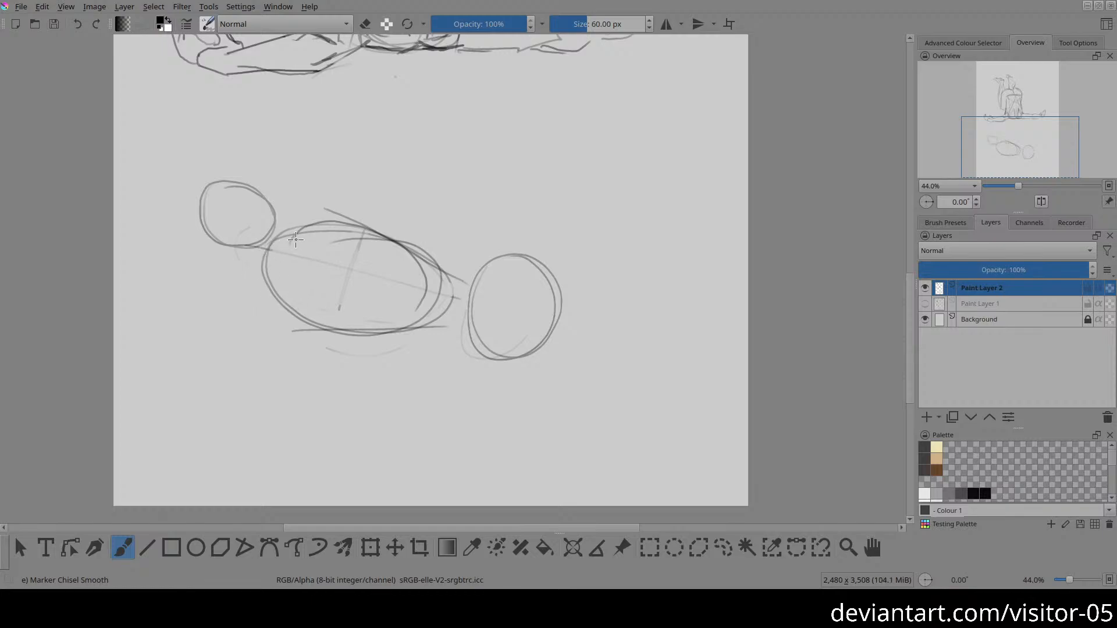
pyautogui.moveTo(293, 233); pyautogui.dragTo(282, 251)
pyautogui.moveTo(248, 236); pyautogui.dragTo(282, 244)
pyautogui.moveTo(227, 240); pyautogui.dragTo(273, 278)
pyautogui.moveTo(265, 272); pyautogui.dragTo(272, 312)
# Step: Draw a small circle for the upper shoulder joint, outline the shoulder around it and lighten the overlapping lines
pyautogui.moveTo(301, 208)
pyautogui.mouseDown()
pyautogui.moveTo(322, 222)
pyautogui.moveTo(316, 208)
pyautogui.moveTo(298, 209)
pyautogui.moveTo(294, 228)
pyautogui.moveTo(316, 230)
pyautogui.moveTo(311, 205)
pyautogui.moveTo(288, 220)
pyautogui.moveTo(324, 217)
pyautogui.moveTo(295, 232)
pyautogui.mouseUp()
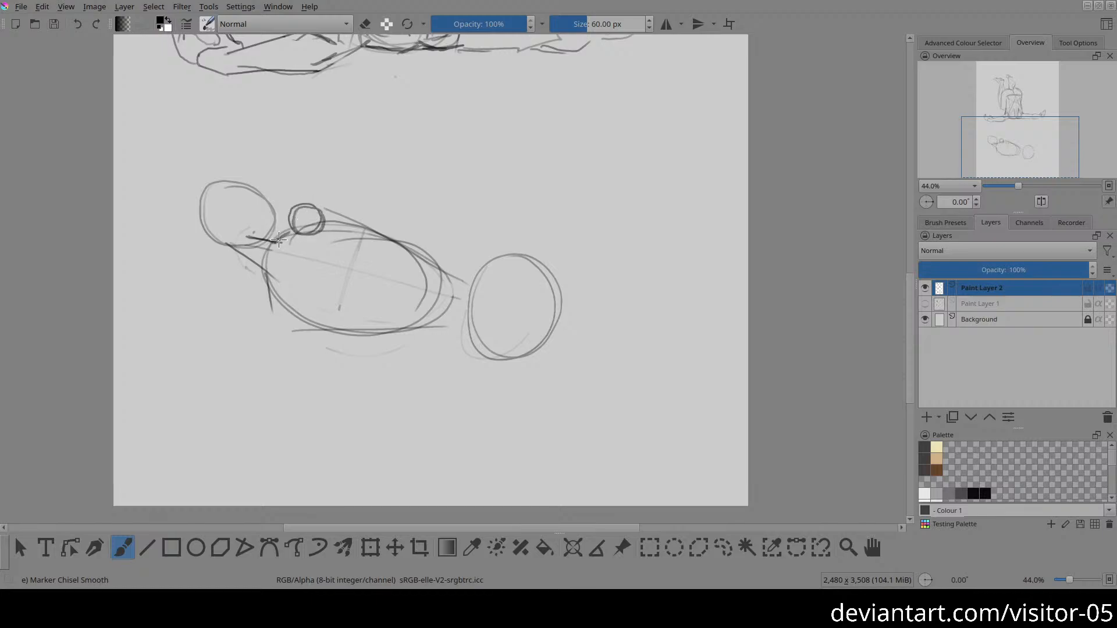
pyautogui.moveTo(287, 236)
pyautogui.mouseDown()
pyautogui.moveTo(293, 205)
pyautogui.moveTo(305, 209)
pyautogui.mouseUp()
pyautogui.moveTo(302, 221)
pyautogui.mouseDown()
pyautogui.moveTo(331, 210)
pyautogui.moveTo(324, 199)
pyautogui.mouseUp()
pyautogui.hotkey('ctrl', 'z')
pyautogui.moveTo(302, 191); pyautogui.dragTo(337, 190)
pyautogui.press('e')
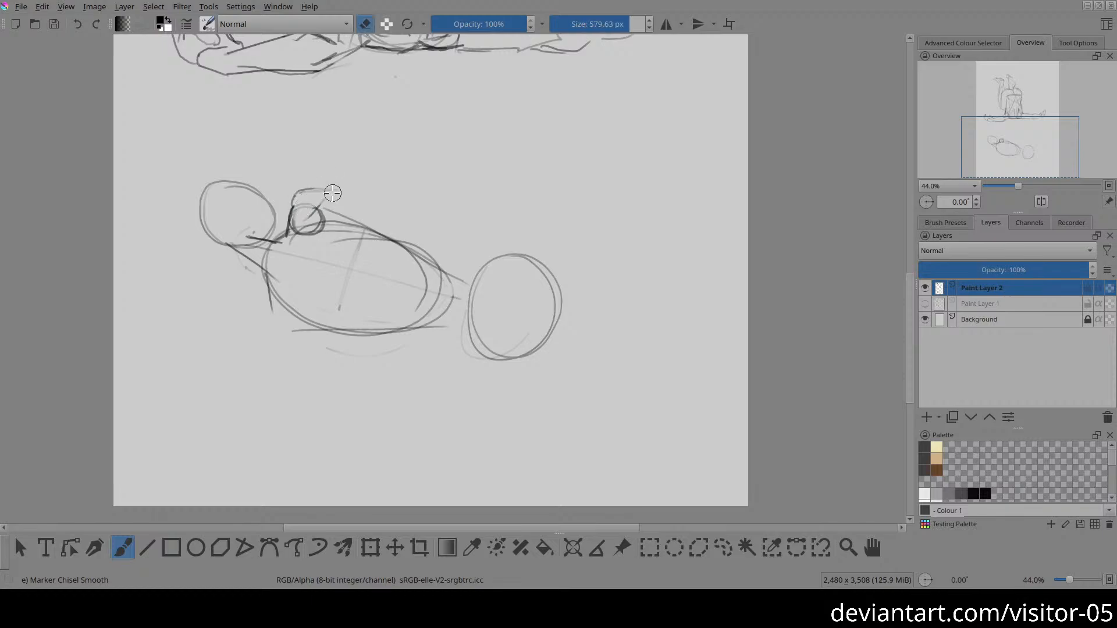
pyautogui.press('e')
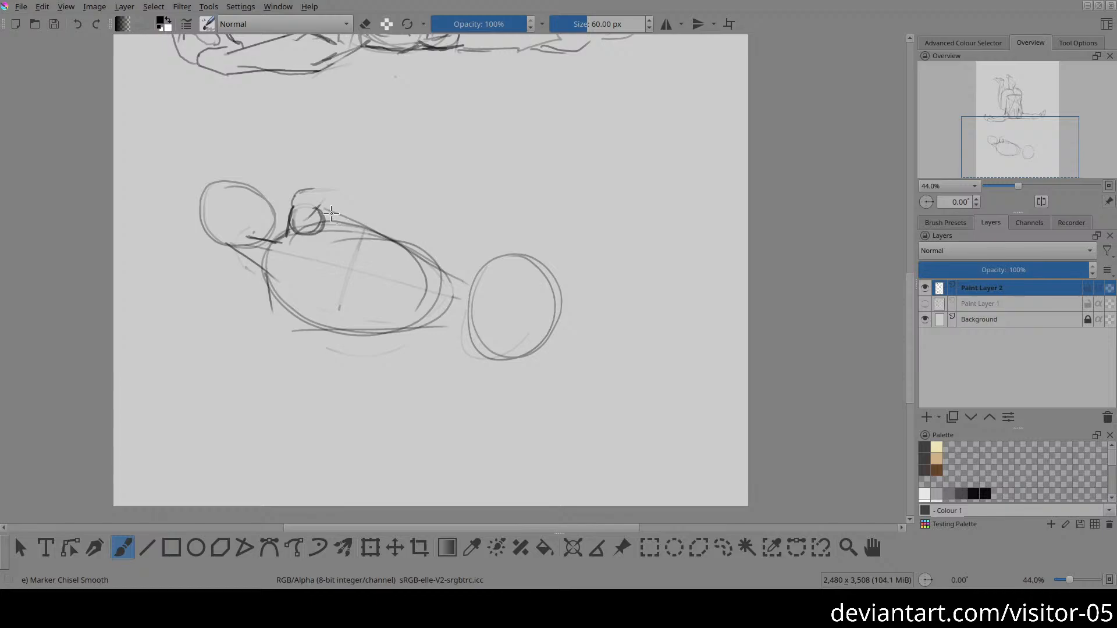
# Step: Darken the torso's upper edge, add the lower shoulder joint with its contour and refine the head and neck lines
pyautogui.moveTo(321, 209); pyautogui.dragTo(465, 265)
pyautogui.moveTo(272, 282)
pyautogui.mouseDown()
pyautogui.moveTo(288, 304)
pyautogui.moveTo(276, 282)
pyautogui.moveTo(269, 302)
pyautogui.moveTo(291, 311)
pyautogui.moveTo(290, 286)
pyautogui.moveTo(270, 292)
pyautogui.moveTo(293, 310)
pyautogui.moveTo(274, 286)
pyautogui.mouseUp()
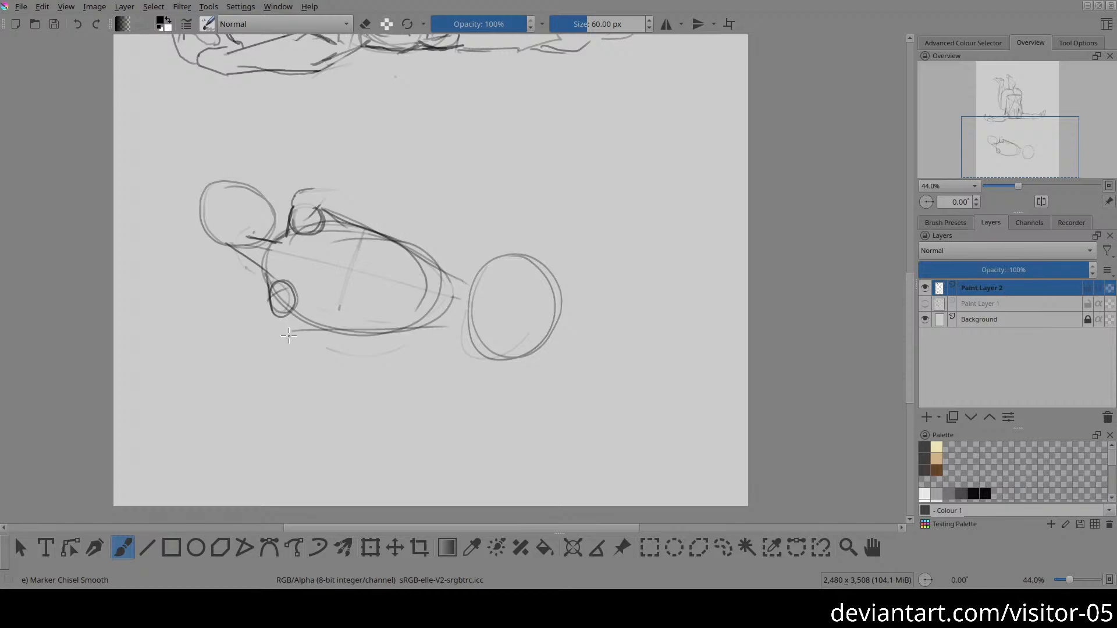
pyautogui.moveTo(268, 309)
pyautogui.mouseDown()
pyautogui.moveTo(294, 334)
pyautogui.moveTo(275, 320)
pyautogui.moveTo(292, 319)
pyautogui.moveTo(287, 294)
pyautogui.moveTo(305, 339)
pyautogui.moveTo(285, 295)
pyautogui.moveTo(301, 335)
pyautogui.mouseUp()
pyautogui.moveTo(247, 258)
pyautogui.mouseDown()
pyautogui.moveTo(205, 223)
pyautogui.moveTo(205, 191)
pyautogui.moveTo(244, 183)
pyautogui.moveTo(268, 196)
pyautogui.moveTo(253, 194)
pyautogui.moveTo(284, 234)
pyautogui.moveTo(231, 193)
pyautogui.moveTo(272, 219)
pyautogui.moveTo(264, 199)
pyautogui.moveTo(232, 188)
pyautogui.moveTo(273, 216)
pyautogui.moveTo(250, 189)
pyautogui.moveTo(279, 231)
pyautogui.moveTo(287, 223)
pyautogui.moveTo(277, 231)
pyautogui.moveTo(251, 189)
pyautogui.moveTo(279, 232)
pyautogui.mouseUp()
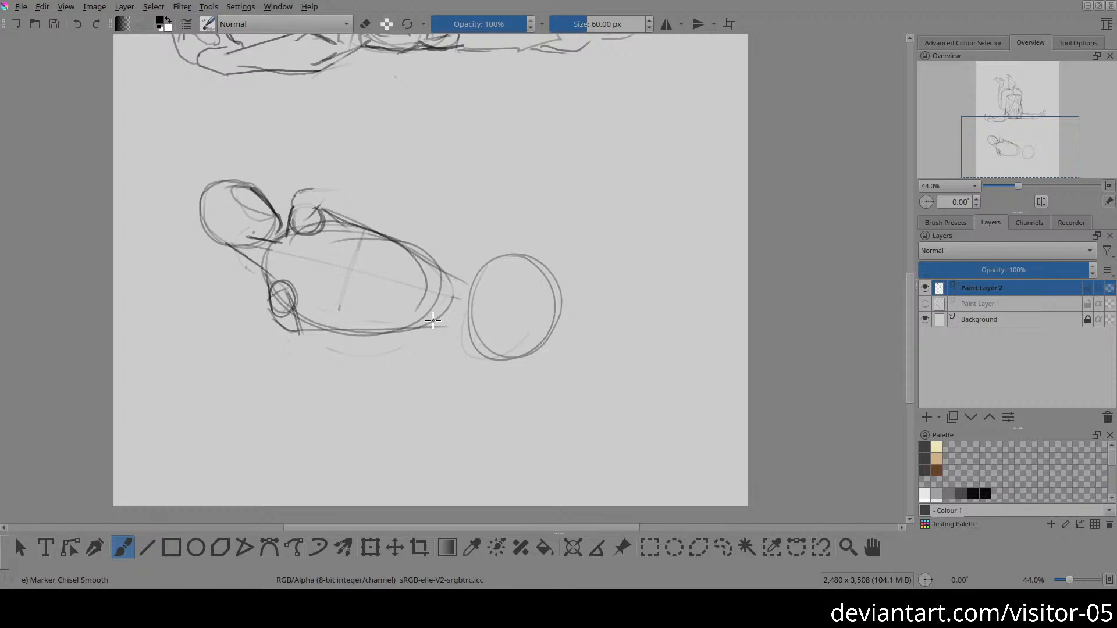
# Step: Erase the ribcage's pelvis-side end and redraw the ribcage as a shorter rounded form
pyautogui.press('e')
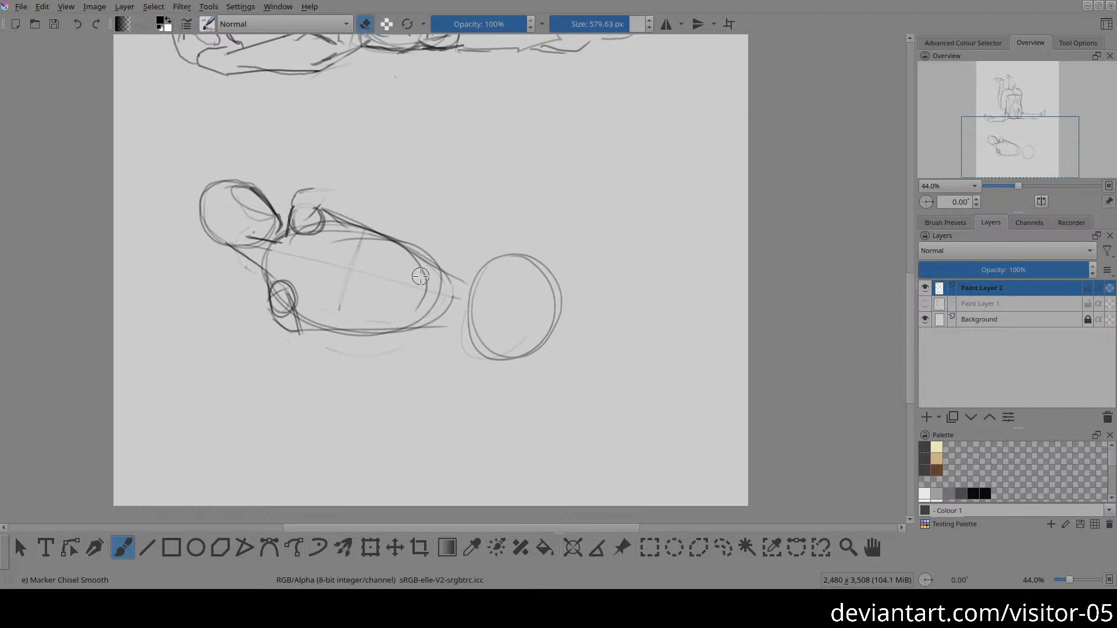
pyautogui.moveTo(448, 269)
pyautogui.mouseDown()
pyautogui.moveTo(413, 247)
pyautogui.moveTo(427, 249)
pyautogui.moveTo(406, 307)
pyautogui.moveTo(423, 317)
pyautogui.moveTo(454, 283)
pyautogui.moveTo(462, 263)
pyautogui.moveTo(420, 310)
pyautogui.moveTo(410, 251)
pyautogui.moveTo(398, 298)
pyautogui.moveTo(364, 334)
pyautogui.moveTo(341, 333)
pyautogui.mouseUp()
pyautogui.press('e')
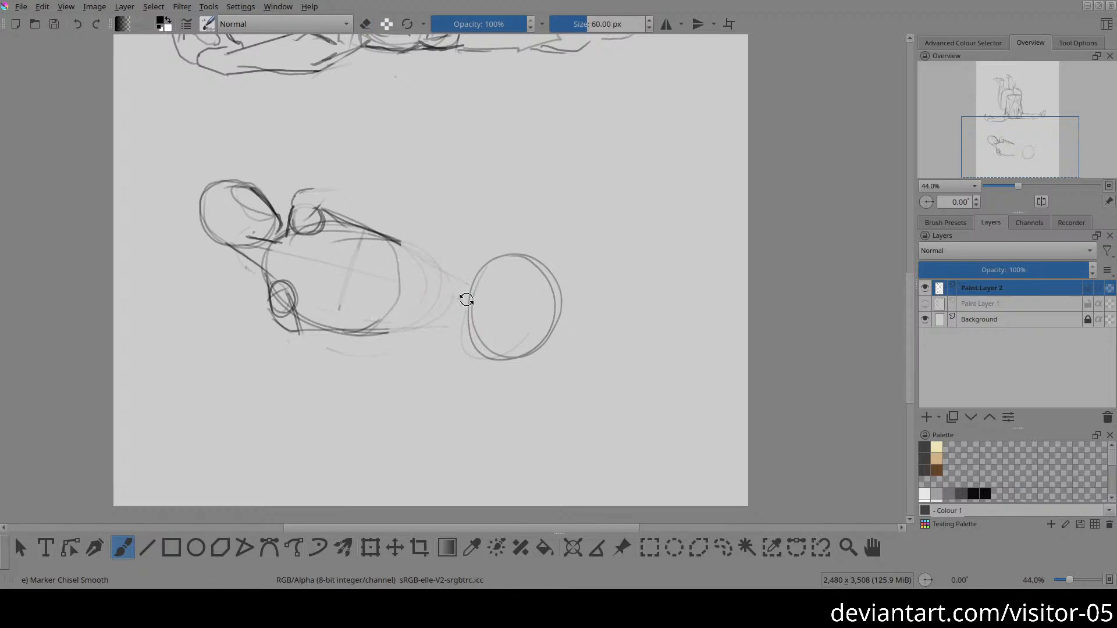
pyautogui.moveTo(466, 300); pyautogui.dragTo(614, 137)
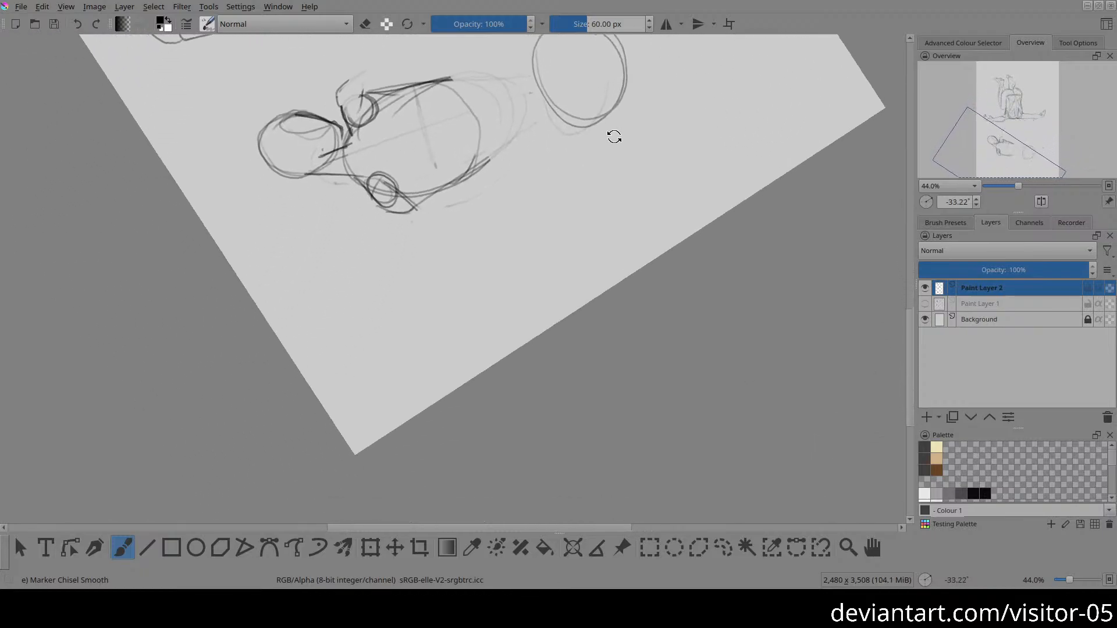
pyautogui.moveTo(373, 110)
pyautogui.mouseDown()
pyautogui.moveTo(346, 165)
pyautogui.moveTo(469, 142)
pyautogui.moveTo(373, 99)
pyautogui.moveTo(448, 167)
pyautogui.moveTo(368, 116)
pyautogui.moveTo(472, 134)
pyautogui.moveTo(389, 110)
pyautogui.mouseUp()
pyautogui.hotkey('ctrl', 'z')
pyautogui.moveTo(442, 84)
pyautogui.mouseDown()
pyautogui.moveTo(356, 118)
pyautogui.moveTo(459, 185)
pyautogui.moveTo(380, 108)
pyautogui.mouseUp()
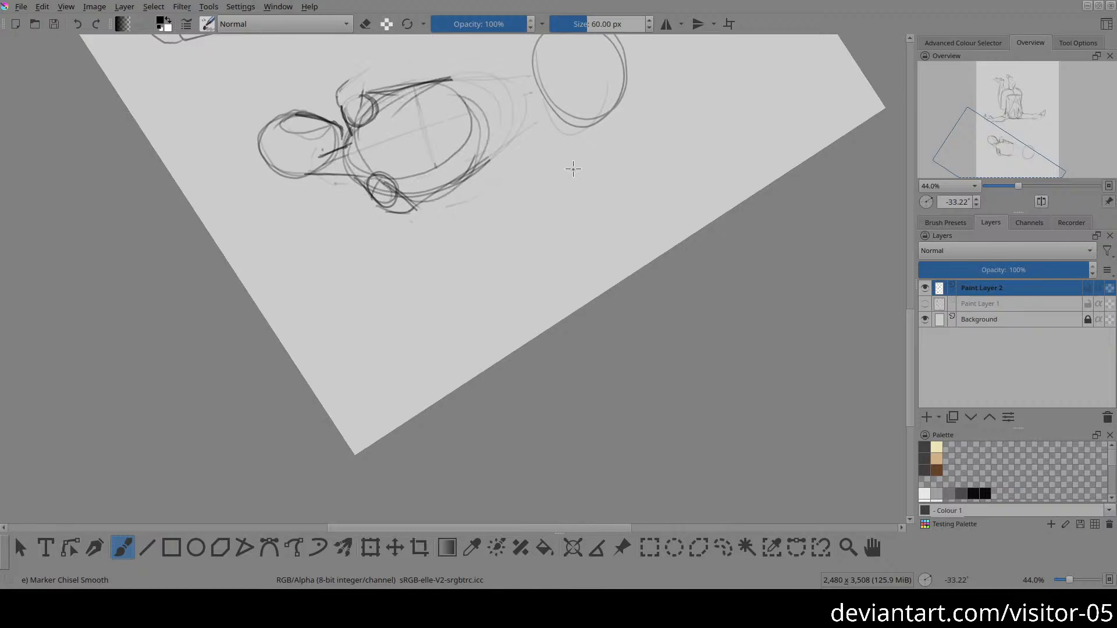
pyautogui.press('5')
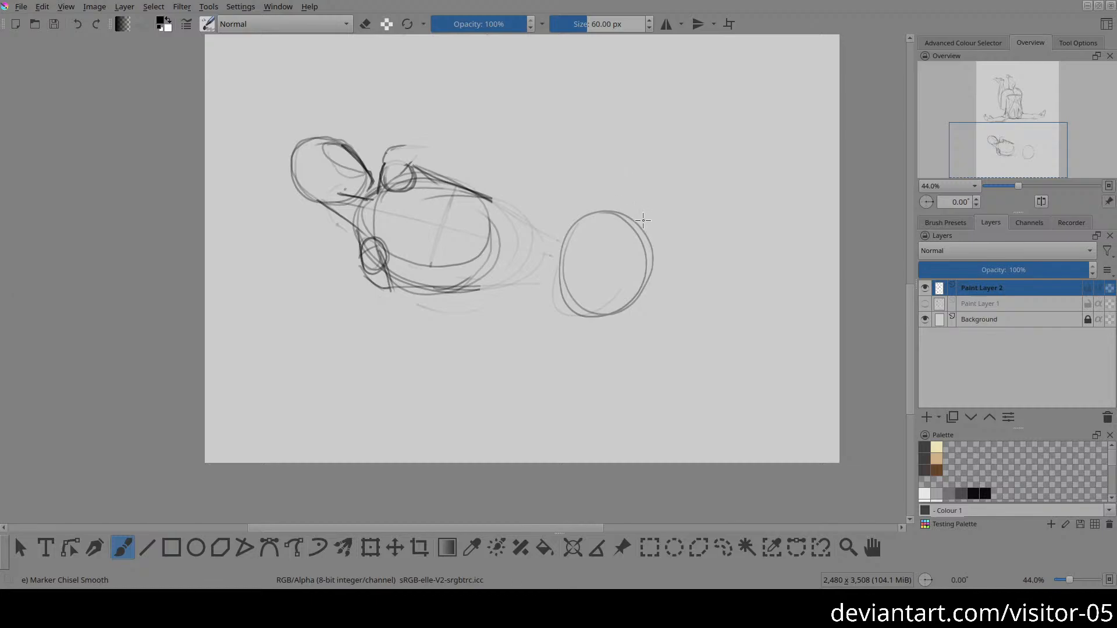
# Step: Select the pelvis oval and move it against the shortened ribcage
pyautogui.click(723, 548)
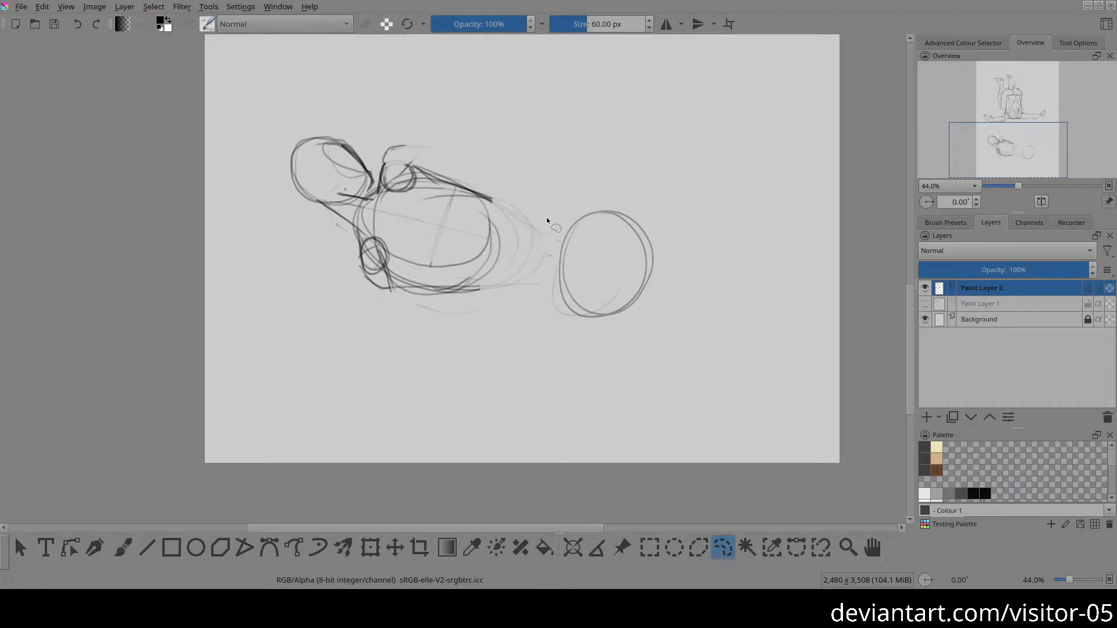
pyautogui.moveTo(583, 199)
pyautogui.mouseDown()
pyautogui.moveTo(582, 400)
pyautogui.moveTo(567, 198)
pyautogui.mouseUp()
pyautogui.press('t')
pyautogui.moveTo(644, 295)
pyautogui.mouseDown()
pyautogui.moveTo(576, 297)
pyautogui.moveTo(586, 292)
pyautogui.mouseUp()
pyautogui.hotkey('ctrl', 'shift', 'a')
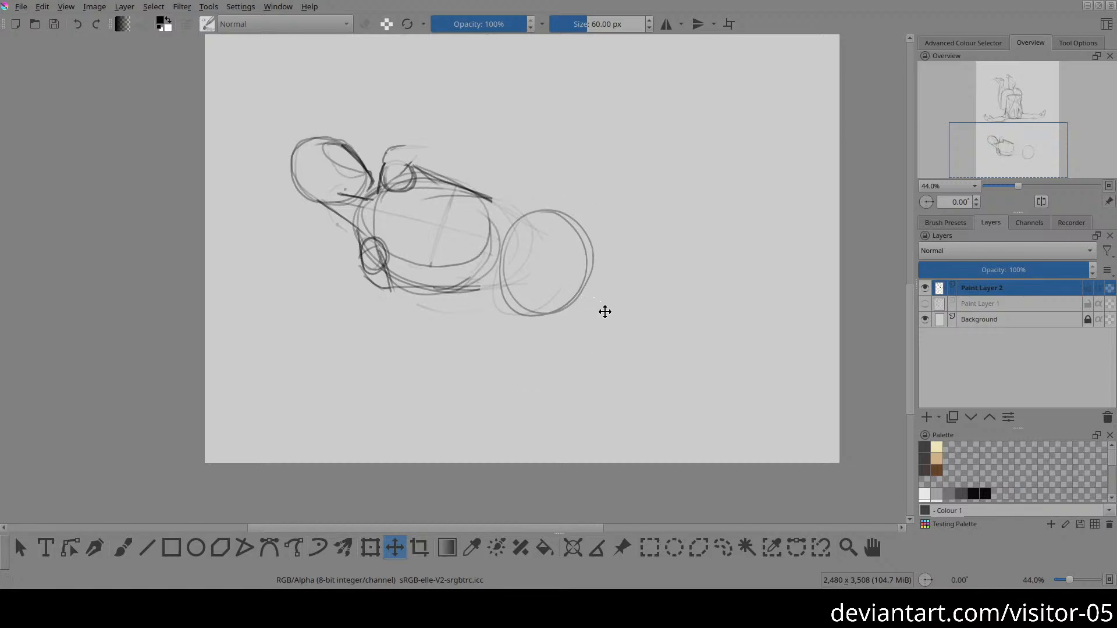
# Step: Draw a rounded pelvis form with a flattened lower edge inside the pelvis oval
pyautogui.press('b')
pyautogui.moveTo(544, 211)
pyautogui.mouseDown()
pyautogui.moveTo(513, 220)
pyautogui.moveTo(526, 314)
pyautogui.moveTo(533, 226)
pyautogui.moveTo(555, 294)
pyautogui.moveTo(499, 226)
pyautogui.mouseUp()
pyautogui.hotkey('ctrl', 'z')
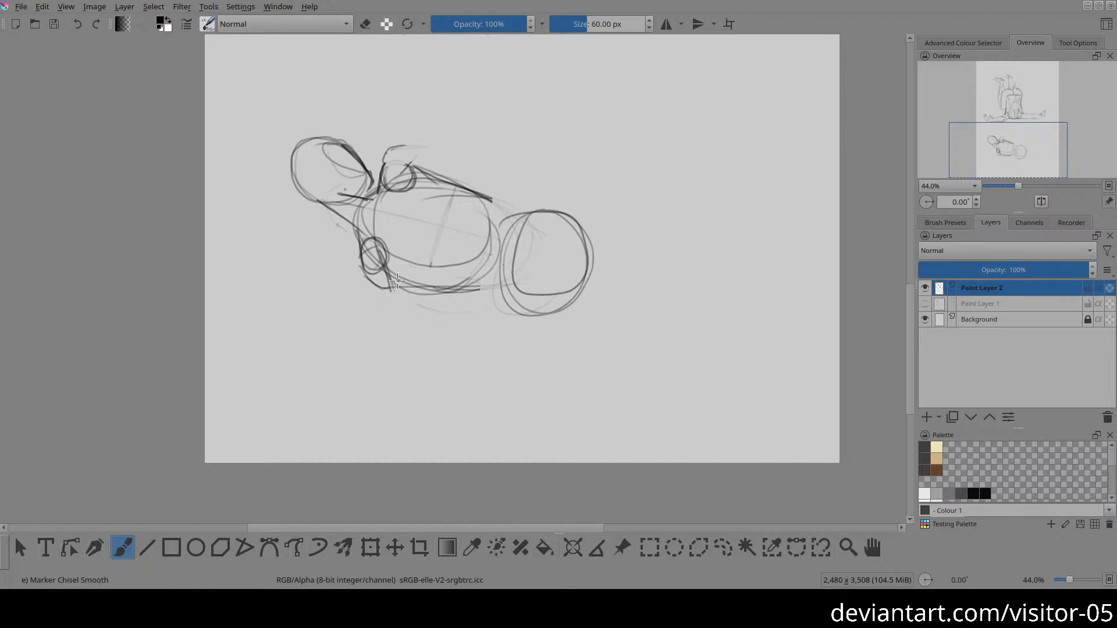
# Step: Draw the torso's lower contour, a curved centre line and the upper waist contour connecting the ribcage to the pelvis
pyautogui.moveTo(393, 275)
pyautogui.mouseDown()
pyautogui.moveTo(438, 296)
pyautogui.moveTo(557, 281)
pyautogui.mouseUp()
pyautogui.moveTo(371, 210); pyautogui.dragTo(529, 243)
pyautogui.hotkey('ctrl', 'z')
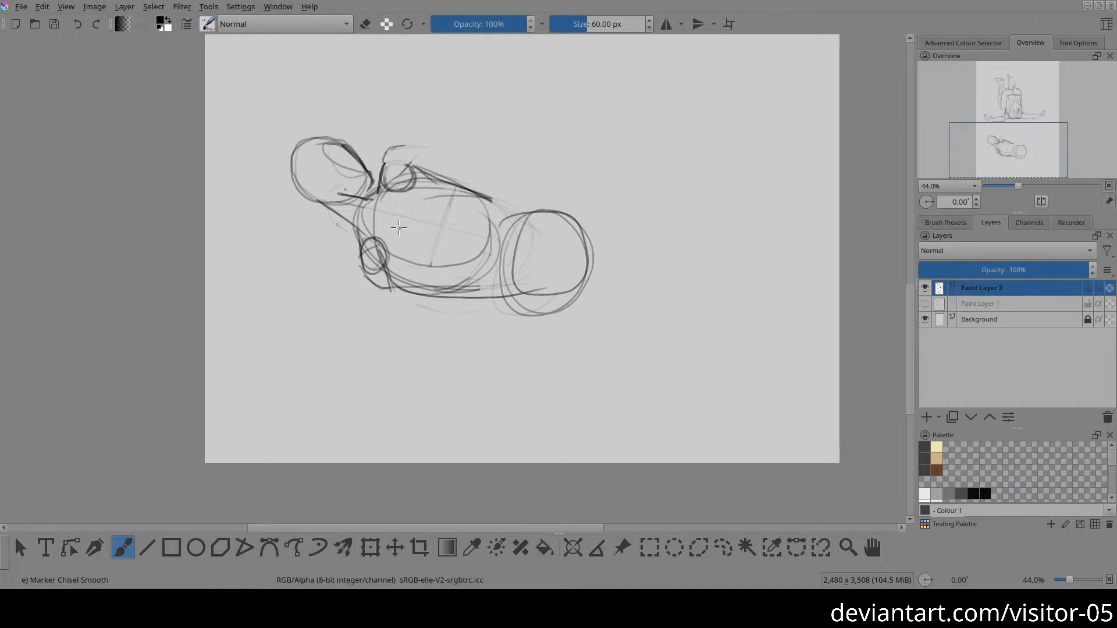
pyautogui.moveTo(377, 221)
pyautogui.mouseDown()
pyautogui.moveTo(414, 217)
pyautogui.moveTo(557, 248)
pyautogui.mouseUp()
pyautogui.moveTo(419, 168); pyautogui.dragTo(516, 231)
# Step: Draw a first guide line for the far arm, angling up from the upper shoulder away from the head
pyautogui.moveTo(428, 170); pyautogui.dragTo(486, 156)
pyautogui.moveTo(395, 169); pyautogui.dragTo(500, 135)
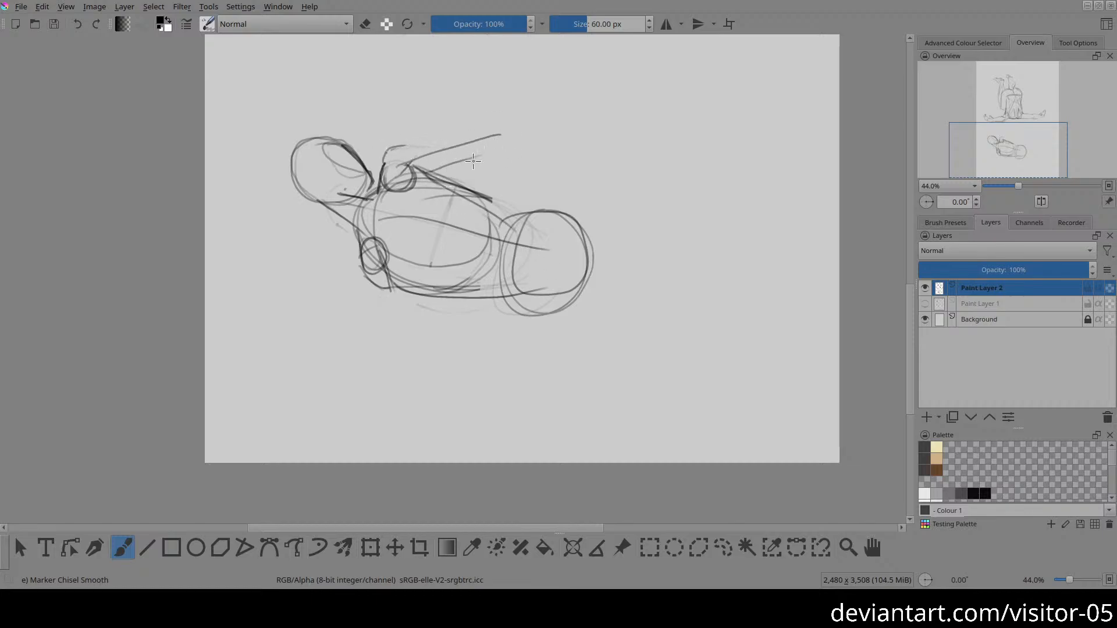
pyautogui.hotkey('ctrl', 'z')
# Step: Darken the head's outer contour and lighten the stray construction lines around the crown with the eraser
pyautogui.moveTo(290, 171)
pyautogui.mouseDown()
pyautogui.moveTo(330, 142)
pyautogui.moveTo(308, 145)
pyautogui.moveTo(299, 182)
pyautogui.mouseUp()
pyautogui.press('e')
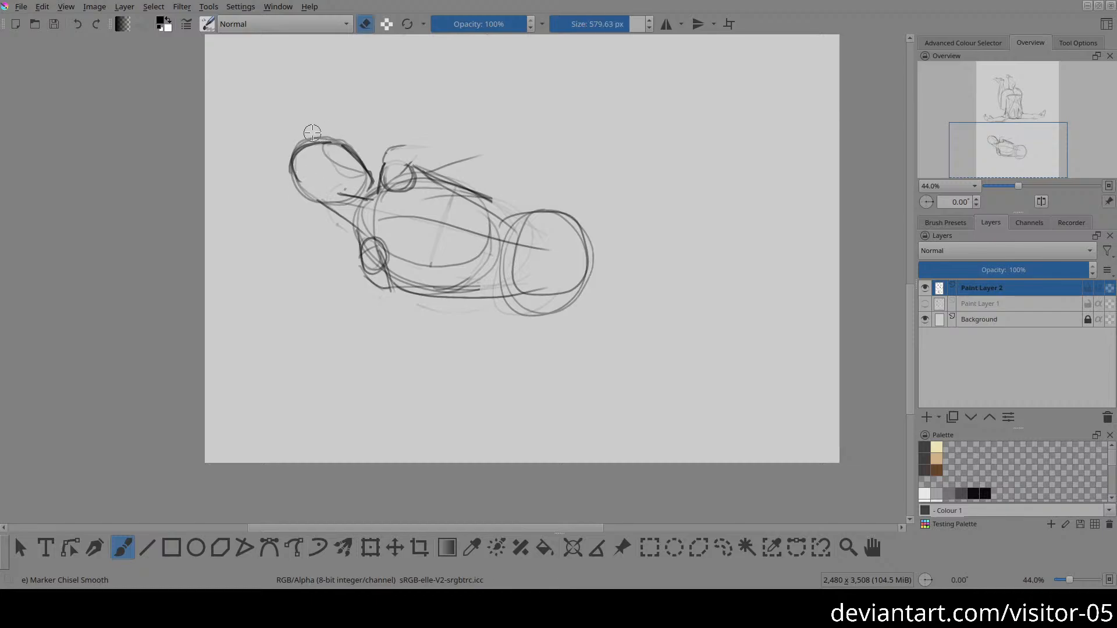
pyautogui.moveTo(304, 140); pyautogui.dragTo(323, 133)
pyautogui.press('e')
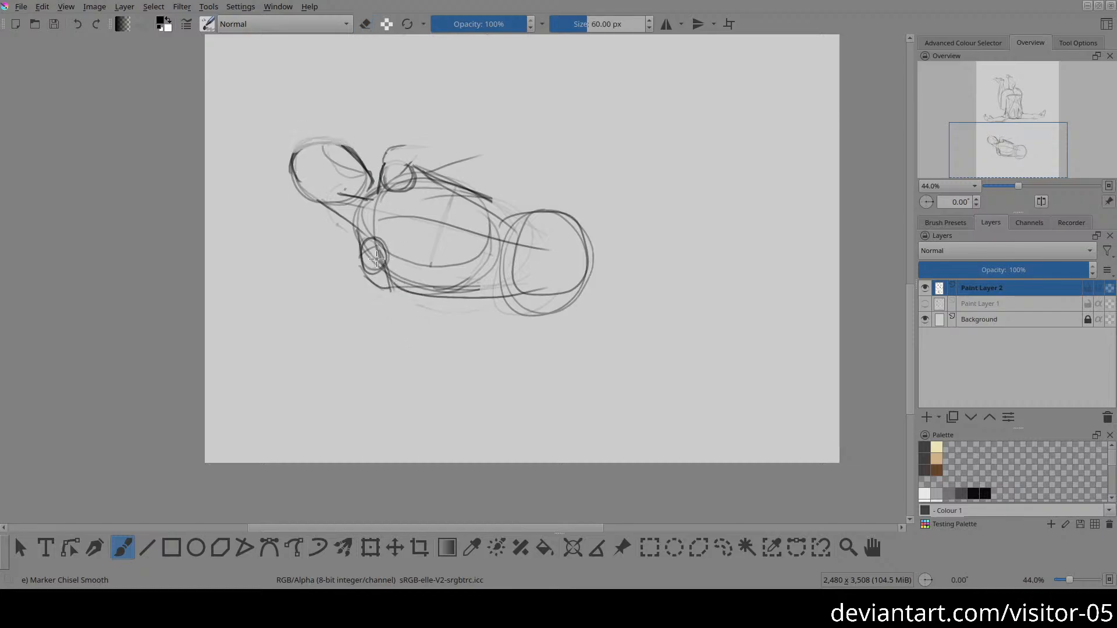
# Step: Draw the supporting arm down from the lower shoulder with a bent elbow, tapered forearm and small blocky hand
pyautogui.moveTo(379, 256)
pyautogui.mouseDown()
pyautogui.moveTo(443, 344)
pyautogui.moveTo(411, 429)
pyautogui.mouseUp()
pyautogui.moveTo(388, 261); pyautogui.dragTo(399, 310)
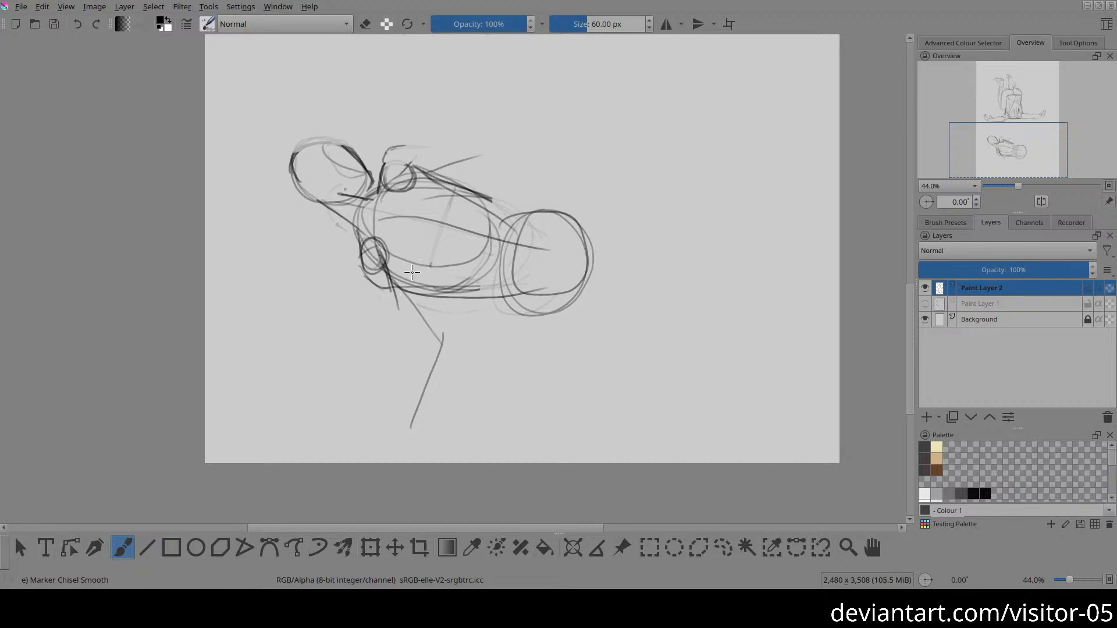
pyautogui.moveTo(385, 265)
pyautogui.mouseDown()
pyautogui.moveTo(435, 343)
pyautogui.moveTo(429, 329)
pyautogui.mouseUp()
pyautogui.moveTo(374, 285); pyautogui.dragTo(427, 336)
pyautogui.moveTo(386, 254); pyautogui.dragTo(437, 323)
pyautogui.moveTo(410, 289)
pyautogui.mouseDown()
pyautogui.moveTo(449, 336)
pyautogui.moveTo(446, 352)
pyautogui.moveTo(423, 358)
pyautogui.moveTo(413, 415)
pyautogui.mouseUp()
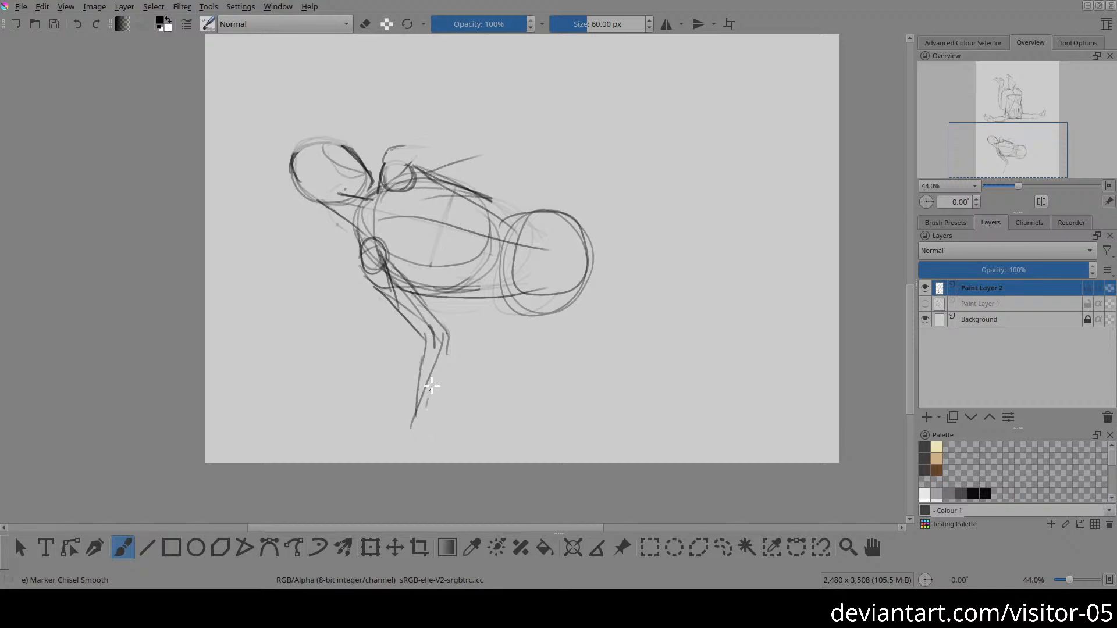
pyautogui.moveTo(450, 340)
pyautogui.mouseDown()
pyautogui.moveTo(426, 409)
pyautogui.moveTo(430, 432)
pyautogui.moveTo(411, 441)
pyautogui.moveTo(414, 429)
pyautogui.mouseUp()
# Step: Erase the overlapping construction lines along the torso's lower contour and the pelvis's waist side, and add a short contour stroke under the ribcage
pyautogui.press('e')
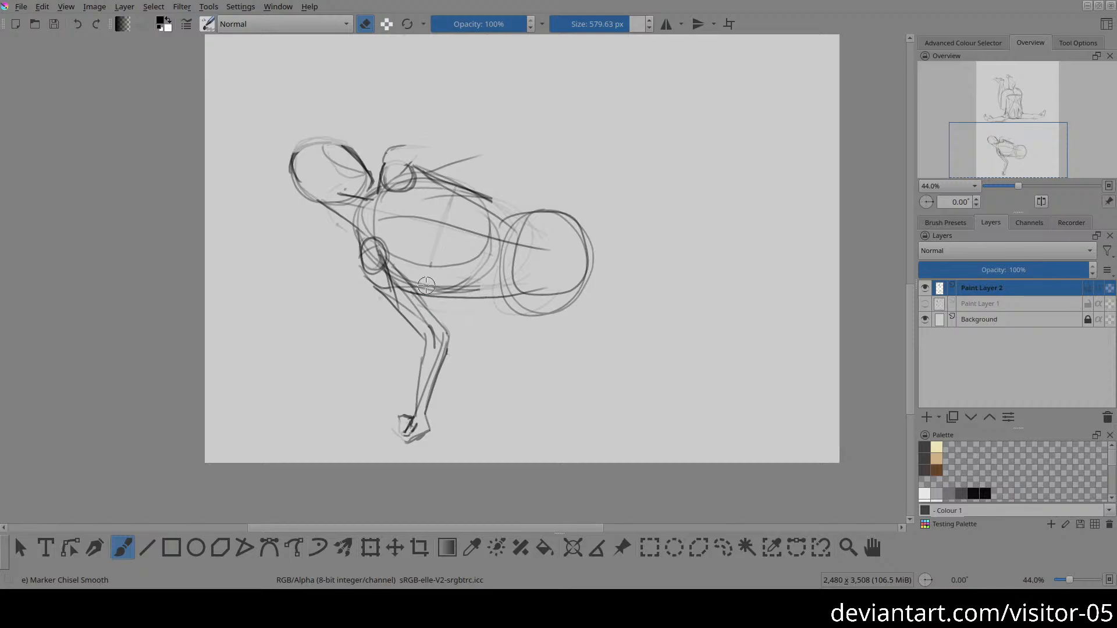
pyautogui.moveTo(430, 289)
pyautogui.mouseDown()
pyautogui.moveTo(467, 306)
pyautogui.moveTo(476, 301)
pyautogui.moveTo(417, 293)
pyautogui.moveTo(426, 301)
pyautogui.moveTo(438, 297)
pyautogui.moveTo(429, 289)
pyautogui.moveTo(520, 286)
pyautogui.mouseUp()
pyautogui.press('e')
pyautogui.moveTo(426, 303); pyautogui.dragTo(452, 297)
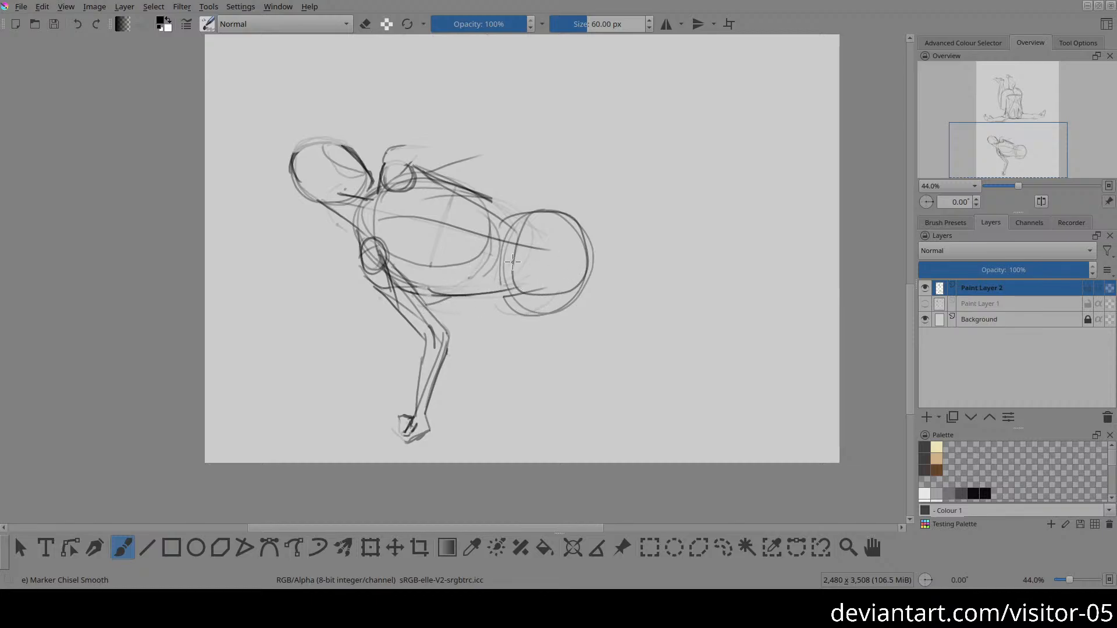
pyautogui.press('e')
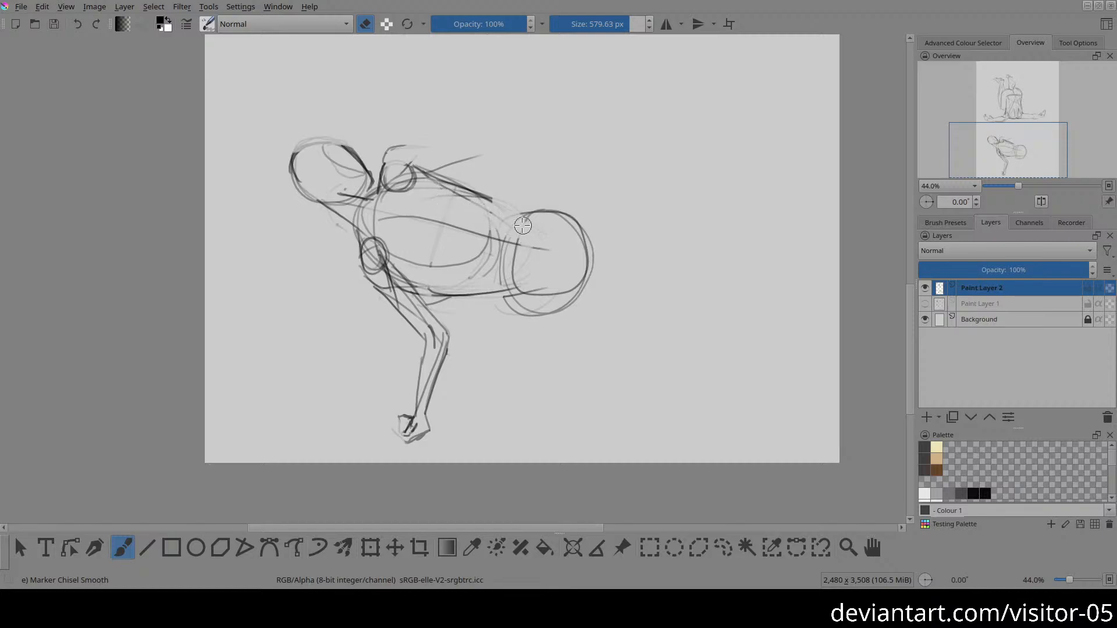
pyautogui.press('e')
# Step: Draw the hip creases on the pelvis and the lowered thigh as a tapered form cut off at a curved end
pyautogui.moveTo(494, 290)
pyautogui.mouseDown()
pyautogui.moveTo(545, 250)
pyautogui.moveTo(516, 273)
pyautogui.mouseUp()
pyautogui.moveTo(504, 208)
pyautogui.mouseDown()
pyautogui.moveTo(535, 233)
pyautogui.moveTo(531, 196)
pyautogui.mouseUp()
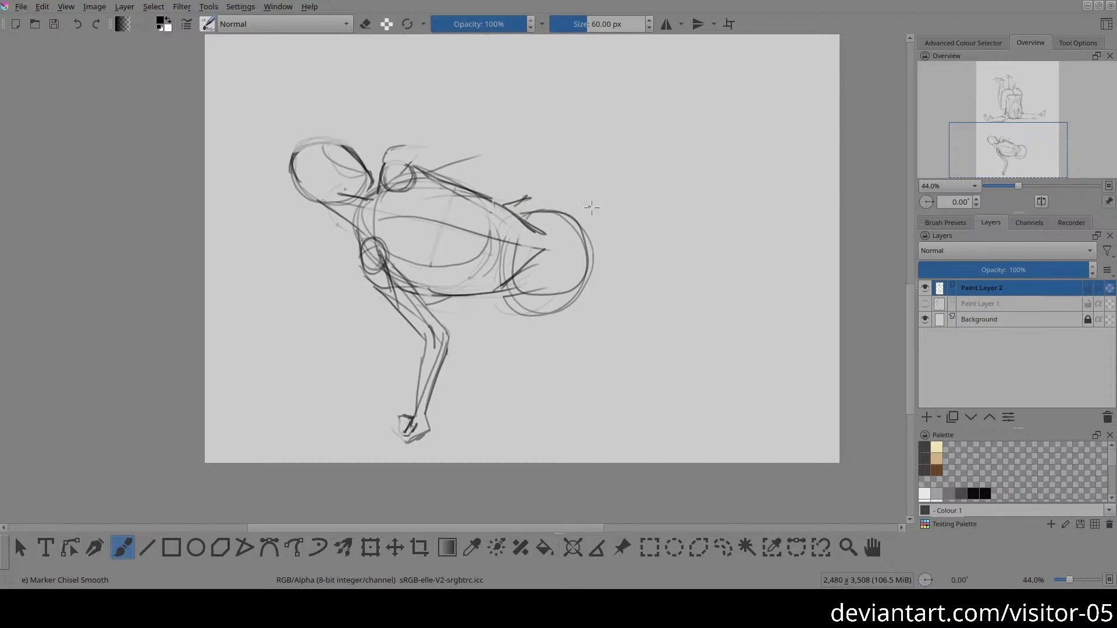
pyautogui.moveTo(560, 251)
pyautogui.mouseDown()
pyautogui.moveTo(593, 248)
pyautogui.moveTo(588, 280)
pyautogui.mouseUp()
pyautogui.moveTo(509, 296)
pyautogui.mouseDown()
pyautogui.moveTo(508, 358)
pyautogui.moveTo(550, 358)
pyautogui.mouseUp()
pyautogui.moveTo(593, 270)
pyautogui.mouseDown()
pyautogui.moveTo(548, 367)
pyautogui.moveTo(529, 364)
pyautogui.mouseUp()
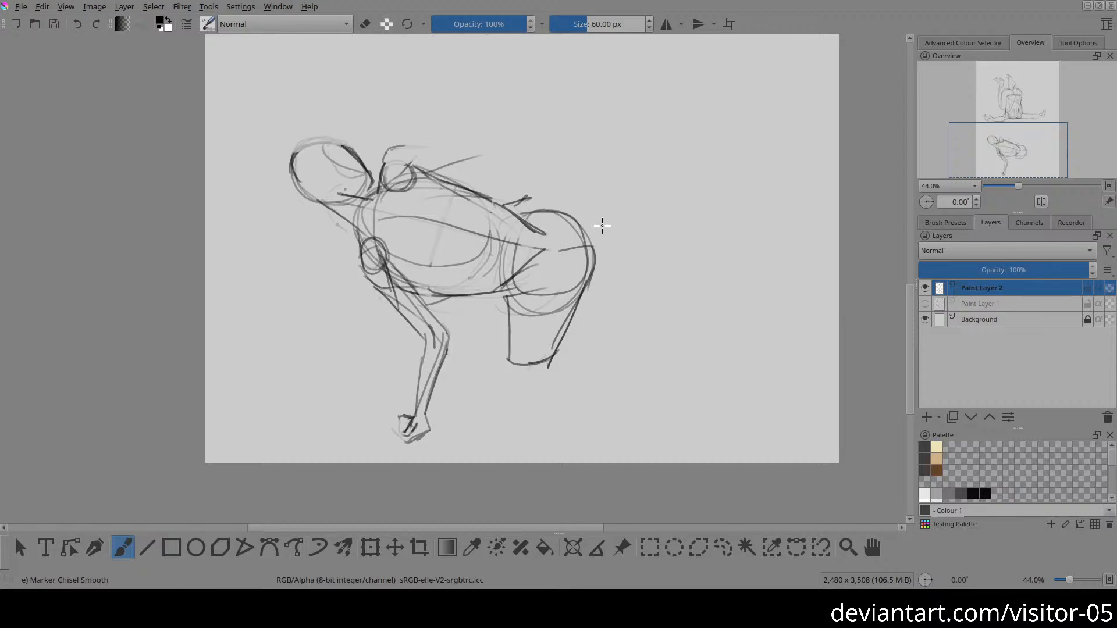
pyautogui.moveTo(589, 223)
pyautogui.mouseDown()
pyautogui.moveTo(576, 281)
pyautogui.moveTo(594, 277)
pyautogui.mouseUp()
pyautogui.moveTo(555, 285)
pyautogui.mouseDown()
pyautogui.moveTo(584, 274)
pyautogui.moveTo(589, 254)
pyautogui.mouseUp()
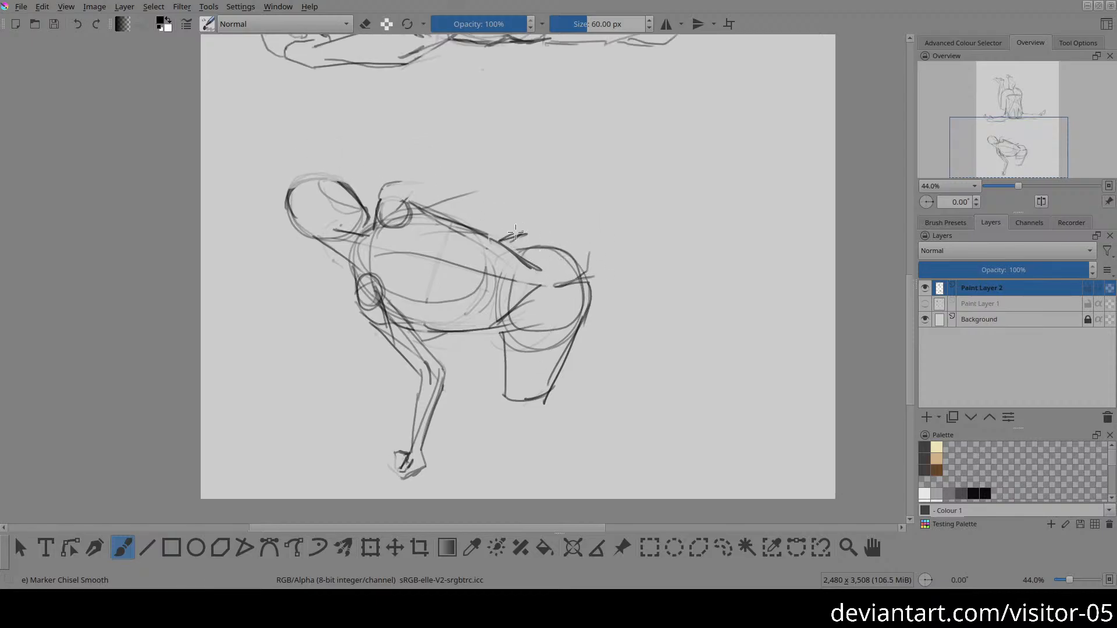
# Step: Draw the raised leg as long tapering contours extending up from the pelvis, and outline the bent far arm
pyautogui.moveTo(514, 234); pyautogui.dragTo(549, 219)
pyautogui.moveTo(513, 136); pyautogui.dragTo(518, 232)
pyautogui.moveTo(554, 120); pyautogui.dragTo(590, 256)
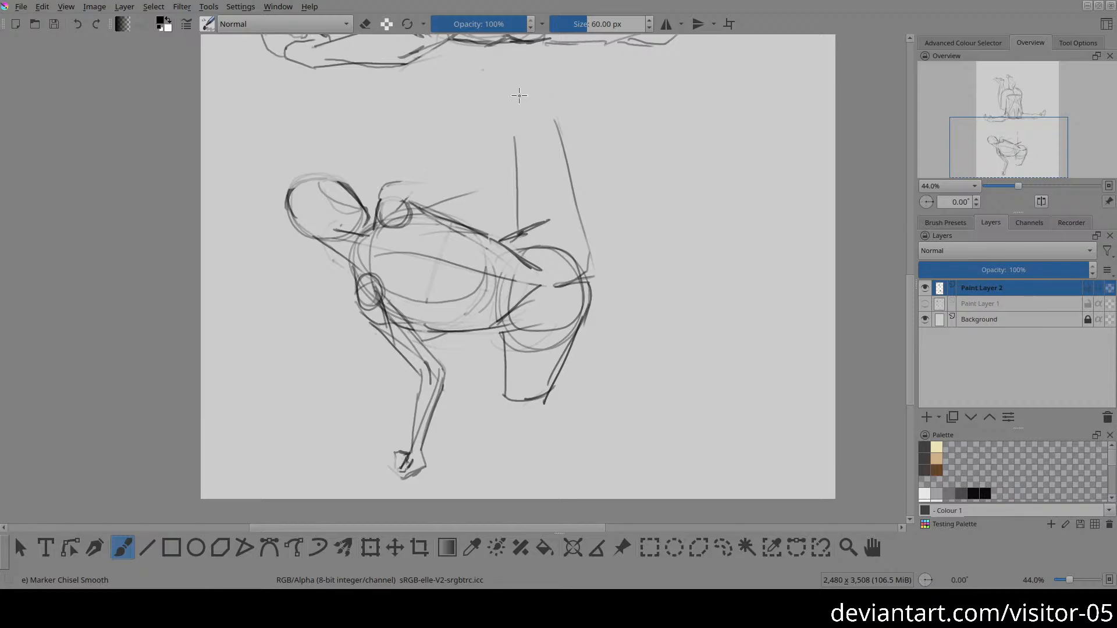
pyautogui.moveTo(510, 48); pyautogui.dragTo(515, 163)
pyautogui.moveTo(539, 125); pyautogui.dragTo(542, 85)
pyautogui.moveTo(521, 45); pyautogui.dragTo(575, 206)
pyautogui.moveTo(542, 78); pyautogui.dragTo(585, 240)
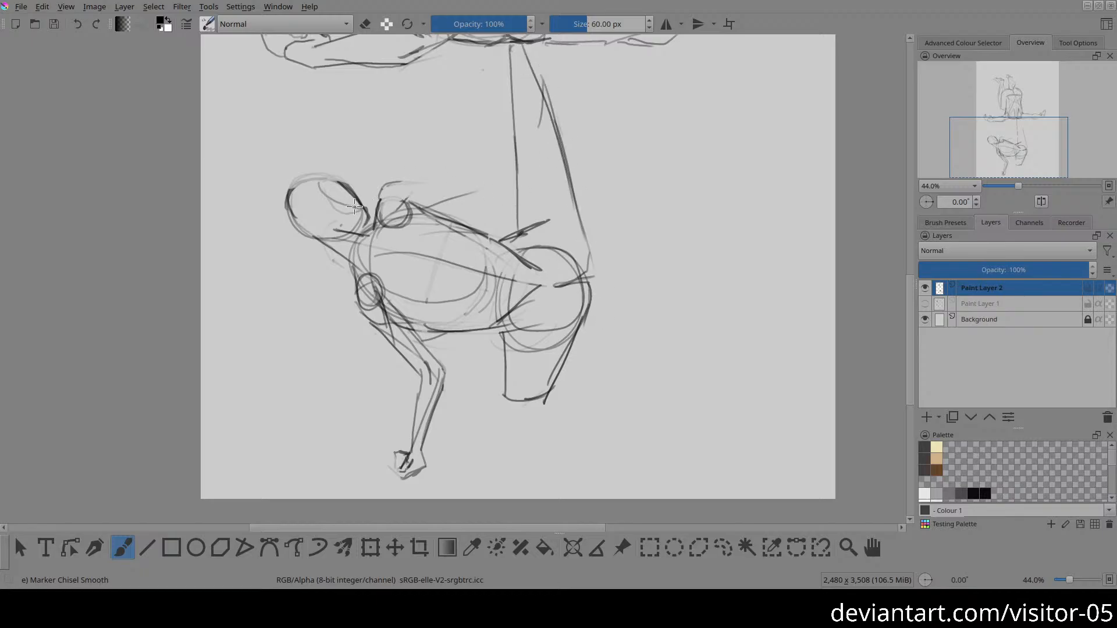
pyautogui.moveTo(397, 186)
pyautogui.mouseDown()
pyautogui.moveTo(486, 180)
pyautogui.moveTo(482, 171)
pyautogui.moveTo(493, 187)
pyautogui.moveTo(468, 213)
pyautogui.moveTo(491, 192)
pyautogui.moveTo(450, 230)
pyautogui.moveTo(455, 217)
pyautogui.moveTo(444, 218)
pyautogui.moveTo(462, 196)
pyautogui.moveTo(444, 215)
pyautogui.moveTo(461, 195)
pyautogui.mouseUp()
# Step: Erase the end of the raised leg where it runs into the upper figure, using the Eraser Circle brush
pyautogui.press('2')
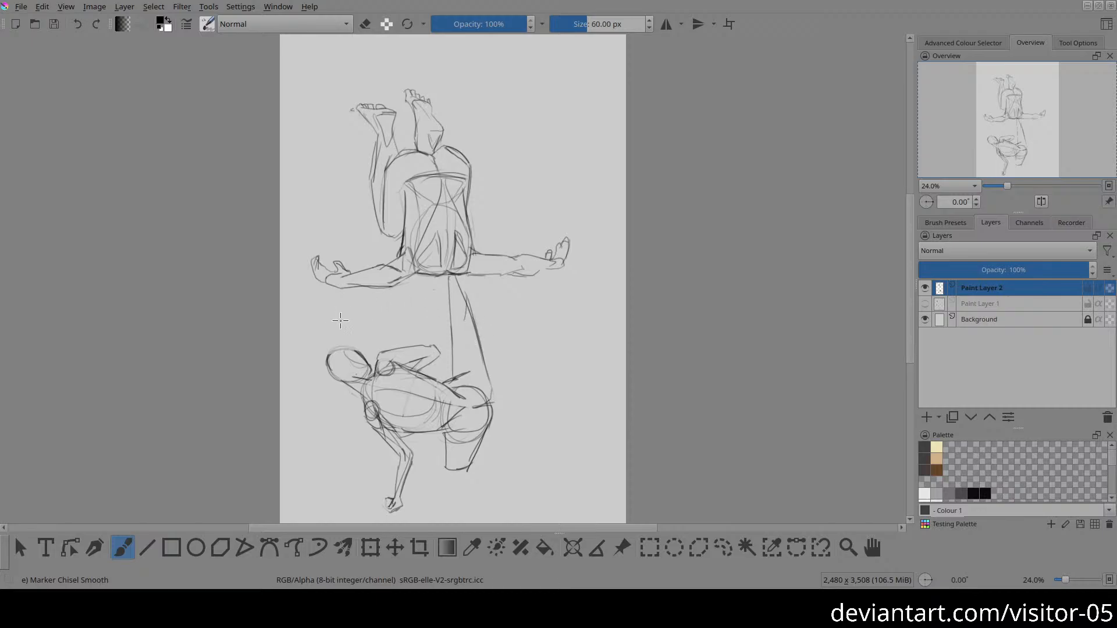
pyautogui.moveTo(414, 293)
pyautogui.mouseDown()
pyautogui.moveTo(443, 258)
pyautogui.moveTo(490, 283)
pyautogui.moveTo(481, 272)
pyautogui.moveTo(469, 291)
pyautogui.moveTo(503, 293)
pyautogui.mouseUp()
pyautogui.rightClick(447, 254)
pyautogui.click(447, 182)
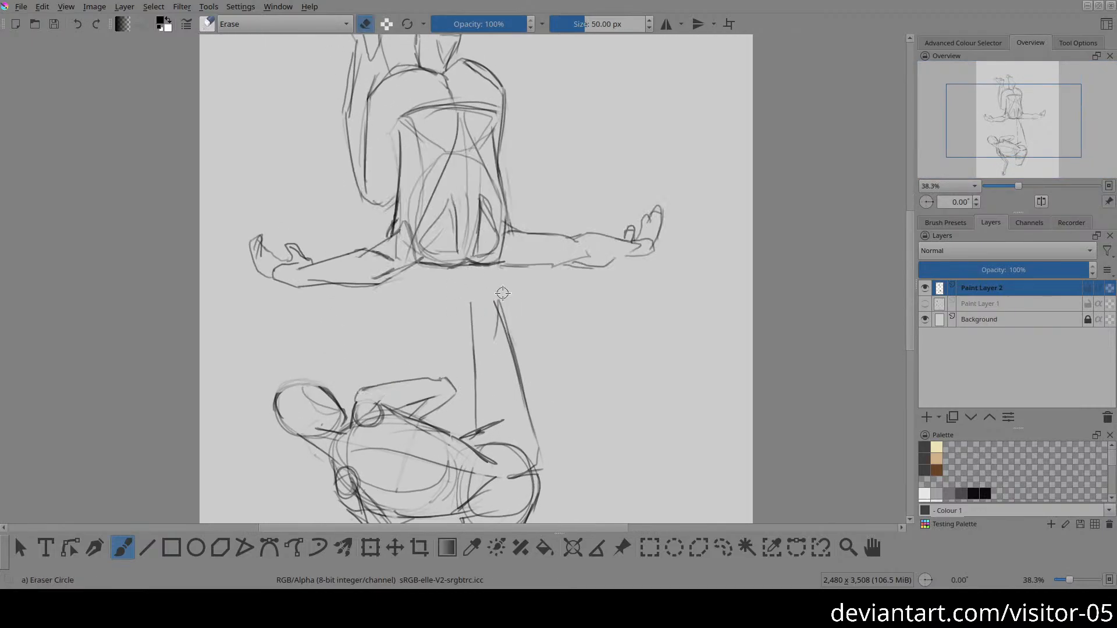
pyautogui.press('2')
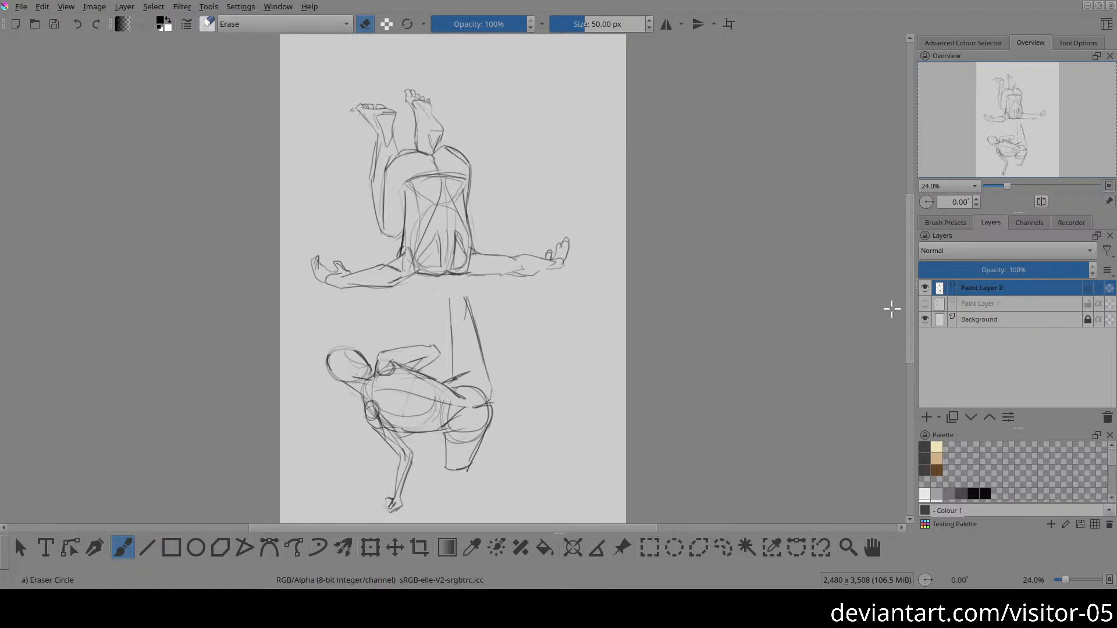
# Step: Hide Paint Layer 2 and add a new paint layer above it
pyautogui.click(937, 302)
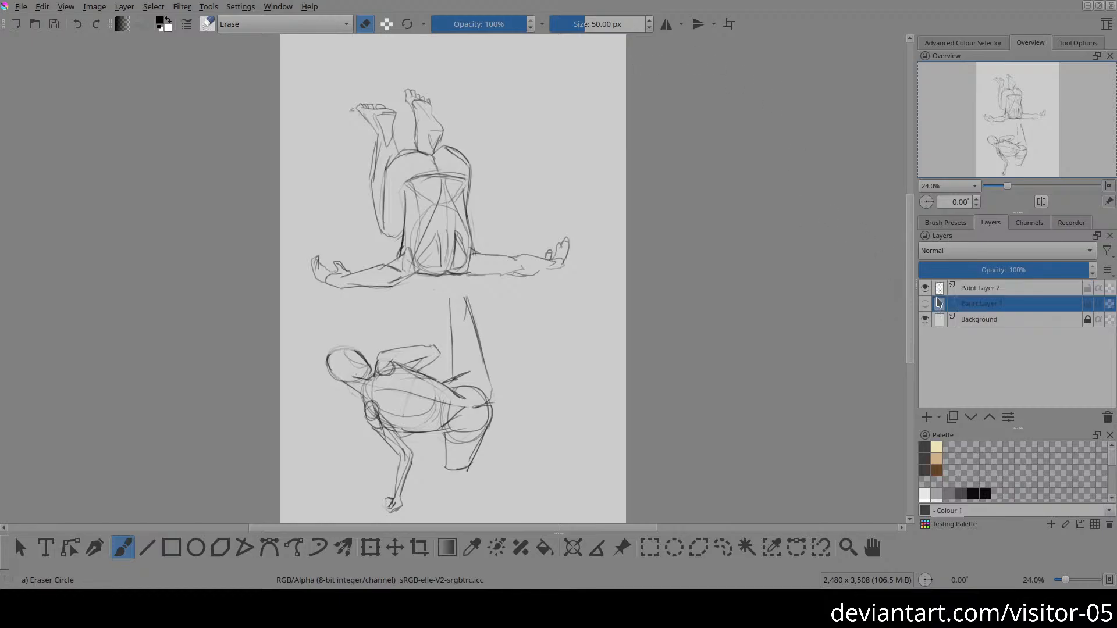
pyautogui.click(926, 303)
pyautogui.click(926, 303)
pyautogui.click(925, 288)
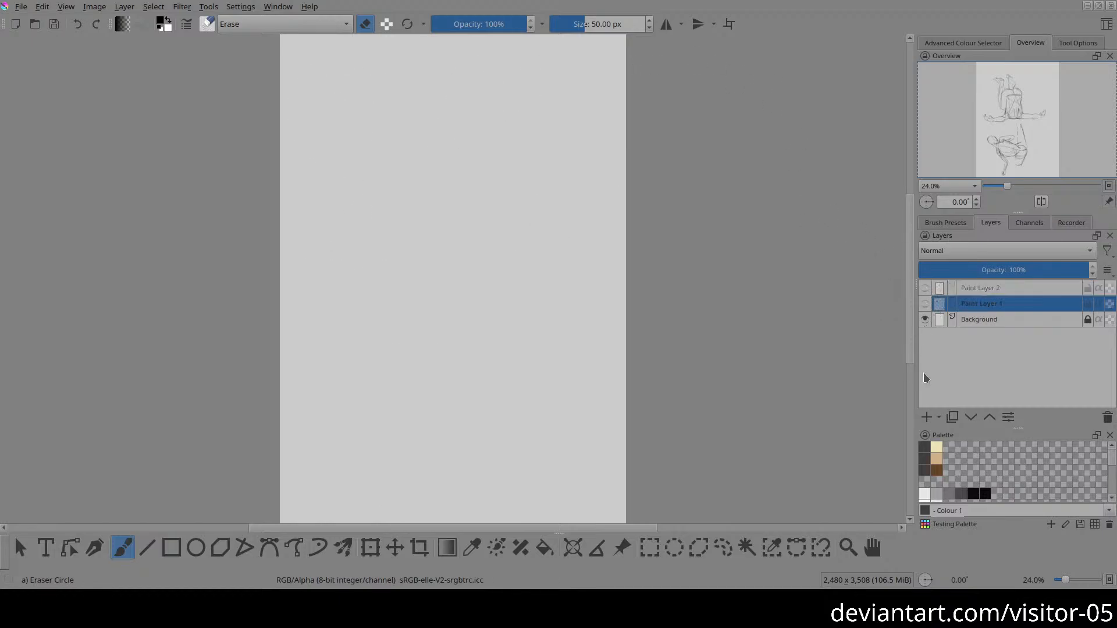
pyautogui.click(981, 285)
pyautogui.click(927, 416)
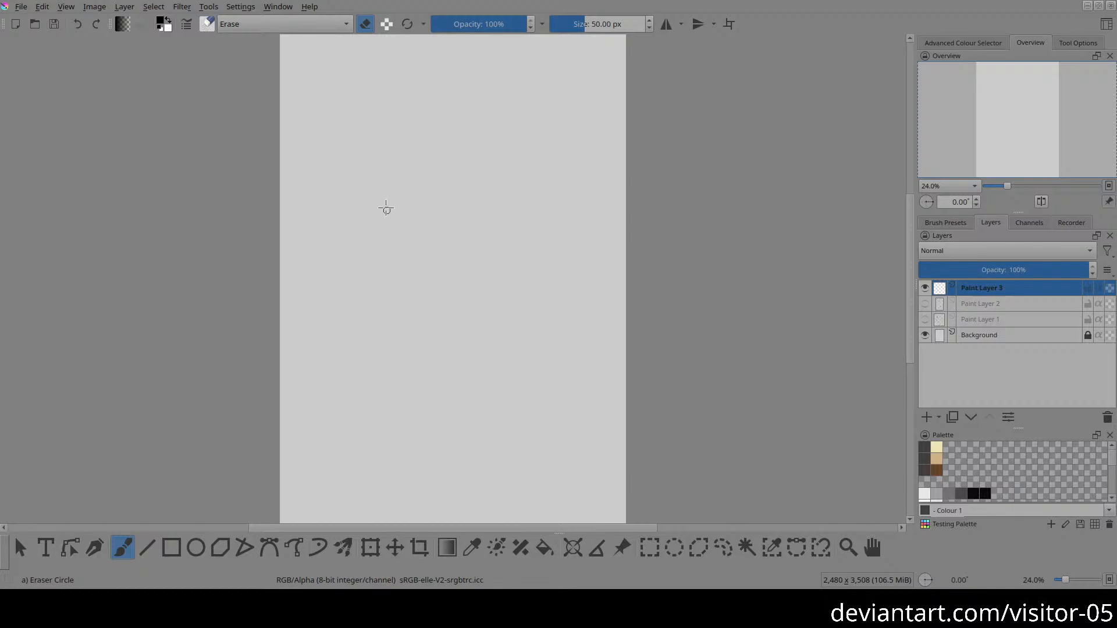
# Step: Draw a tilted egg-shaped ribcage with a curved centre line near the page's upper part using the Marker Chisel Smooth brush
pyautogui.moveTo(378, 143); pyautogui.dragTo(420, 191)
pyautogui.rightClick(430, 176)
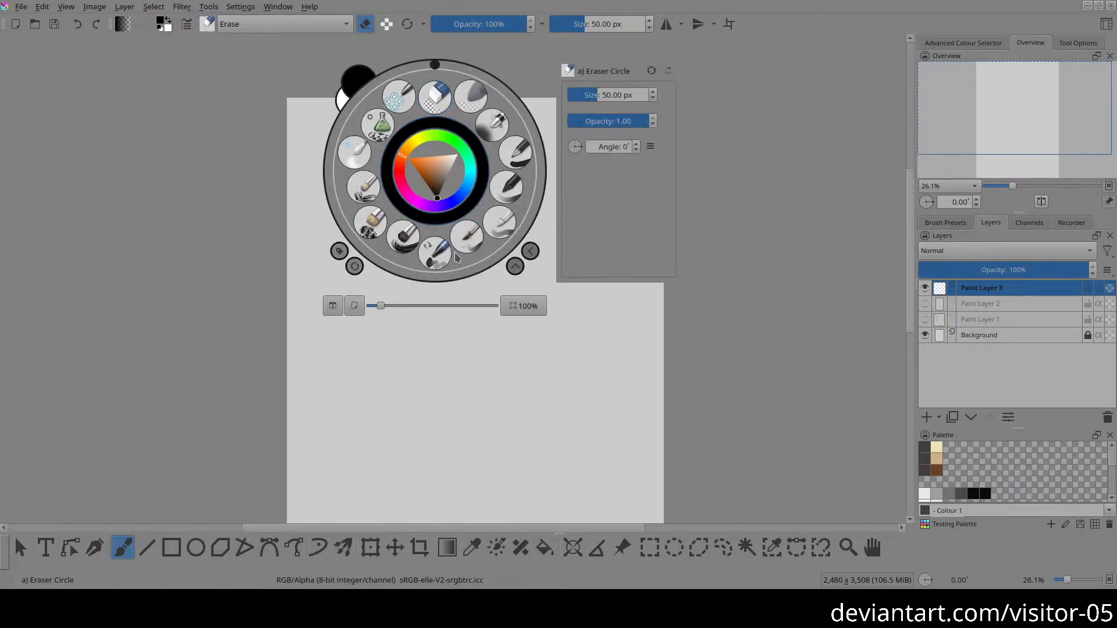
pyautogui.click(449, 243)
pyautogui.moveTo(470, 242); pyautogui.dragTo(429, 285)
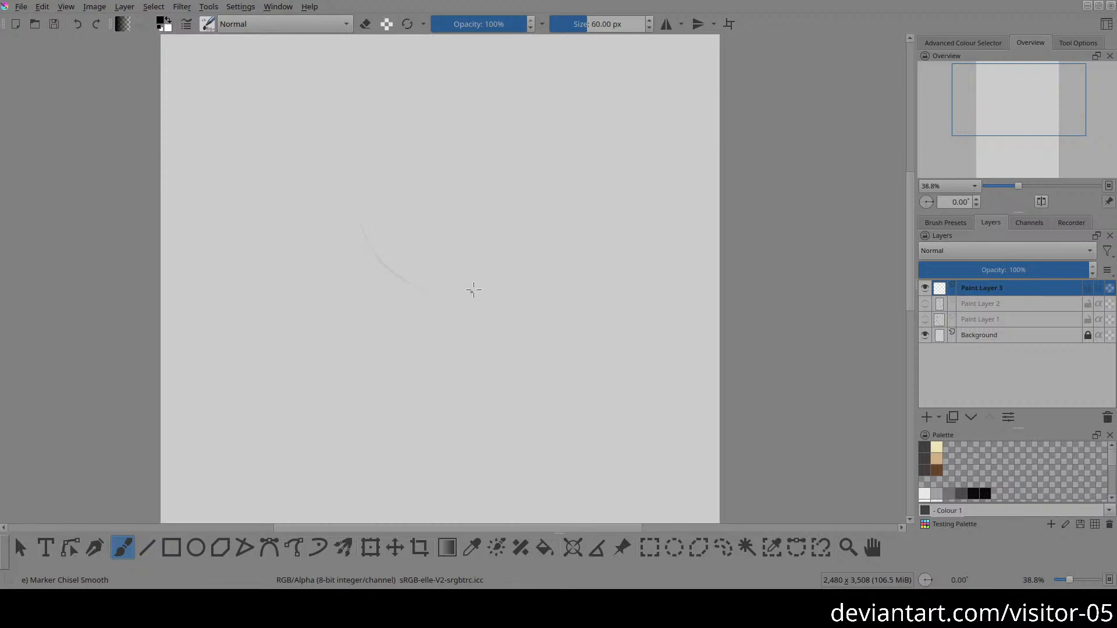
pyautogui.moveTo(371, 224)
pyautogui.mouseDown()
pyautogui.moveTo(489, 262)
pyautogui.moveTo(379, 164)
pyautogui.moveTo(377, 232)
pyautogui.mouseUp()
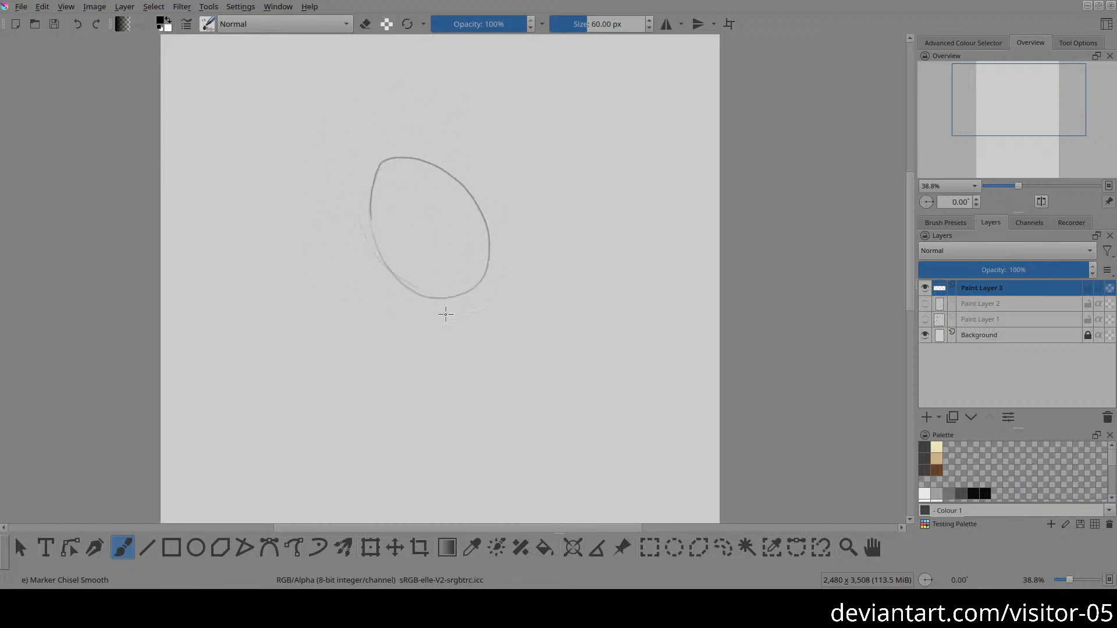
pyautogui.moveTo(482, 366); pyautogui.dragTo(515, 282)
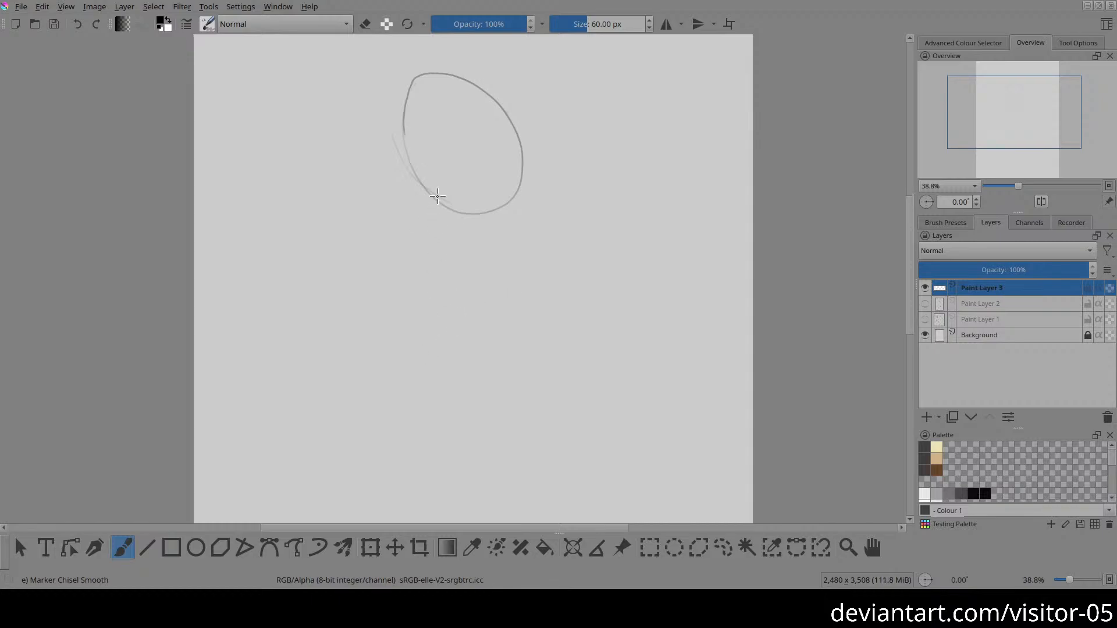
pyautogui.moveTo(443, 74); pyautogui.dragTo(506, 186)
pyautogui.moveTo(426, 291)
pyautogui.mouseDown()
pyautogui.moveTo(441, 250)
pyautogui.moveTo(499, 253)
pyautogui.mouseUp()
pyautogui.hotkey('ctrl', 'z')
pyautogui.hotkey('ctrl', 'z')
pyautogui.hotkey('ctrl', 'z')
# Step: Draw an angular pelvis box beneath the ribcage and erase its overshooting edge lines
pyautogui.moveTo(429, 264)
pyautogui.mouseDown()
pyautogui.moveTo(440, 230)
pyautogui.moveTo(523, 251)
pyautogui.mouseUp()
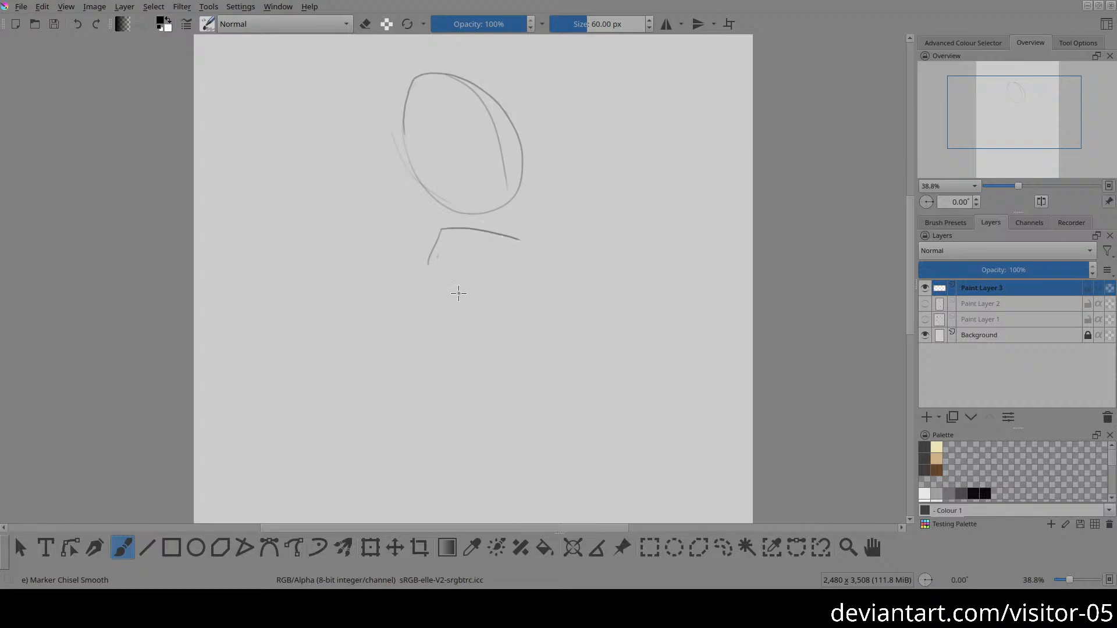
pyautogui.moveTo(442, 231)
pyautogui.mouseDown()
pyautogui.moveTo(479, 271)
pyautogui.moveTo(458, 300)
pyautogui.moveTo(533, 297)
pyautogui.mouseUp()
pyautogui.moveTo(492, 233)
pyautogui.mouseDown()
pyautogui.moveTo(513, 255)
pyautogui.moveTo(505, 295)
pyautogui.mouseUp()
pyautogui.press('e')
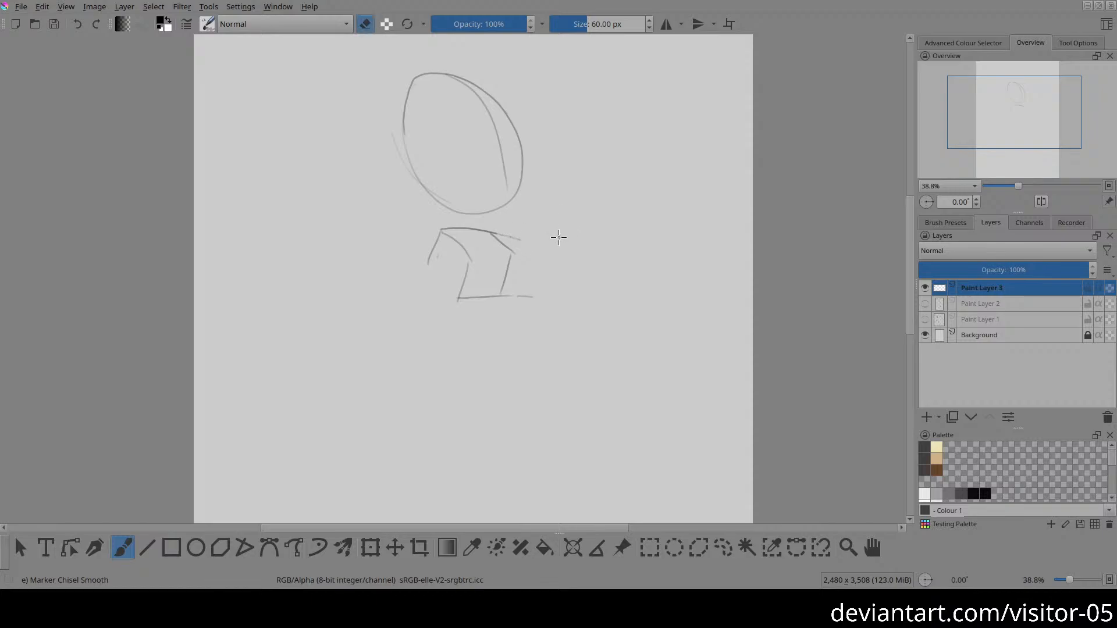
pyautogui.moveTo(556, 238)
pyautogui.keyDown('shift'); pyautogui.mouseDown()
pyautogui.moveTo(749, 234)
pyautogui.moveTo(624, 254)
pyautogui.mouseUp(); pyautogui.keyUp('shift')
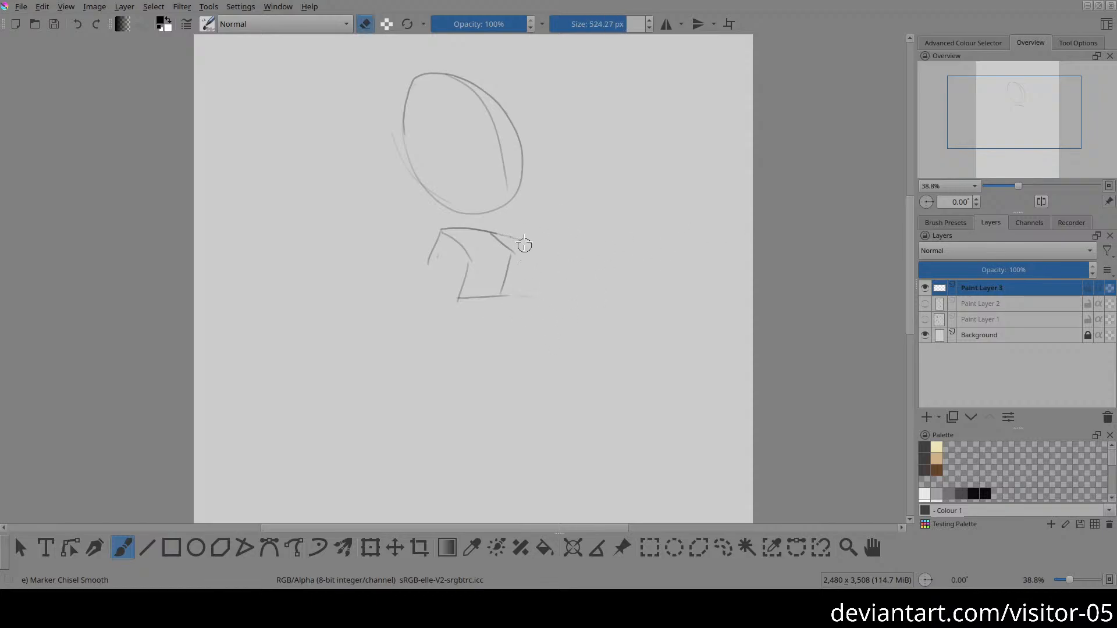
pyautogui.press('e')
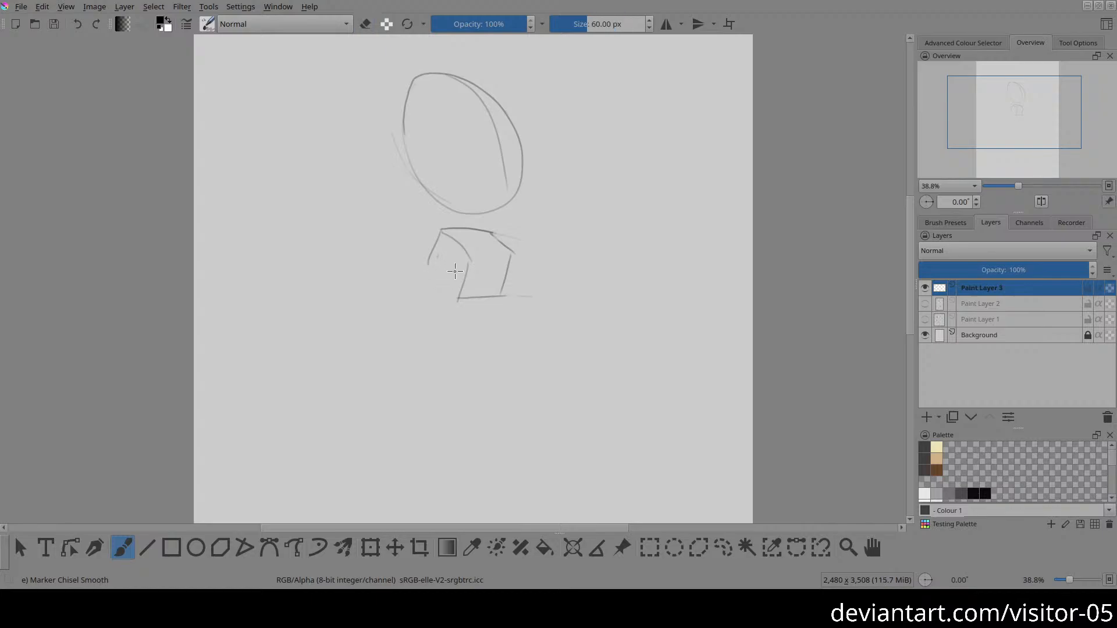
# Step: Complete the pelvis box with its front top edge, side edges and V-shaped front lines, then reinforce its outline
pyautogui.moveTo(464, 252)
pyautogui.mouseDown()
pyautogui.moveTo(485, 298)
pyautogui.moveTo(520, 243)
pyautogui.moveTo(484, 295)
pyautogui.moveTo(515, 245)
pyautogui.moveTo(465, 253)
pyautogui.moveTo(511, 256)
pyautogui.mouseUp()
pyautogui.press('e')
pyautogui.press('e')
pyautogui.moveTo(430, 266); pyautogui.dragTo(450, 298)
pyautogui.moveTo(508, 251)
pyautogui.mouseDown()
pyautogui.moveTo(517, 289)
pyautogui.moveTo(452, 302)
pyautogui.moveTo(521, 291)
pyautogui.mouseUp()
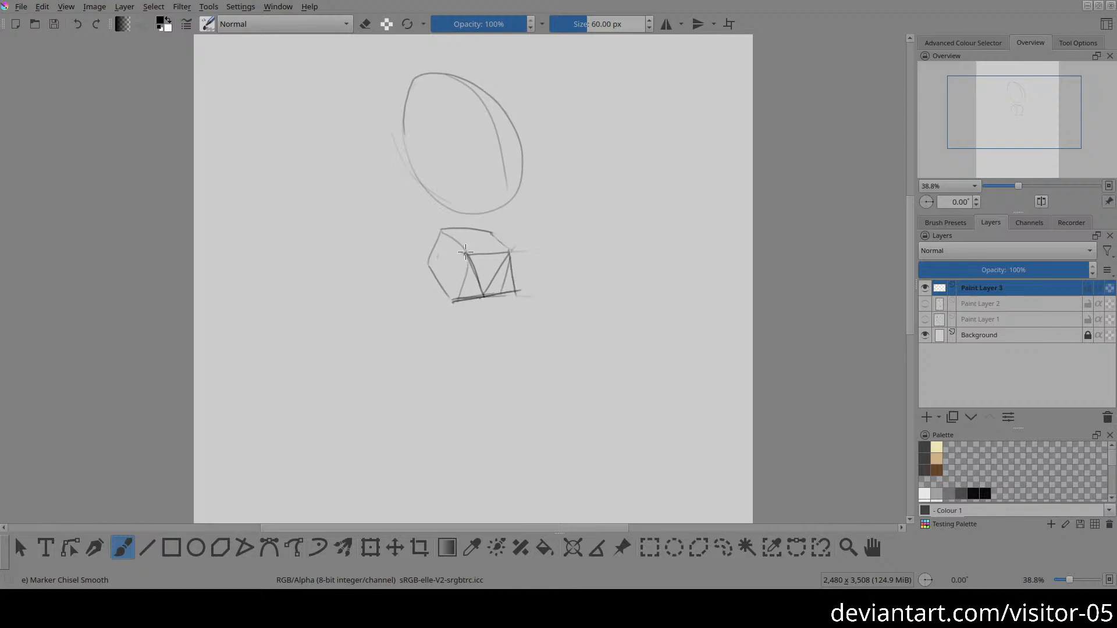
pyautogui.moveTo(467, 253); pyautogui.dragTo(450, 297)
pyautogui.hotkey('ctrl', 'z')
pyautogui.moveTo(470, 254); pyautogui.dragTo(451, 301)
pyautogui.moveTo(443, 232)
pyautogui.mouseDown()
pyautogui.moveTo(421, 262)
pyautogui.moveTo(504, 233)
pyautogui.moveTo(512, 247)
pyautogui.mouseUp()
# Step: Draw an inverted-V rib arch on the ribcage's lower front and darken the back contour
pyautogui.moveTo(495, 141); pyautogui.dragTo(463, 205)
pyautogui.moveTo(495, 146); pyautogui.dragTo(513, 178)
pyautogui.moveTo(410, 87)
pyautogui.mouseDown()
pyautogui.moveTo(435, 77)
pyautogui.moveTo(493, 118)
pyautogui.moveTo(450, 88)
pyautogui.moveTo(403, 84)
pyautogui.moveTo(414, 77)
pyautogui.moveTo(413, 174)
pyautogui.moveTo(414, 156)
pyautogui.moveTo(452, 215)
pyautogui.mouseUp()
pyautogui.hotkey('ctrl', 'z')
pyautogui.moveTo(405, 155); pyautogui.dragTo(463, 213)
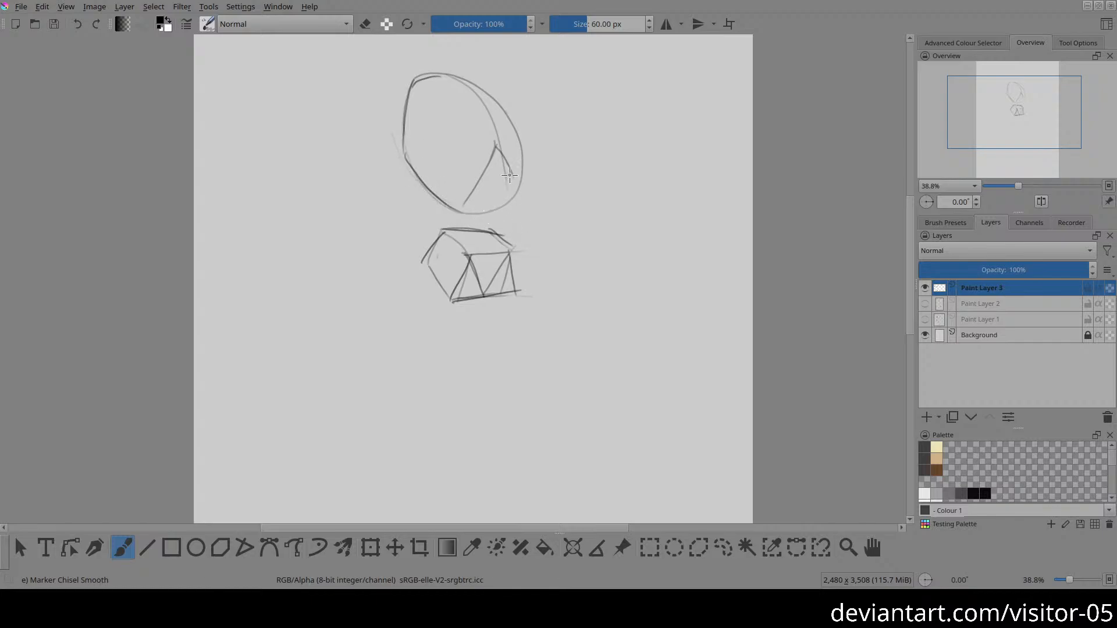
# Step: Reinforce the ribcage's front contour and draw its lower edge across the rib arch
pyautogui.moveTo(497, 190); pyautogui.dragTo(523, 182)
pyautogui.moveTo(490, 90); pyautogui.dragTo(530, 177)
pyautogui.moveTo(501, 114)
pyautogui.mouseDown()
pyautogui.moveTo(525, 189)
pyautogui.moveTo(503, 196)
pyautogui.moveTo(520, 194)
pyautogui.mouseUp()
pyautogui.moveTo(504, 199)
pyautogui.mouseDown()
pyautogui.moveTo(529, 176)
pyautogui.moveTo(503, 199)
pyautogui.moveTo(471, 194)
pyautogui.moveTo(459, 207)
pyautogui.moveTo(495, 146)
pyautogui.mouseUp()
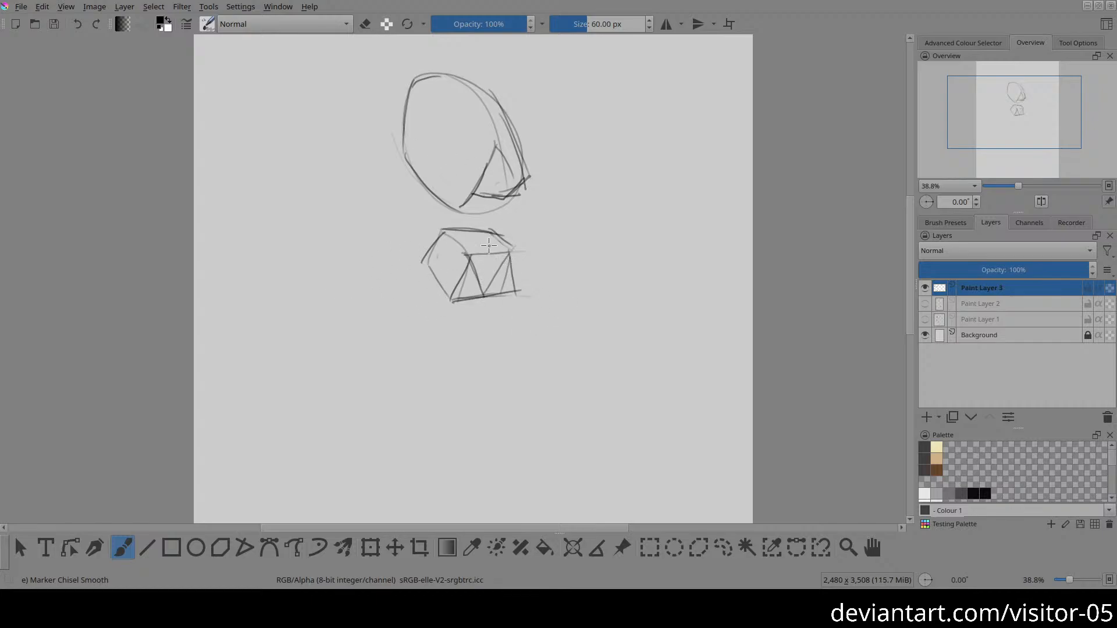
# Step: Lasso the ribcage, scale it down, move it closer to the pelvis box and rotate it slightly counterclockwise
pyautogui.press('l')
pyautogui.moveTo(408, 68)
pyautogui.mouseDown()
pyautogui.moveTo(381, 174)
pyautogui.moveTo(415, 220)
pyautogui.moveTo(457, 221)
pyautogui.mouseUp()
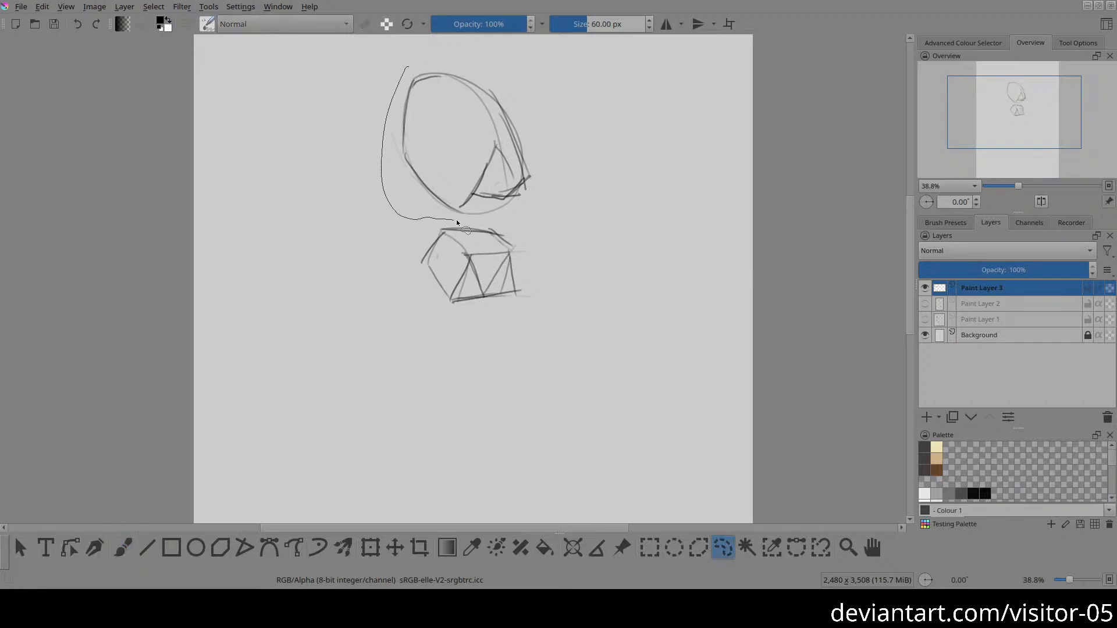
pyautogui.moveTo(591, 152); pyautogui.dragTo(409, 58)
pyautogui.hotkey('ctrl', 't')
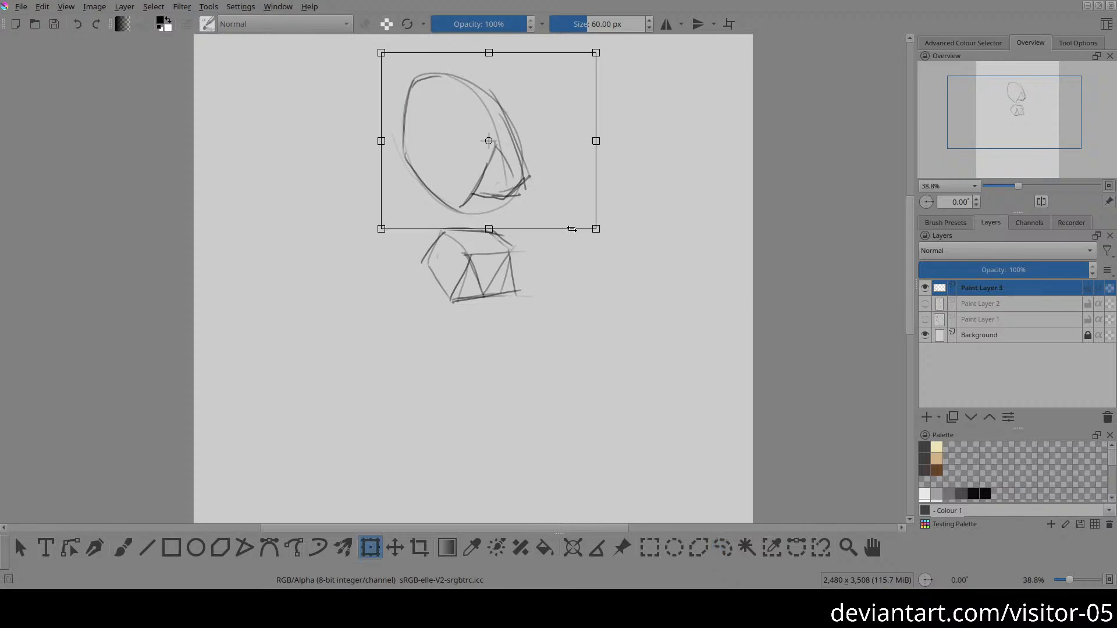
pyautogui.moveTo(598, 229)
pyautogui.mouseDown()
pyautogui.moveTo(553, 220)
pyautogui.moveTo(550, 192)
pyautogui.moveTo(529, 200)
pyautogui.moveTo(568, 215)
pyautogui.moveTo(559, 229)
pyautogui.mouseUp()
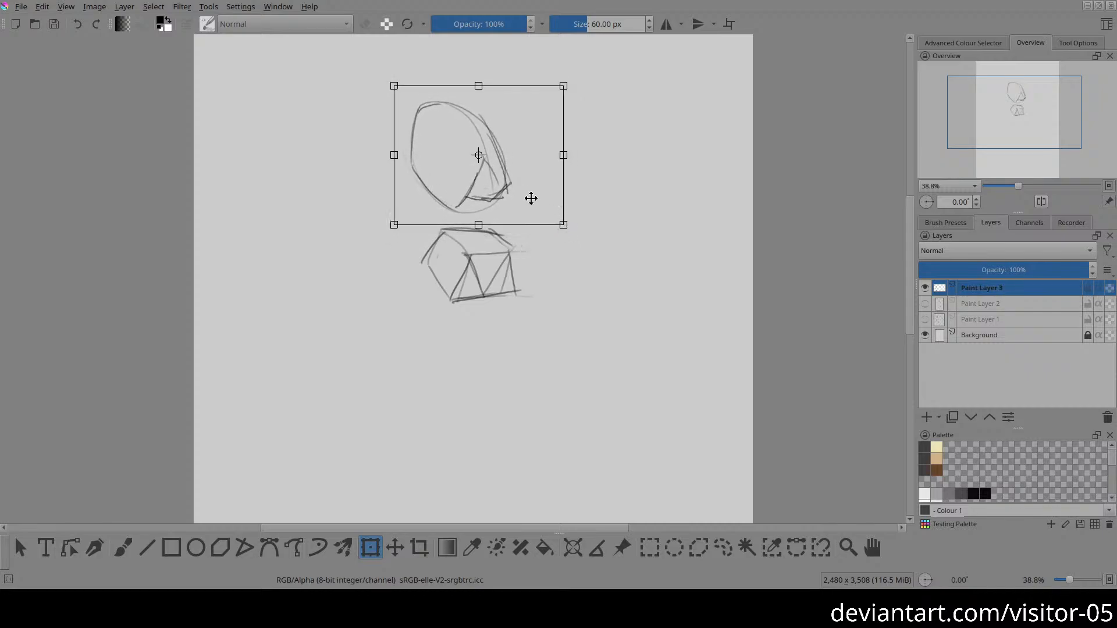
pyautogui.moveTo(531, 192); pyautogui.dragTo(527, 216)
pyautogui.moveTo(612, 124); pyautogui.dragTo(603, 117)
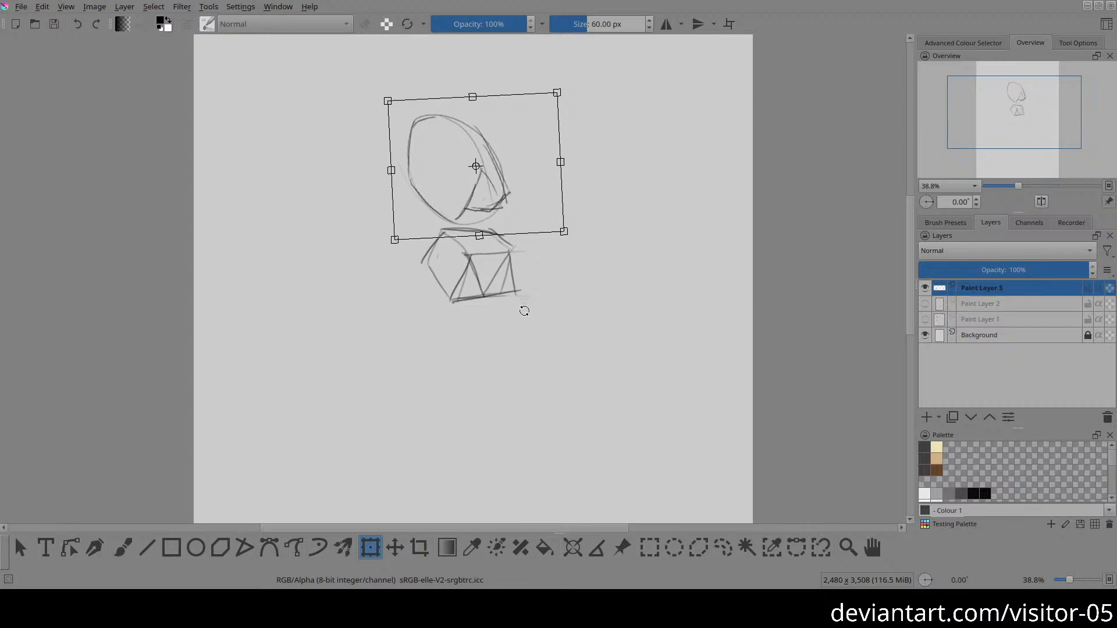
pyautogui.press('Return')
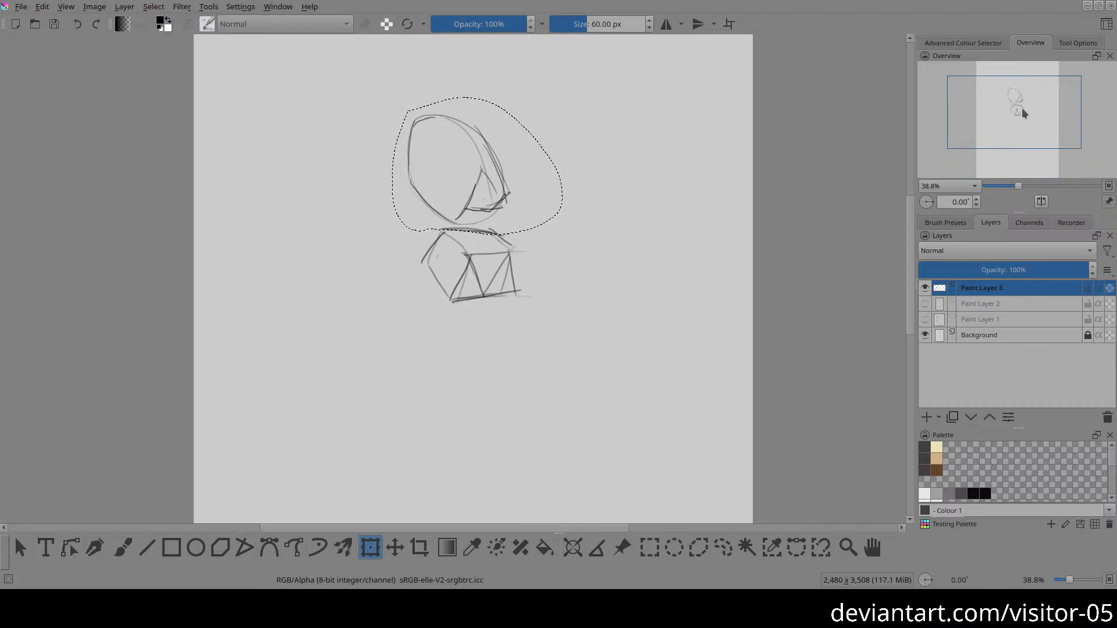
# Step: Deselect the ribcage and lighten the excess lines along its front contour with the eraser
pyautogui.hotkey('ctrl', 'shift', 'a')
pyautogui.press('b')
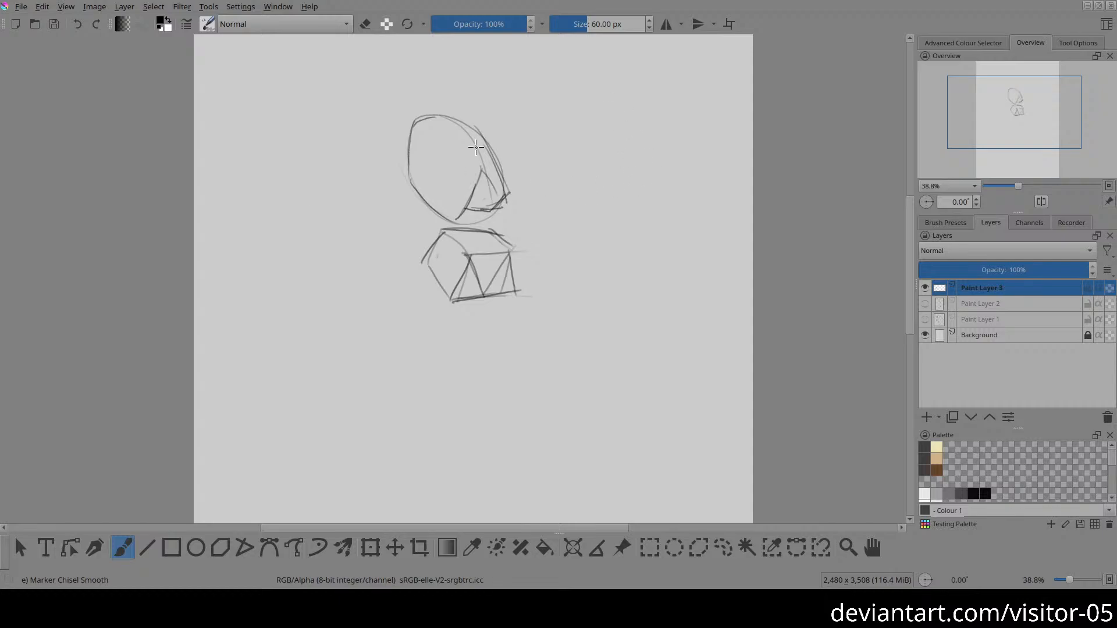
pyautogui.press('e')
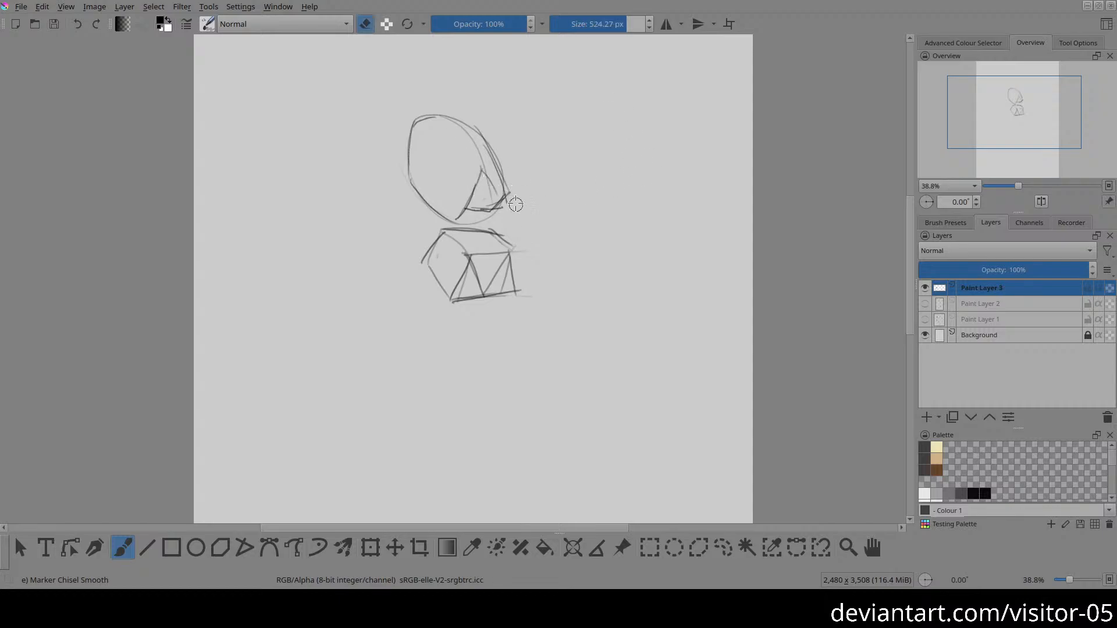
pyautogui.moveTo(515, 204); pyautogui.dragTo(509, 207)
pyautogui.moveTo(490, 133); pyautogui.dragTo(507, 171)
pyautogui.press('e')
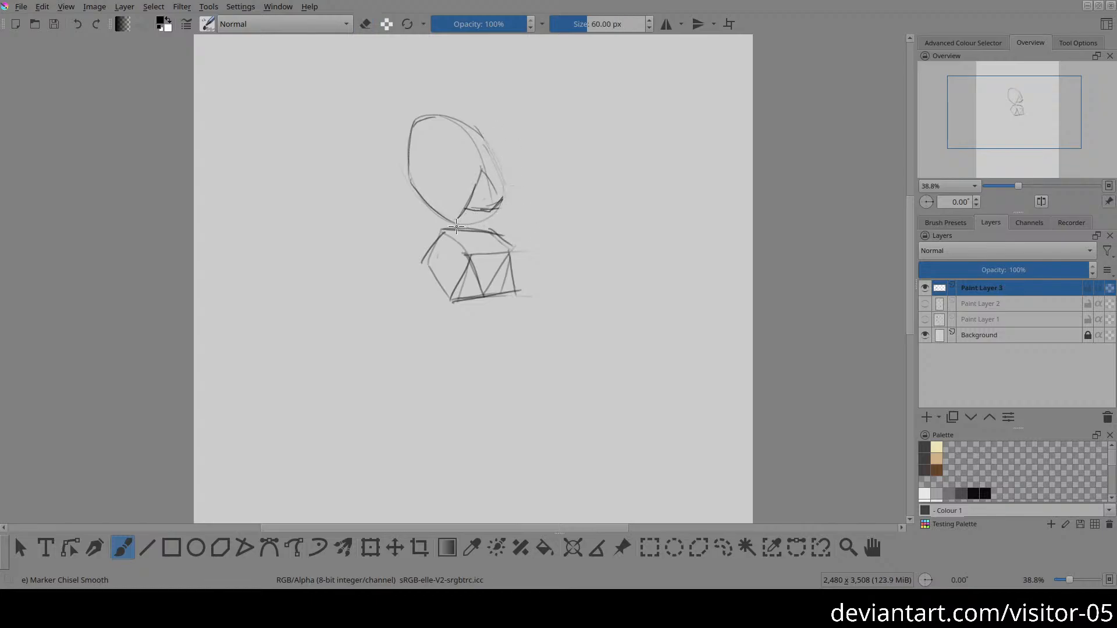
pyautogui.press('e')
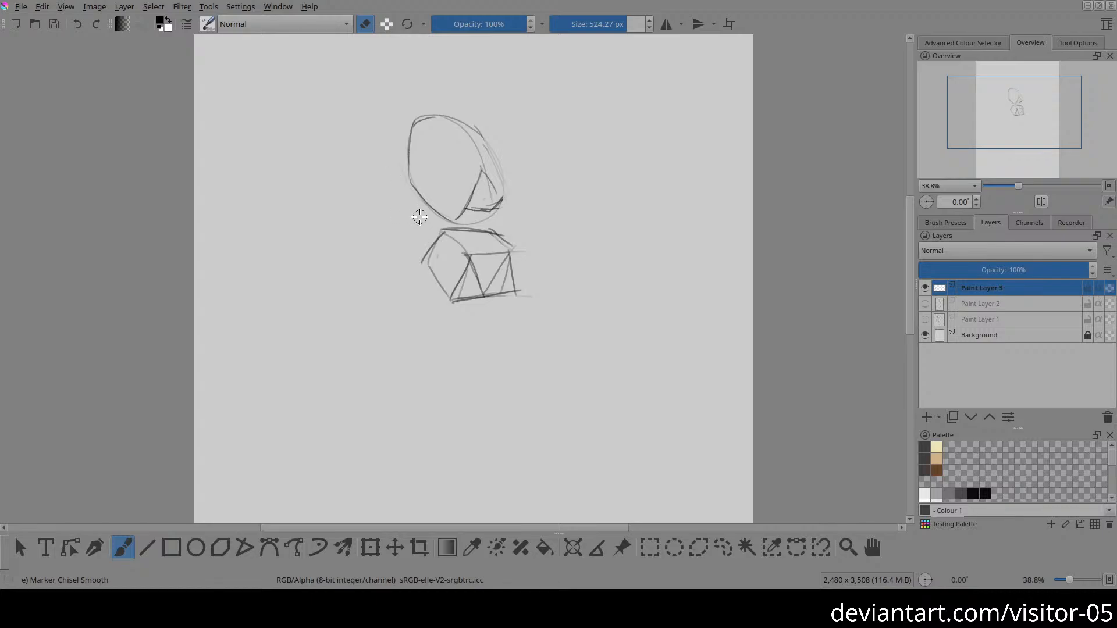
pyautogui.press('e')
# Step: Connect the ribcage to the pelvis box with waist lines and draw the rear hip contour and the near thigh's crease
pyautogui.moveTo(408, 177); pyautogui.dragTo(430, 240)
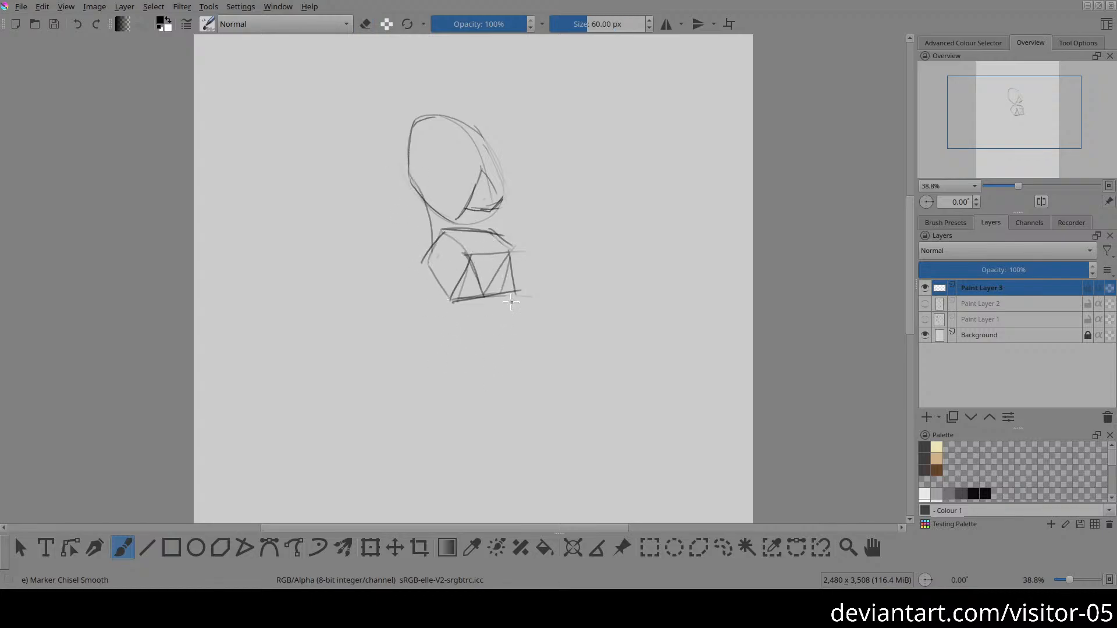
pyautogui.moveTo(436, 237)
pyautogui.mouseDown()
pyautogui.moveTo(448, 226)
pyautogui.moveTo(486, 297)
pyautogui.mouseUp()
pyautogui.moveTo(419, 344); pyautogui.dragTo(439, 308)
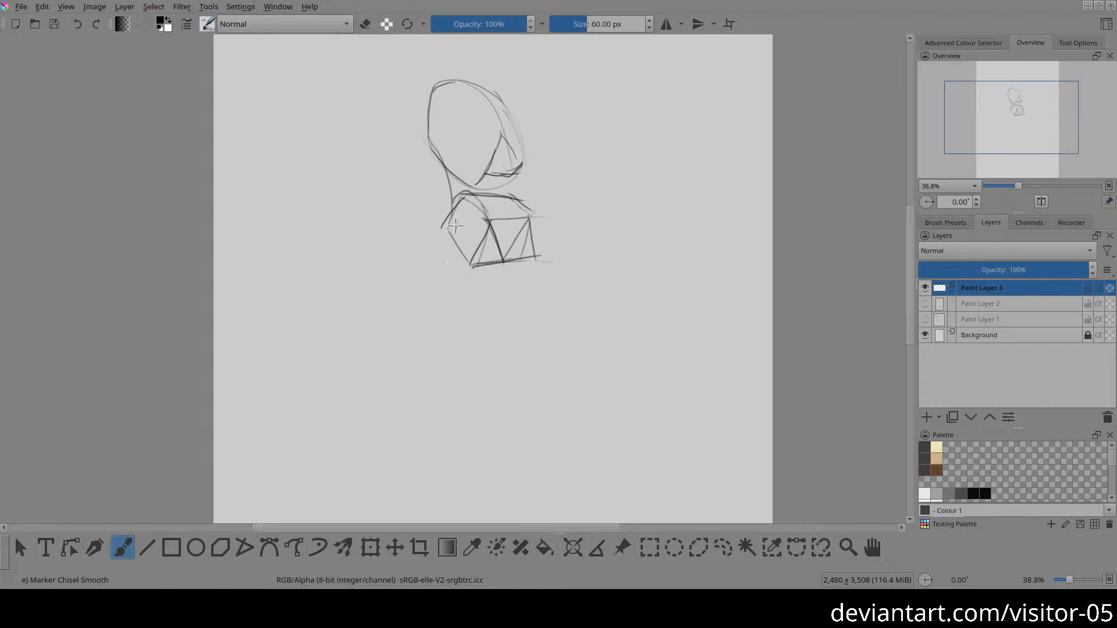
pyautogui.moveTo(453, 204); pyautogui.dragTo(442, 257)
pyautogui.moveTo(498, 273); pyautogui.dragTo(493, 226)
pyautogui.moveTo(449, 158); pyautogui.dragTo(450, 219)
pyautogui.moveTo(477, 167); pyautogui.dragTo(494, 229)
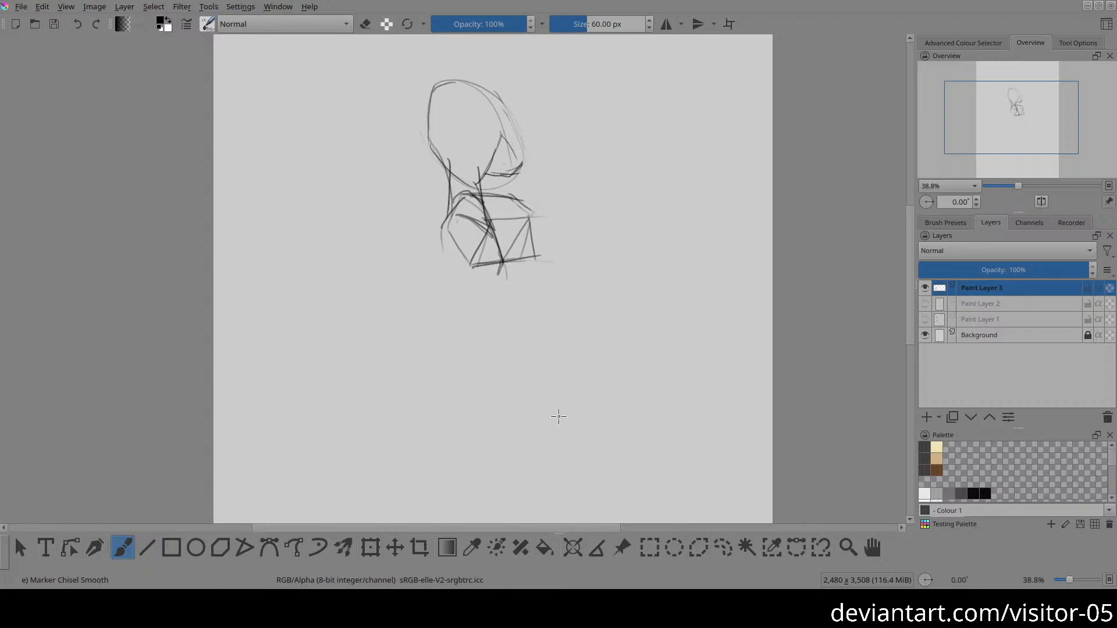
# Step: Draw the near thigh as two lines running from the hip forward and down to a rounded knee
pyautogui.moveTo(512, 359); pyautogui.dragTo(521, 352)
pyautogui.moveTo(447, 216)
pyautogui.mouseDown()
pyautogui.moveTo(442, 265)
pyautogui.moveTo(506, 351)
pyautogui.mouseUp()
pyautogui.moveTo(500, 265); pyautogui.dragTo(528, 365)
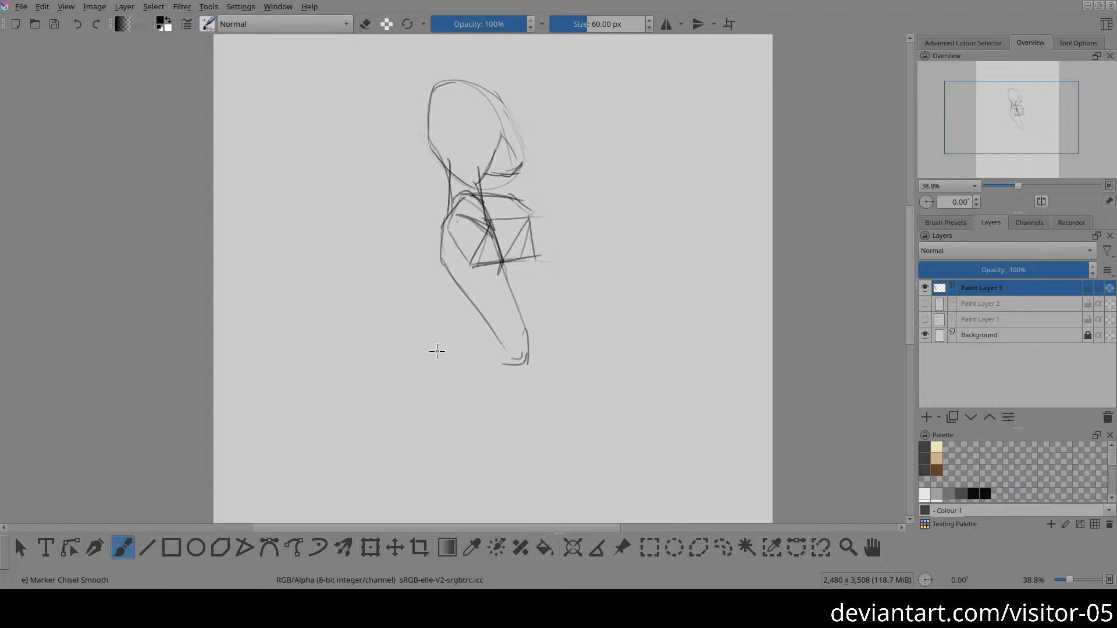
# Step: Draw the near lower leg extending horizontally backward from the knee and lighten the excess lines on its upper edge
pyautogui.moveTo(433, 349)
pyautogui.mouseDown()
pyautogui.moveTo(496, 343)
pyautogui.moveTo(470, 360)
pyautogui.moveTo(529, 360)
pyautogui.mouseUp()
pyautogui.moveTo(487, 363); pyautogui.dragTo(530, 360)
pyautogui.hotkey('ctrl', 'z')
pyautogui.moveTo(437, 351)
pyautogui.mouseDown()
pyautogui.moveTo(491, 338)
pyautogui.moveTo(438, 357)
pyautogui.moveTo(515, 360)
pyautogui.mouseUp()
pyautogui.press('e')
pyautogui.moveTo(465, 353)
pyautogui.mouseDown()
pyautogui.moveTo(440, 357)
pyautogui.moveTo(473, 344)
pyautogui.moveTo(447, 344)
pyautogui.moveTo(499, 339)
pyautogui.mouseUp()
pyautogui.press('e')
# Step: Draw the raised foot hanging down from the end of the lower leg and close the heel contour
pyautogui.moveTo(422, 359); pyautogui.dragTo(426, 397)
pyautogui.moveTo(422, 359); pyautogui.dragTo(432, 416)
pyautogui.moveTo(443, 362); pyautogui.dragTo(441, 410)
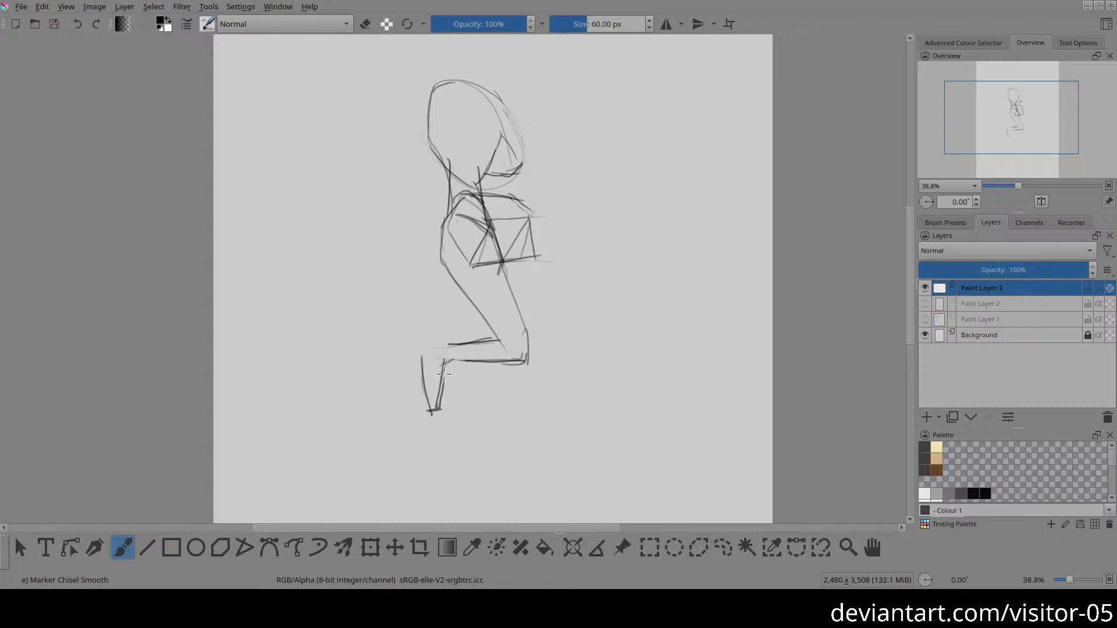
pyautogui.moveTo(445, 361); pyautogui.dragTo(437, 408)
pyautogui.moveTo(419, 353)
pyautogui.mouseDown()
pyautogui.moveTo(456, 341)
pyautogui.moveTo(432, 348)
pyautogui.moveTo(451, 343)
pyautogui.moveTo(480, 360)
pyautogui.mouseUp()
# Step: Erase the pelvis box's lower front corner and draw the far thigh's front line down from the hip
pyautogui.press('e')
pyautogui.moveTo(534, 245)
pyautogui.mouseDown()
pyautogui.moveTo(527, 271)
pyautogui.moveTo(517, 260)
pyautogui.moveTo(523, 273)
pyautogui.moveTo(531, 212)
pyautogui.moveTo(520, 300)
pyautogui.mouseUp()
pyautogui.press('e')
pyautogui.press('e')
pyautogui.press('e')
pyautogui.scroll(-3, 523, 314)
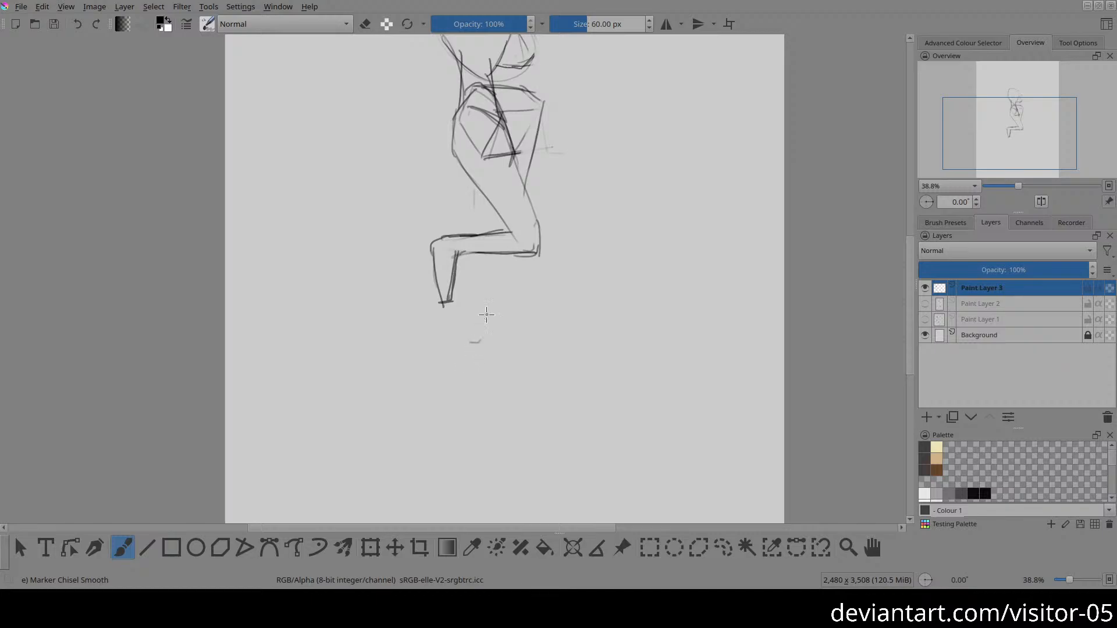
# Step: Draw the standing leg's front and back contours from behind the bent leg down to the ankle
pyautogui.moveTo(503, 281); pyautogui.dragTo(488, 347)
pyautogui.moveTo(474, 209)
pyautogui.mouseDown()
pyautogui.moveTo(451, 358)
pyautogui.moveTo(472, 247)
pyautogui.moveTo(462, 295)
pyautogui.mouseUp()
pyautogui.hotkey('ctrl', 'z')
pyautogui.moveTo(475, 183); pyautogui.dragTo(452, 445)
pyautogui.moveTo(491, 323); pyautogui.dragTo(473, 415)
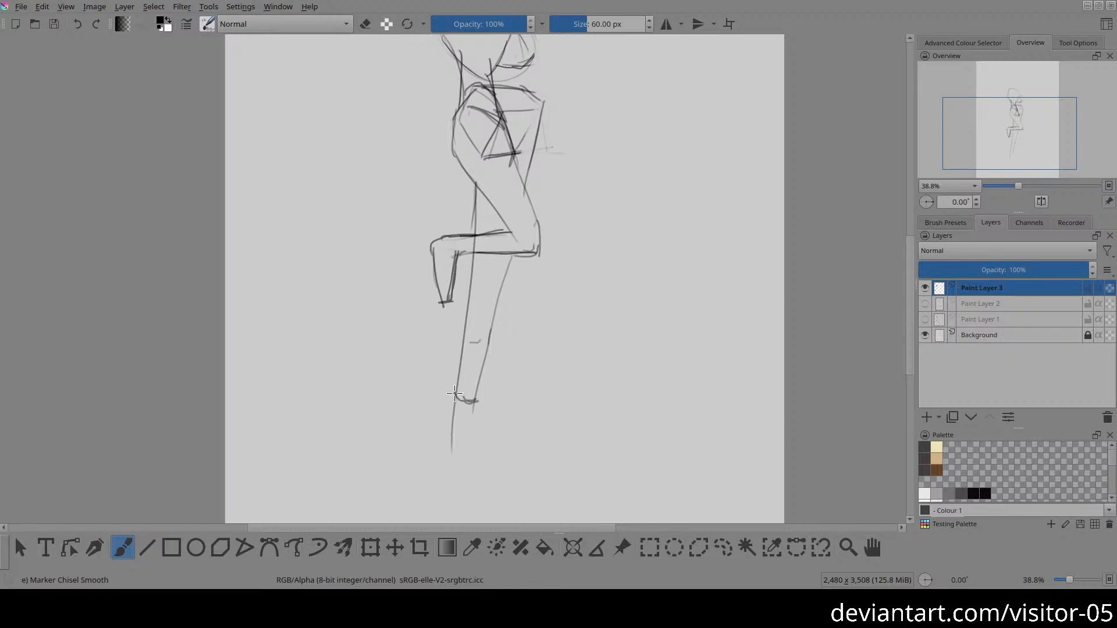
# Step: Draw the standing foot below the ankle, lightening stray construction lines around it
pyautogui.moveTo(454, 394); pyautogui.dragTo(446, 411)
pyautogui.moveTo(464, 418)
pyautogui.mouseDown()
pyautogui.moveTo(448, 392)
pyautogui.moveTo(488, 437)
pyautogui.mouseUp()
pyautogui.press('e')
pyautogui.moveTo(444, 419); pyautogui.dragTo(483, 438)
pyautogui.press('e')
pyautogui.moveTo(480, 395); pyautogui.dragTo(502, 452)
# Step: Draw the torso's front contour from the chest down to the pelvis and lighten the old outer hip line
pyautogui.press('2')
pyautogui.moveTo(435, 269); pyautogui.dragTo(461, 379)
pyautogui.moveTo(460, 315); pyautogui.dragTo(515, 328)
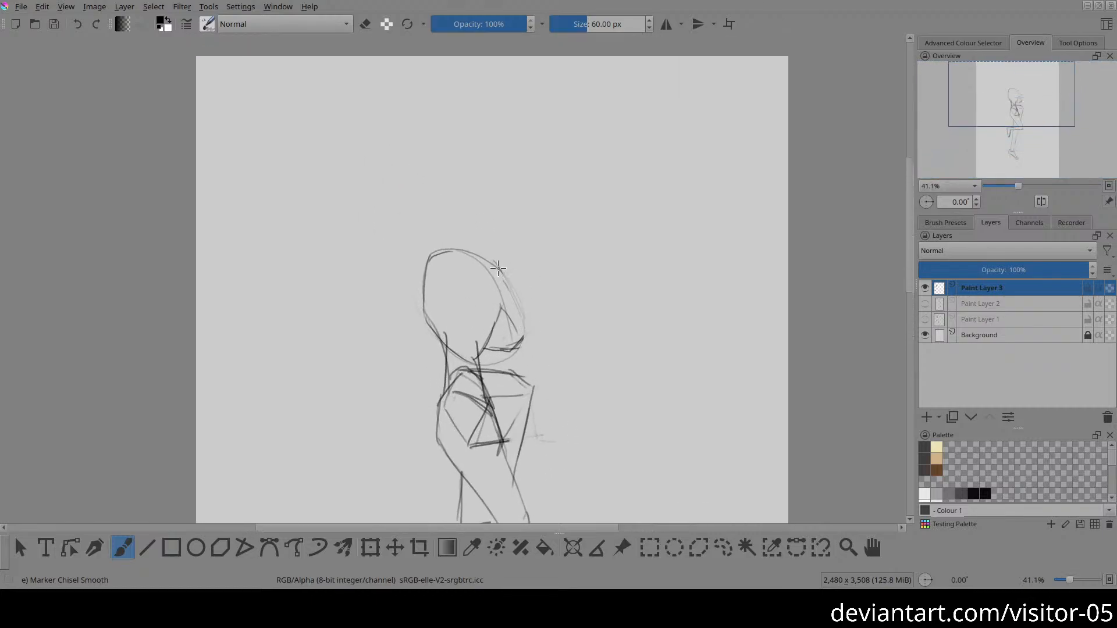
pyautogui.moveTo(498, 268); pyautogui.dragTo(530, 387)
pyautogui.hotkey('ctrl', 'z')
pyautogui.moveTo(507, 276); pyautogui.dragTo(516, 445)
pyautogui.hotkey('ctrl', 'z')
pyautogui.press('e')
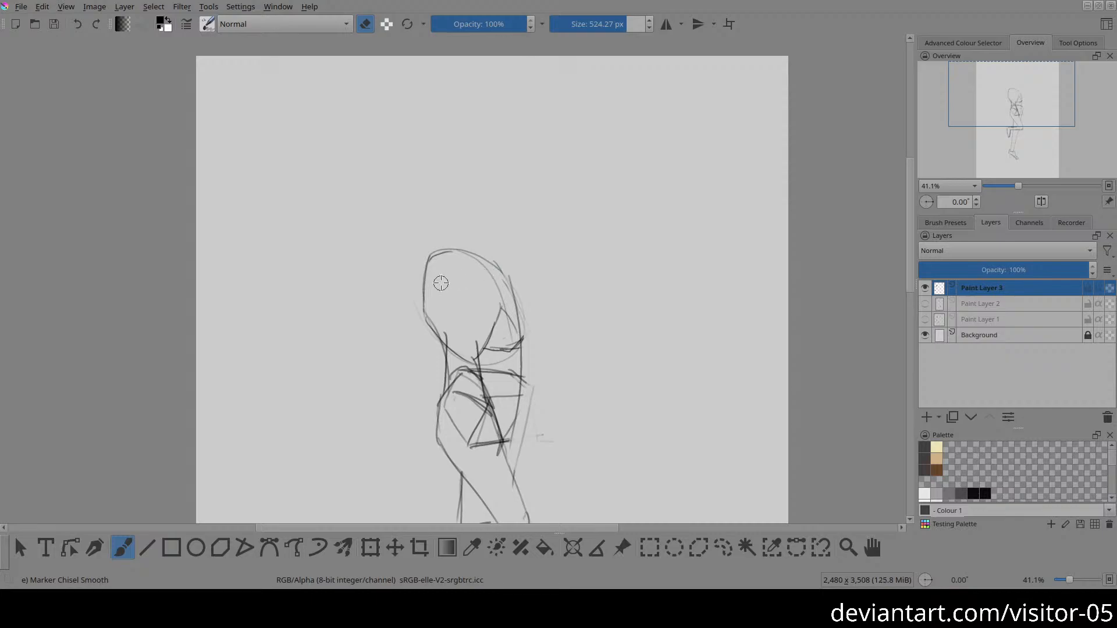
pyautogui.press('e')
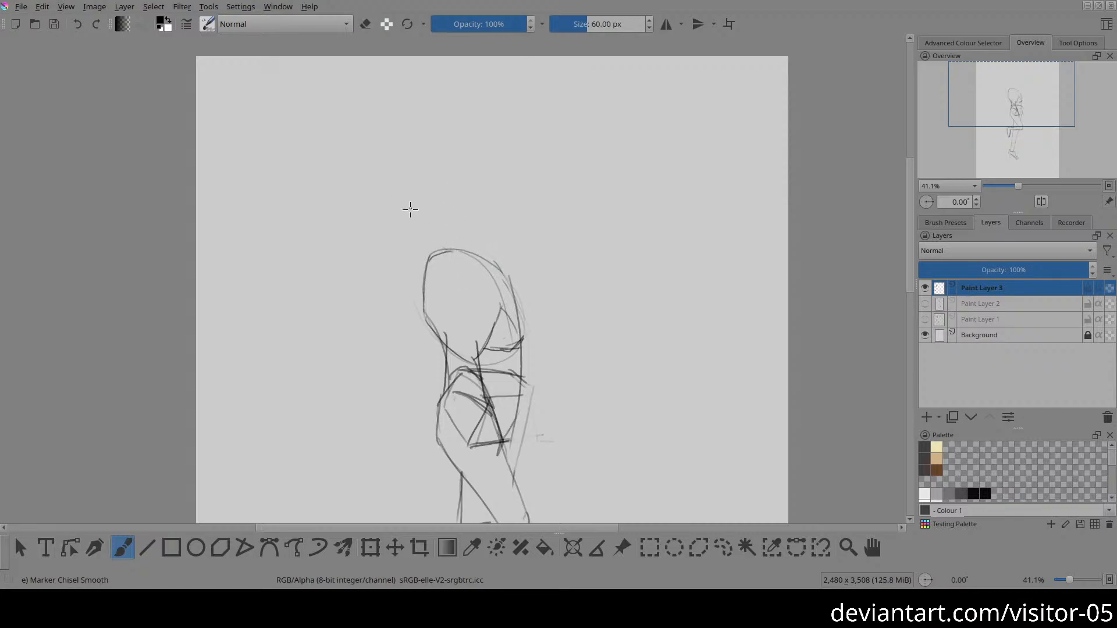
pyautogui.moveTo(410, 207); pyautogui.dragTo(451, 244)
pyautogui.moveTo(428, 180)
pyautogui.mouseDown()
pyautogui.moveTo(416, 200)
pyautogui.moveTo(453, 246)
pyautogui.moveTo(464, 215)
pyautogui.moveTo(454, 253)
pyautogui.mouseUp()
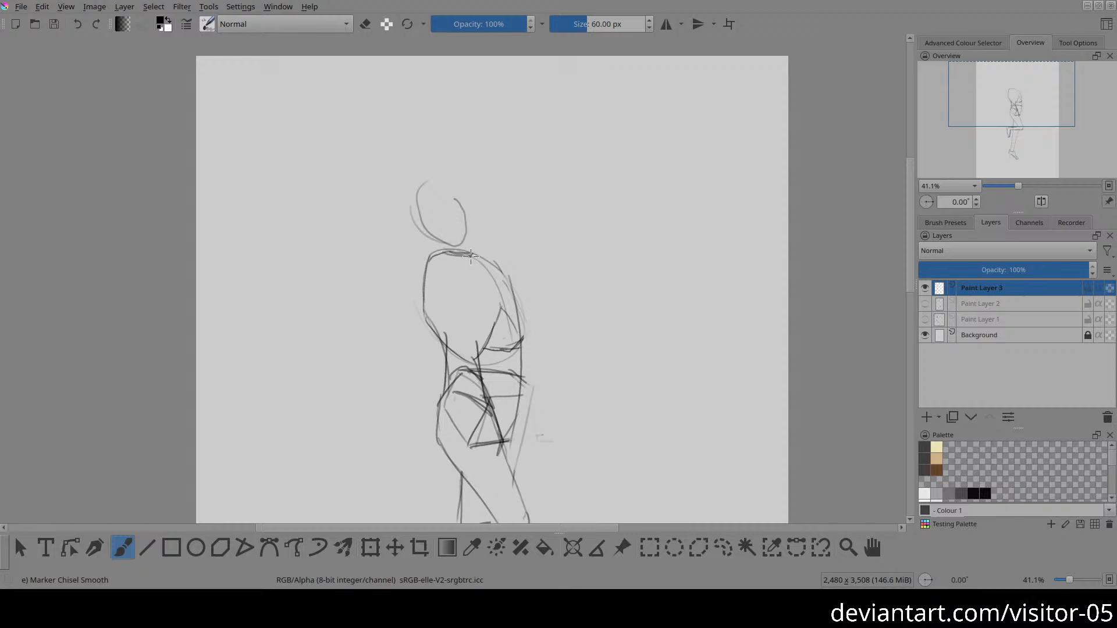
pyautogui.moveTo(423, 274); pyautogui.dragTo(434, 324)
pyautogui.moveTo(424, 185)
pyautogui.mouseDown()
pyautogui.moveTo(438, 234)
pyautogui.moveTo(477, 249)
pyautogui.moveTo(471, 208)
pyautogui.moveTo(436, 188)
pyautogui.moveTo(448, 235)
pyautogui.mouseUp()
pyautogui.hotkey('ctrl', 'z')
pyautogui.hotkey('ctrl', 'z')
pyautogui.hotkey('ctrl', 'z')
pyautogui.hotkey('ctrl', 'z')
pyautogui.hotkey('ctrl', 'z')
pyautogui.hotkey('ctrl', 'z')
# Step: Sketch a small head circle above the ribcage with a slanted brow line and jaw lines
pyautogui.moveTo(440, 183)
pyautogui.mouseDown()
pyautogui.moveTo(417, 209)
pyautogui.moveTo(424, 233)
pyautogui.mouseUp()
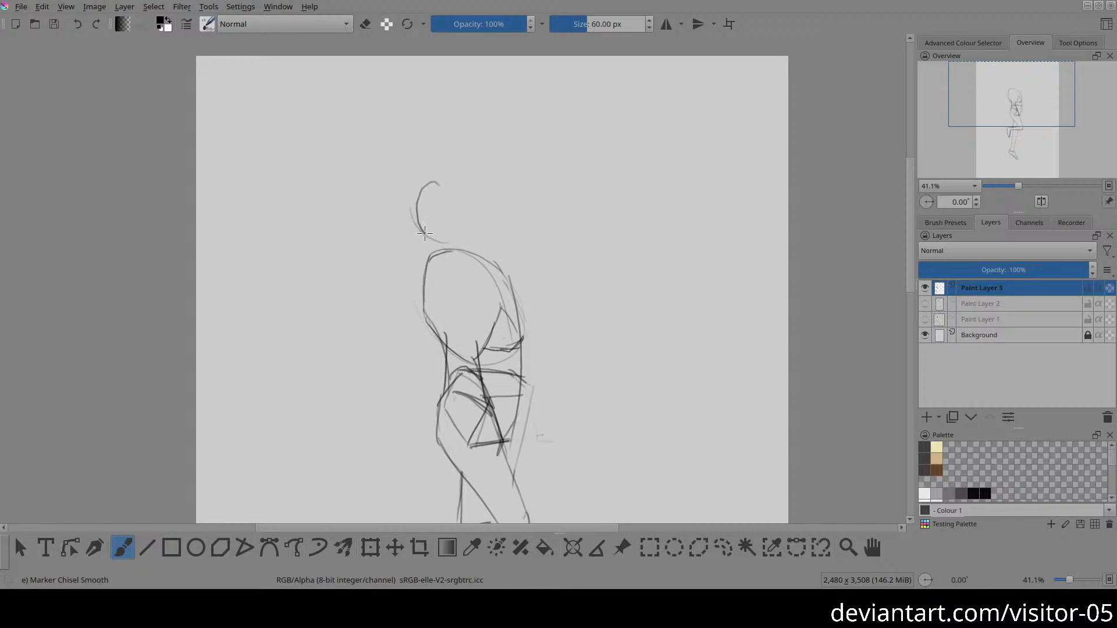
pyautogui.moveTo(456, 186); pyautogui.dragTo(423, 198)
pyautogui.moveTo(435, 223); pyautogui.dragTo(470, 211)
pyautogui.hotkey('ctrl', 'z')
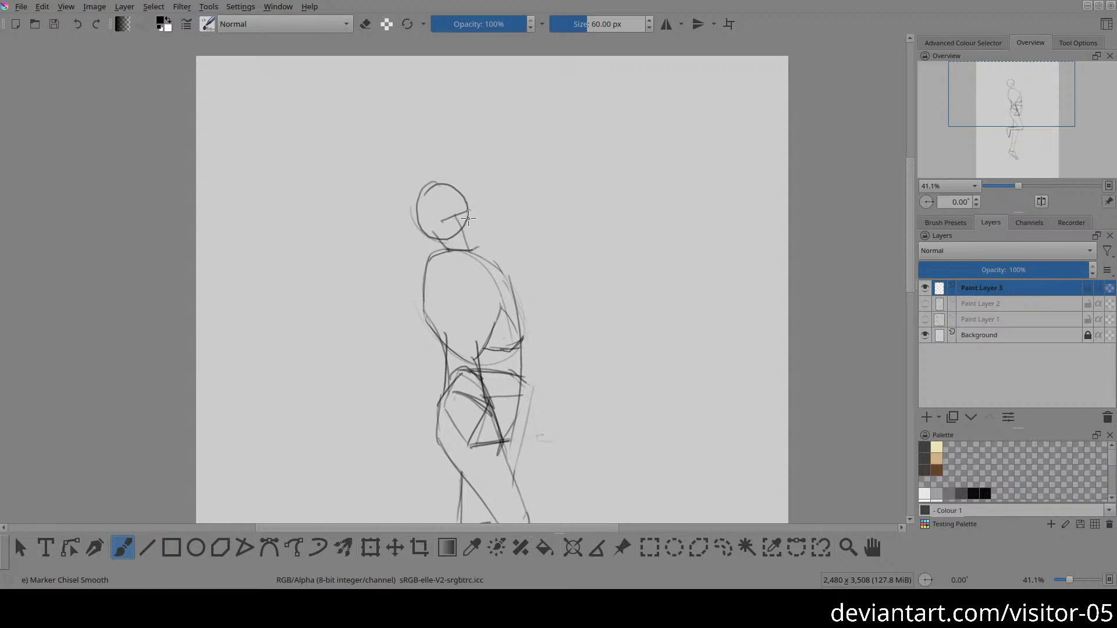
pyautogui.moveTo(469, 209)
pyautogui.mouseDown()
pyautogui.moveTo(474, 251)
pyautogui.moveTo(412, 155)
pyautogui.mouseUp()
pyautogui.press('2')
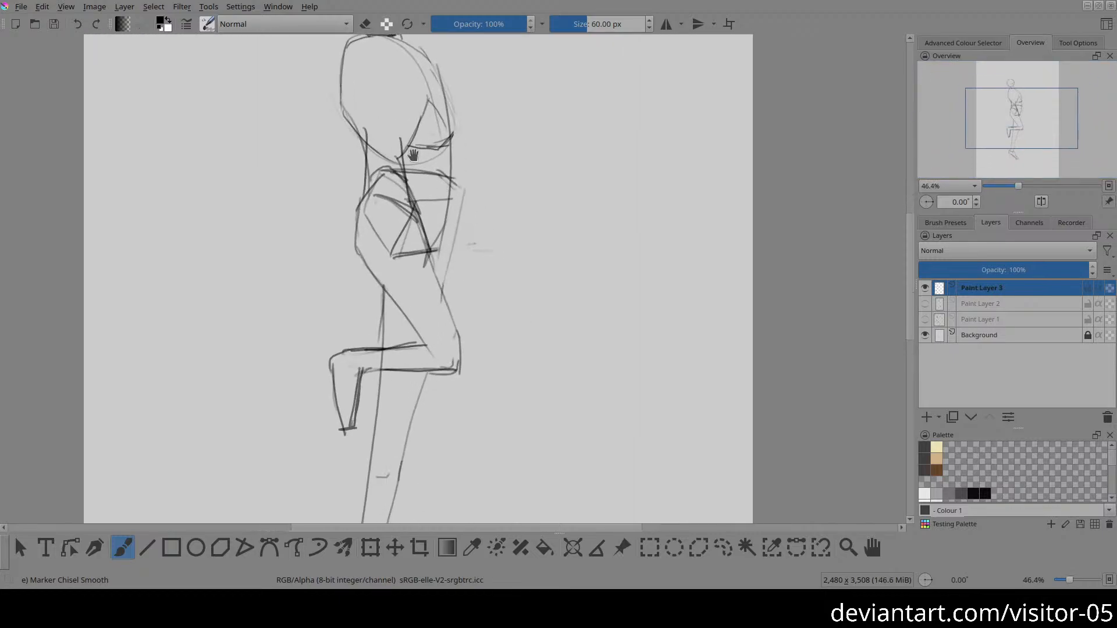
pyautogui.moveTo(370, 108); pyautogui.dragTo(437, 355)
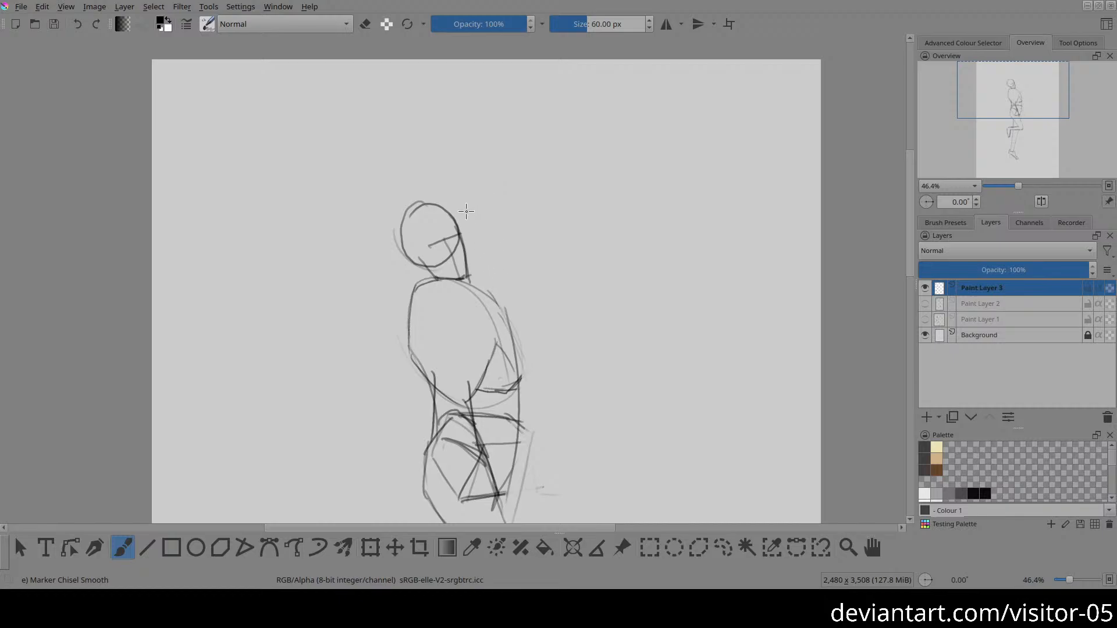
# Step: Fade the small head sketch with the eraser and try new skull strokes over it
pyautogui.press('e')
pyautogui.moveTo(457, 207)
pyautogui.mouseDown()
pyautogui.moveTo(432, 250)
pyautogui.moveTo(477, 268)
pyautogui.moveTo(432, 276)
pyautogui.moveTo(453, 265)
pyautogui.moveTo(449, 238)
pyautogui.moveTo(432, 257)
pyautogui.mouseUp()
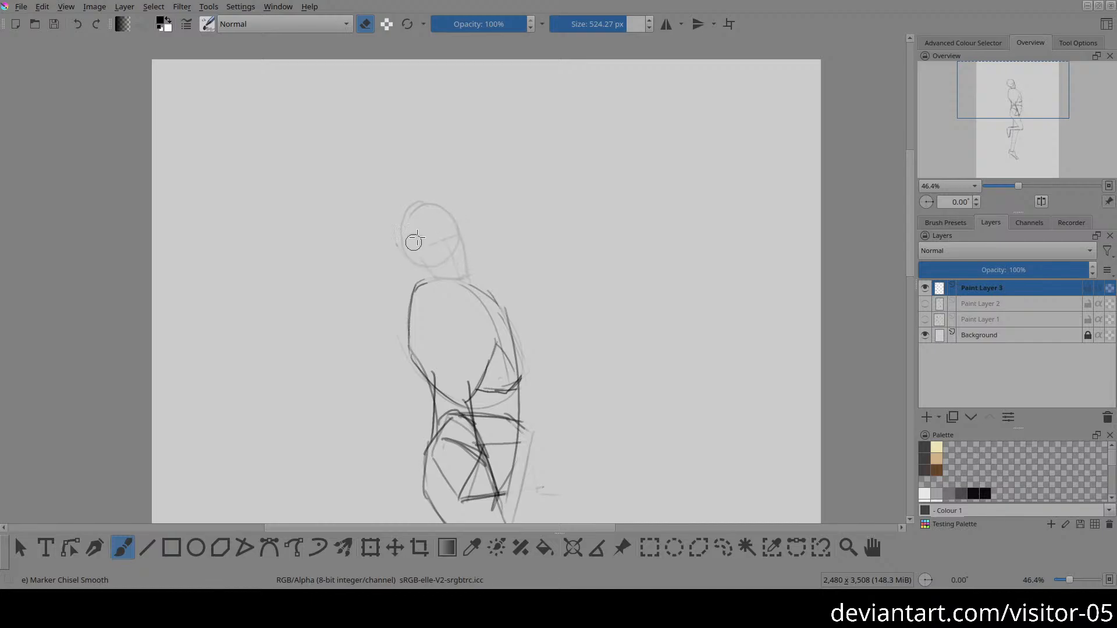
pyautogui.press('e')
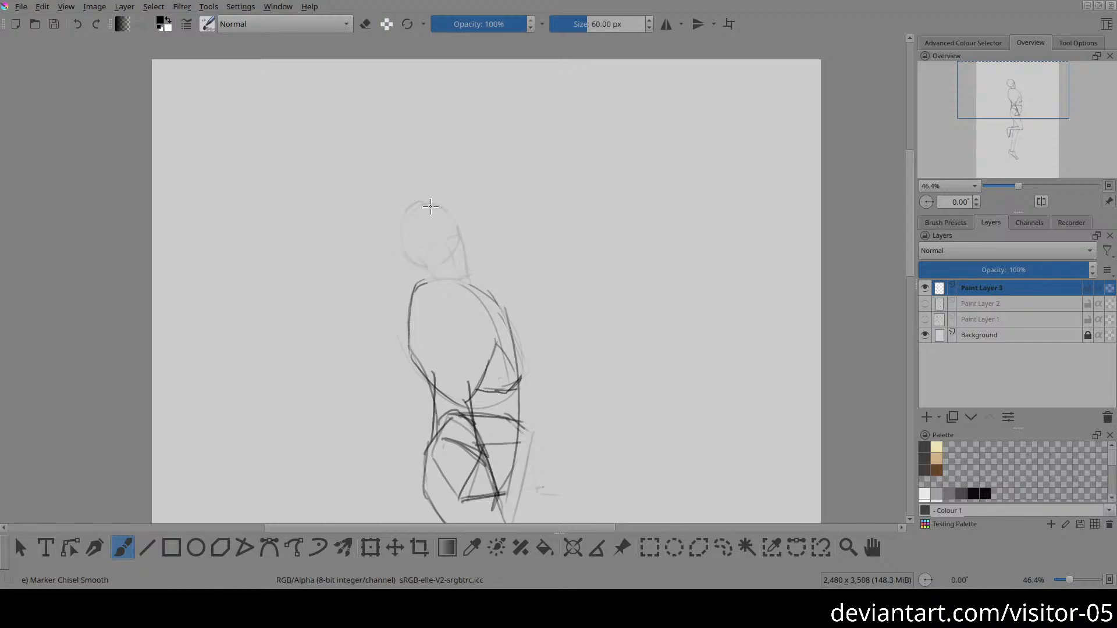
pyautogui.moveTo(412, 196)
pyautogui.mouseDown()
pyautogui.moveTo(399, 199)
pyautogui.moveTo(413, 239)
pyautogui.mouseUp()
pyautogui.moveTo(414, 190)
pyautogui.mouseDown()
pyautogui.moveTo(422, 266)
pyautogui.moveTo(460, 218)
pyautogui.moveTo(420, 188)
pyautogui.mouseUp()
pyautogui.hotkey('ctrl', 'z')
pyautogui.hotkey('ctrl', 'z')
# Step: Draw a larger rounded head shape with overlapping ellipses over the faded head sketch
pyautogui.moveTo(444, 290); pyautogui.dragTo(451, 216)
pyautogui.moveTo(497, 188); pyautogui.dragTo(540, 261)
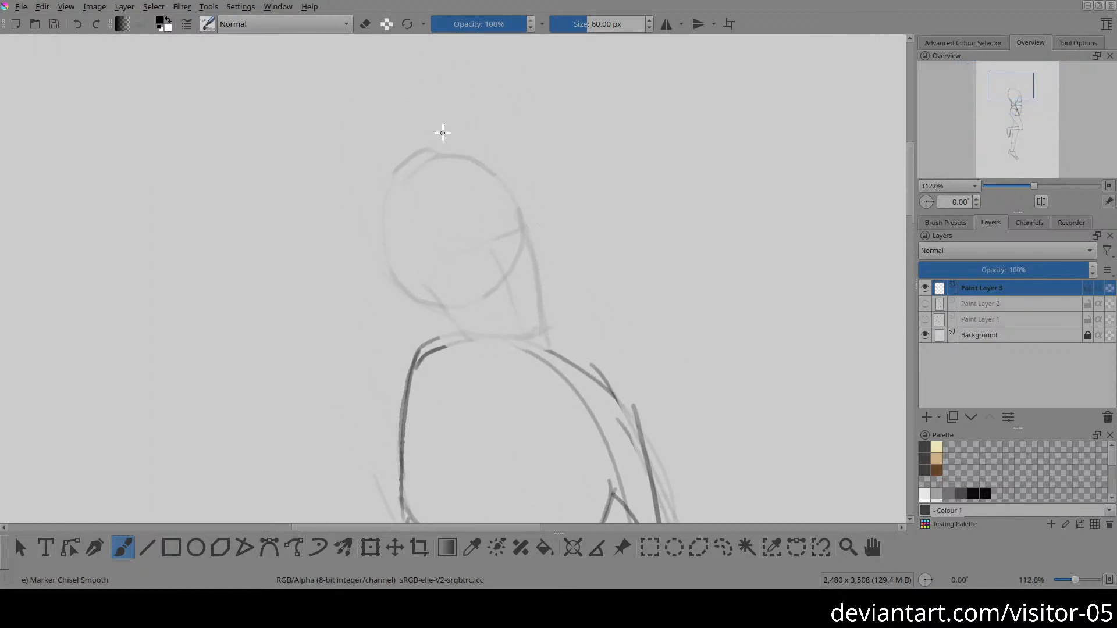
pyautogui.moveTo(393, 148)
pyautogui.mouseDown()
pyautogui.moveTo(378, 243)
pyautogui.moveTo(421, 307)
pyautogui.moveTo(514, 293)
pyautogui.moveTo(558, 224)
pyautogui.moveTo(508, 146)
pyautogui.moveTo(404, 157)
pyautogui.moveTo(389, 245)
pyautogui.moveTo(463, 318)
pyautogui.moveTo(563, 267)
pyautogui.moveTo(517, 164)
pyautogui.moveTo(375, 154)
pyautogui.mouseUp()
pyautogui.moveTo(540, 312); pyautogui.dragTo(463, 289)
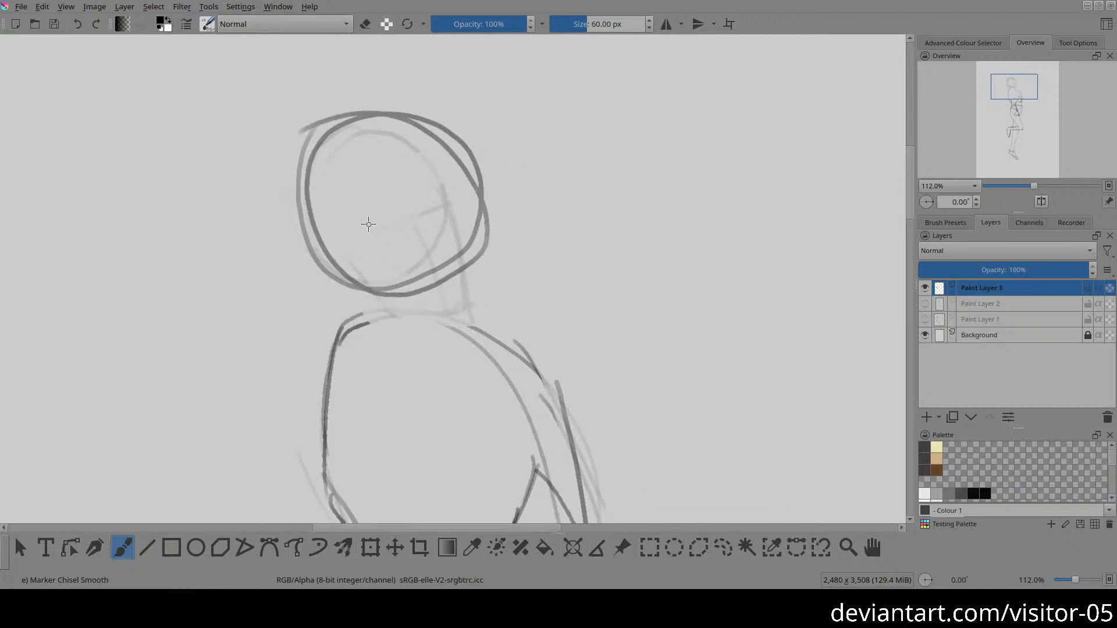
# Step: Add a slanted brow line and a side line for the jaw, then box in a narrow eye band
pyautogui.moveTo(384, 225); pyautogui.dragTo(479, 182)
pyautogui.moveTo(433, 206); pyautogui.dragTo(490, 319)
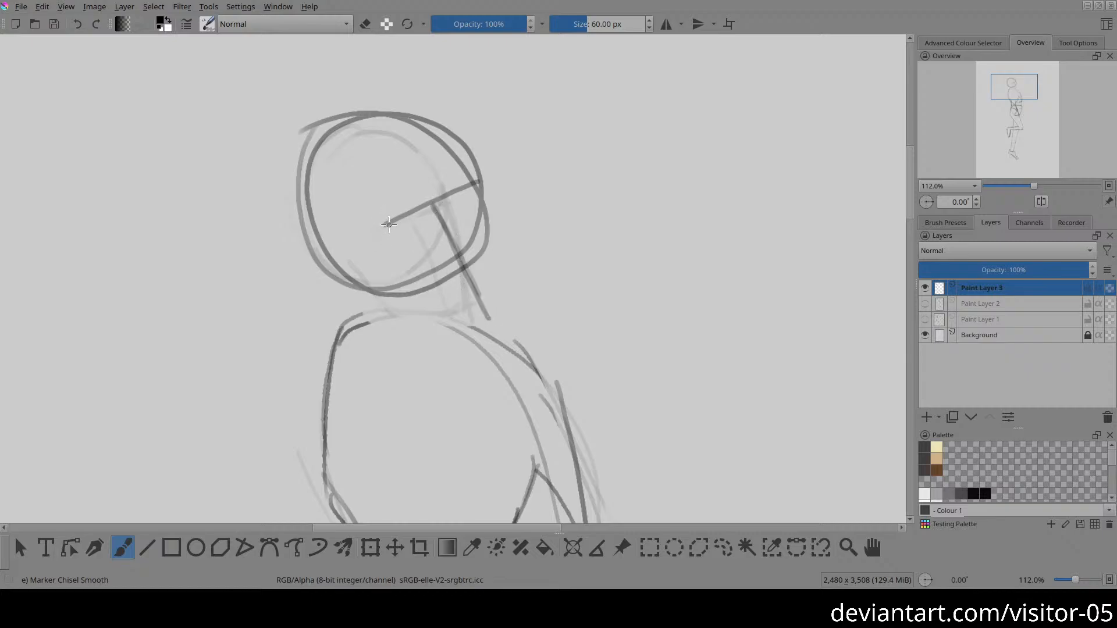
pyautogui.moveTo(387, 224); pyautogui.dragTo(390, 247)
pyautogui.moveTo(473, 185); pyautogui.dragTo(473, 210)
pyautogui.moveTo(390, 248); pyautogui.dragTo(474, 210)
# Step: Draw the back of the neck, the front face line and the chin, closing the jaw along its lower edge
pyautogui.moveTo(356, 256); pyautogui.dragTo(397, 315)
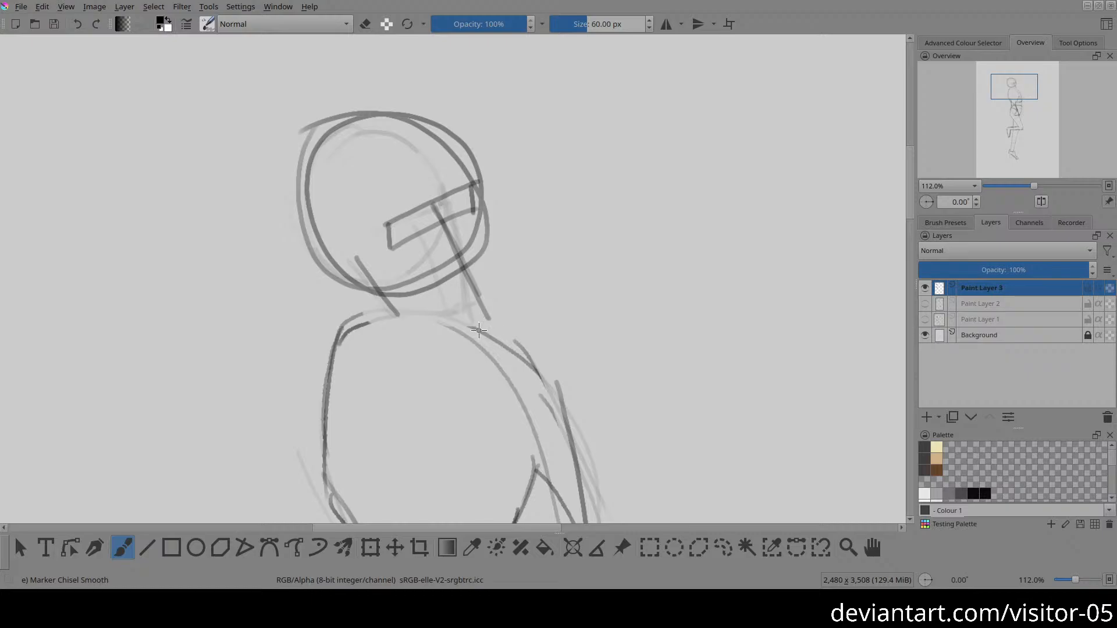
pyautogui.moveTo(475, 325); pyautogui.dragTo(494, 314)
pyautogui.moveTo(478, 212); pyautogui.dragTo(499, 305)
pyautogui.moveTo(484, 221); pyautogui.dragTo(499, 307)
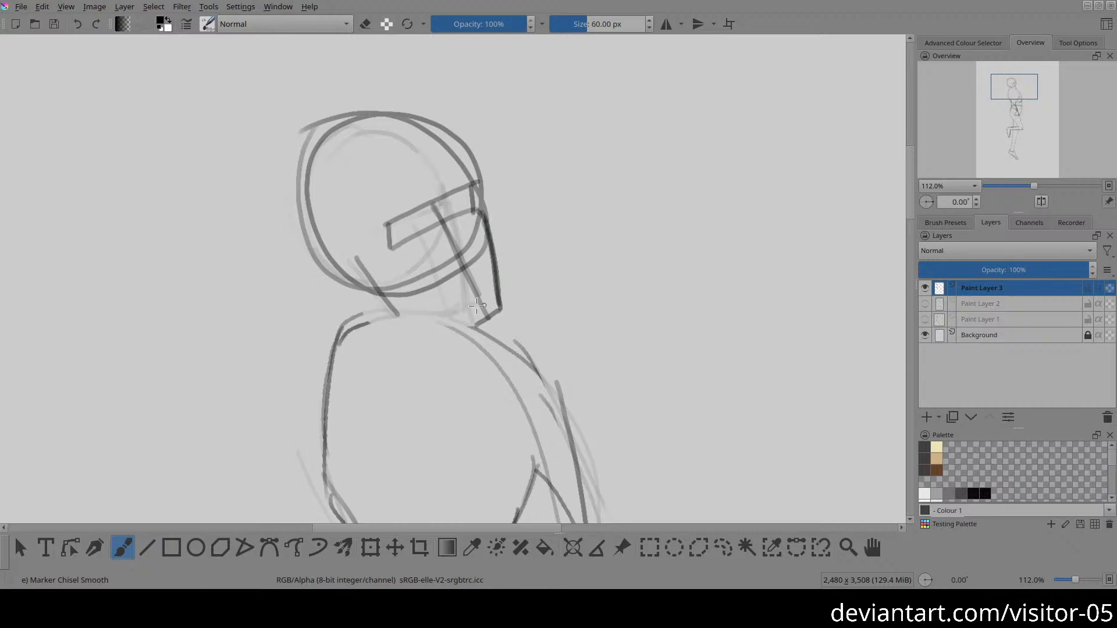
pyautogui.moveTo(401, 317); pyautogui.dragTo(493, 313)
# Step: Darken the skull contour along the back, crown and forehead, and erase the excess outer lines behind it
pyautogui.moveTo(307, 204); pyautogui.dragTo(337, 270)
pyautogui.moveTo(304, 189); pyautogui.dragTo(381, 99)
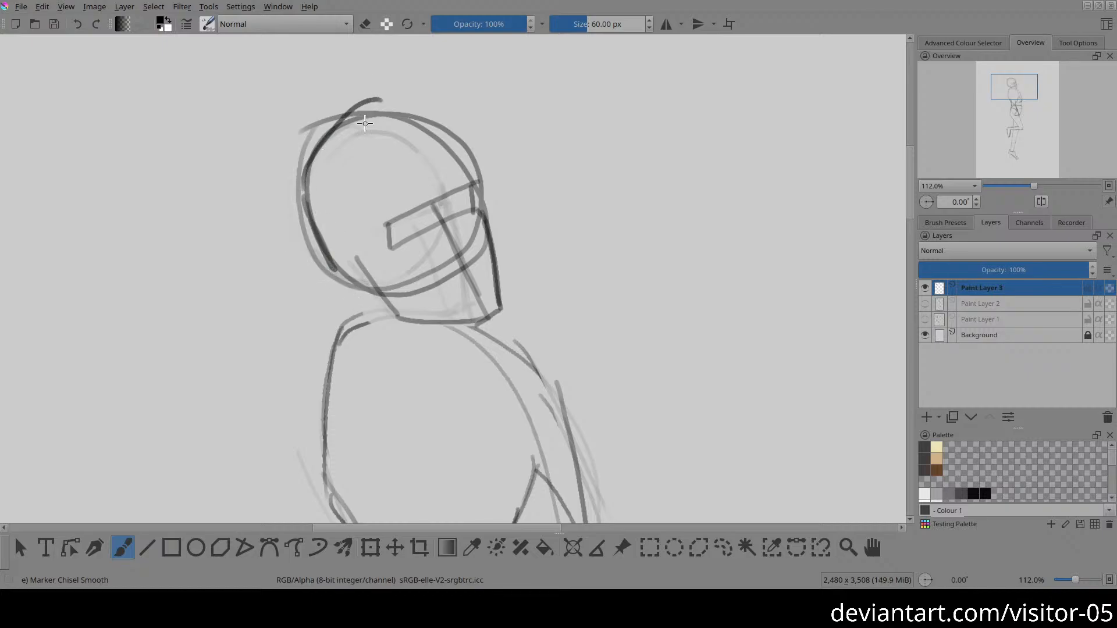
pyautogui.hotkey('ctrl', 'z')
pyautogui.moveTo(304, 201)
pyautogui.mouseDown()
pyautogui.moveTo(366, 108)
pyautogui.moveTo(402, 105)
pyautogui.moveTo(486, 178)
pyautogui.mouseUp()
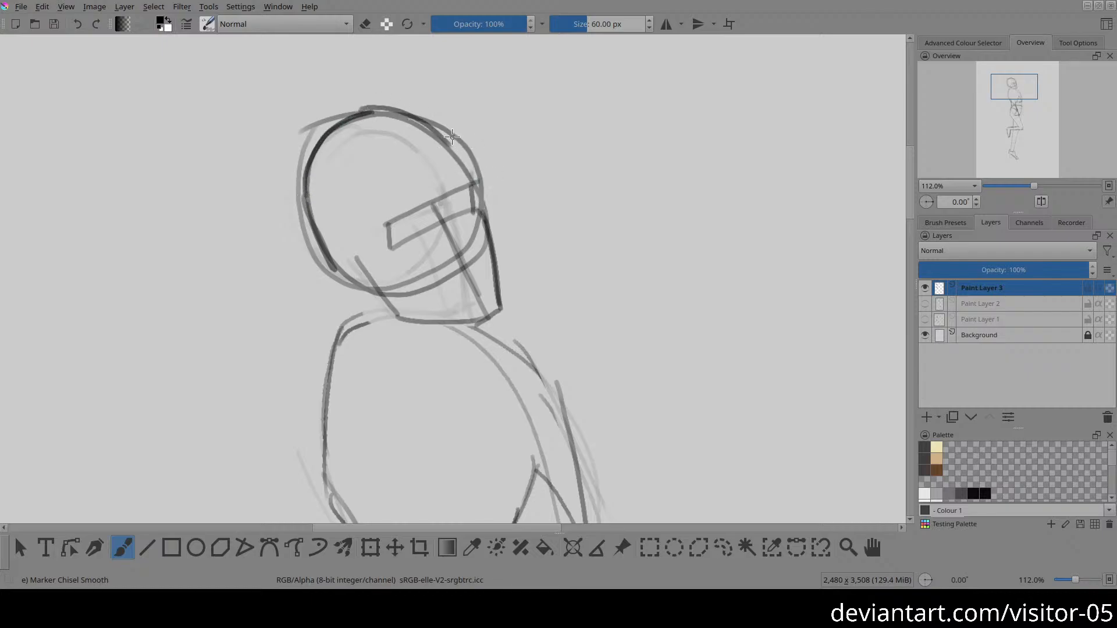
pyautogui.moveTo(452, 137); pyautogui.dragTo(475, 185)
pyautogui.moveTo(387, 115)
pyautogui.mouseDown()
pyautogui.moveTo(458, 141)
pyautogui.moveTo(442, 154)
pyautogui.moveTo(425, 145)
pyautogui.mouseUp()
pyautogui.press('e')
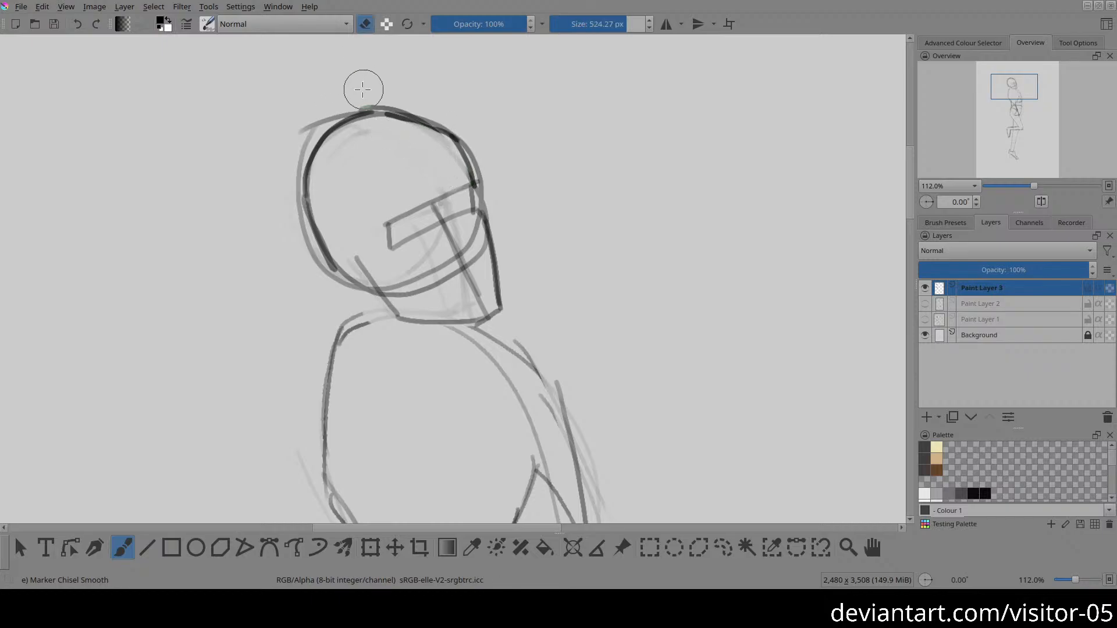
pyautogui.moveTo(363, 89)
pyautogui.mouseDown()
pyautogui.moveTo(291, 132)
pyautogui.moveTo(334, 95)
pyautogui.moveTo(304, 120)
pyautogui.moveTo(288, 199)
pyautogui.mouseUp()
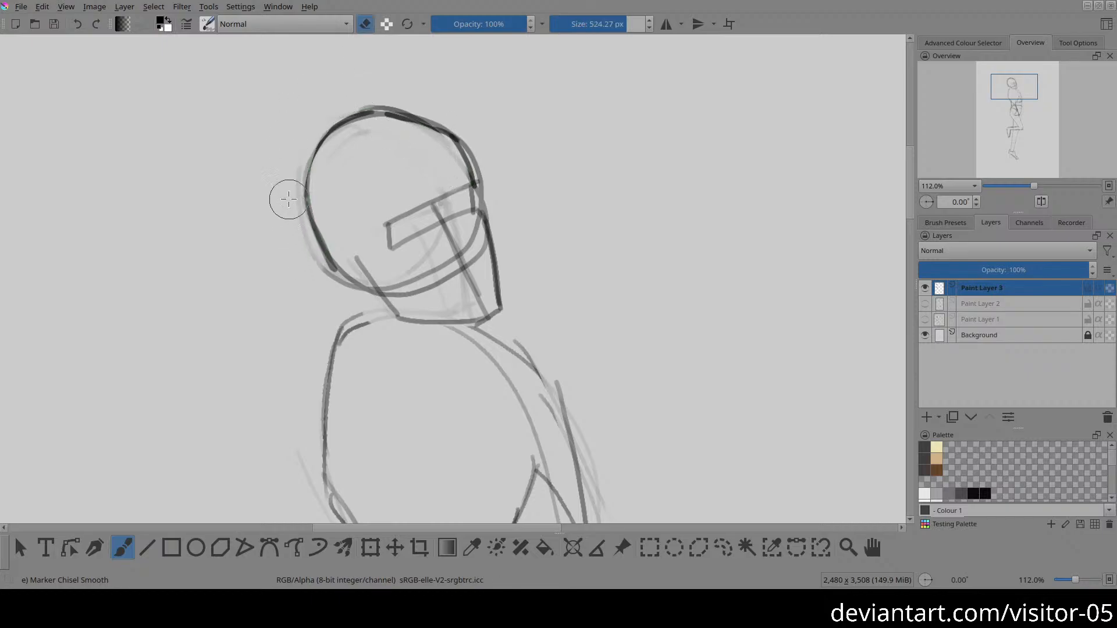
# Step: Draw the shoulder line across the top of the ribcage, a light circle for the far shoulder and a chest line
pyautogui.press('2')
pyautogui.scroll(4, 523, 299)
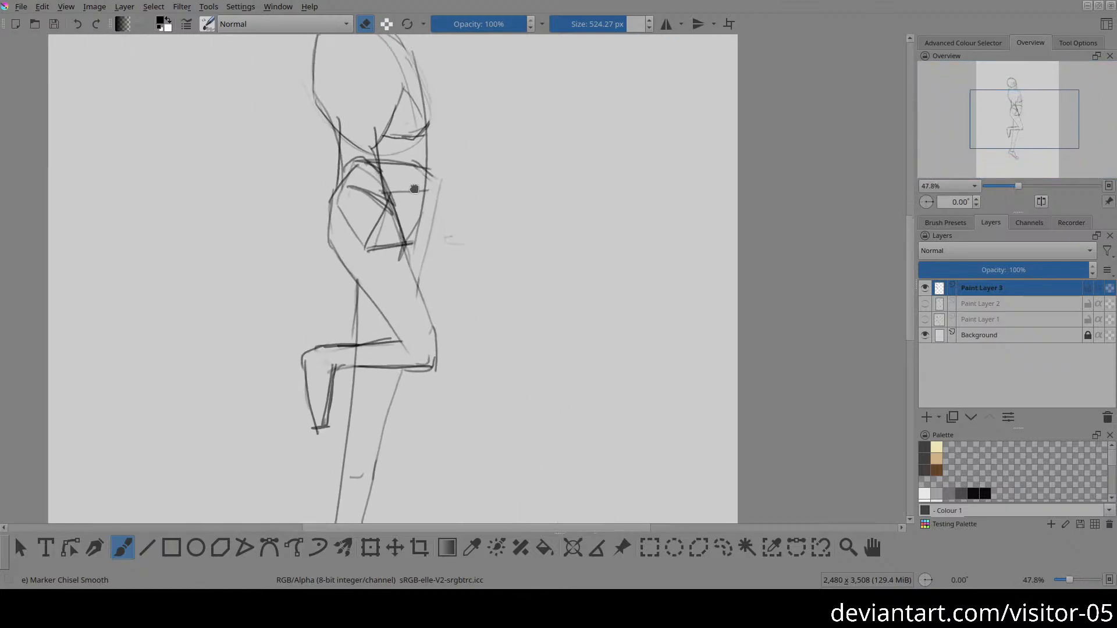
pyautogui.moveTo(414, 189); pyautogui.dragTo(473, 332)
pyautogui.moveTo(437, 259); pyautogui.dragTo(438, 214)
pyautogui.press('e')
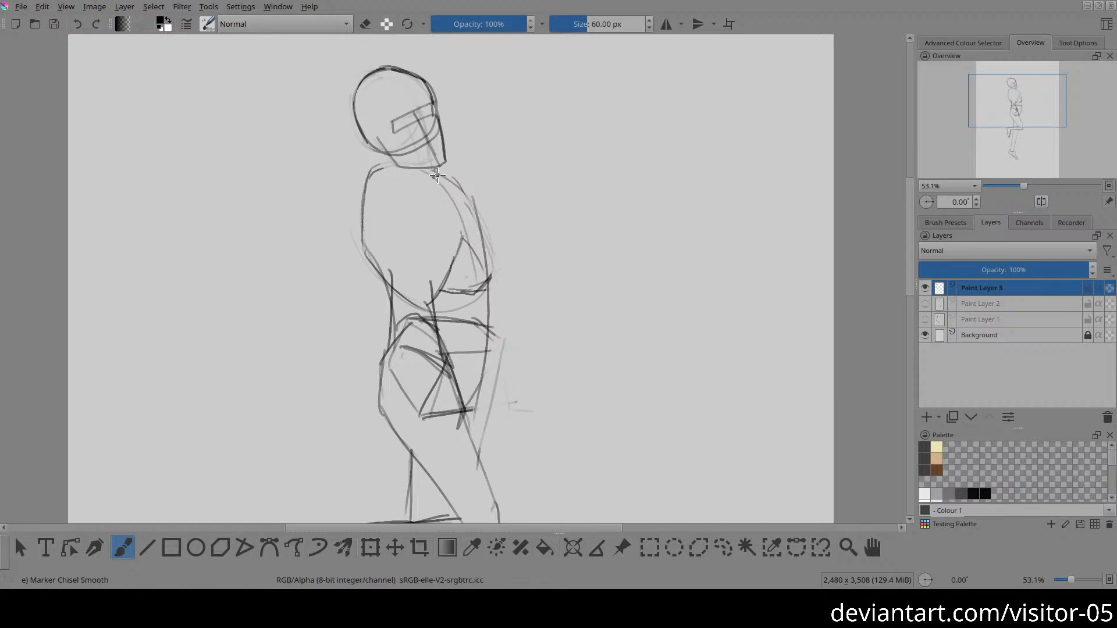
pyautogui.moveTo(371, 168)
pyautogui.mouseDown()
pyautogui.moveTo(440, 176)
pyautogui.moveTo(450, 156)
pyautogui.mouseUp()
pyautogui.moveTo(440, 177)
pyautogui.mouseDown()
pyautogui.moveTo(440, 154)
pyautogui.moveTo(462, 195)
pyautogui.moveTo(473, 167)
pyautogui.moveTo(450, 156)
pyautogui.mouseUp()
pyautogui.moveTo(449, 207); pyautogui.dragTo(465, 243)
pyautogui.moveTo(370, 167)
pyautogui.mouseDown()
pyautogui.moveTo(395, 158)
pyautogui.moveTo(369, 169)
pyautogui.mouseUp()
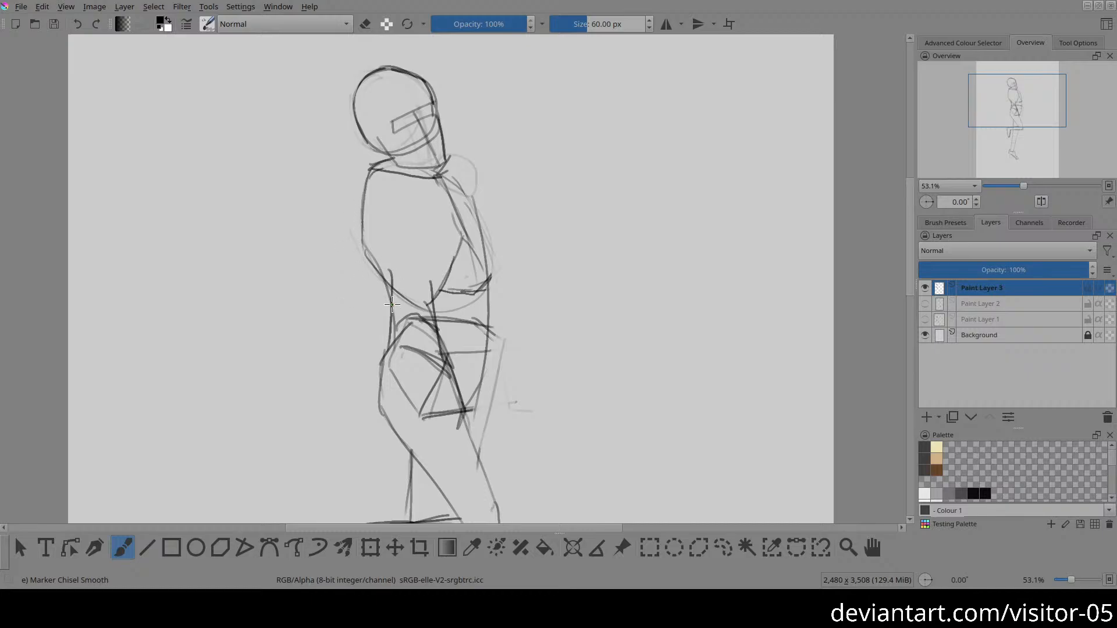
# Step: Rework the lower back contour, lighten the old waist lines and mark the near shoulder on the ribcage's upper back
pyautogui.moveTo(378, 356)
pyautogui.mouseDown()
pyautogui.moveTo(398, 332)
pyautogui.moveTo(393, 274)
pyautogui.moveTo(358, 231)
pyautogui.moveTo(399, 285)
pyautogui.mouseUp()
pyautogui.press('e')
pyautogui.moveTo(346, 242)
pyautogui.mouseDown()
pyautogui.moveTo(384, 310)
pyautogui.moveTo(365, 256)
pyautogui.moveTo(384, 330)
pyautogui.moveTo(390, 274)
pyautogui.moveTo(391, 324)
pyautogui.mouseUp()
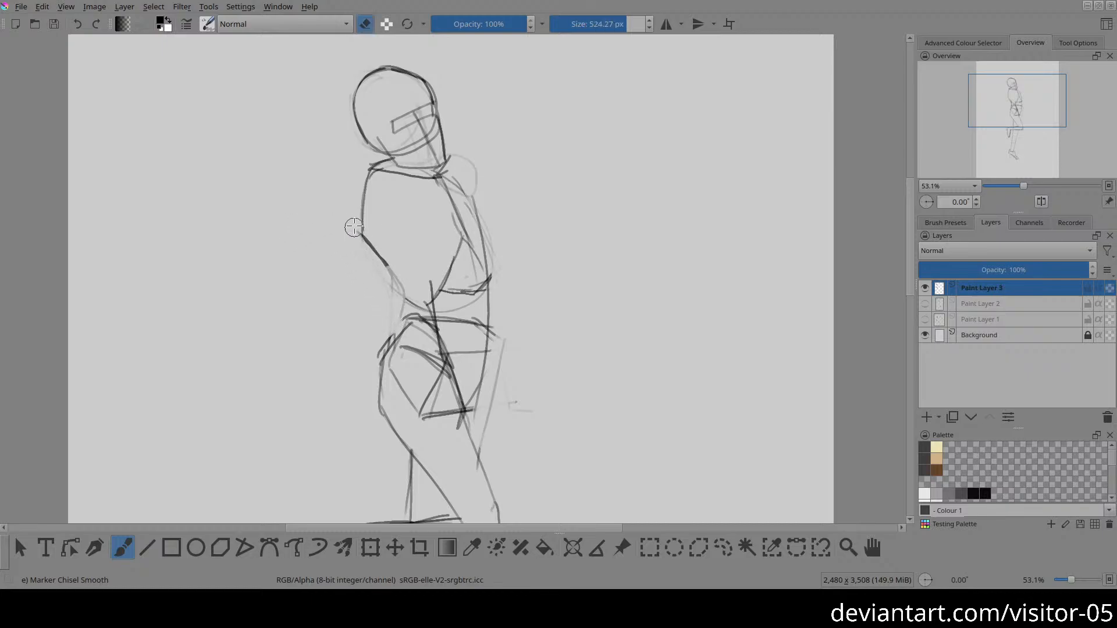
pyautogui.press('e')
pyautogui.moveTo(356, 201)
pyautogui.mouseDown()
pyautogui.moveTo(362, 235)
pyautogui.moveTo(379, 188)
pyautogui.mouseUp()
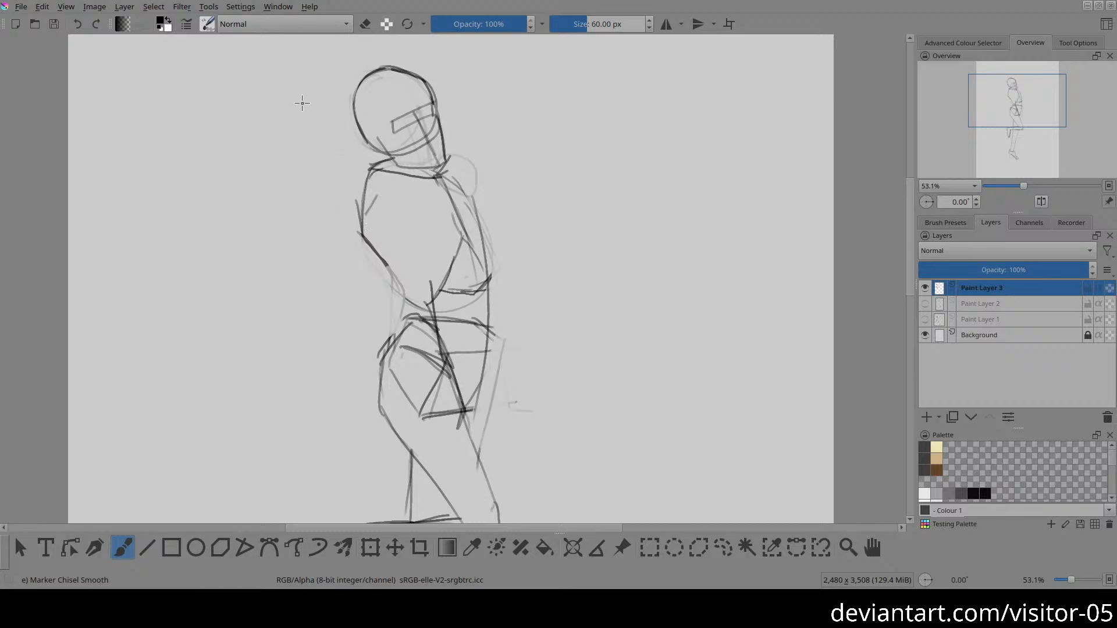
# Step: Draw a guide line for the near arm raised diagonally behind the head, mark its elbow, and lighten the jaw lines
pyautogui.moveTo(288, 118)
pyautogui.mouseDown()
pyautogui.moveTo(299, 98)
pyautogui.moveTo(357, 200)
pyautogui.moveTo(510, 302)
pyautogui.mouseUp()
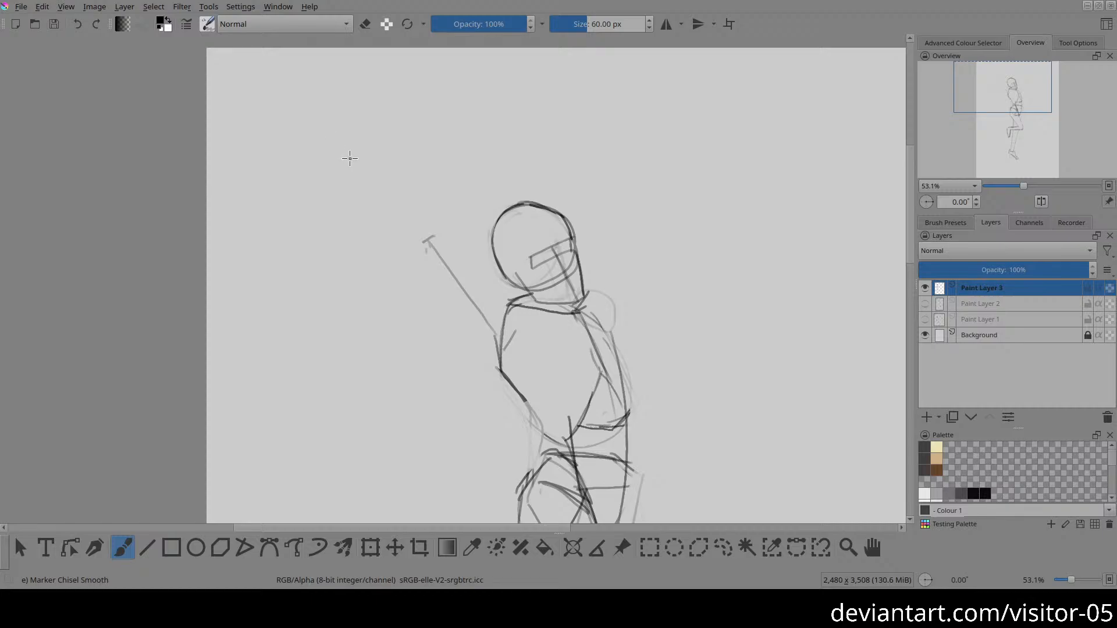
pyautogui.moveTo(349, 157); pyautogui.dragTo(429, 242)
pyautogui.moveTo(605, 325); pyautogui.dragTo(536, 269)
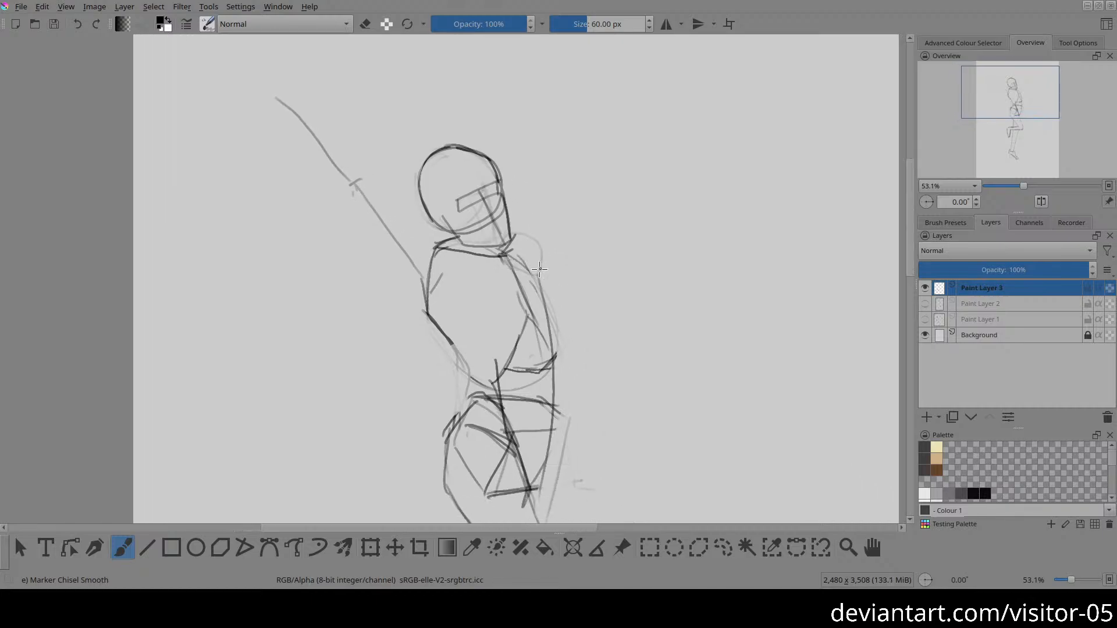
pyautogui.press('e')
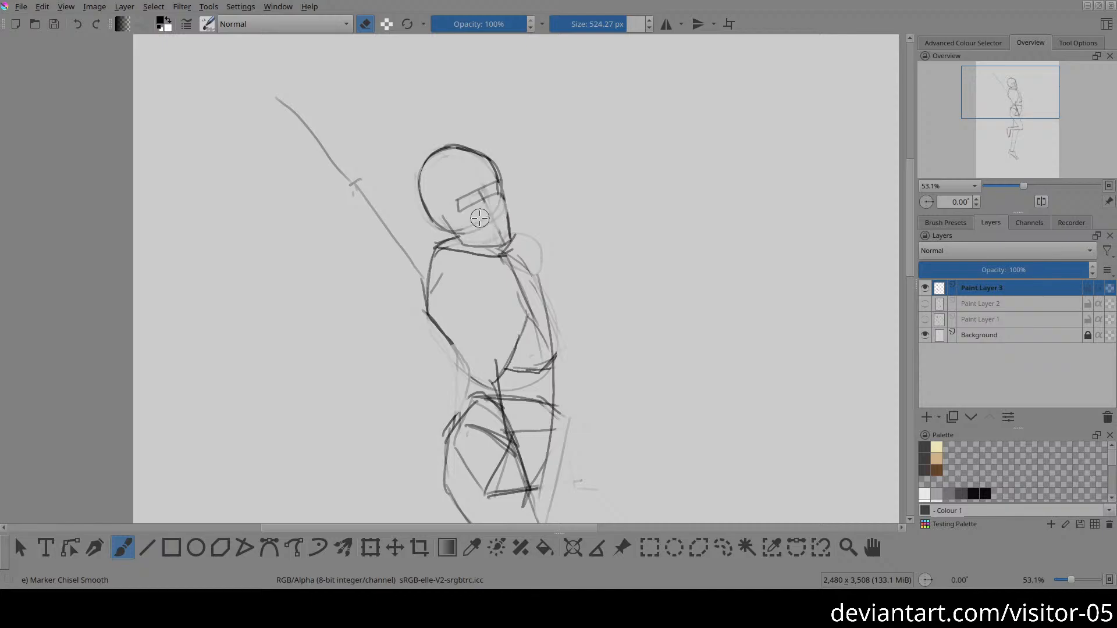
pyautogui.press('e')
pyautogui.moveTo(553, 244); pyautogui.dragTo(489, 237)
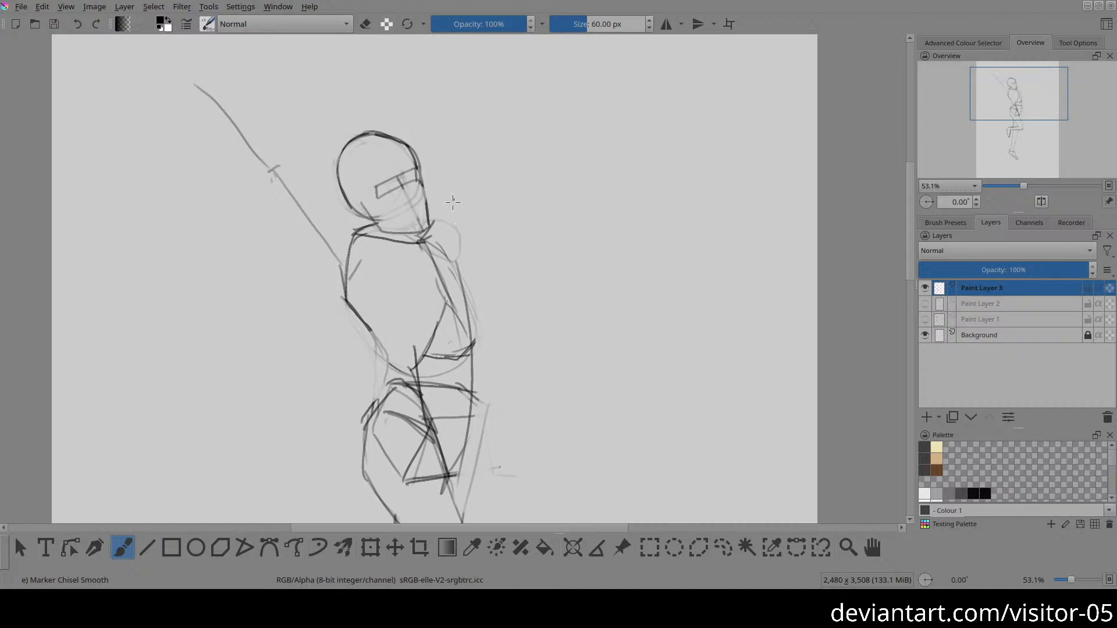
# Step: Draw the far arm's forearm folded back from the elbow, with its hand raised in front of the chin
pyautogui.moveTo(451, 226)
pyautogui.mouseDown()
pyautogui.moveTo(447, 187)
pyautogui.moveTo(459, 175)
pyautogui.moveTo(486, 221)
pyautogui.mouseUp()
pyautogui.moveTo(434, 223); pyautogui.dragTo(464, 228)
pyautogui.moveTo(441, 191); pyautogui.dragTo(458, 223)
pyautogui.moveTo(470, 225)
pyautogui.mouseDown()
pyautogui.moveTo(483, 206)
pyautogui.moveTo(553, 236)
pyautogui.mouseUp()
pyautogui.moveTo(482, 225)
pyautogui.mouseDown()
pyautogui.moveTo(523, 254)
pyautogui.moveTo(538, 230)
pyautogui.moveTo(546, 255)
pyautogui.moveTo(520, 255)
pyautogui.mouseUp()
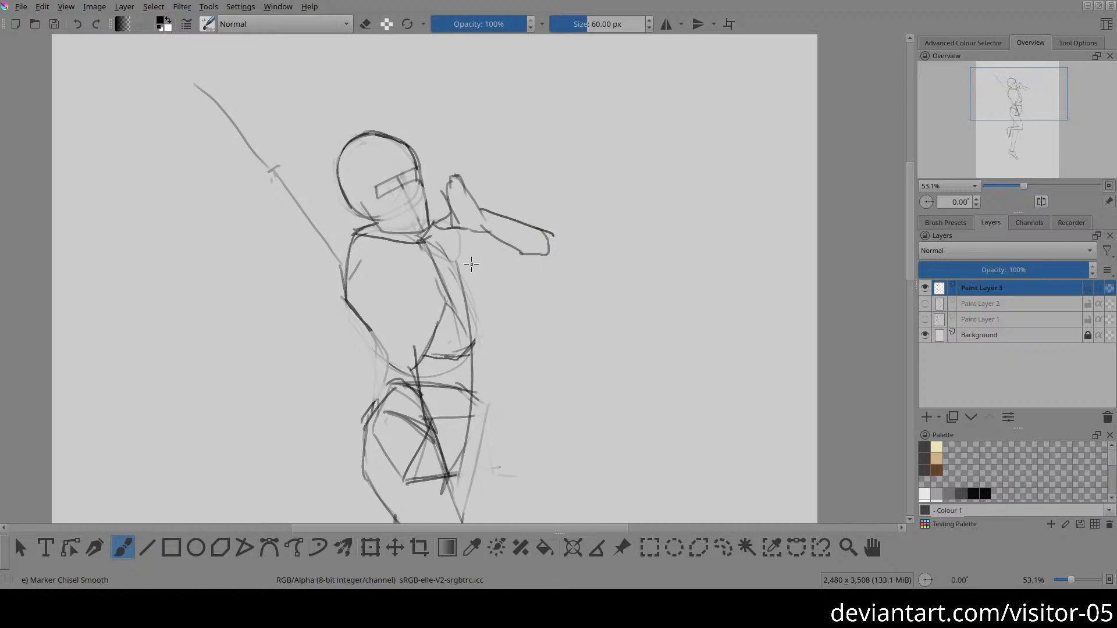
# Step: Draw the far upper arm's underside from shoulder to elbow, lighten the far shoulder circle, and darken the wrist and hand lines
pyautogui.moveTo(448, 260); pyautogui.dragTo(520, 251)
pyautogui.moveTo(440, 229)
pyautogui.mouseDown()
pyautogui.moveTo(454, 216)
pyautogui.moveTo(437, 224)
pyautogui.moveTo(458, 249)
pyautogui.moveTo(447, 229)
pyautogui.moveTo(461, 228)
pyautogui.mouseUp()
pyautogui.press('e')
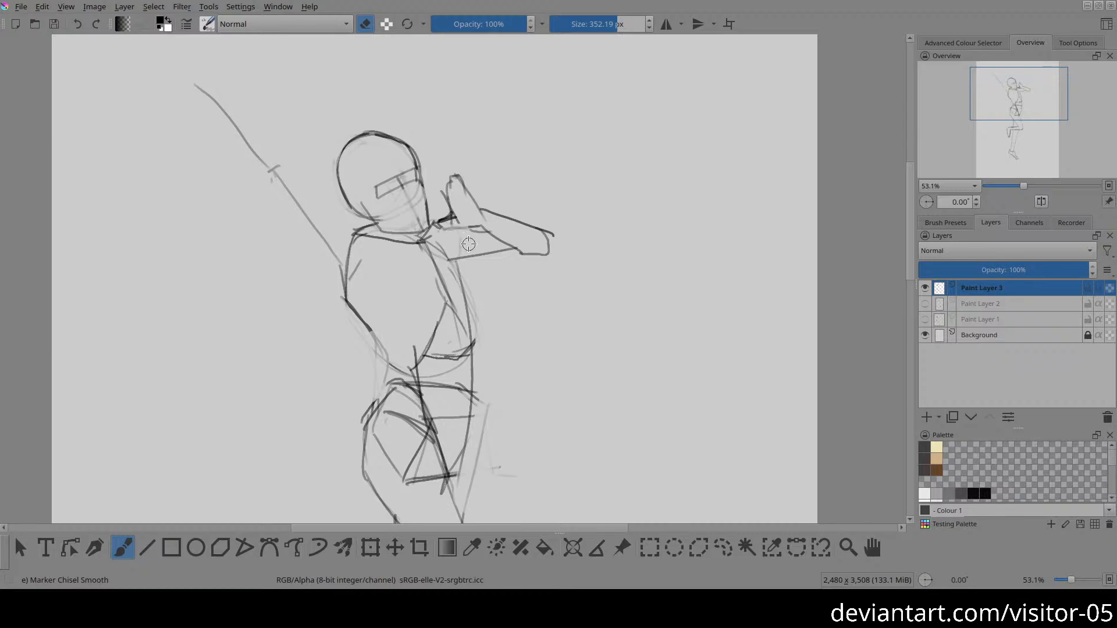
pyautogui.press('e')
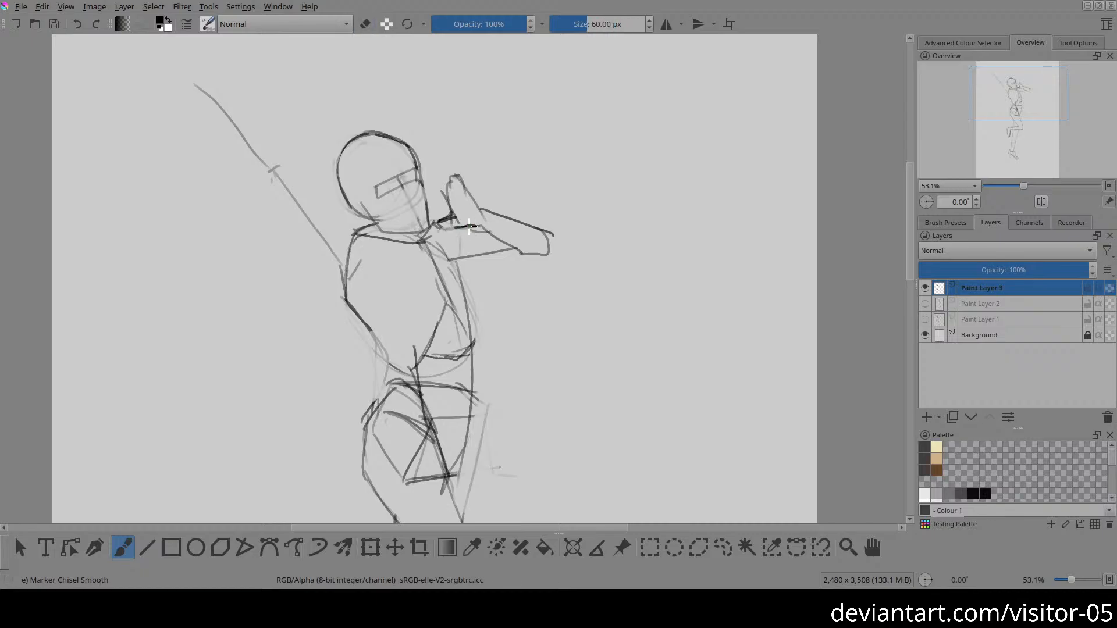
pyautogui.moveTo(468, 226)
pyautogui.mouseDown()
pyautogui.moveTo(460, 173)
pyautogui.moveTo(479, 204)
pyautogui.moveTo(458, 174)
pyautogui.moveTo(443, 187)
pyautogui.moveTo(446, 212)
pyautogui.mouseUp()
# Step: Draw the near and far breast contours on the ribcage and lighten the construction lines around them
pyautogui.moveTo(361, 251); pyautogui.dragTo(408, 276)
pyautogui.press('e')
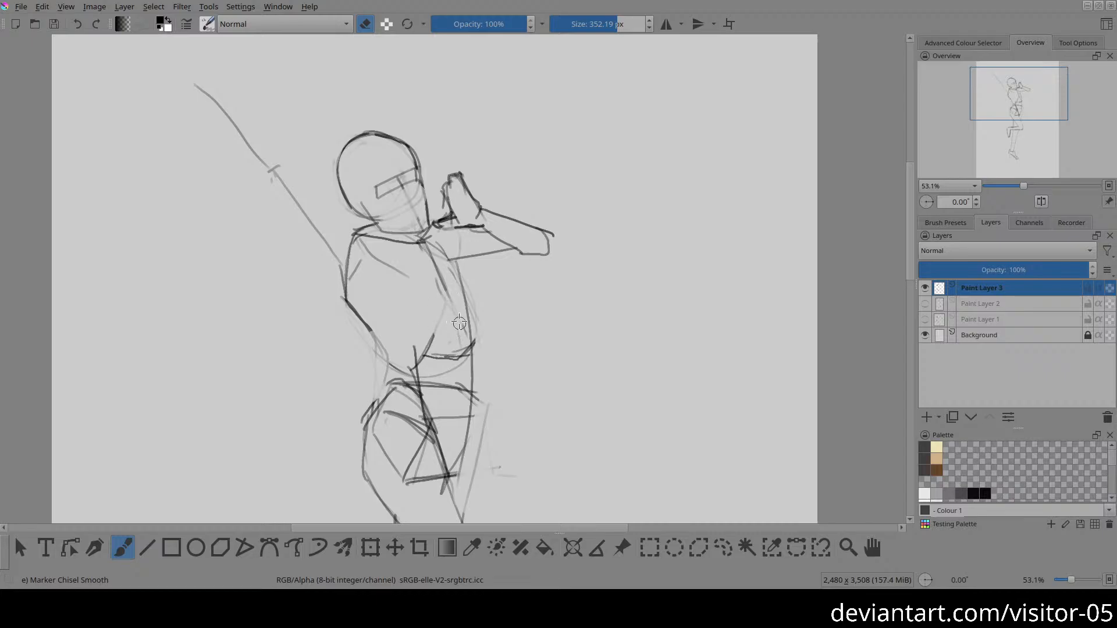
pyautogui.press('e')
pyautogui.press('e')
pyautogui.press('e')
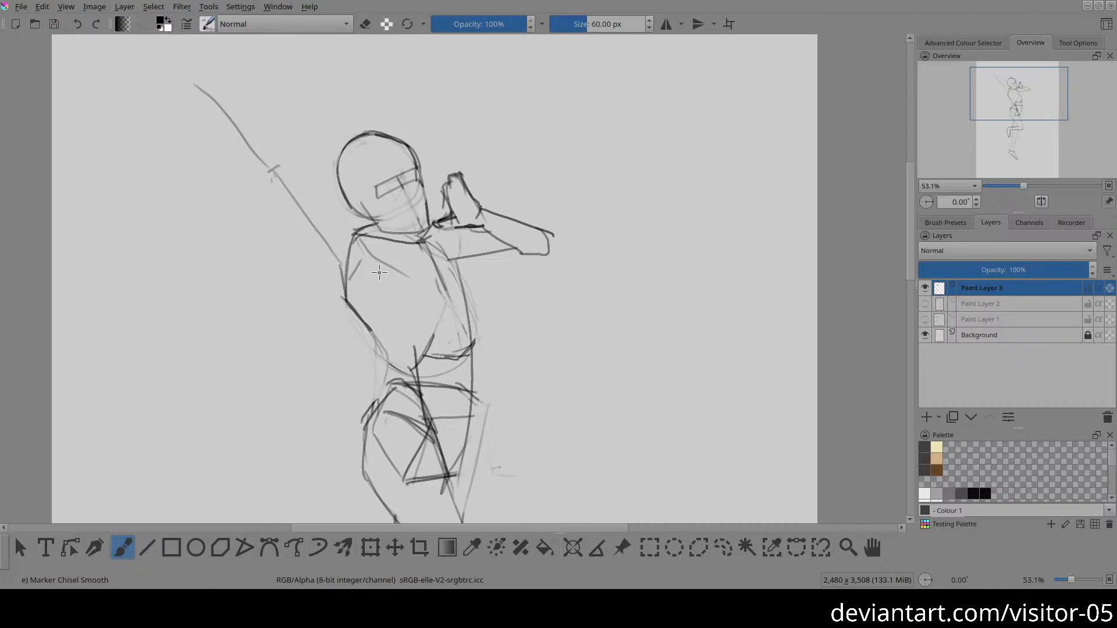
pyautogui.moveTo(379, 272)
pyautogui.mouseDown()
pyautogui.moveTo(426, 291)
pyautogui.moveTo(449, 278)
pyautogui.moveTo(406, 287)
pyautogui.moveTo(477, 266)
pyautogui.mouseUp()
pyautogui.moveTo(435, 225); pyautogui.dragTo(476, 258)
pyautogui.hotkey('ctrl', 'z')
pyautogui.moveTo(435, 225)
pyautogui.mouseDown()
pyautogui.moveTo(477, 257)
pyautogui.moveTo(467, 284)
pyautogui.mouseUp()
pyautogui.press('e')
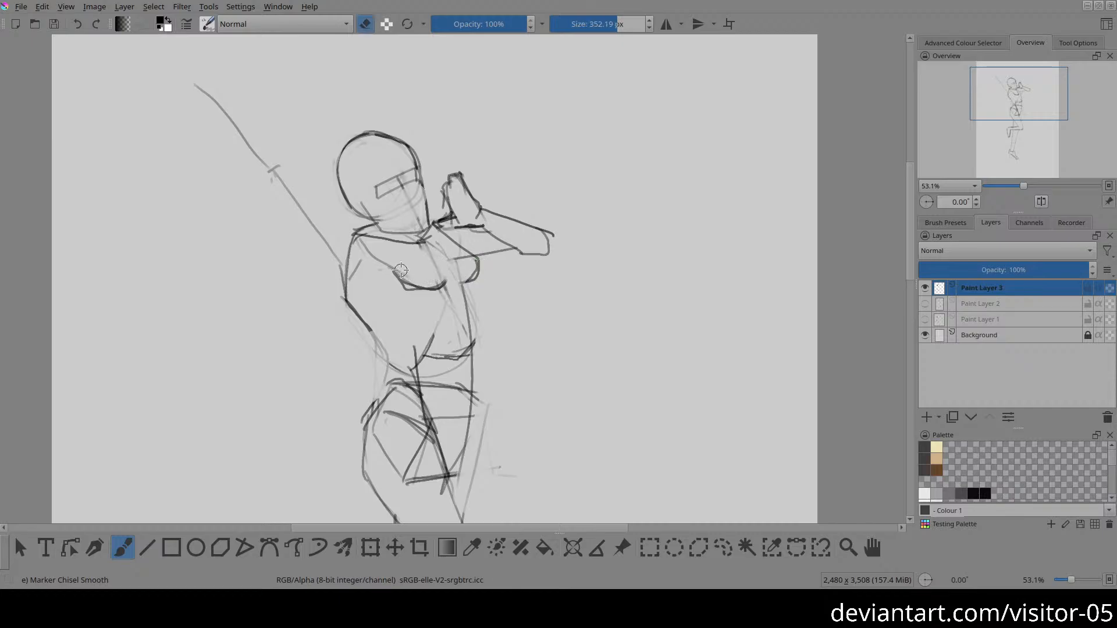
pyautogui.press('e')
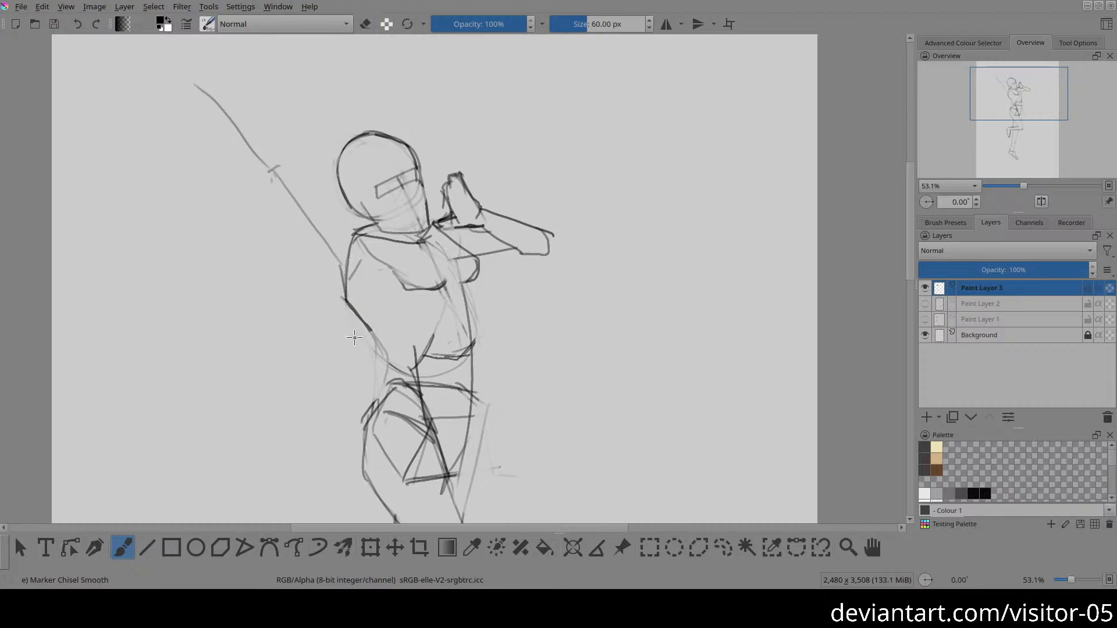
# Step: Lighten the old back contour and redraw it as a smooth curve from the armpit down toward the waist
pyautogui.press('e')
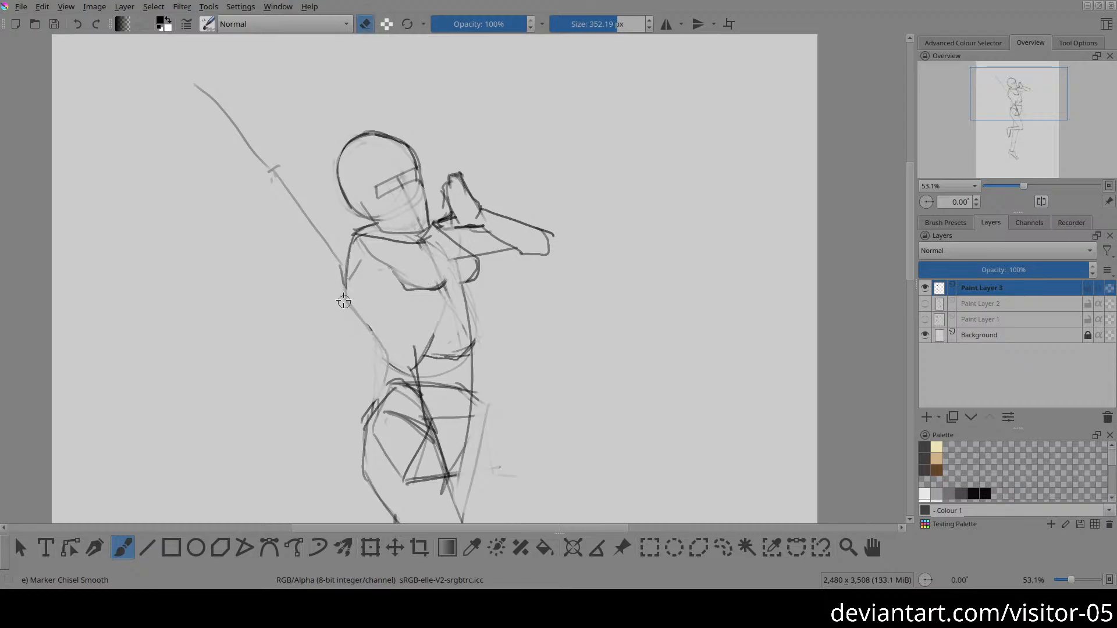
pyautogui.press('e')
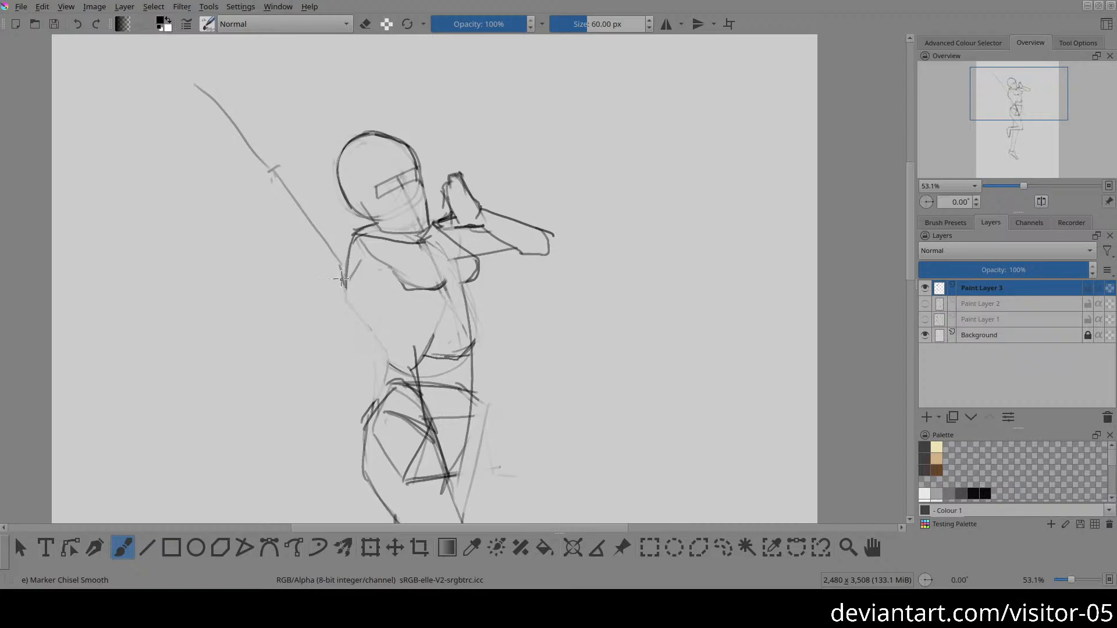
pyautogui.moveTo(342, 271); pyautogui.dragTo(378, 349)
# Step: Build the raised near upper arm around its guide line, with both contours running from shoulder to elbow
pyautogui.moveTo(352, 233)
pyautogui.mouseDown()
pyautogui.moveTo(290, 169)
pyautogui.moveTo(329, 254)
pyautogui.mouseUp()
pyautogui.press('e')
pyautogui.press('e')
pyautogui.moveTo(274, 180); pyautogui.dragTo(340, 274)
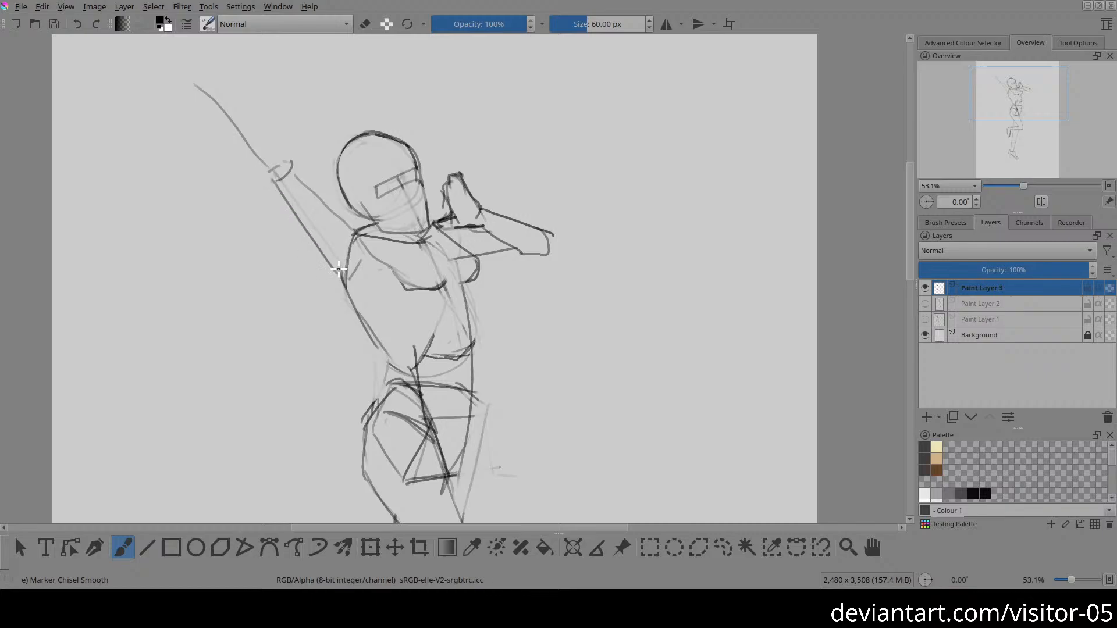
pyautogui.moveTo(282, 169); pyautogui.dragTo(352, 236)
# Step: Draw the raised forearm's contours from elbow to wrist, and add a palm circle with spread fingers
pyautogui.moveTo(289, 166)
pyautogui.mouseDown()
pyautogui.moveTo(232, 104)
pyautogui.moveTo(275, 146)
pyautogui.mouseUp()
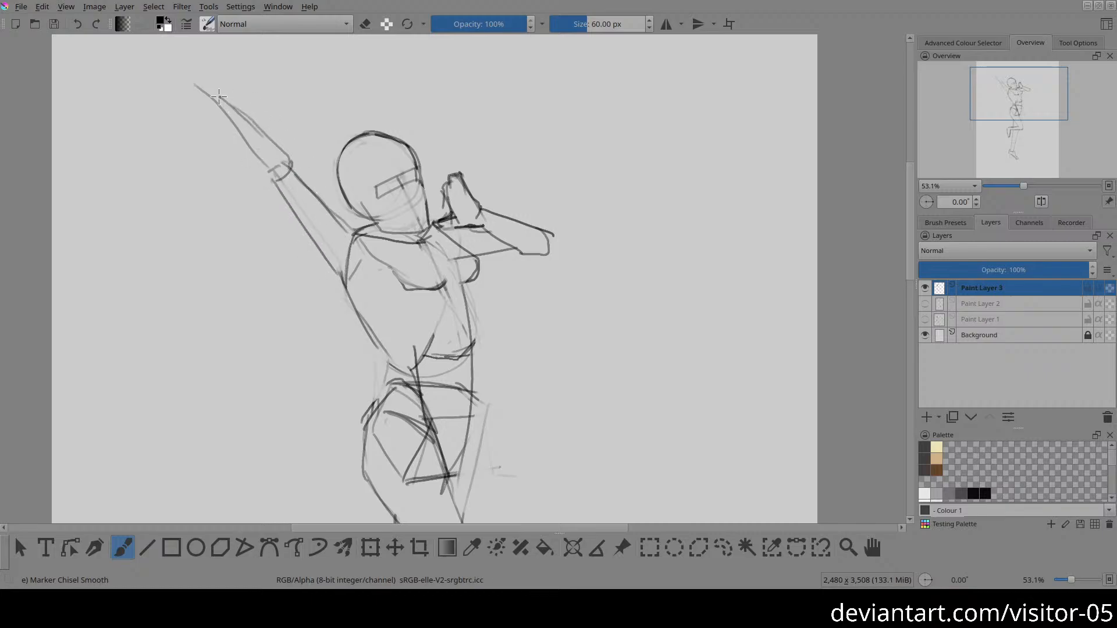
pyautogui.moveTo(215, 101); pyautogui.dragTo(263, 173)
pyautogui.moveTo(213, 107)
pyautogui.mouseDown()
pyautogui.moveTo(221, 96)
pyautogui.moveTo(212, 80)
pyautogui.moveTo(197, 90)
pyautogui.moveTo(217, 109)
pyautogui.moveTo(202, 63)
pyautogui.moveTo(229, 96)
pyautogui.moveTo(201, 58)
pyautogui.moveTo(203, 96)
pyautogui.moveTo(177, 57)
pyautogui.moveTo(165, 68)
pyautogui.moveTo(175, 103)
pyautogui.mouseUp()
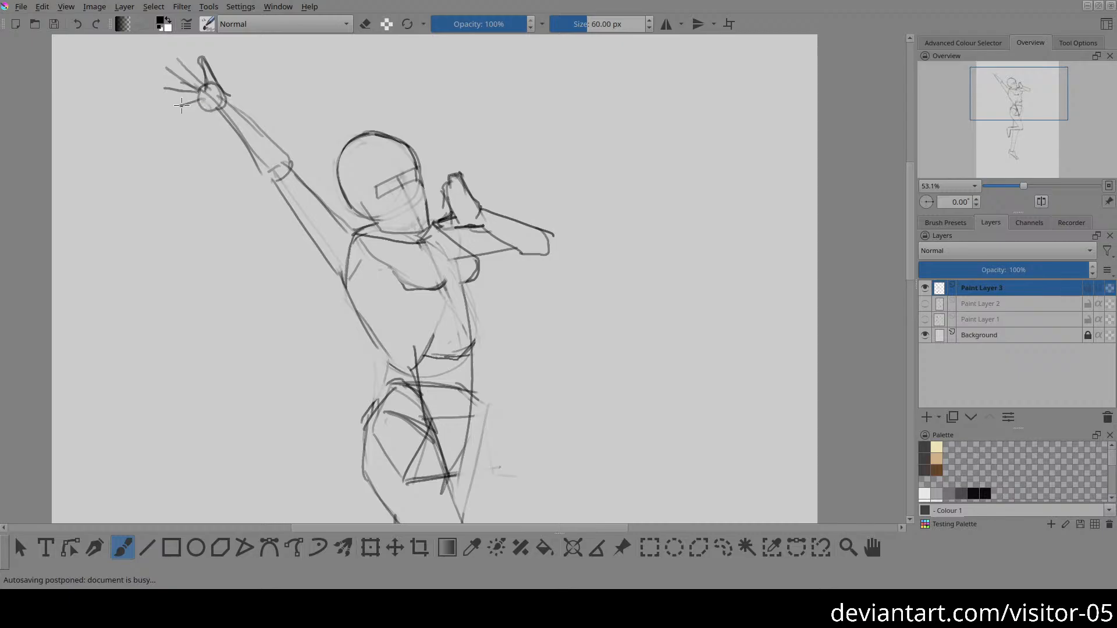
# Step: Move the whole figure toward the canvas's left edge to free space for another study
pyautogui.press('2')
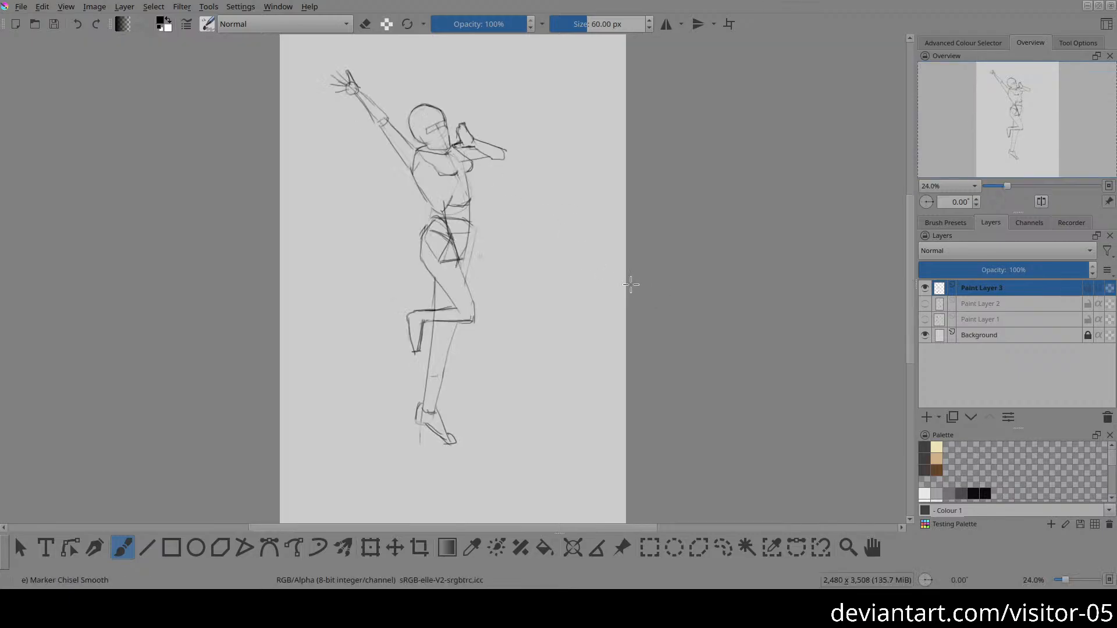
pyautogui.press('t')
pyautogui.moveTo(509, 254)
pyautogui.mouseDown()
pyautogui.moveTo(448, 260)
pyautogui.moveTo(461, 257)
pyautogui.mouseUp()
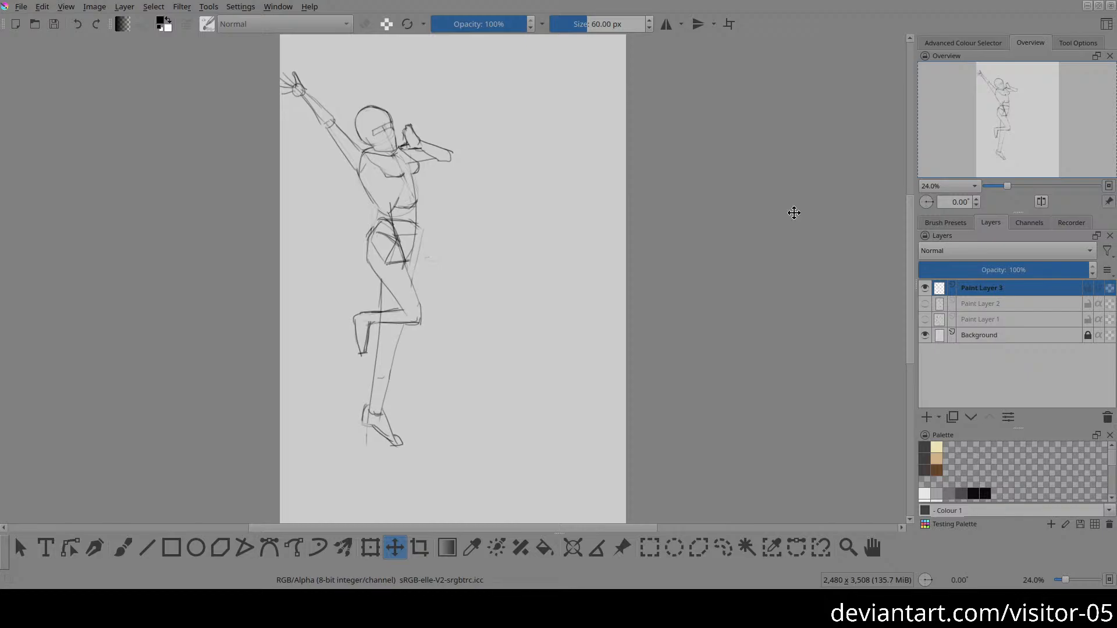
pyautogui.click(698, 135)
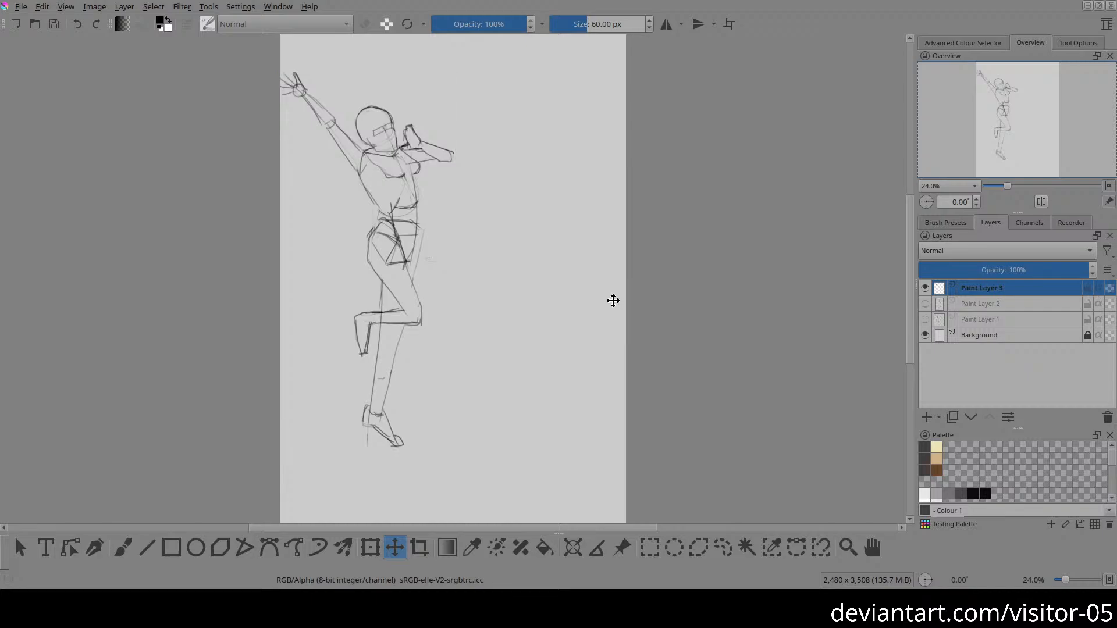
pyautogui.press('b')
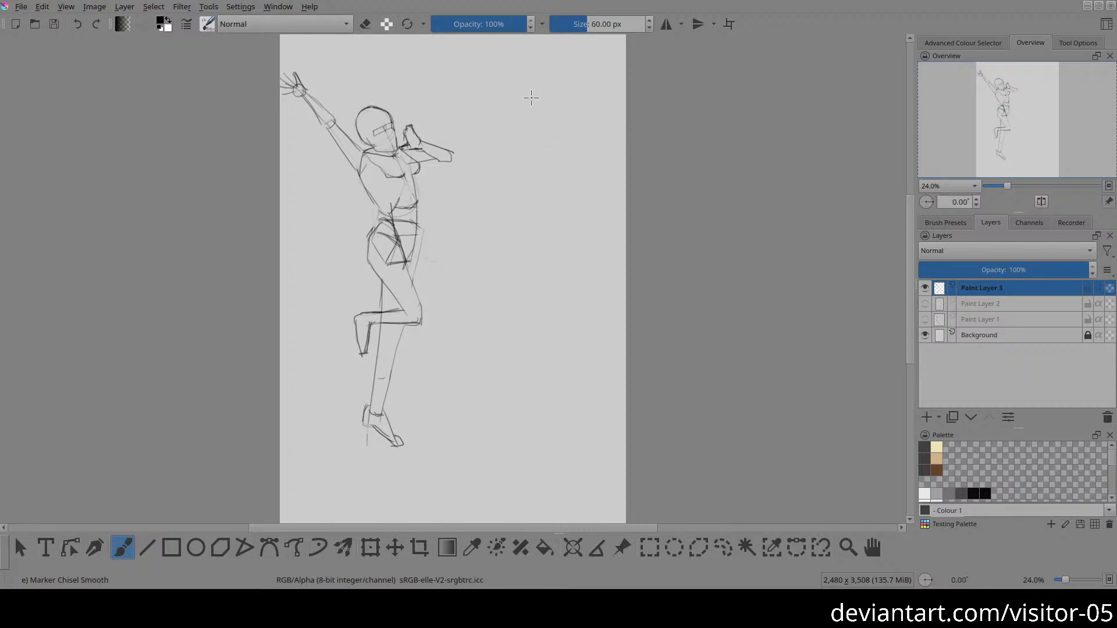
pyautogui.moveTo(531, 97)
pyautogui.mouseDown()
pyautogui.moveTo(554, 154)
pyautogui.moveTo(515, 104)
pyautogui.moveTo(561, 143)
pyautogui.moveTo(521, 99)
pyautogui.moveTo(561, 167)
pyautogui.mouseUp()
pyautogui.moveTo(517, 101); pyautogui.dragTo(513, 118)
pyautogui.press('e')
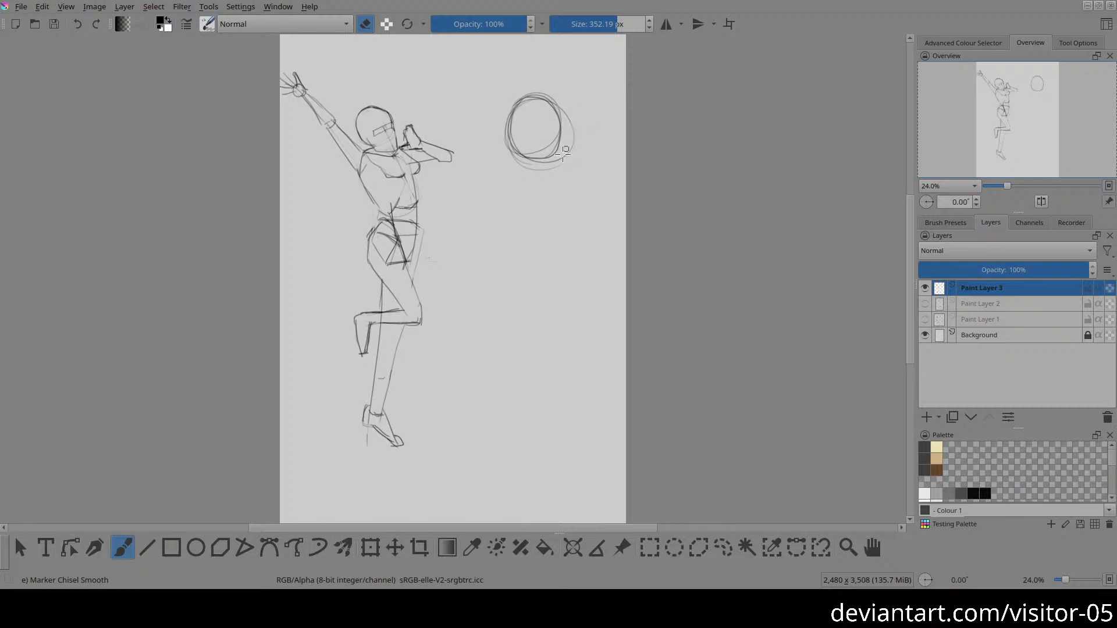
pyautogui.rightClick(597, 157)
pyautogui.click(600, 80)
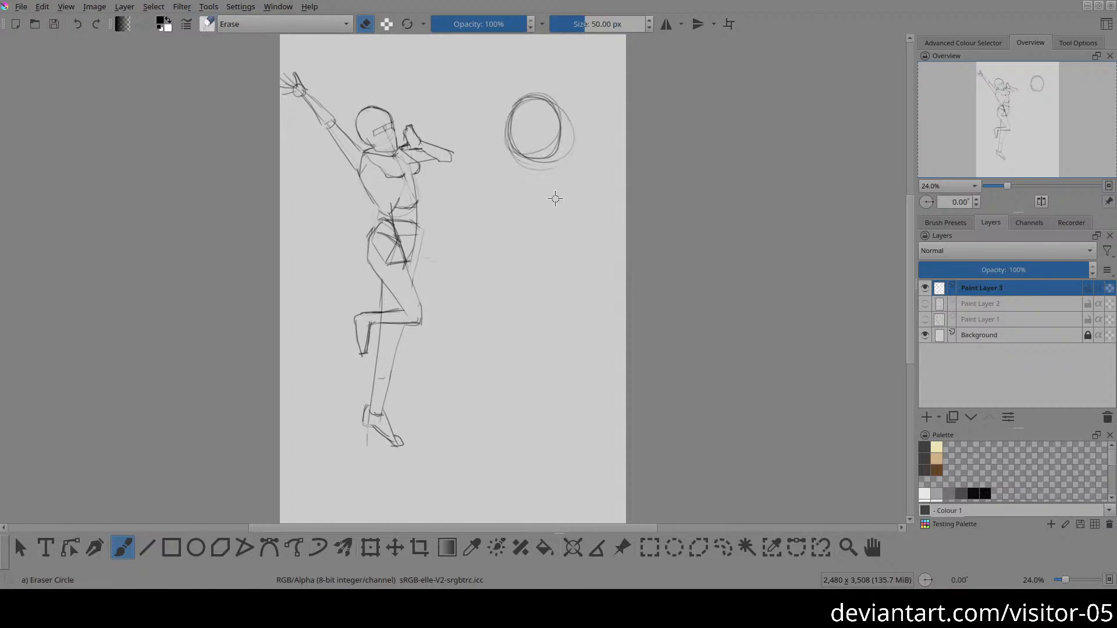
pyautogui.press('/')
pyautogui.press('/')
pyautogui.press('/')
pyautogui.moveTo(568, 113)
pyautogui.mouseDown()
pyautogui.moveTo(562, 161)
pyautogui.moveTo(574, 152)
pyautogui.moveTo(568, 114)
pyautogui.moveTo(554, 159)
pyautogui.moveTo(523, 161)
pyautogui.moveTo(537, 169)
pyautogui.moveTo(569, 129)
pyautogui.mouseUp()
pyautogui.press('/')
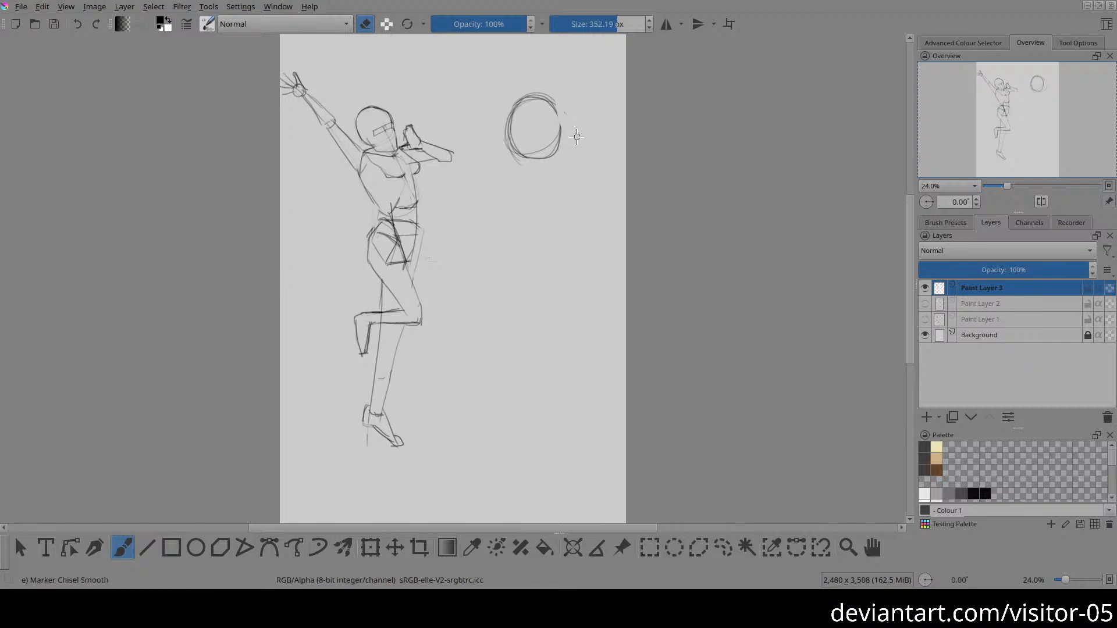
pyautogui.press('/')
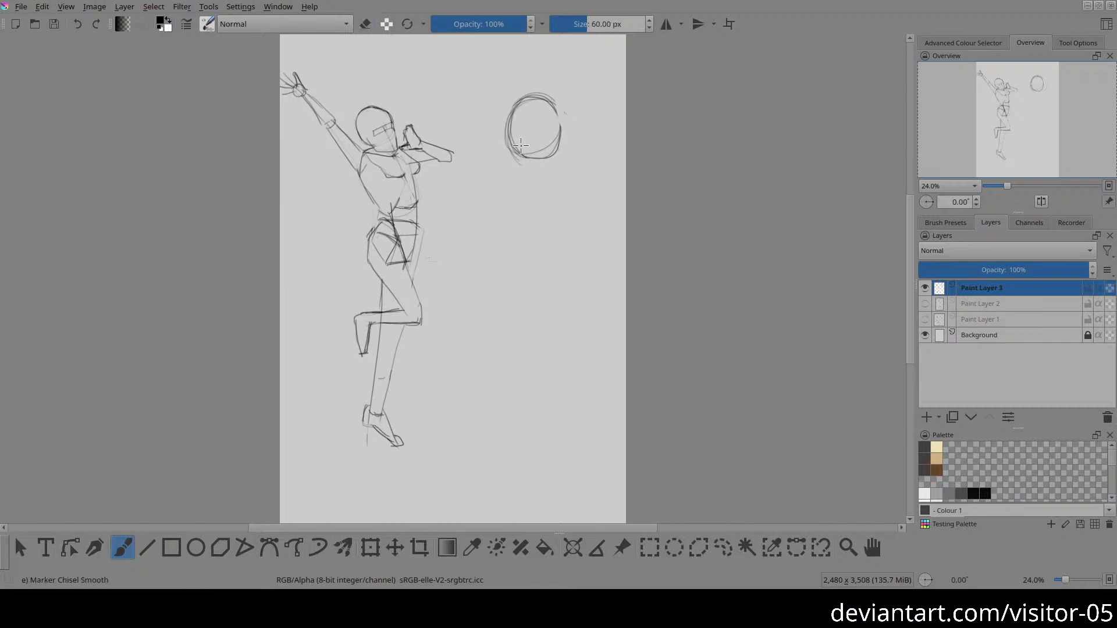
pyautogui.moveTo(543, 146)
pyautogui.mouseDown()
pyautogui.moveTo(558, 120)
pyautogui.moveTo(537, 116)
pyautogui.moveTo(508, 143)
pyautogui.moveTo(542, 146)
pyautogui.moveTo(552, 111)
pyautogui.moveTo(511, 144)
pyautogui.moveTo(553, 134)
pyautogui.moveTo(523, 121)
pyautogui.mouseUp()
pyautogui.press('e')
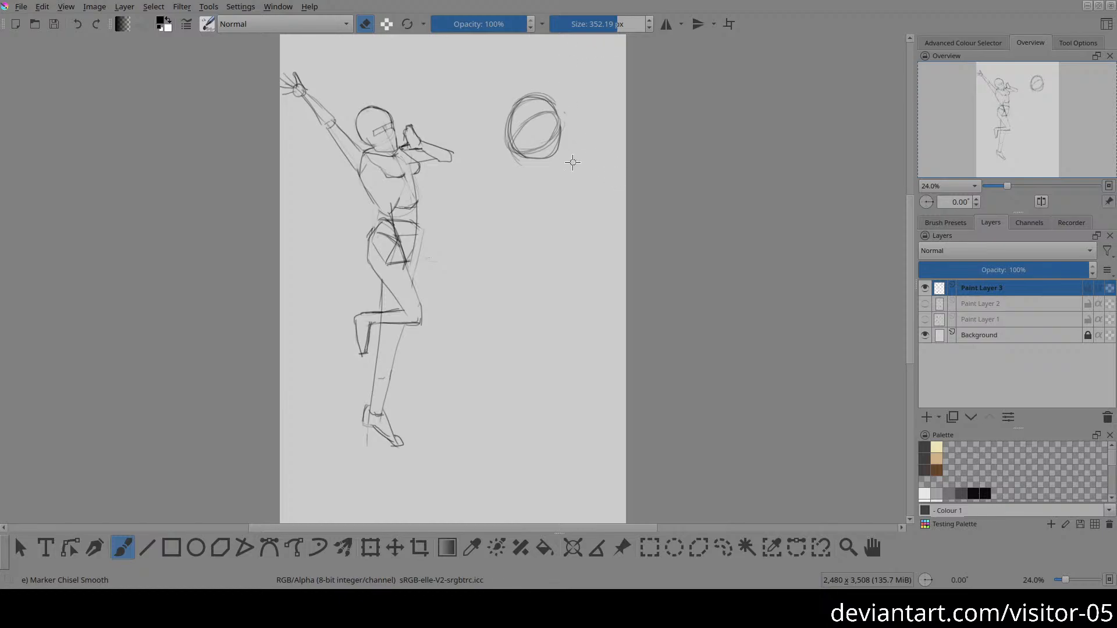
pyautogui.press('e')
# Step: Lower the brush opacity to 49%, delete the circular head sketch beside the figure, and clear the selection
pyautogui.moveTo(480, 25); pyautogui.dragTo(477, 25)
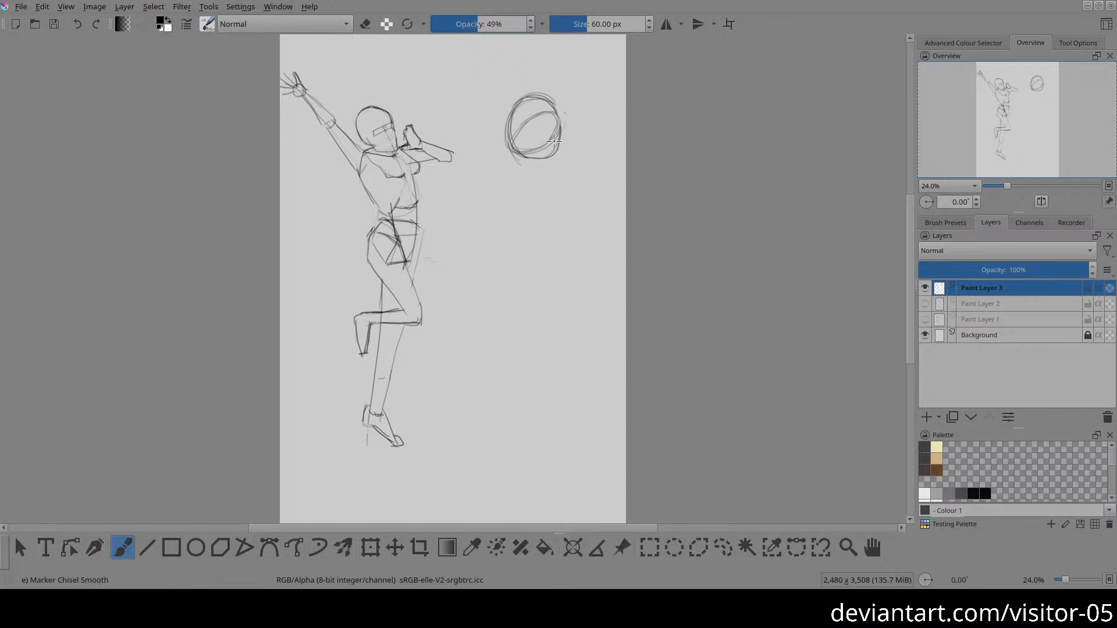
pyautogui.press('l')
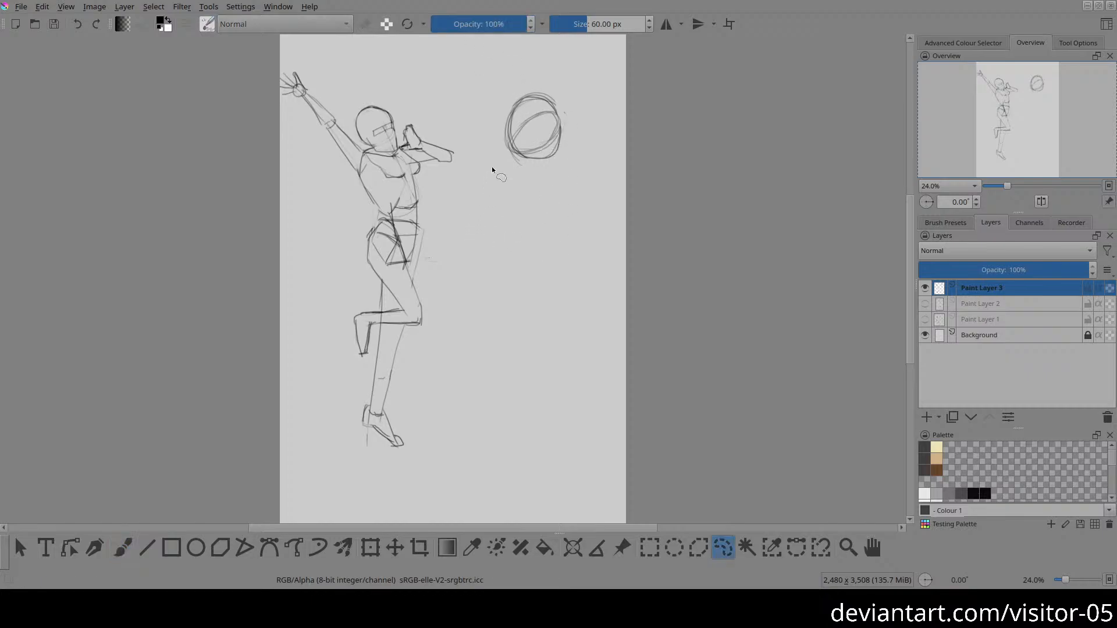
pyautogui.moveTo(527, 85)
pyautogui.mouseDown()
pyautogui.moveTo(502, 83)
pyautogui.moveTo(598, 124)
pyautogui.moveTo(527, 86)
pyautogui.mouseUp()
pyautogui.press('Delete')
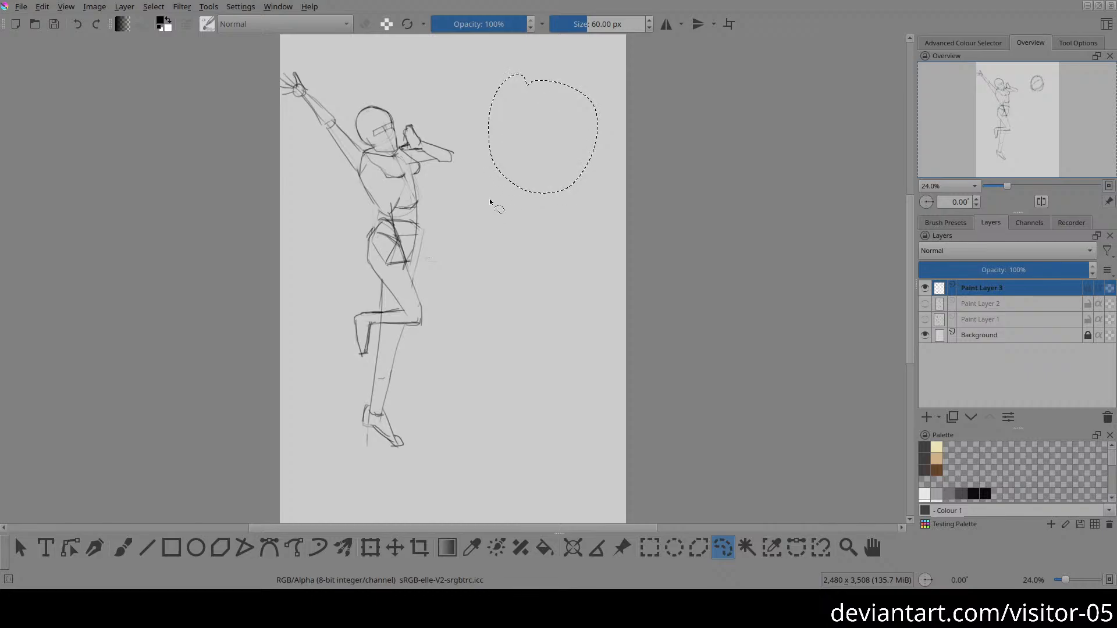
pyautogui.press('b')
pyautogui.hotkey('ctrl', 'shift', 'a')
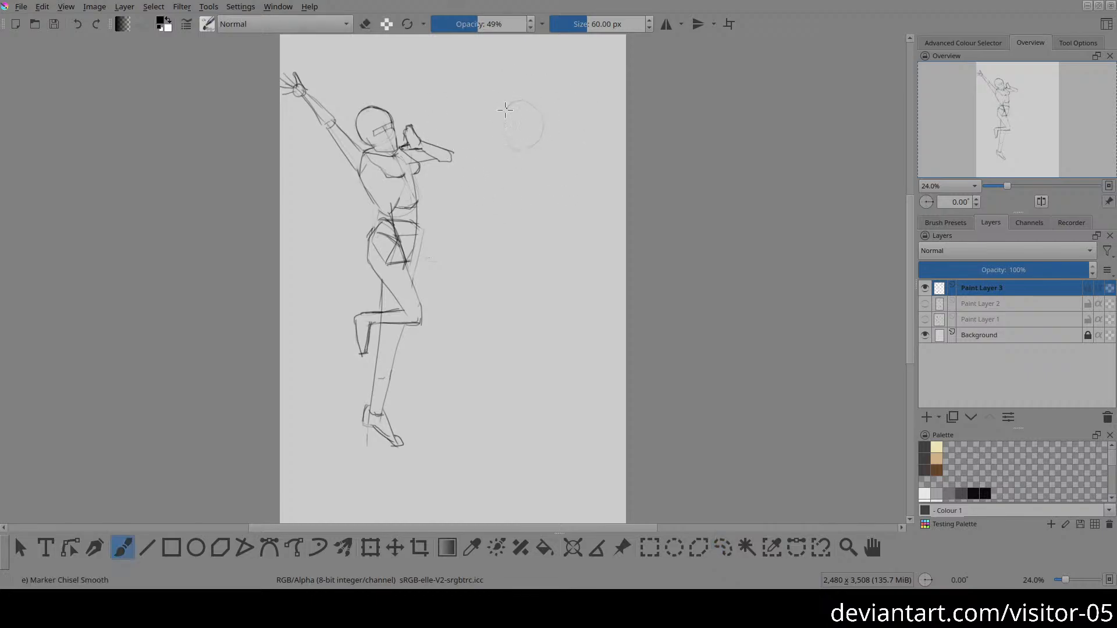
# Step: Sketch a new head right of the figure with a skull circle, a side-plane oval and a pointed jaw, undoing stray changes
pyautogui.moveTo(505, 109)
pyautogui.mouseDown()
pyautogui.moveTo(553, 140)
pyautogui.moveTo(508, 124)
pyautogui.moveTo(528, 149)
pyautogui.moveTo(548, 120)
pyautogui.moveTo(507, 136)
pyautogui.moveTo(532, 147)
pyautogui.moveTo(537, 119)
pyautogui.moveTo(560, 153)
pyautogui.moveTo(504, 146)
pyautogui.moveTo(525, 173)
pyautogui.mouseUp()
pyautogui.moveTo(532, 117)
pyautogui.mouseDown()
pyautogui.moveTo(534, 141)
pyautogui.moveTo(551, 138)
pyautogui.moveTo(542, 117)
pyautogui.moveTo(524, 134)
pyautogui.moveTo(549, 142)
pyautogui.moveTo(538, 117)
pyautogui.moveTo(533, 142)
pyautogui.moveTo(548, 119)
pyautogui.moveTo(555, 146)
pyautogui.mouseUp()
pyautogui.moveTo(543, 129); pyautogui.dragTo(549, 153)
pyautogui.moveTo(549, 154)
pyautogui.mouseDown()
pyautogui.moveTo(527, 172)
pyautogui.moveTo(511, 156)
pyautogui.moveTo(523, 168)
pyautogui.moveTo(502, 120)
pyautogui.moveTo(503, 142)
pyautogui.moveTo(507, 123)
pyautogui.moveTo(545, 120)
pyautogui.moveTo(526, 110)
pyautogui.moveTo(503, 124)
pyautogui.moveTo(559, 125)
pyautogui.moveTo(550, 110)
pyautogui.moveTo(563, 134)
pyautogui.mouseUp()
pyautogui.hotkey('ctrl', 'alt', 'shift', 'e')
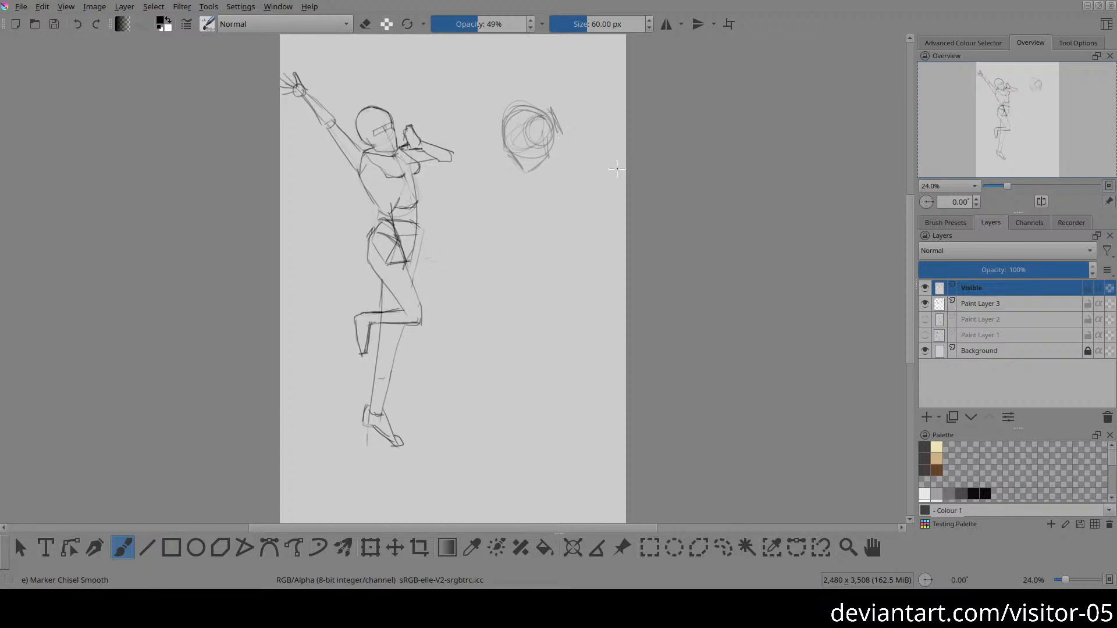
pyautogui.hotkey('ctrl', 'z')
pyautogui.hotkey('ctrl', 'z')
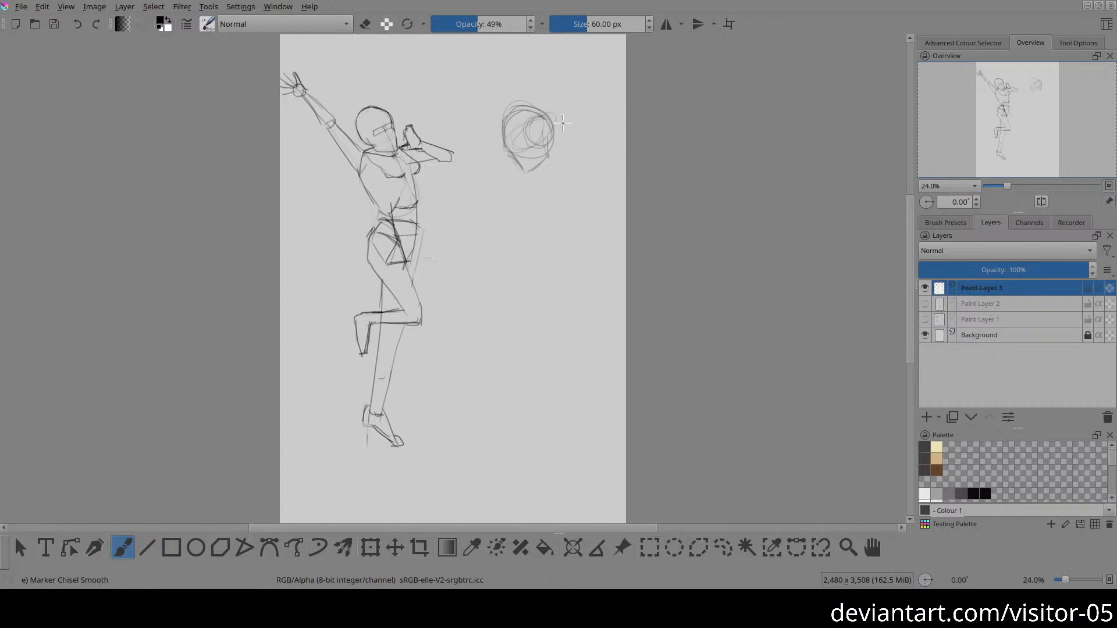
# Step: Lighten the new head's outer and side lines with a larger eraser, and draw its ear and jaw
pyautogui.press('e')
pyautogui.click(632, 24)
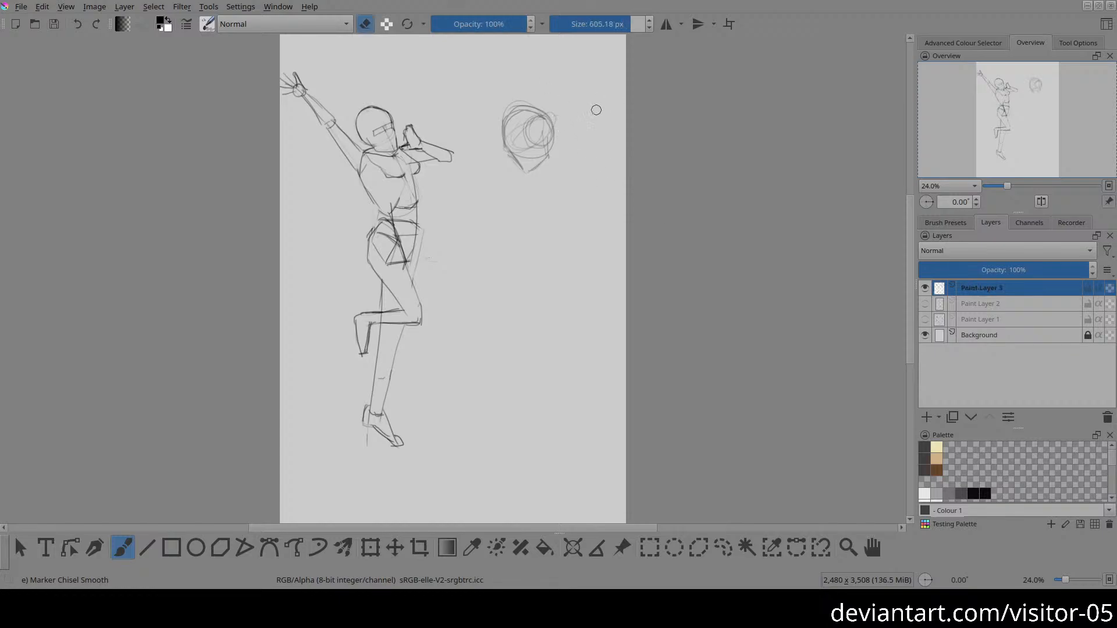
pyautogui.moveTo(567, 145)
pyautogui.mouseDown()
pyautogui.moveTo(518, 95)
pyautogui.moveTo(495, 119)
pyautogui.moveTo(522, 96)
pyautogui.moveTo(505, 108)
pyautogui.moveTo(534, 101)
pyautogui.mouseUp()
pyautogui.press('e')
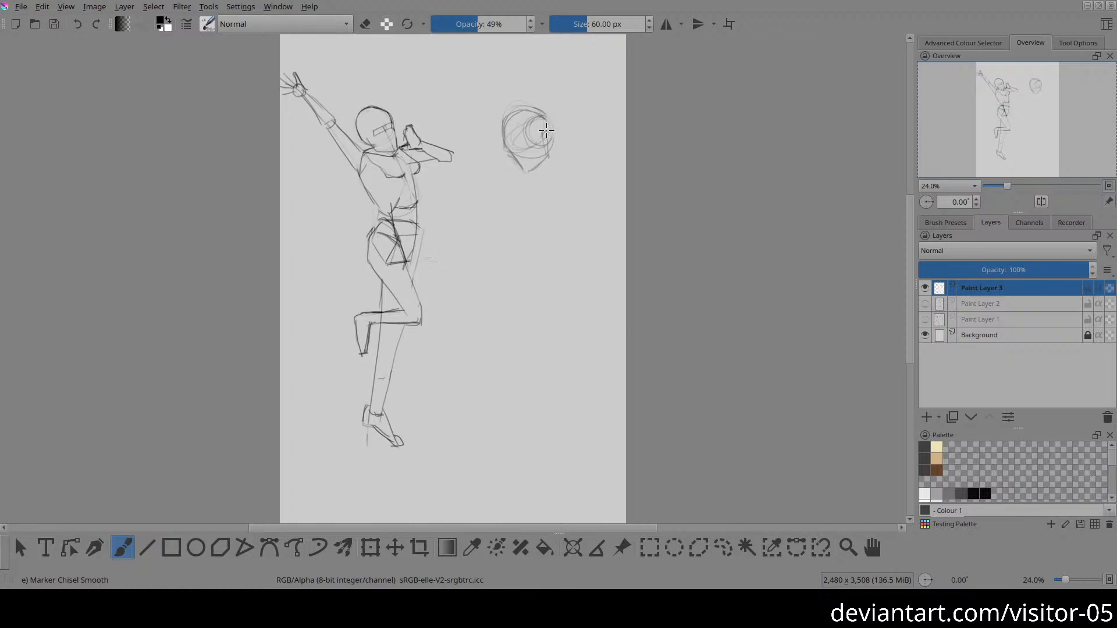
pyautogui.moveTo(546, 131)
pyautogui.mouseDown()
pyautogui.moveTo(525, 175)
pyautogui.moveTo(552, 156)
pyautogui.moveTo(535, 173)
pyautogui.moveTo(546, 161)
pyautogui.moveTo(519, 167)
pyautogui.moveTo(510, 153)
pyautogui.moveTo(523, 173)
pyautogui.moveTo(504, 134)
pyautogui.moveTo(528, 113)
pyautogui.moveTo(543, 117)
pyautogui.moveTo(512, 120)
pyautogui.moveTo(523, 157)
pyautogui.moveTo(579, 153)
pyautogui.moveTo(552, 183)
pyautogui.moveTo(521, 123)
pyautogui.moveTo(519, 137)
pyautogui.moveTo(536, 127)
pyautogui.moveTo(517, 142)
pyautogui.moveTo(521, 124)
pyautogui.moveTo(545, 144)
pyautogui.moveTo(557, 179)
pyautogui.moveTo(534, 149)
pyautogui.mouseUp()
pyautogui.press('e')
pyautogui.press('e')
# Step: Sketch the neck, an egg-shaped ribcage with a curved rib line, and a rounded pelvis below the new head
pyautogui.moveTo(549, 168); pyautogui.dragTo(537, 182)
pyautogui.moveTo(556, 170)
pyautogui.mouseDown()
pyautogui.moveTo(562, 210)
pyautogui.moveTo(540, 264)
pyautogui.mouseUp()
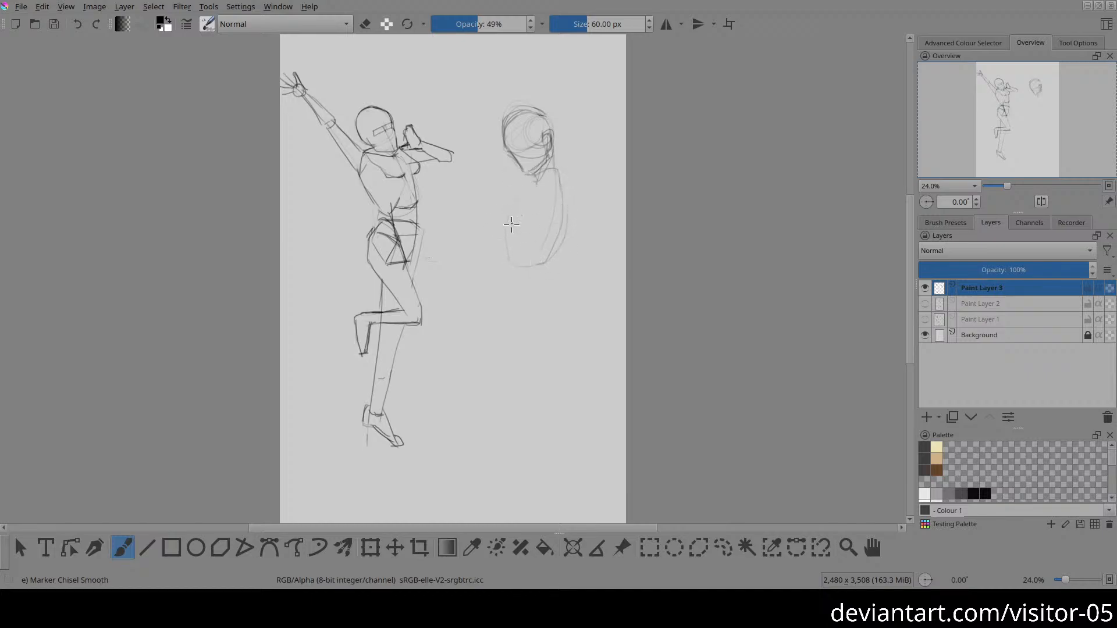
pyautogui.moveTo(511, 224)
pyautogui.mouseDown()
pyautogui.moveTo(535, 249)
pyautogui.moveTo(554, 242)
pyautogui.moveTo(511, 239)
pyautogui.moveTo(545, 245)
pyautogui.moveTo(561, 228)
pyautogui.moveTo(554, 174)
pyautogui.moveTo(526, 177)
pyautogui.moveTo(509, 202)
pyautogui.moveTo(526, 181)
pyautogui.moveTo(509, 230)
pyautogui.moveTo(529, 252)
pyautogui.moveTo(503, 241)
pyautogui.moveTo(500, 259)
pyautogui.moveTo(539, 260)
pyautogui.moveTo(570, 233)
pyautogui.mouseUp()
pyautogui.moveTo(556, 170); pyautogui.dragTo(557, 297)
pyautogui.moveTo(515, 262)
pyautogui.mouseDown()
pyautogui.moveTo(553, 278)
pyautogui.moveTo(544, 286)
pyautogui.moveTo(560, 257)
pyautogui.moveTo(516, 257)
pyautogui.moveTo(561, 252)
pyautogui.moveTo(559, 273)
pyautogui.moveTo(531, 286)
pyautogui.moveTo(510, 269)
pyautogui.moveTo(558, 254)
pyautogui.moveTo(548, 281)
pyautogui.moveTo(510, 285)
pyautogui.moveTo(525, 293)
pyautogui.moveTo(513, 265)
pyautogui.moveTo(530, 287)
pyautogui.moveTo(553, 269)
pyautogui.moveTo(537, 286)
pyautogui.moveTo(559, 256)
pyautogui.mouseUp()
pyautogui.moveTo(531, 181)
pyautogui.mouseDown()
pyautogui.moveTo(509, 227)
pyautogui.moveTo(527, 231)
pyautogui.mouseUp()
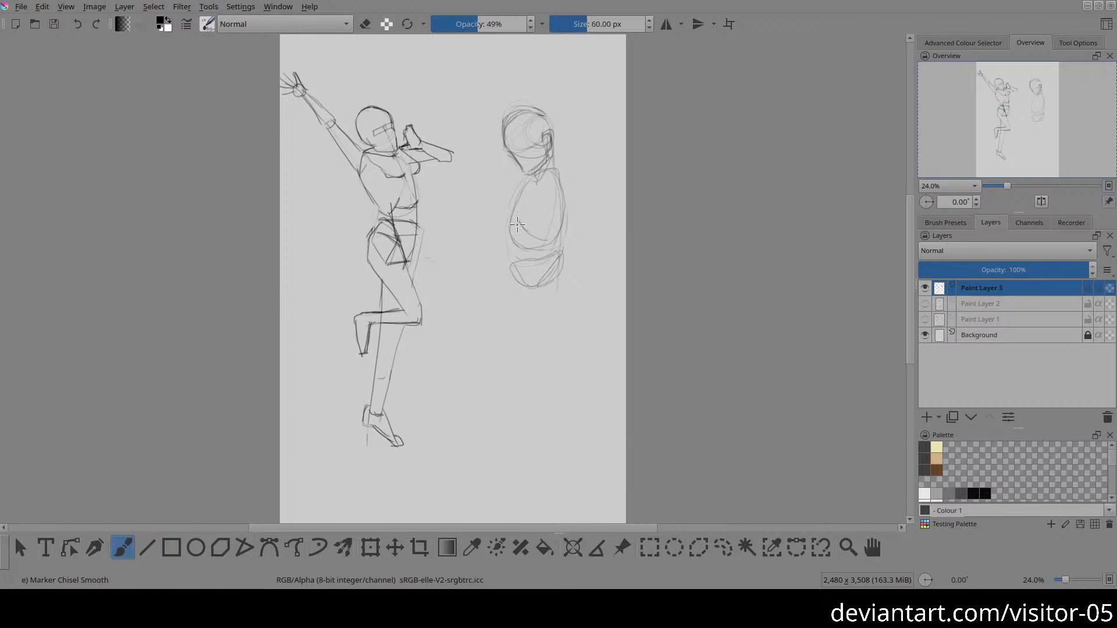
# Step: Sketch the second figure's chest contour, a rounded shoulder and the outline of the near upper arm
pyautogui.moveTo(512, 239)
pyautogui.mouseDown()
pyautogui.moveTo(535, 234)
pyautogui.moveTo(507, 231)
pyautogui.moveTo(524, 183)
pyautogui.mouseUp()
pyautogui.moveTo(541, 185)
pyautogui.mouseDown()
pyautogui.moveTo(569, 172)
pyautogui.moveTo(563, 202)
pyautogui.moveTo(567, 175)
pyautogui.moveTo(551, 174)
pyautogui.moveTo(568, 186)
pyautogui.moveTo(561, 210)
pyautogui.mouseUp()
pyautogui.moveTo(563, 198)
pyautogui.mouseDown()
pyautogui.moveTo(553, 191)
pyautogui.moveTo(567, 176)
pyautogui.moveTo(559, 190)
pyautogui.mouseUp()
pyautogui.moveTo(574, 207); pyautogui.dragTo(578, 231)
pyautogui.moveTo(548, 194); pyautogui.dragTo(562, 238)
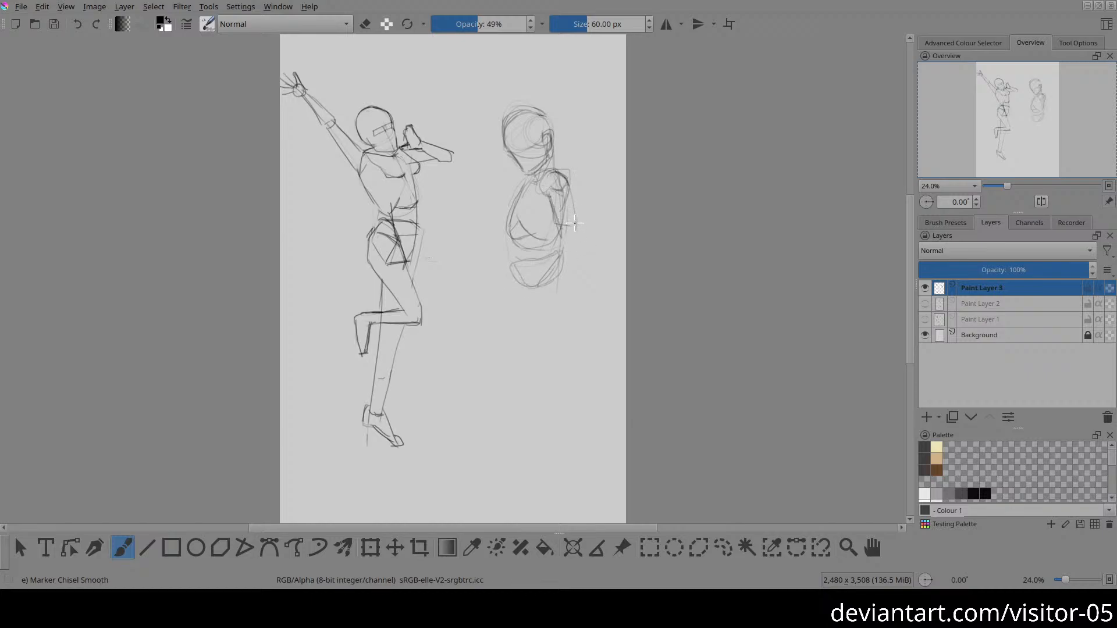
pyautogui.moveTo(564, 180); pyautogui.dragTo(577, 217)
# Step: Sketch the near forearm bent forward across the waist, and clean up the overlapping elbow lines with the eraser
pyautogui.moveTo(510, 252); pyautogui.dragTo(575, 240)
pyautogui.moveTo(563, 229); pyautogui.dragTo(524, 238)
pyautogui.press('e')
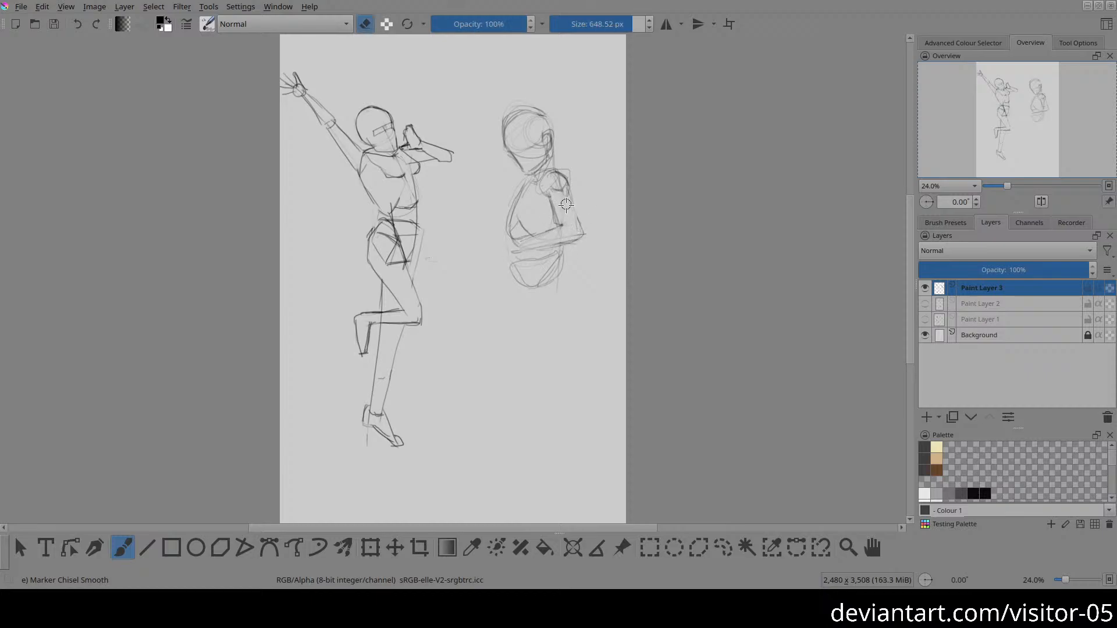
pyautogui.press('e')
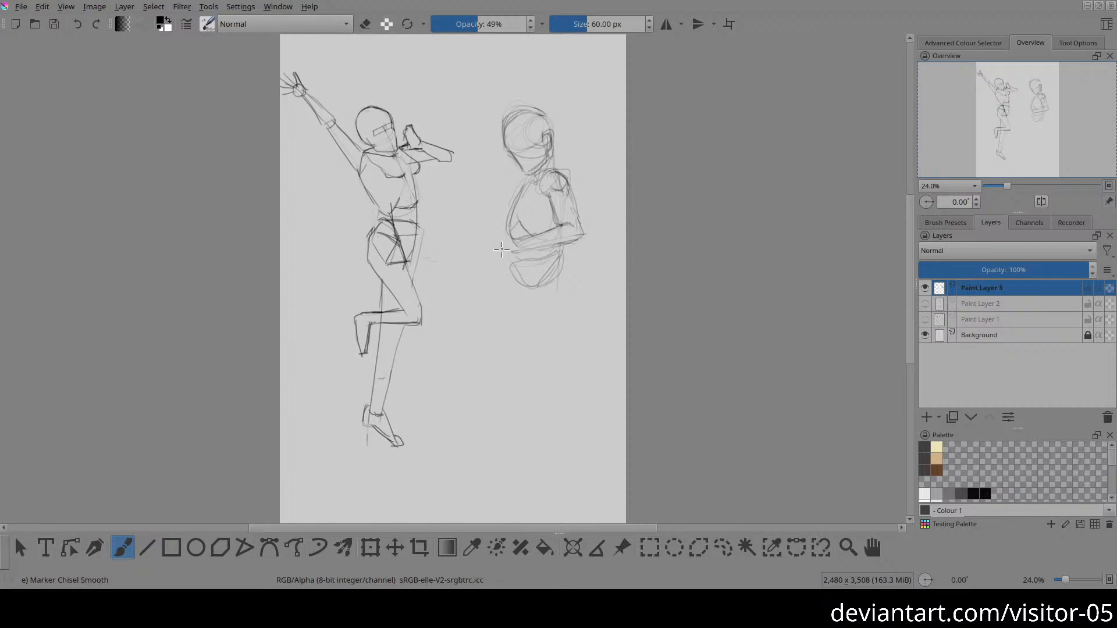
# Step: Draw the hand at the end of the forearm as a wrist, palm and spread fingers reaching forward
pyautogui.moveTo(500, 240); pyautogui.dragTo(522, 240)
pyautogui.moveTo(500, 243)
pyautogui.mouseDown()
pyautogui.moveTo(508, 255)
pyautogui.moveTo(548, 249)
pyautogui.mouseUp()
pyautogui.moveTo(485, 243)
pyautogui.mouseDown()
pyautogui.moveTo(496, 243)
pyautogui.moveTo(474, 256)
pyautogui.moveTo(512, 256)
pyautogui.mouseUp()
pyautogui.press('e')
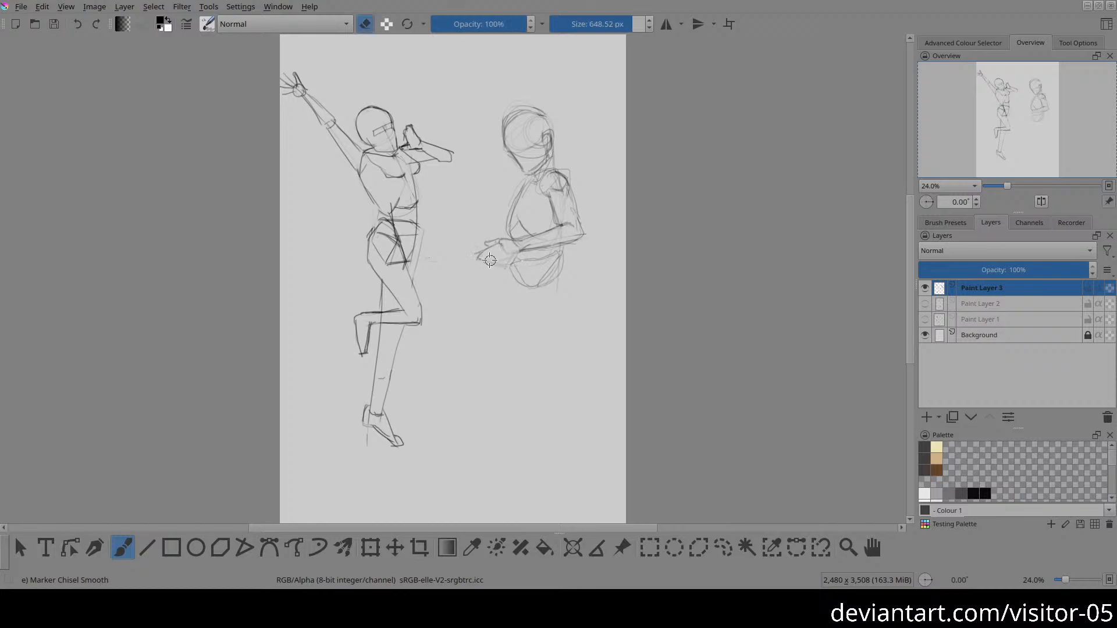
pyautogui.press('e')
pyautogui.moveTo(504, 250); pyautogui.dragTo(494, 266)
pyautogui.moveTo(514, 252); pyautogui.dragTo(504, 270)
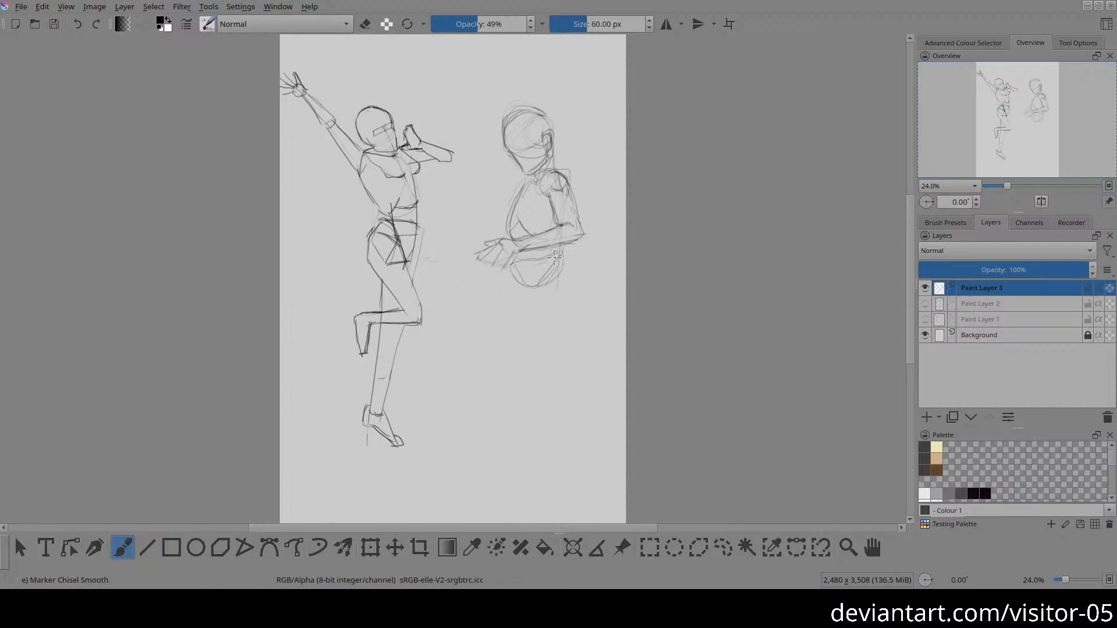
# Step: Sketch the near leg below the pelvis with a tapered thigh, boxy knee, lower leg and foot, redrawing the stray shin line
pyautogui.moveTo(538, 285)
pyautogui.mouseDown()
pyautogui.moveTo(563, 255)
pyautogui.moveTo(536, 287)
pyautogui.mouseUp()
pyautogui.moveTo(542, 359); pyautogui.dragTo(548, 360)
pyautogui.moveTo(564, 255); pyautogui.dragTo(548, 349)
pyautogui.moveTo(526, 291); pyautogui.dragTo(546, 348)
pyautogui.moveTo(563, 259)
pyautogui.mouseDown()
pyautogui.moveTo(558, 336)
pyautogui.moveTo(563, 267)
pyautogui.moveTo(542, 367)
pyautogui.moveTo(571, 419)
pyautogui.moveTo(559, 374)
pyautogui.mouseUp()
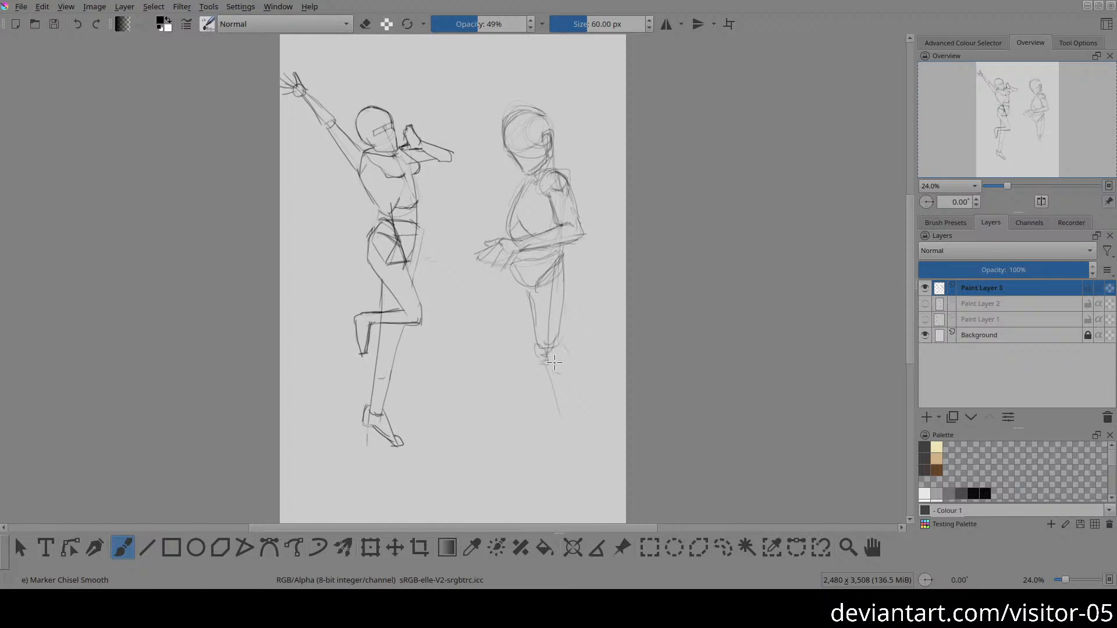
pyautogui.hotkey('ctrl', 'z')
pyautogui.moveTo(557, 338); pyautogui.dragTo(567, 359)
pyautogui.moveTo(558, 327)
pyautogui.mouseDown()
pyautogui.moveTo(549, 361)
pyautogui.moveTo(561, 357)
pyautogui.moveTo(564, 311)
pyautogui.moveTo(555, 344)
pyautogui.moveTo(580, 368)
pyautogui.moveTo(558, 341)
pyautogui.moveTo(547, 378)
pyautogui.moveTo(574, 423)
pyautogui.moveTo(580, 372)
pyautogui.moveTo(563, 344)
pyautogui.moveTo(577, 384)
pyautogui.moveTo(545, 433)
pyautogui.moveTo(554, 443)
pyautogui.moveTo(581, 443)
pyautogui.moveTo(577, 403)
pyautogui.moveTo(589, 424)
pyautogui.moveTo(566, 395)
pyautogui.moveTo(553, 398)
pyautogui.moveTo(562, 413)
pyautogui.moveTo(598, 404)
pyautogui.moveTo(571, 411)
pyautogui.moveTo(599, 399)
pyautogui.moveTo(587, 375)
pyautogui.moveTo(602, 398)
pyautogui.mouseUp()
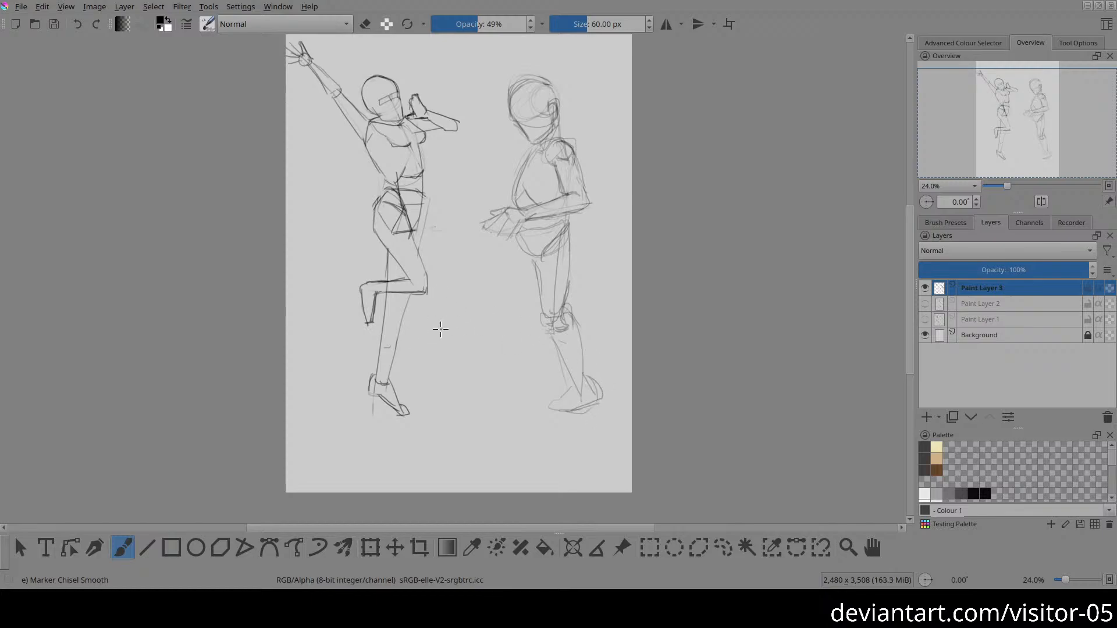
# Step: Sketch the forward leg's thigh, knee and the first shin and calf lines, angled away from the pelvis
pyautogui.moveTo(516, 245); pyautogui.dragTo(493, 285)
pyautogui.moveTo(516, 245); pyautogui.dragTo(497, 299)
pyautogui.moveTo(516, 239)
pyautogui.mouseDown()
pyautogui.moveTo(493, 315)
pyautogui.moveTo(507, 317)
pyautogui.moveTo(534, 261)
pyautogui.moveTo(503, 343)
pyautogui.moveTo(542, 253)
pyautogui.mouseUp()
pyautogui.moveTo(525, 294)
pyautogui.mouseDown()
pyautogui.moveTo(510, 324)
pyautogui.moveTo(491, 320)
pyautogui.moveTo(497, 344)
pyautogui.moveTo(481, 313)
pyautogui.moveTo(473, 328)
pyautogui.moveTo(488, 317)
pyautogui.moveTo(486, 389)
pyautogui.mouseUp()
pyautogui.moveTo(496, 327)
pyautogui.mouseDown()
pyautogui.moveTo(510, 314)
pyautogui.moveTo(514, 364)
pyautogui.mouseUp()
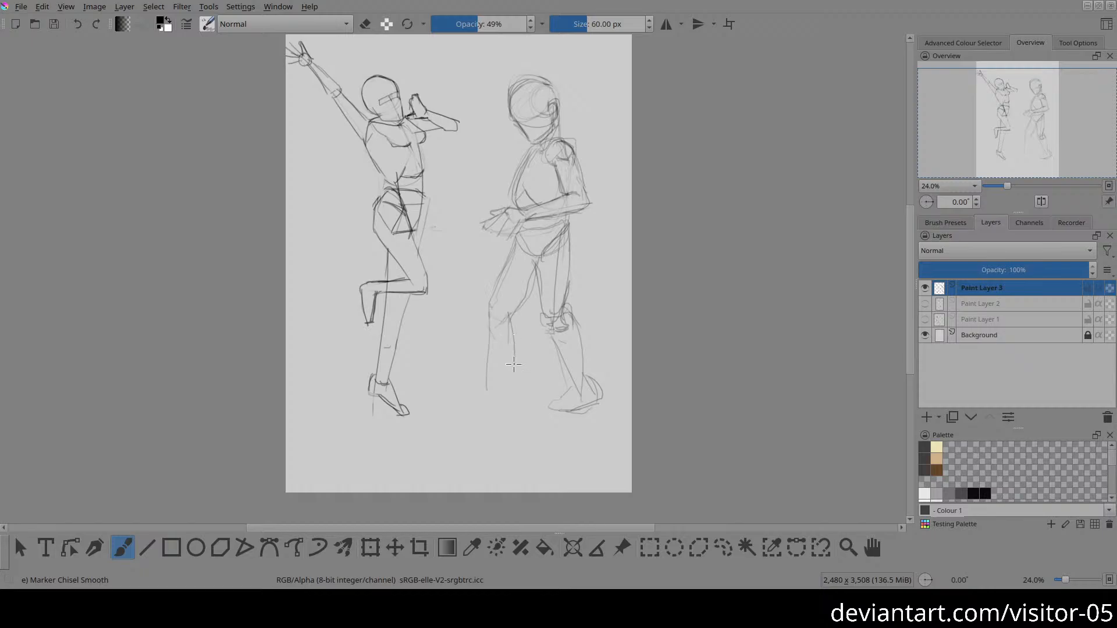
# Step: Complete the forward leg with a tapering calf, ankle and flat, elongated foot
pyautogui.moveTo(511, 318); pyautogui.dragTo(496, 386)
pyautogui.moveTo(512, 323); pyautogui.dragTo(498, 390)
pyautogui.moveTo(488, 386); pyautogui.dragTo(454, 403)
pyautogui.moveTo(473, 406)
pyautogui.mouseDown()
pyautogui.moveTo(507, 409)
pyautogui.moveTo(445, 415)
pyautogui.moveTo(501, 391)
pyautogui.moveTo(503, 407)
pyautogui.mouseUp()
# Step: Hide Paint Layer 3 and add a new paint layer above it
pyautogui.press('2')
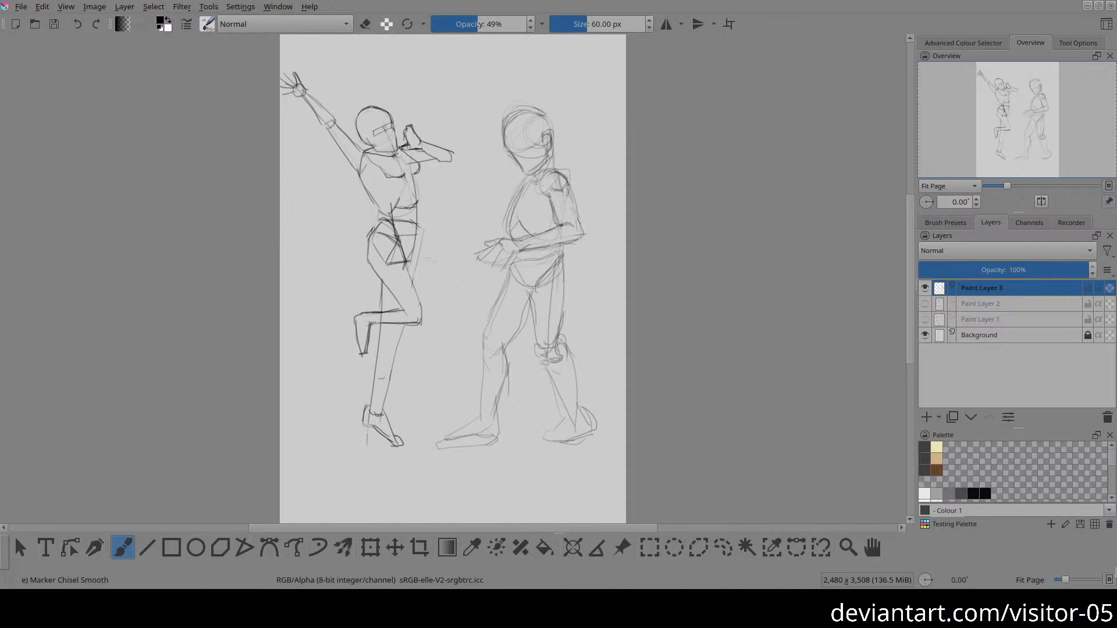
pyautogui.click(925, 288)
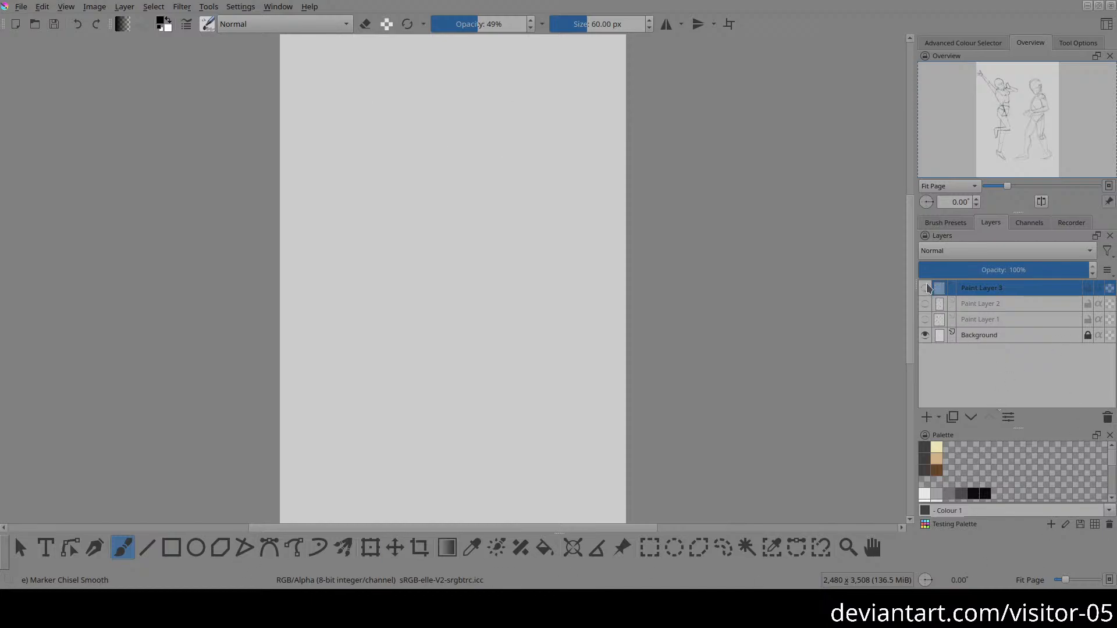
pyautogui.click(926, 417)
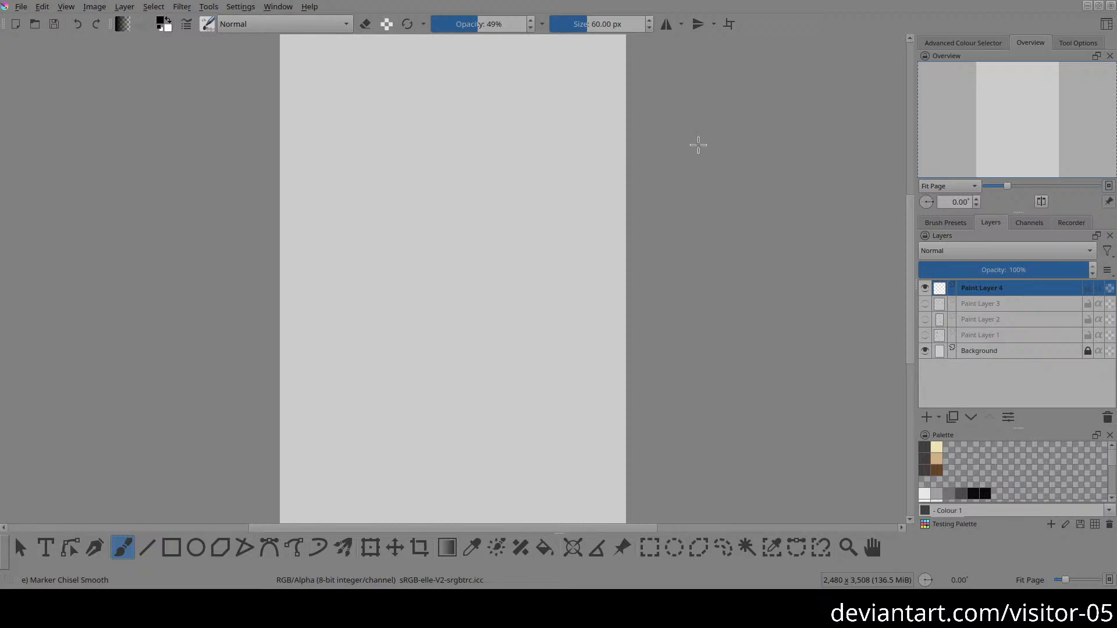
# Step: Draw a large head on the empty layer as a skull oval with an inner contour curve and a smaller side-plane oval
pyautogui.moveTo(439, 233); pyautogui.dragTo(386, 123)
pyautogui.moveTo(383, 124)
pyautogui.mouseDown()
pyautogui.moveTo(392, 287)
pyautogui.moveTo(412, 314)
pyautogui.moveTo(363, 284)
pyautogui.mouseUp()
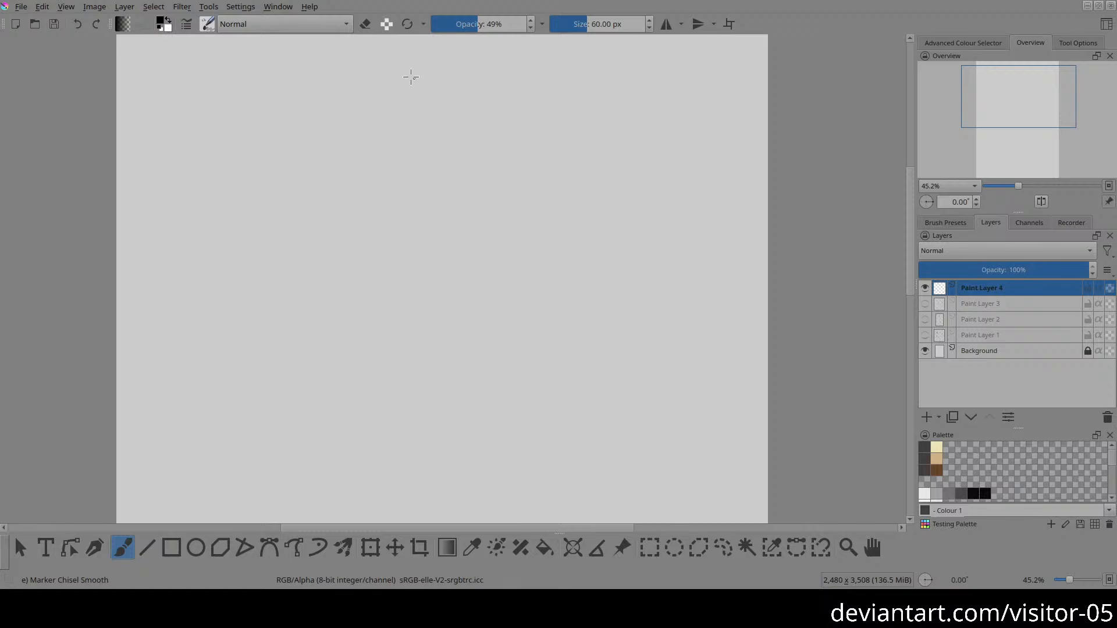
pyautogui.moveTo(317, 174)
pyautogui.mouseDown()
pyautogui.moveTo(478, 314)
pyautogui.moveTo(358, 82)
pyautogui.moveTo(428, 352)
pyautogui.moveTo(459, 119)
pyautogui.mouseUp()
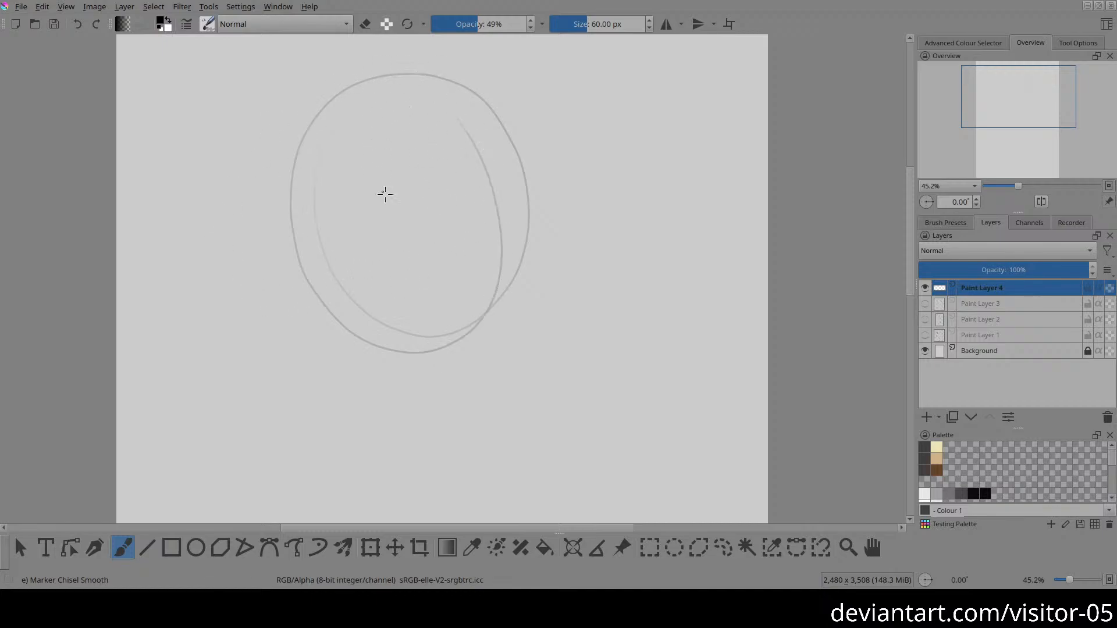
pyautogui.moveTo(458, 281)
pyautogui.mouseDown()
pyautogui.moveTo(508, 150)
pyautogui.moveTo(439, 134)
pyautogui.moveTo(394, 191)
pyautogui.moveTo(417, 285)
pyautogui.moveTo(503, 278)
pyautogui.moveTo(510, 165)
pyautogui.moveTo(422, 139)
pyautogui.moveTo(393, 236)
pyautogui.moveTo(483, 313)
pyautogui.moveTo(448, 294)
pyautogui.mouseUp()
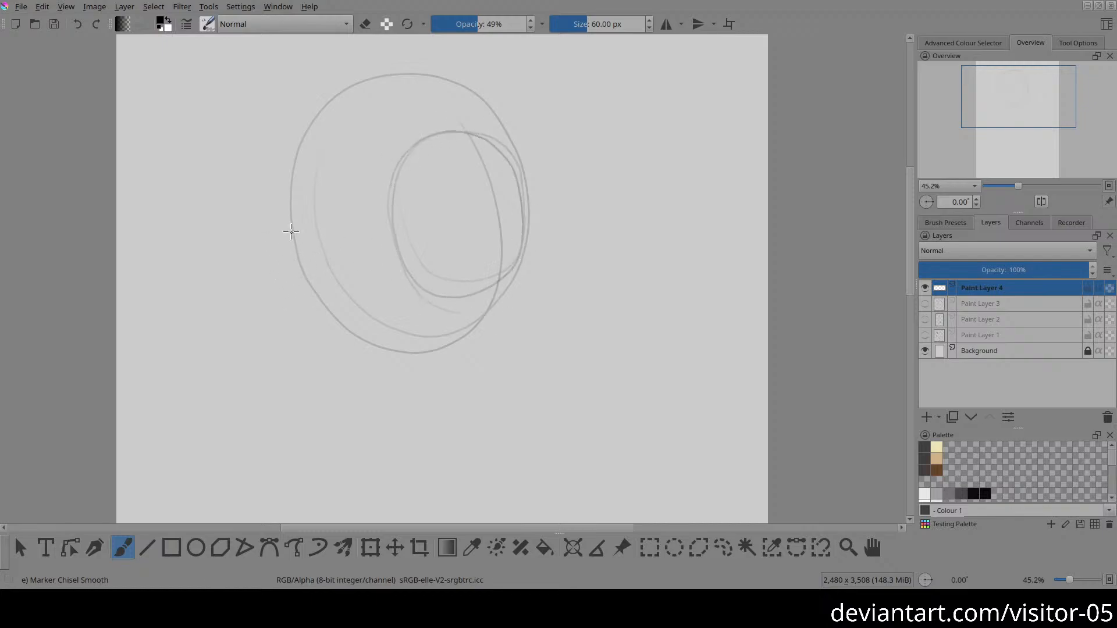
# Step: Add parallel curved guidelines for the brow, the eye level and the base of the nose, wrapping around the skull
pyautogui.moveTo(305, 254); pyautogui.dragTo(391, 222)
pyautogui.moveTo(276, 183)
pyautogui.mouseDown()
pyautogui.moveTo(356, 150)
pyautogui.moveTo(488, 131)
pyautogui.mouseUp()
pyautogui.moveTo(439, 133); pyautogui.dragTo(483, 138)
pyautogui.moveTo(346, 330); pyautogui.dragTo(506, 269)
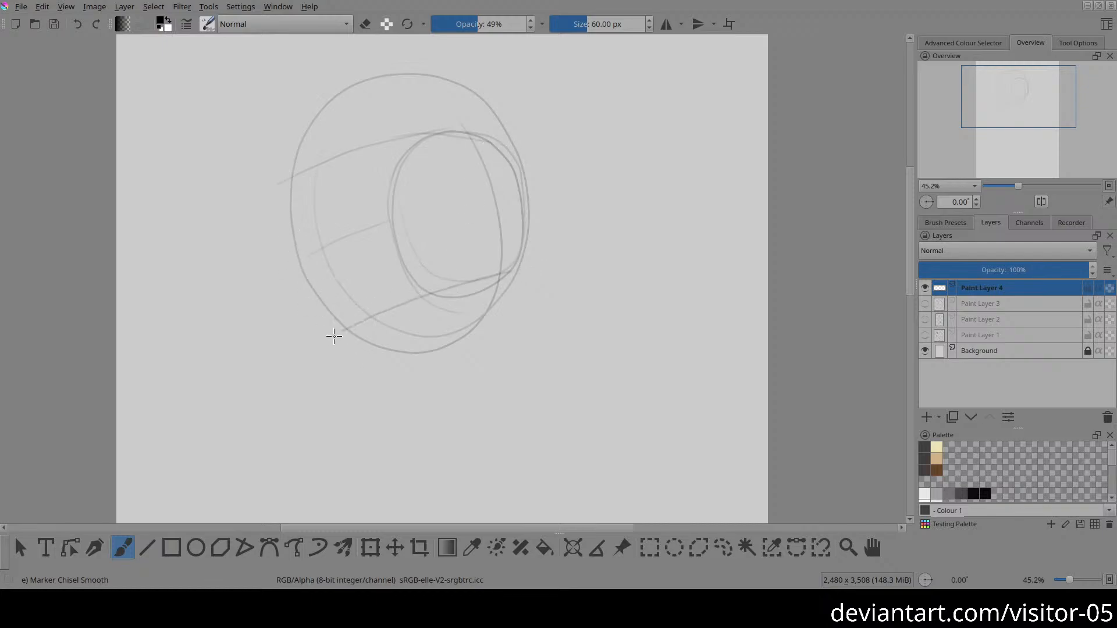
# Step: Darken the front contour of the face from the brow to the eye line, and mark the cheek edge below it
pyautogui.moveTo(306, 265); pyautogui.dragTo(299, 256)
pyautogui.moveTo(290, 198); pyautogui.dragTo(301, 257)
pyautogui.moveTo(398, 217); pyautogui.dragTo(384, 189)
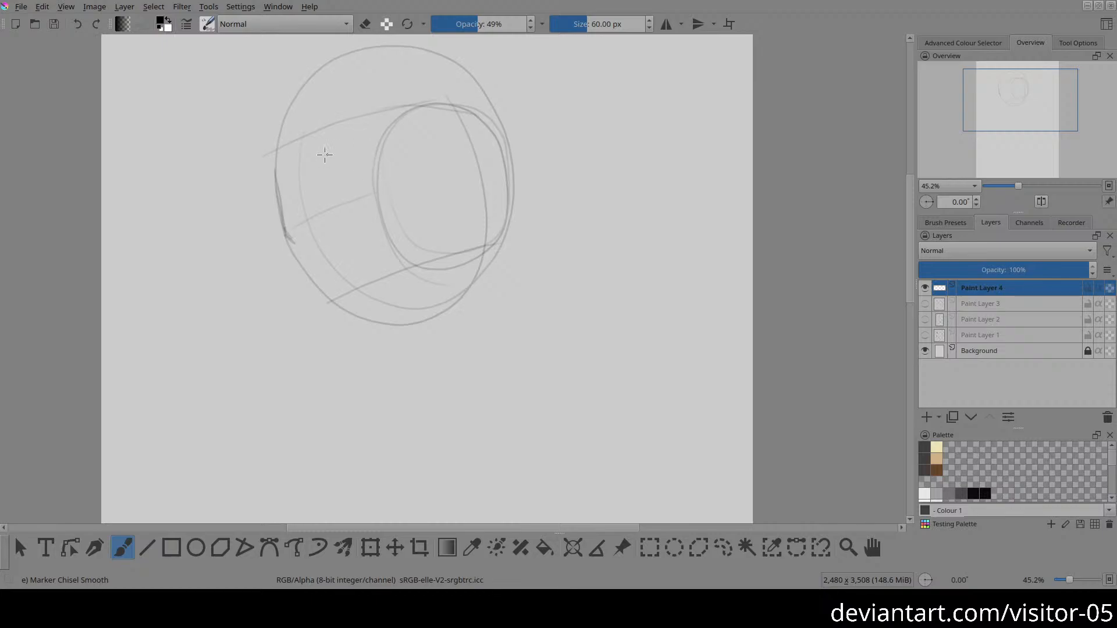
pyautogui.moveTo(275, 157); pyautogui.dragTo(294, 223)
pyautogui.moveTo(349, 299); pyautogui.dragTo(280, 264)
pyautogui.moveTo(225, 229); pyautogui.dragTo(260, 273)
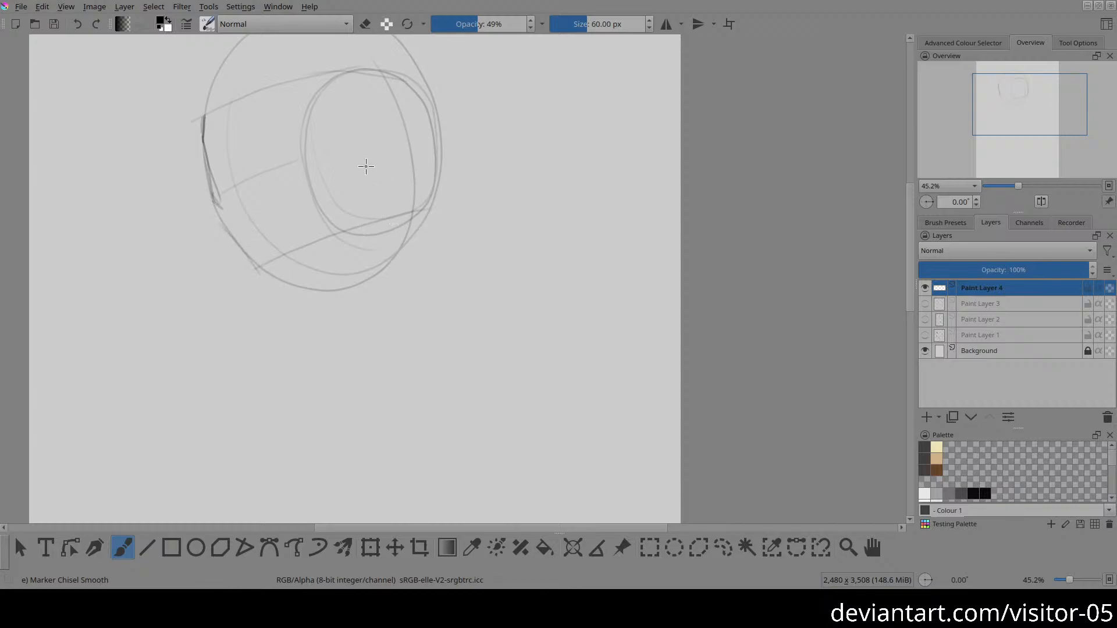
# Step: Draw the jaw's rear edge down from the middle of the side-plane oval, and the lower jawline angling forward toward the chin
pyautogui.moveTo(367, 160); pyautogui.dragTo(375, 276)
pyautogui.moveTo(372, 228); pyautogui.dragTo(370, 270)
pyautogui.moveTo(324, 278); pyautogui.dragTo(296, 290)
pyautogui.moveTo(370, 252)
pyautogui.mouseDown()
pyautogui.moveTo(300, 290)
pyautogui.moveTo(373, 251)
pyautogui.moveTo(359, 271)
pyautogui.moveTo(340, 280)
pyautogui.moveTo(375, 237)
pyautogui.mouseUp()
pyautogui.press('e')
pyautogui.press('e')
pyautogui.moveTo(367, 163)
pyautogui.mouseDown()
pyautogui.moveTo(370, 243)
pyautogui.moveTo(294, 289)
pyautogui.mouseUp()
# Step: Draw the front of the jaw down to a pointed chin, and lighten the overshooting line with the eraser
pyautogui.moveTo(236, 247); pyautogui.dragTo(278, 305)
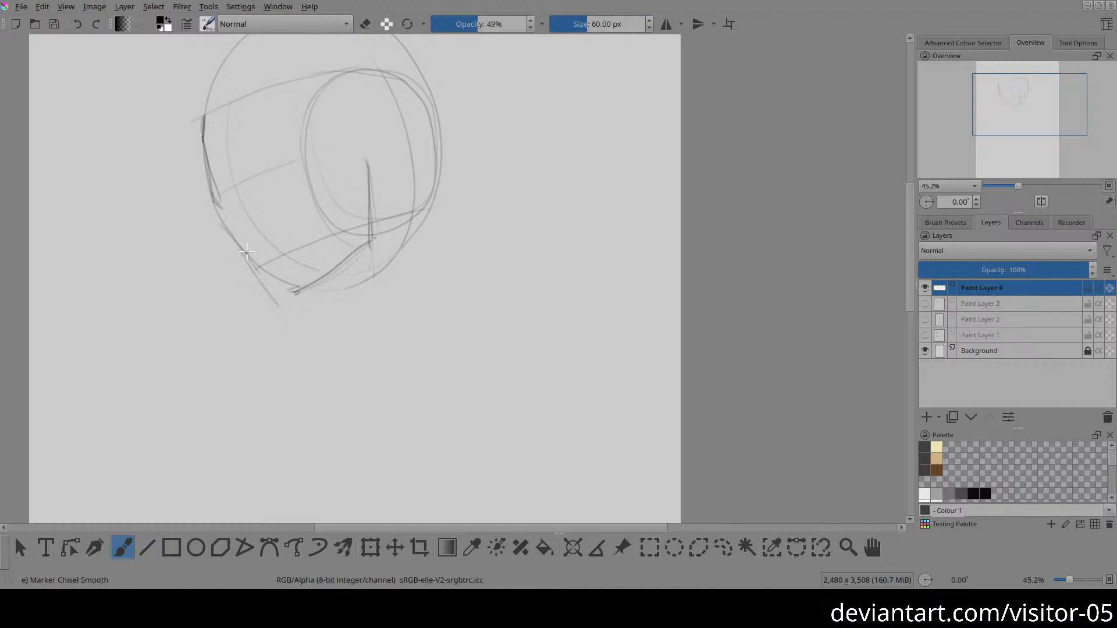
pyautogui.moveTo(219, 222)
pyautogui.mouseDown()
pyautogui.moveTo(290, 294)
pyautogui.moveTo(301, 325)
pyautogui.moveTo(318, 292)
pyautogui.mouseUp()
pyautogui.press('e')
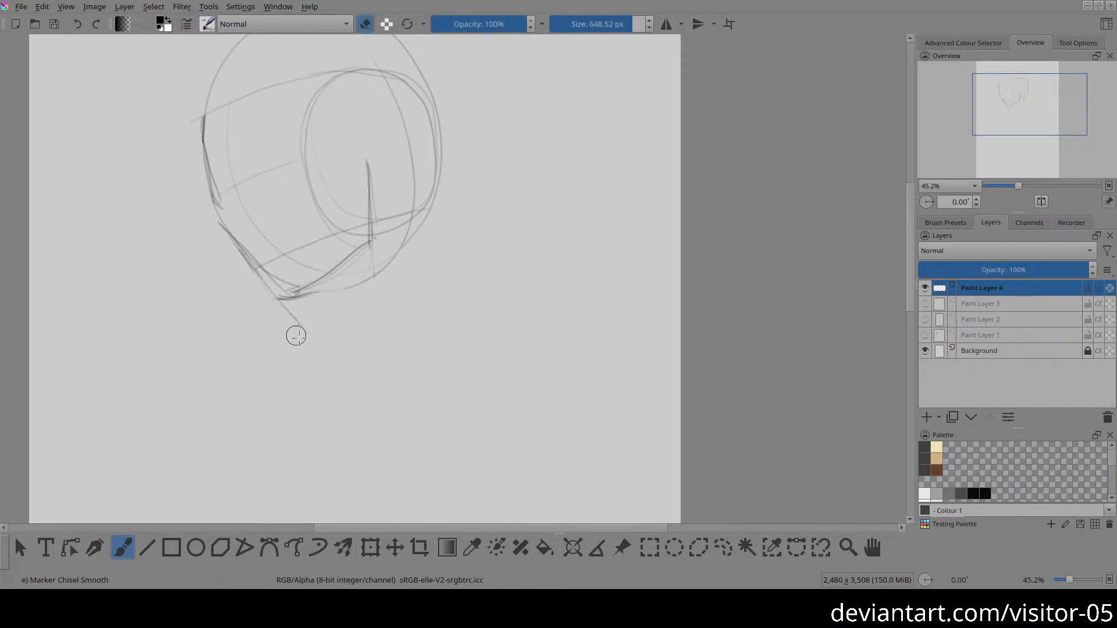
pyautogui.moveTo(264, 330); pyautogui.dragTo(340, 330)
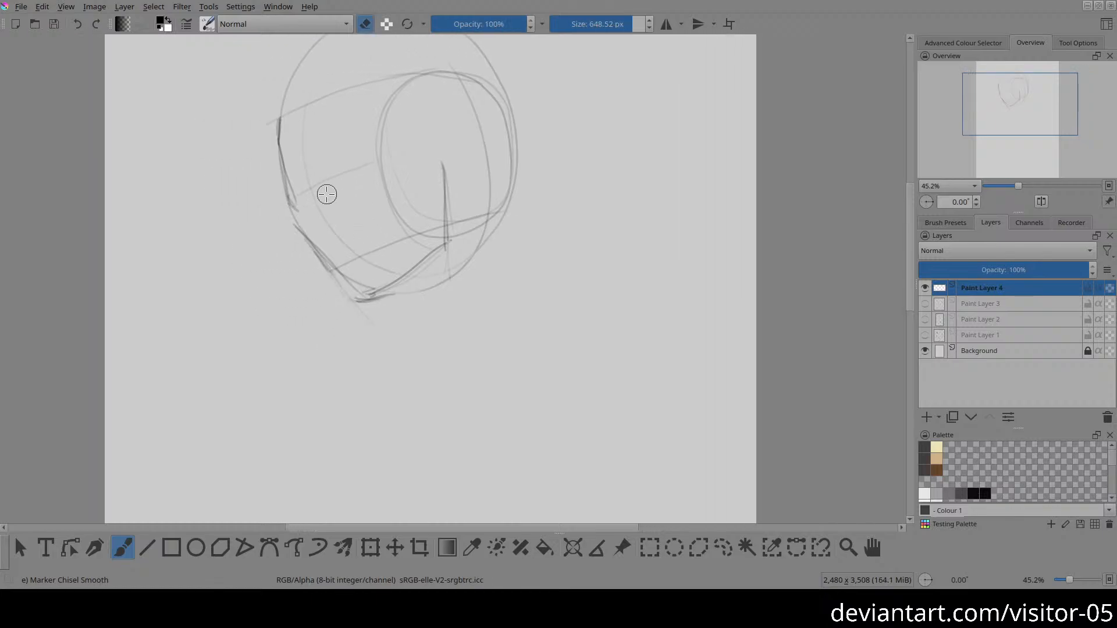
pyautogui.moveTo(319, 167); pyautogui.dragTo(346, 155)
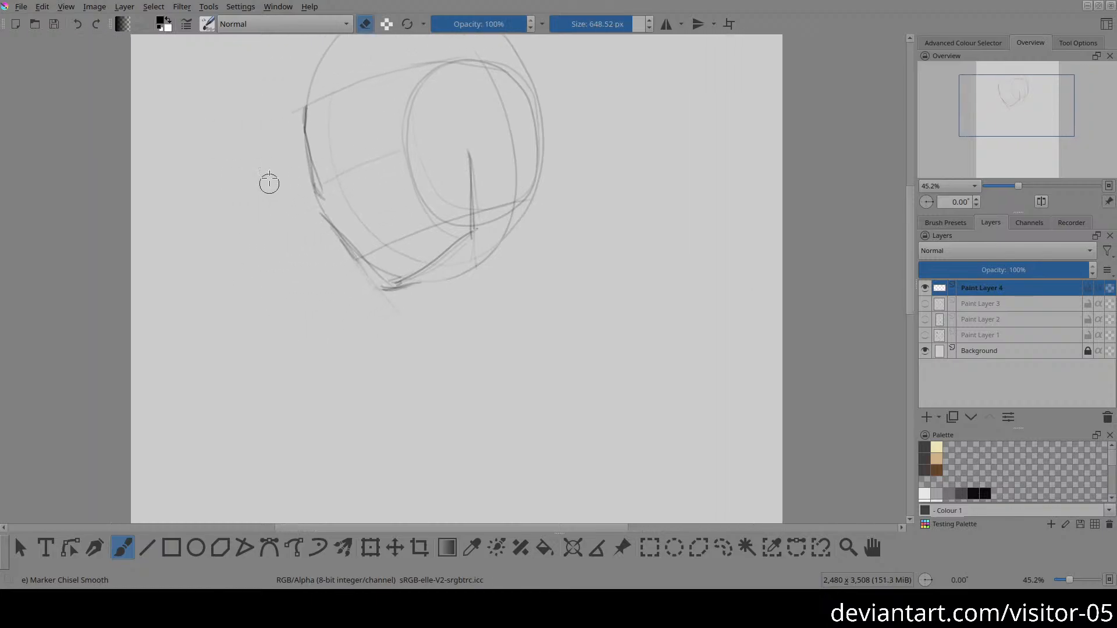
# Step: Draw the angled cheekbone contour linking the eye socket to the front of the jaw, and switch to the eraser
pyautogui.press('e')
pyautogui.moveTo(321, 181); pyautogui.dragTo(333, 230)
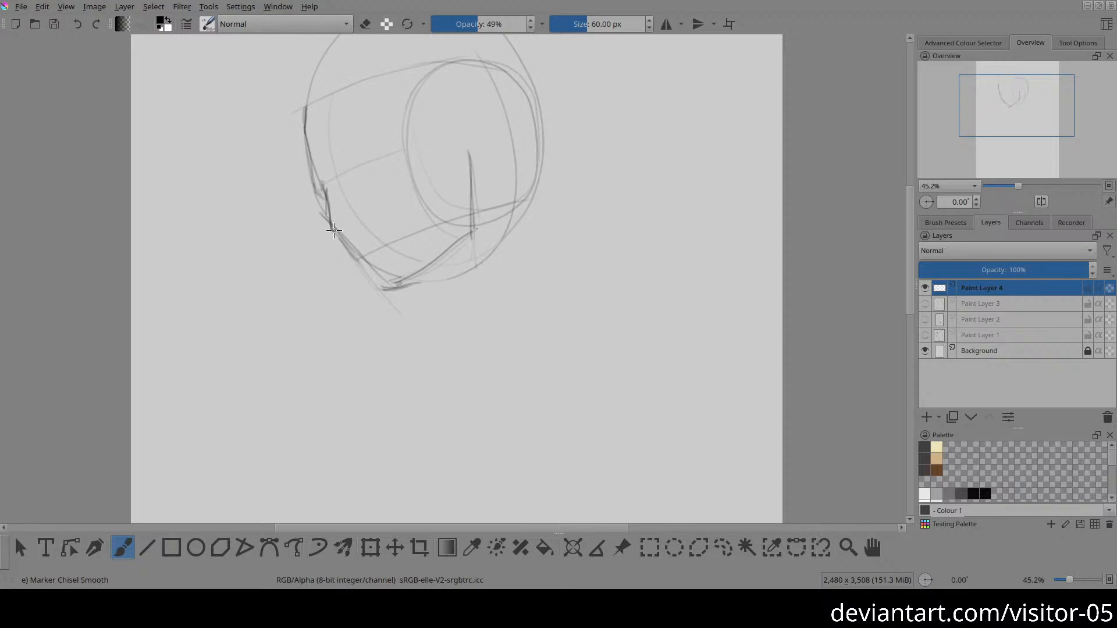
pyautogui.moveTo(330, 213); pyautogui.dragTo(332, 237)
pyautogui.press('e')
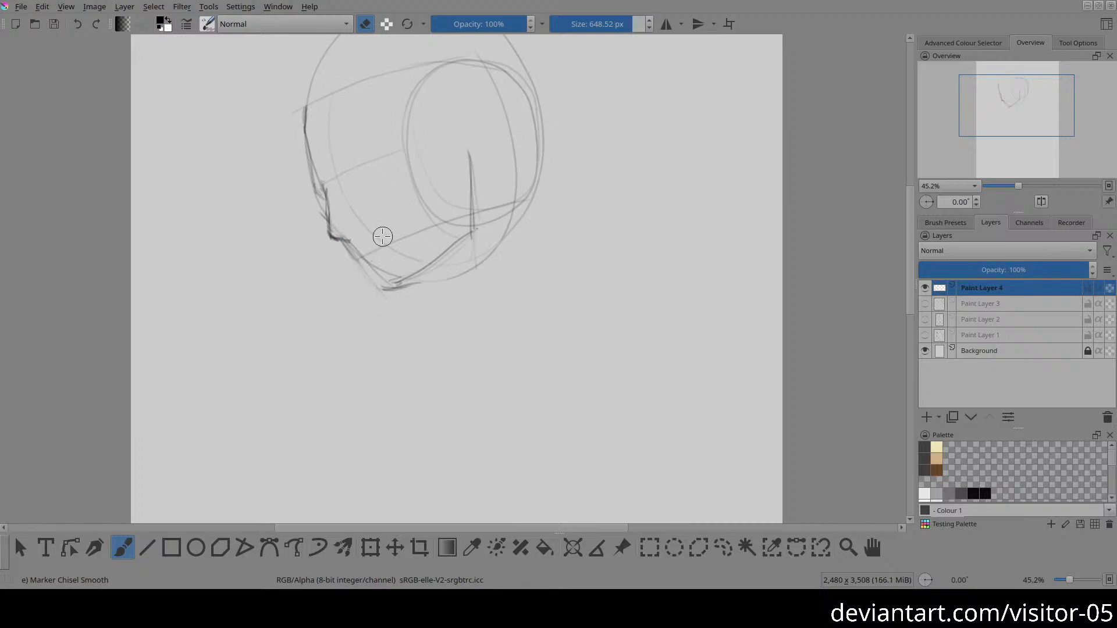
# Step: Draw the curved nostril wing behind the tip of the nose
pyautogui.press('e')
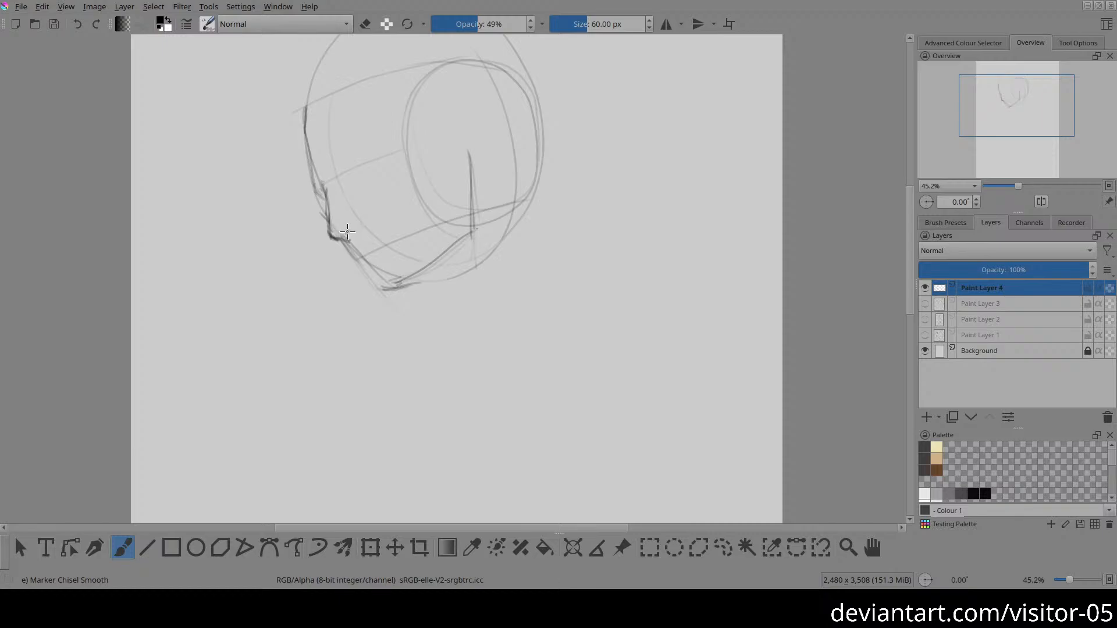
pyautogui.moveTo(364, 225); pyautogui.dragTo(358, 232)
pyautogui.moveTo(363, 219)
pyautogui.mouseDown()
pyautogui.moveTo(373, 220)
pyautogui.moveTo(366, 230)
pyautogui.moveTo(365, 216)
pyautogui.mouseUp()
pyautogui.press('e')
pyautogui.press('e')
# Step: Darken the front contour from the forehead down to the brow, and mark the eye socket corner below it
pyautogui.moveTo(304, 127); pyautogui.dragTo(314, 185)
pyautogui.moveTo(305, 138); pyautogui.dragTo(315, 188)
pyautogui.moveTo(317, 191); pyautogui.dragTo(327, 199)
# Step: Lasso the chin and lower jawline, move them slightly down to lengthen the jaw, deselect, and return to the brush
pyautogui.press('ctrl')
pyautogui.press('l')
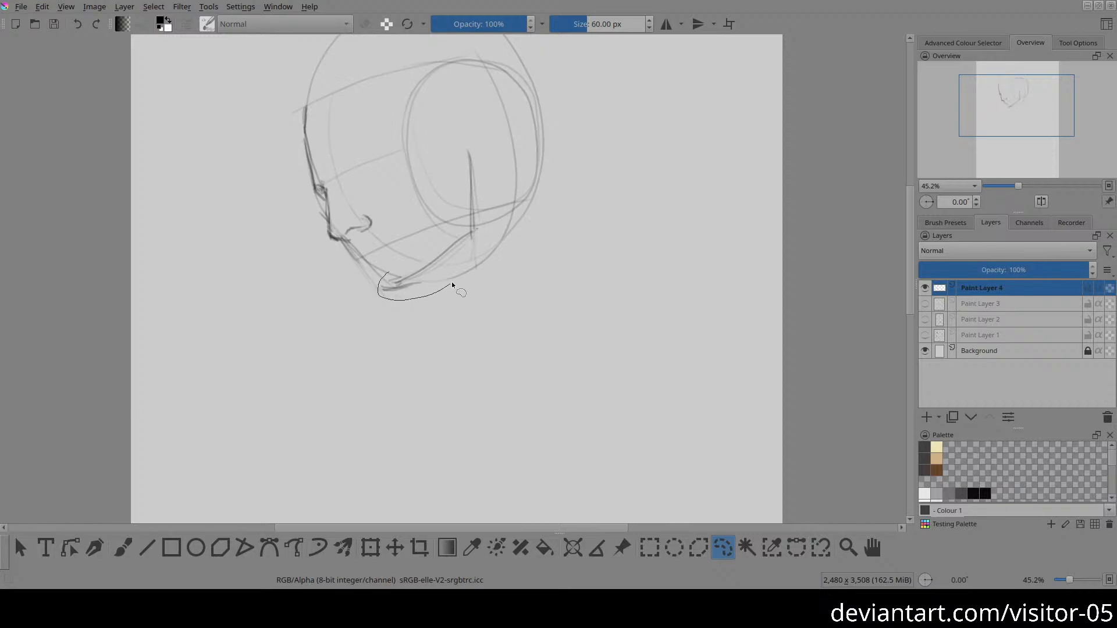
pyautogui.moveTo(448, 228)
pyautogui.mouseDown()
pyautogui.moveTo(408, 259)
pyautogui.moveTo(461, 298)
pyautogui.mouseUp()
pyautogui.press('t')
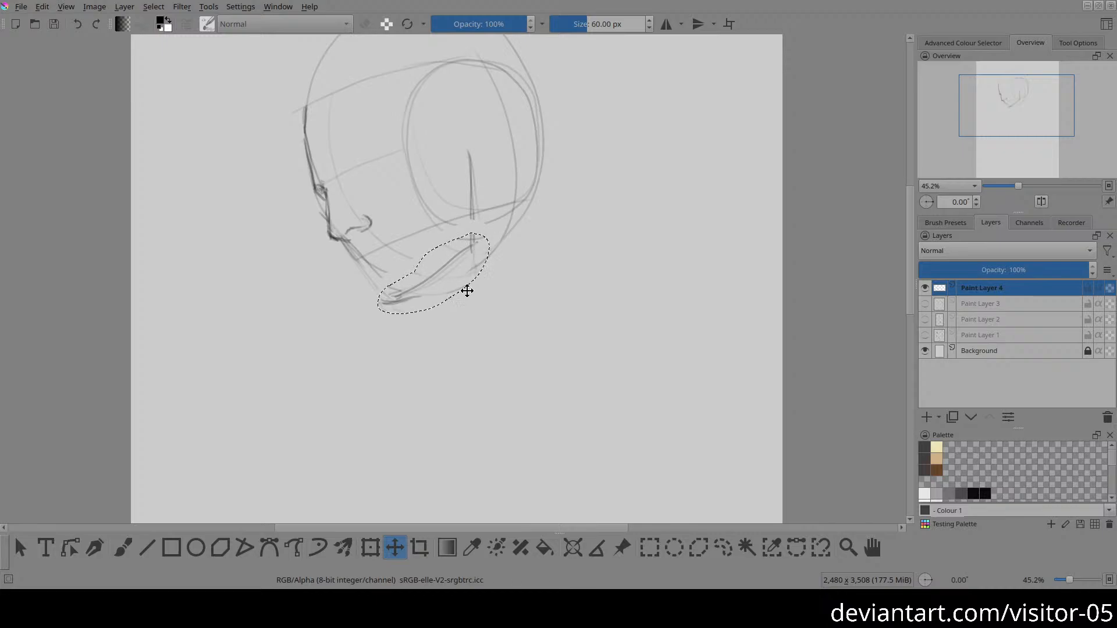
pyautogui.hotkey('ctrl', 'shift', 'a')
pyautogui.press('b')
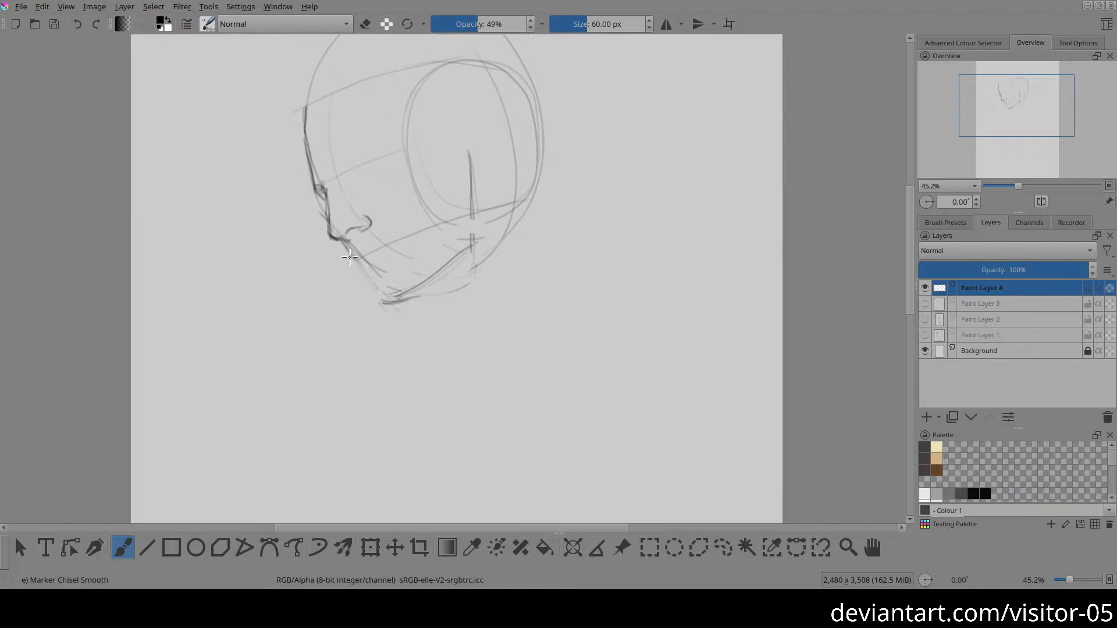
# Step: Draw the profile of the lips and chin, and reconnect the lowered jawline with the jaw's rear edge
pyautogui.moveTo(348, 248); pyautogui.dragTo(351, 260)
pyautogui.moveTo(363, 279)
pyautogui.mouseDown()
pyautogui.moveTo(388, 301)
pyautogui.moveTo(375, 289)
pyautogui.moveTo(410, 284)
pyautogui.moveTo(379, 295)
pyautogui.moveTo(406, 297)
pyautogui.mouseUp()
pyautogui.moveTo(470, 174); pyautogui.dragTo(472, 249)
pyautogui.moveTo(410, 290)
pyautogui.mouseDown()
pyautogui.moveTo(478, 241)
pyautogui.moveTo(442, 279)
pyautogui.moveTo(474, 247)
pyautogui.moveTo(412, 278)
pyautogui.moveTo(450, 250)
pyautogui.mouseUp()
pyautogui.press('e')
# Step: Draw the ear as a rounded loop behind the top of the jaw's rear edge, and lighten the skull curve behind it
pyautogui.press('e')
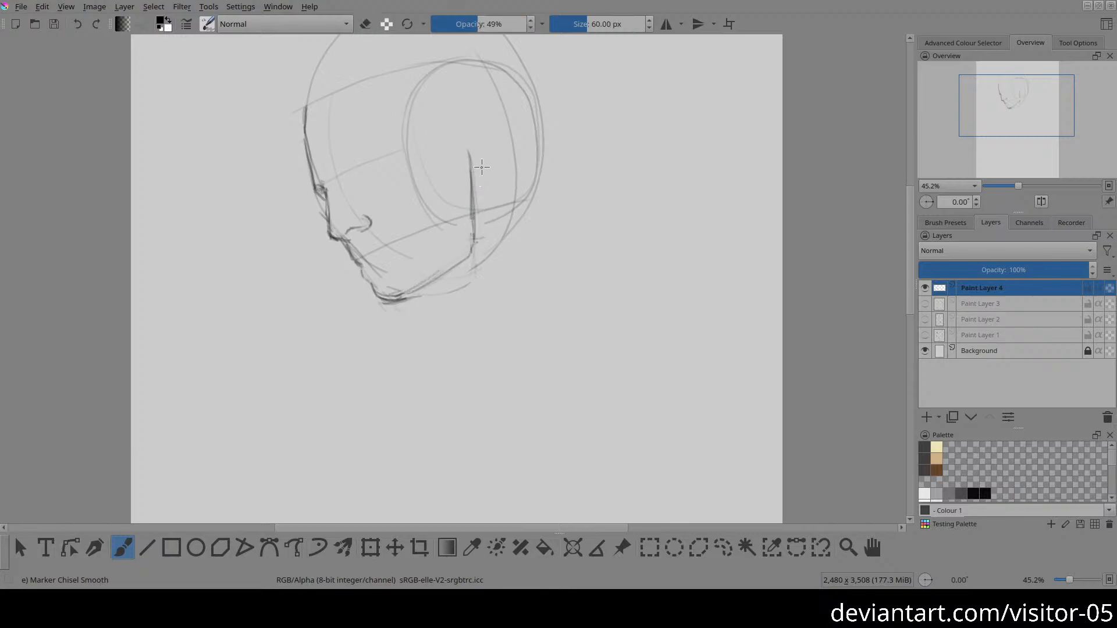
pyautogui.moveTo(471, 154)
pyautogui.mouseDown()
pyautogui.moveTo(470, 140)
pyautogui.moveTo(486, 141)
pyautogui.mouseUp()
pyautogui.moveTo(475, 195); pyautogui.dragTo(494, 157)
pyautogui.press('e')
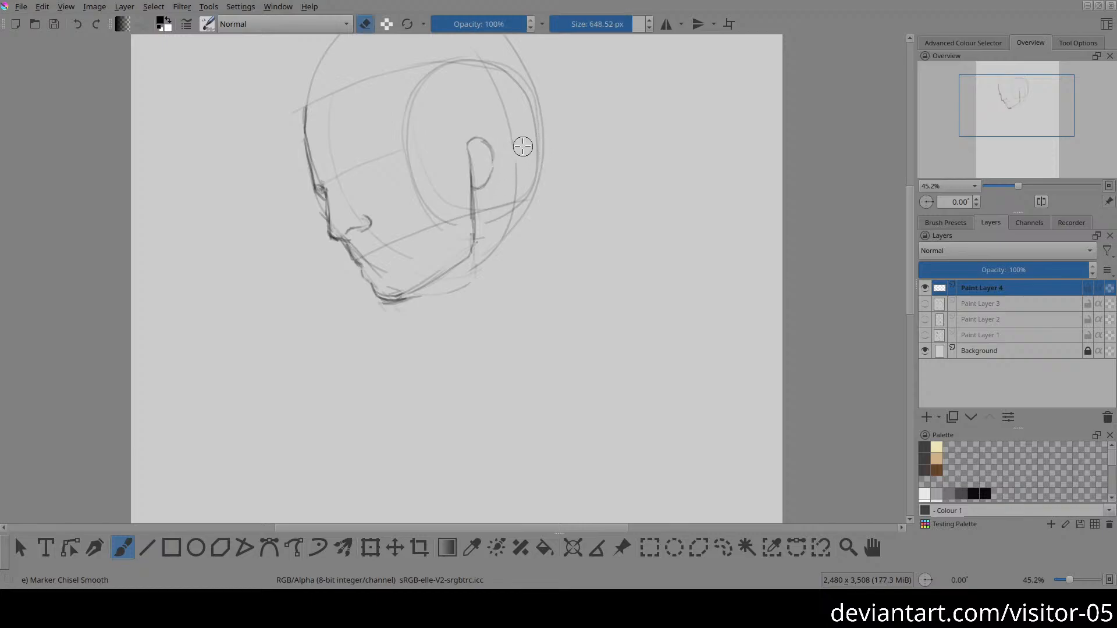
pyautogui.moveTo(540, 132); pyautogui.dragTo(570, 197)
pyautogui.moveTo(559, 128); pyautogui.dragTo(573, 214)
pyautogui.moveTo(562, 132)
pyautogui.mouseDown()
pyautogui.moveTo(572, 224)
pyautogui.moveTo(555, 141)
pyautogui.moveTo(563, 221)
pyautogui.mouseUp()
# Step: Draw a flatter edge for the back of the head, and darken the upper end of the forehead contour
pyautogui.press('e')
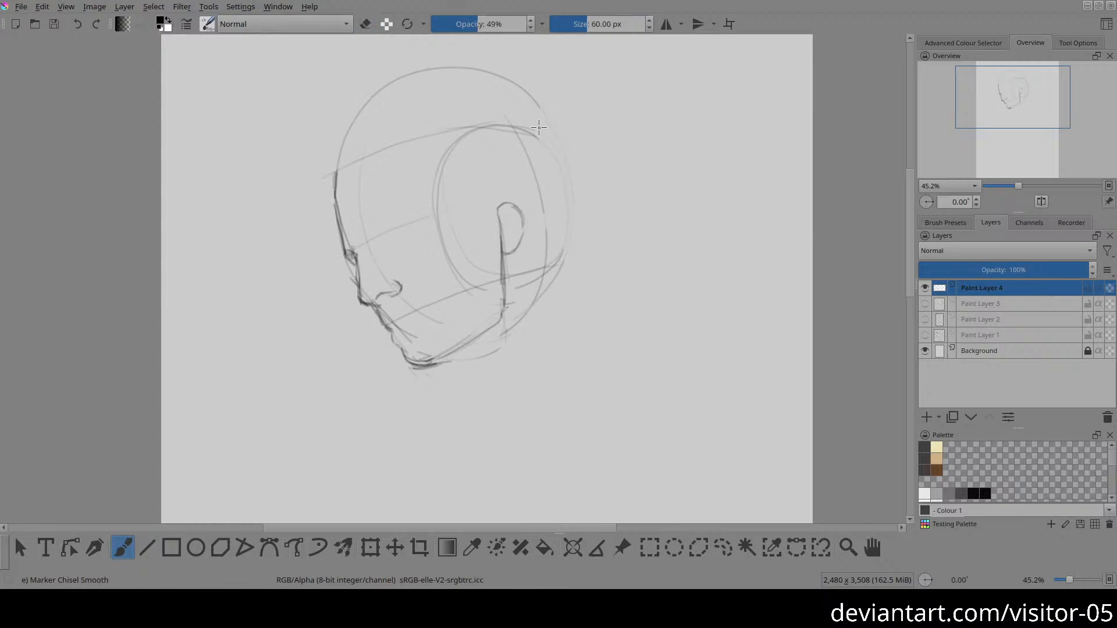
pyautogui.moveTo(541, 143); pyautogui.dragTo(556, 253)
pyautogui.moveTo(332, 165); pyautogui.dragTo(334, 188)
# Step: Draw the mouth line back from the lip profile, soften it with the eraser, and redraw it with the lower lip
pyautogui.moveTo(451, 302); pyautogui.dragTo(437, 243)
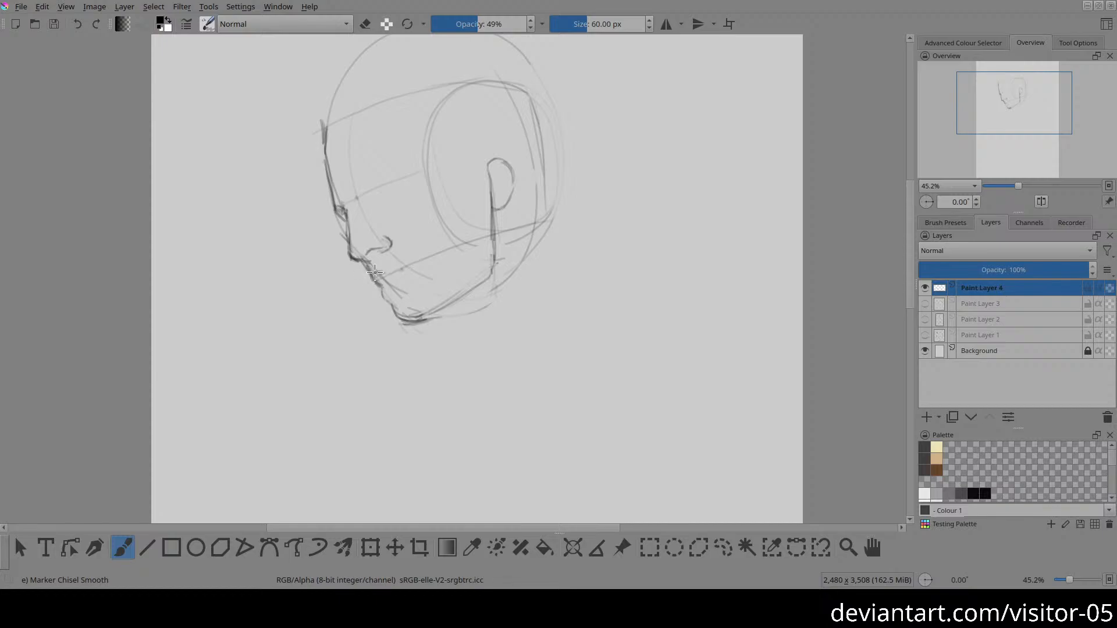
pyautogui.moveTo(377, 272); pyautogui.dragTo(404, 269)
pyautogui.press('e')
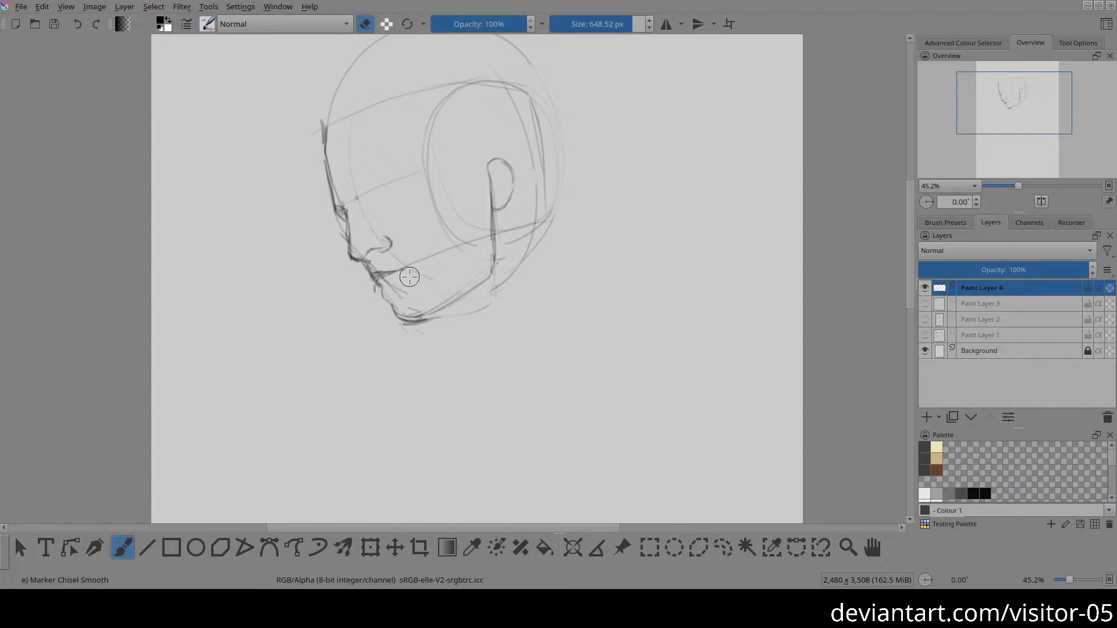
pyautogui.click(382, 276)
pyautogui.press('e')
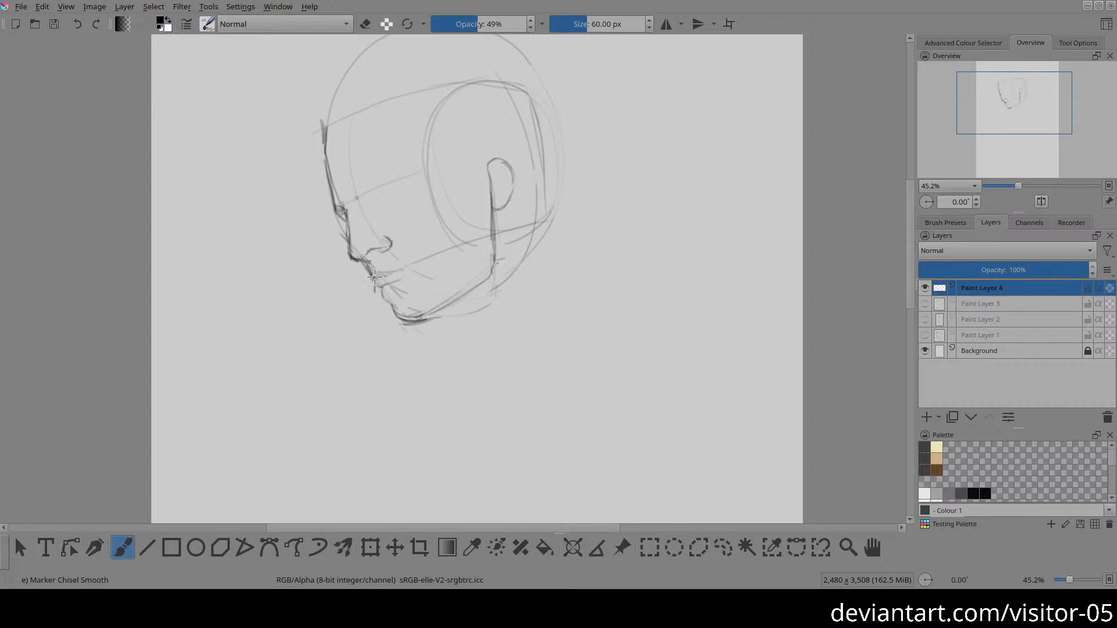
pyautogui.moveTo(374, 276); pyautogui.dragTo(404, 275)
pyautogui.moveTo(408, 277)
pyautogui.mouseDown()
pyautogui.moveTo(377, 281)
pyautogui.moveTo(398, 277)
pyautogui.moveTo(383, 298)
pyautogui.moveTo(398, 305)
pyautogui.mouseUp()
# Step: Lighten the leftover skull curve behind the jaw and the construction lines around the nose and mouth with the eraser
pyautogui.press('e')
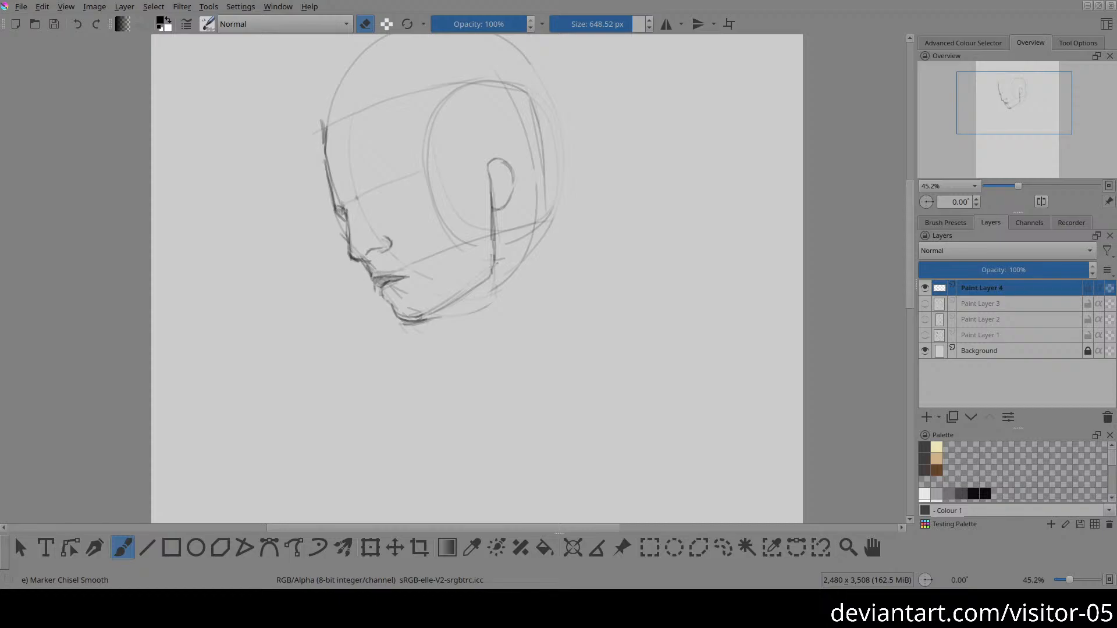
pyautogui.moveTo(487, 314); pyautogui.dragTo(514, 278)
pyautogui.press('e')
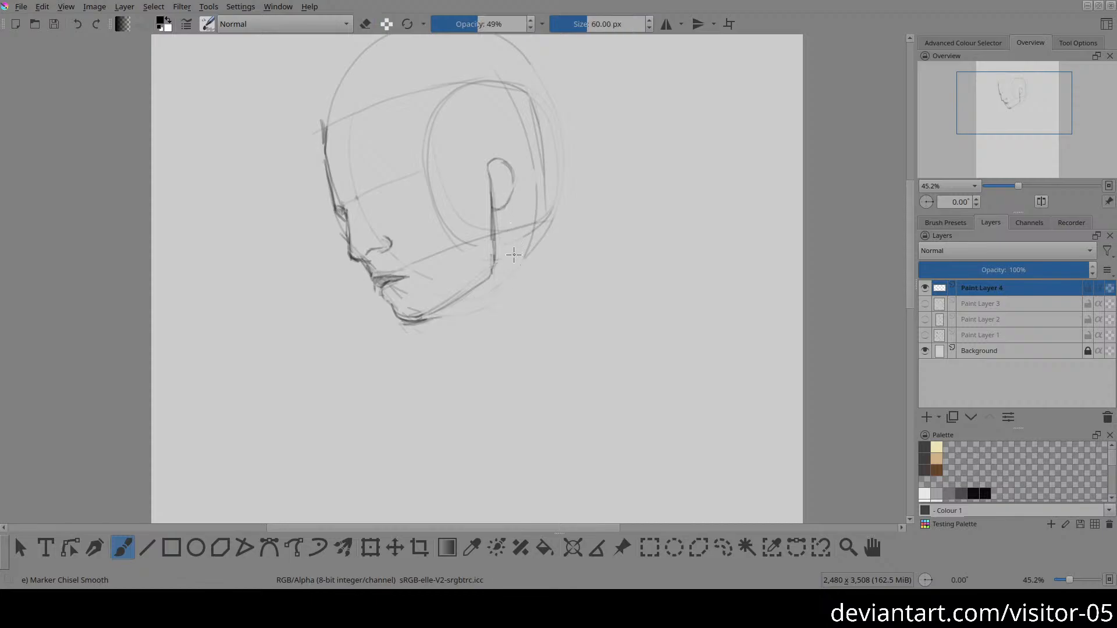
pyautogui.moveTo(344, 113); pyautogui.dragTo(363, 180)
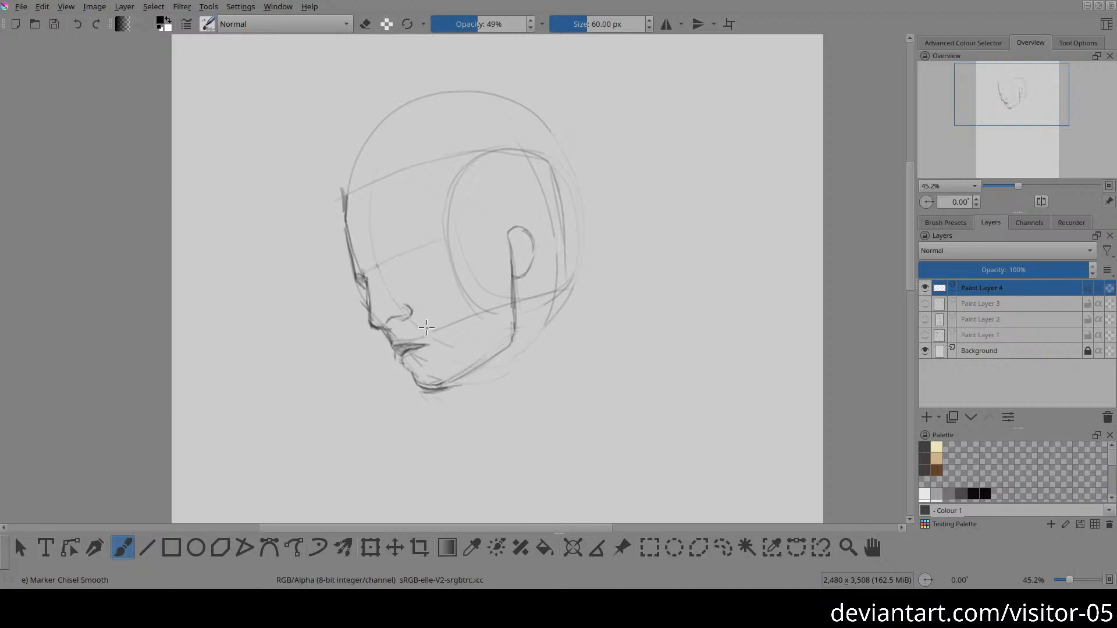
pyautogui.press('e')
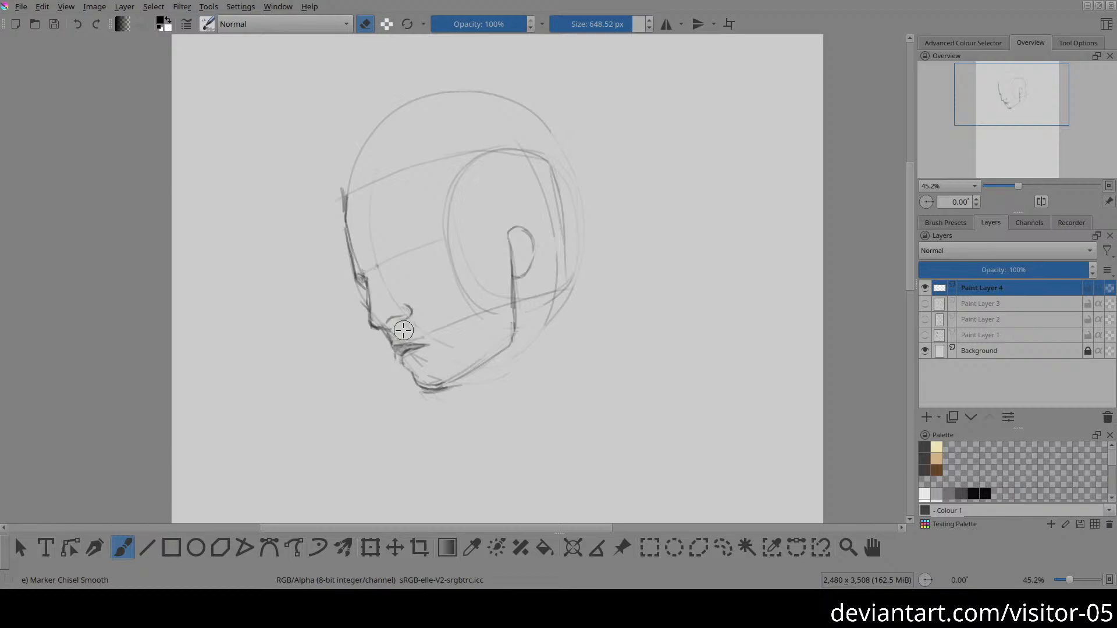
pyautogui.press('e')
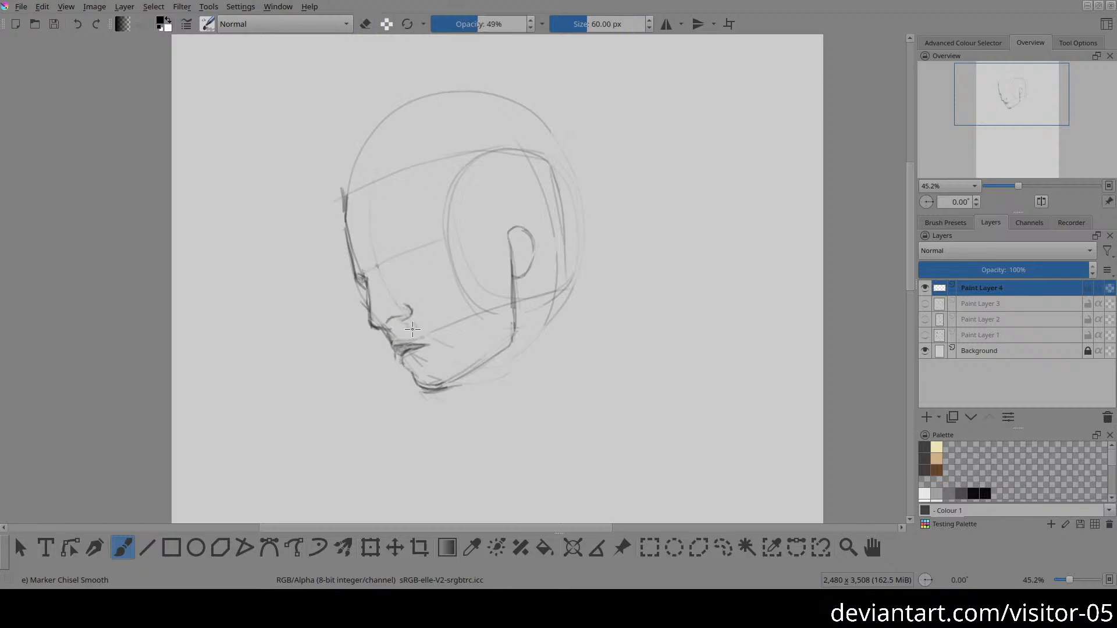
# Step: Lasso the nostril wing, shift it slightly forward and down toward the nose tip, and return to the brush
pyautogui.press('l')
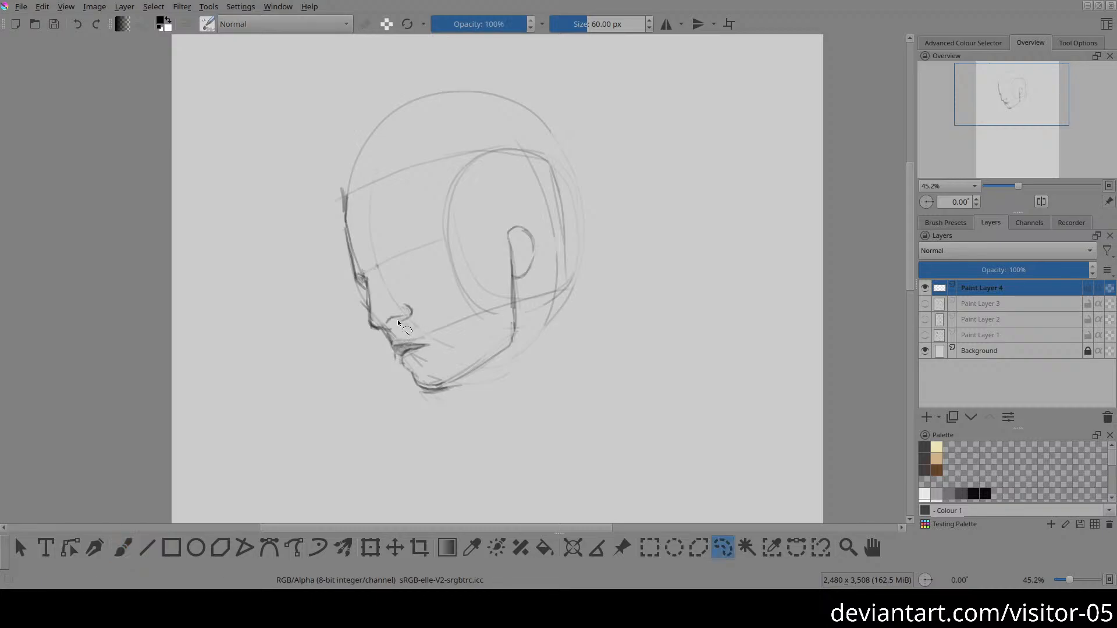
pyautogui.moveTo(405, 306); pyautogui.dragTo(406, 308)
pyautogui.press('t')
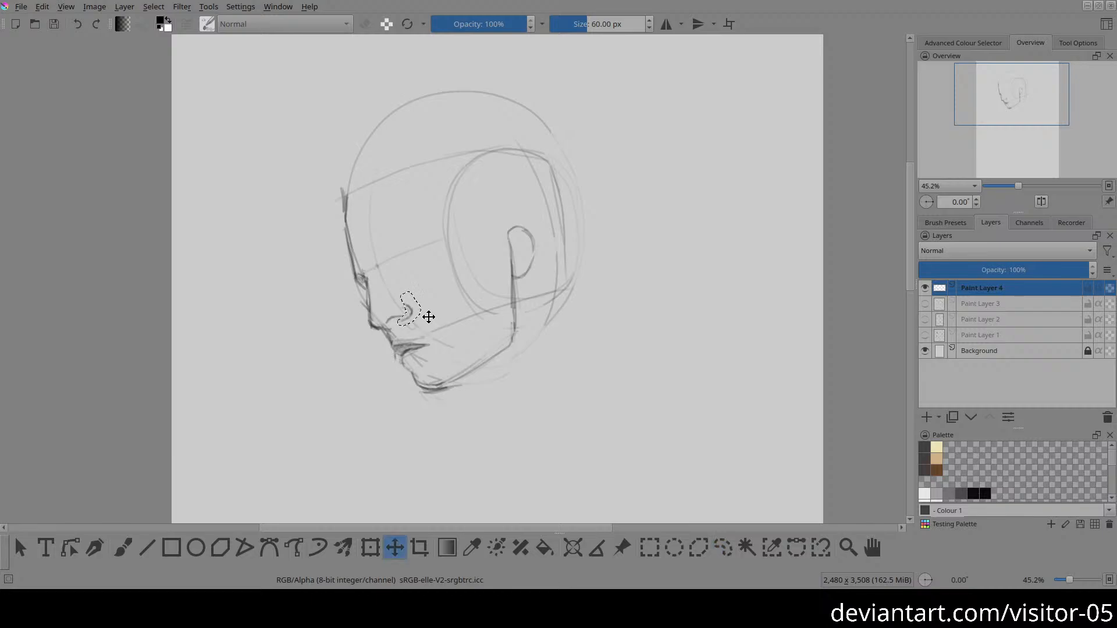
pyautogui.moveTo(428, 317); pyautogui.dragTo(422, 321)
pyautogui.press('b')
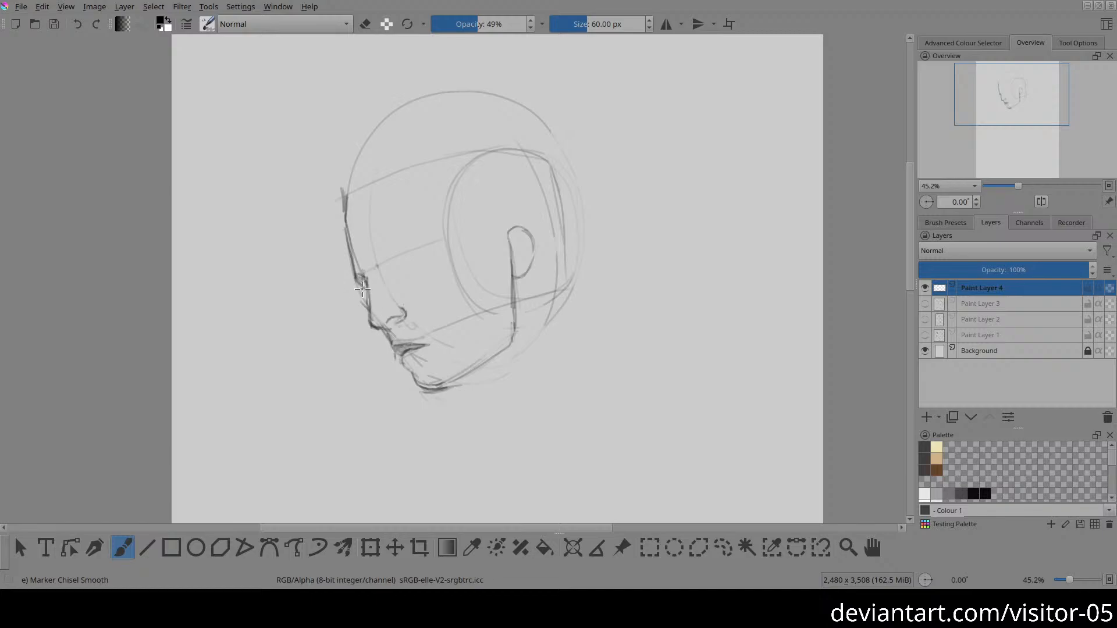
# Step: Draw the far brow at the face contour and a thick, tapering near eyebrow along the brow guideline
pyautogui.moveTo(357, 278); pyautogui.dragTo(367, 281)
pyautogui.moveTo(381, 251); pyautogui.dragTo(407, 239)
pyautogui.moveTo(356, 272); pyautogui.dragTo(367, 280)
pyautogui.moveTo(386, 255); pyautogui.dragTo(409, 250)
pyautogui.moveTo(406, 249)
pyautogui.mouseDown()
pyautogui.moveTo(379, 267)
pyautogui.moveTo(416, 248)
pyautogui.moveTo(402, 249)
pyautogui.moveTo(432, 260)
pyautogui.moveTo(412, 246)
pyautogui.moveTo(375, 249)
pyautogui.mouseUp()
# Step: Lighten the construction lines on the cheek, and draw the closed, downcast near eye beneath the eyebrow
pyautogui.press('e')
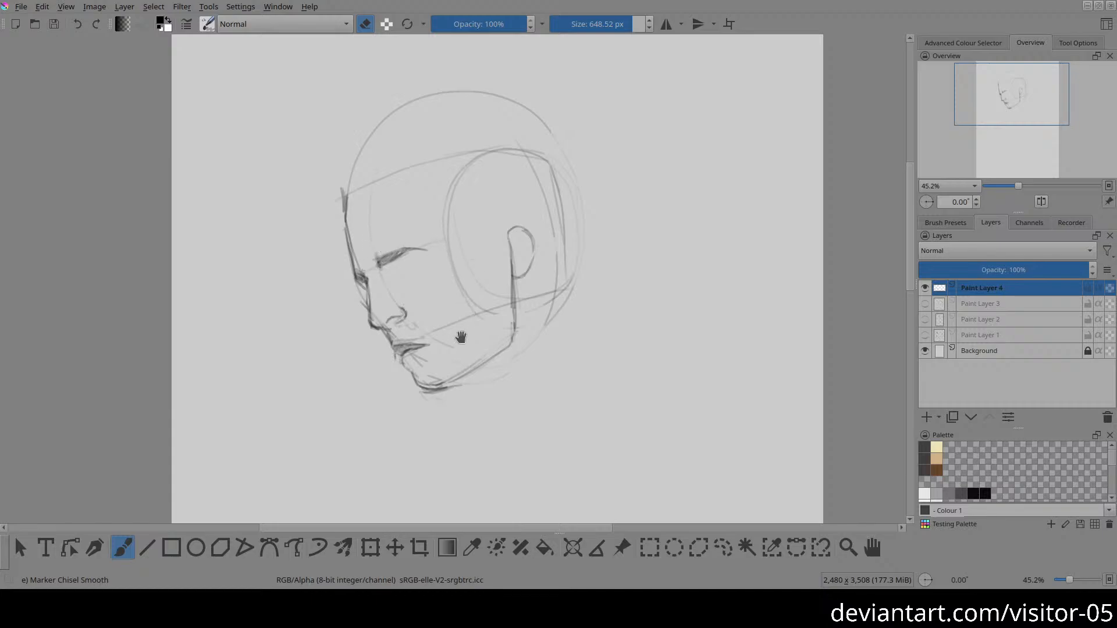
pyautogui.moveTo(460, 338); pyautogui.dragTo(442, 302)
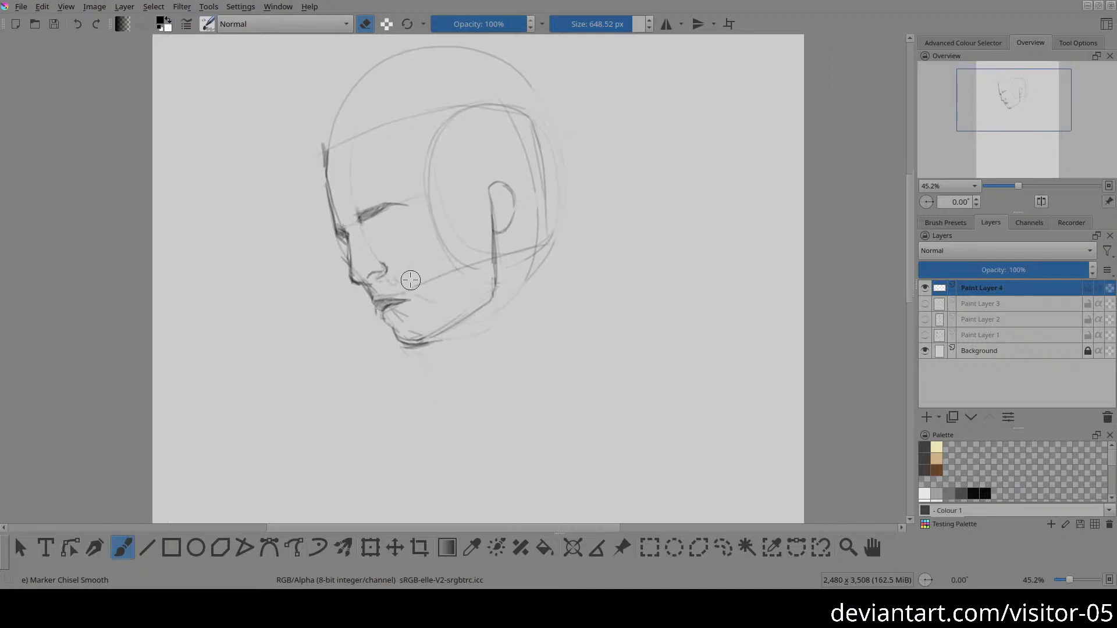
pyautogui.press('e')
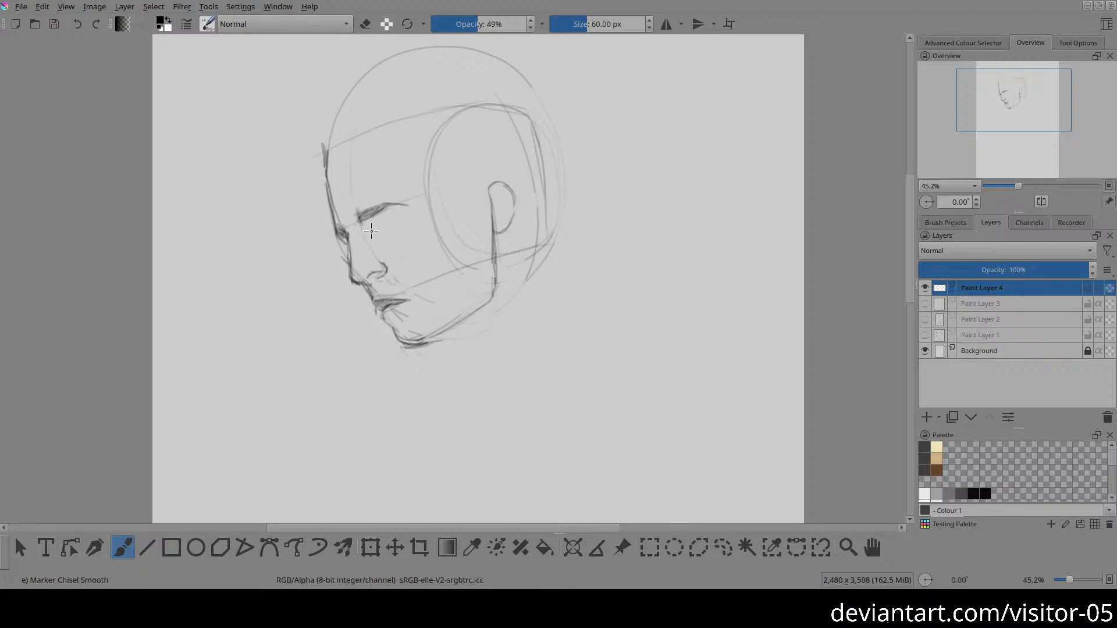
pyautogui.moveTo(372, 231); pyautogui.dragTo(393, 223)
# Step: Draw a sloping plane line across the back of the crown, and lighten the round skull curve outside it
pyautogui.moveTo(449, 44); pyautogui.dragTo(516, 96)
pyautogui.moveTo(466, 53); pyautogui.dragTo(515, 105)
pyautogui.scroll(2, 522, 162)
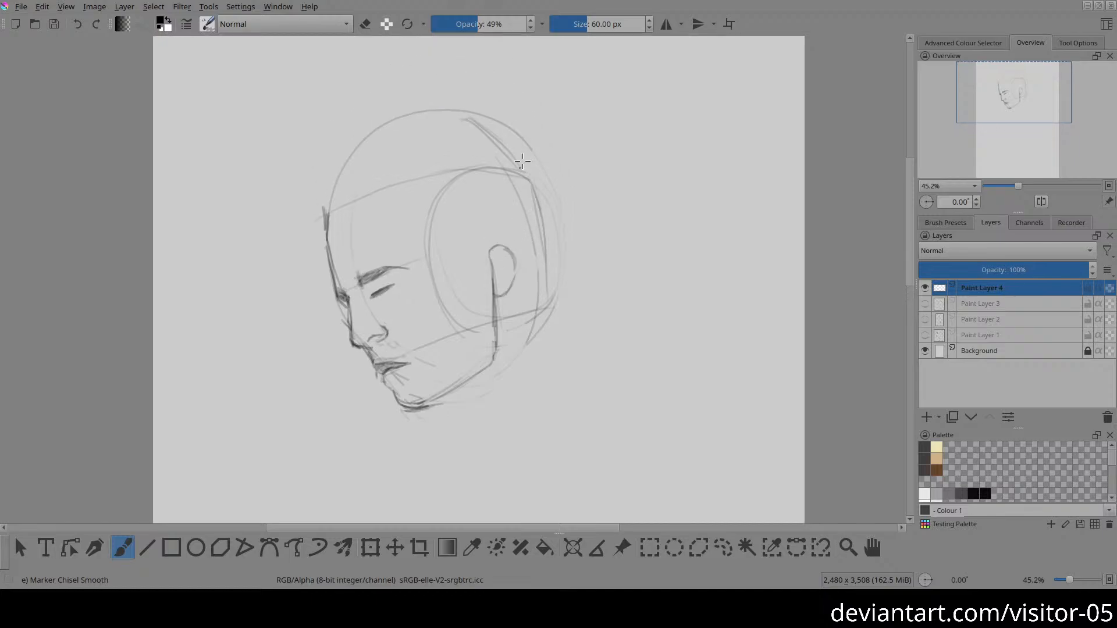
pyautogui.press('e')
pyautogui.moveTo(546, 159)
pyautogui.mouseDown()
pyautogui.moveTo(477, 114)
pyautogui.moveTo(512, 138)
pyautogui.mouseUp()
pyautogui.press('e')
pyautogui.moveTo(480, 349); pyautogui.dragTo(439, 259)
pyautogui.moveTo(430, 314); pyautogui.dragTo(423, 292)
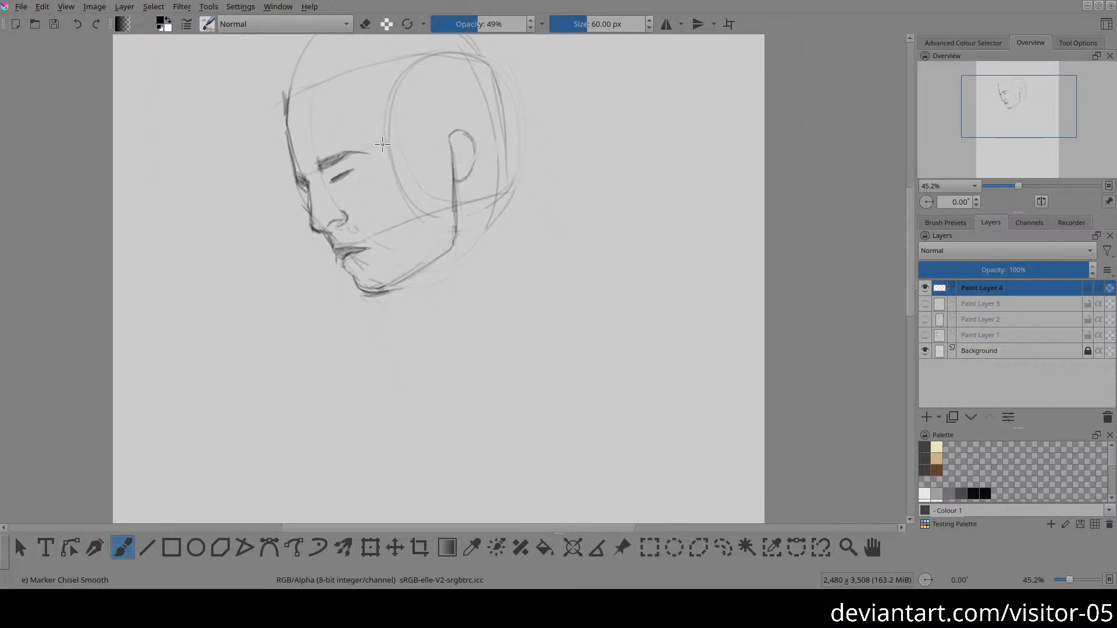
pyautogui.moveTo(399, 95); pyautogui.dragTo(369, 170)
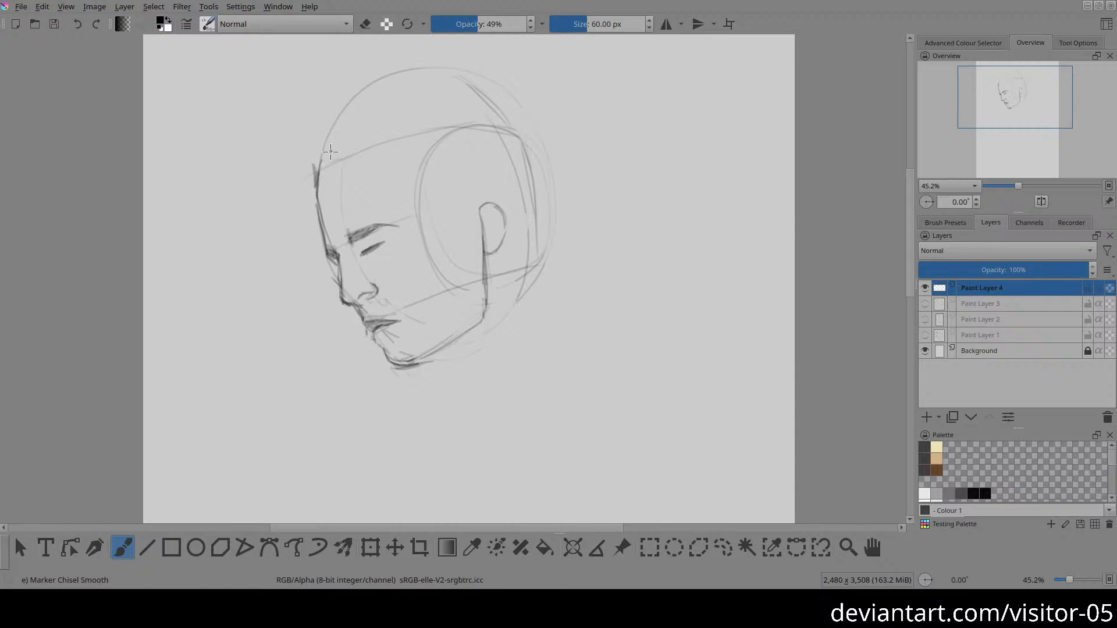
pyautogui.moveTo(320, 160); pyautogui.dragTo(370, 157)
pyautogui.moveTo(331, 158); pyautogui.dragTo(449, 168)
pyautogui.hotkey('ctrl', 'z')
pyautogui.hotkey('ctrl', 'z')
# Step: Draw a curve from the upper forehead back to just above the ear, and erase construction lines behind and below the jaw
pyautogui.moveTo(328, 158)
pyautogui.mouseDown()
pyautogui.moveTo(419, 165)
pyautogui.moveTo(480, 186)
pyautogui.mouseUp()
pyautogui.press('e')
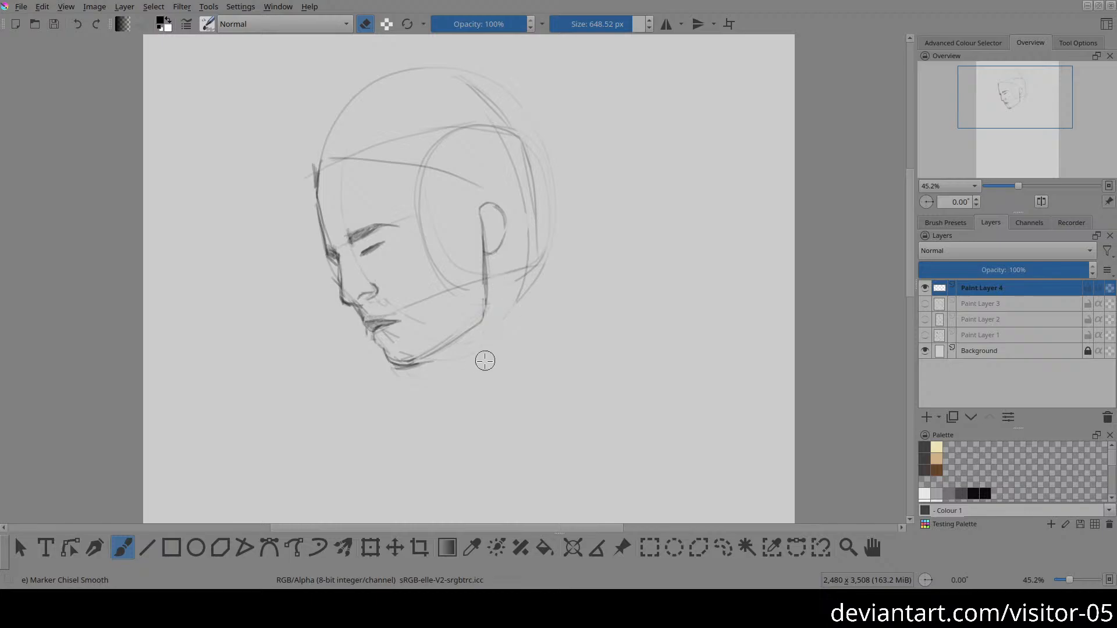
pyautogui.moveTo(513, 269); pyautogui.dragTo(545, 254)
pyautogui.moveTo(515, 345); pyautogui.dragTo(531, 265)
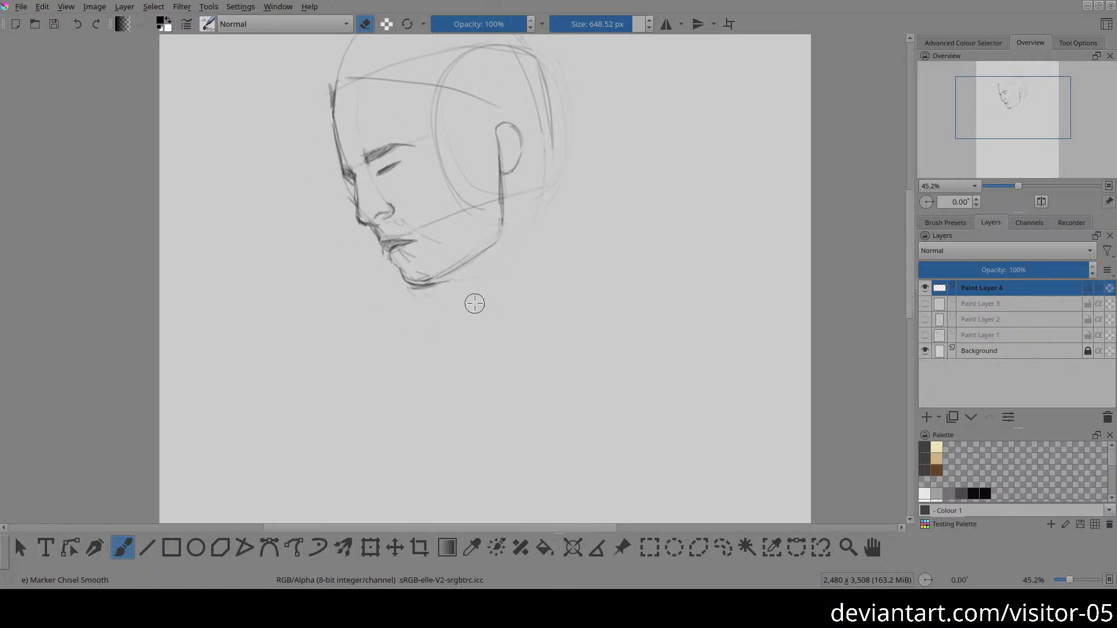
pyautogui.press('e')
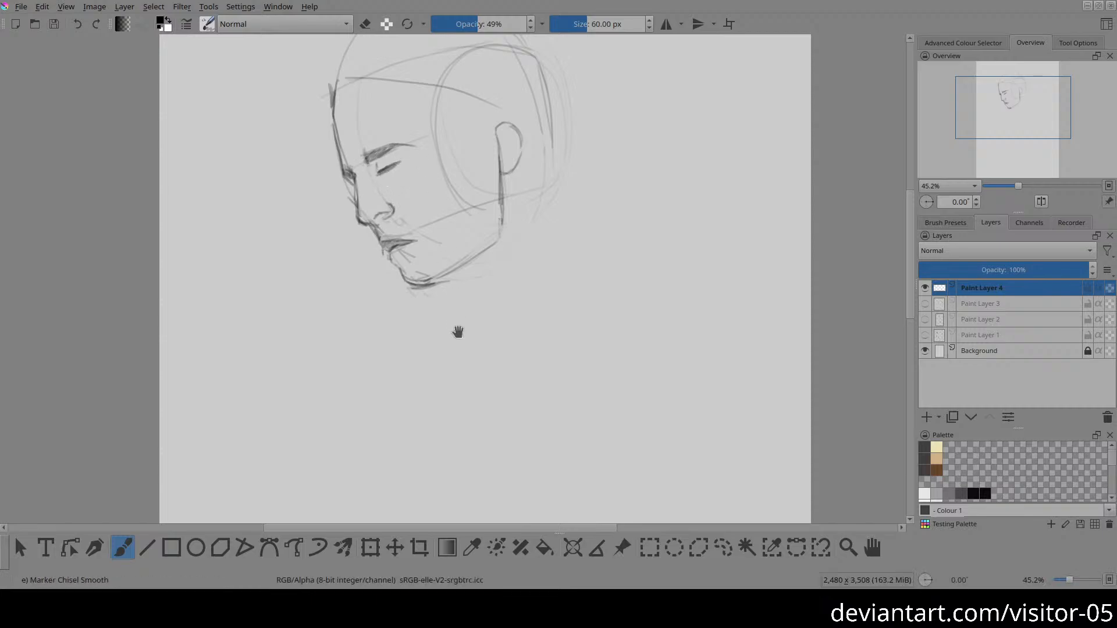
pyautogui.press('e')
pyautogui.moveTo(529, 271); pyautogui.dragTo(528, 266)
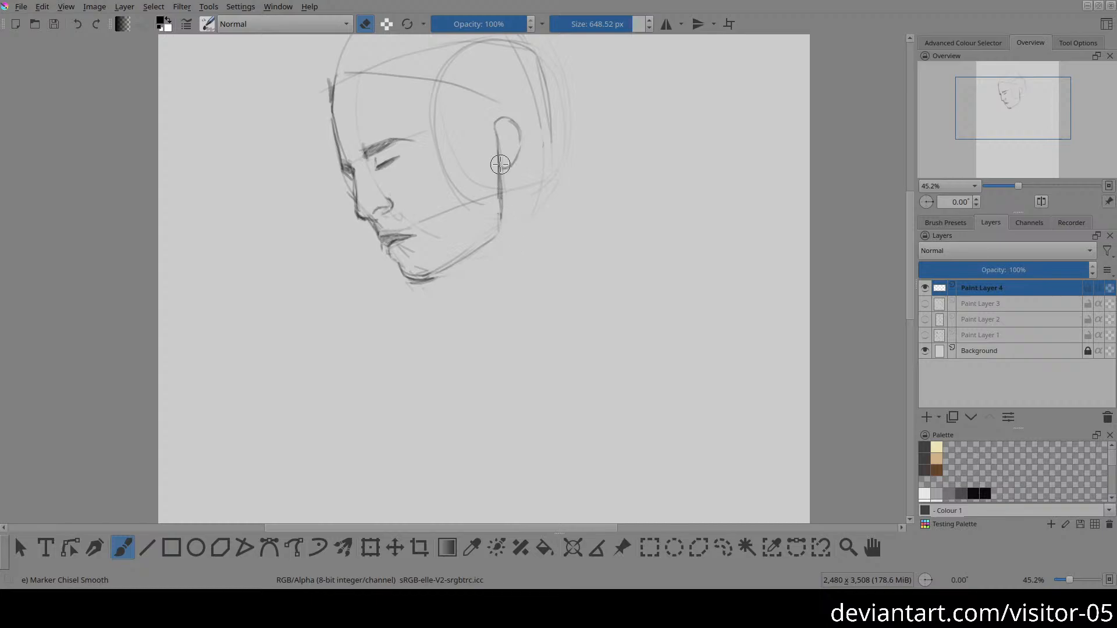
pyautogui.press('e')
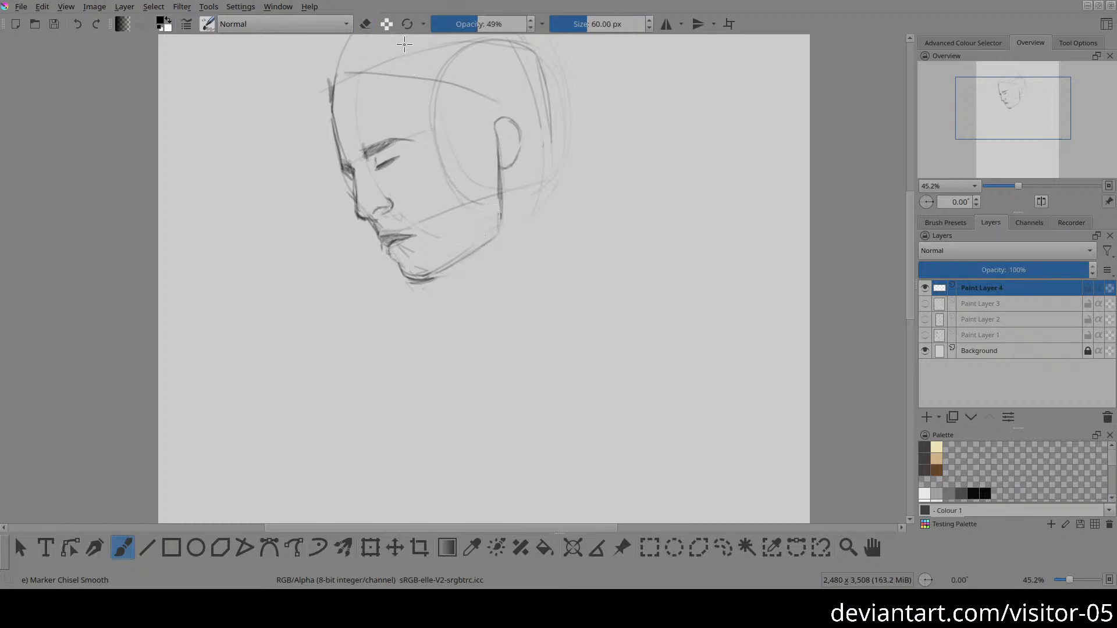
# Step: Draw a side-plane line from the temple down to the jaw, the front of the neck, and the rising neck base line
pyautogui.moveTo(406, 50); pyautogui.dragTo(440, 239)
pyautogui.moveTo(408, 71); pyautogui.dragTo(448, 336)
pyautogui.moveTo(413, 80)
pyautogui.mouseDown()
pyautogui.moveTo(440, 217)
pyautogui.moveTo(434, 305)
pyautogui.moveTo(448, 335)
pyautogui.moveTo(569, 262)
pyautogui.mouseUp()
pyautogui.moveTo(580, 219); pyautogui.dragTo(569, 316)
# Step: Draw the back of the head and neck sloping down from the crown, with a short curve at the neck base
pyautogui.moveTo(493, 85); pyautogui.dragTo(563, 221)
pyautogui.moveTo(542, 183); pyautogui.dragTo(584, 296)
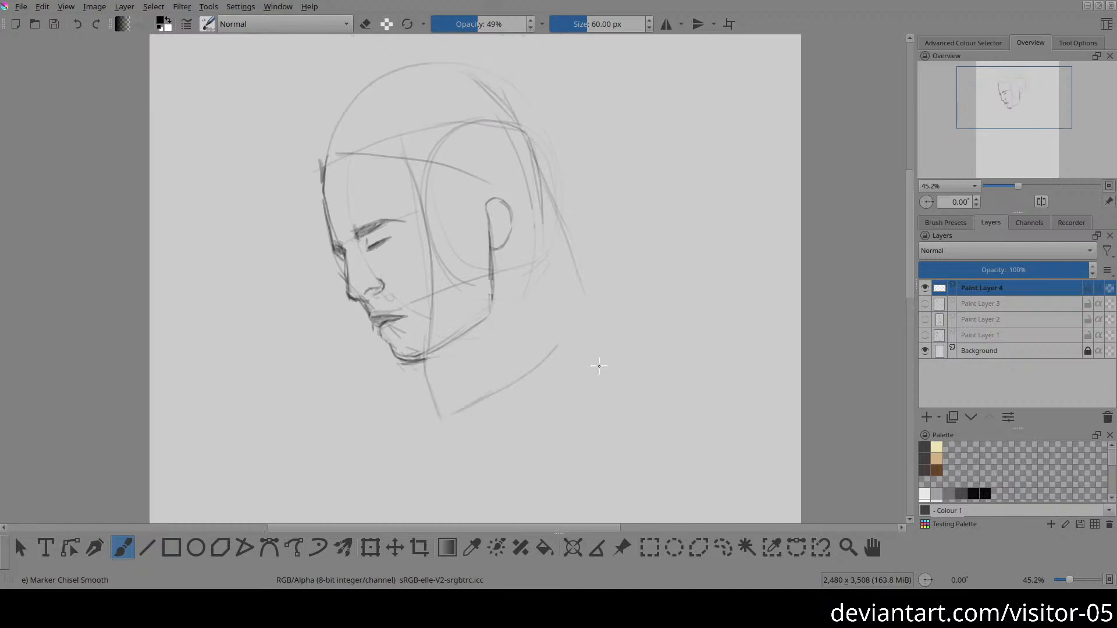
pyautogui.moveTo(557, 336); pyautogui.dragTo(588, 321)
pyautogui.moveTo(540, 206); pyautogui.dragTo(638, 337)
# Step: Darken the front line of the neck and the slanted base line rising to the back of the neck
pyautogui.moveTo(363, 427); pyautogui.dragTo(379, 380)
pyautogui.moveTo(441, 311); pyautogui.dragTo(458, 372)
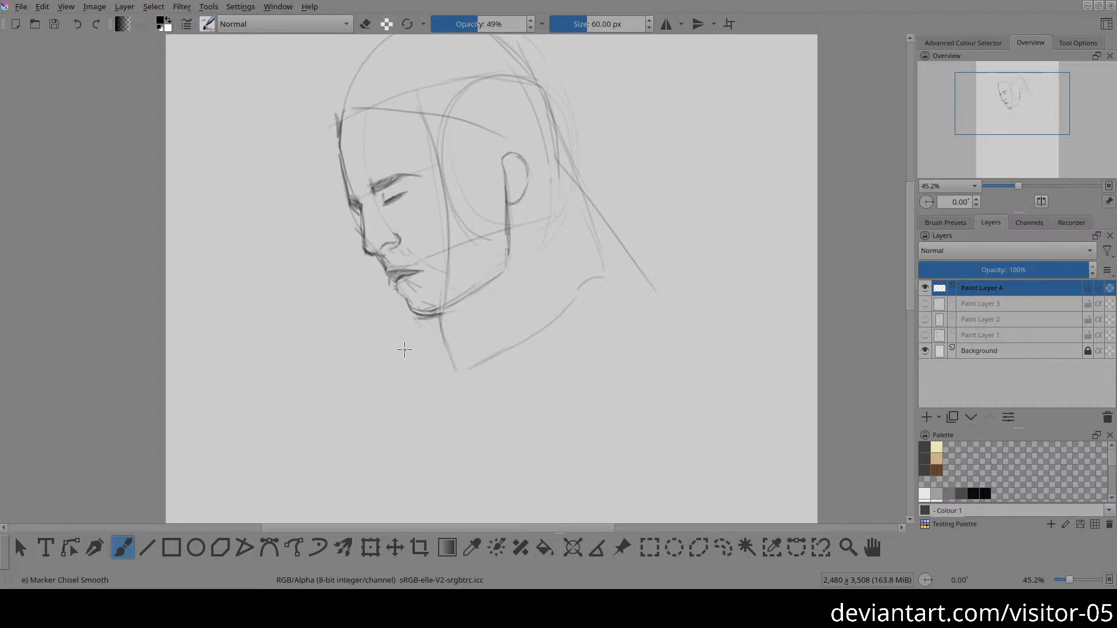
pyautogui.moveTo(412, 350)
pyautogui.mouseDown()
pyautogui.moveTo(500, 309)
pyautogui.moveTo(591, 315)
pyautogui.moveTo(554, 332)
pyautogui.moveTo(658, 273)
pyautogui.moveTo(632, 292)
pyautogui.moveTo(679, 236)
pyautogui.mouseUp()
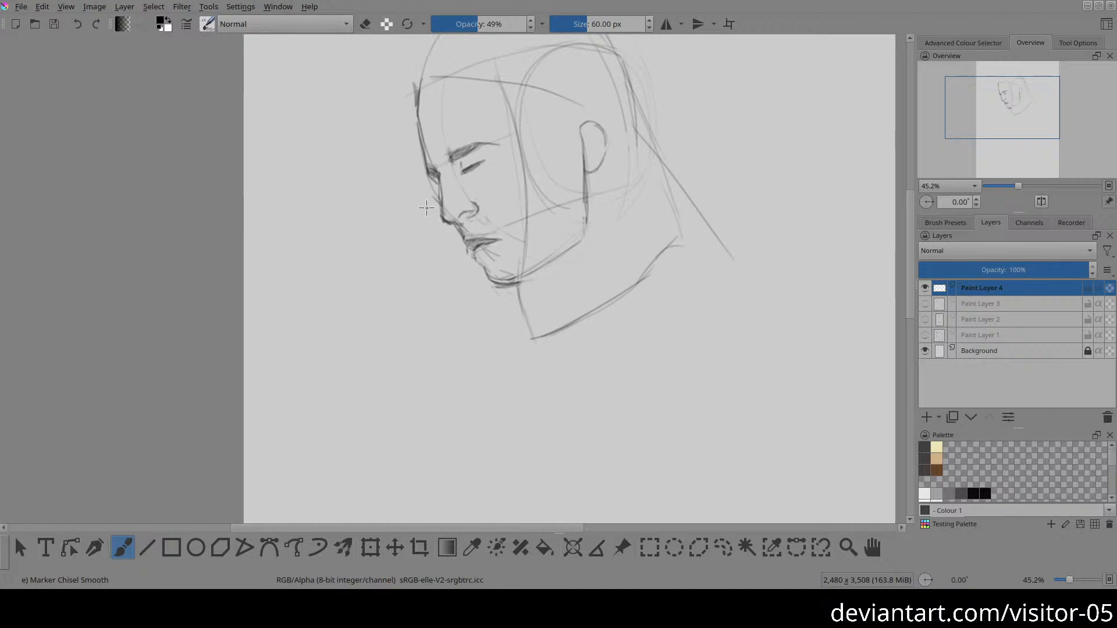
pyautogui.press('e')
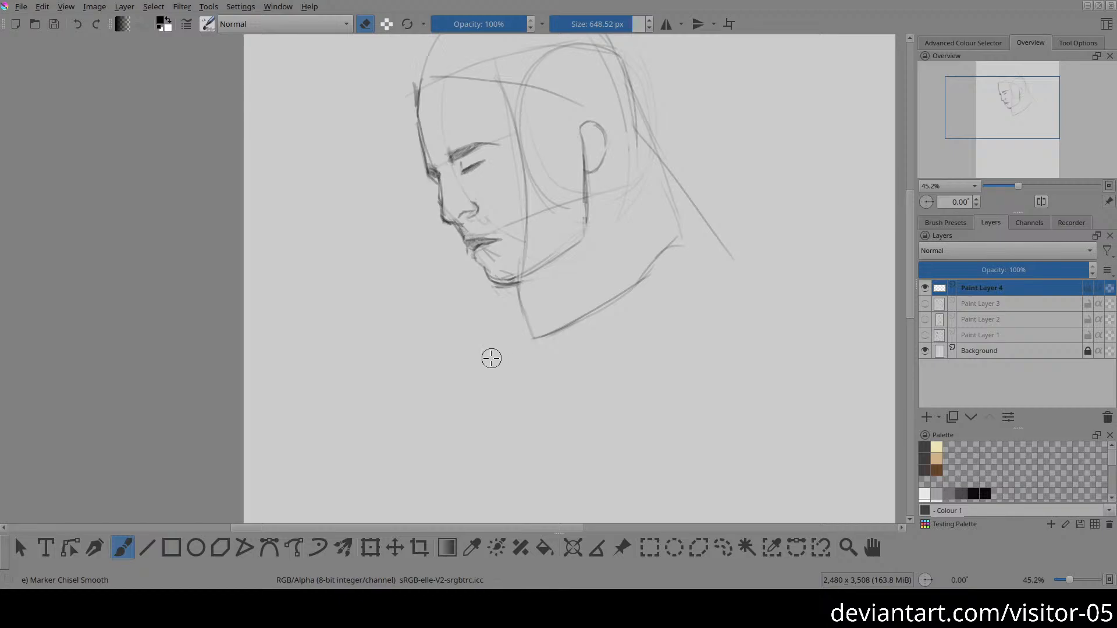
pyautogui.press('e')
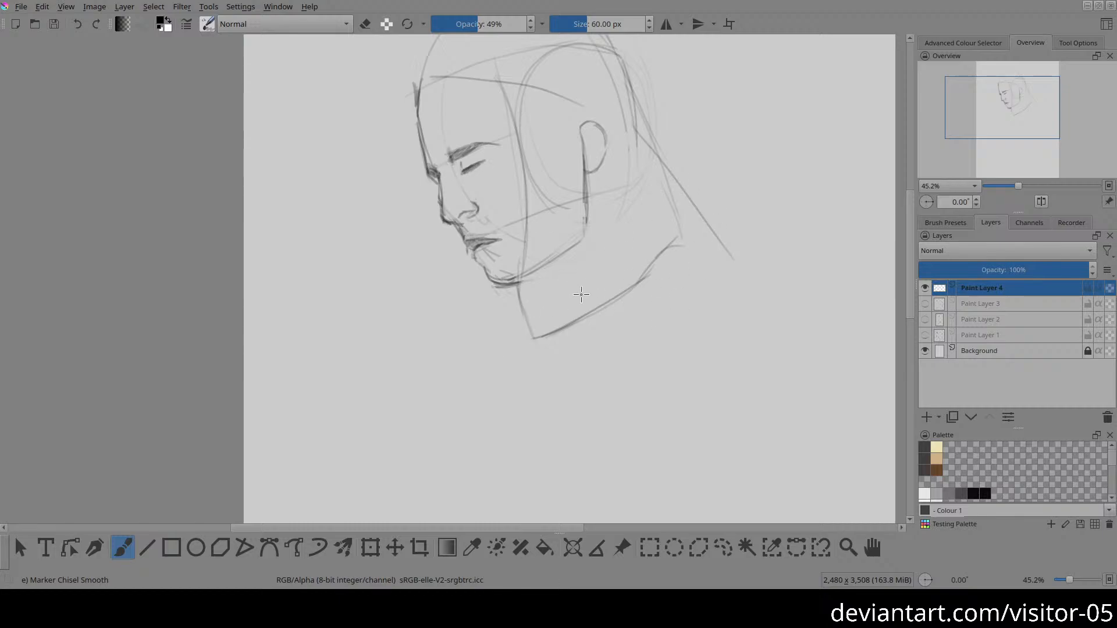
pyautogui.moveTo(659, 139); pyautogui.dragTo(688, 242)
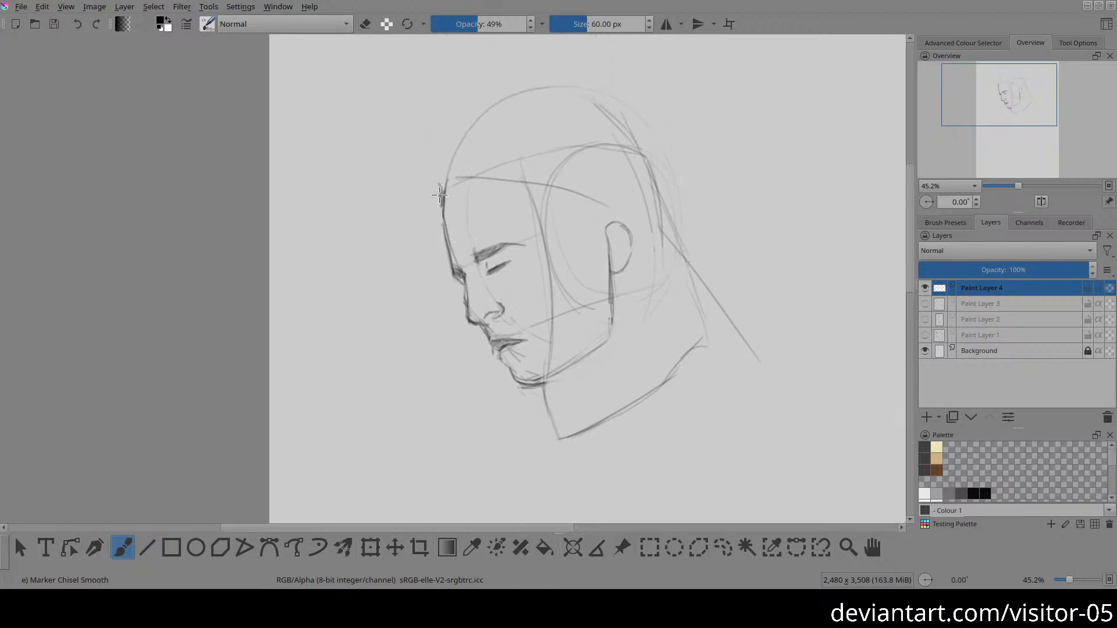
# Step: Draw a stack of roughly parallel horizontal practice strokes in the empty canvas area beside the head
pyautogui.moveTo(712, 121); pyautogui.dragTo(544, 155)
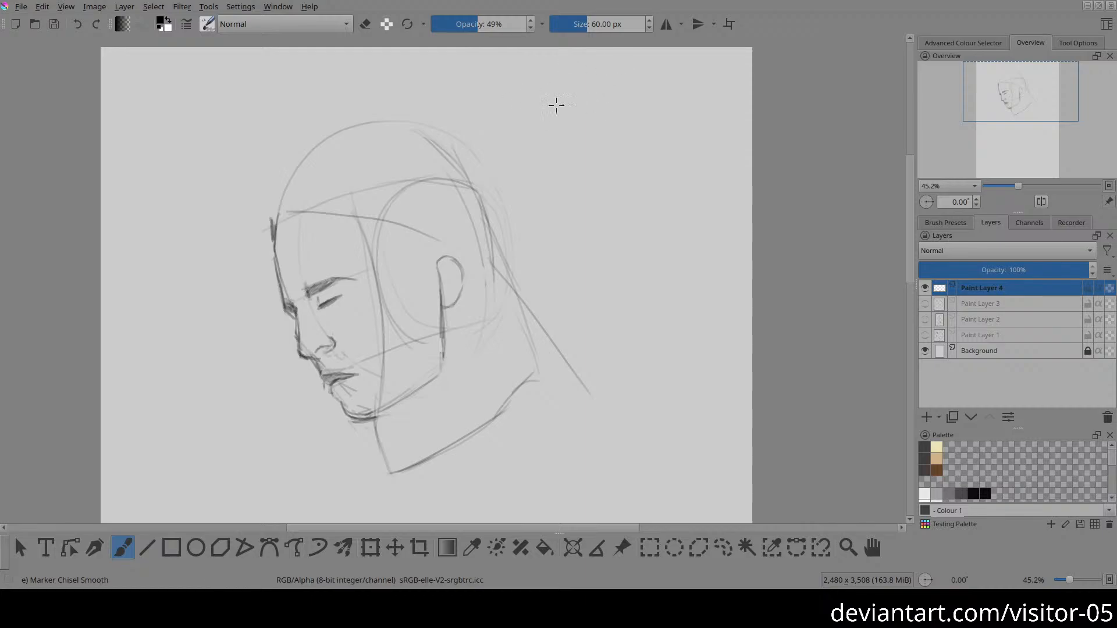
pyautogui.moveTo(454, 116)
pyautogui.mouseDown()
pyautogui.moveTo(598, 125)
pyautogui.moveTo(502, 103)
pyautogui.moveTo(655, 78)
pyautogui.moveTo(749, 79)
pyautogui.mouseUp()
pyautogui.moveTo(579, 85); pyautogui.dragTo(750, 85)
pyautogui.moveTo(579, 92); pyautogui.dragTo(766, 93)
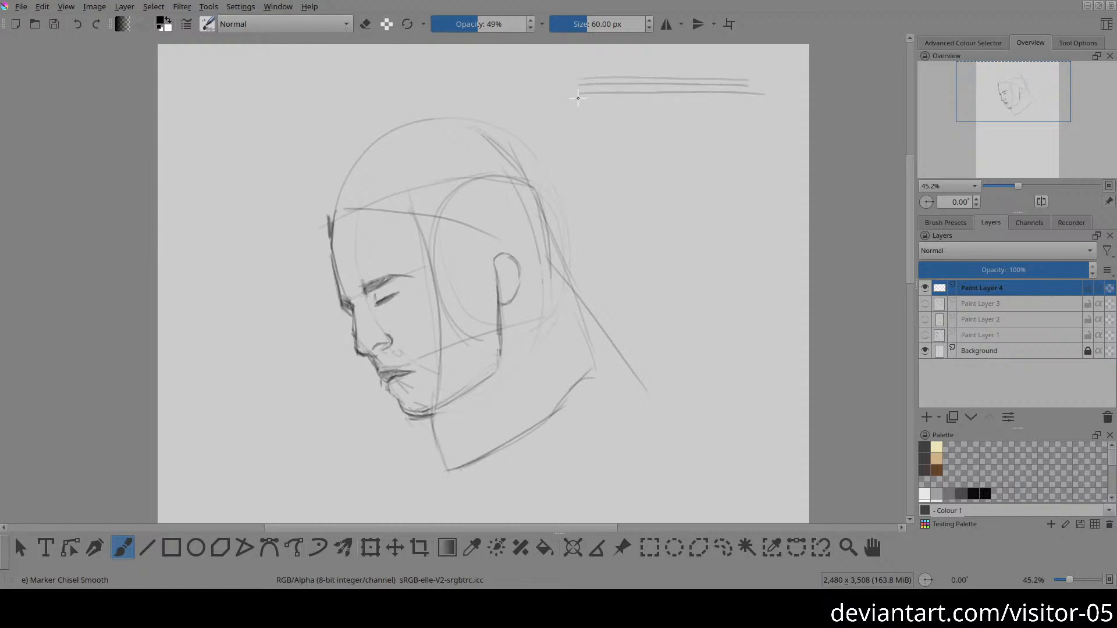
pyautogui.moveTo(578, 98)
pyautogui.mouseDown()
pyautogui.moveTo(727, 100)
pyautogui.moveTo(616, 106)
pyautogui.moveTo(749, 114)
pyautogui.mouseUp()
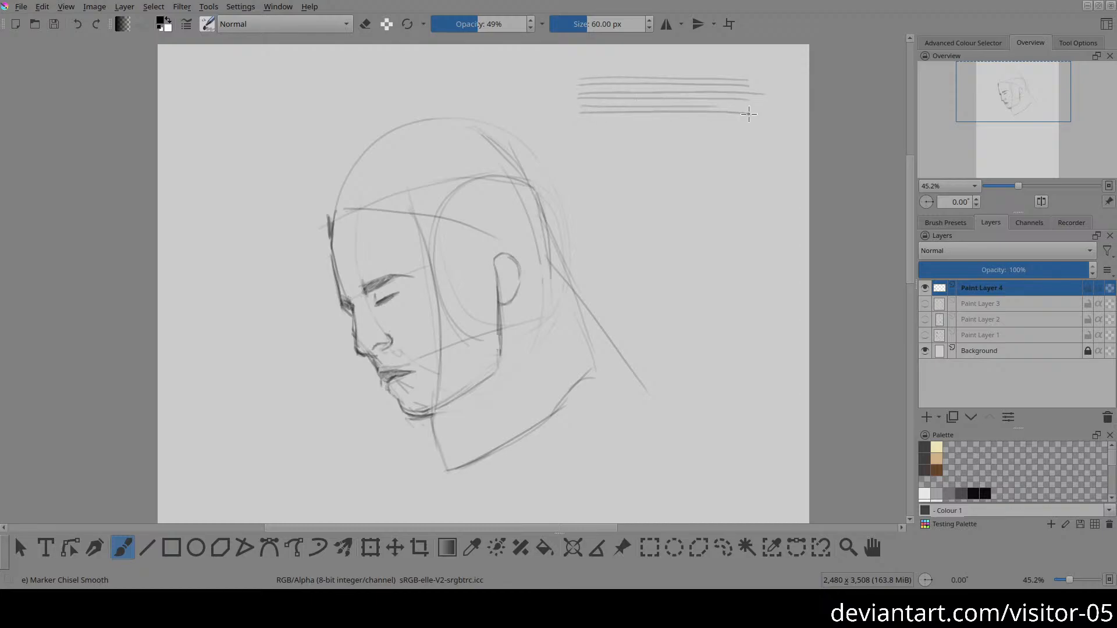
pyautogui.moveTo(579, 120); pyautogui.dragTo(725, 120)
pyautogui.moveTo(580, 127); pyautogui.dragTo(724, 126)
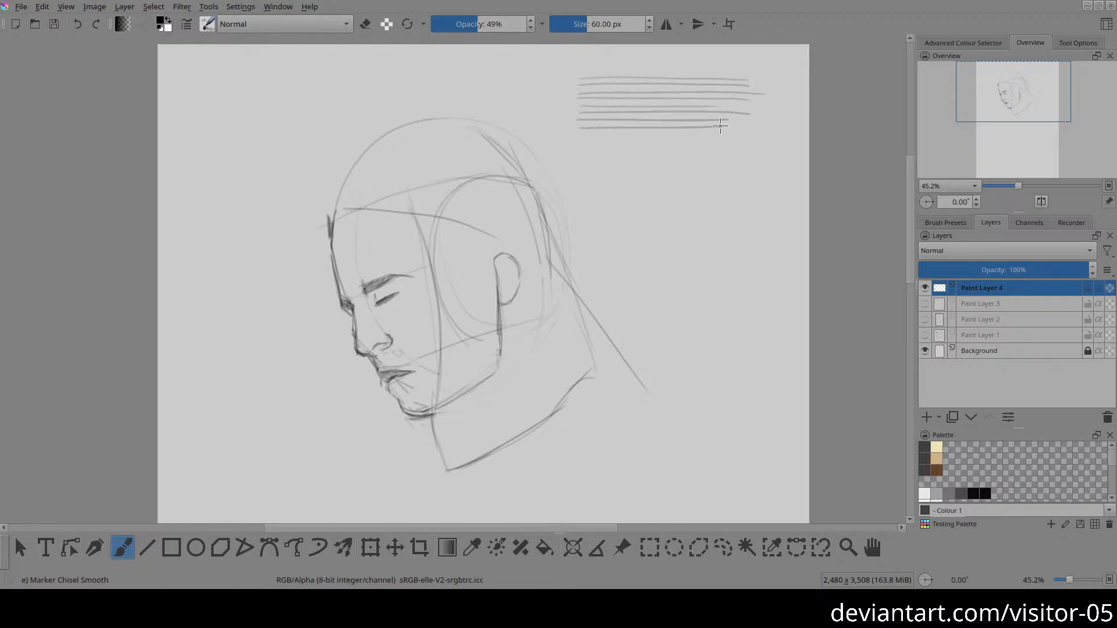
pyautogui.moveTo(578, 135); pyautogui.dragTo(723, 139)
pyautogui.moveTo(646, 193); pyautogui.dragTo(557, 171)
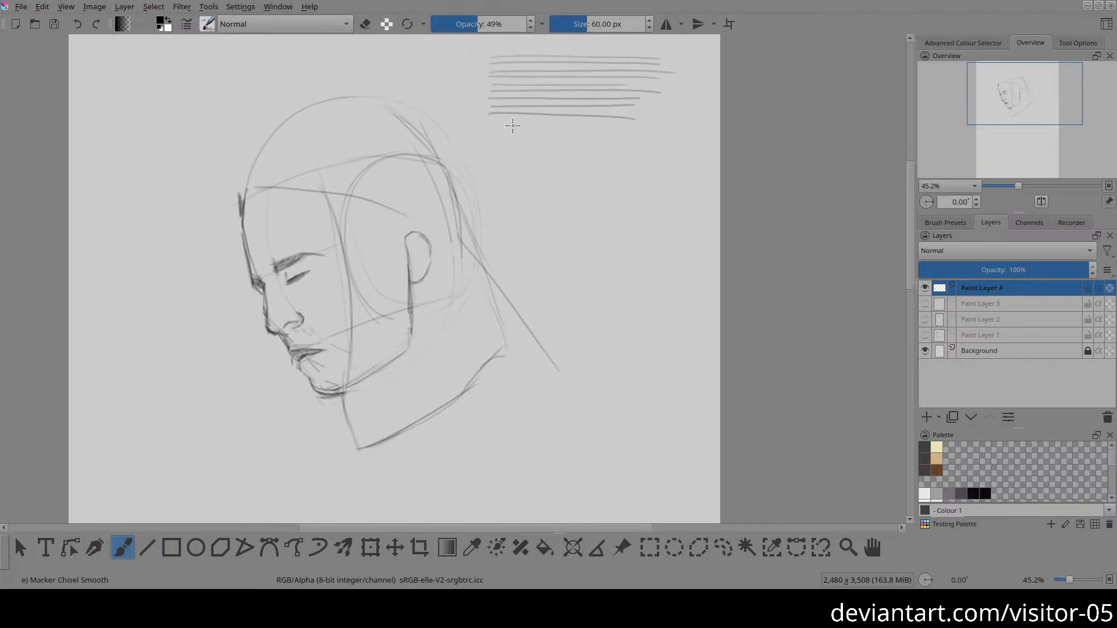
pyautogui.moveTo(495, 132); pyautogui.dragTo(656, 128)
pyautogui.moveTo(495, 137)
pyautogui.mouseDown()
pyautogui.moveTo(683, 137)
pyautogui.moveTo(609, 146)
pyautogui.moveTo(678, 149)
pyautogui.moveTo(599, 159)
pyautogui.moveTo(485, 161)
pyautogui.mouseUp()
pyautogui.moveTo(665, 166); pyautogui.dragTo(489, 166)
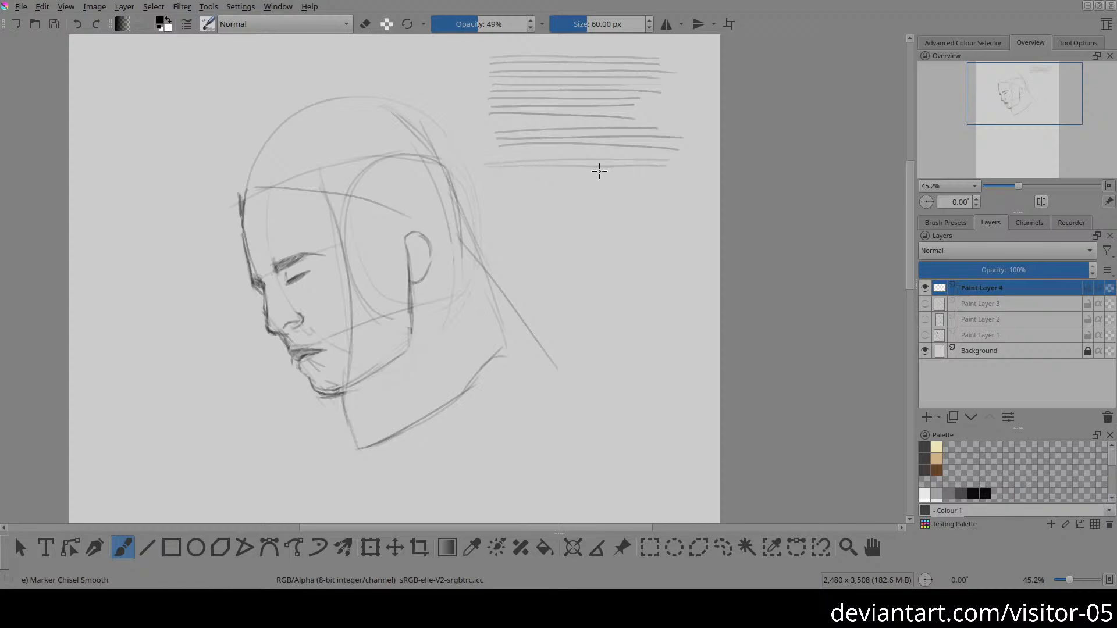
pyautogui.moveTo(669, 174); pyautogui.dragTo(498, 174)
pyautogui.moveTo(664, 179); pyautogui.dragTo(496, 181)
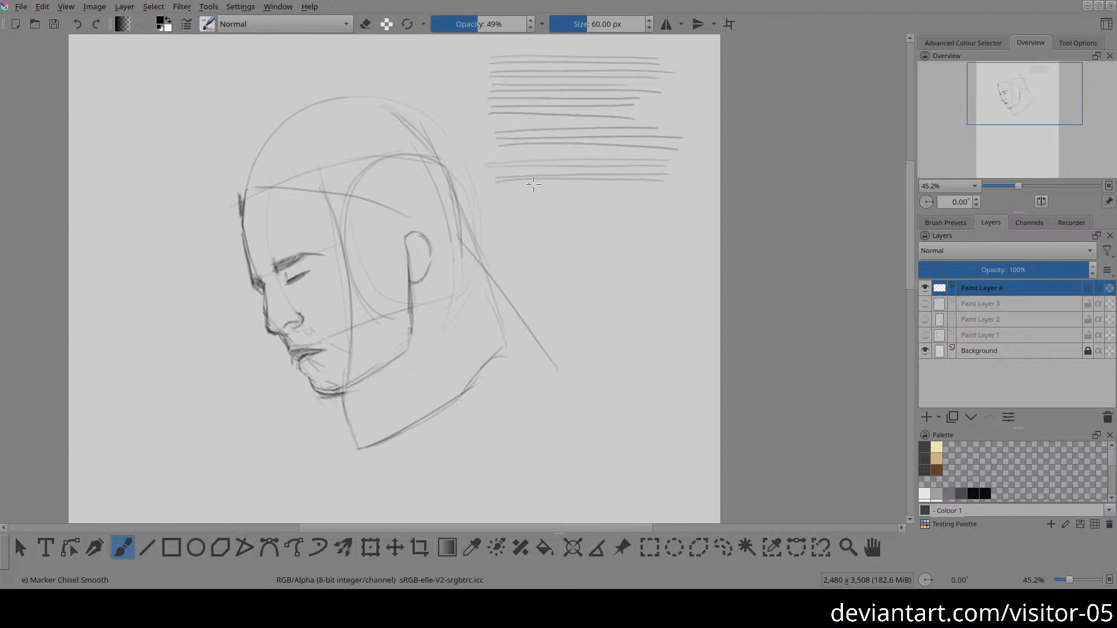
pyautogui.moveTo(664, 188); pyautogui.dragTo(495, 190)
# Step: Select the practice strokes with a freehand selection, delete them, clear the selection and return to the brush
pyautogui.press('l')
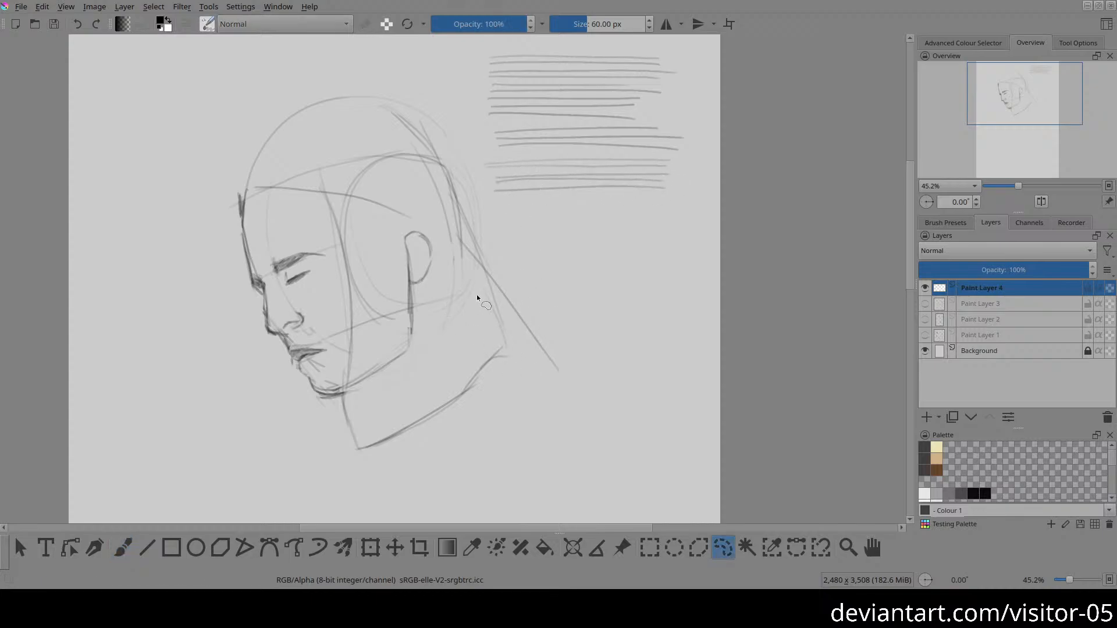
pyautogui.moveTo(483, 189)
pyautogui.mouseDown()
pyautogui.moveTo(525, 230)
pyautogui.moveTo(694, 205)
pyautogui.mouseUp()
pyautogui.press('Delete')
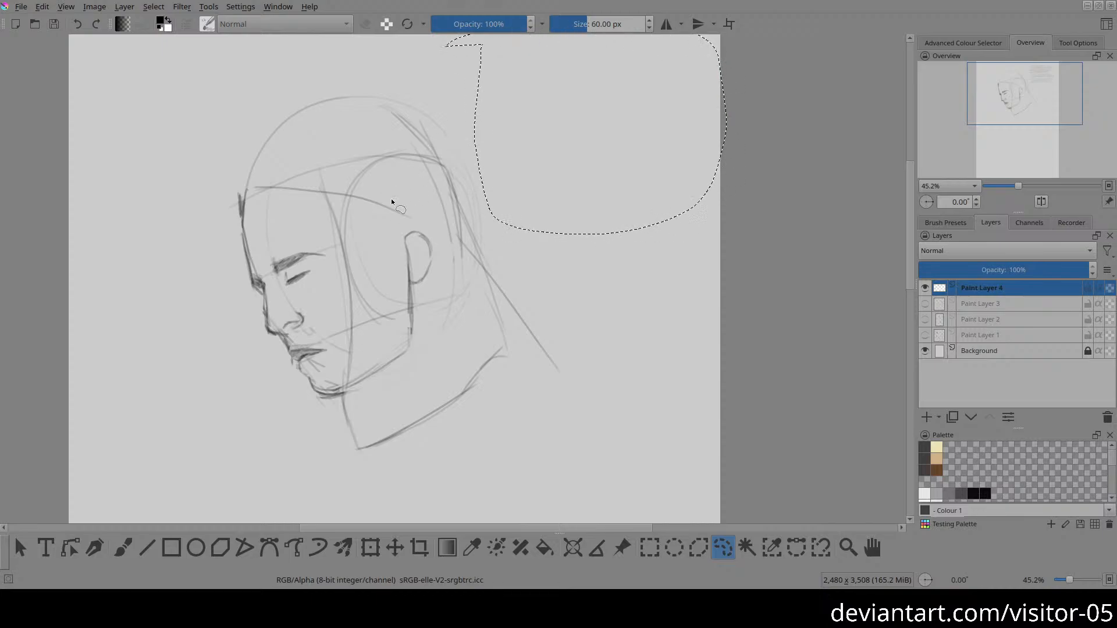
pyautogui.hotkey('ctrl', 'shift', 'a')
pyautogui.press('b')
pyautogui.moveTo(336, 332); pyautogui.dragTo(409, 285)
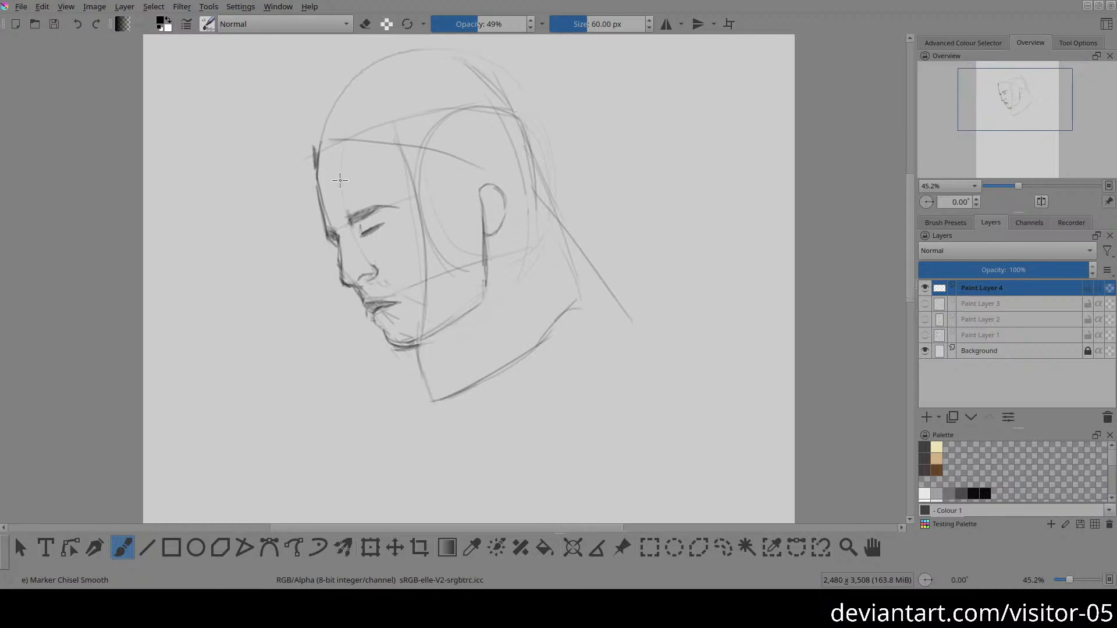
pyautogui.moveTo(315, 155)
pyautogui.mouseDown()
pyautogui.moveTo(317, 133)
pyautogui.moveTo(385, 65)
pyautogui.mouseUp()
pyautogui.hotkey('ctrl', 'z')
pyautogui.moveTo(310, 140); pyautogui.dragTo(385, 89)
pyautogui.hotkey('ctrl', 'z')
# Step: Draw a flatter head top from the forehead over the crown, and continue it down the back of the skull
pyautogui.moveTo(315, 147)
pyautogui.mouseDown()
pyautogui.moveTo(409, 78)
pyautogui.moveTo(501, 75)
pyautogui.mouseUp()
pyautogui.moveTo(393, 88); pyautogui.dragTo(518, 104)
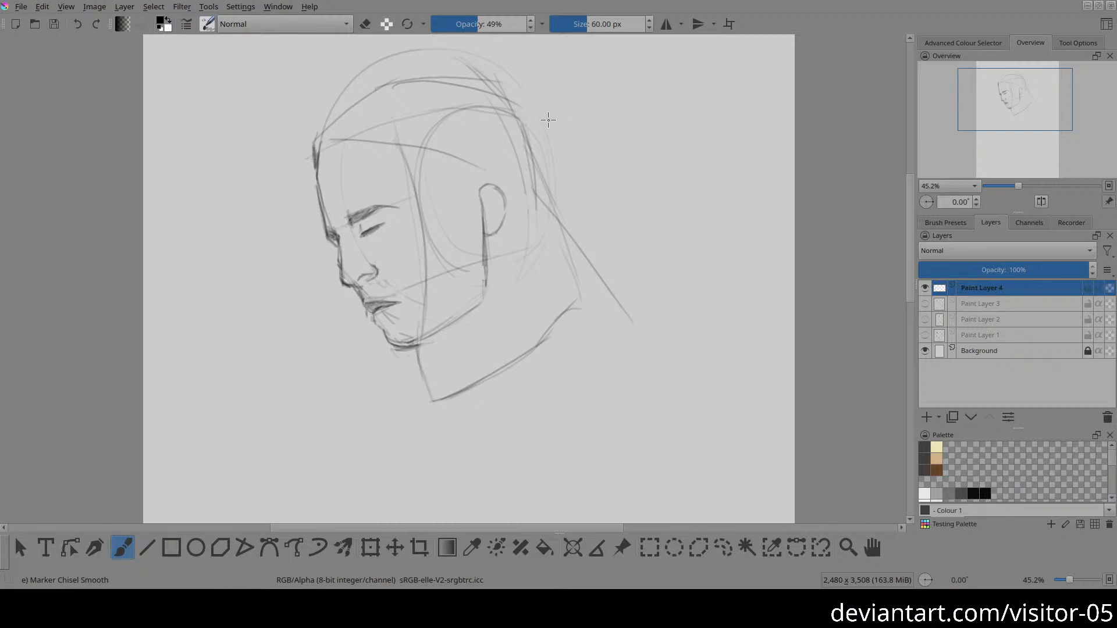
pyautogui.moveTo(499, 98); pyautogui.dragTo(578, 236)
# Step: Erase the old rounded skull outline above the new top of the head
pyautogui.press('e')
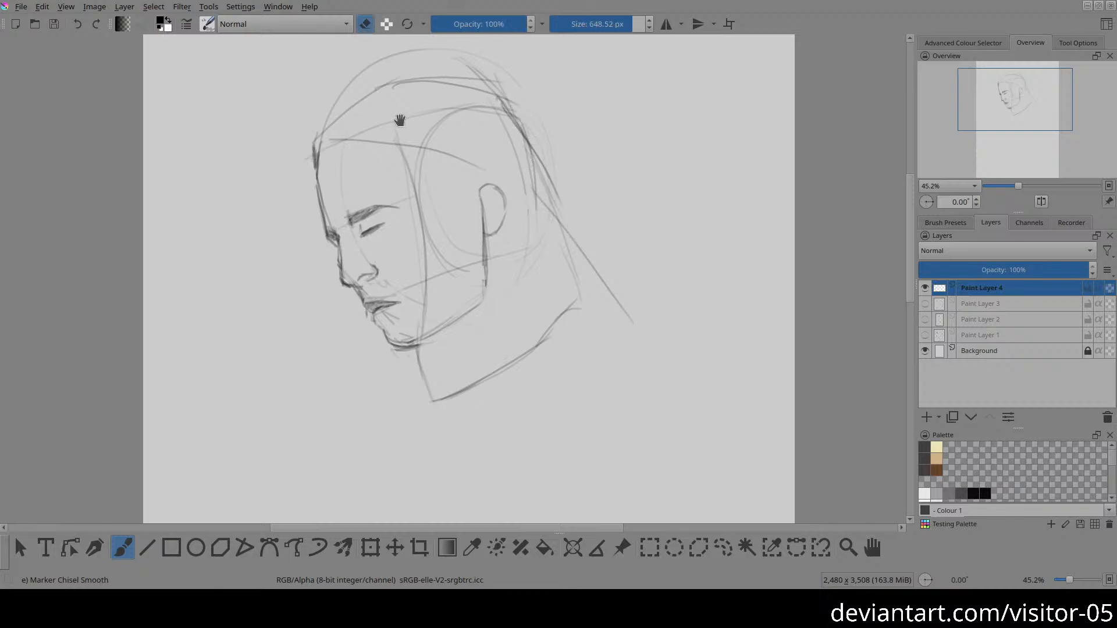
pyautogui.moveTo(400, 120); pyautogui.dragTo(387, 175)
pyautogui.moveTo(302, 174)
pyautogui.mouseDown()
pyautogui.moveTo(326, 144)
pyautogui.moveTo(398, 109)
pyautogui.moveTo(475, 126)
pyautogui.moveTo(520, 170)
pyautogui.moveTo(455, 113)
pyautogui.moveTo(329, 117)
pyautogui.moveTo(330, 140)
pyautogui.moveTo(419, 95)
pyautogui.mouseUp()
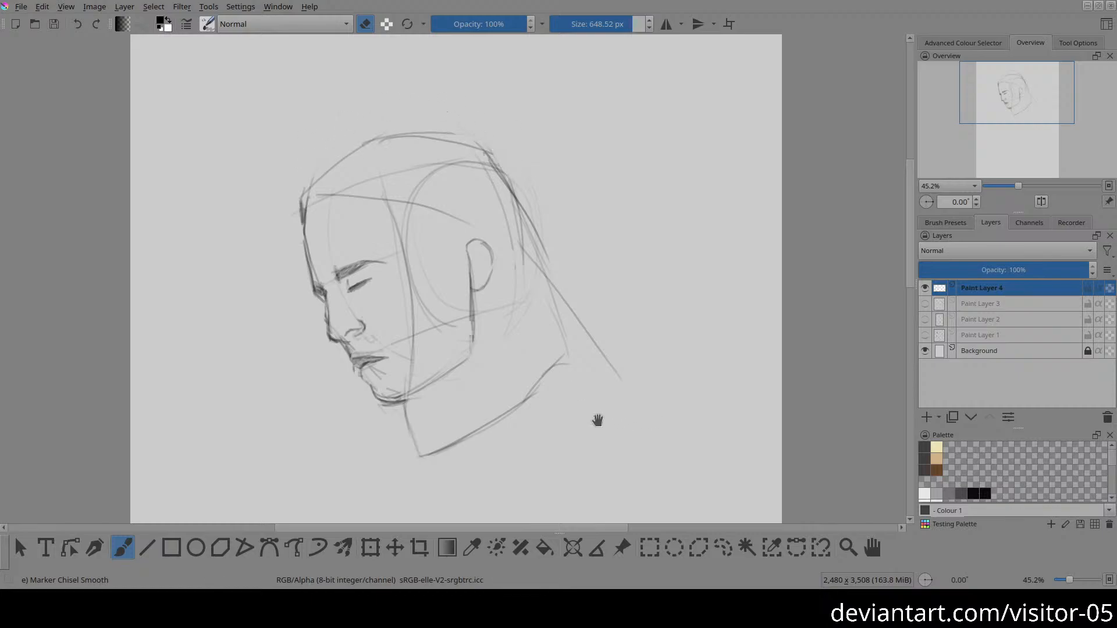
pyautogui.moveTo(596, 419); pyautogui.dragTo(489, 392)
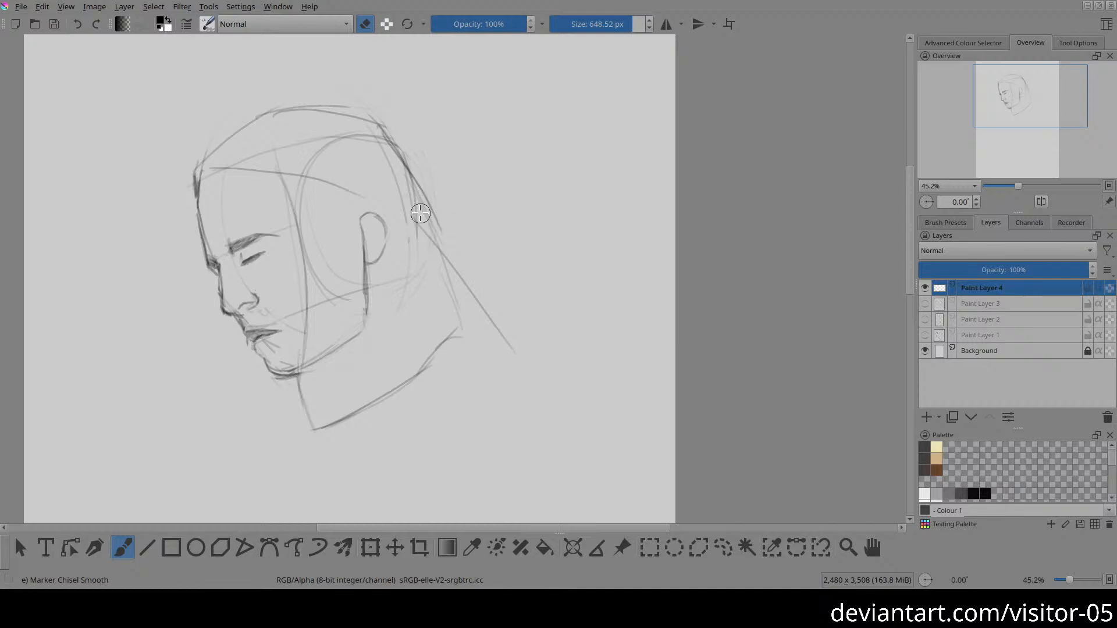
# Step: Darken and extend the line from the back of the crown down the back of the neck
pyautogui.press('e')
pyautogui.moveTo(383, 141); pyautogui.dragTo(497, 327)
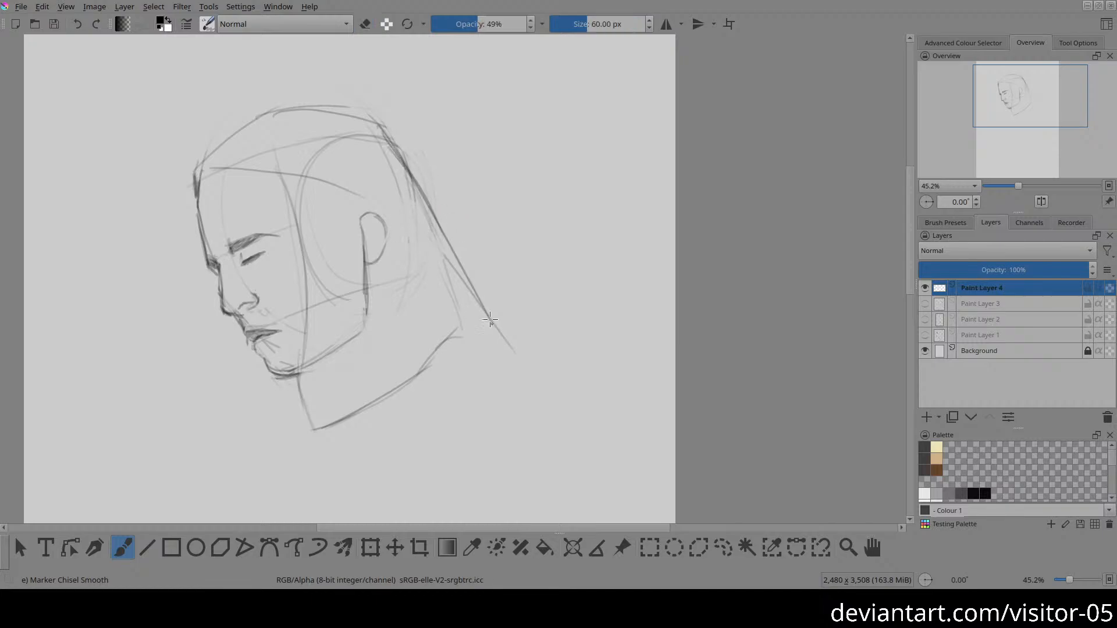
pyautogui.moveTo(417, 207); pyautogui.dragTo(499, 346)
# Step: Sketch the neck muscle line from below the ear, the throat contour, and two diverging lines down the side of the neck
pyautogui.moveTo(285, 365); pyautogui.dragTo(303, 279)
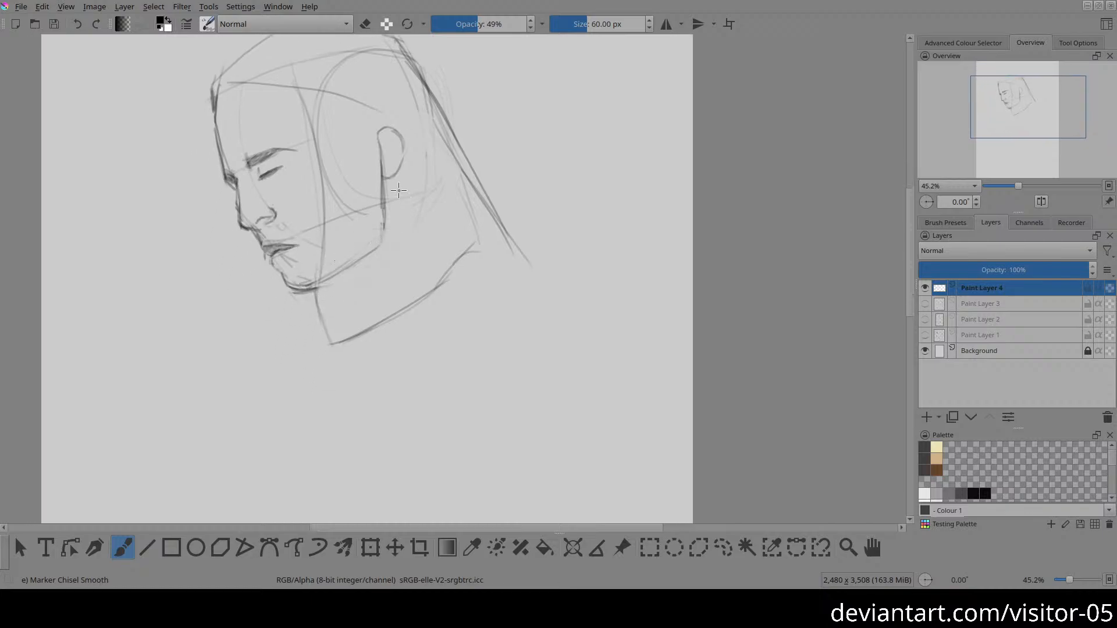
pyautogui.moveTo(384, 185)
pyautogui.mouseDown()
pyautogui.moveTo(360, 362)
pyautogui.moveTo(321, 352)
pyautogui.mouseUp()
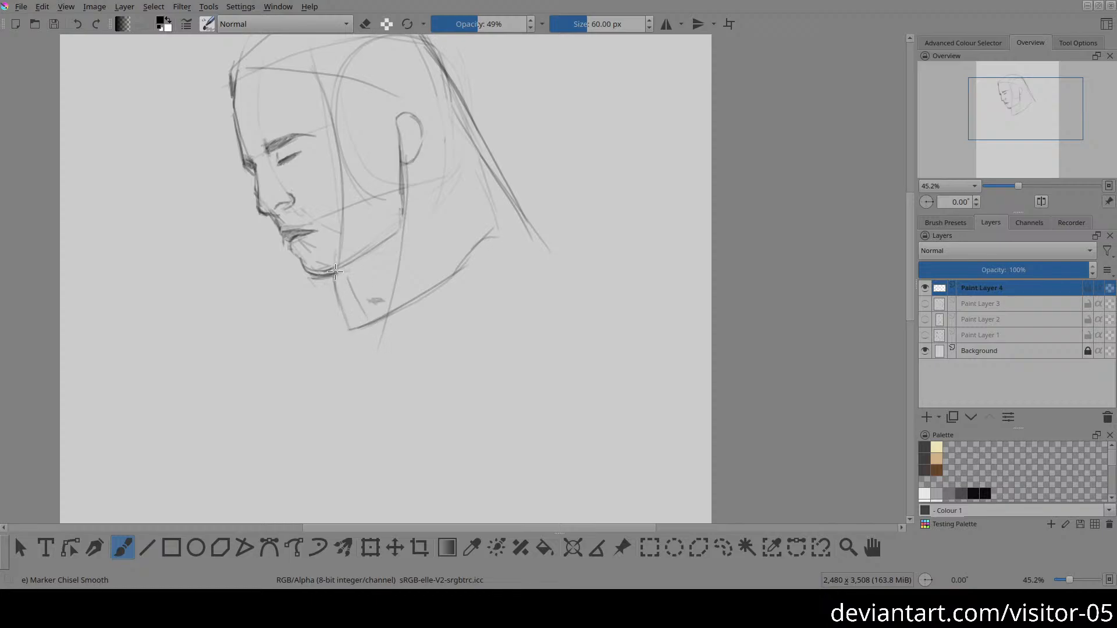
pyautogui.moveTo(347, 278); pyautogui.dragTo(371, 317)
pyautogui.moveTo(434, 177); pyautogui.dragTo(413, 342)
pyautogui.moveTo(432, 178)
pyautogui.mouseDown()
pyautogui.moveTo(444, 324)
pyautogui.moveTo(466, 314)
pyautogui.mouseUp()
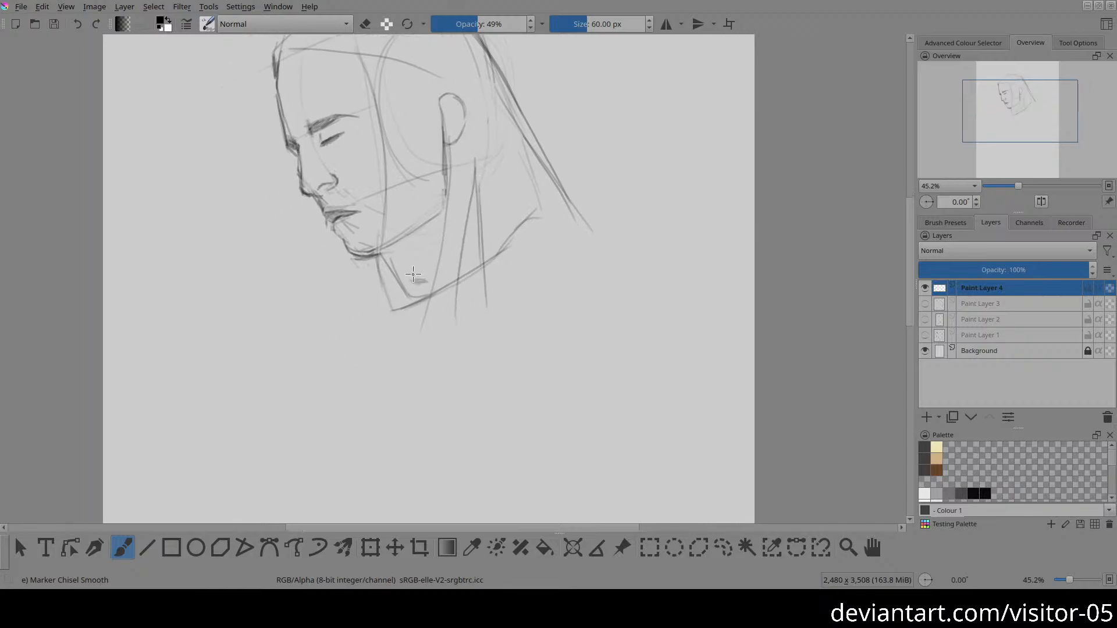
# Step: Sketch light construction curves for the chest and a large egg-shaped ribcage outline below the neck
pyautogui.moveTo(413, 268)
pyautogui.mouseDown()
pyautogui.moveTo(442, 425)
pyautogui.moveTo(429, 413)
pyautogui.moveTo(521, 282)
pyautogui.mouseUp()
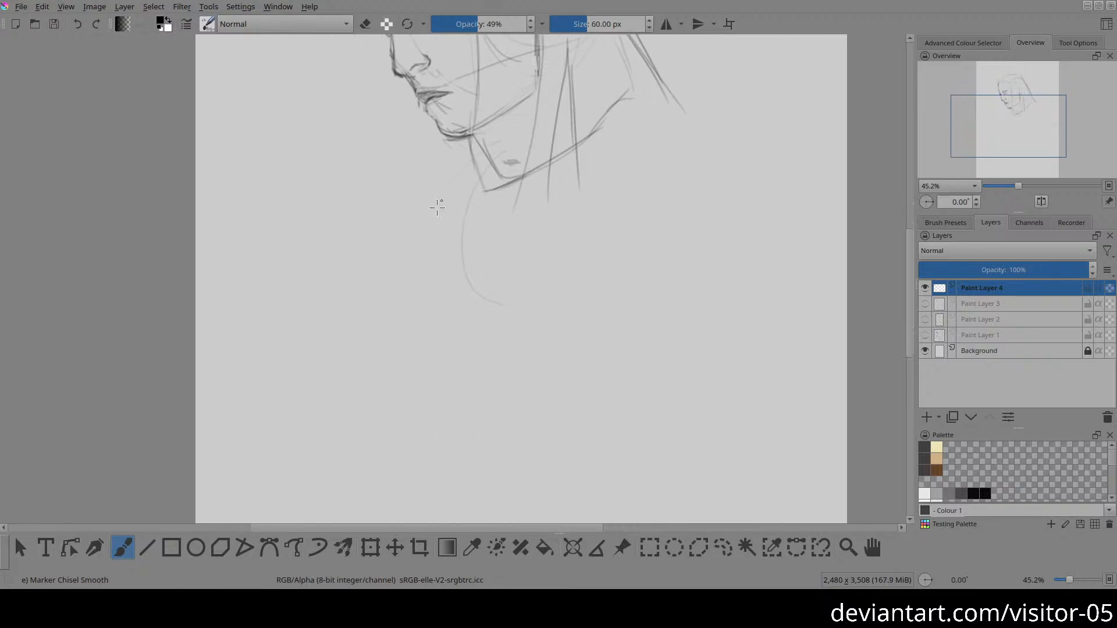
pyautogui.moveTo(437, 207)
pyautogui.mouseDown()
pyautogui.moveTo(525, 388)
pyautogui.moveTo(641, 207)
pyautogui.mouseUp()
pyautogui.moveTo(573, 369); pyautogui.dragTo(422, 346)
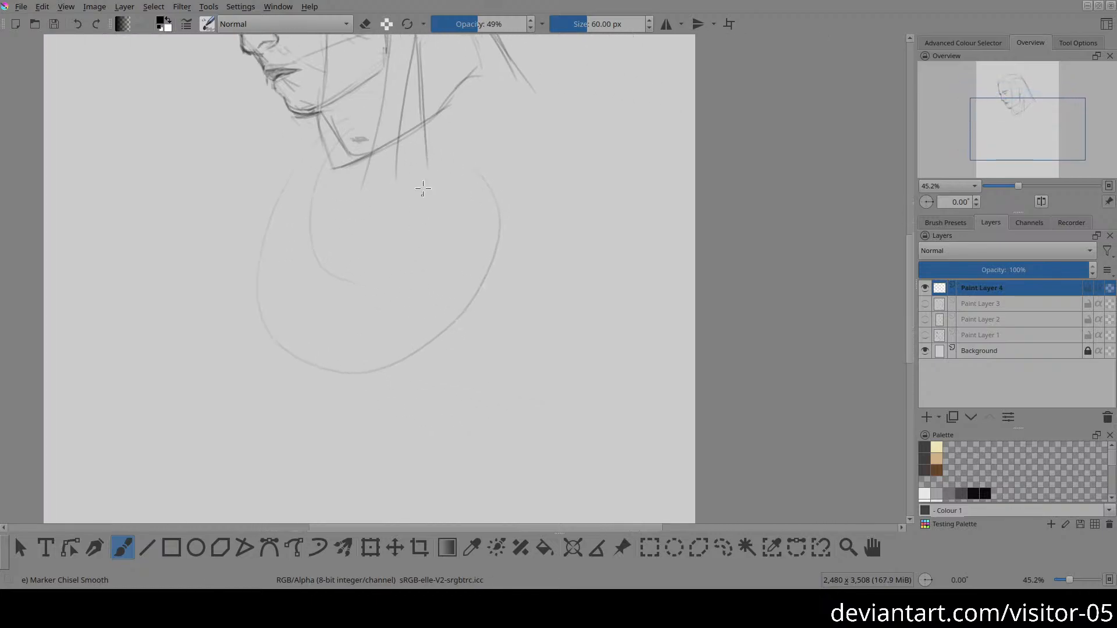
pyautogui.moveTo(343, 126)
pyautogui.mouseDown()
pyautogui.moveTo(410, 463)
pyautogui.moveTo(437, 132)
pyautogui.mouseUp()
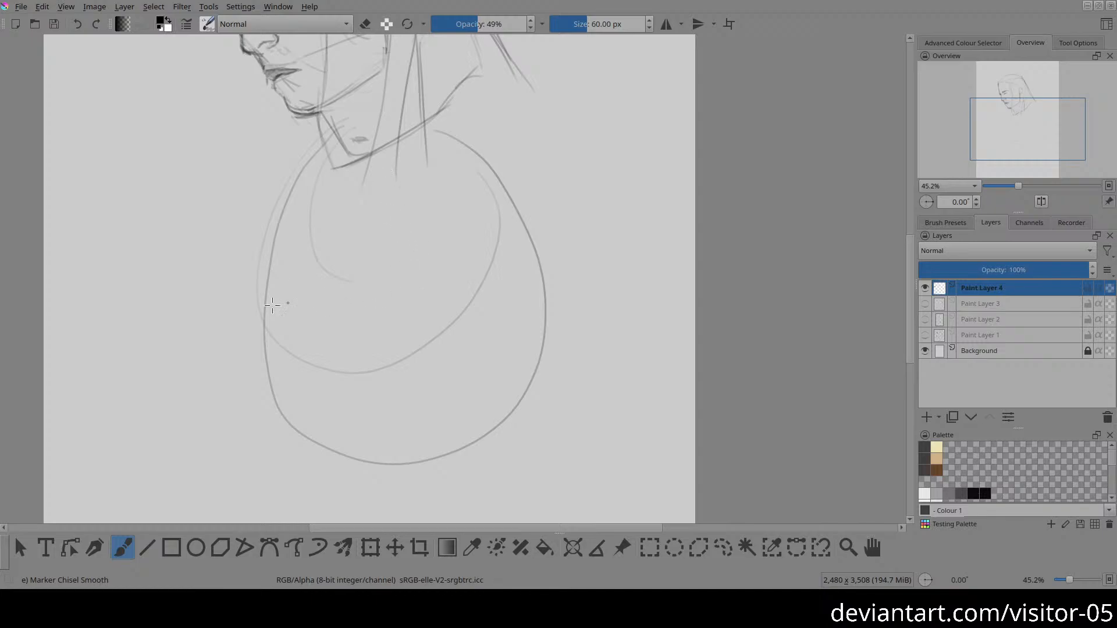
pyautogui.moveTo(292, 318); pyautogui.dragTo(333, 376)
# Step: Draw the two collarbone lines extending outward from the pit of the neck to the shoulders
pyautogui.press('2')
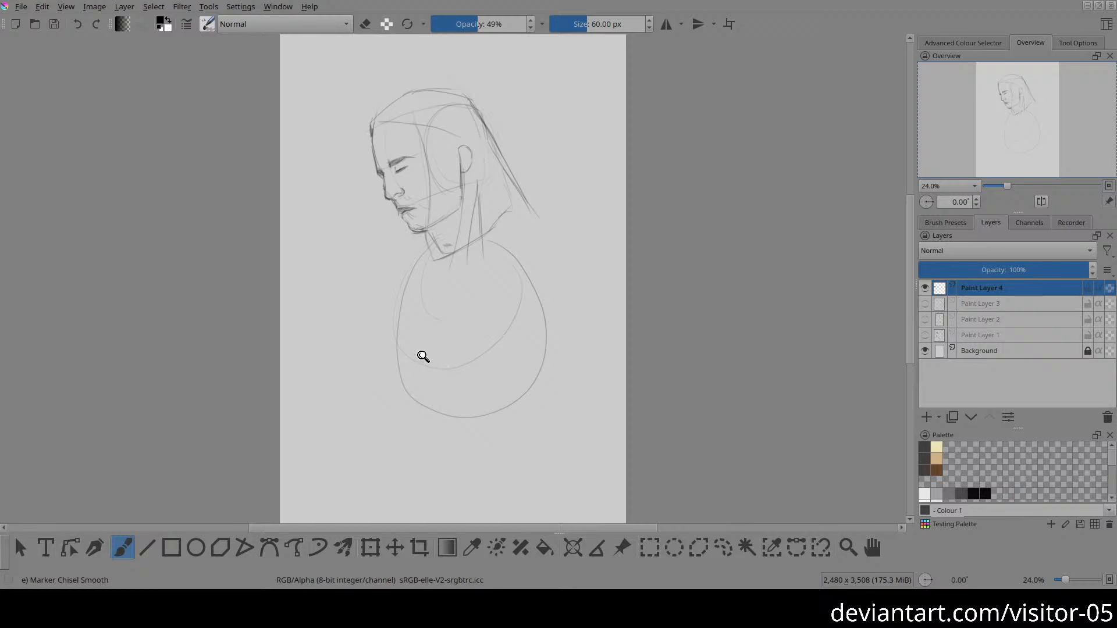
pyautogui.moveTo(423, 356); pyautogui.dragTo(434, 322)
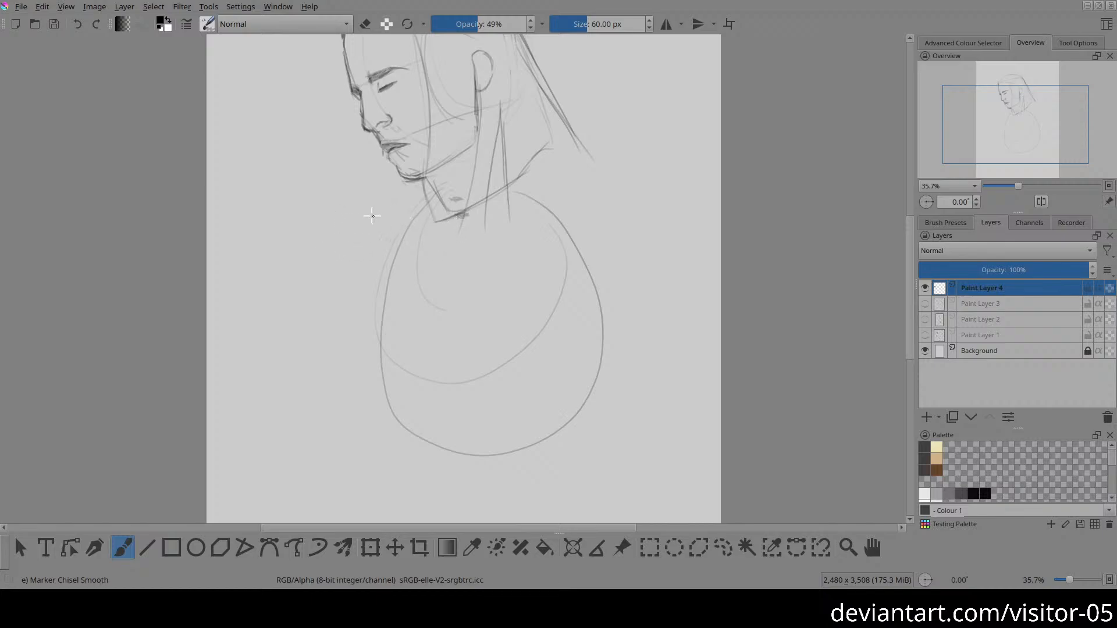
pyautogui.moveTo(354, 215)
pyautogui.mouseDown()
pyautogui.moveTo(396, 223)
pyautogui.moveTo(576, 206)
pyautogui.mouseUp()
pyautogui.moveTo(463, 223); pyautogui.dragTo(592, 199)
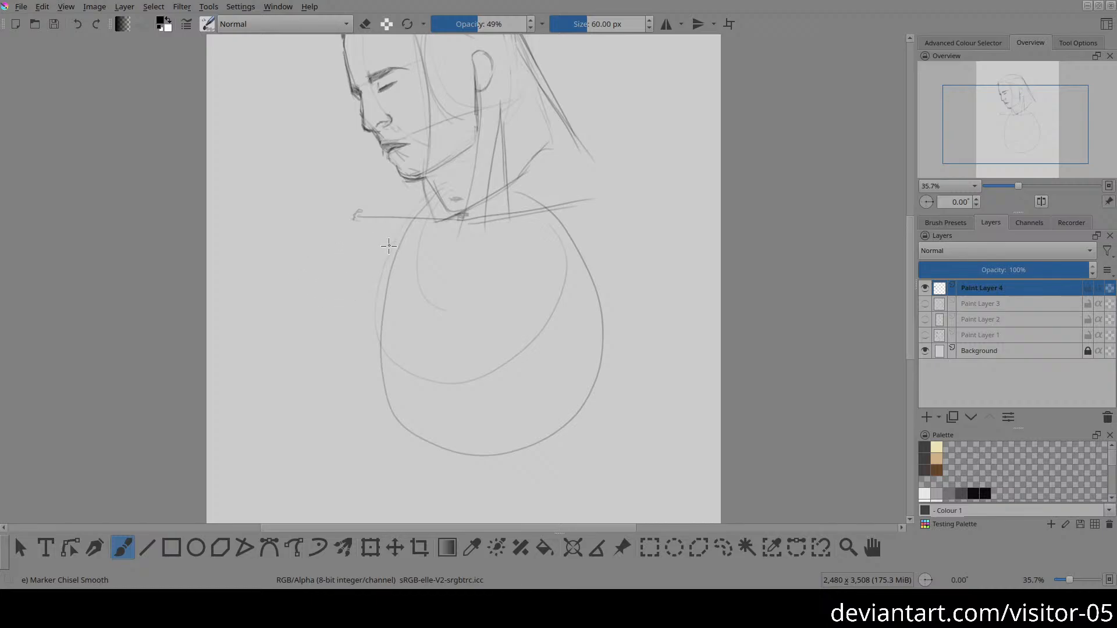
# Step: Draw narrower side contours and a raised bottom curve inside the egg-shaped ribcage outline
pyautogui.moveTo(388, 241); pyautogui.dragTo(423, 403)
pyautogui.moveTo(387, 274)
pyautogui.mouseDown()
pyautogui.moveTo(411, 382)
pyautogui.moveTo(520, 432)
pyautogui.mouseUp()
pyautogui.moveTo(436, 421)
pyautogui.mouseDown()
pyautogui.moveTo(547, 399)
pyautogui.moveTo(589, 320)
pyautogui.moveTo(540, 411)
pyautogui.mouseUp()
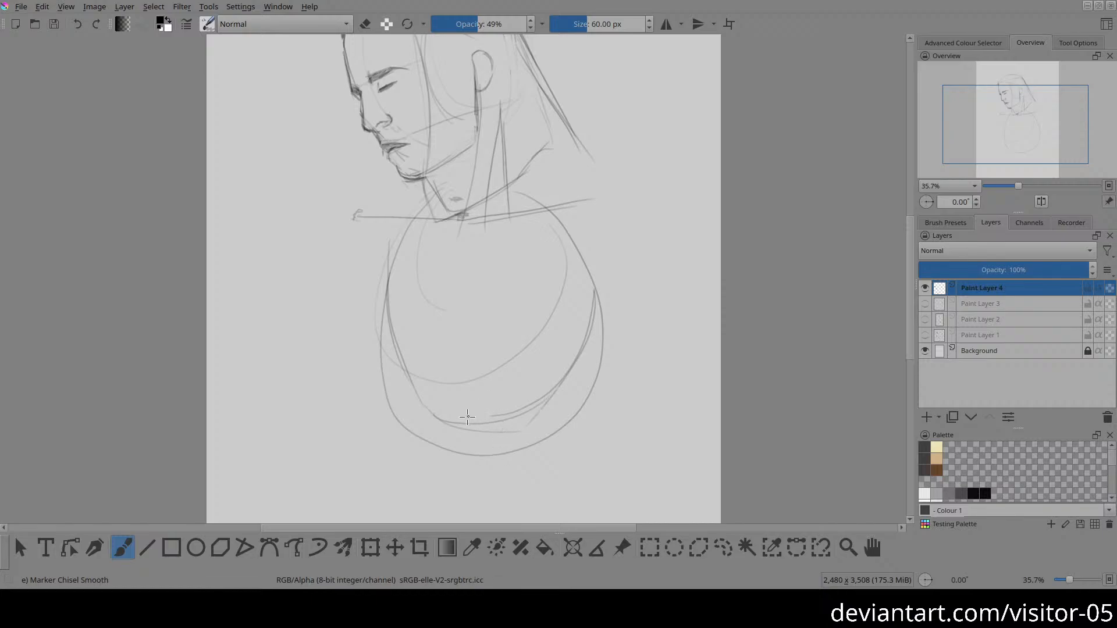
pyautogui.moveTo(563, 226); pyautogui.dragTo(582, 370)
pyautogui.moveTo(593, 296); pyautogui.dragTo(565, 401)
pyautogui.press('e')
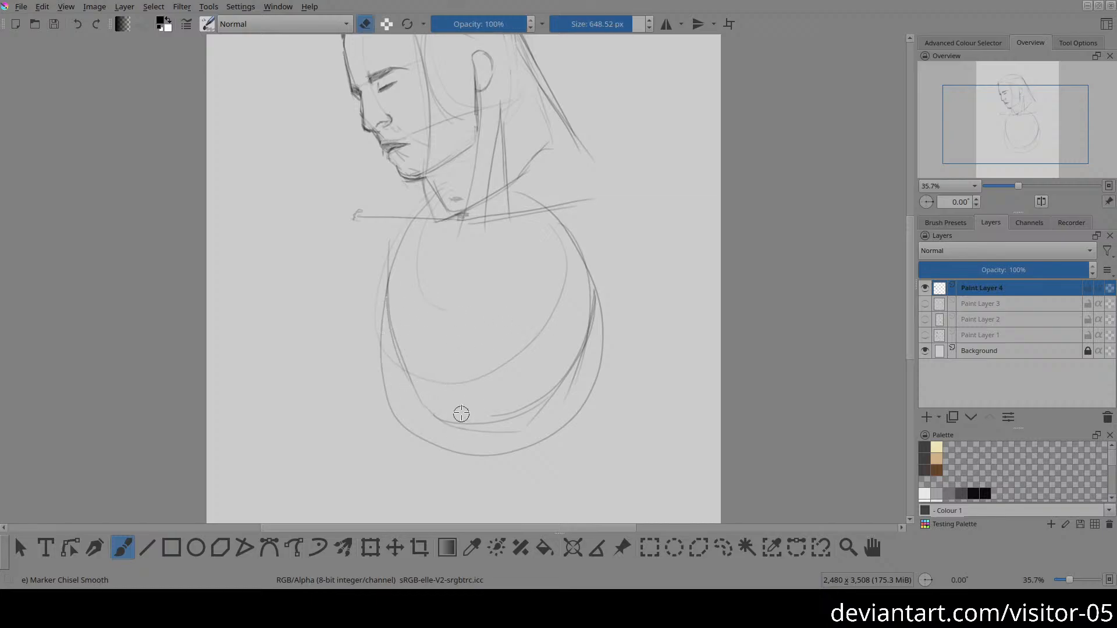
pyautogui.press('e')
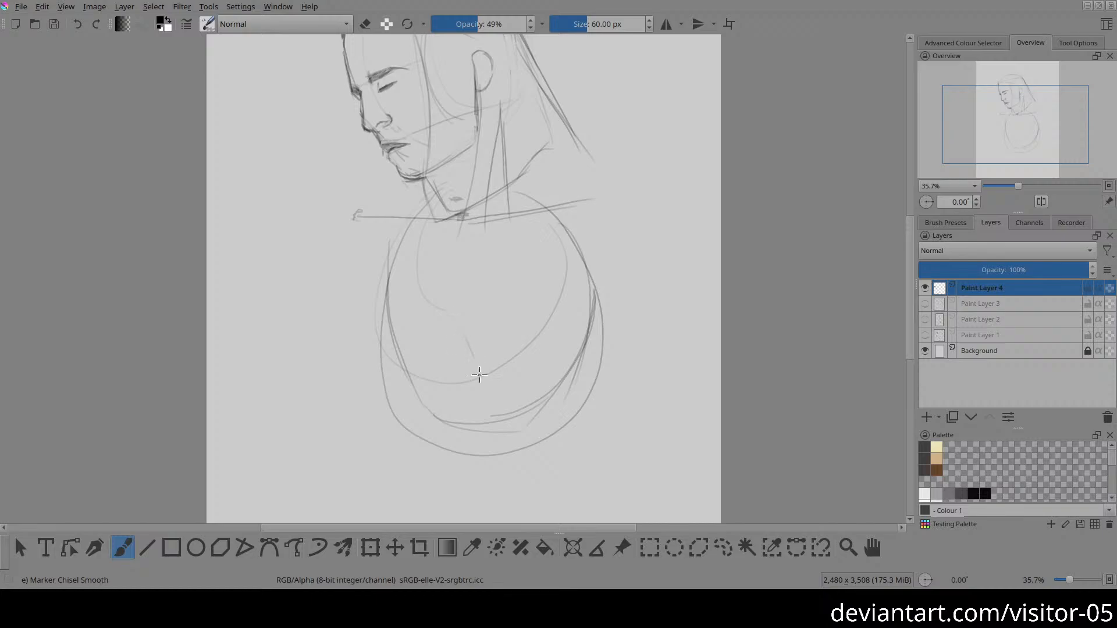
# Step: Draw the rib arch at the lower chest with a slanted line on each side, doubling the left one
pyautogui.moveTo(463, 331); pyautogui.dragTo(496, 388)
pyautogui.moveTo(460, 324); pyautogui.dragTo(437, 410)
pyautogui.hotkey('ctrl', 'z')
pyautogui.moveTo(459, 328); pyautogui.dragTo(441, 420)
pyautogui.moveTo(384, 278)
pyautogui.mouseDown()
pyautogui.moveTo(413, 414)
pyautogui.moveTo(431, 425)
pyautogui.moveTo(450, 410)
pyautogui.mouseUp()
pyautogui.hotkey('ctrl', 'z')
pyautogui.moveTo(450, 327); pyautogui.dragTo(433, 414)
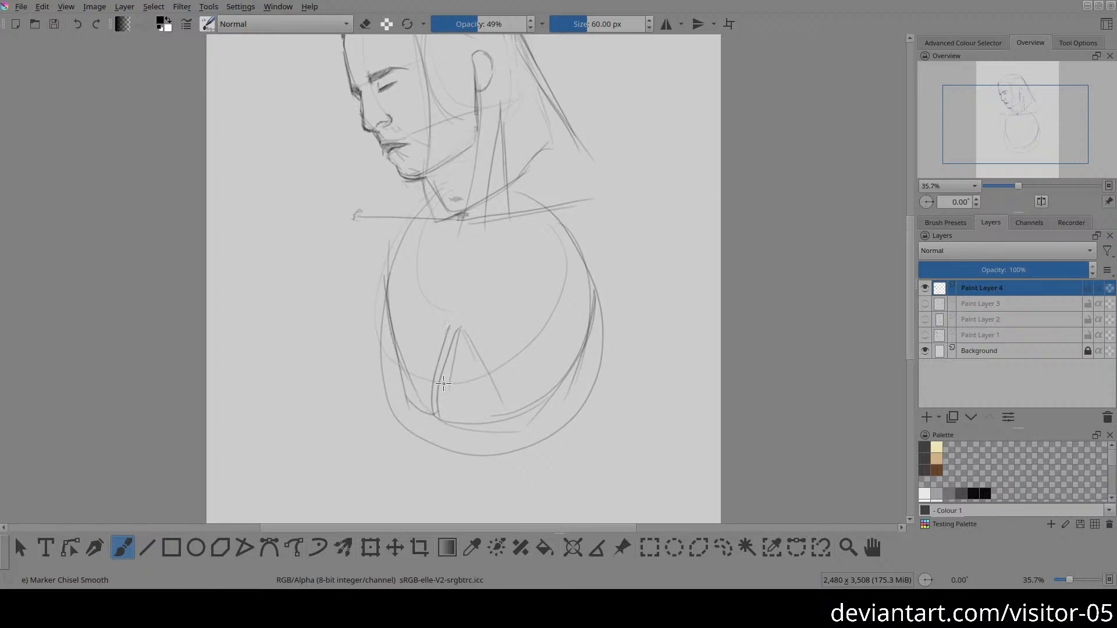
# Step: Add a diagonal inside the rib arch, define the right lower rib edge and side contour, and lighten the outer right curve
pyautogui.moveTo(437, 362)
pyautogui.mouseDown()
pyautogui.moveTo(474, 332)
pyautogui.moveTo(499, 408)
pyautogui.mouseUp()
pyautogui.moveTo(489, 370); pyautogui.dragTo(540, 415)
pyautogui.moveTo(560, 224)
pyautogui.mouseDown()
pyautogui.moveTo(570, 277)
pyautogui.moveTo(565, 377)
pyautogui.moveTo(550, 410)
pyautogui.mouseUp()
pyautogui.press('e')
pyautogui.moveTo(594, 291)
pyautogui.mouseDown()
pyautogui.moveTo(581, 252)
pyautogui.moveTo(591, 381)
pyautogui.mouseUp()
pyautogui.press('e')
# Step: Redraw the ribcage's left side contour from the upper chest down to the lower ribs
pyautogui.moveTo(434, 413)
pyautogui.mouseDown()
pyautogui.moveTo(481, 365)
pyautogui.moveTo(434, 412)
pyautogui.mouseUp()
pyautogui.keyDown('space'); pyautogui.moveTo(454, 425); pyautogui.dragTo(470, 276); pyautogui.keyUp('space')
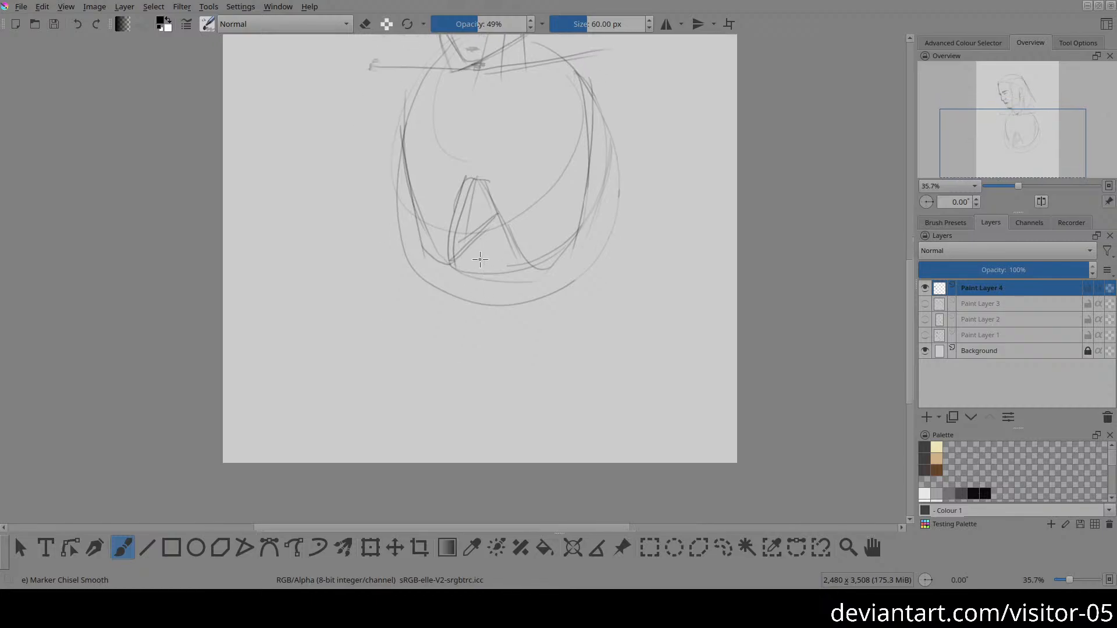
pyautogui.keyDown('space'); pyautogui.moveTo(541, 130); pyautogui.dragTo(518, 267); pyautogui.keyUp('space')
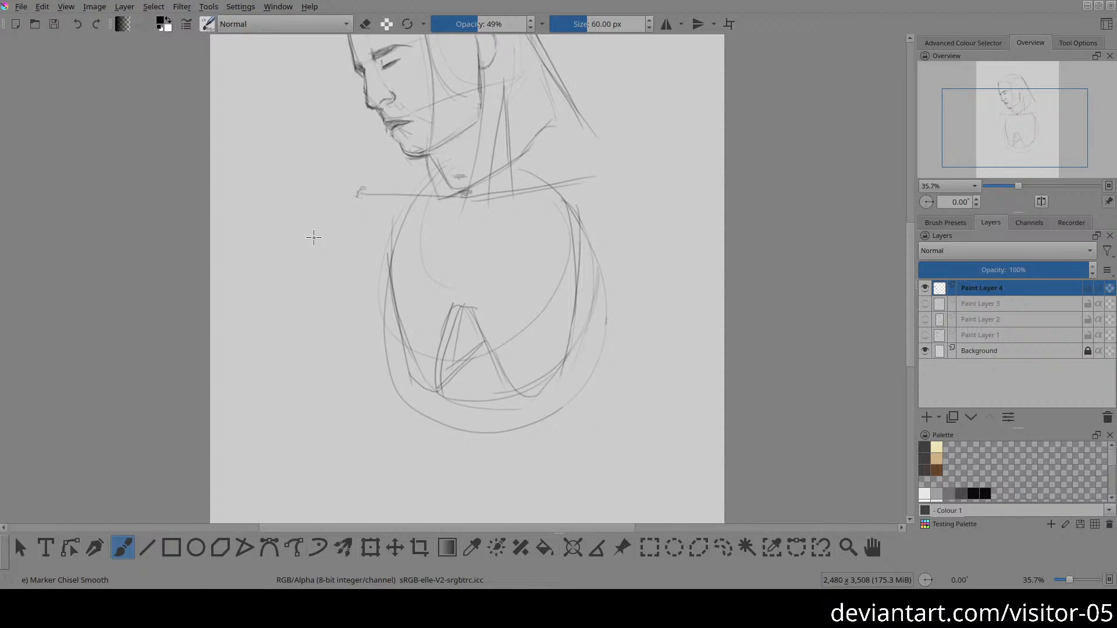
pyautogui.moveTo(413, 217)
pyautogui.mouseDown()
pyautogui.moveTo(390, 287)
pyautogui.moveTo(386, 355)
pyautogui.mouseUp()
pyautogui.moveTo(400, 235); pyautogui.dragTo(408, 378)
# Step: Erase the leftover outer and bottom construction curves around the ribcage
pyautogui.press('e')
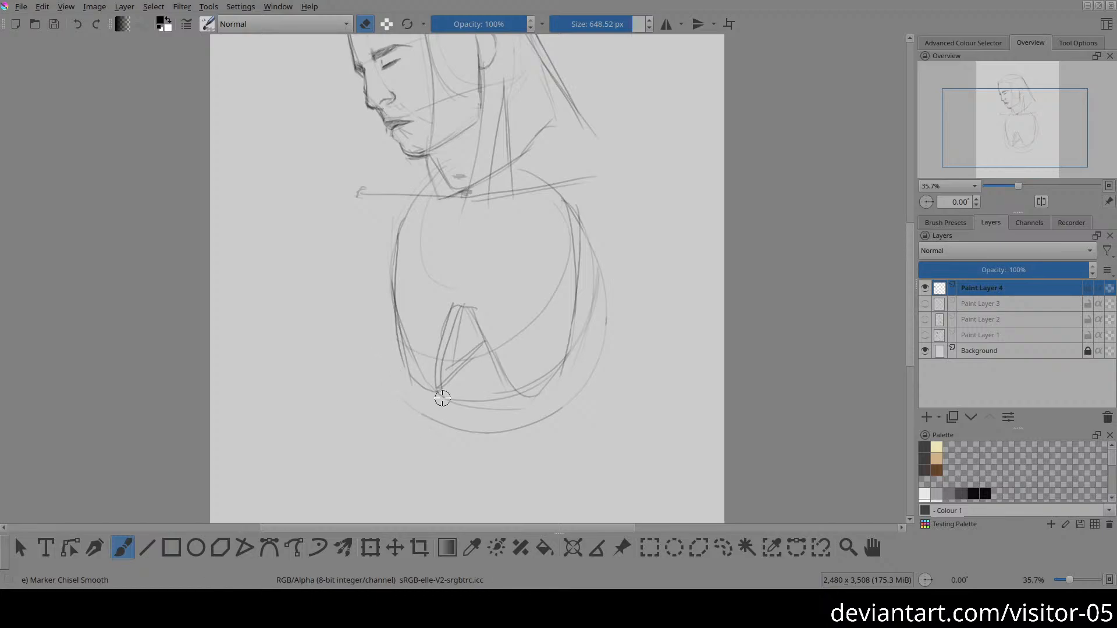
pyautogui.moveTo(442, 399)
pyautogui.mouseDown()
pyautogui.moveTo(444, 412)
pyautogui.moveTo(498, 412)
pyautogui.moveTo(455, 396)
pyautogui.moveTo(416, 412)
pyautogui.moveTo(626, 326)
pyautogui.moveTo(593, 314)
pyautogui.moveTo(611, 290)
pyautogui.moveTo(580, 204)
pyautogui.moveTo(563, 382)
pyautogui.mouseUp()
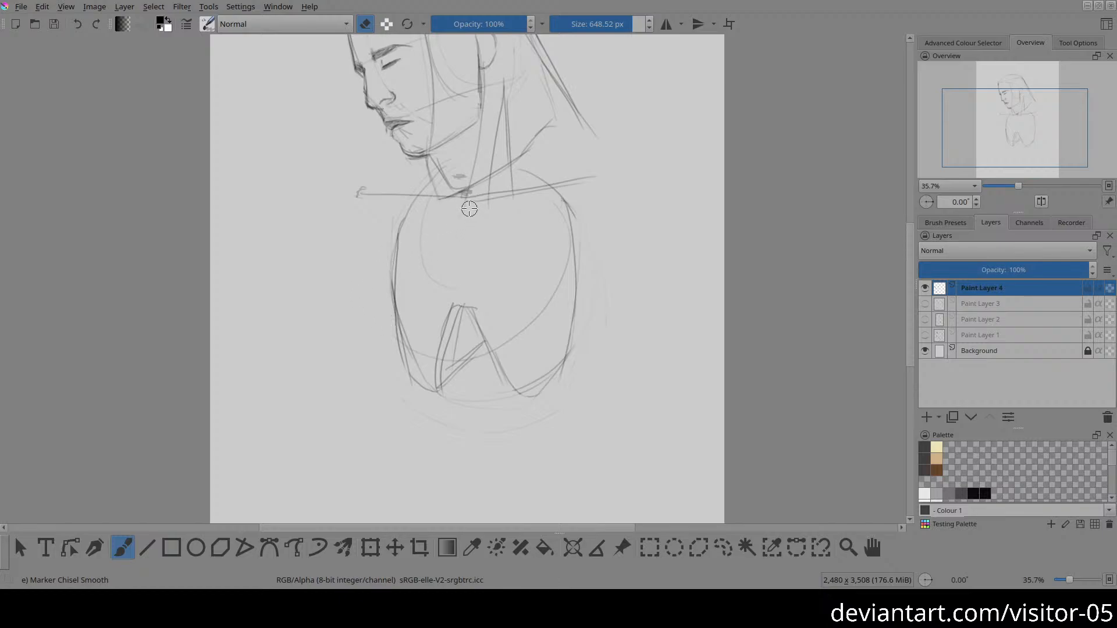
pyautogui.press('e')
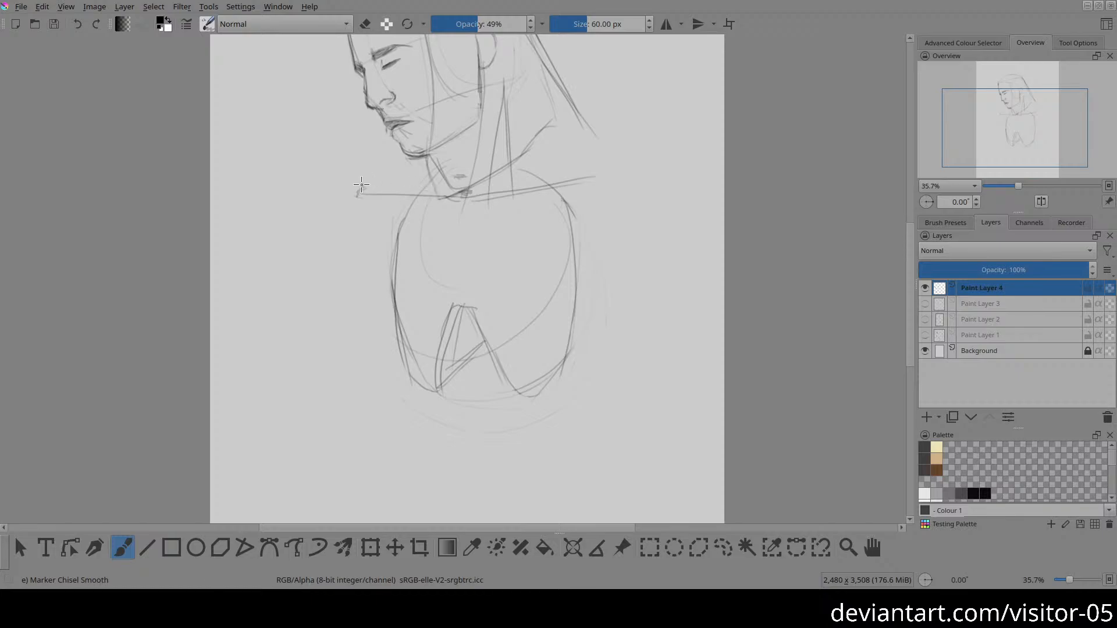
# Step: Draw the shoulder slopes from both sides of the neck out to the collarbone ends, and darken the right collarbone
pyautogui.moveTo(361, 185); pyautogui.dragTo(434, 170)
pyautogui.moveTo(524, 144)
pyautogui.mouseDown()
pyautogui.moveTo(581, 183)
pyautogui.moveTo(627, 171)
pyautogui.mouseUp()
pyautogui.moveTo(465, 199); pyautogui.dragTo(599, 176)
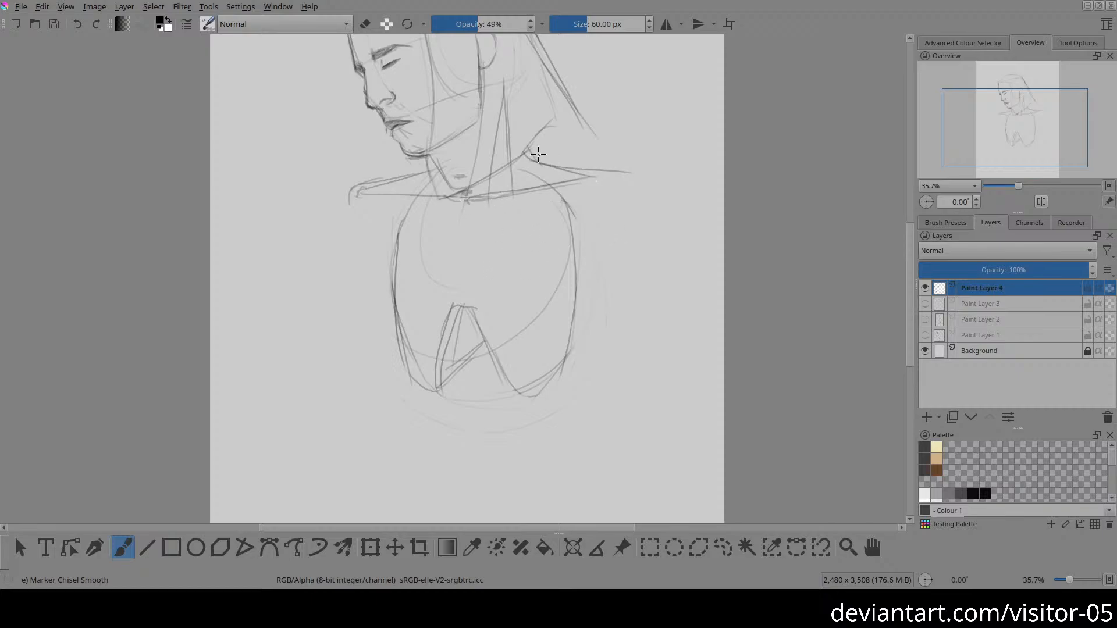
pyautogui.scroll(3, 574, 175)
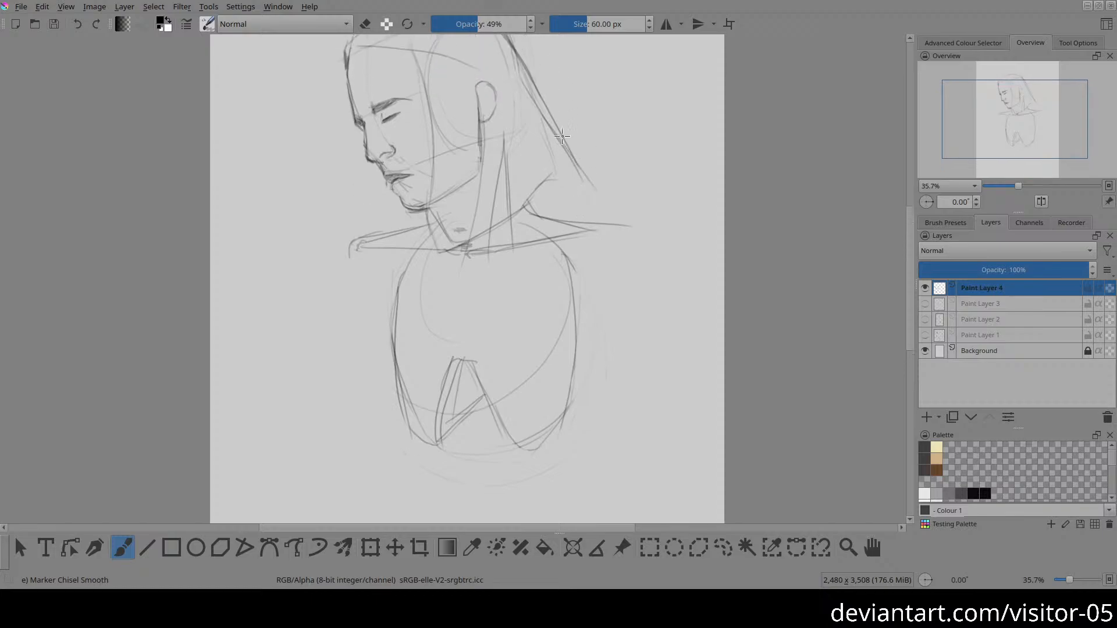
# Step: Sketch the back of the neck behind the ear and its slope into the shoulder, and close off the hair's lower tip
pyautogui.moveTo(562, 136); pyautogui.dragTo(587, 220)
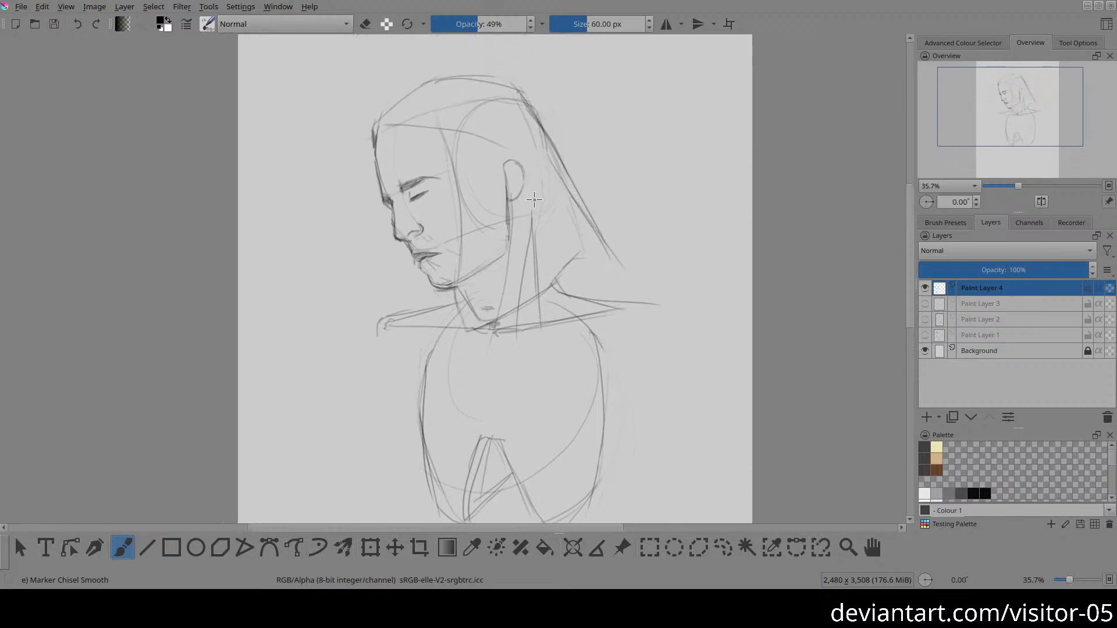
pyautogui.moveTo(539, 186); pyautogui.dragTo(573, 255)
pyautogui.moveTo(531, 298); pyautogui.dragTo(588, 291)
pyautogui.moveTo(594, 225); pyautogui.dragTo(632, 300)
pyautogui.scroll(-3, 601, 319)
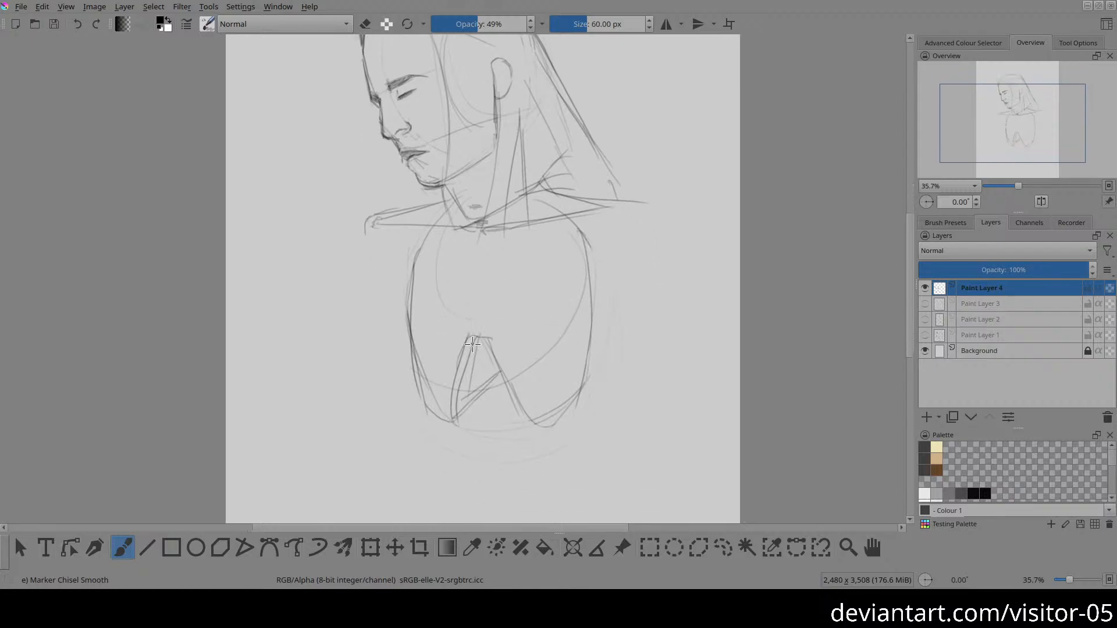
# Step: Redraw the rib arch's apex and right edge, and fade its left edge and the old curve crossing below it
pyautogui.press('e')
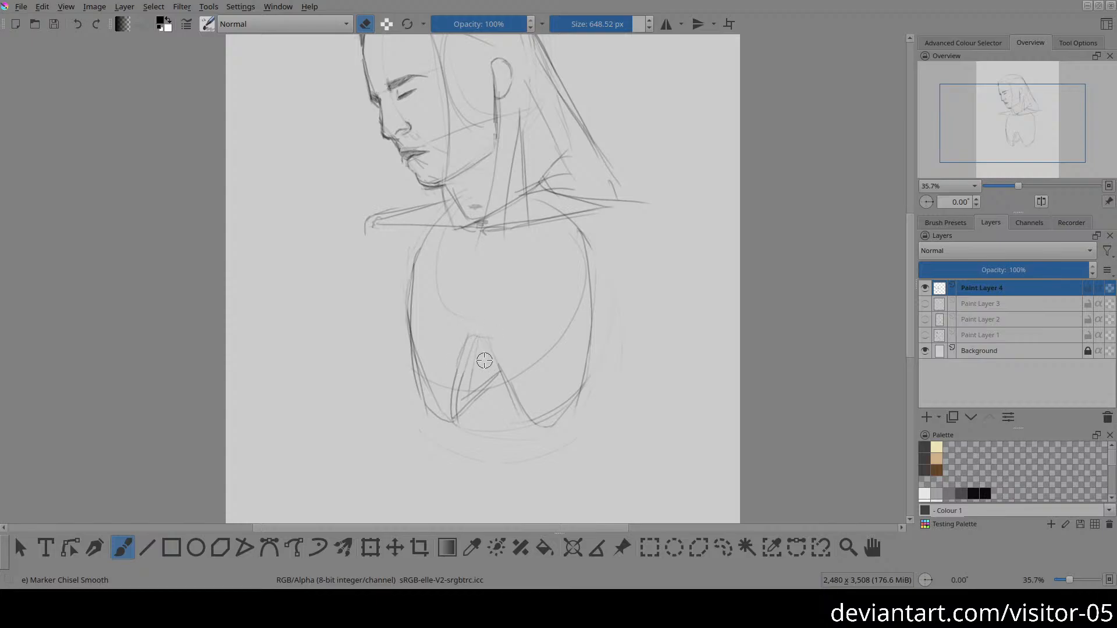
pyautogui.press('e')
pyautogui.moveTo(477, 330)
pyautogui.mouseDown()
pyautogui.moveTo(520, 401)
pyautogui.moveTo(533, 390)
pyautogui.moveTo(477, 346)
pyautogui.moveTo(541, 423)
pyautogui.mouseUp()
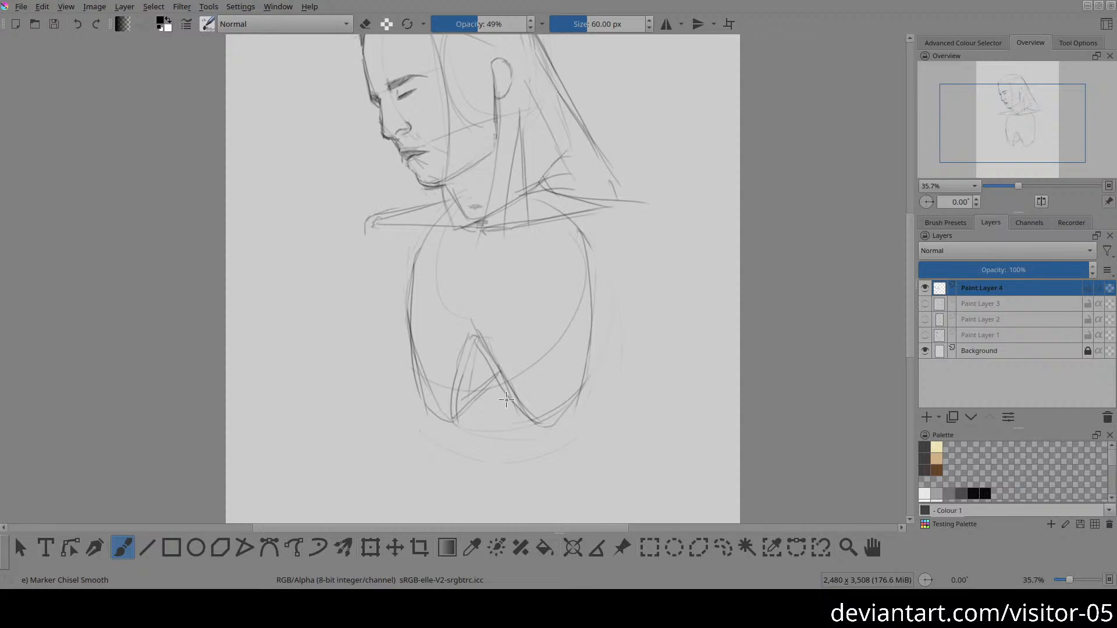
pyautogui.press('e')
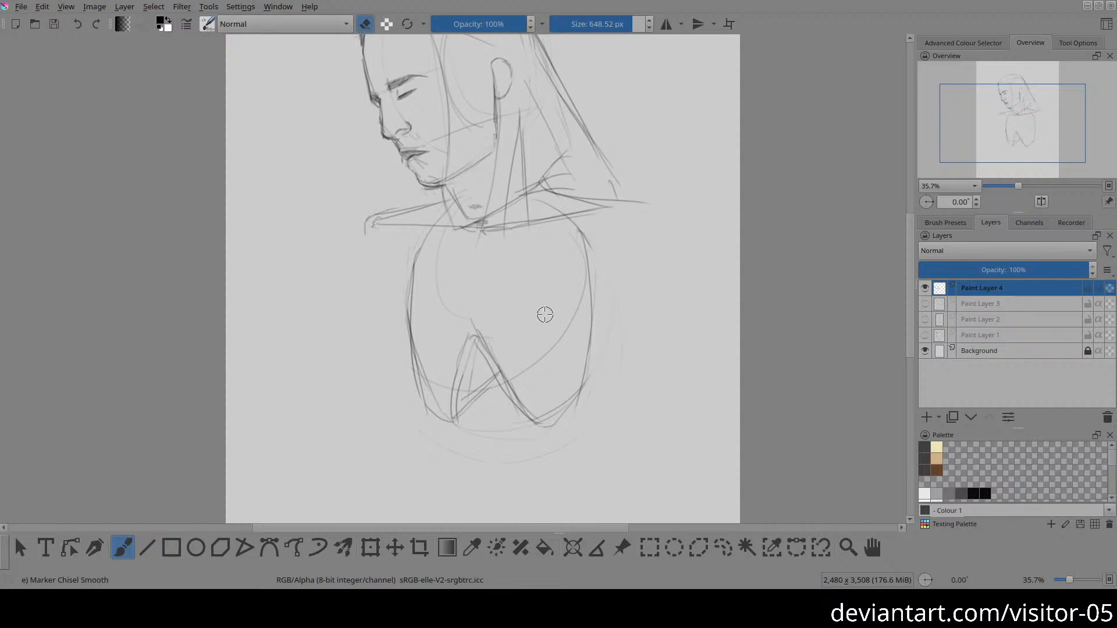
pyautogui.moveTo(448, 398)
pyautogui.mouseDown()
pyautogui.moveTo(460, 363)
pyautogui.moveTo(472, 401)
pyautogui.moveTo(485, 392)
pyautogui.mouseUp()
pyautogui.press('e')
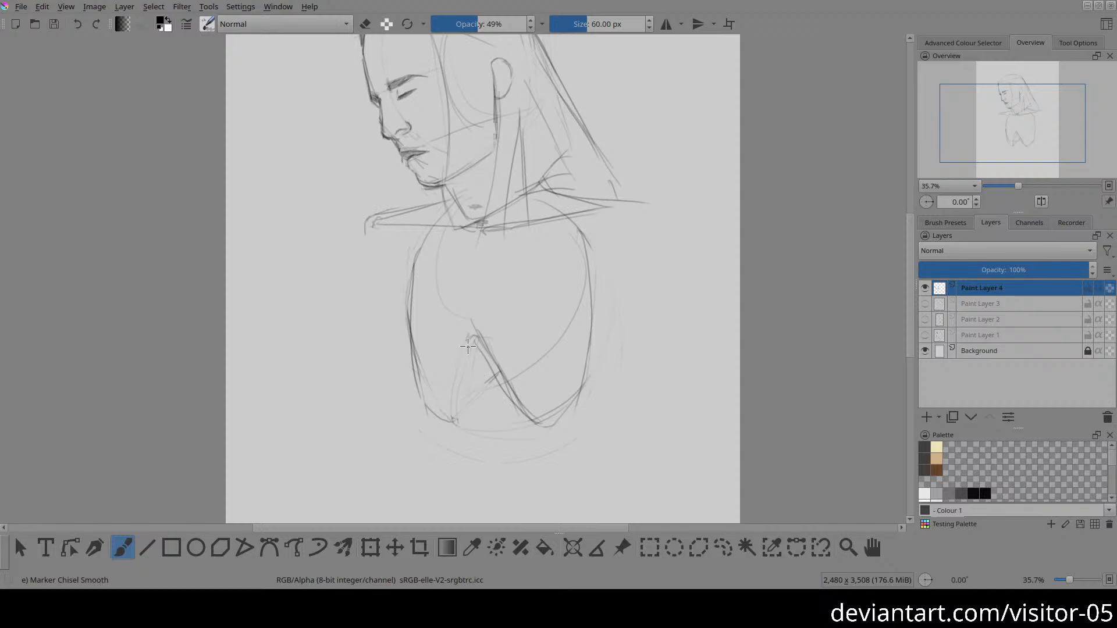
pyautogui.moveTo(468, 347); pyautogui.dragTo(495, 378)
# Step: Draw a long guideline from the right side of the neck down the torso, and a rising hip curve below the ribcage
pyautogui.moveTo(412, 434); pyautogui.dragTo(409, 393)
pyautogui.moveTo(487, 314); pyautogui.dragTo(427, 257)
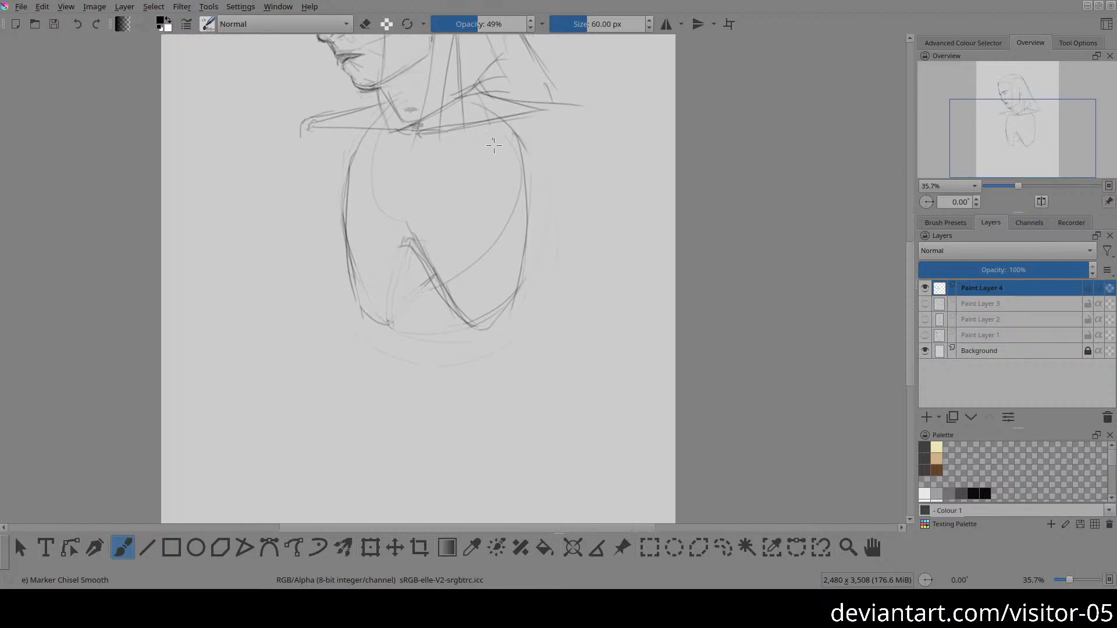
pyautogui.moveTo(484, 104); pyautogui.dragTo(514, 340)
pyautogui.moveTo(414, 489); pyautogui.dragTo(410, 441)
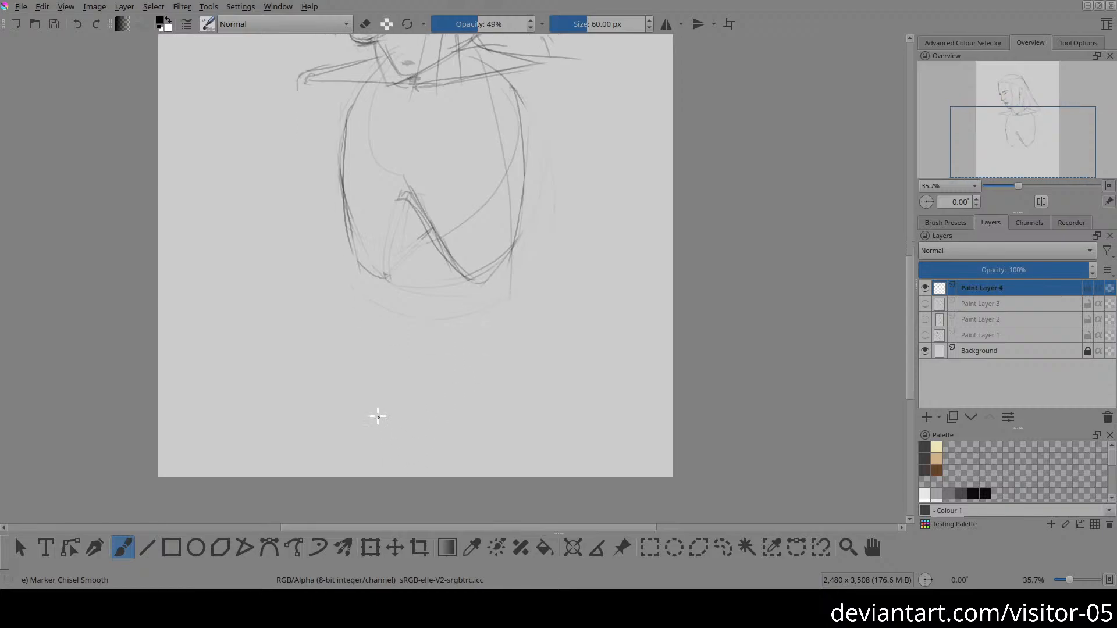
pyautogui.moveTo(378, 397)
pyautogui.mouseDown()
pyautogui.moveTo(442, 387)
pyautogui.moveTo(546, 337)
pyautogui.mouseUp()
pyautogui.moveTo(425, 306)
pyautogui.mouseDown()
pyautogui.moveTo(421, 417)
pyautogui.moveTo(402, 442)
pyautogui.mouseUp()
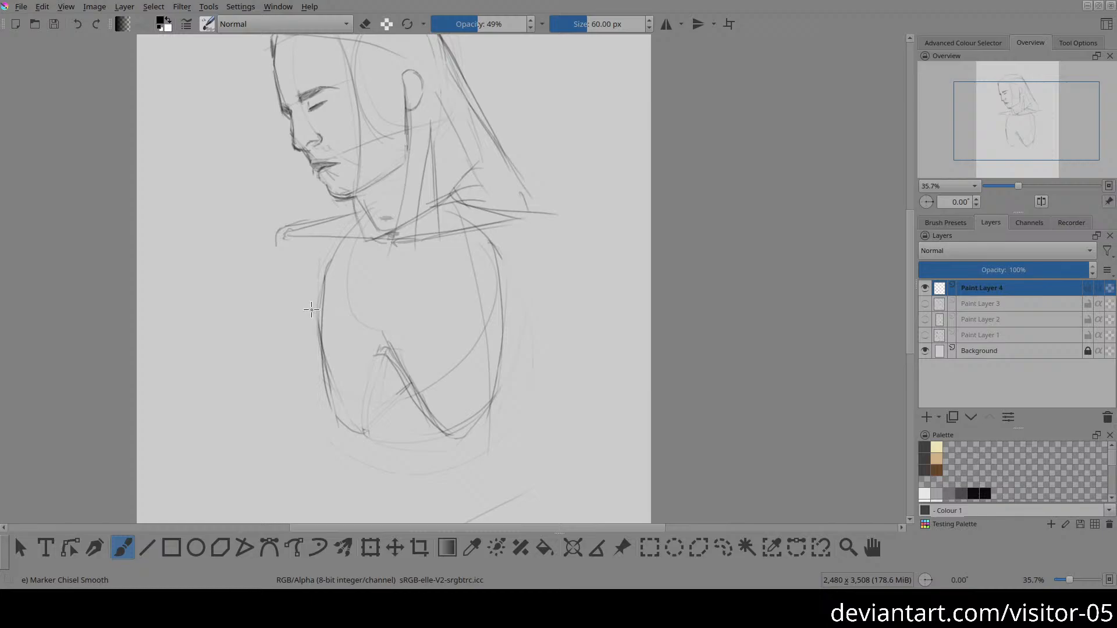
# Step: Draw a curved band across the middle of the ribcage and the upper chest's left edge from the neck down to it
pyautogui.moveTo(353, 223); pyautogui.dragTo(335, 265)
pyautogui.moveTo(347, 306)
pyautogui.mouseDown()
pyautogui.moveTo(468, 293)
pyautogui.moveTo(484, 278)
pyautogui.moveTo(344, 312)
pyautogui.moveTo(421, 311)
pyautogui.moveTo(483, 277)
pyautogui.moveTo(380, 321)
pyautogui.moveTo(326, 317)
pyautogui.mouseUp()
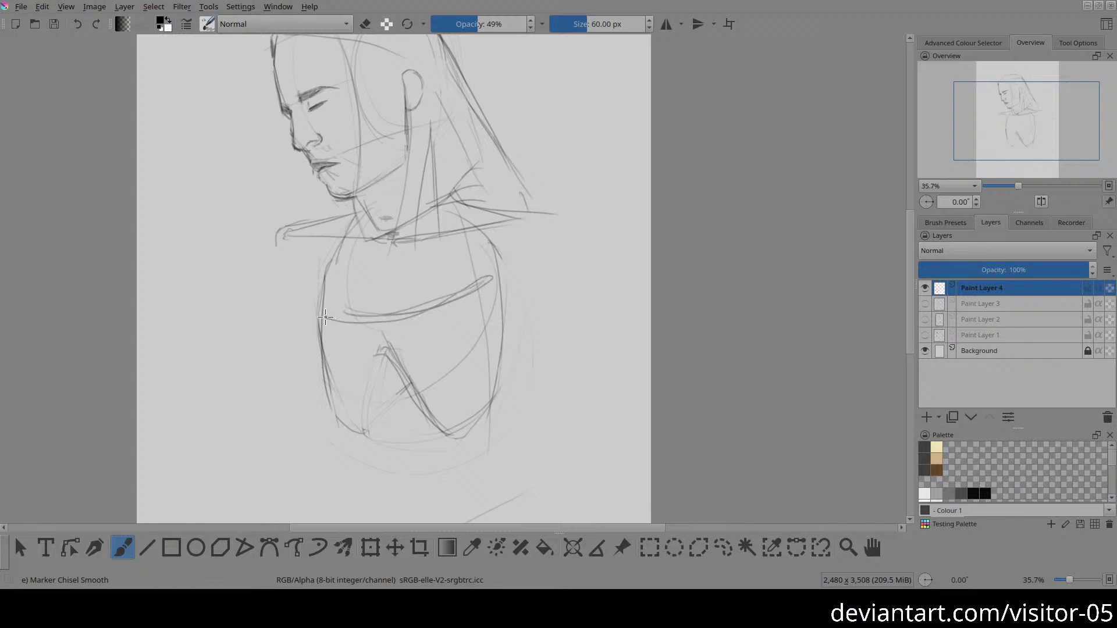
pyautogui.moveTo(360, 213)
pyautogui.mouseDown()
pyautogui.moveTo(317, 276)
pyautogui.moveTo(334, 307)
pyautogui.mouseUp()
pyautogui.moveTo(328, 264)
pyautogui.mouseDown()
pyautogui.moveTo(321, 317)
pyautogui.moveTo(325, 288)
pyautogui.moveTo(335, 313)
pyautogui.mouseUp()
pyautogui.moveTo(353, 211)
pyautogui.mouseDown()
pyautogui.moveTo(326, 279)
pyautogui.moveTo(335, 308)
pyautogui.moveTo(325, 294)
pyautogui.moveTo(442, 305)
pyautogui.mouseUp()
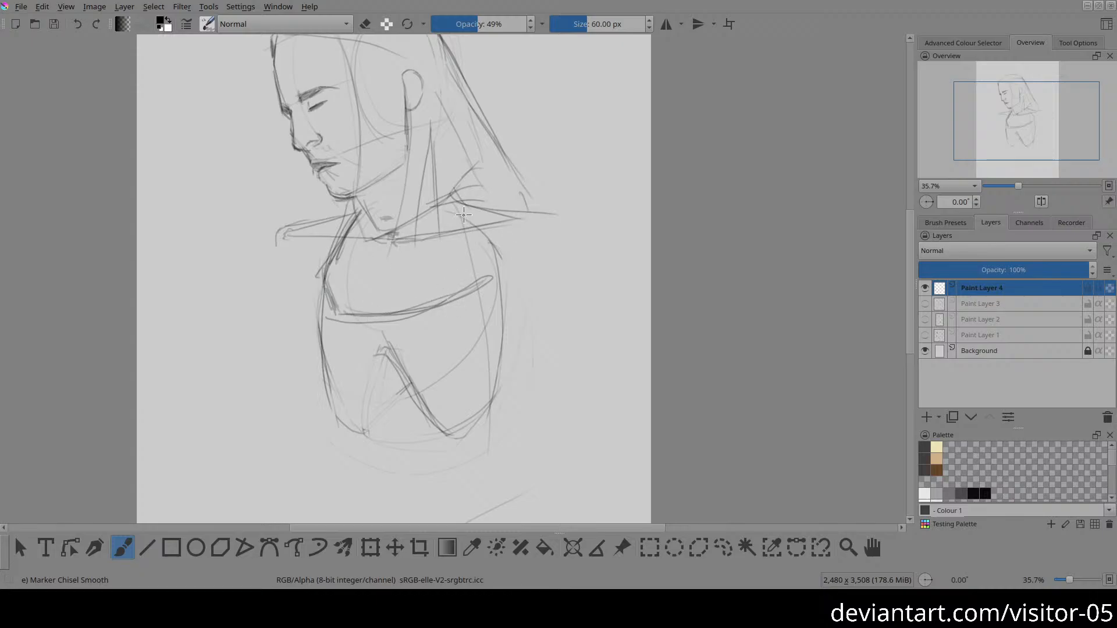
# Step: Draw the upper chest's right edge down from the neck and darken the curved line closing the chest block
pyautogui.moveTo(459, 206); pyautogui.dragTo(474, 233)
pyautogui.moveTo(482, 279); pyautogui.dragTo(473, 289)
pyautogui.moveTo(473, 226)
pyautogui.mouseDown()
pyautogui.moveTo(487, 278)
pyautogui.moveTo(475, 250)
pyautogui.mouseUp()
pyautogui.moveTo(355, 309); pyautogui.dragTo(458, 284)
pyautogui.moveTo(351, 318)
pyautogui.mouseDown()
pyautogui.moveTo(482, 286)
pyautogui.moveTo(440, 300)
pyautogui.mouseUp()
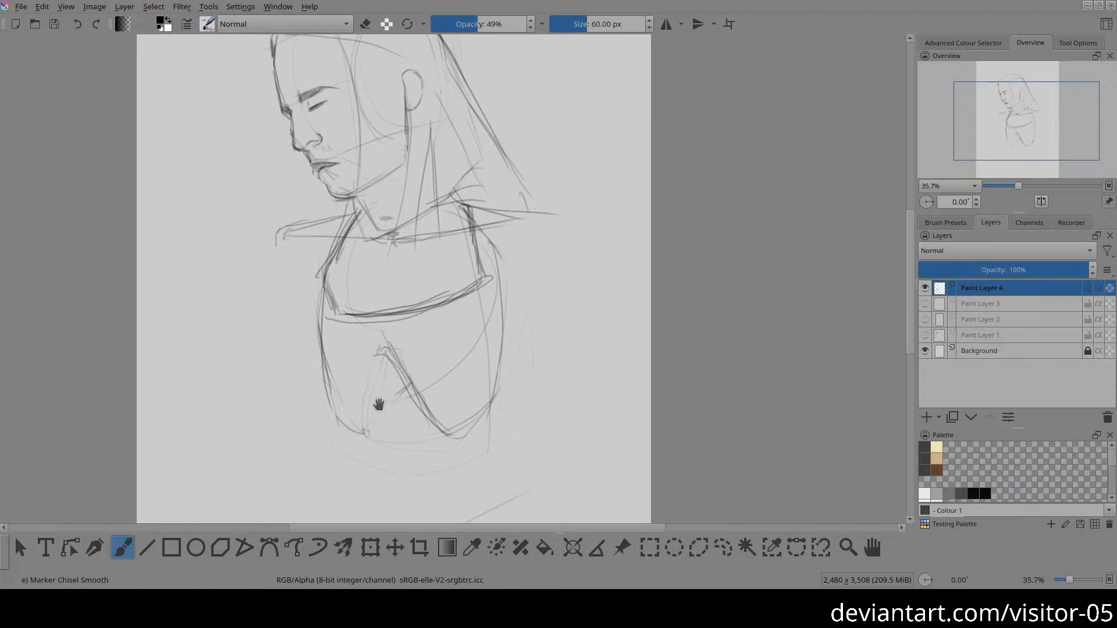
# Step: Darken the ribcage's left side, draw curved cross-contours over the rib arch, and define the right side contour
pyautogui.moveTo(379, 404); pyautogui.dragTo(374, 352)
pyautogui.moveTo(317, 235)
pyautogui.mouseDown()
pyautogui.moveTo(331, 300)
pyautogui.moveTo(319, 228)
pyautogui.moveTo(326, 340)
pyautogui.mouseUp()
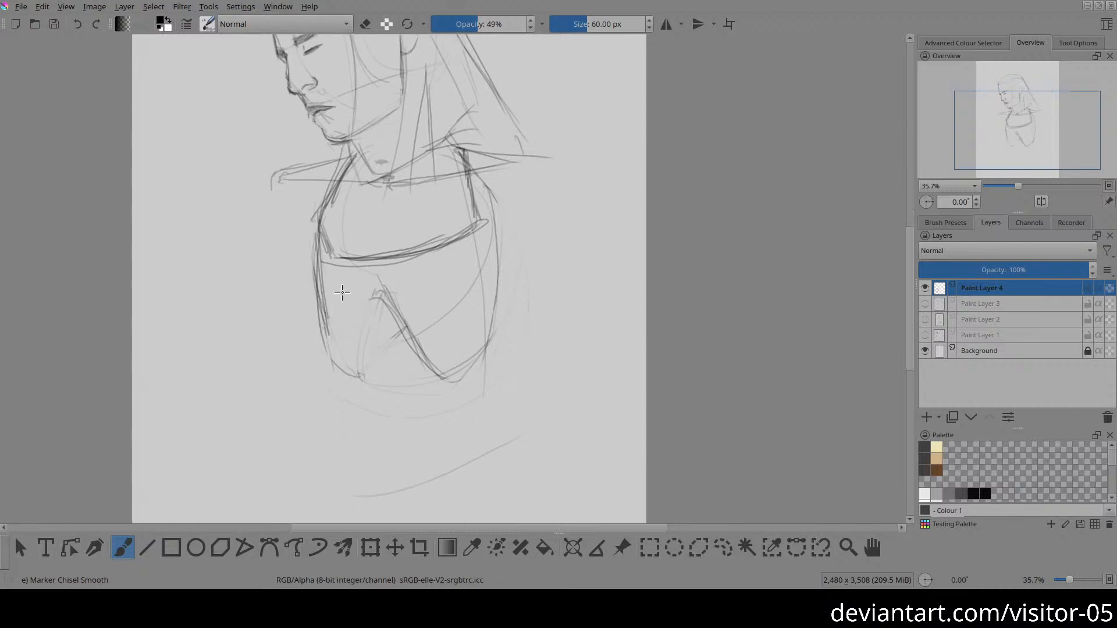
pyautogui.moveTo(322, 297)
pyautogui.mouseDown()
pyautogui.moveTo(328, 335)
pyautogui.moveTo(463, 319)
pyautogui.mouseUp()
pyautogui.moveTo(335, 323); pyautogui.dragTo(466, 320)
pyautogui.moveTo(478, 222)
pyautogui.mouseDown()
pyautogui.moveTo(493, 248)
pyautogui.moveTo(476, 329)
pyautogui.mouseUp()
pyautogui.moveTo(506, 275); pyautogui.dragTo(487, 329)
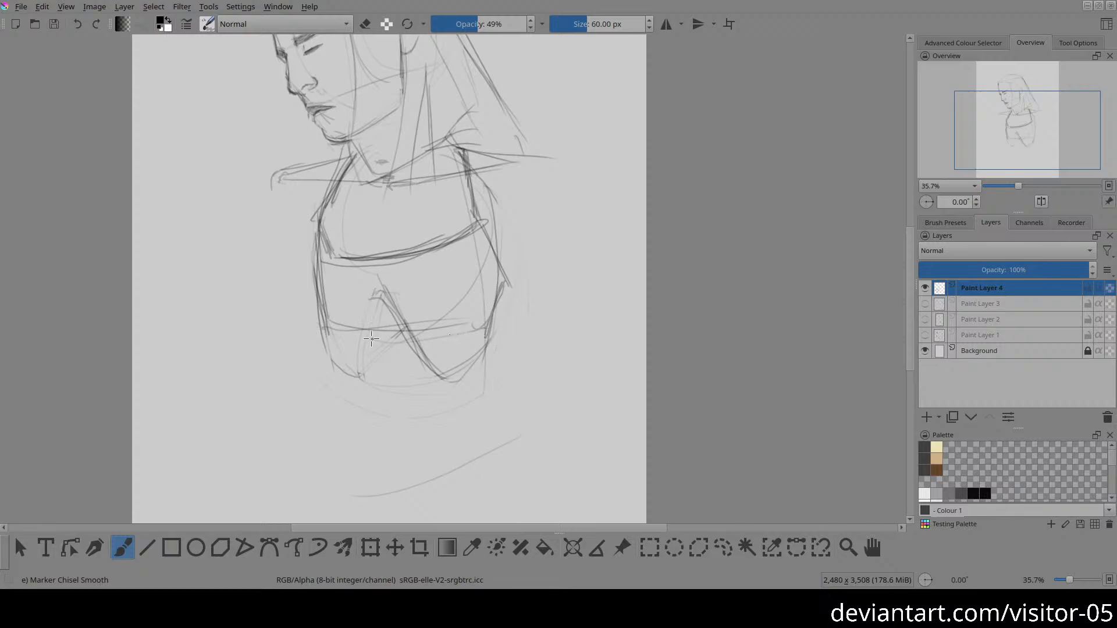
pyautogui.moveTo(353, 336); pyautogui.dragTo(472, 331)
# Step: Fade the ribcage's left side, the lower chest curve and the lines around the rib arch with the eraser
pyautogui.press('e')
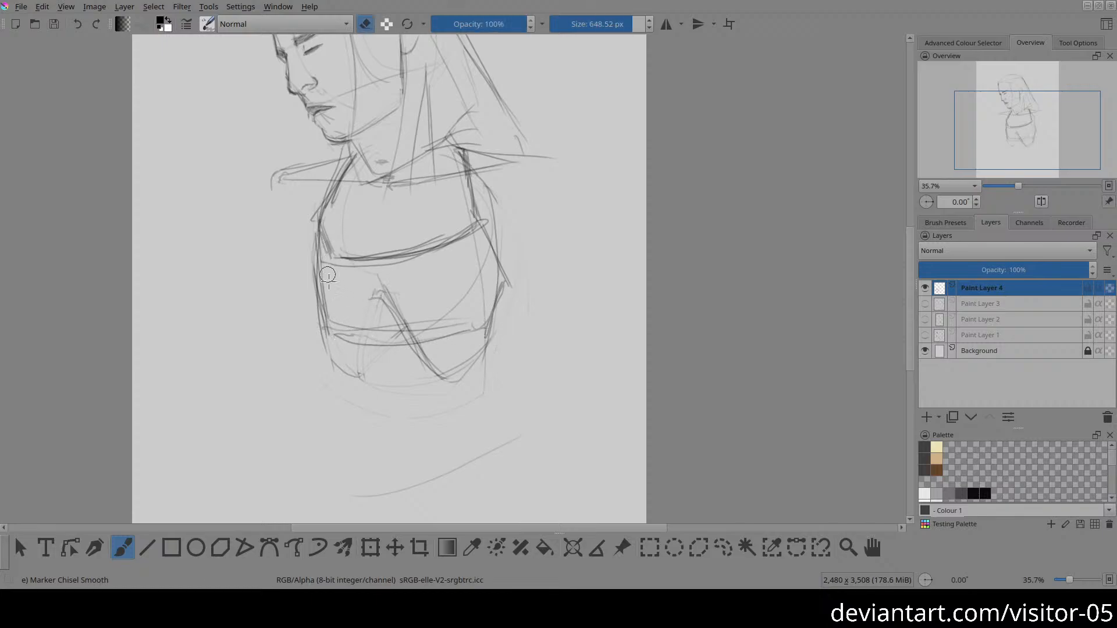
pyautogui.moveTo(327, 270); pyautogui.dragTo(326, 284)
pyautogui.moveTo(337, 330)
pyautogui.mouseDown()
pyautogui.moveTo(407, 294)
pyautogui.moveTo(394, 334)
pyautogui.moveTo(480, 333)
pyautogui.moveTo(455, 355)
pyautogui.moveTo(413, 279)
pyautogui.moveTo(360, 266)
pyautogui.moveTo(349, 278)
pyautogui.moveTo(464, 237)
pyautogui.mouseUp()
pyautogui.moveTo(372, 261); pyautogui.dragTo(344, 263)
# Step: Move the whole sketch up and slightly left on the canvas, and return to the brush
pyautogui.press('2')
pyautogui.press('-')
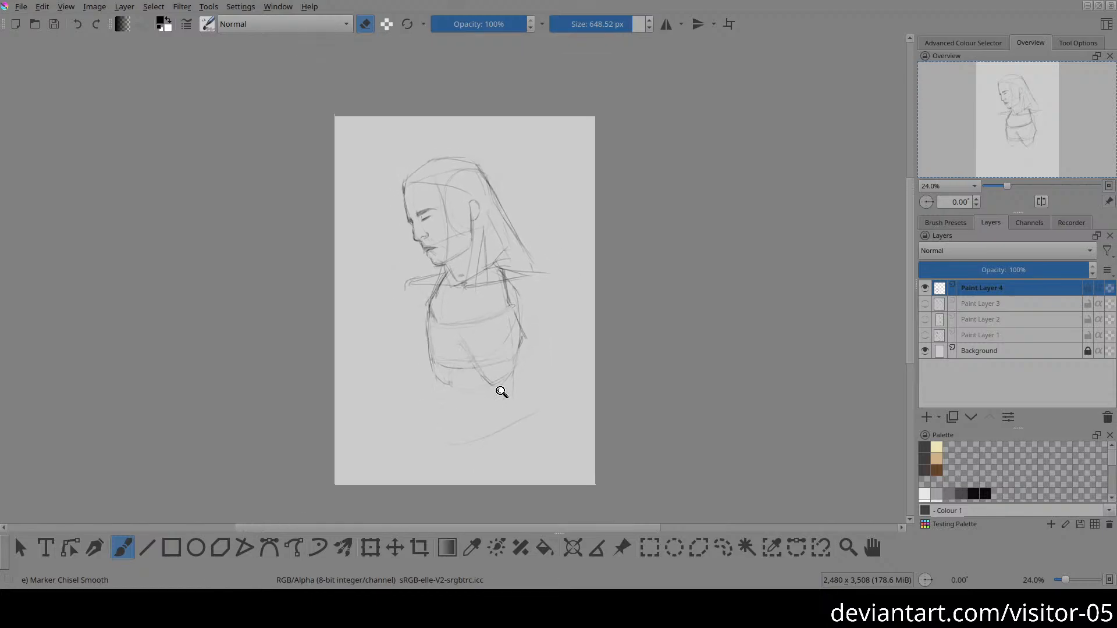
pyautogui.press('t')
pyautogui.moveTo(478, 346)
pyautogui.mouseDown()
pyautogui.moveTo(463, 316)
pyautogui.moveTo(474, 305)
pyautogui.moveTo(450, 271)
pyautogui.mouseUp()
pyautogui.moveTo(493, 328); pyautogui.dragTo(488, 285)
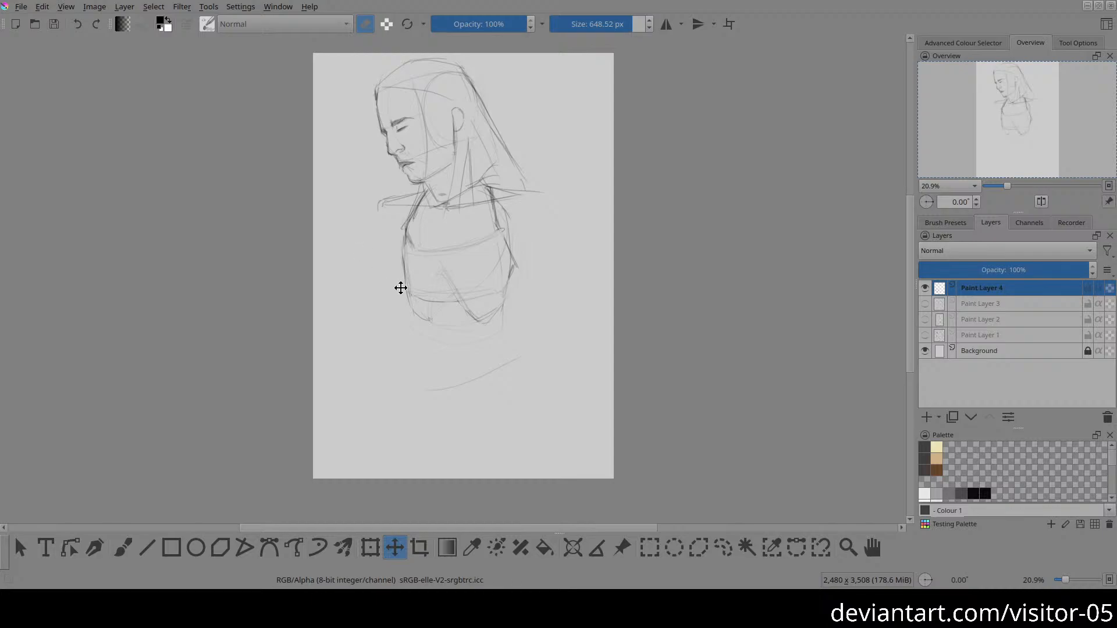
pyautogui.press('e')
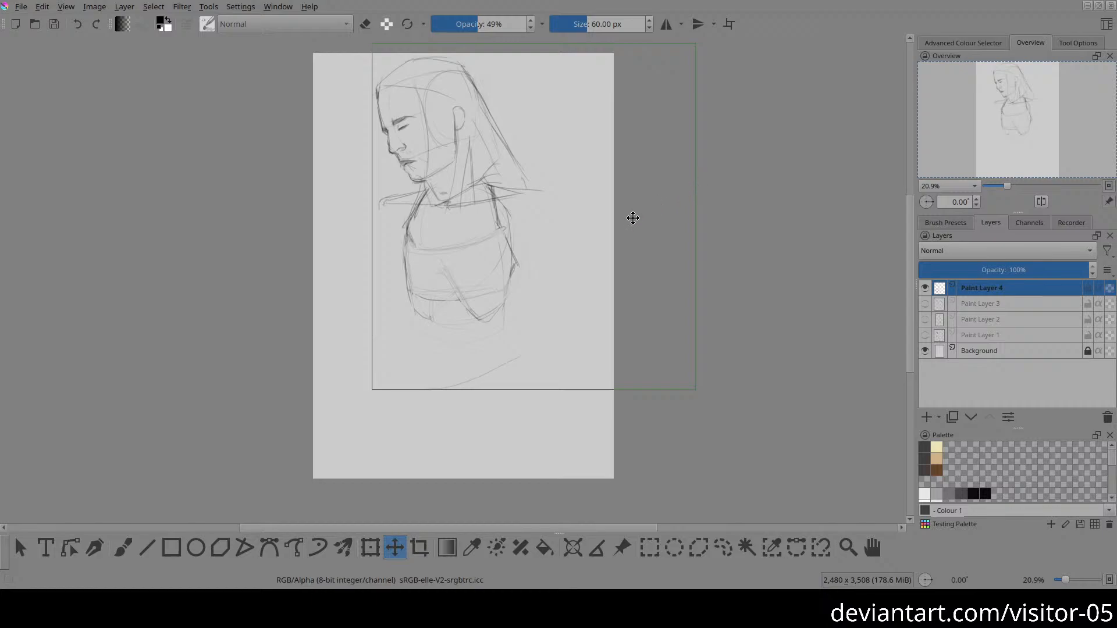
pyautogui.press('b')
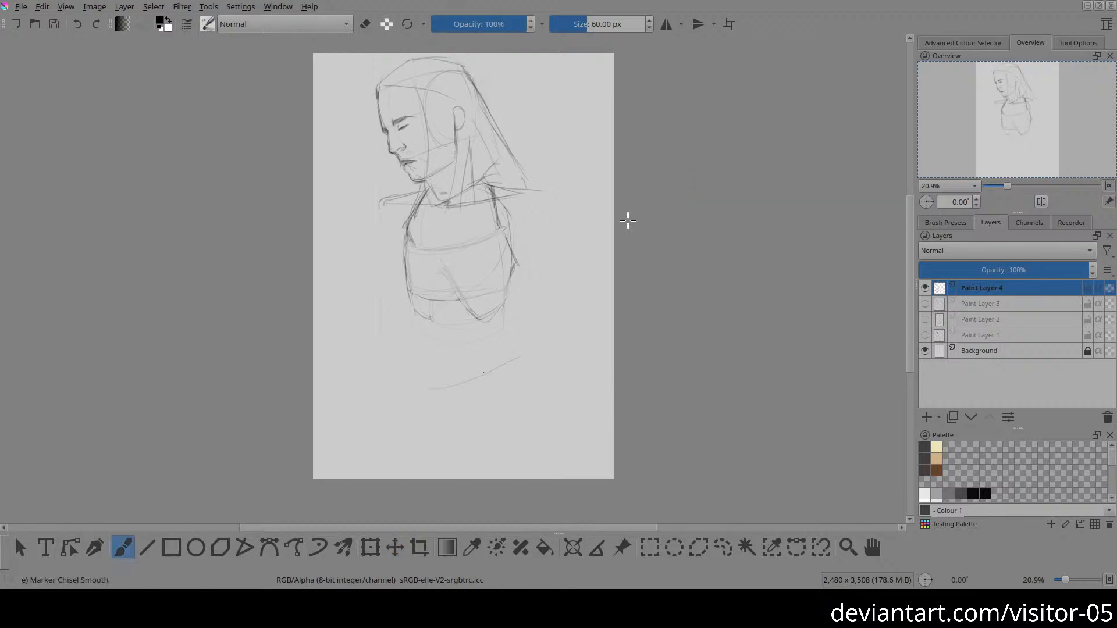
# Step: Restate the ribcage's left side and rib arch, and sketch a small belly oval with loose curves beneath the ribs
pyautogui.moveTo(402, 250); pyautogui.dragTo(421, 321)
pyautogui.moveTo(485, 343)
pyautogui.mouseDown()
pyautogui.moveTo(445, 340)
pyautogui.moveTo(463, 354)
pyautogui.moveTo(451, 323)
pyautogui.moveTo(473, 298)
pyautogui.moveTo(431, 310)
pyautogui.moveTo(444, 295)
pyautogui.mouseUp()
pyautogui.hotkey('ctrl', 'z')
# Step: Erase the ribcage's dark left side and fade the rib arch and lower contour lines
pyautogui.press('e')
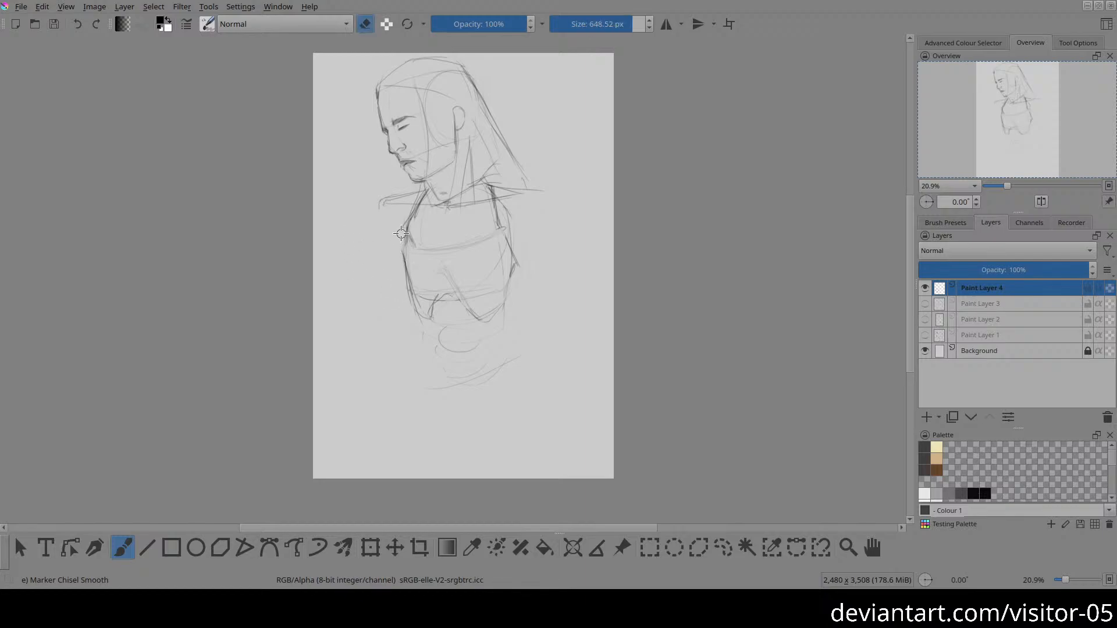
pyautogui.moveTo(411, 285)
pyautogui.mouseDown()
pyautogui.moveTo(451, 292)
pyautogui.moveTo(433, 316)
pyautogui.moveTo(490, 308)
pyautogui.mouseUp()
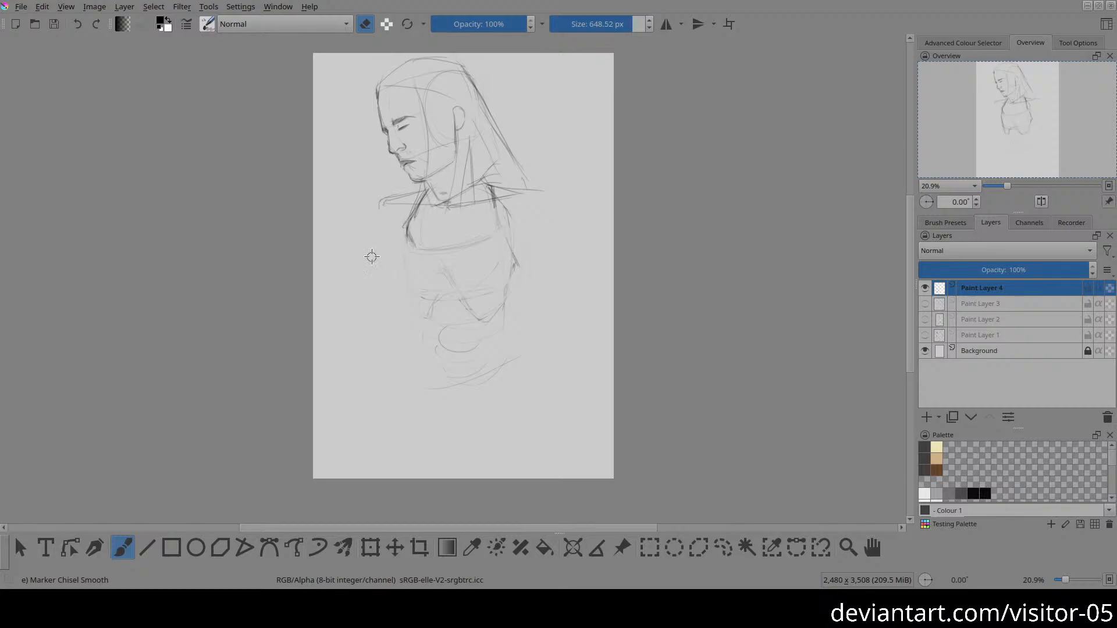
pyautogui.press('e')
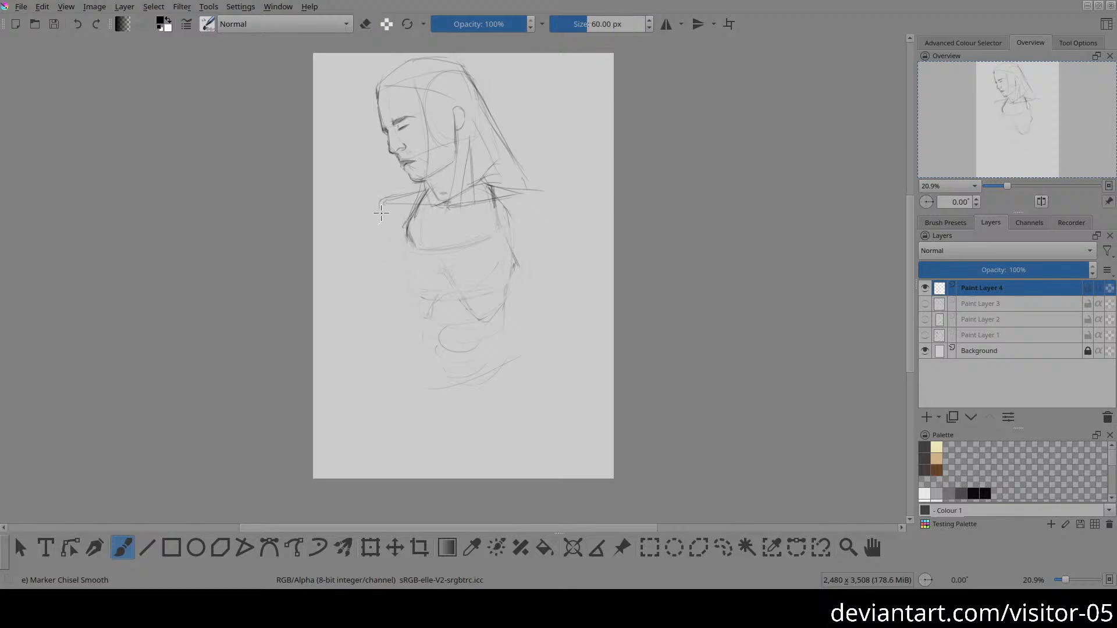
# Step: Darken the left shoulder end and loop a U-shaped ribcage outline from the collarbones down around the lower ribs
pyautogui.moveTo(398, 202)
pyautogui.mouseDown()
pyautogui.moveTo(388, 203)
pyautogui.moveTo(379, 204)
pyautogui.moveTo(425, 189)
pyautogui.moveTo(378, 200)
pyautogui.moveTo(421, 189)
pyautogui.moveTo(379, 219)
pyautogui.mouseUp()
pyautogui.hotkey('ctrl', 'z')
pyautogui.hotkey('ctrl', 'z')
pyautogui.moveTo(409, 240); pyautogui.dragTo(405, 297)
pyautogui.moveTo(414, 216)
pyautogui.mouseDown()
pyautogui.moveTo(482, 304)
pyautogui.moveTo(498, 279)
pyautogui.mouseUp()
pyautogui.moveTo(492, 185)
pyautogui.mouseDown()
pyautogui.moveTo(420, 317)
pyautogui.moveTo(413, 279)
pyautogui.mouseUp()
pyautogui.moveTo(426, 198)
pyautogui.mouseDown()
pyautogui.moveTo(403, 300)
pyautogui.moveTo(497, 254)
pyautogui.mouseUp()
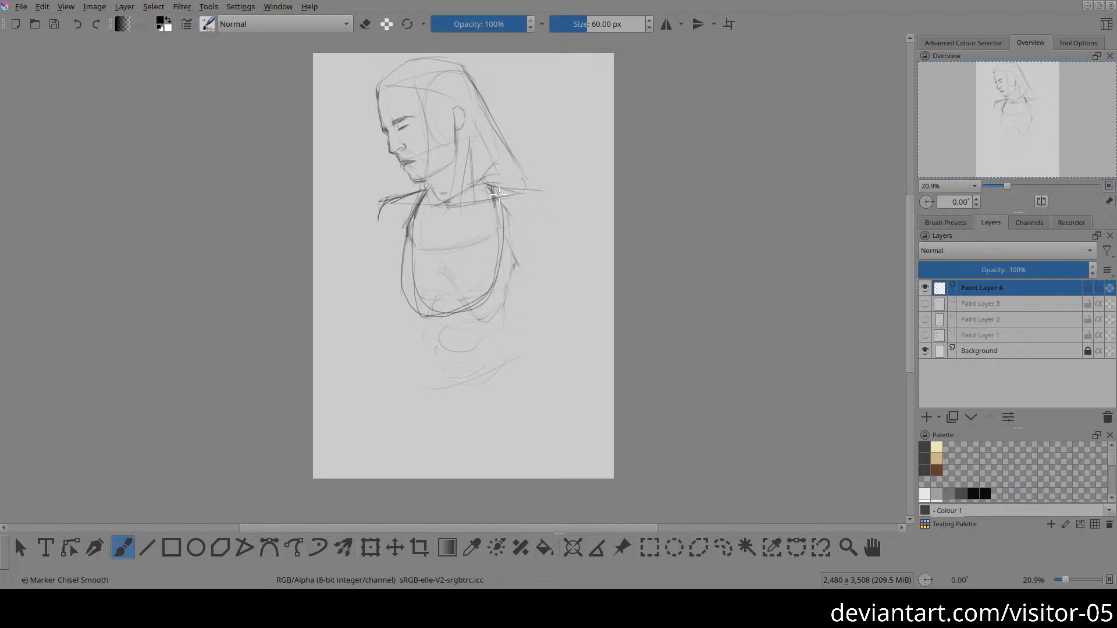
pyautogui.moveTo(498, 194)
pyautogui.mouseDown()
pyautogui.moveTo(442, 311)
pyautogui.moveTo(401, 270)
pyautogui.mouseUp()
pyautogui.moveTo(414, 216)
pyautogui.mouseDown()
pyautogui.moveTo(459, 318)
pyautogui.moveTo(490, 247)
pyautogui.mouseUp()
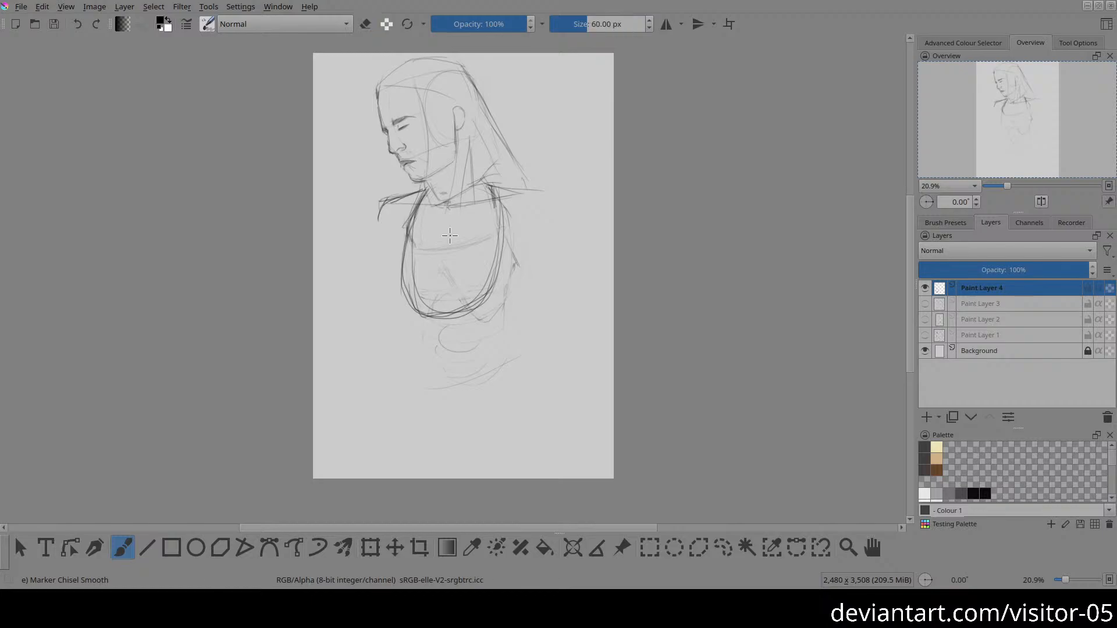
pyautogui.moveTo(474, 27); pyautogui.dragTo(478, 26)
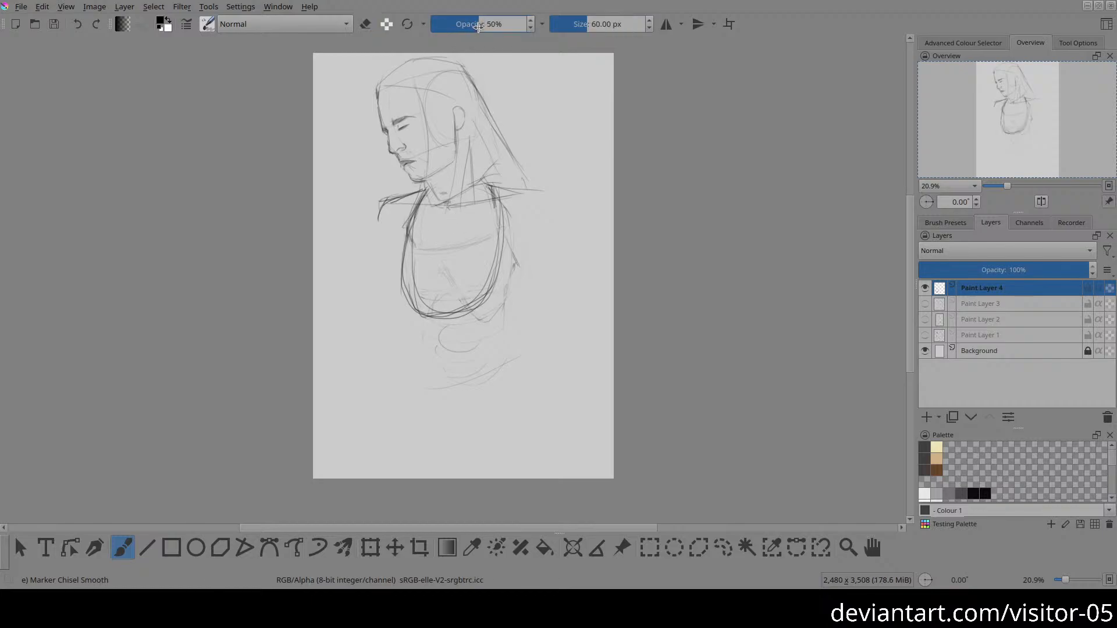
pyautogui.click(611, 25)
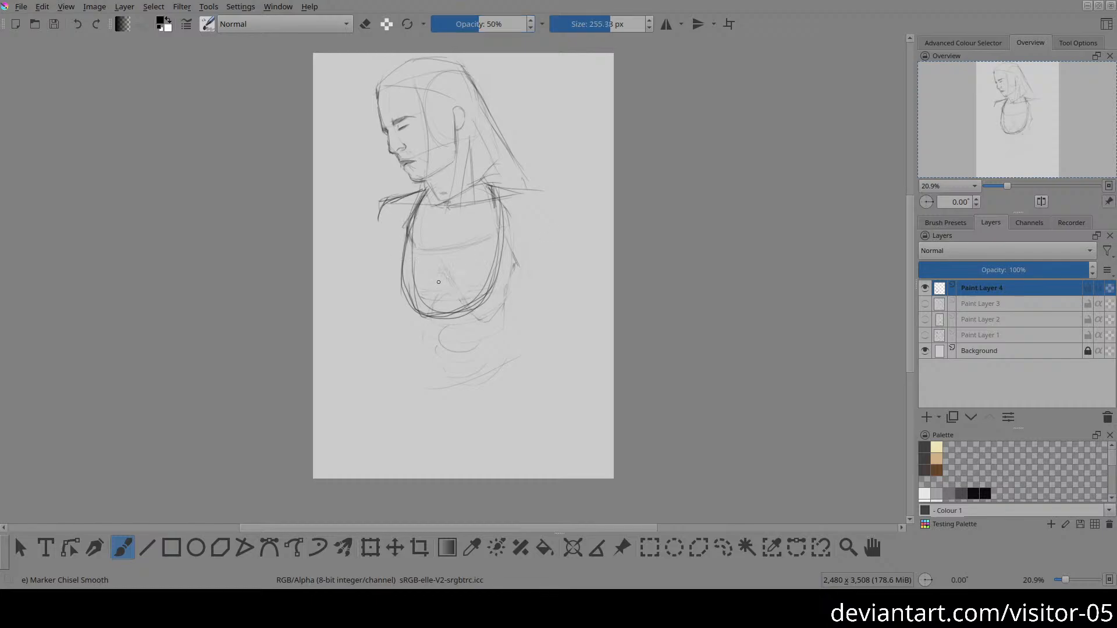
pyautogui.rightClick(632, 109)
pyautogui.click(634, 240)
pyautogui.rightClick(585, 157)
pyautogui.click(627, 228)
pyautogui.rightClick(647, 235)
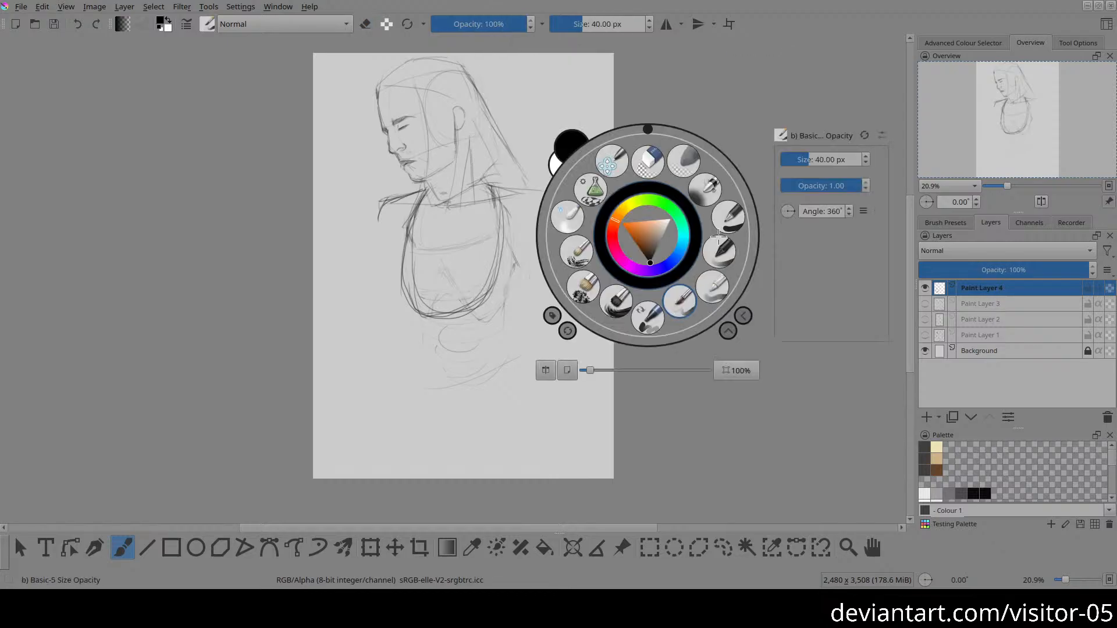
pyautogui.click(648, 319)
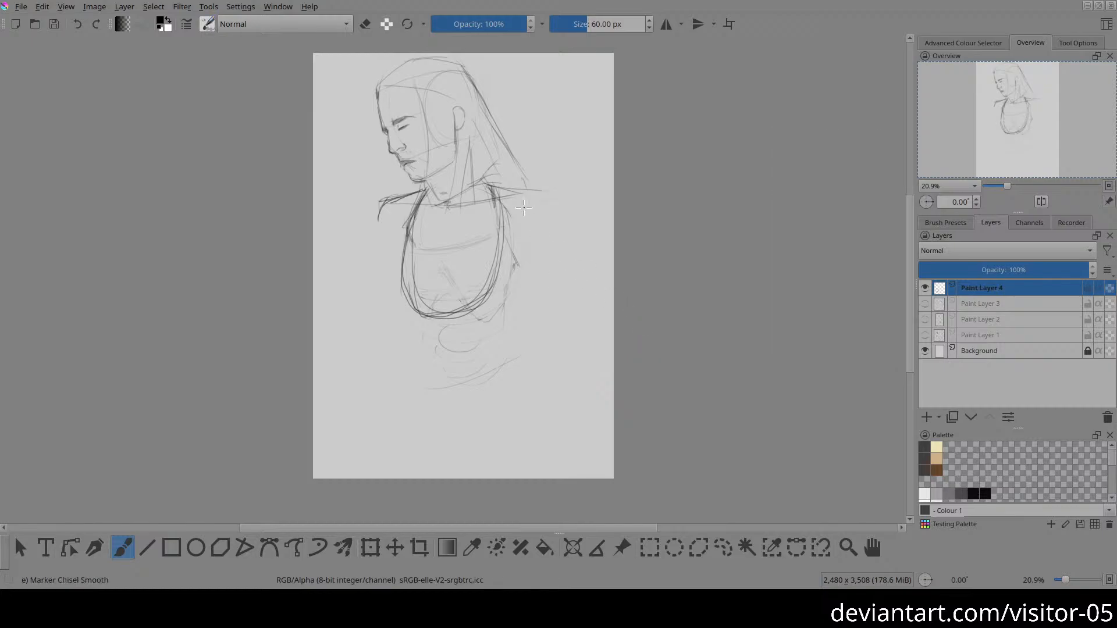
# Step: Set the brush opacity to 49% and fade the dark ribcage loop with the eraser at 100% opacity, sized 826.37 px
pyautogui.click(477, 24)
pyautogui.press('e')
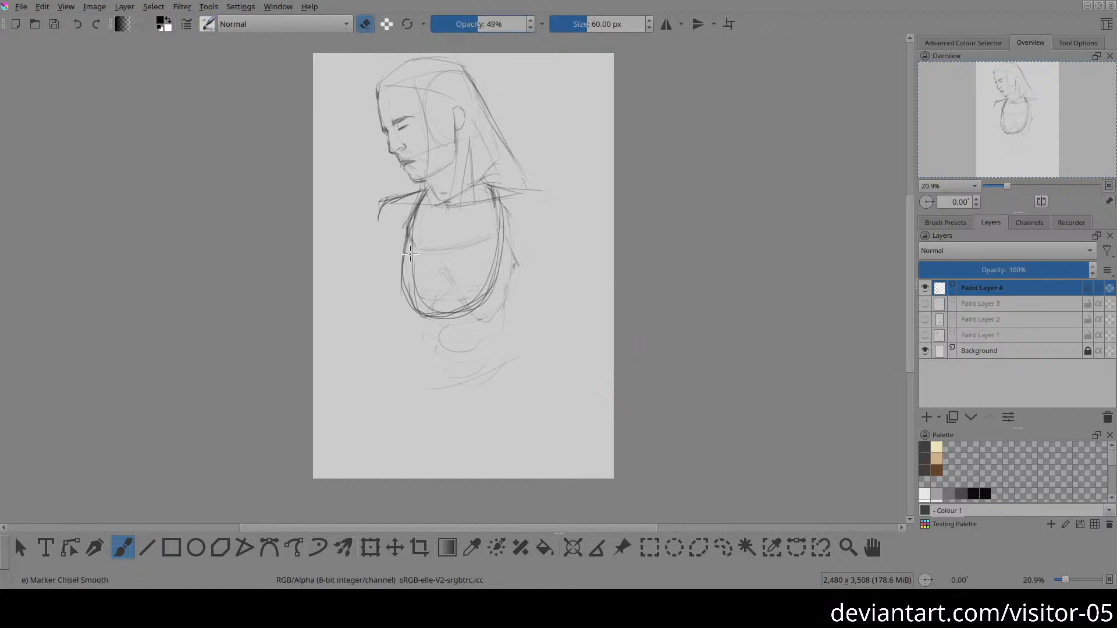
pyautogui.moveTo(494, 23); pyautogui.dragTo(637, 51)
pyautogui.keyDown('shift'); pyautogui.moveTo(416, 276); pyautogui.dragTo(563, 237); pyautogui.keyUp('shift')
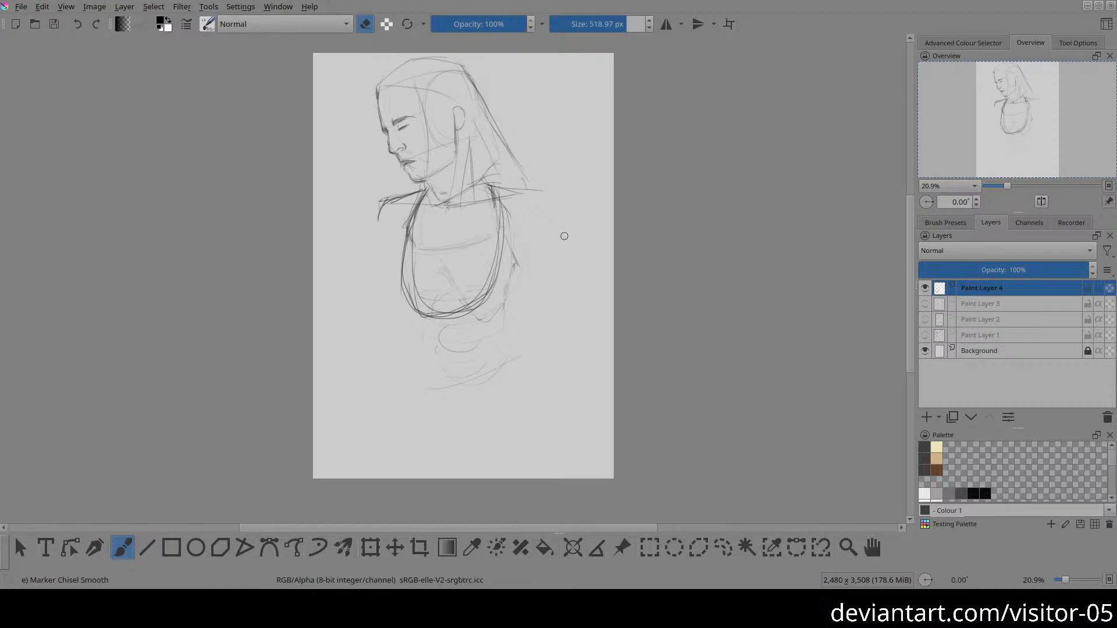
pyautogui.keyDown('shift'); pyautogui.moveTo(364, 293); pyautogui.dragTo(543, 235); pyautogui.keyUp('shift')
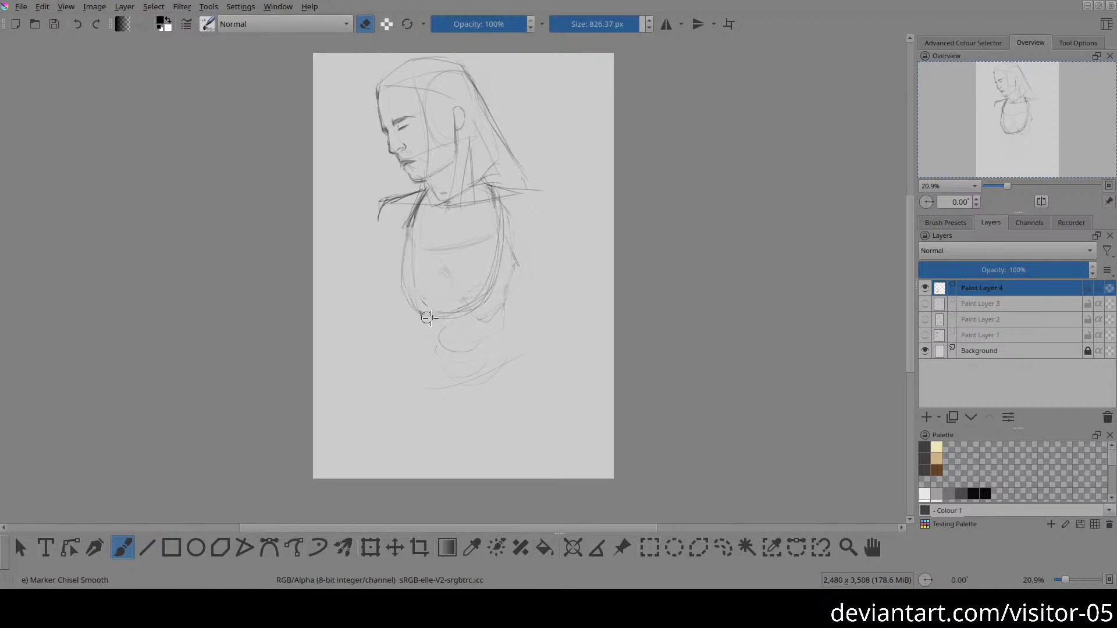
# Step: Sketch a wider, longer ribcage oval around the faded loop and lighten the leftover lines inside it
pyautogui.press('e')
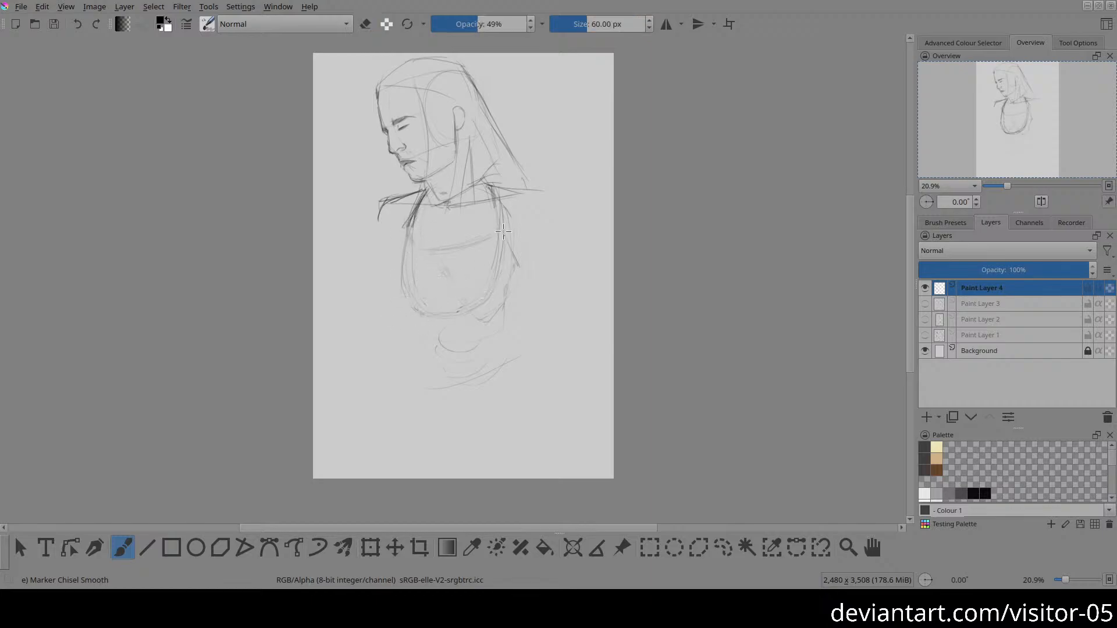
pyautogui.moveTo(492, 209); pyautogui.dragTo(475, 297)
pyautogui.moveTo(403, 256)
pyautogui.mouseDown()
pyautogui.moveTo(501, 289)
pyautogui.moveTo(512, 205)
pyautogui.mouseUp()
pyautogui.press('e')
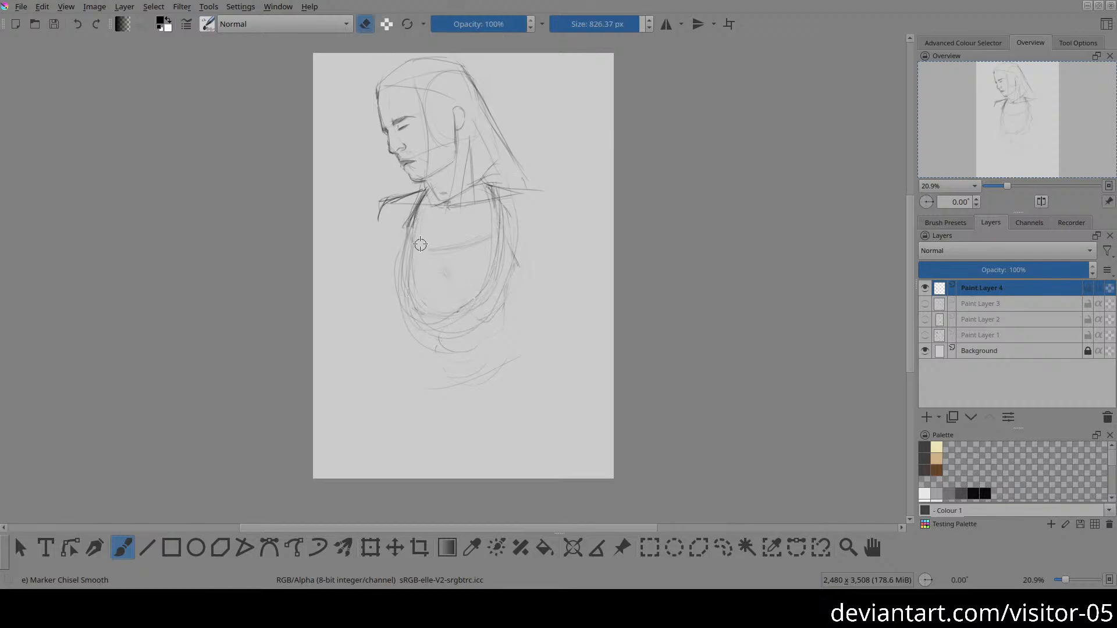
pyautogui.moveTo(476, 294)
pyautogui.mouseDown()
pyautogui.moveTo(419, 316)
pyautogui.moveTo(490, 329)
pyautogui.moveTo(505, 358)
pyautogui.moveTo(447, 327)
pyautogui.moveTo(426, 336)
pyautogui.moveTo(447, 321)
pyautogui.mouseUp()
# Step: Sketch a tilted pelvis ellipse with overlapping strokes below the ribcage
pyautogui.press('e')
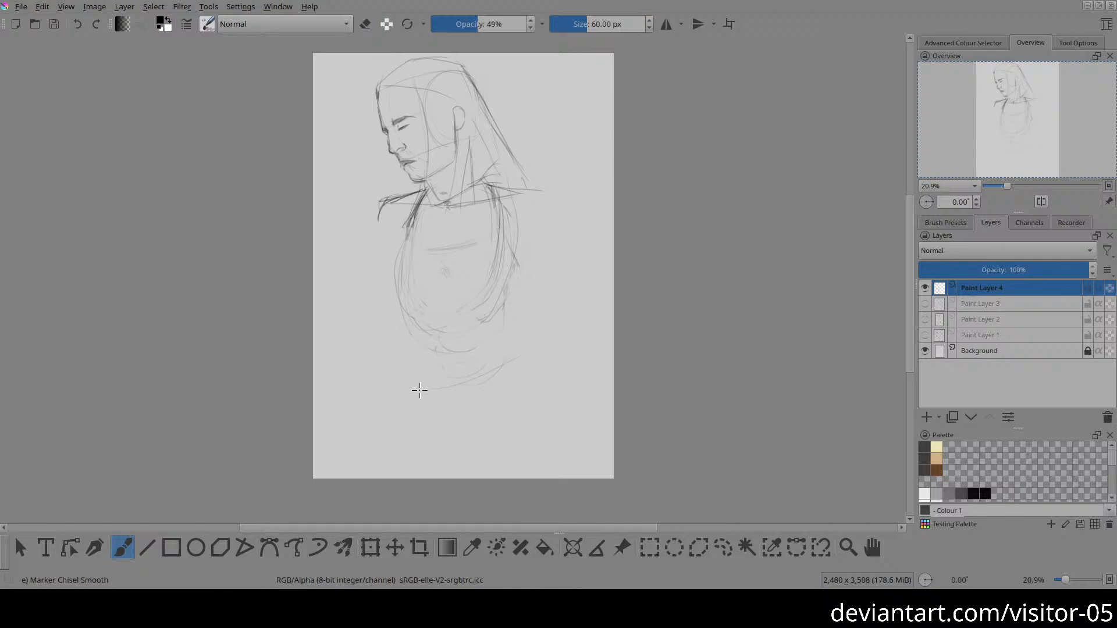
pyautogui.moveTo(452, 420)
pyautogui.mouseDown()
pyautogui.moveTo(516, 405)
pyautogui.moveTo(452, 368)
pyautogui.moveTo(449, 435)
pyautogui.moveTo(523, 390)
pyautogui.moveTo(415, 408)
pyautogui.moveTo(502, 431)
pyautogui.moveTo(451, 370)
pyautogui.moveTo(453, 438)
pyautogui.moveTo(483, 429)
pyautogui.mouseUp()
pyautogui.moveTo(438, 389)
pyautogui.mouseDown()
pyautogui.moveTo(517, 423)
pyautogui.moveTo(501, 373)
pyautogui.moveTo(428, 415)
pyautogui.moveTo(505, 423)
pyautogui.moveTo(440, 382)
pyautogui.mouseUp()
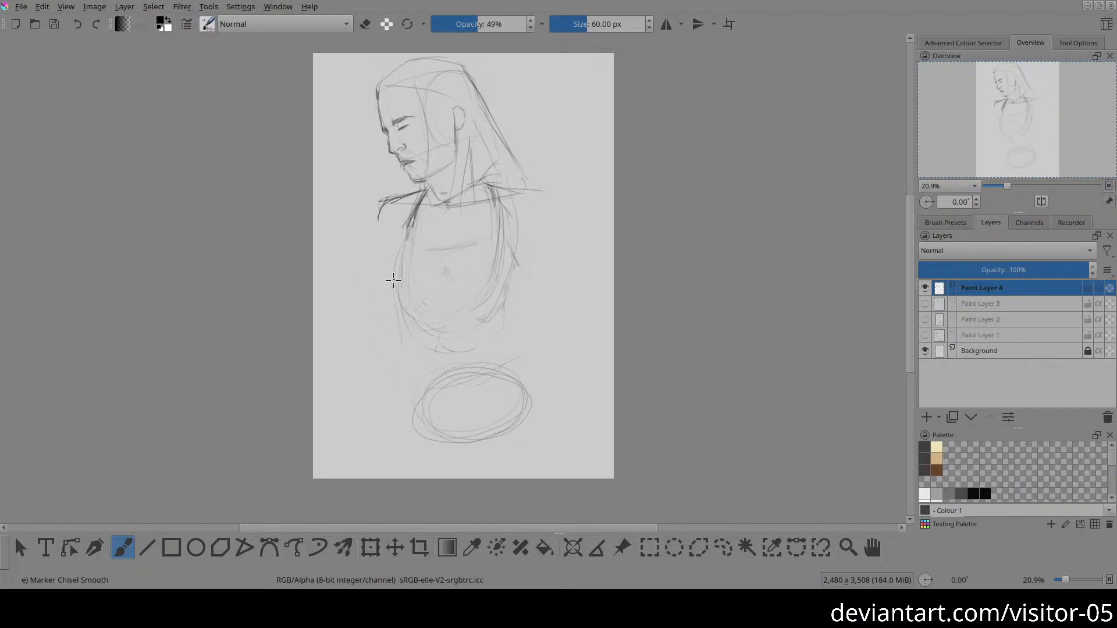
# Step: Draw a waist line from the left ribcage side to the pelvis, and move the pelvis ellipse up closer to the ribcage
pyautogui.moveTo(394, 280); pyautogui.dragTo(423, 396)
pyautogui.press('l')
pyautogui.moveTo(443, 362)
pyautogui.mouseDown()
pyautogui.moveTo(402, 420)
pyautogui.moveTo(490, 486)
pyautogui.moveTo(581, 383)
pyautogui.moveTo(486, 381)
pyautogui.mouseUp()
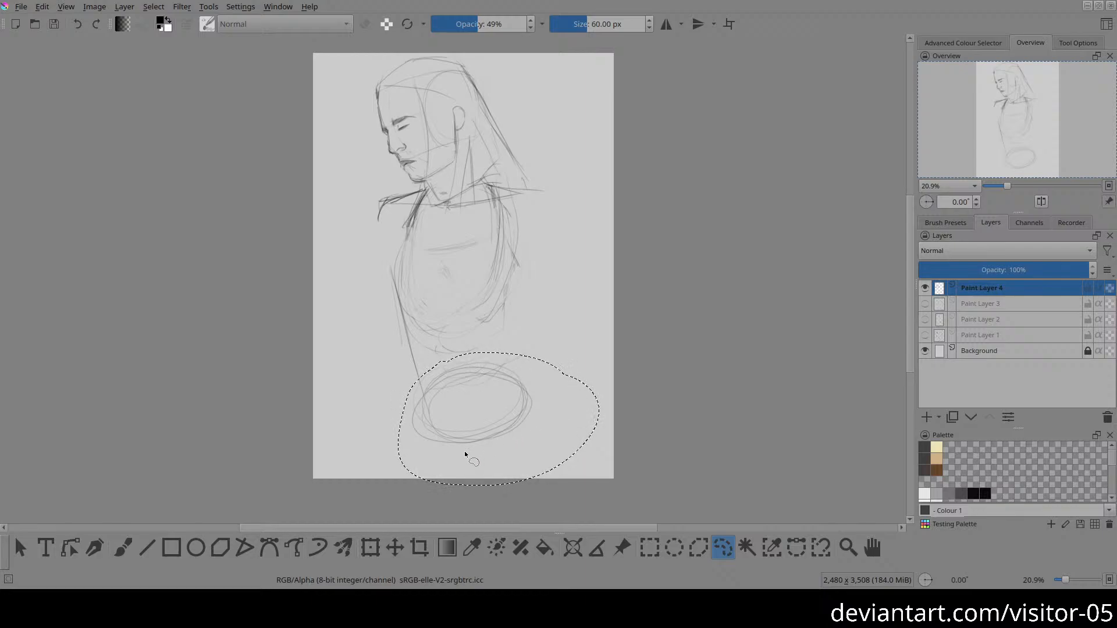
pyautogui.press('t')
pyautogui.hotkey('ctrl', 'shift', 'a')
pyautogui.moveTo(463, 452); pyautogui.dragTo(460, 439)
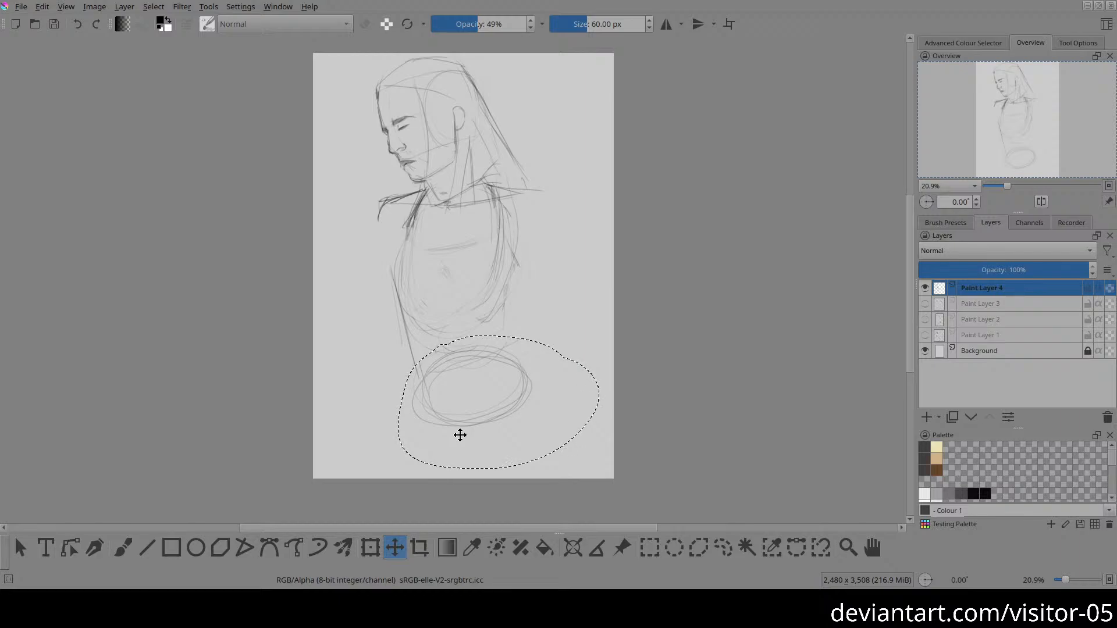
# Step: Connect the ribcage and pelvis with waist and hip contours on both sides and a curved waistband line
pyautogui.press('b')
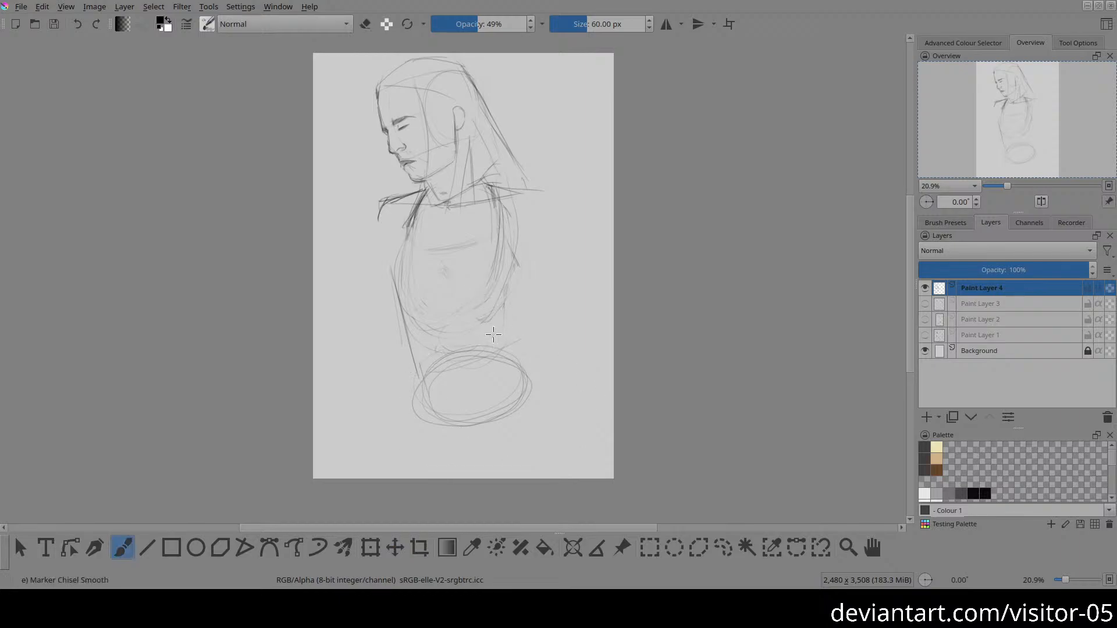
pyautogui.moveTo(508, 269)
pyautogui.mouseDown()
pyautogui.moveTo(499, 353)
pyautogui.moveTo(497, 339)
pyautogui.mouseUp()
pyautogui.moveTo(416, 348)
pyautogui.mouseDown()
pyautogui.moveTo(405, 416)
pyautogui.moveTo(409, 403)
pyautogui.mouseUp()
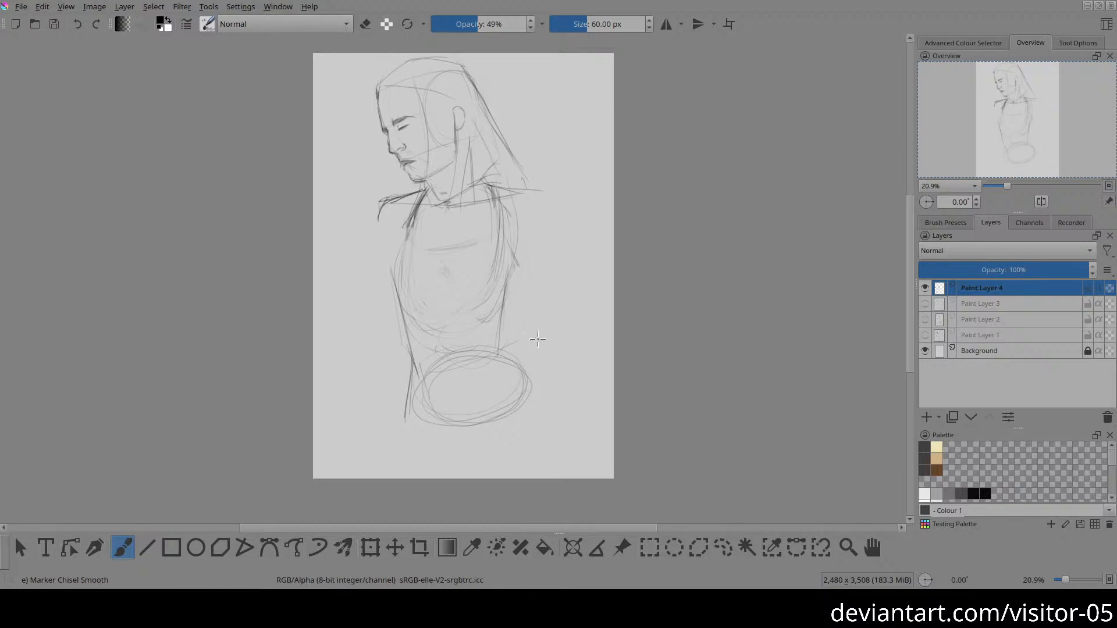
pyautogui.moveTo(412, 379)
pyautogui.mouseDown()
pyautogui.moveTo(483, 372)
pyautogui.moveTo(481, 362)
pyautogui.moveTo(440, 376)
pyautogui.moveTo(500, 352)
pyautogui.mouseUp()
pyautogui.moveTo(504, 337); pyautogui.dragTo(527, 380)
# Step: Sketch the leg-opening lines on both sides of the pelvis, converging at the crotch below the ellipse
pyautogui.moveTo(490, 414)
pyautogui.mouseDown()
pyautogui.moveTo(530, 385)
pyautogui.moveTo(478, 424)
pyautogui.moveTo(534, 388)
pyautogui.mouseUp()
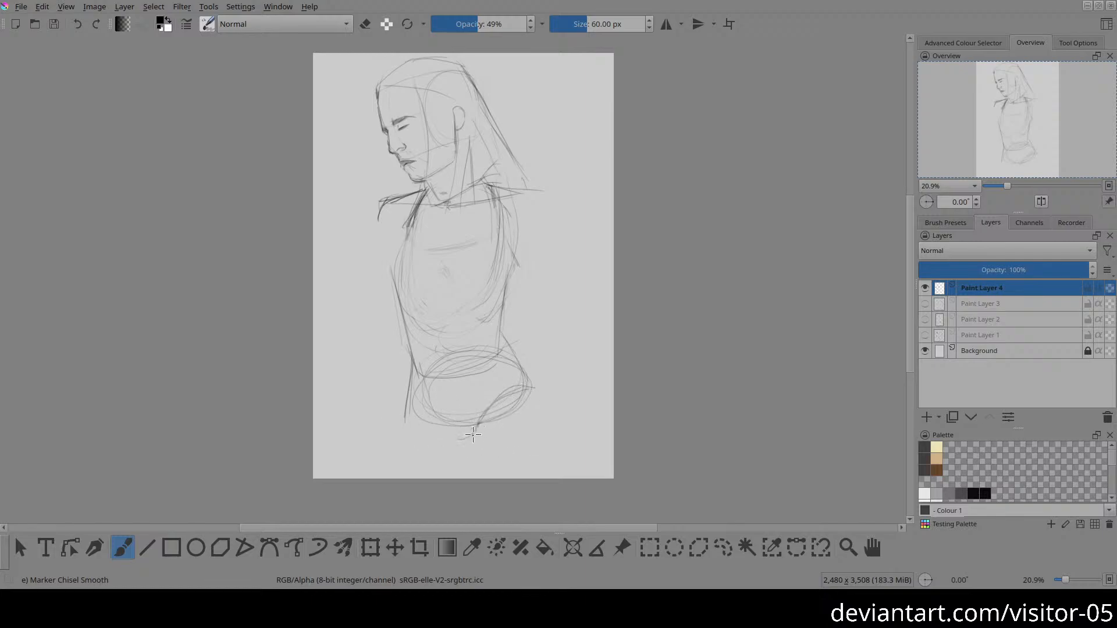
pyautogui.moveTo(483, 445)
pyautogui.mouseDown()
pyautogui.moveTo(495, 394)
pyautogui.moveTo(524, 390)
pyautogui.mouseUp()
pyautogui.moveTo(398, 411)
pyautogui.mouseDown()
pyautogui.moveTo(465, 440)
pyautogui.moveTo(449, 435)
pyautogui.mouseUp()
# Step: Sketch the left upper arm hanging from the shoulder and a horizontal forearm running to the canvas edge
pyautogui.moveTo(381, 205); pyautogui.dragTo(365, 299)
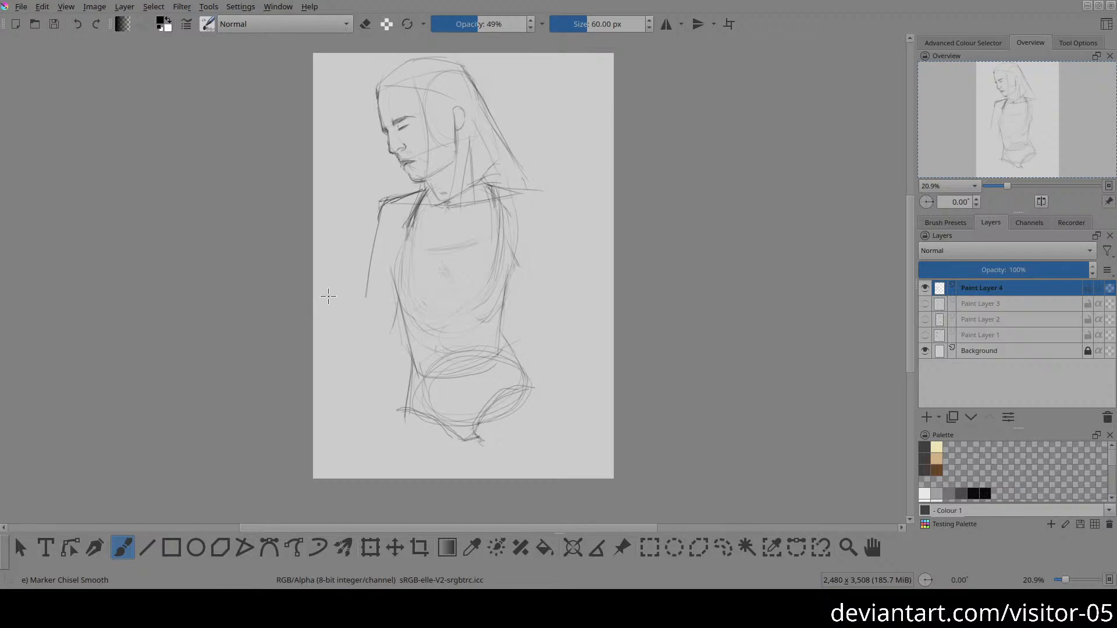
pyautogui.moveTo(356, 289); pyautogui.dragTo(322, 291)
pyautogui.moveTo(322, 318)
pyautogui.mouseDown()
pyautogui.moveTo(392, 331)
pyautogui.moveTo(397, 299)
pyautogui.moveTo(387, 326)
pyautogui.moveTo(394, 318)
pyautogui.moveTo(322, 317)
pyautogui.moveTo(389, 320)
pyautogui.mouseUp()
# Step: Darken the left torso contour from the neckline to the waist and reinforce the right shoulder line
pyautogui.moveTo(399, 240); pyautogui.dragTo(409, 322)
pyautogui.moveTo(401, 268); pyautogui.dragTo(414, 355)
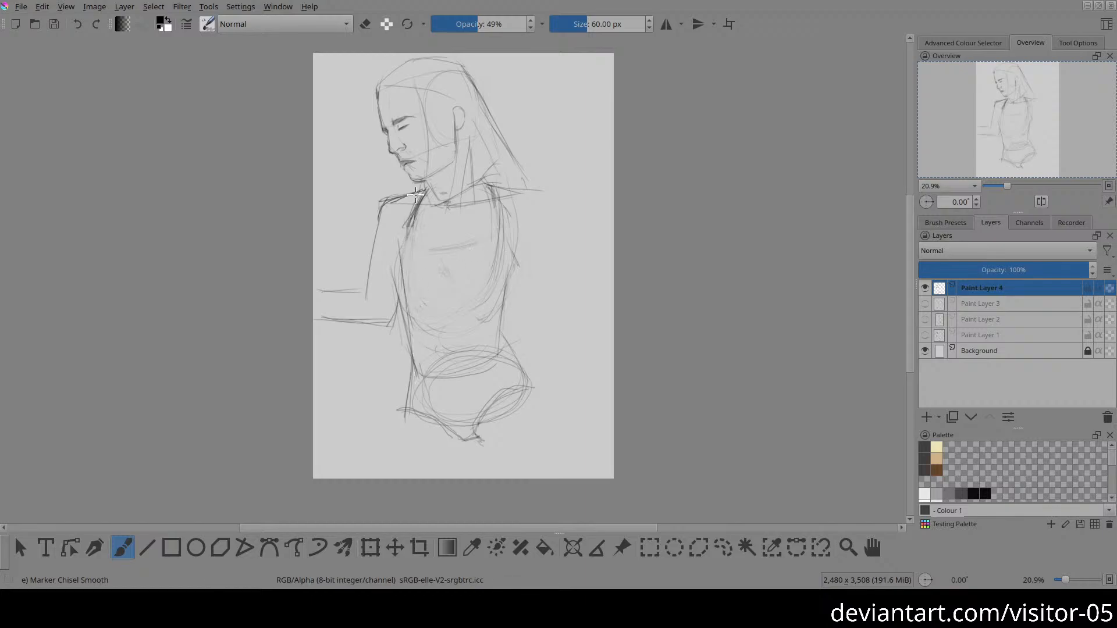
pyautogui.moveTo(420, 187); pyautogui.dragTo(402, 272)
pyautogui.moveTo(502, 188)
pyautogui.mouseDown()
pyautogui.moveTo(490, 204)
pyautogui.moveTo(507, 211)
pyautogui.moveTo(522, 191)
pyautogui.mouseUp()
pyautogui.moveTo(414, 214)
pyautogui.mouseDown()
pyautogui.moveTo(419, 165)
pyautogui.moveTo(432, 276)
pyautogui.mouseUp()
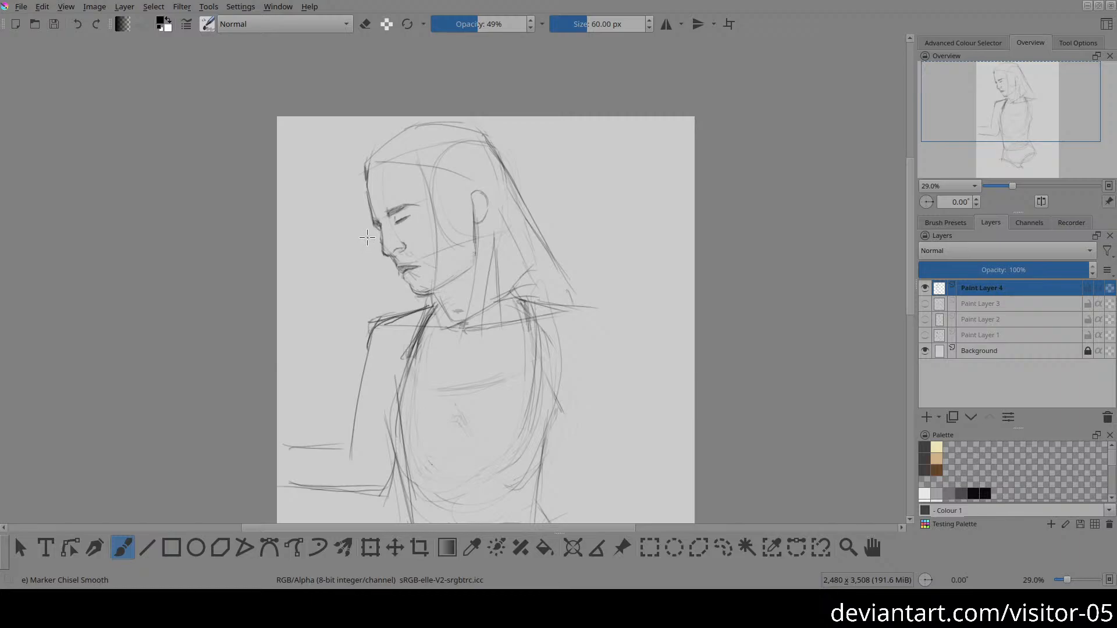
# Step: Select the top of the head freehand and squash it vertically to lower the skull
pyautogui.press('l')
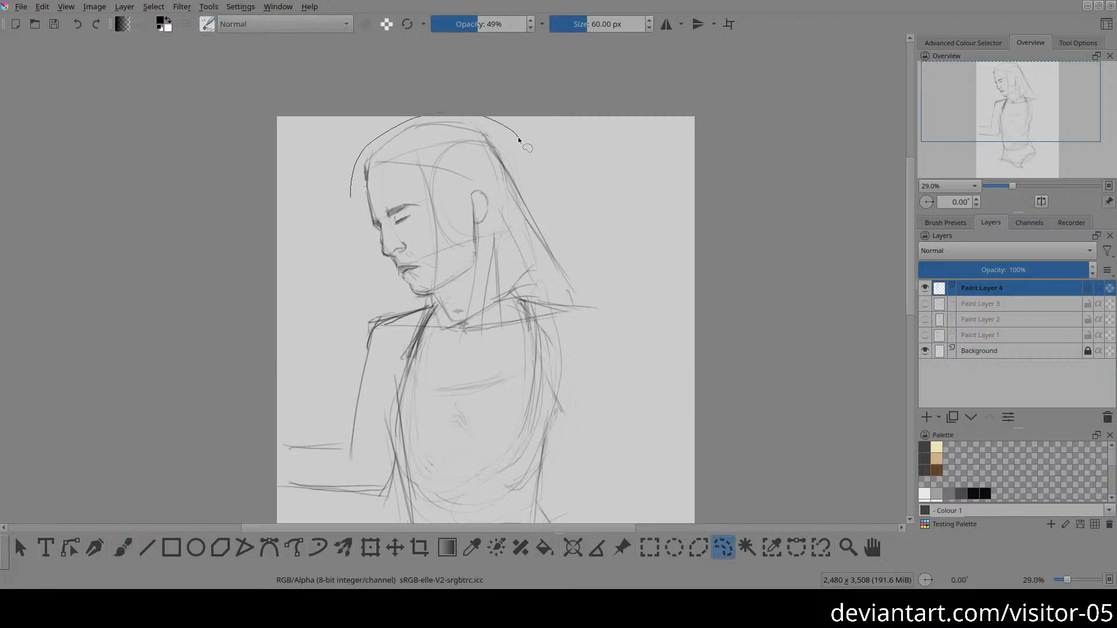
pyautogui.moveTo(378, 211); pyautogui.dragTo(349, 212)
pyautogui.press('t')
pyautogui.hotkey('ctrl', 't')
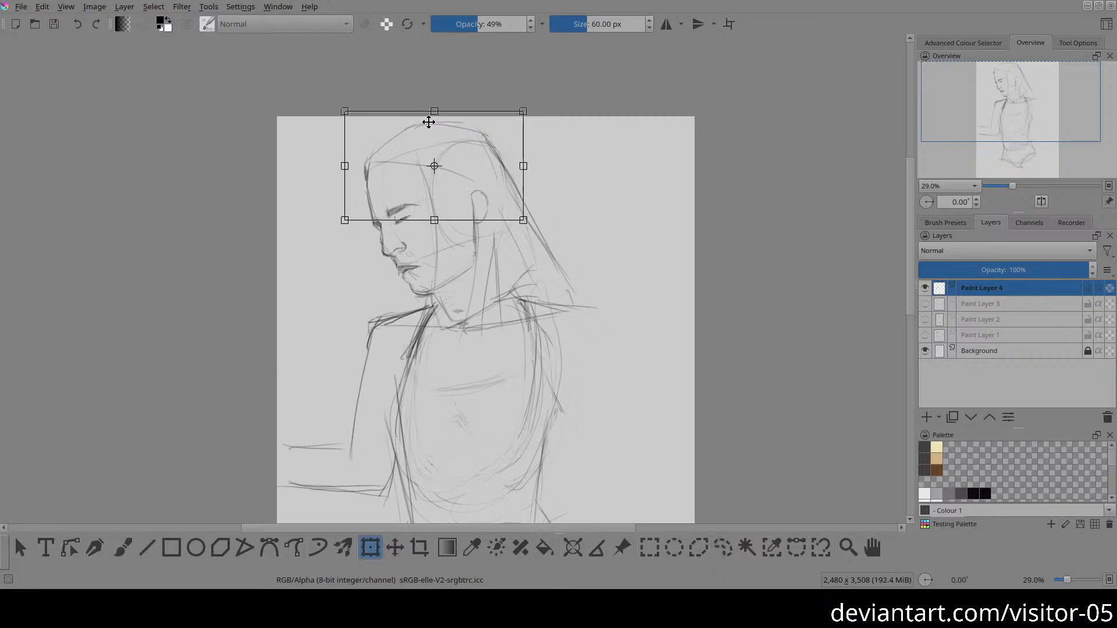
pyautogui.moveTo(435, 111); pyautogui.dragTo(435, 127)
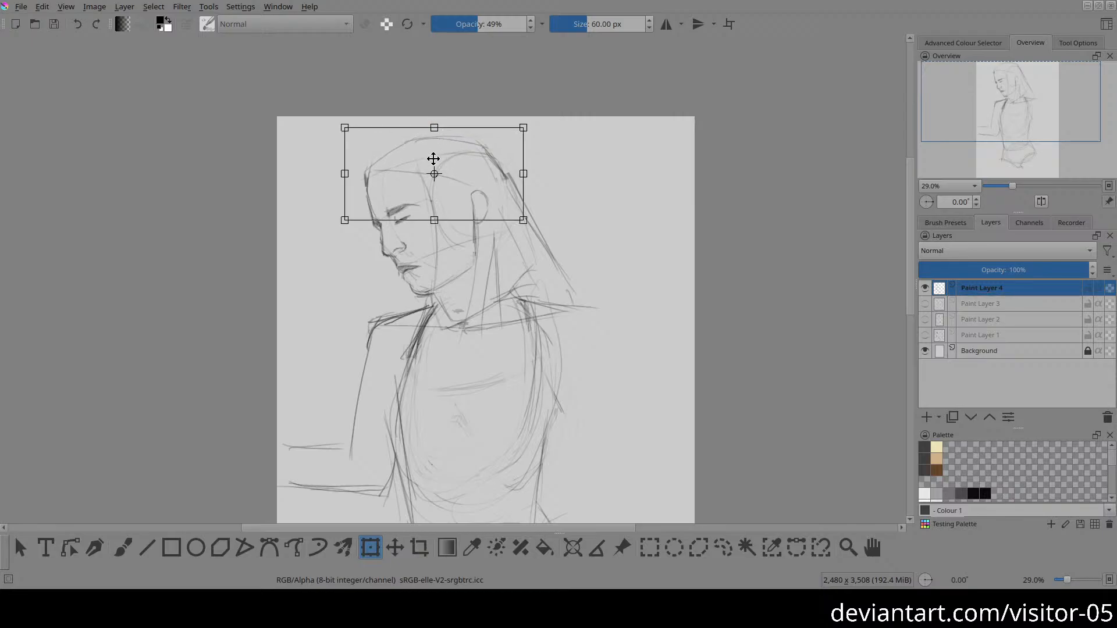
pyautogui.press('Return')
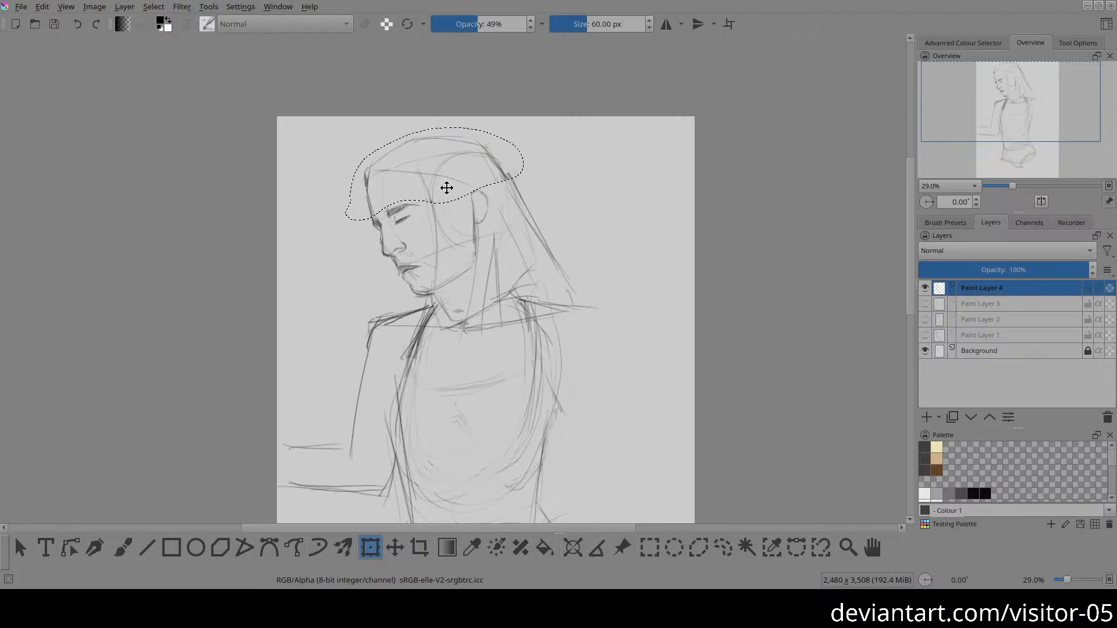
# Step: Shade the jawline with short hatching strokes and erase stray construction lines around the mouth
pyautogui.press('b')
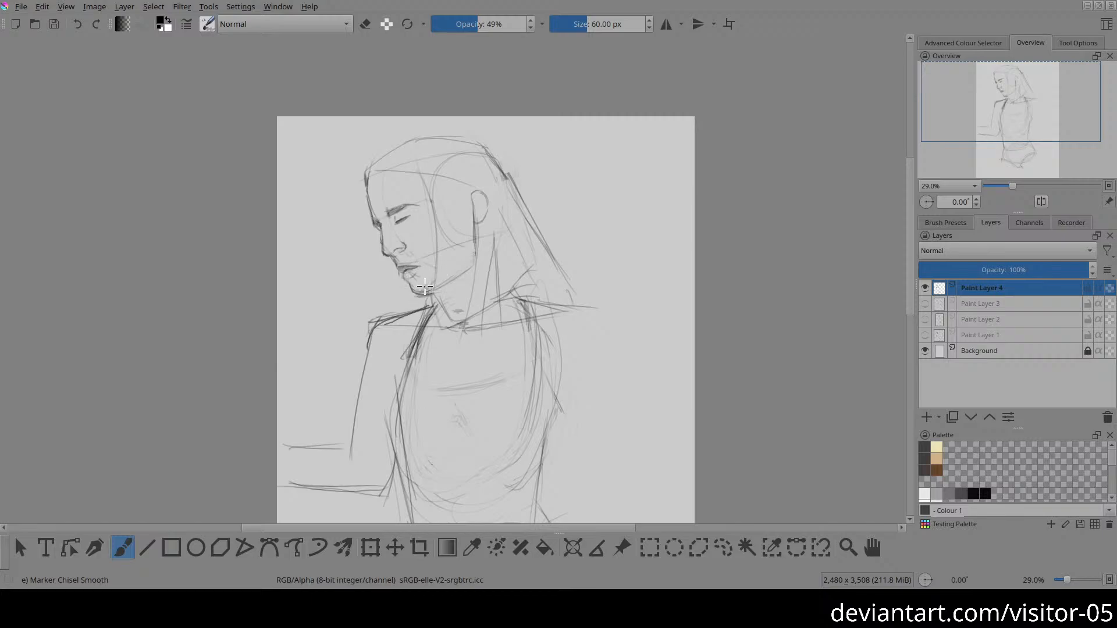
pyautogui.moveTo(429, 291); pyautogui.dragTo(448, 274)
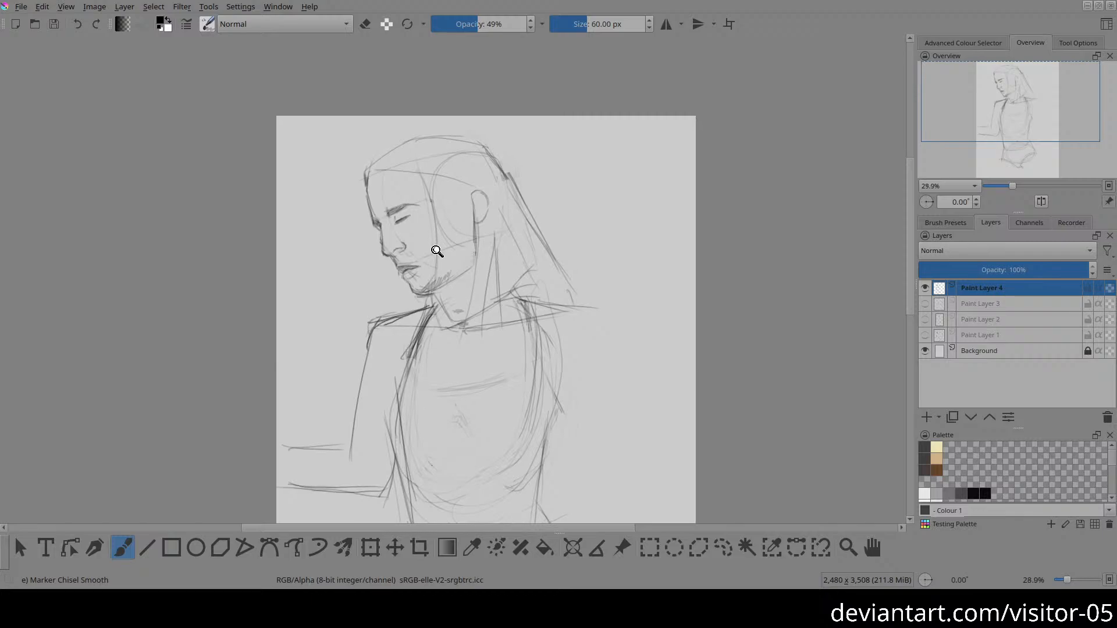
pyautogui.moveTo(436, 250); pyautogui.dragTo(403, 154)
pyautogui.moveTo(362, 282); pyautogui.dragTo(415, 283)
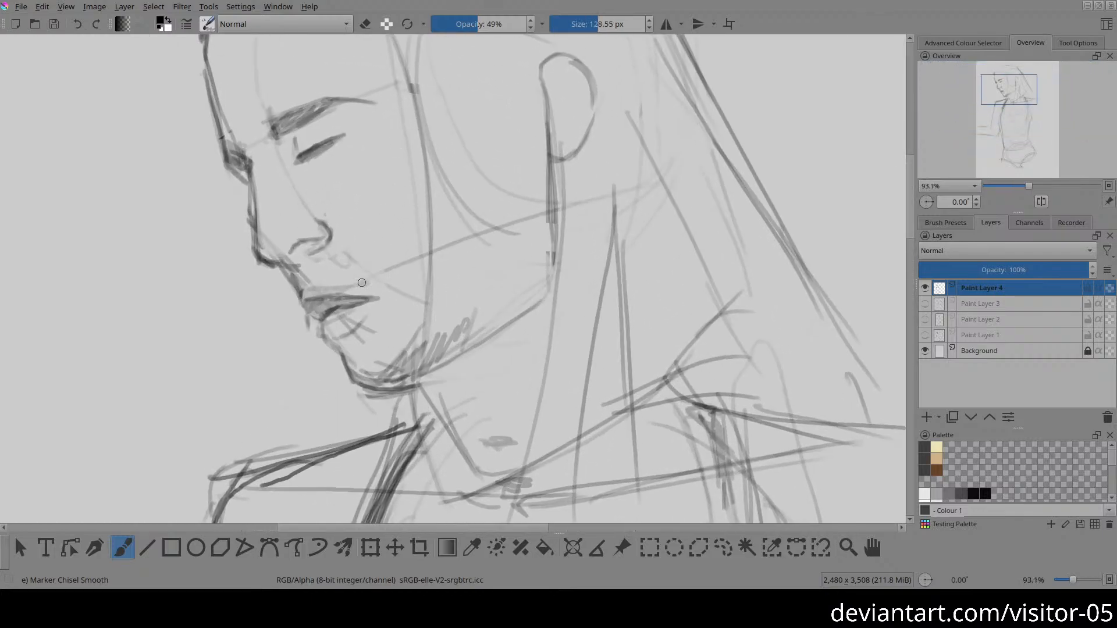
pyautogui.press('e')
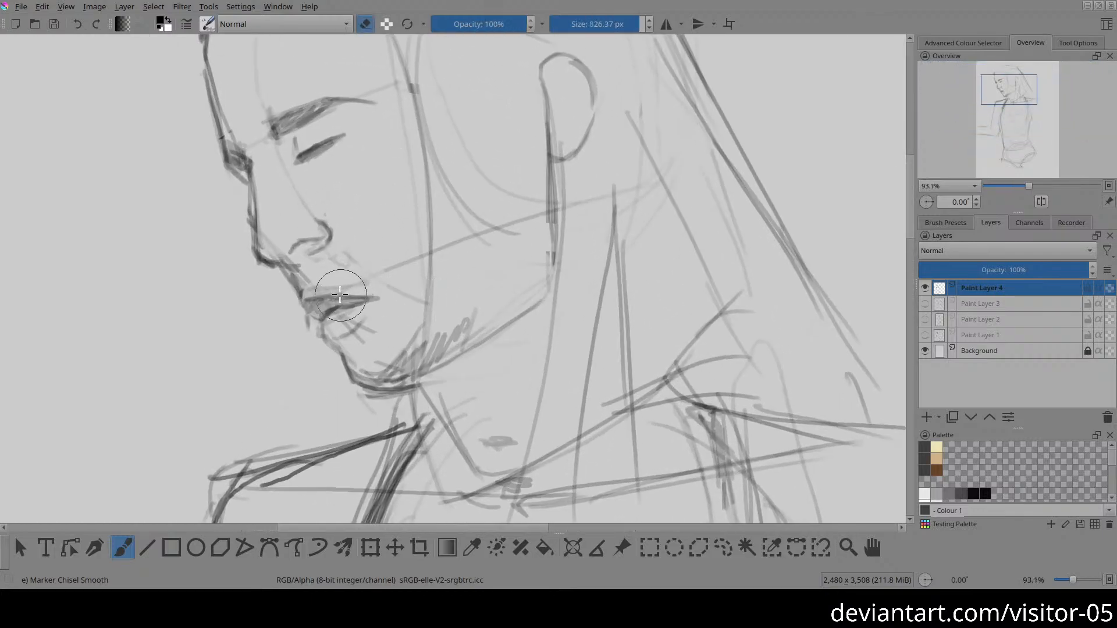
pyautogui.moveTo(473, 247); pyautogui.dragTo(400, 246)
pyautogui.moveTo(329, 278)
pyautogui.mouseDown()
pyautogui.moveTo(363, 281)
pyautogui.moveTo(341, 299)
pyautogui.moveTo(363, 298)
pyautogui.moveTo(330, 283)
pyautogui.moveTo(346, 284)
pyautogui.moveTo(329, 288)
pyautogui.moveTo(374, 275)
pyautogui.moveTo(336, 285)
pyautogui.moveTo(328, 274)
pyautogui.moveTo(338, 267)
pyautogui.moveTo(359, 260)
pyautogui.moveTo(358, 280)
pyautogui.moveTo(313, 299)
pyautogui.moveTo(364, 298)
pyautogui.mouseUp()
pyautogui.press('e')
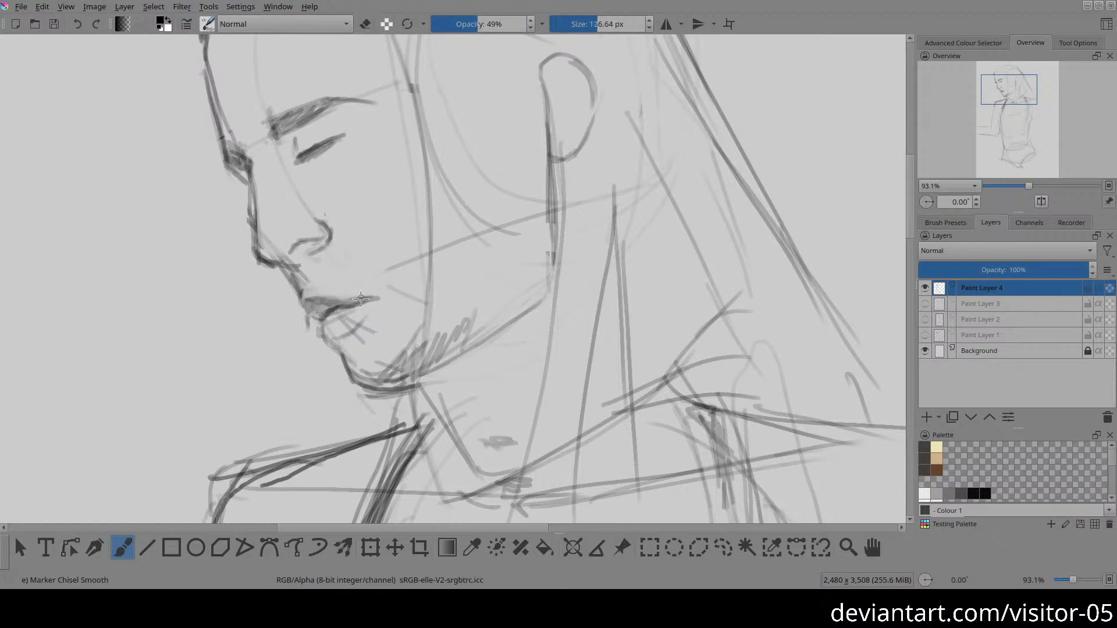
# Step: Reduce the brush size to 14.63 px
pyautogui.press('2')
pyautogui.click(588, 26)
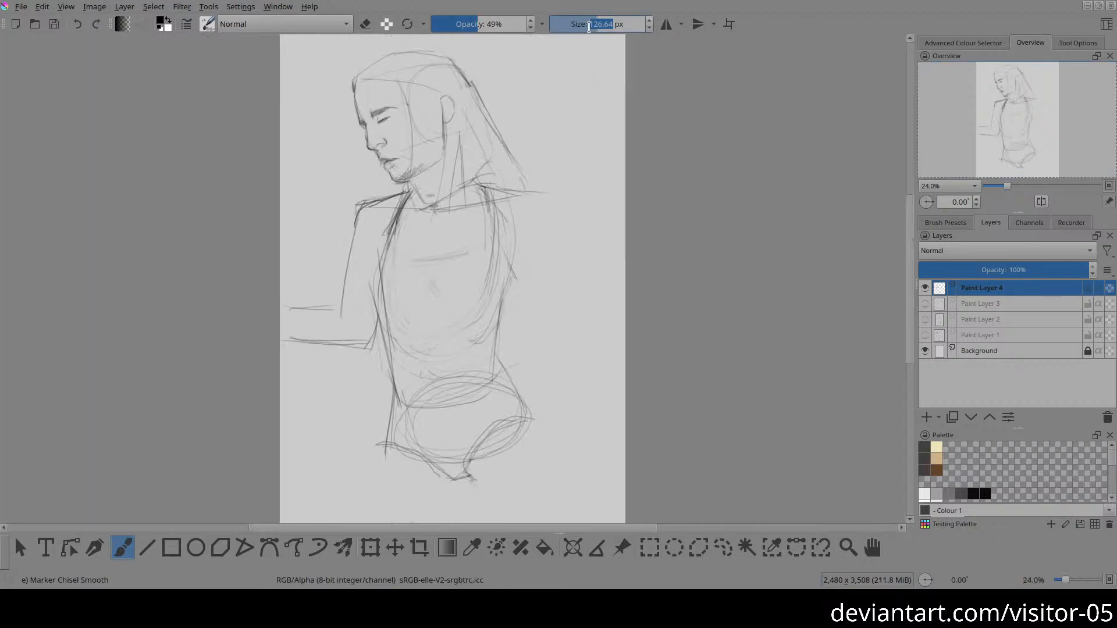
pyautogui.click(601, 24)
pyautogui.moveTo(603, 26); pyautogui.dragTo(618, 22)
pyautogui.rightClick(694, 57)
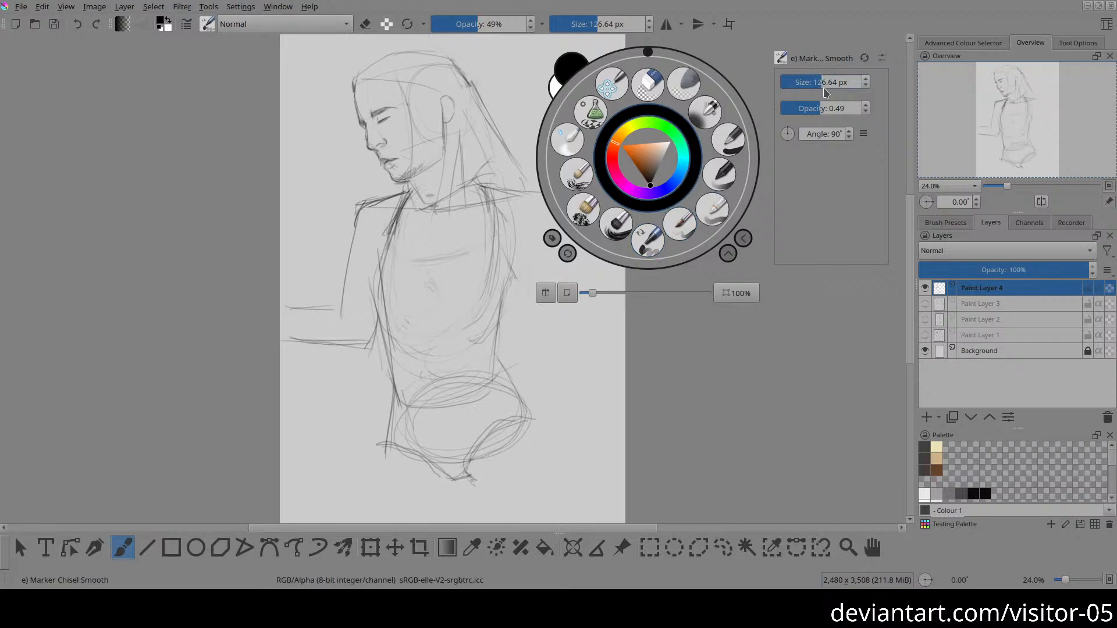
pyautogui.moveTo(833, 83); pyautogui.dragTo(797, 84)
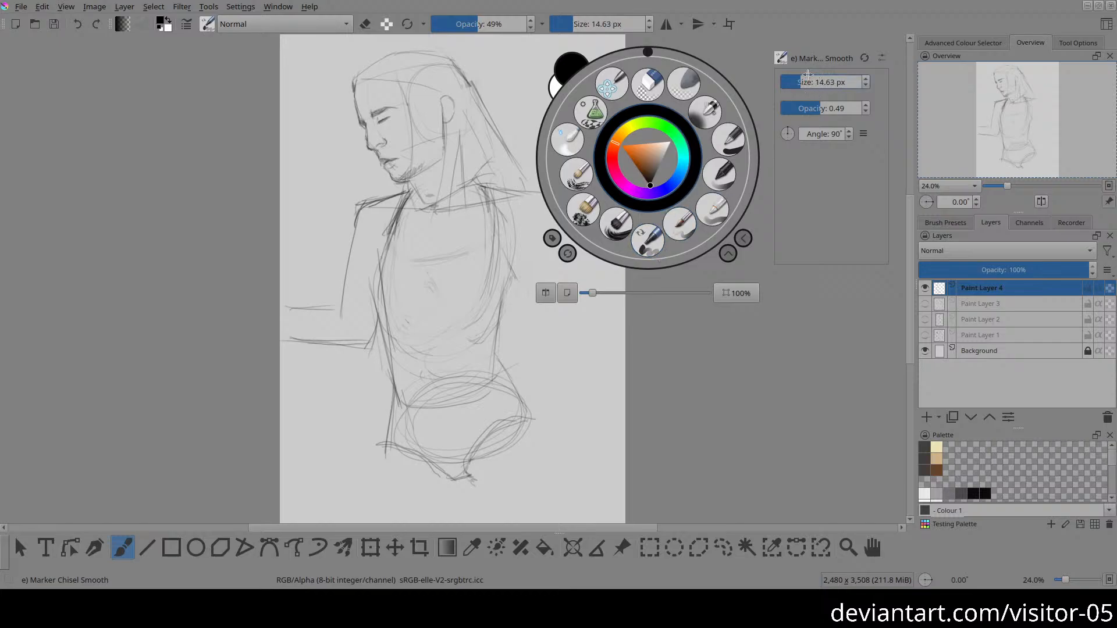
# Step: Reload the Marker Chisel Smooth brush preset at 60 px and set its opacity to 52%
pyautogui.rightClick(696, 213)
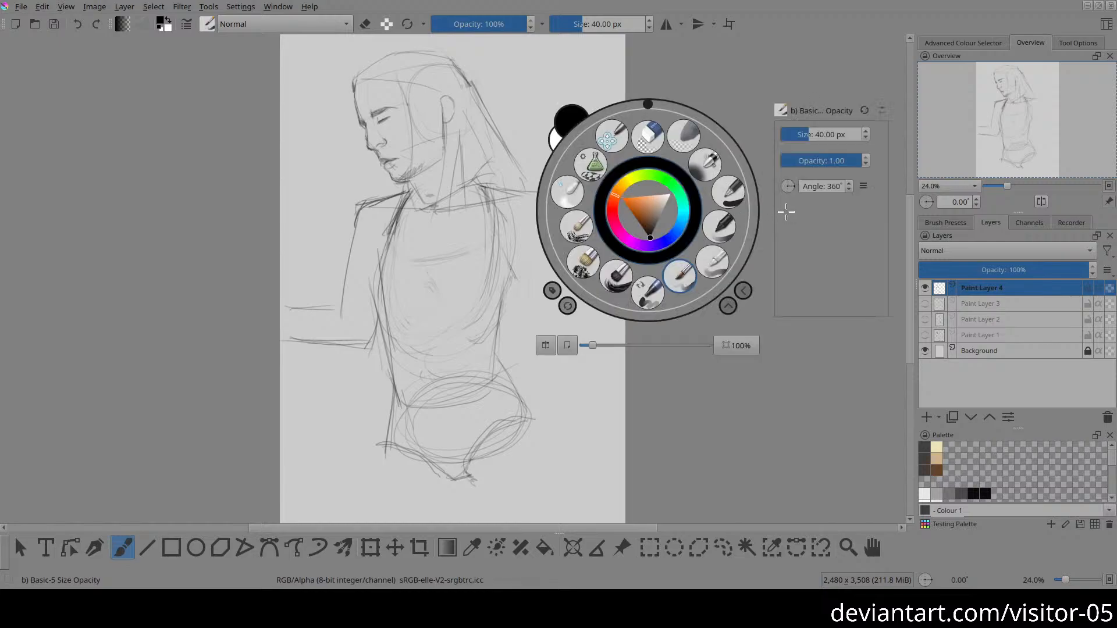
pyautogui.click(648, 291)
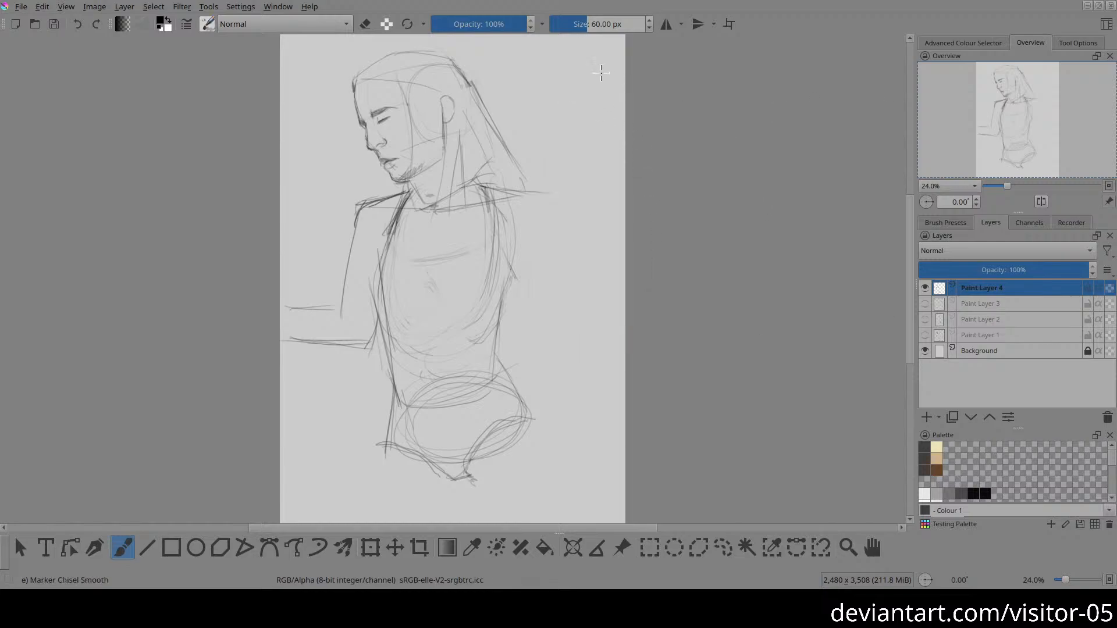
pyautogui.click(482, 29)
pyautogui.click(479, 29)
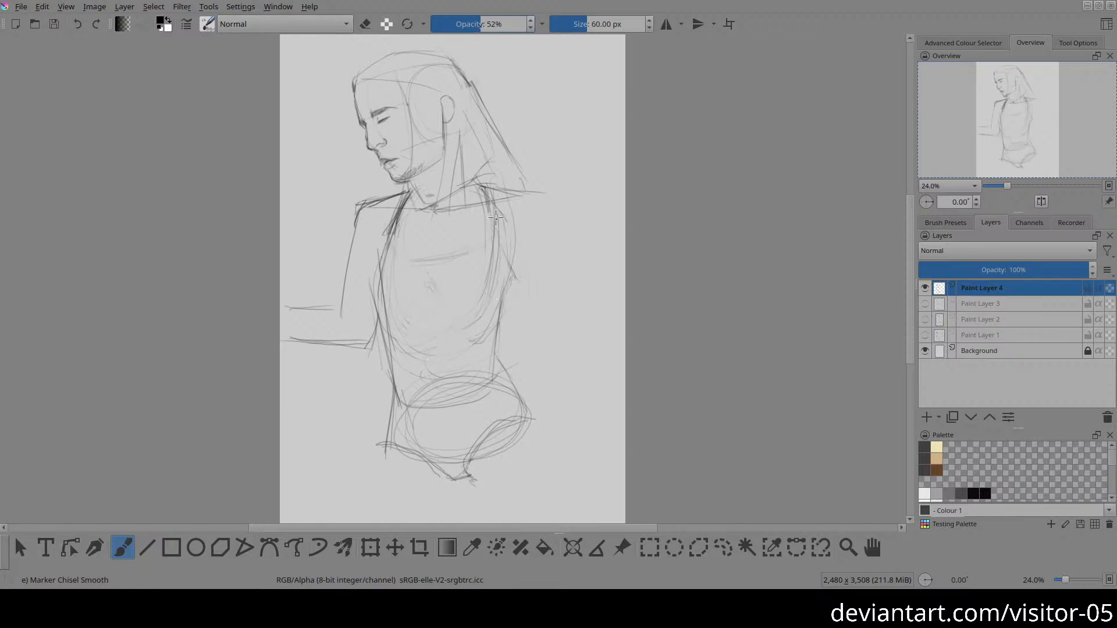
# Step: Round off the right shoulder, darken the right waist line, and draw the outer contour of the right upper arm
pyautogui.moveTo(507, 183); pyautogui.dragTo(540, 216)
pyautogui.moveTo(521, 189); pyautogui.dragTo(540, 233)
pyautogui.moveTo(499, 317); pyautogui.dragTo(499, 366)
pyautogui.press('e')
pyautogui.press('e')
pyautogui.moveTo(541, 200); pyautogui.dragTo(531, 331)
# Step: Reinforce the right torso side below the armpit and fade the overshooting shoulder line with the eraser at 52% opacity, sized 421.62 px
pyautogui.moveTo(503, 251)
pyautogui.mouseDown()
pyautogui.moveTo(498, 374)
pyautogui.moveTo(504, 257)
pyautogui.moveTo(500, 330)
pyautogui.mouseUp()
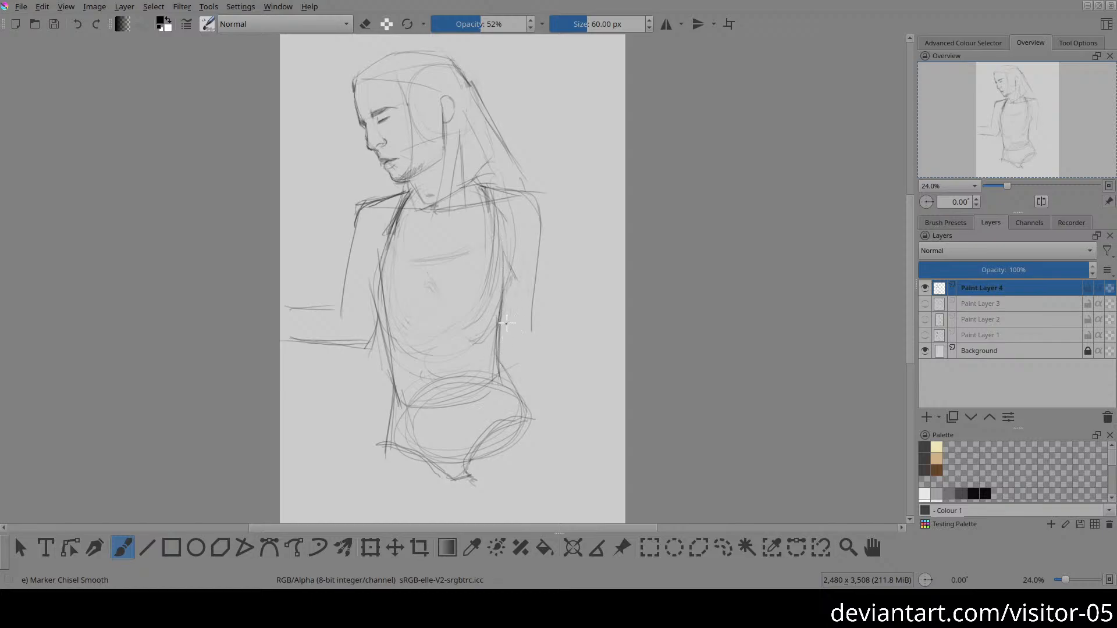
pyautogui.moveTo(514, 268)
pyautogui.mouseDown()
pyautogui.moveTo(507, 247)
pyautogui.moveTo(504, 264)
pyautogui.moveTo(502, 241)
pyautogui.moveTo(497, 267)
pyautogui.moveTo(504, 248)
pyautogui.moveTo(514, 289)
pyautogui.mouseUp()
pyautogui.press('e')
pyautogui.press('e')
pyautogui.press('e')
pyautogui.moveTo(547, 192)
pyautogui.mouseDown()
pyautogui.moveTo(581, 189)
pyautogui.moveTo(557, 196)
pyautogui.mouseUp()
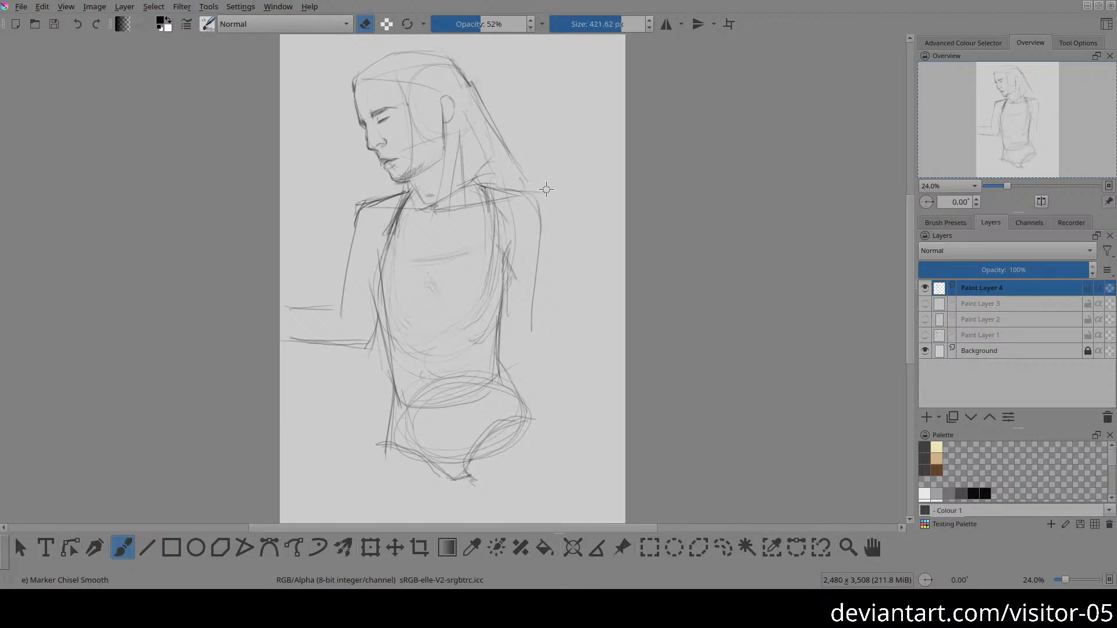
# Step: Sketch the start of the forearm at the right elbow and undo the last stroke
pyautogui.press('e')
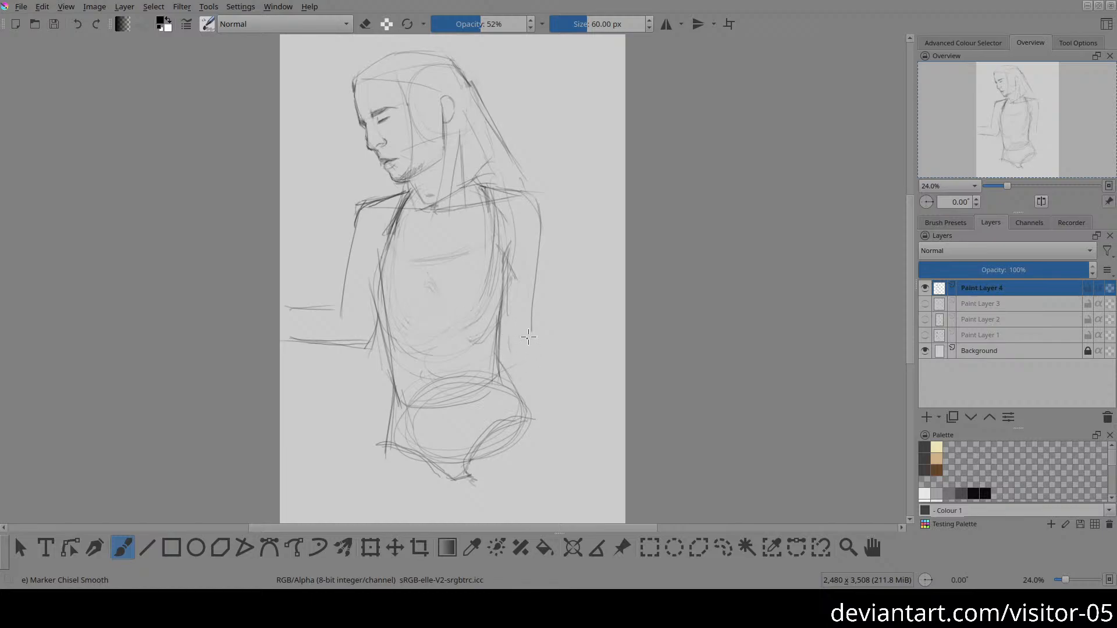
pyautogui.moveTo(531, 330); pyautogui.dragTo(552, 362)
pyautogui.hotkey('ctrl', 'z')
pyautogui.moveTo(405, 195); pyautogui.dragTo(410, 140)
pyautogui.moveTo(410, 140); pyautogui.dragTo(398, 201)
pyautogui.press('e')
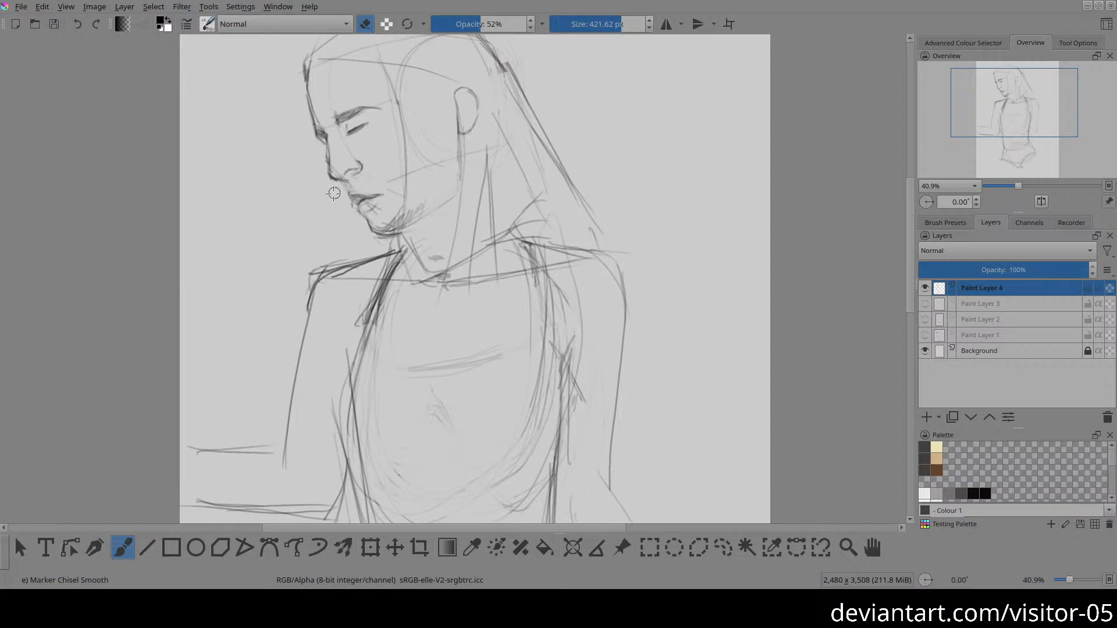
pyautogui.press('e')
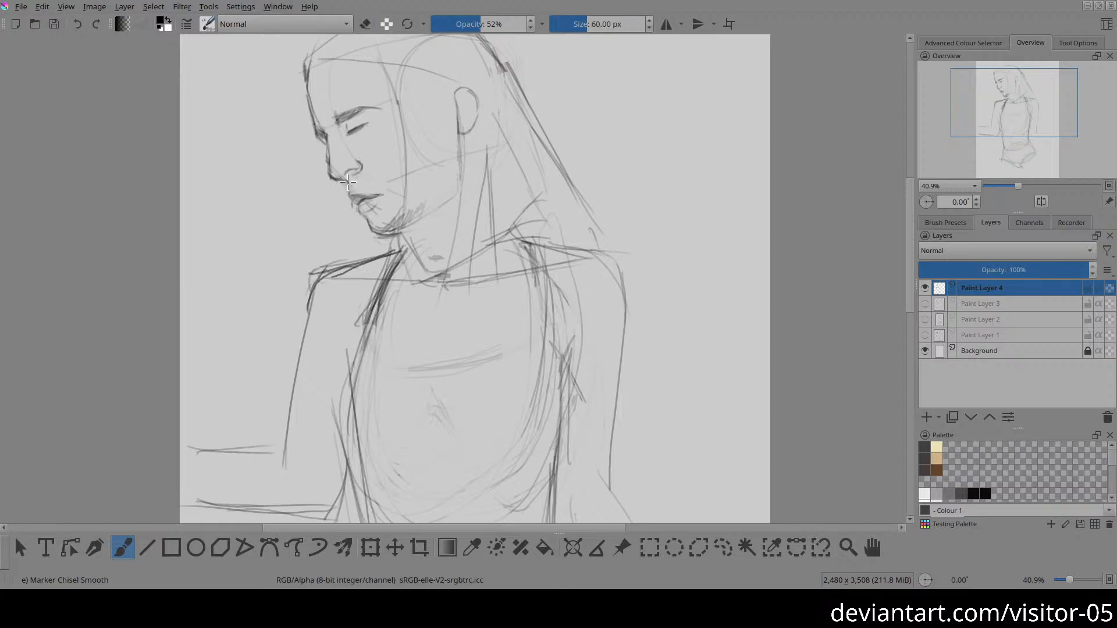
pyautogui.press('2')
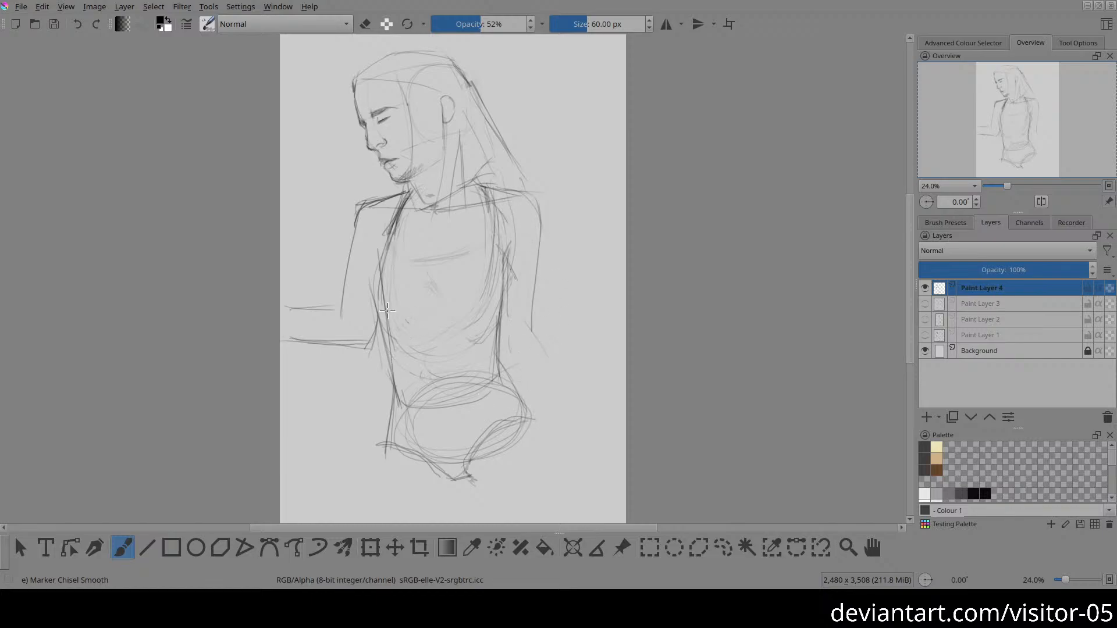
# Step: Draw a curved line across the lower ribcage and sketch the upper and lower contours of the left thigh
pyautogui.moveTo(389, 312); pyautogui.dragTo(498, 324)
pyautogui.scroll(-3, 465, 407)
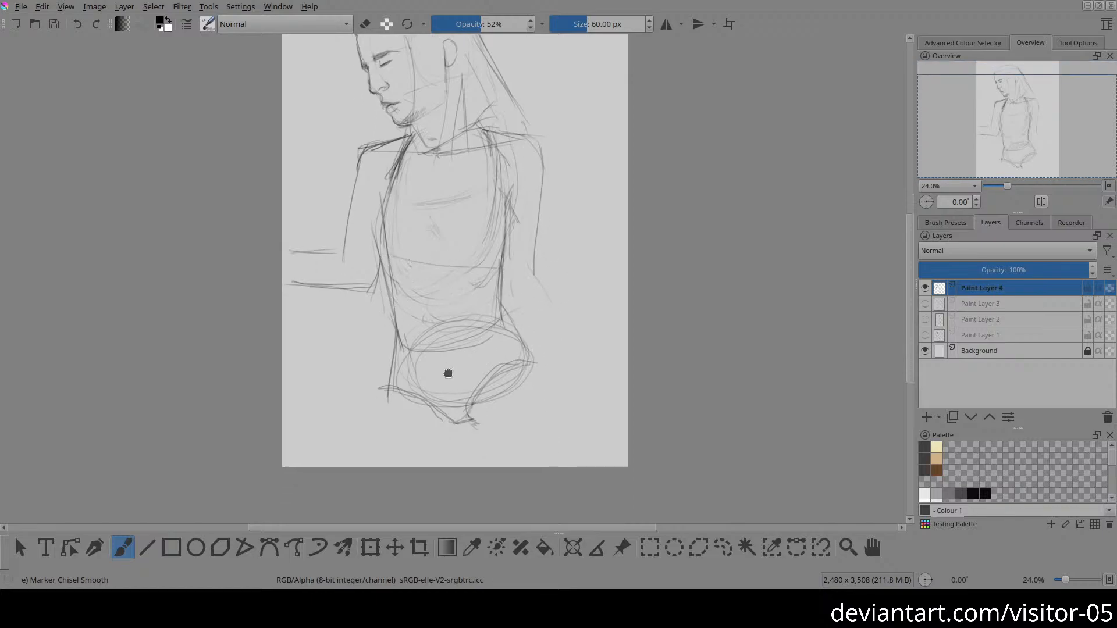
pyautogui.moveTo(451, 401)
pyautogui.mouseDown()
pyautogui.moveTo(454, 426)
pyautogui.moveTo(400, 440)
pyautogui.mouseUp()
pyautogui.moveTo(302, 412); pyautogui.dragTo(367, 373)
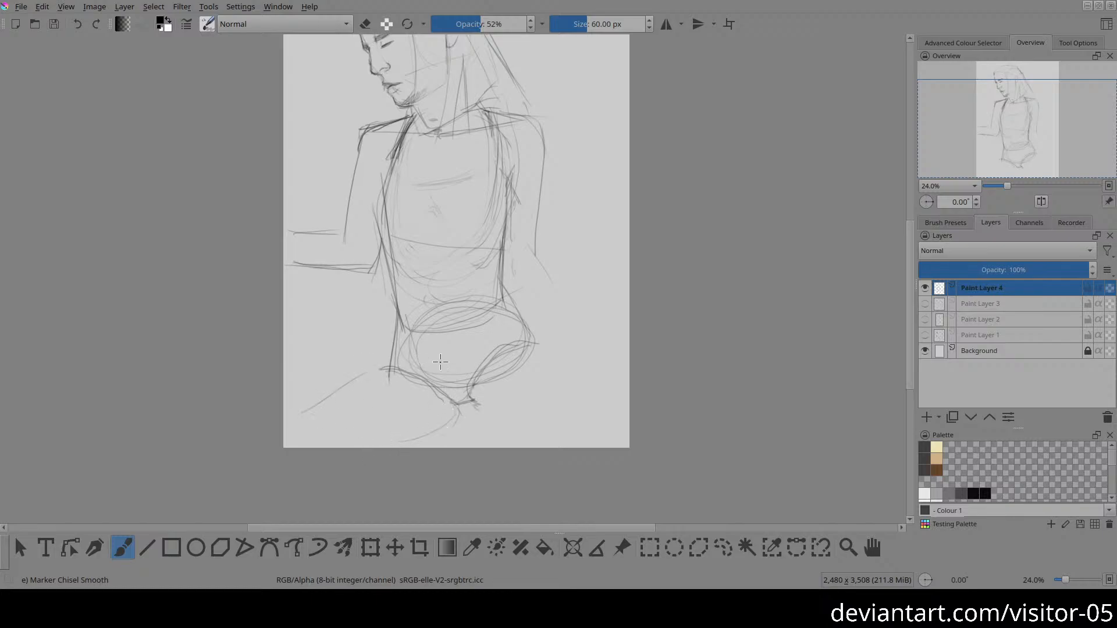
# Step: Sketch the right forearm slanting down from the elbow to the wrist and outline the right thigh with loose strokes
pyautogui.moveTo(604, 279); pyautogui.dragTo(548, 334)
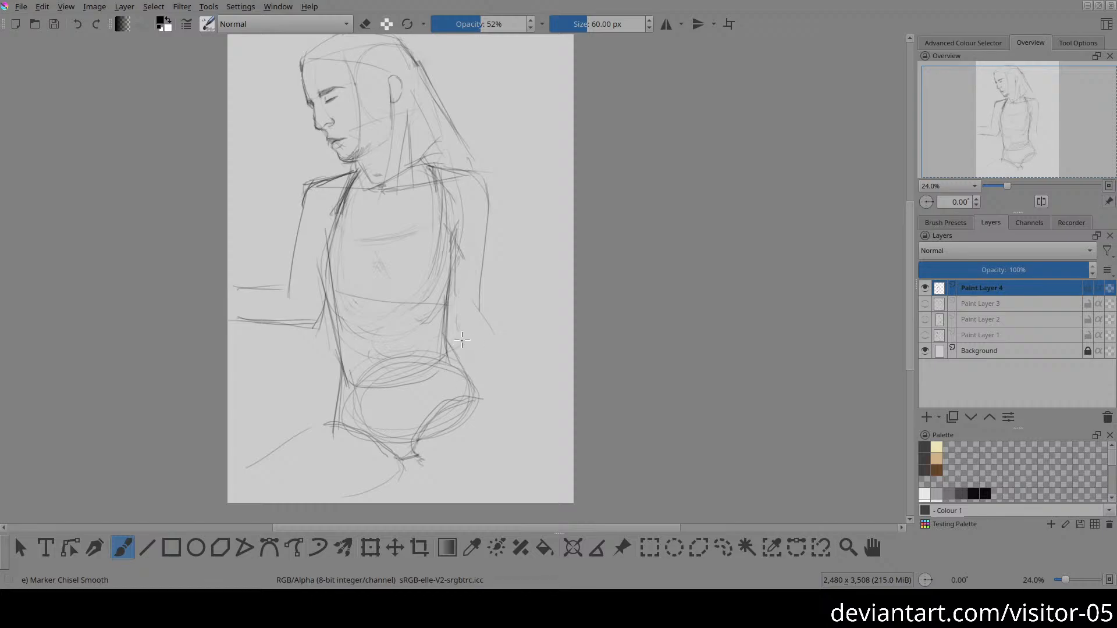
pyautogui.moveTo(468, 339); pyautogui.dragTo(541, 421)
pyautogui.hotkey('ctrl', 'z')
pyautogui.moveTo(473, 306); pyautogui.dragTo(493, 332)
pyautogui.moveTo(481, 292)
pyautogui.mouseDown()
pyautogui.moveTo(557, 407)
pyautogui.moveTo(474, 329)
pyautogui.moveTo(489, 329)
pyautogui.moveTo(542, 401)
pyautogui.moveTo(519, 423)
pyautogui.moveTo(542, 411)
pyautogui.mouseUp()
pyautogui.moveTo(475, 409)
pyautogui.mouseDown()
pyautogui.moveTo(555, 497)
pyautogui.moveTo(443, 476)
pyautogui.moveTo(477, 489)
pyautogui.mouseUp()
pyautogui.moveTo(465, 501); pyautogui.dragTo(519, 493)
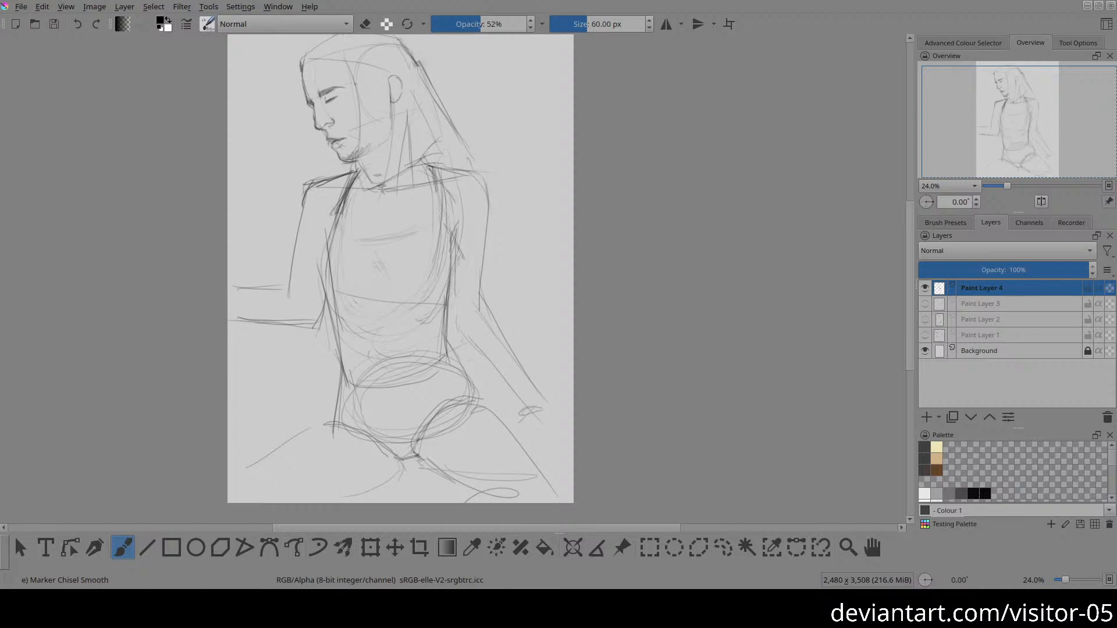
# Step: Add a new paint layer above Paint Layer 4 and hide Paint Layer 4
pyautogui.click(927, 417)
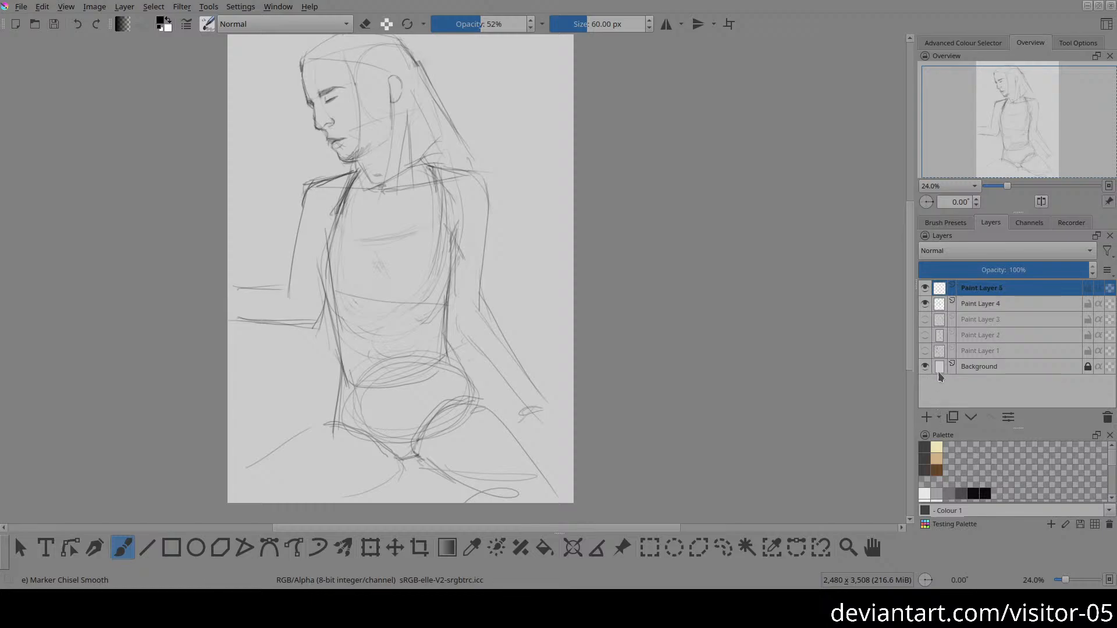
pyautogui.click(926, 303)
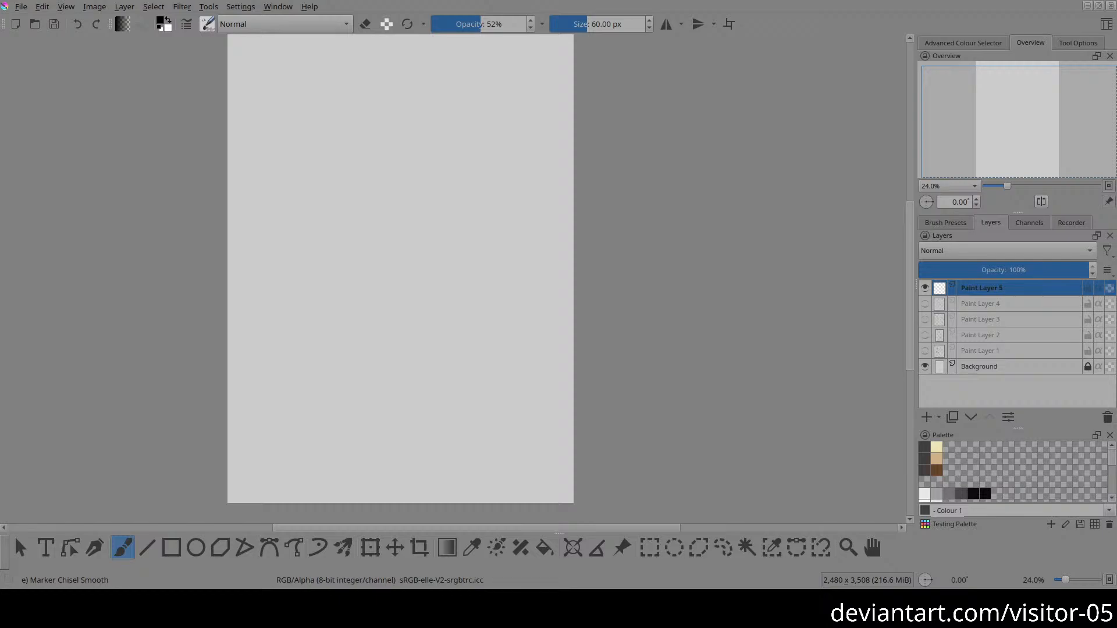
# Step: Sketch a tapered oval for the head near the top of the page with loose overlapping strokes
pyautogui.moveTo(455, 187); pyautogui.dragTo(508, 211)
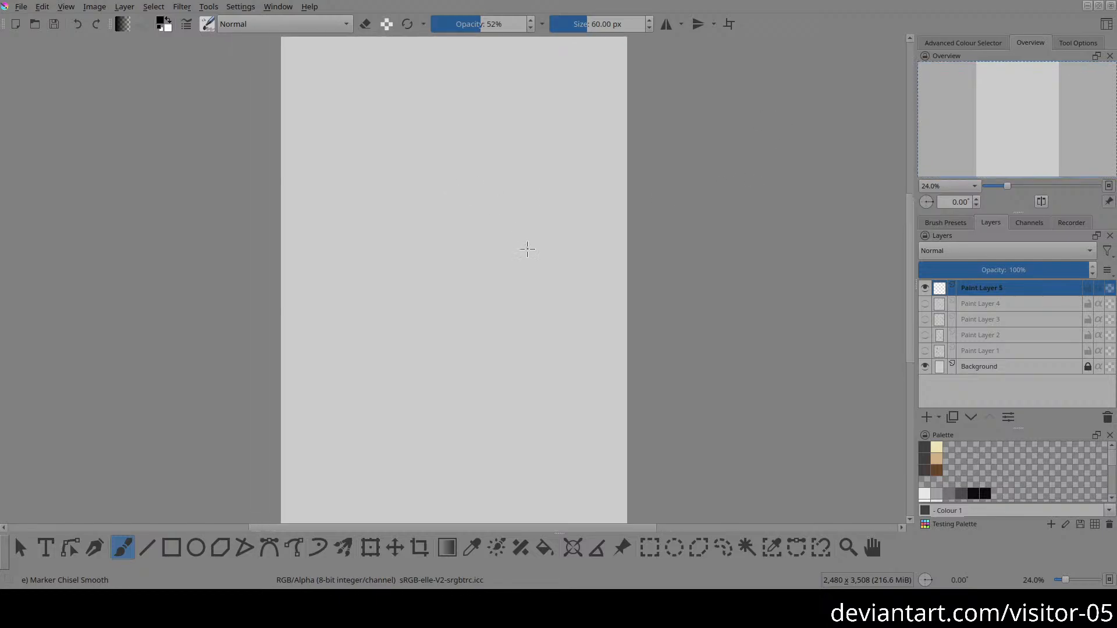
pyautogui.moveTo(527, 249); pyautogui.dragTo(500, 283)
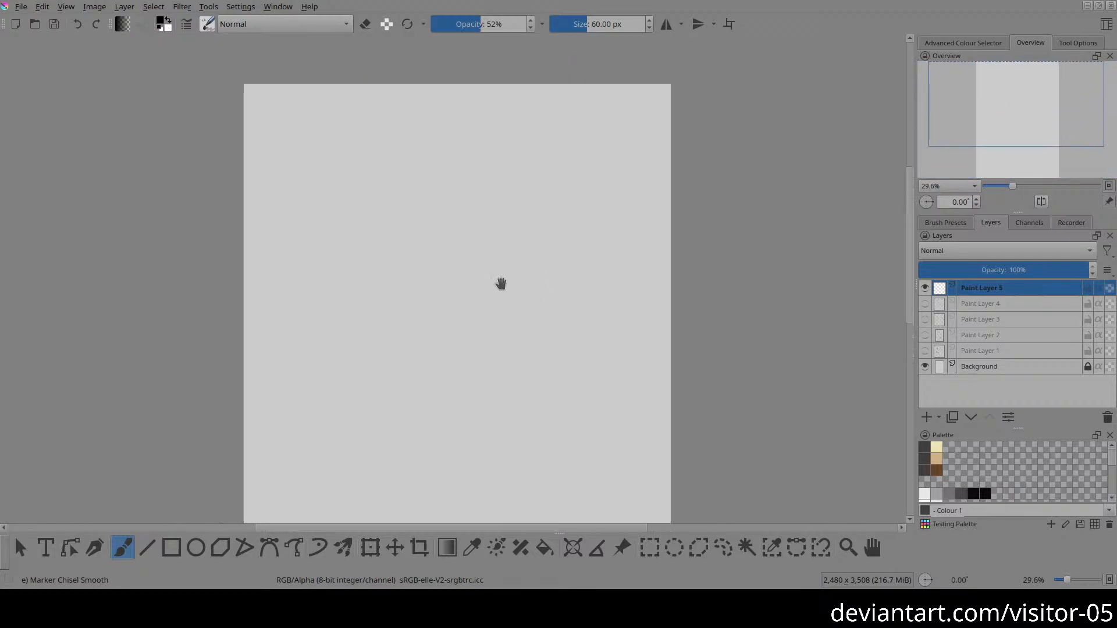
pyautogui.moveTo(461, 316); pyautogui.dragTo(466, 255)
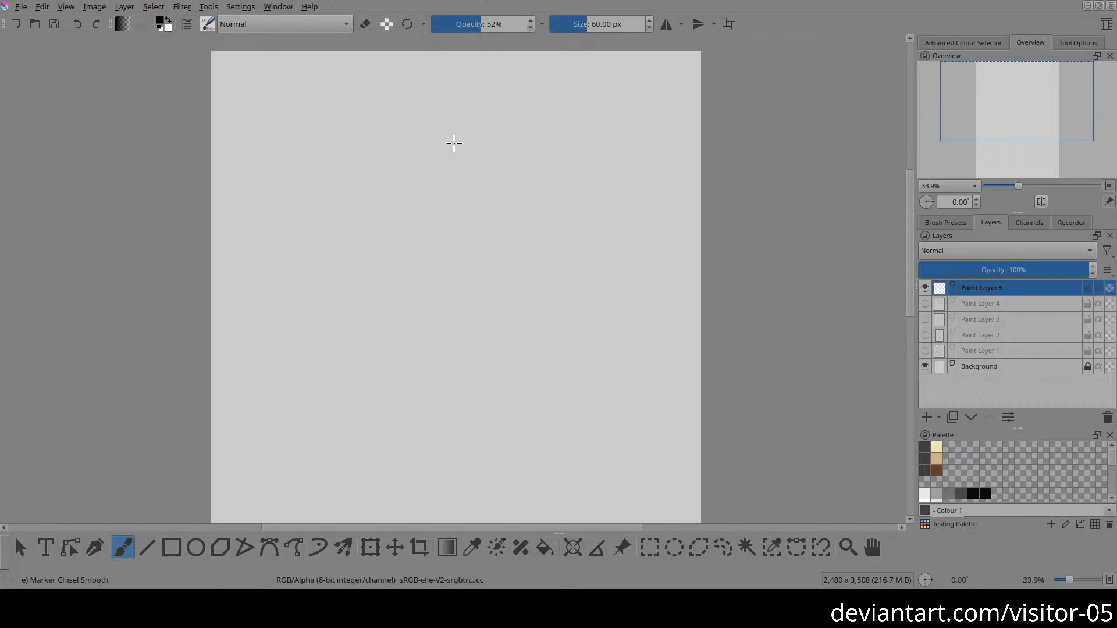
pyautogui.moveTo(454, 142)
pyautogui.mouseDown()
pyautogui.moveTo(459, 184)
pyautogui.moveTo(482, 177)
pyautogui.mouseUp()
pyautogui.moveTo(476, 204)
pyautogui.mouseDown()
pyautogui.moveTo(494, 135)
pyautogui.moveTo(451, 132)
pyautogui.moveTo(509, 145)
pyautogui.moveTo(440, 140)
pyautogui.moveTo(452, 190)
pyautogui.moveTo(468, 208)
pyautogui.mouseUp()
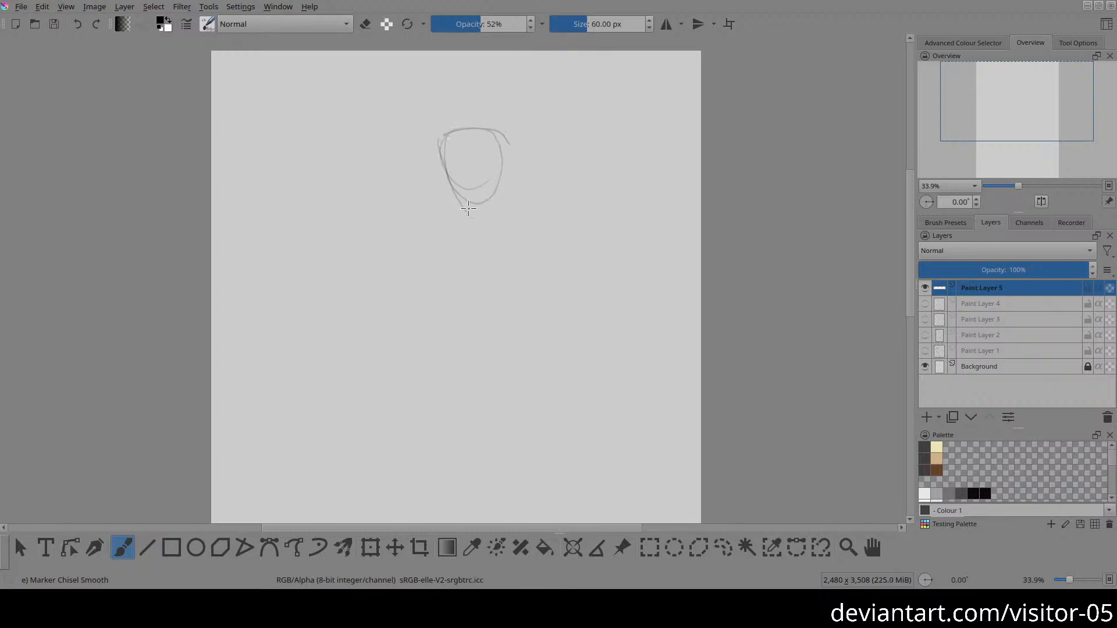
pyautogui.moveTo(505, 143); pyautogui.dragTo(501, 182)
pyautogui.moveTo(455, 128)
pyautogui.mouseDown()
pyautogui.moveTo(503, 139)
pyautogui.moveTo(453, 122)
pyautogui.moveTo(448, 179)
pyautogui.mouseUp()
# Step: Lighten parts of the head oval and restate its chin and crown with darker strokes
pyautogui.press('e')
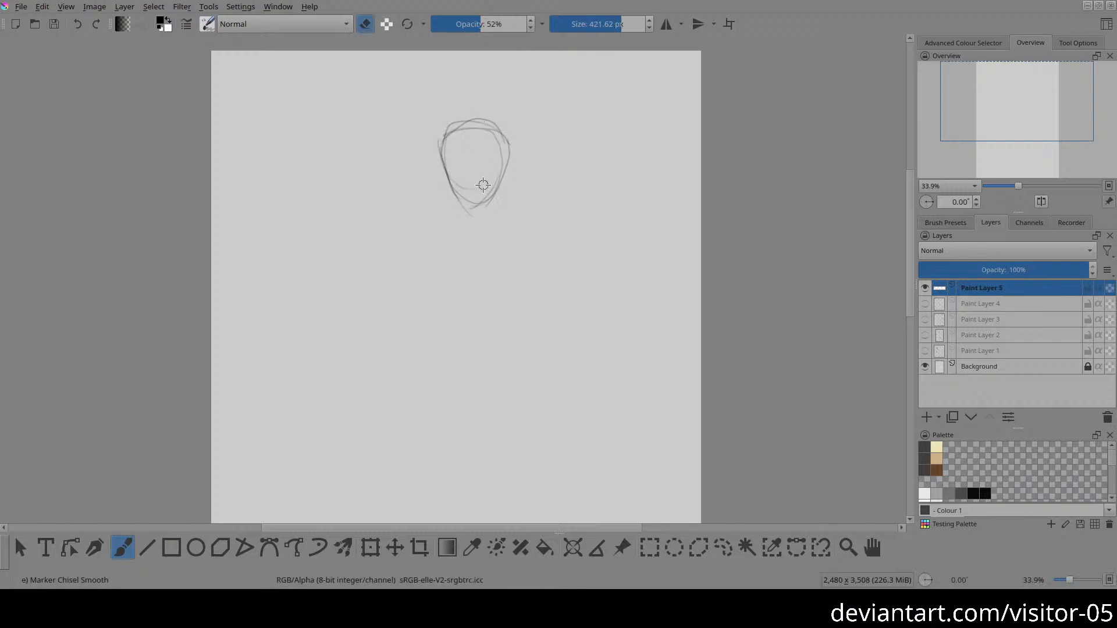
pyautogui.press('e')
pyautogui.moveTo(469, 201)
pyautogui.mouseDown()
pyautogui.moveTo(506, 175)
pyautogui.moveTo(492, 185)
pyautogui.mouseUp()
pyautogui.moveTo(442, 143)
pyautogui.mouseDown()
pyautogui.moveTo(477, 119)
pyautogui.moveTo(500, 139)
pyautogui.moveTo(478, 120)
pyautogui.moveTo(447, 137)
pyautogui.moveTo(478, 118)
pyautogui.mouseUp()
pyautogui.press('e')
pyautogui.press('e')
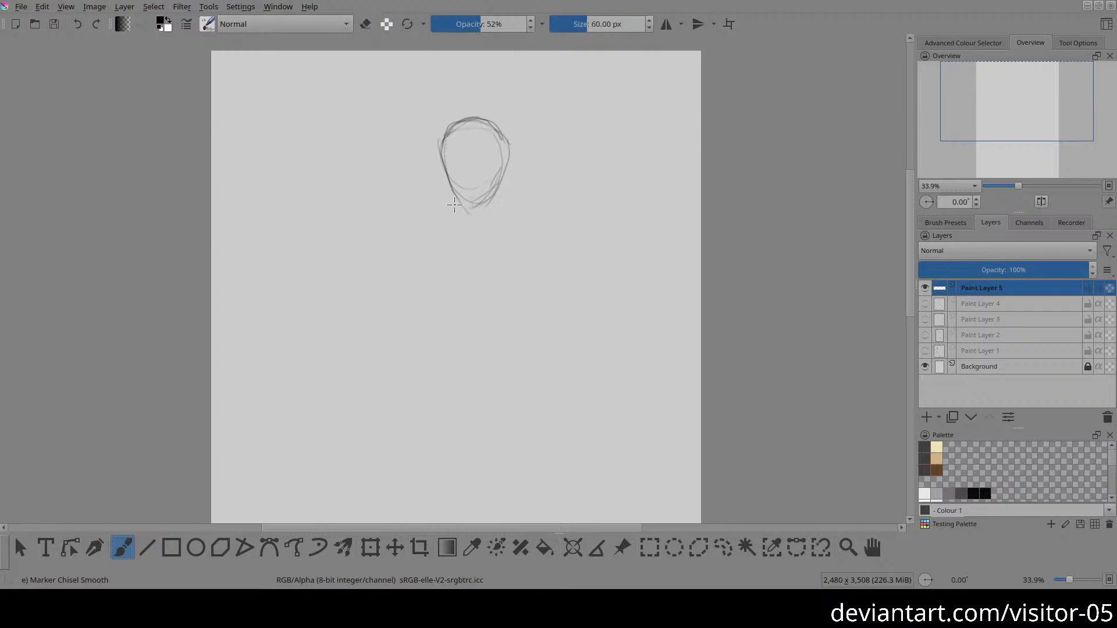
# Step: Sketch a large slanted ellipse below the chin for the torso, with a short arc at its lower end
pyautogui.moveTo(437, 313); pyautogui.dragTo(452, 255)
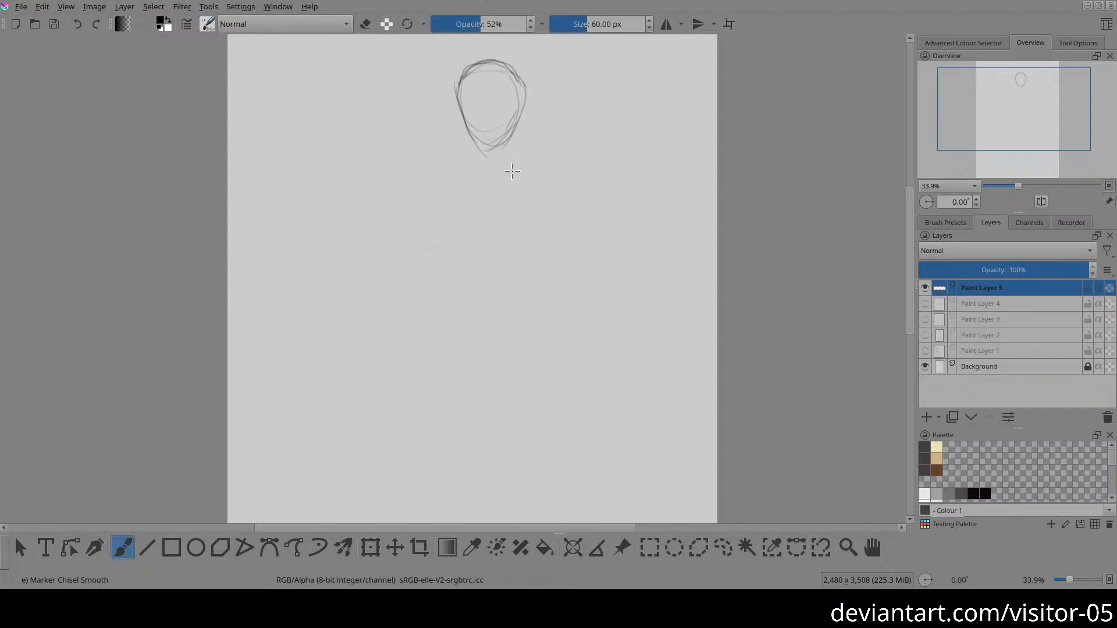
pyautogui.moveTo(424, 187)
pyautogui.mouseDown()
pyautogui.moveTo(413, 235)
pyautogui.moveTo(485, 230)
pyautogui.moveTo(515, 177)
pyautogui.moveTo(488, 146)
pyautogui.moveTo(419, 190)
pyautogui.moveTo(393, 234)
pyautogui.mouseUp()
pyautogui.moveTo(411, 292); pyautogui.dragTo(375, 258)
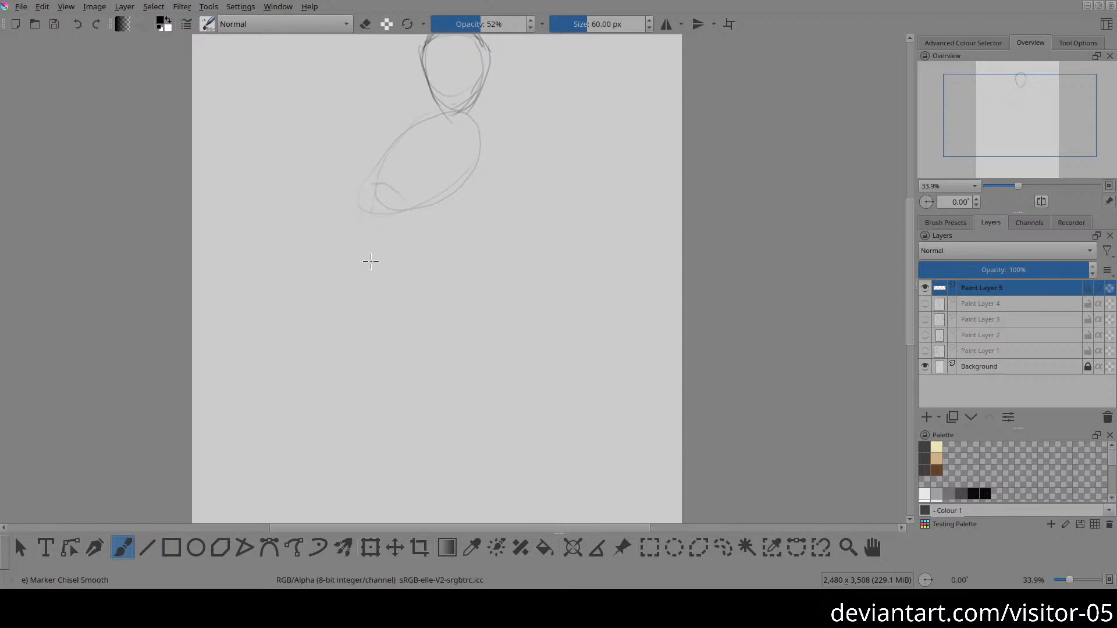
pyautogui.moveTo(372, 192); pyautogui.dragTo(365, 230)
pyautogui.moveTo(378, 183)
pyautogui.mouseDown()
pyautogui.moveTo(419, 233)
pyautogui.moveTo(386, 258)
pyautogui.moveTo(372, 186)
pyautogui.moveTo(380, 234)
pyautogui.moveTo(417, 210)
pyautogui.moveTo(368, 242)
pyautogui.moveTo(366, 193)
pyautogui.mouseUp()
pyautogui.moveTo(364, 287); pyautogui.dragTo(358, 248)
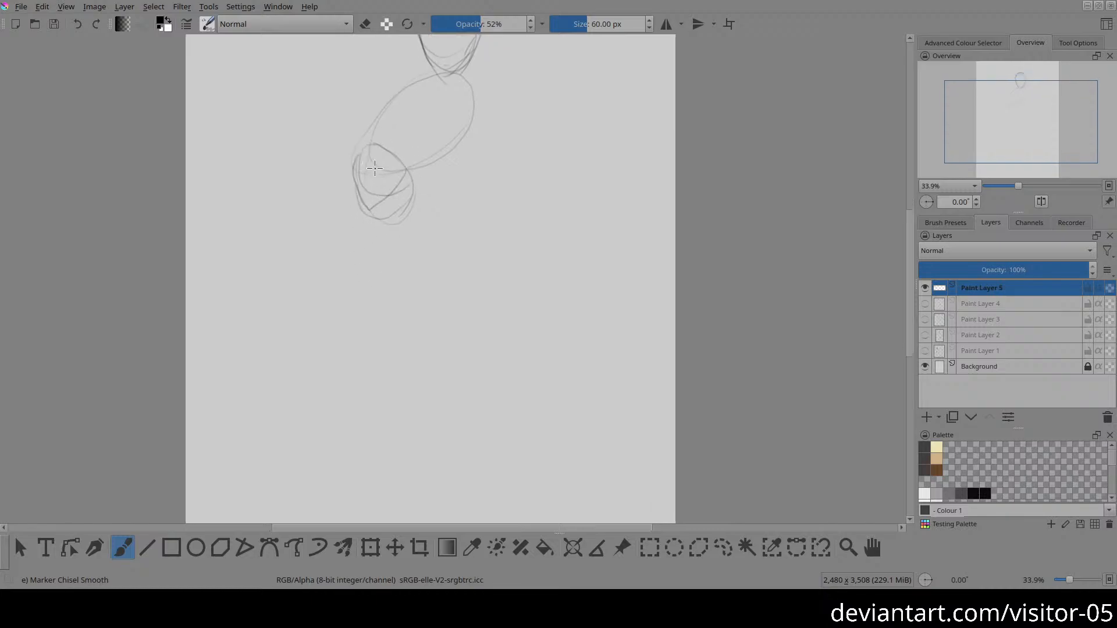
pyautogui.moveTo(369, 135); pyautogui.dragTo(399, 372)
pyautogui.hotkey('ctrl', 'z')
pyautogui.hotkey('ctrl', 'z')
pyautogui.hotkey('ctrl', 'z')
pyautogui.hotkey('ctrl', 'z')
pyautogui.hotkey('ctrl', 'z')
pyautogui.hotkey('ctrl', 'z')
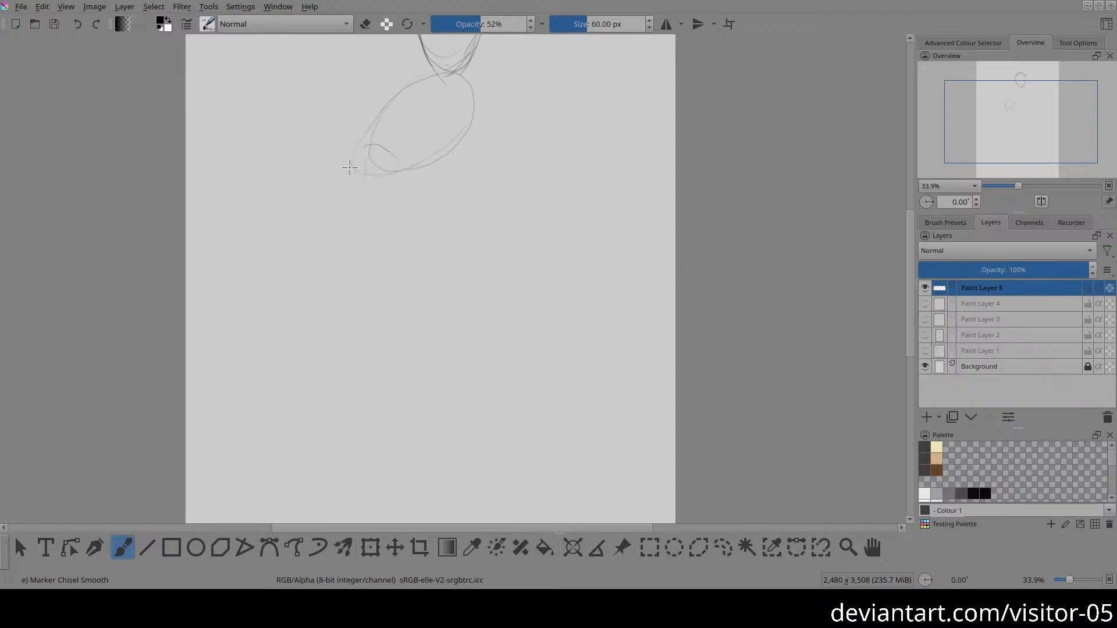
# Step: Sketch a wedge-shaped pelvis overlapping the lower end of the torso ellipse
pyautogui.moveTo(362, 138); pyautogui.dragTo(407, 184)
pyautogui.moveTo(347, 163)
pyautogui.mouseDown()
pyautogui.moveTo(347, 175)
pyautogui.moveTo(376, 185)
pyautogui.moveTo(391, 171)
pyautogui.moveTo(358, 205)
pyautogui.mouseUp()
pyautogui.moveTo(358, 204)
pyautogui.mouseDown()
pyautogui.moveTo(395, 179)
pyautogui.moveTo(366, 141)
pyautogui.moveTo(353, 143)
pyautogui.moveTo(348, 198)
pyautogui.moveTo(400, 170)
pyautogui.mouseUp()
# Step: Draw a long sweeping contour from the back of the torso past the pelvis down to the ankle for the leg
pyautogui.moveTo(436, 72)
pyautogui.mouseDown()
pyautogui.moveTo(347, 237)
pyautogui.moveTo(364, 297)
pyautogui.mouseUp()
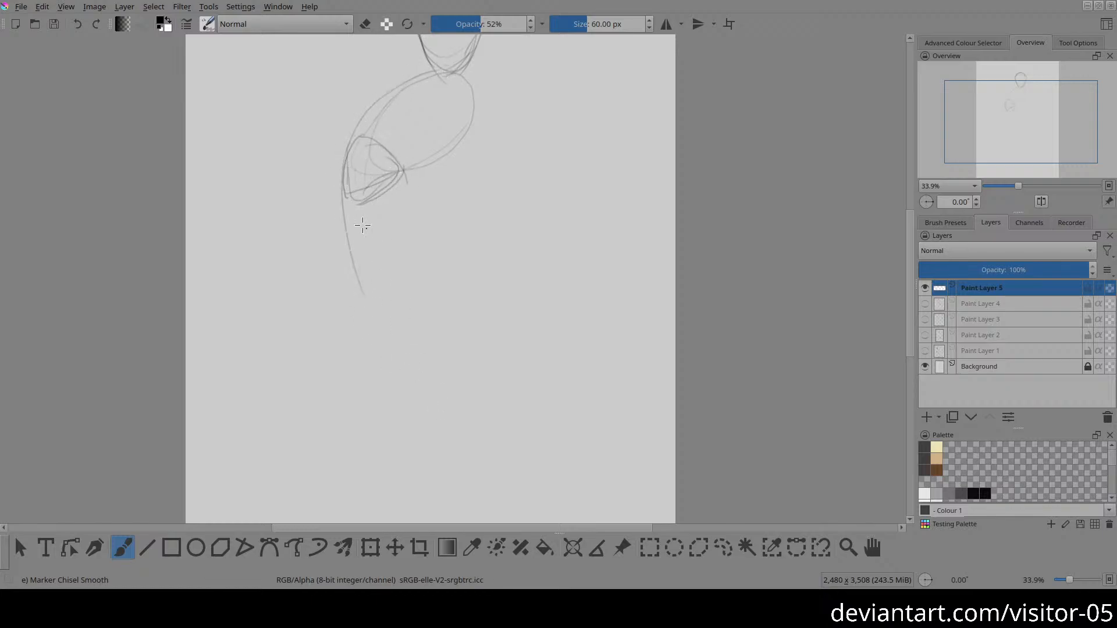
pyautogui.moveTo(353, 386); pyautogui.dragTo(364, 345)
pyautogui.moveTo(353, 158); pyautogui.dragTo(414, 366)
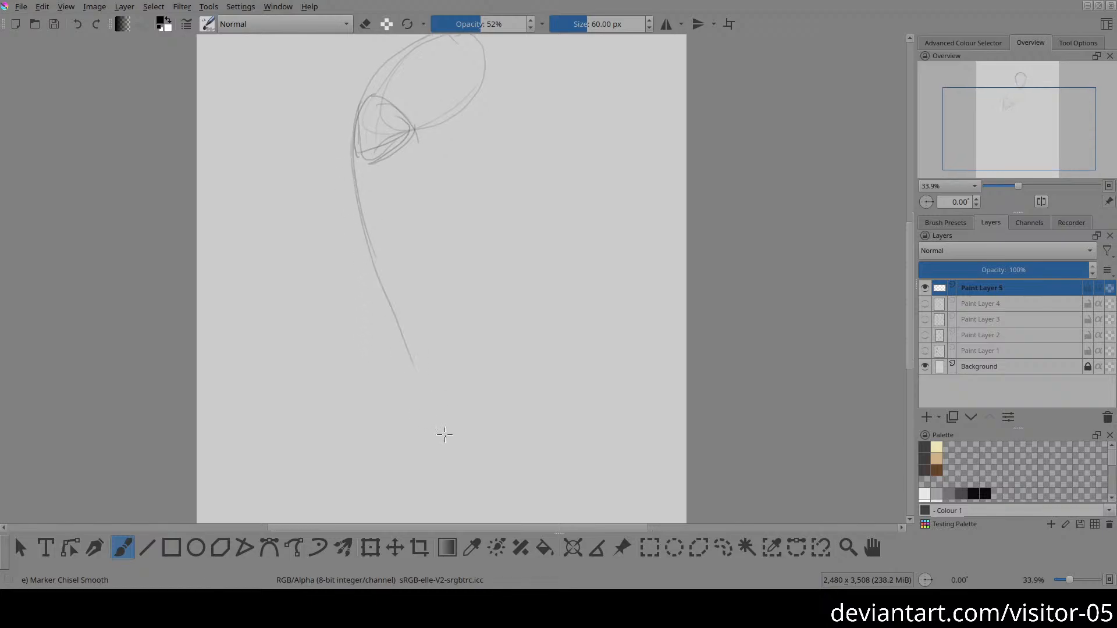
pyautogui.moveTo(387, 309)
pyautogui.mouseDown()
pyautogui.moveTo(411, 389)
pyautogui.moveTo(402, 292)
pyautogui.mouseUp()
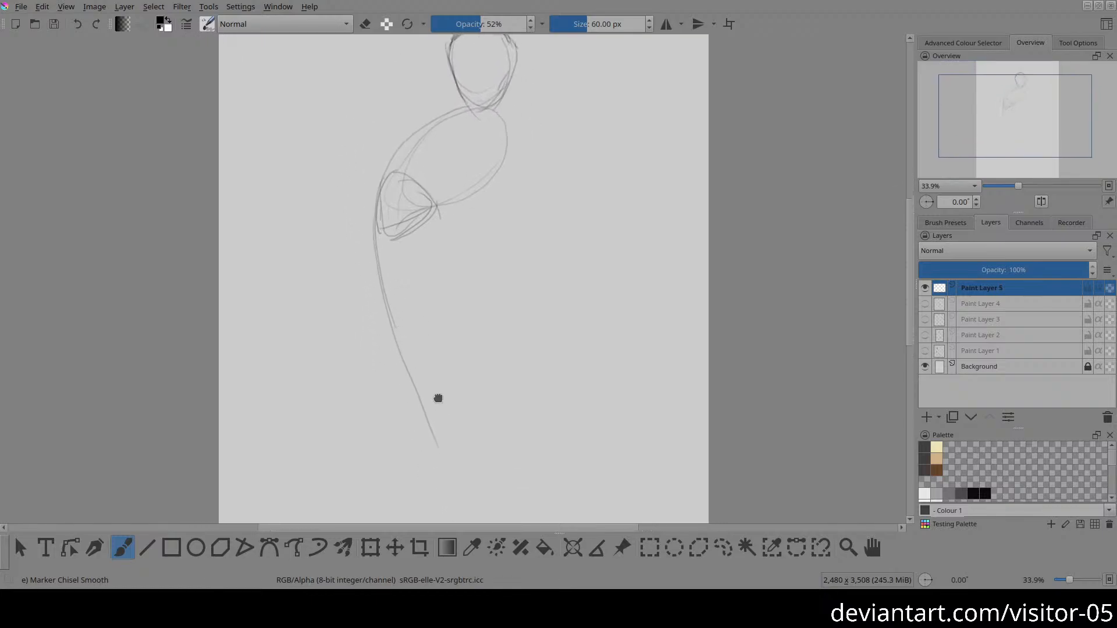
pyautogui.moveTo(438, 398); pyautogui.dragTo(427, 373)
pyautogui.keyDown('ctrl'); pyautogui.moveTo(436, 360); pyautogui.dragTo(447, 403); pyautogui.keyUp('ctrl')
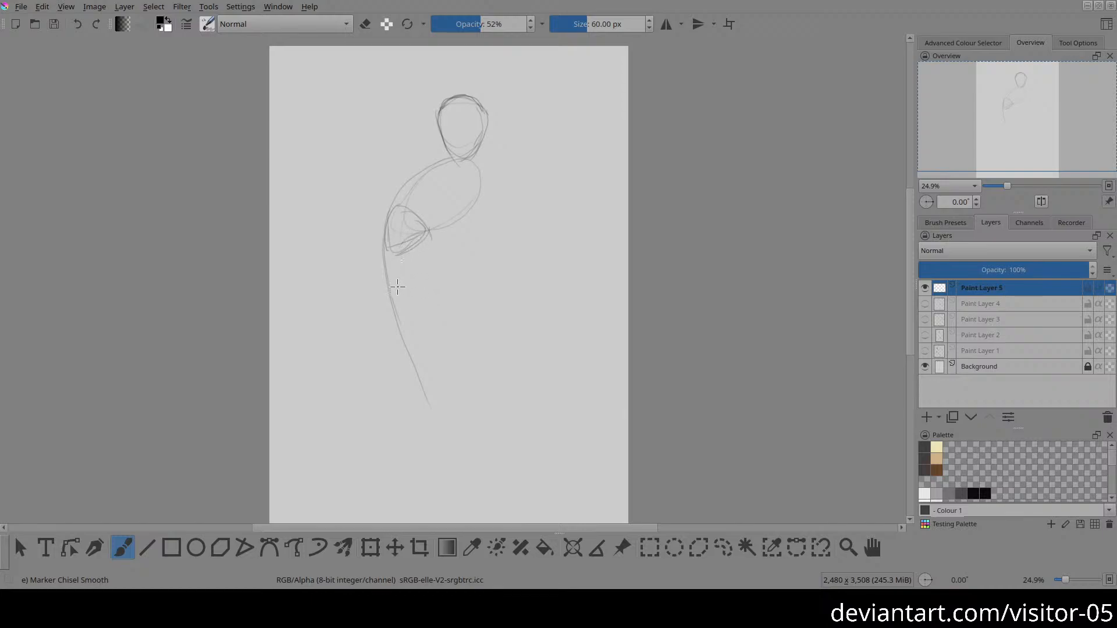
pyautogui.moveTo(367, 392); pyautogui.dragTo(345, 321)
pyautogui.moveTo(371, 139)
pyautogui.mouseDown()
pyautogui.moveTo(363, 226)
pyautogui.moveTo(412, 359)
pyautogui.moveTo(415, 406)
pyautogui.mouseUp()
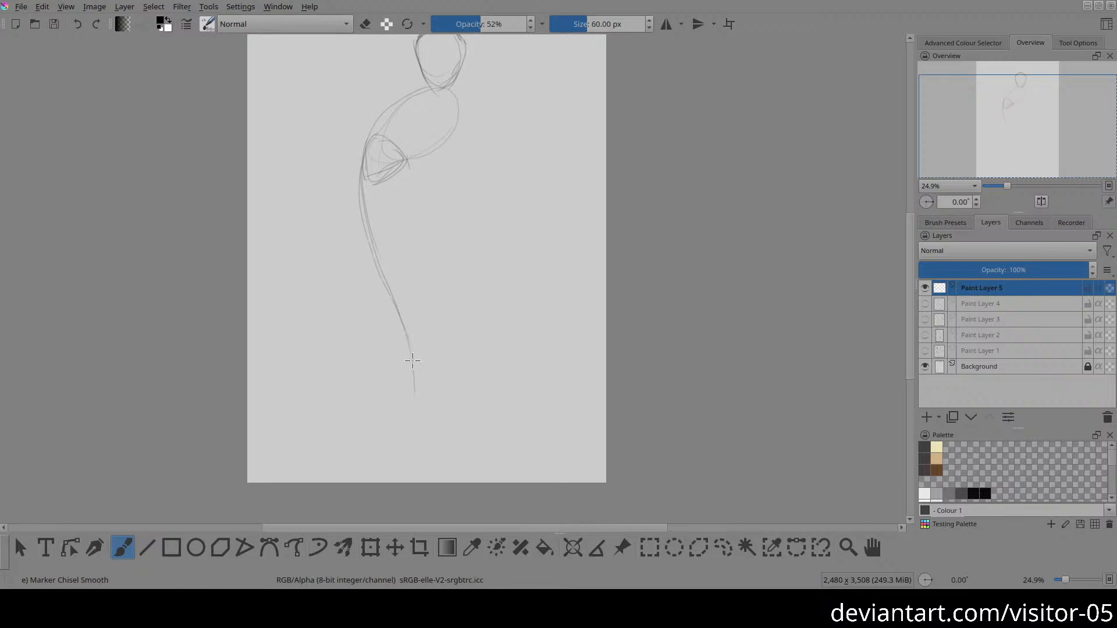
# Step: Sketch a foot in a high-heeled shoe at the lower end of the leg line
pyautogui.moveTo(410, 363); pyautogui.dragTo(378, 414)
pyautogui.moveTo(408, 401)
pyautogui.mouseDown()
pyautogui.moveTo(420, 364)
pyautogui.moveTo(417, 396)
pyautogui.moveTo(412, 367)
pyautogui.moveTo(421, 369)
pyautogui.moveTo(402, 397)
pyautogui.moveTo(371, 410)
pyautogui.moveTo(393, 412)
pyautogui.moveTo(394, 394)
pyautogui.moveTo(375, 416)
pyautogui.moveTo(409, 415)
pyautogui.mouseUp()
pyautogui.moveTo(421, 398)
pyautogui.mouseDown()
pyautogui.moveTo(419, 389)
pyautogui.moveTo(417, 363)
pyautogui.moveTo(430, 373)
pyautogui.moveTo(431, 414)
pyautogui.moveTo(397, 416)
pyautogui.moveTo(416, 396)
pyautogui.moveTo(389, 424)
pyautogui.moveTo(420, 394)
pyautogui.mouseUp()
pyautogui.moveTo(427, 389)
pyautogui.mouseDown()
pyautogui.moveTo(429, 414)
pyautogui.moveTo(420, 362)
pyautogui.moveTo(396, 395)
pyautogui.mouseUp()
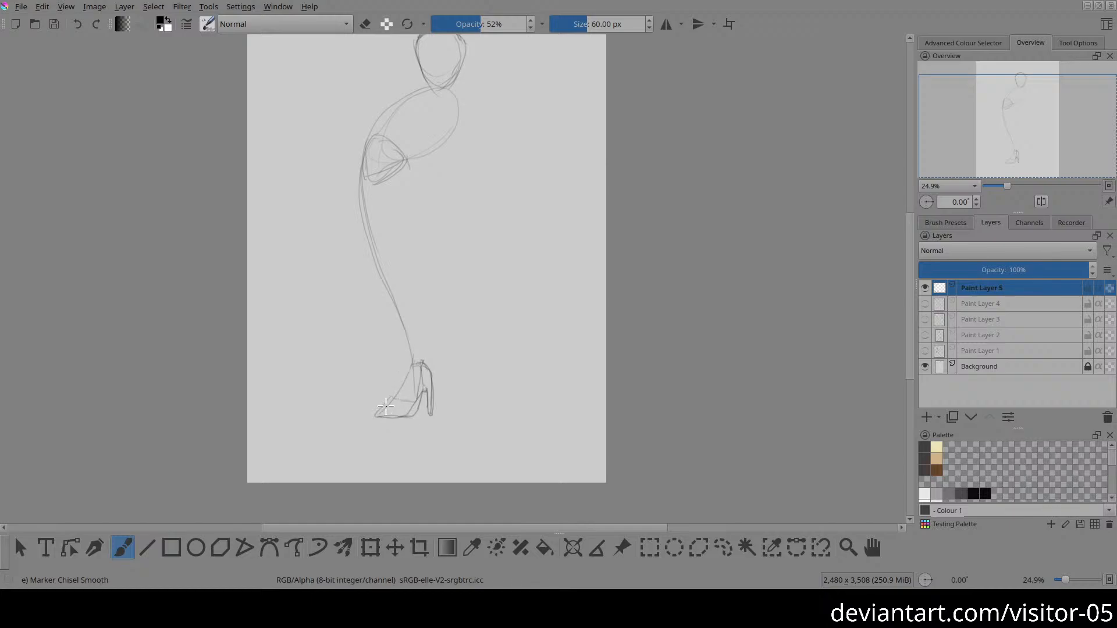
pyautogui.moveTo(389, 401); pyautogui.dragTo(397, 405)
# Step: Erase the stray lines at the shoe's toe and redraw the ankle, sole and heel more firmly
pyautogui.press('e')
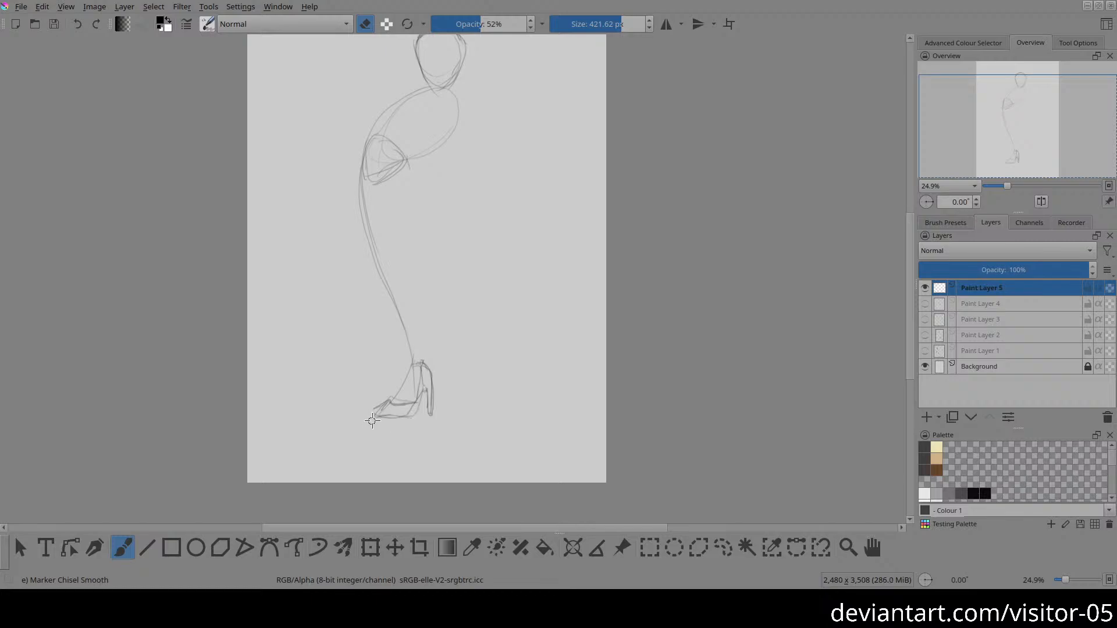
pyautogui.press('e')
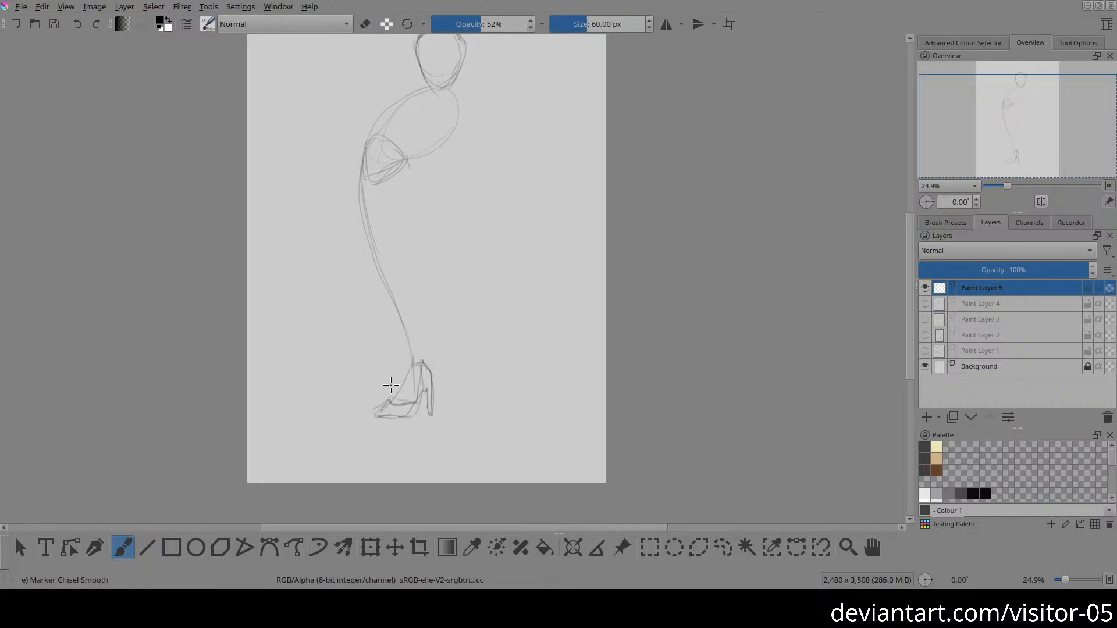
pyautogui.moveTo(400, 365); pyautogui.dragTo(396, 391)
pyautogui.moveTo(396, 394)
pyautogui.mouseDown()
pyautogui.moveTo(376, 416)
pyautogui.moveTo(411, 417)
pyautogui.moveTo(394, 419)
pyautogui.moveTo(424, 387)
pyautogui.mouseUp()
pyautogui.moveTo(418, 391)
pyautogui.mouseDown()
pyautogui.moveTo(407, 407)
pyautogui.moveTo(430, 357)
pyautogui.moveTo(431, 396)
pyautogui.mouseUp()
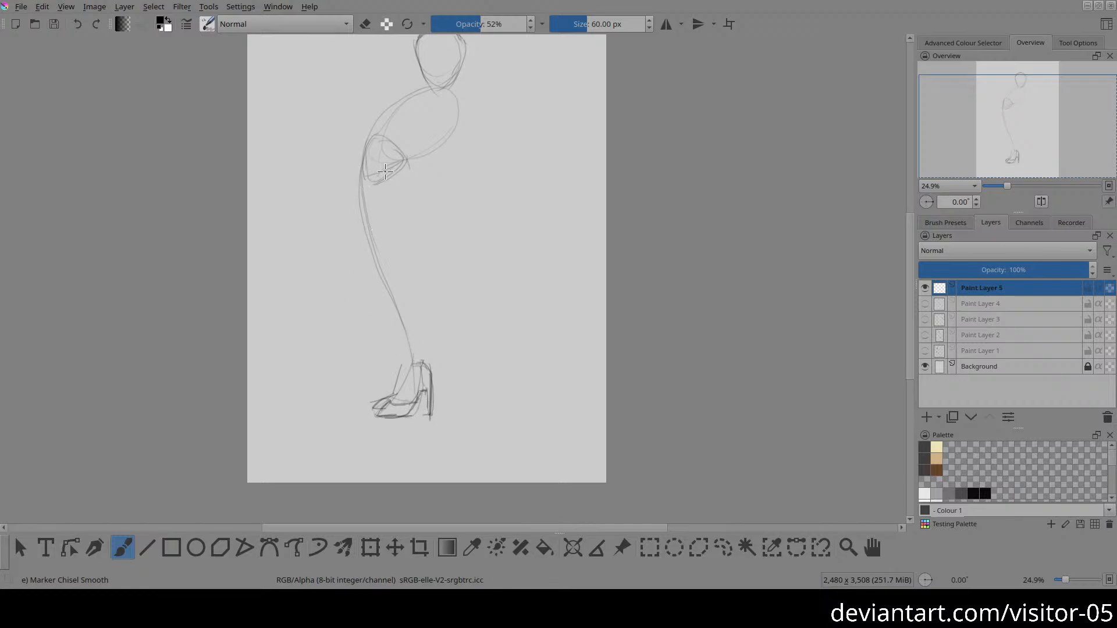
# Step: Strengthen the pelvis's upper edge, and move the freehand-selected head slightly up from the torso before clearing the selection
pyautogui.moveTo(365, 139)
pyautogui.mouseDown()
pyautogui.moveTo(404, 152)
pyautogui.moveTo(416, 246)
pyautogui.moveTo(455, 243)
pyautogui.mouseUp()
pyautogui.press('space')
pyautogui.scroll(2, 442, 168)
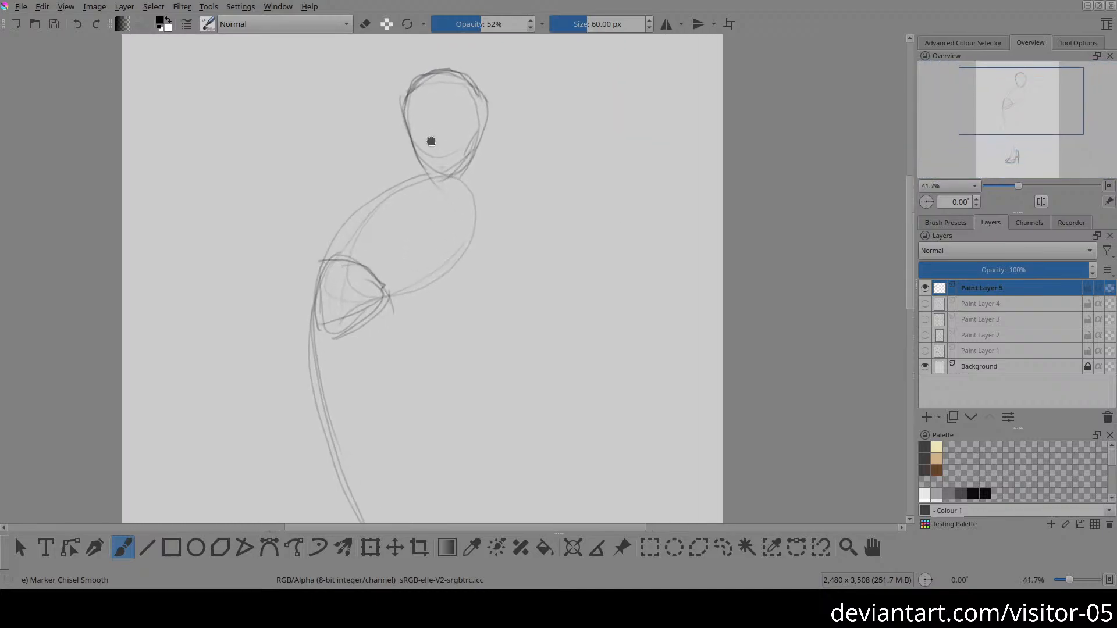
pyautogui.press('l')
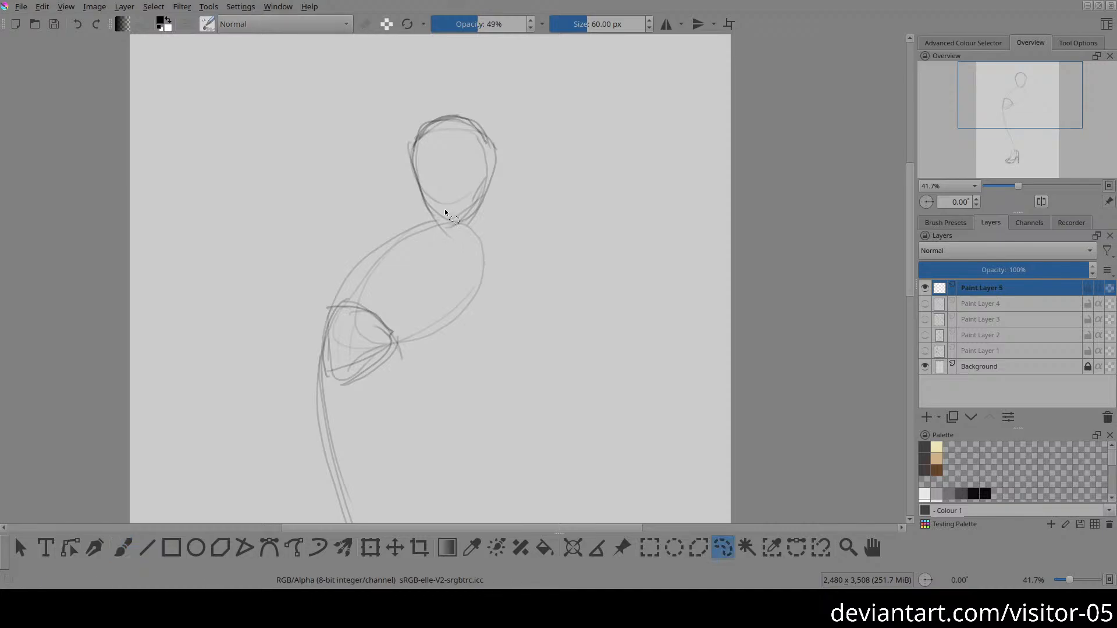
pyautogui.moveTo(455, 225)
pyautogui.mouseDown()
pyautogui.moveTo(506, 157)
pyautogui.moveTo(480, 101)
pyautogui.moveTo(411, 116)
pyautogui.moveTo(403, 174)
pyautogui.moveTo(447, 219)
pyautogui.mouseUp()
pyautogui.press('t')
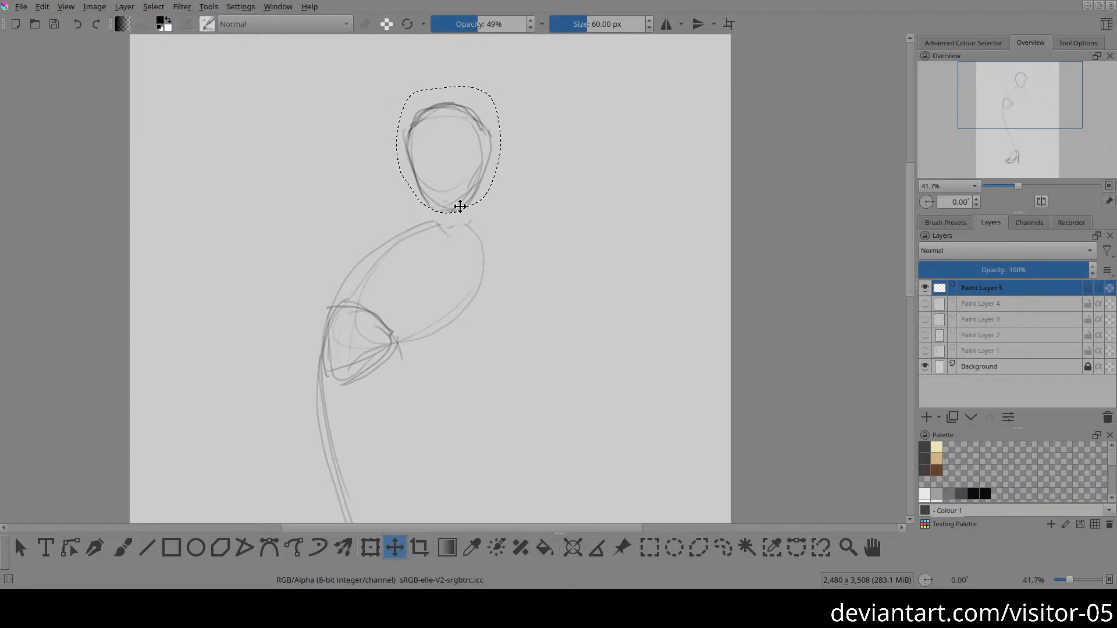
pyautogui.hotkey('ctrl', 'shift', 'a')
pyautogui.press('b')
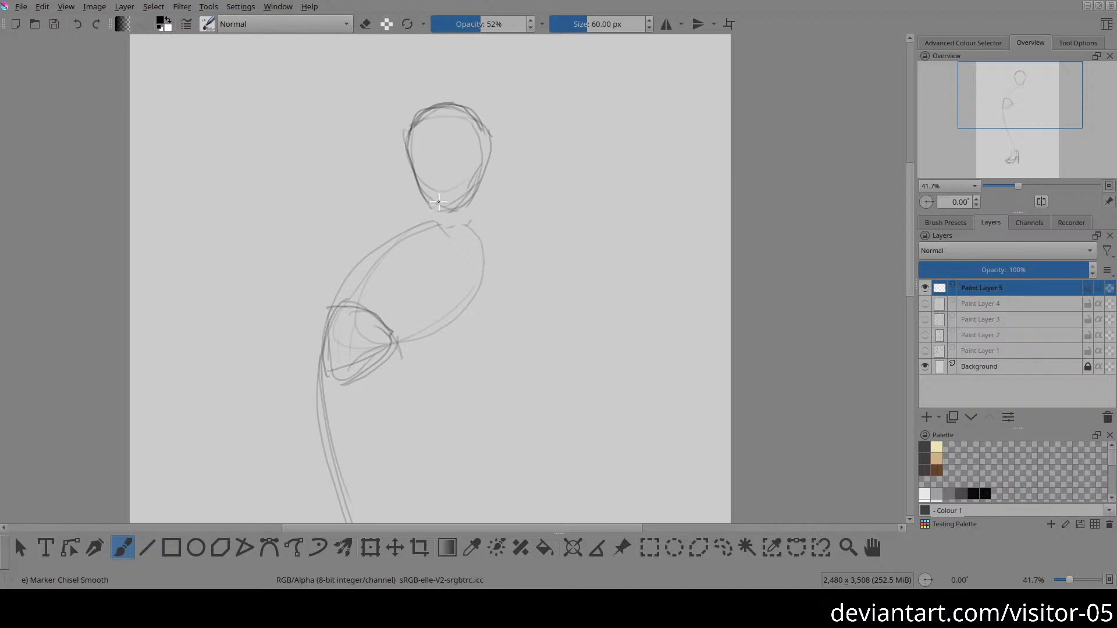
# Step: Define the jaw, the side and base of the neck, the face's outer edge and the ear on the head
pyautogui.moveTo(440, 203)
pyautogui.mouseDown()
pyautogui.moveTo(471, 197)
pyautogui.moveTo(463, 205)
pyautogui.moveTo(475, 158)
pyautogui.moveTo(473, 188)
pyautogui.moveTo(441, 201)
pyautogui.moveTo(476, 188)
pyautogui.moveTo(439, 210)
pyautogui.mouseUp()
pyautogui.moveTo(446, 221); pyautogui.dragTo(467, 219)
pyautogui.moveTo(484, 159); pyautogui.dragTo(478, 222)
pyautogui.moveTo(483, 179)
pyautogui.mouseDown()
pyautogui.moveTo(477, 224)
pyautogui.moveTo(452, 220)
pyautogui.mouseUp()
pyautogui.moveTo(413, 129); pyautogui.dragTo(415, 174)
pyautogui.moveTo(476, 125)
pyautogui.mouseDown()
pyautogui.moveTo(492, 164)
pyautogui.moveTo(474, 130)
pyautogui.mouseUp()
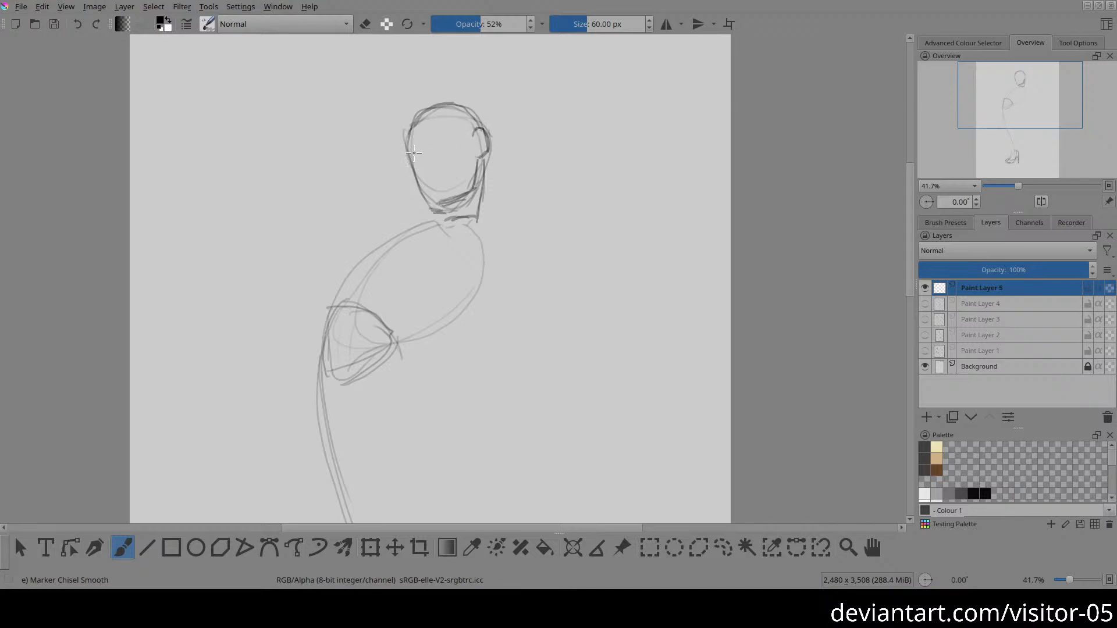
# Step: Sketch the brow line, nose, mouth and eye on the face, and clean up and redraw the chin
pyautogui.moveTo(414, 152); pyautogui.dragTo(466, 132)
pyautogui.press('e')
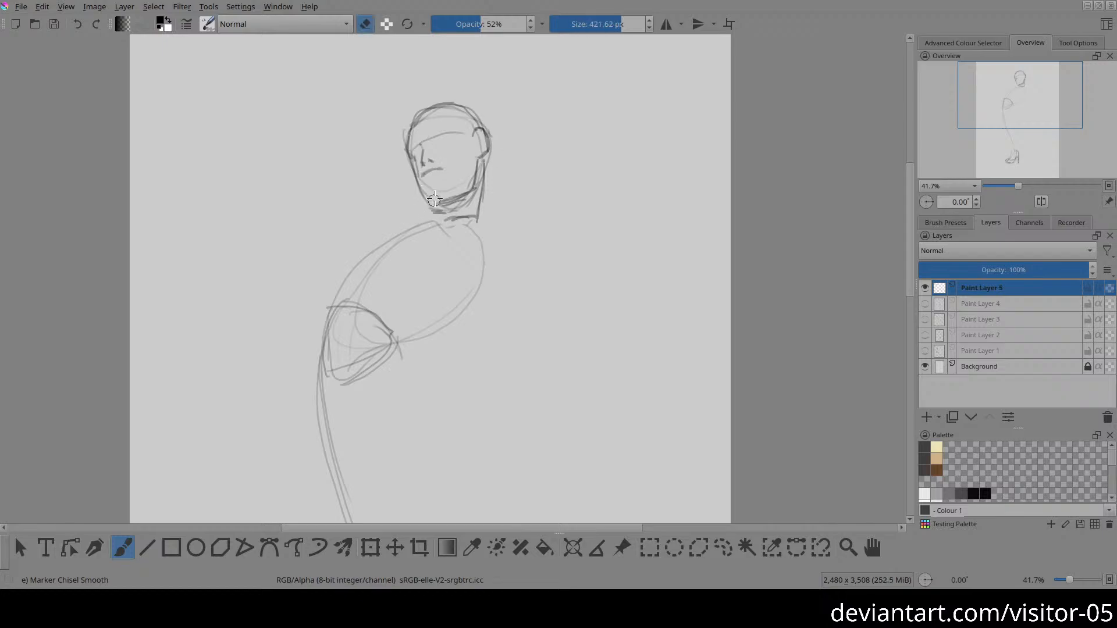
pyautogui.press('e')
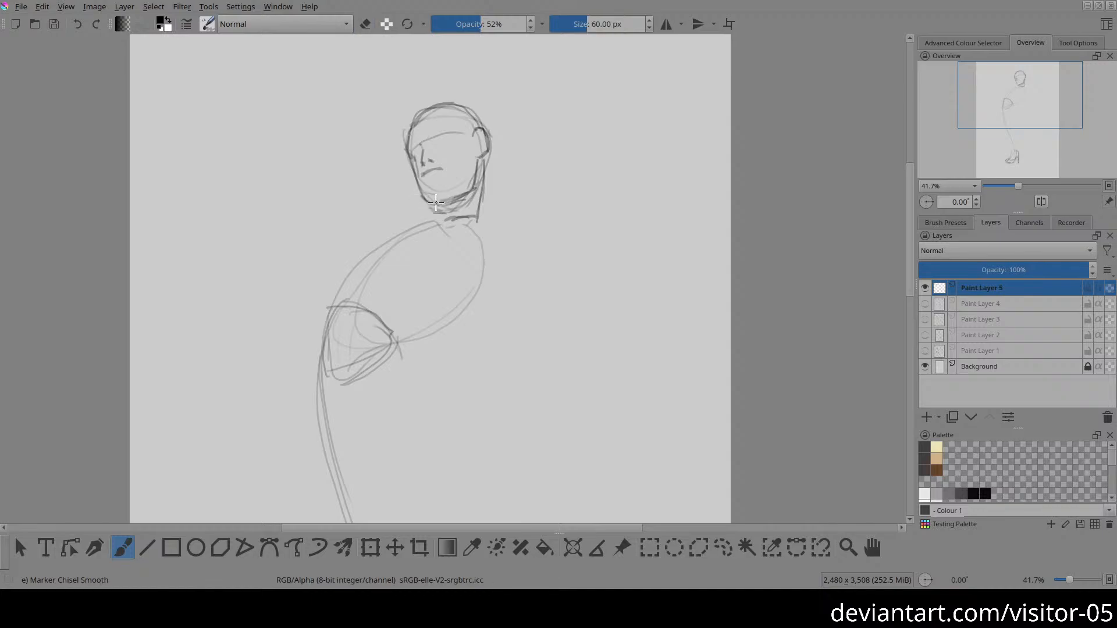
pyautogui.press('e')
pyautogui.press('e')
pyautogui.moveTo(431, 203); pyautogui.dragTo(474, 192)
pyautogui.moveTo(433, 146); pyautogui.dragTo(447, 142)
# Step: Sketch the hair across the crown and down behind the ear and neck
pyautogui.moveTo(492, 144); pyautogui.dragTo(503, 204)
pyautogui.moveTo(441, 110)
pyautogui.mouseDown()
pyautogui.moveTo(474, 130)
pyautogui.moveTo(473, 119)
pyautogui.mouseUp()
pyautogui.moveTo(442, 103)
pyautogui.mouseDown()
pyautogui.moveTo(471, 110)
pyautogui.moveTo(475, 123)
pyautogui.moveTo(457, 105)
pyautogui.moveTo(484, 117)
pyautogui.moveTo(421, 111)
pyautogui.moveTo(411, 142)
pyautogui.moveTo(406, 121)
pyautogui.moveTo(430, 146)
pyautogui.mouseUp()
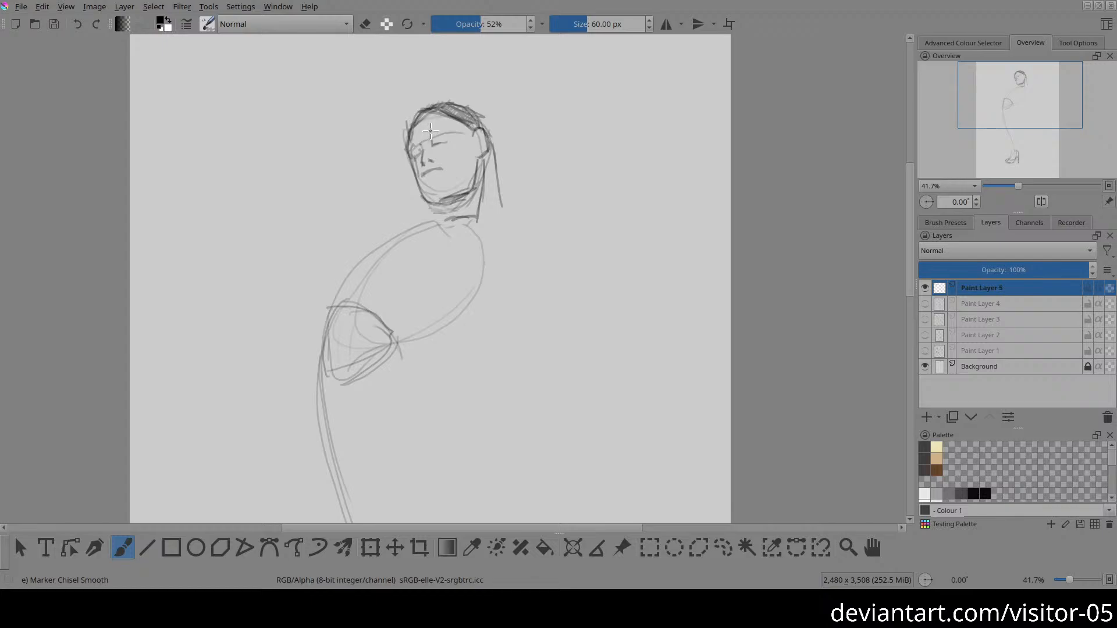
# Step: Add the eyebrow above the eye and shade the hair and the neck beneath the jaw
pyautogui.moveTo(439, 128); pyautogui.dragTo(449, 129)
pyautogui.moveTo(428, 135); pyautogui.dragTo(446, 128)
pyautogui.moveTo(481, 195)
pyautogui.mouseDown()
pyautogui.moveTo(487, 152)
pyautogui.moveTo(483, 202)
pyautogui.moveTo(498, 183)
pyautogui.moveTo(496, 204)
pyautogui.moveTo(442, 208)
pyautogui.moveTo(443, 221)
pyautogui.moveTo(463, 219)
pyautogui.moveTo(446, 215)
pyautogui.moveTo(454, 206)
pyautogui.moveTo(476, 210)
pyautogui.moveTo(446, 215)
pyautogui.moveTo(475, 211)
pyautogui.moveTo(430, 248)
pyautogui.moveTo(450, 222)
pyautogui.mouseUp()
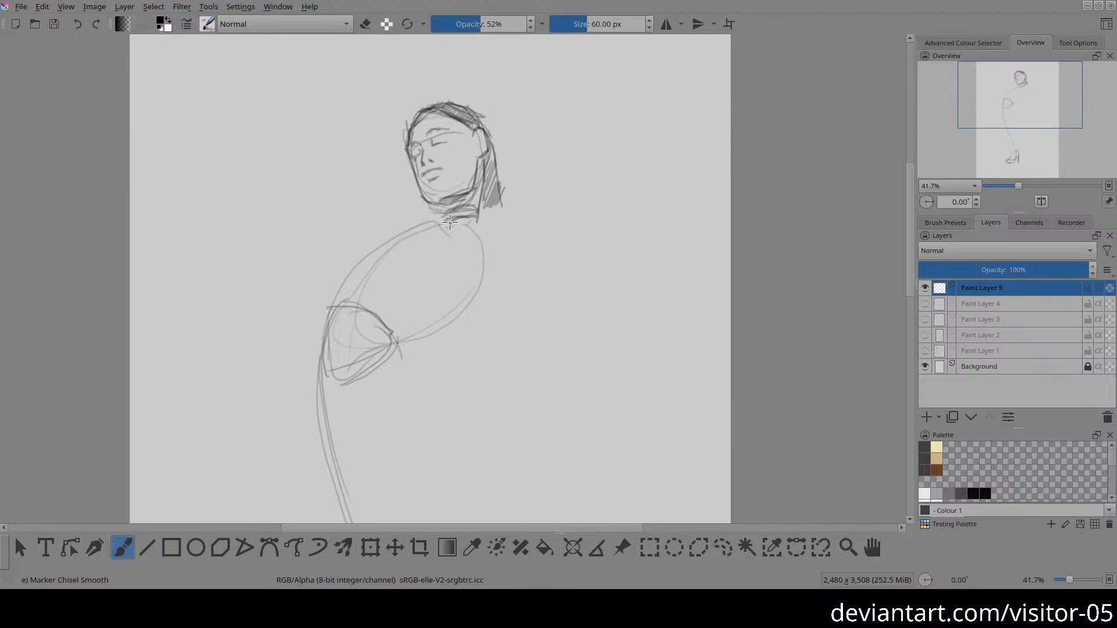
# Step: Outline the shoulder and the upper arm, and sketch the forearm bent at the elbow back toward the hip
pyautogui.moveTo(414, 381); pyautogui.dragTo(410, 352)
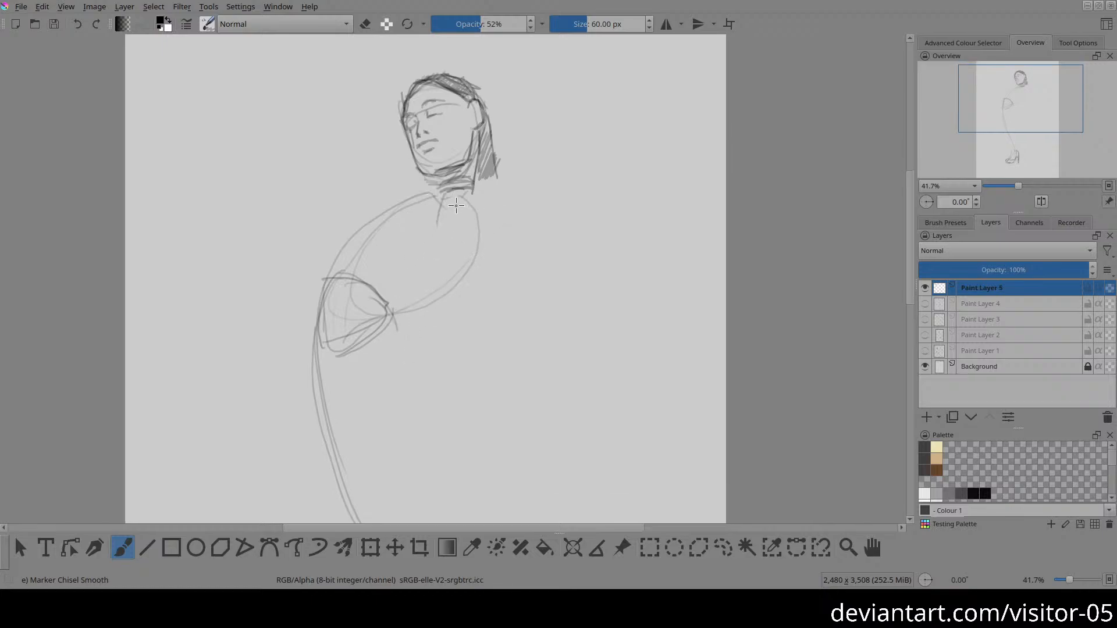
pyautogui.moveTo(470, 197); pyautogui.dragTo(484, 197)
pyautogui.moveTo(389, 305); pyautogui.dragTo(483, 287)
pyautogui.moveTo(471, 245)
pyautogui.mouseDown()
pyautogui.moveTo(461, 208)
pyautogui.moveTo(489, 201)
pyautogui.moveTo(521, 299)
pyautogui.moveTo(506, 312)
pyautogui.mouseUp()
pyautogui.moveTo(457, 210); pyautogui.dragTo(478, 283)
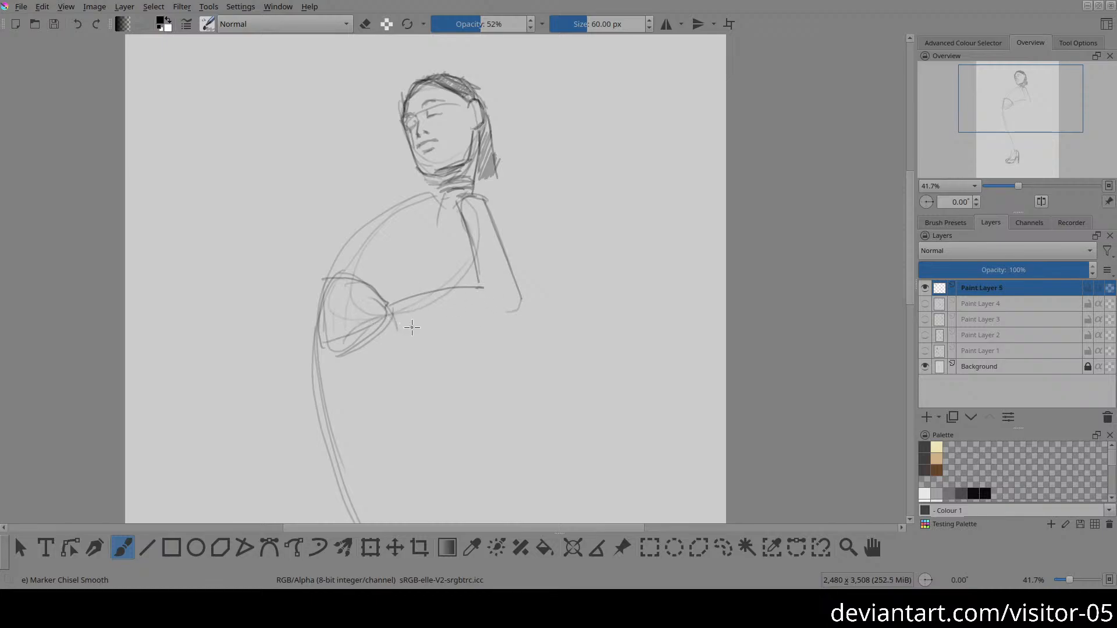
pyautogui.moveTo(391, 303)
pyautogui.mouseDown()
pyautogui.moveTo(401, 337)
pyautogui.moveTo(416, 336)
pyautogui.moveTo(432, 327)
pyautogui.moveTo(402, 306)
pyautogui.moveTo(398, 322)
pyautogui.moveTo(524, 306)
pyautogui.moveTo(407, 327)
pyautogui.moveTo(518, 297)
pyautogui.mouseUp()
# Step: Lighten the lines around the wrist, sketch the hand resting on the hip, and strengthen the forearm's lower edge
pyautogui.press('e')
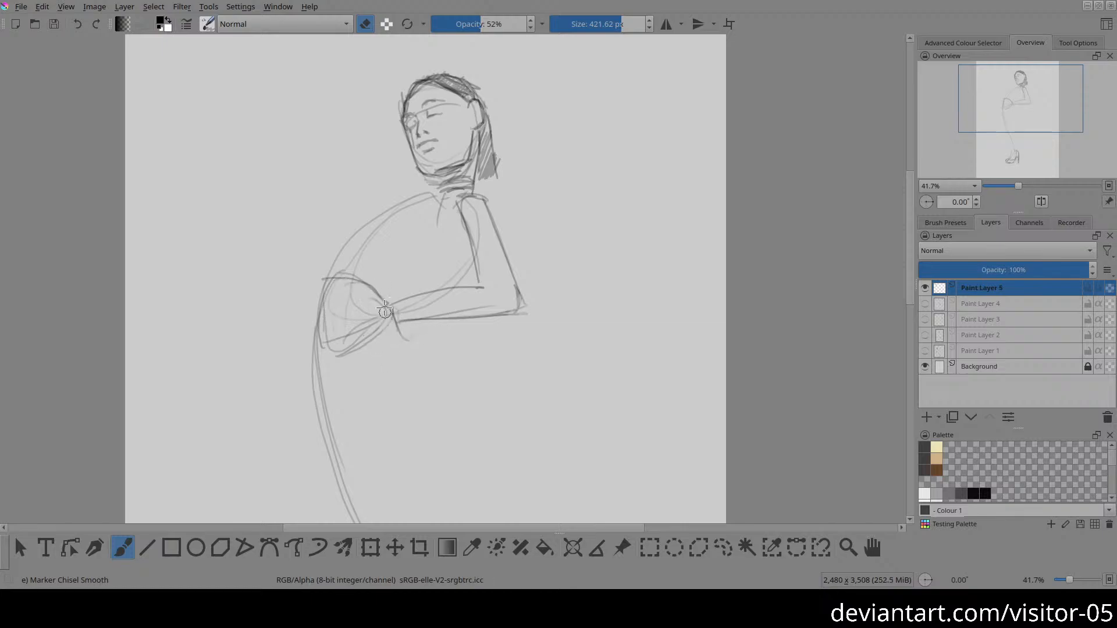
pyautogui.press('e')
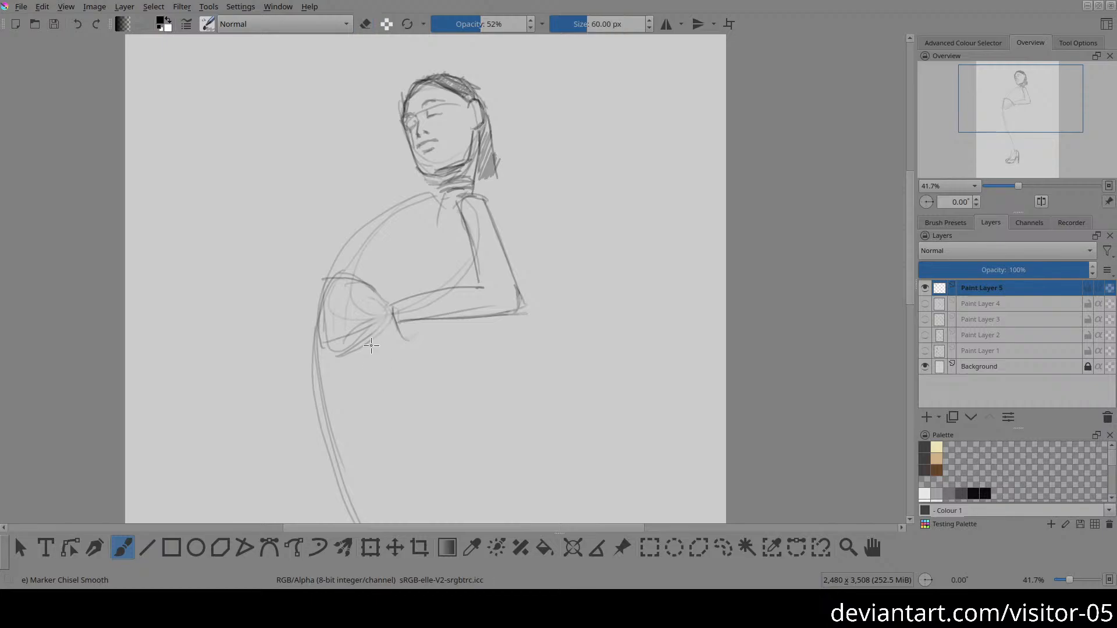
pyautogui.moveTo(393, 307); pyautogui.dragTo(389, 306)
pyautogui.moveTo(373, 318); pyautogui.dragTo(383, 317)
pyautogui.hotkey('ctrl', 'z')
pyautogui.moveTo(392, 311)
pyautogui.mouseDown()
pyautogui.moveTo(401, 334)
pyautogui.moveTo(476, 318)
pyautogui.mouseUp()
pyautogui.moveTo(406, 331); pyautogui.dragTo(503, 315)
pyautogui.press('e')
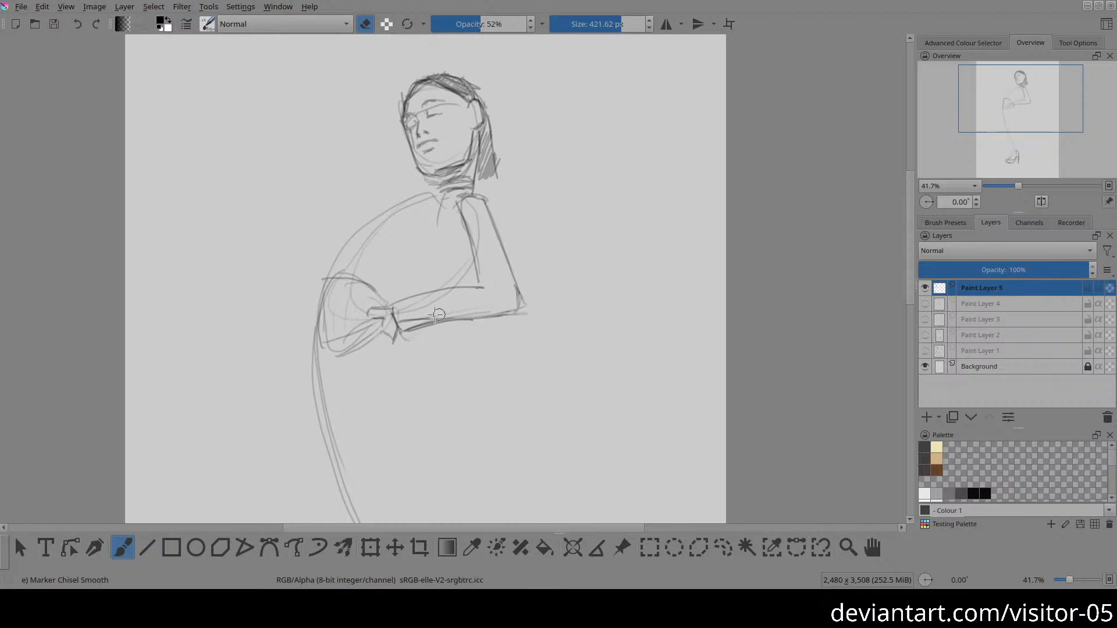
pyautogui.press('e')
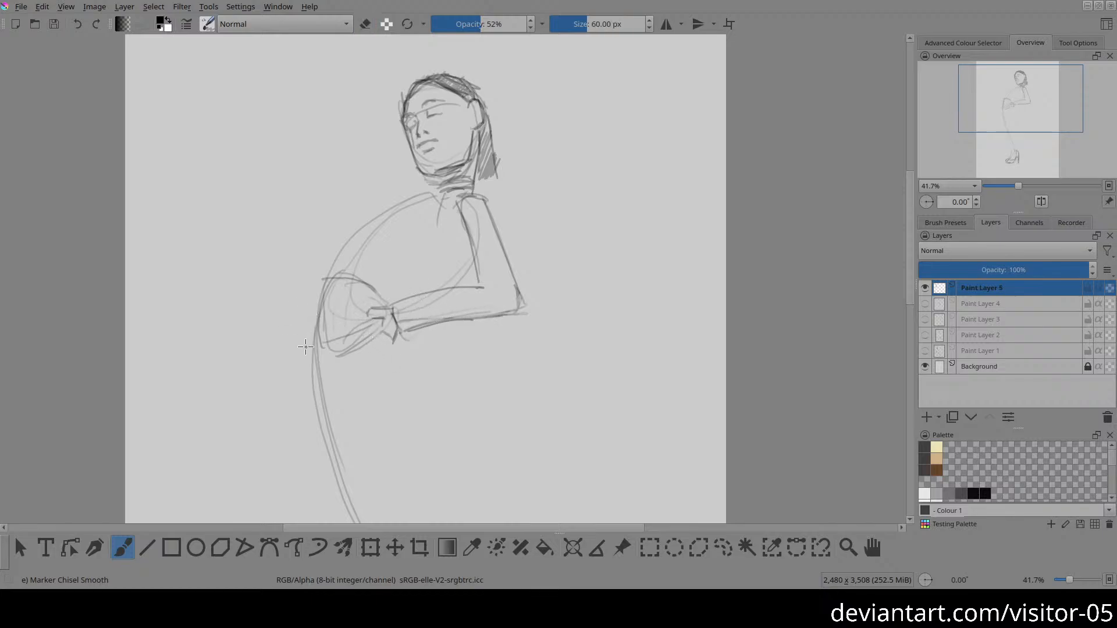
# Step: Darken the pelvis's upper curve and the torso's outer contour from the neck down to the hip
pyautogui.moveTo(331, 277)
pyautogui.mouseDown()
pyautogui.moveTo(388, 296)
pyautogui.moveTo(384, 315)
pyautogui.mouseUp()
pyautogui.moveTo(334, 279); pyautogui.dragTo(365, 302)
pyautogui.moveTo(439, 195); pyautogui.dragTo(399, 207)
pyautogui.moveTo(333, 278)
pyautogui.mouseDown()
pyautogui.moveTo(400, 209)
pyautogui.moveTo(332, 280)
pyautogui.mouseUp()
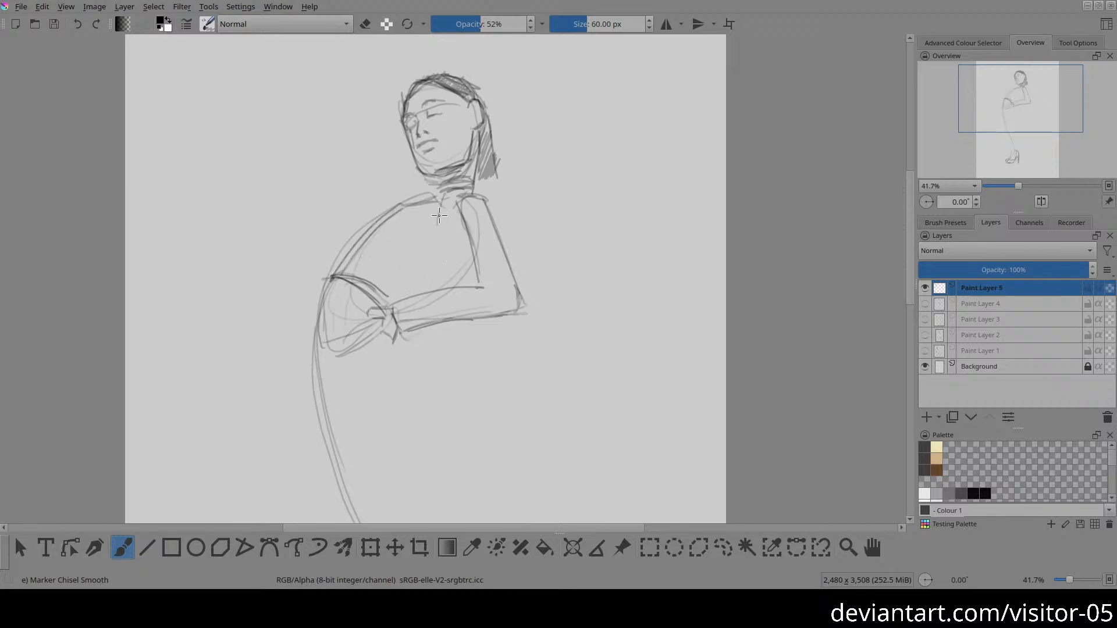
# Step: Sketch the collar and the top's front edge, and outline the loose lower hem hanging below the forearm
pyautogui.moveTo(428, 221)
pyautogui.mouseDown()
pyautogui.moveTo(472, 192)
pyautogui.moveTo(428, 203)
pyautogui.moveTo(478, 187)
pyautogui.moveTo(432, 209)
pyautogui.moveTo(463, 188)
pyautogui.moveTo(442, 210)
pyautogui.mouseUp()
pyautogui.moveTo(416, 222)
pyautogui.mouseDown()
pyautogui.moveTo(399, 302)
pyautogui.moveTo(408, 259)
pyautogui.mouseUp()
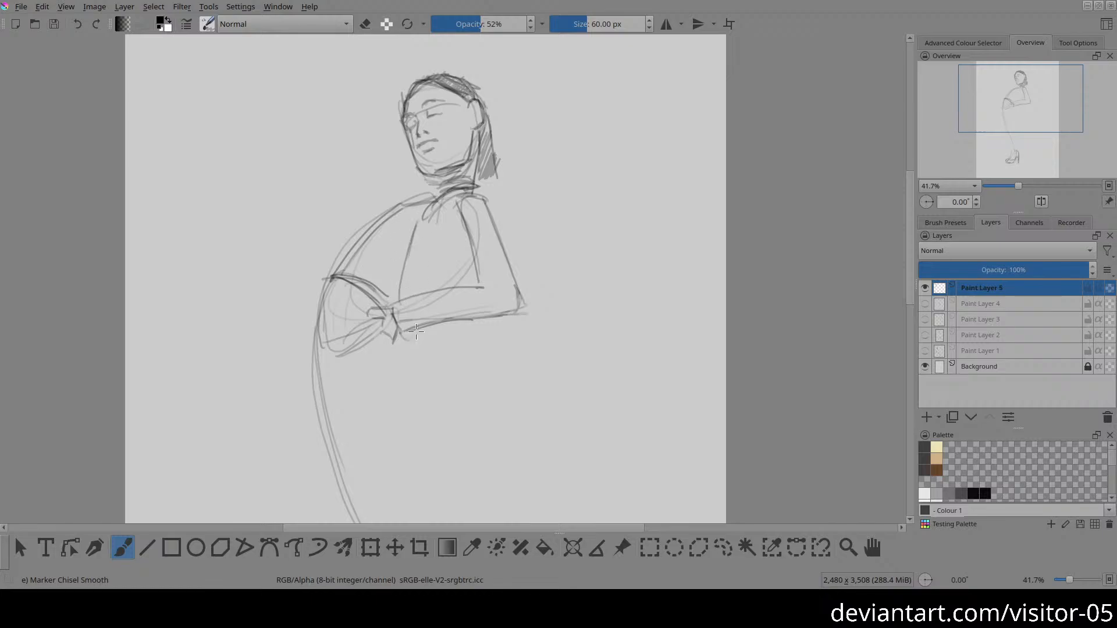
pyautogui.moveTo(410, 340); pyautogui.dragTo(416, 386)
pyautogui.moveTo(401, 342); pyautogui.dragTo(418, 334)
pyautogui.moveTo(483, 321); pyautogui.dragTo(492, 386)
pyautogui.moveTo(412, 367)
pyautogui.mouseDown()
pyautogui.moveTo(494, 381)
pyautogui.moveTo(456, 402)
pyautogui.moveTo(395, 400)
pyautogui.mouseUp()
pyautogui.scroll(-2, 360, 370)
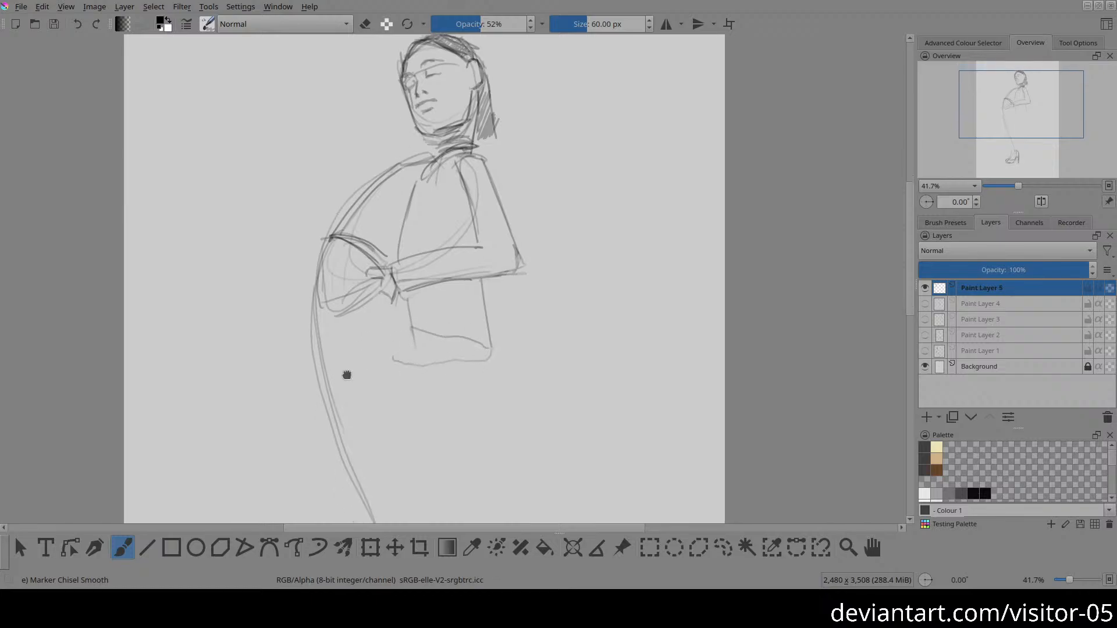
# Step: Sketch the skirt's front and back sides down from the waist and join them with a curved hem
pyautogui.moveTo(334, 236)
pyautogui.mouseDown()
pyautogui.moveTo(317, 269)
pyautogui.moveTo(327, 319)
pyautogui.mouseUp()
pyautogui.moveTo(369, 406); pyautogui.dragTo(328, 338)
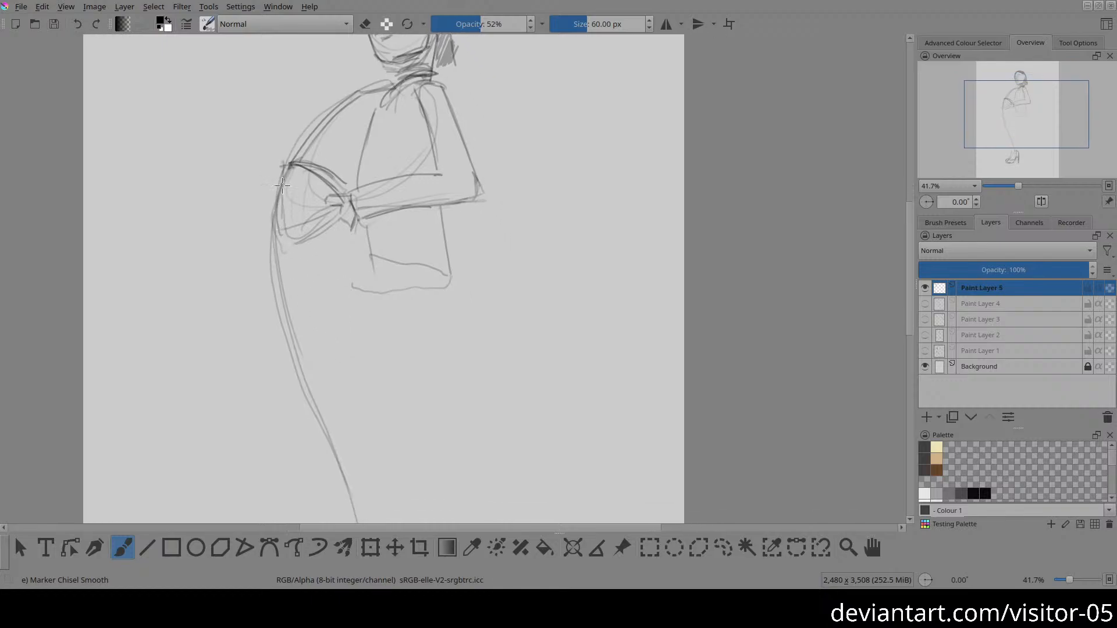
pyautogui.moveTo(282, 185); pyautogui.dragTo(286, 408)
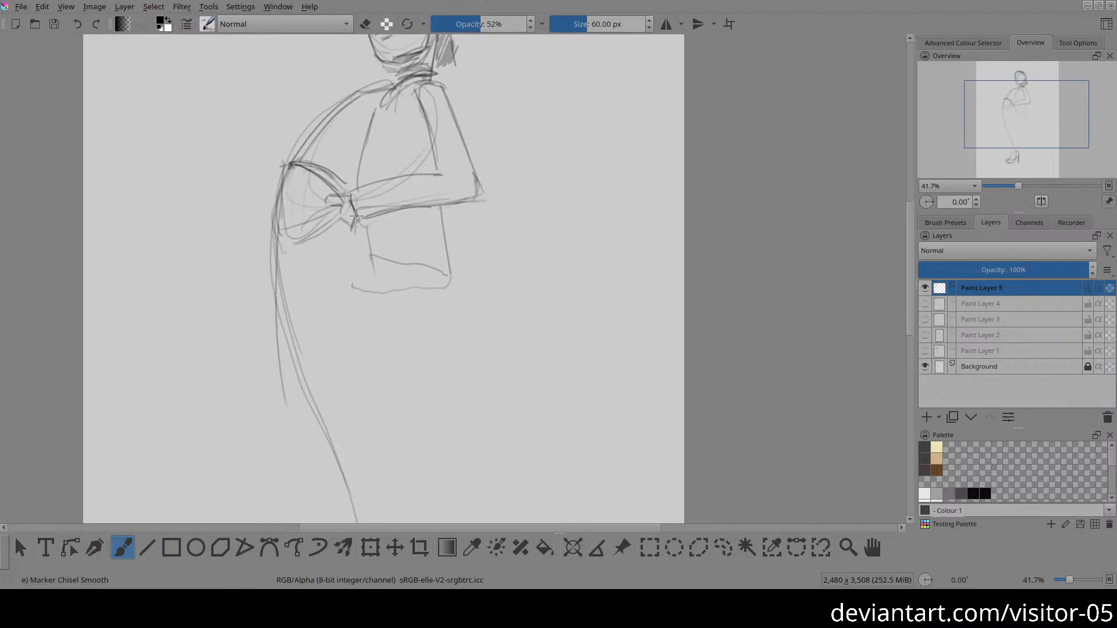
pyautogui.moveTo(353, 223)
pyautogui.mouseDown()
pyautogui.moveTo(363, 361)
pyautogui.moveTo(356, 292)
pyautogui.moveTo(389, 405)
pyautogui.moveTo(365, 277)
pyautogui.mouseUp()
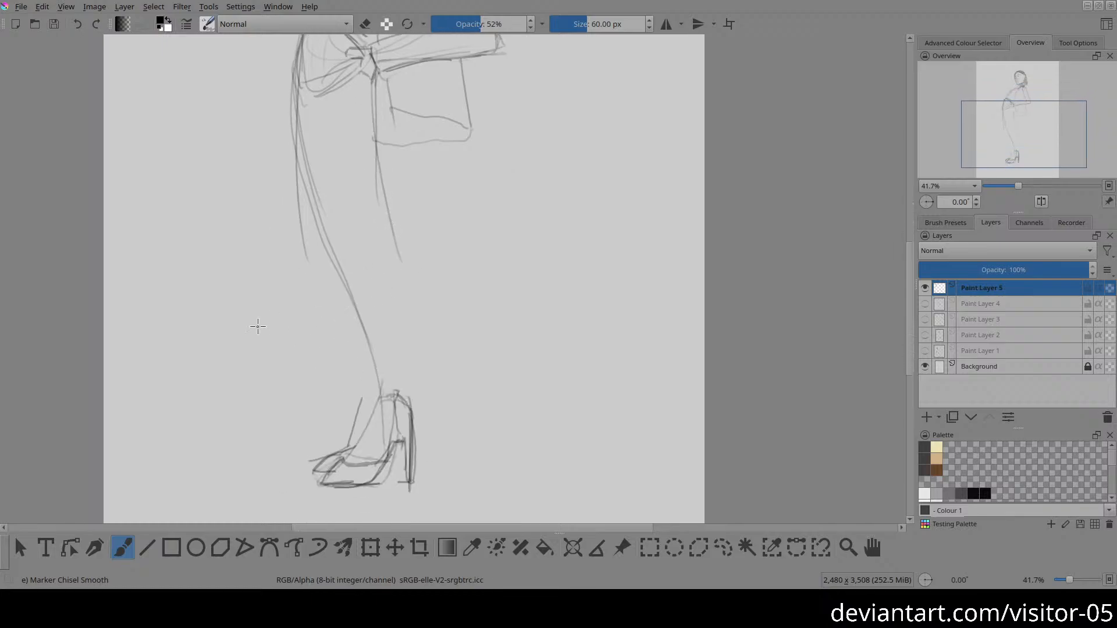
pyautogui.moveTo(314, 286); pyautogui.dragTo(297, 327)
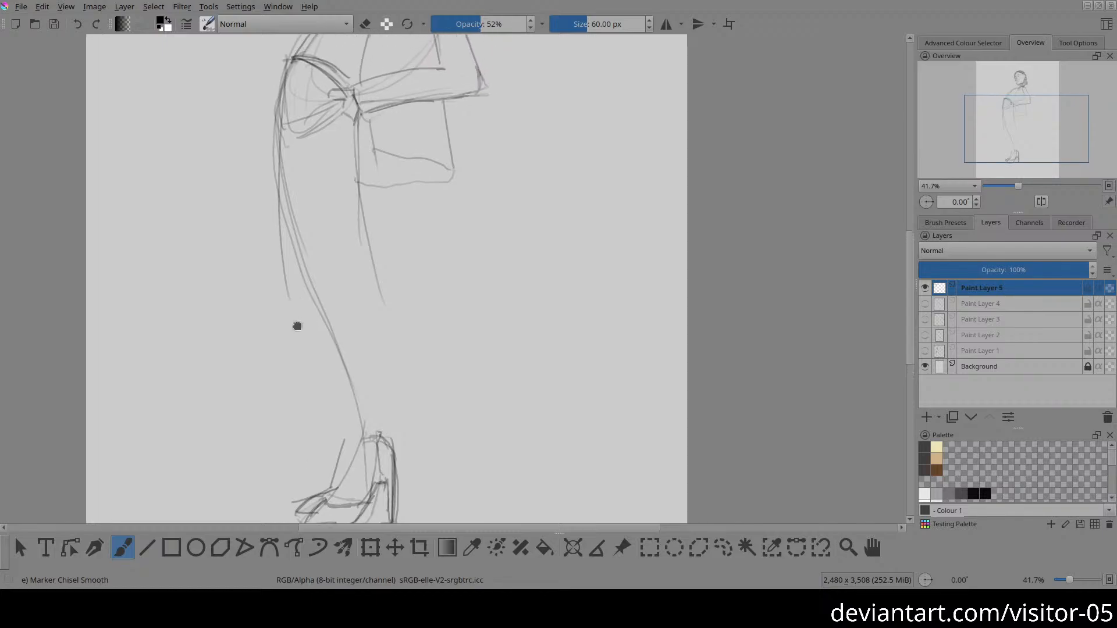
pyautogui.moveTo(279, 151); pyautogui.dragTo(277, 306)
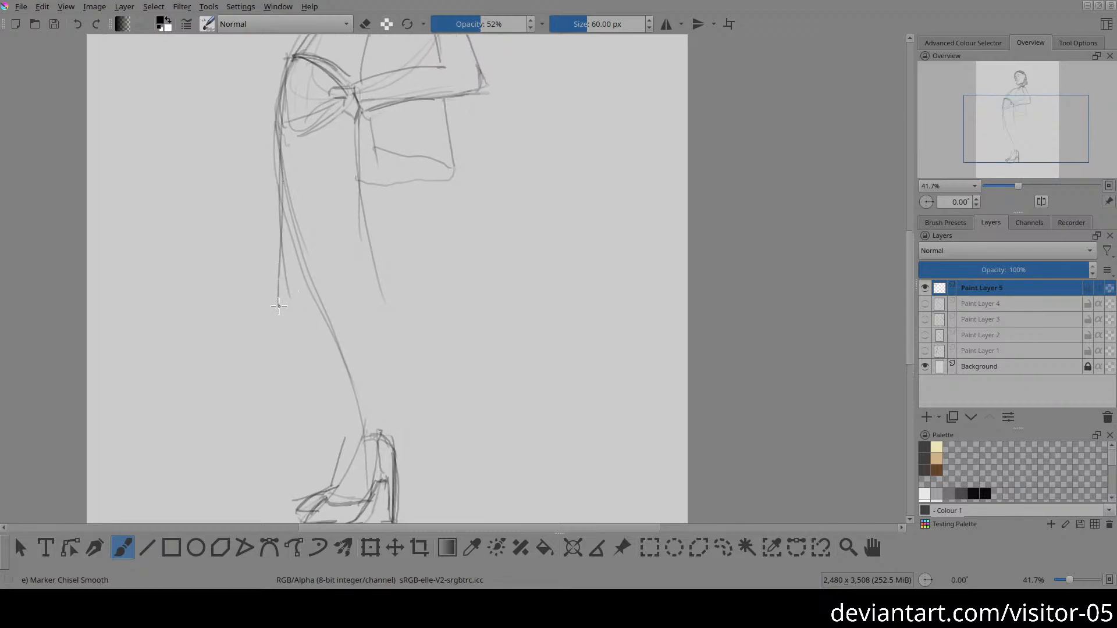
pyautogui.moveTo(276, 220)
pyautogui.mouseDown()
pyautogui.moveTo(270, 301)
pyautogui.moveTo(304, 323)
pyautogui.moveTo(396, 310)
pyautogui.moveTo(374, 195)
pyautogui.mouseUp()
pyautogui.moveTo(358, 138); pyautogui.dragTo(428, 335)
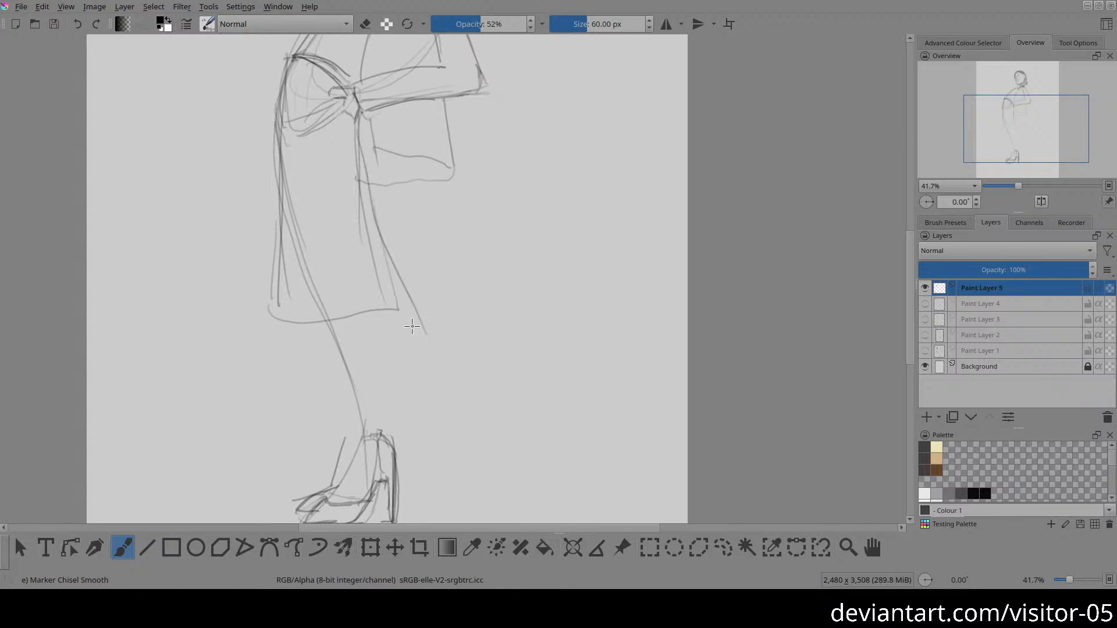
# Step: Strengthen the back contour of the thigh and extend it down the lower leg to the heel
pyautogui.press('e')
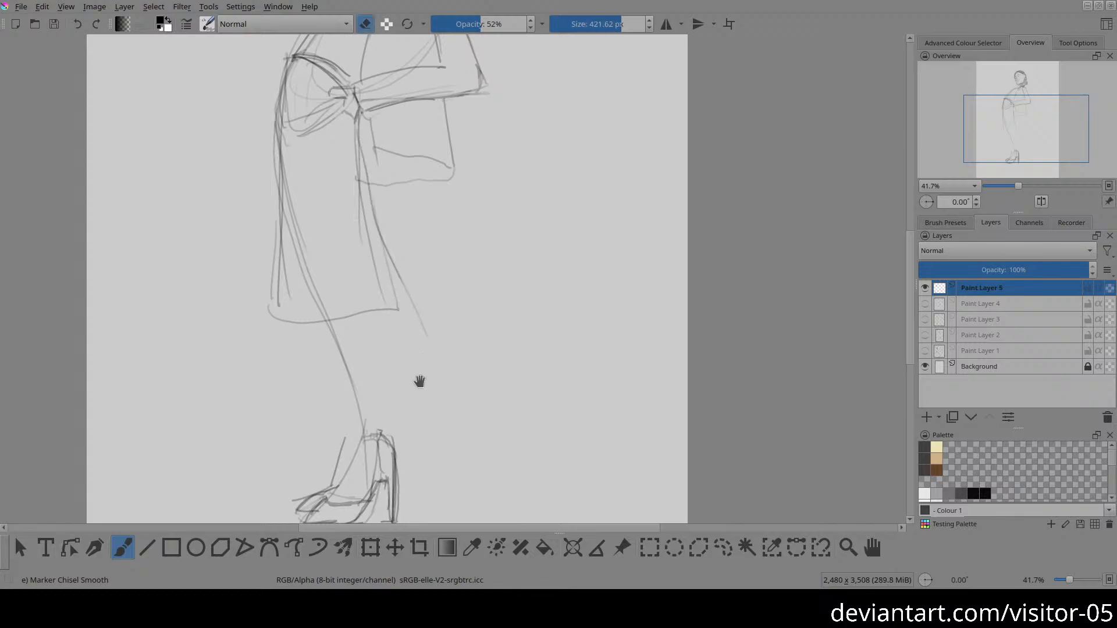
pyautogui.moveTo(382, 382); pyautogui.dragTo(376, 362)
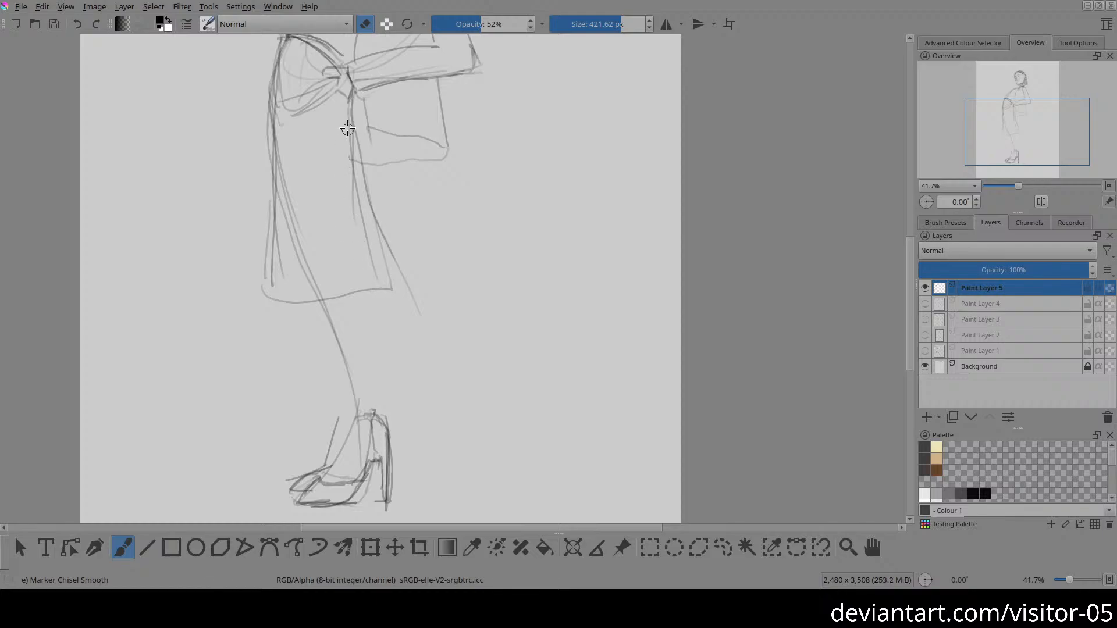
pyautogui.press('e')
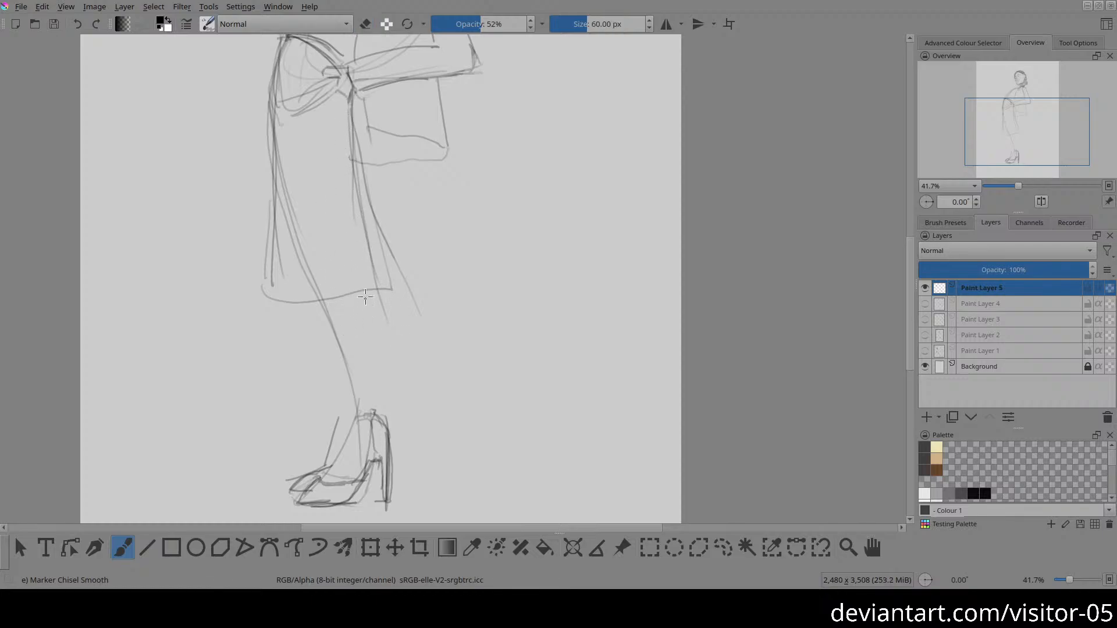
pyautogui.moveTo(361, 293); pyautogui.dragTo(378, 415)
# Step: Set the eraser's opacity to 100% and erase the extra flared lines behind the skirt
pyautogui.press('e')
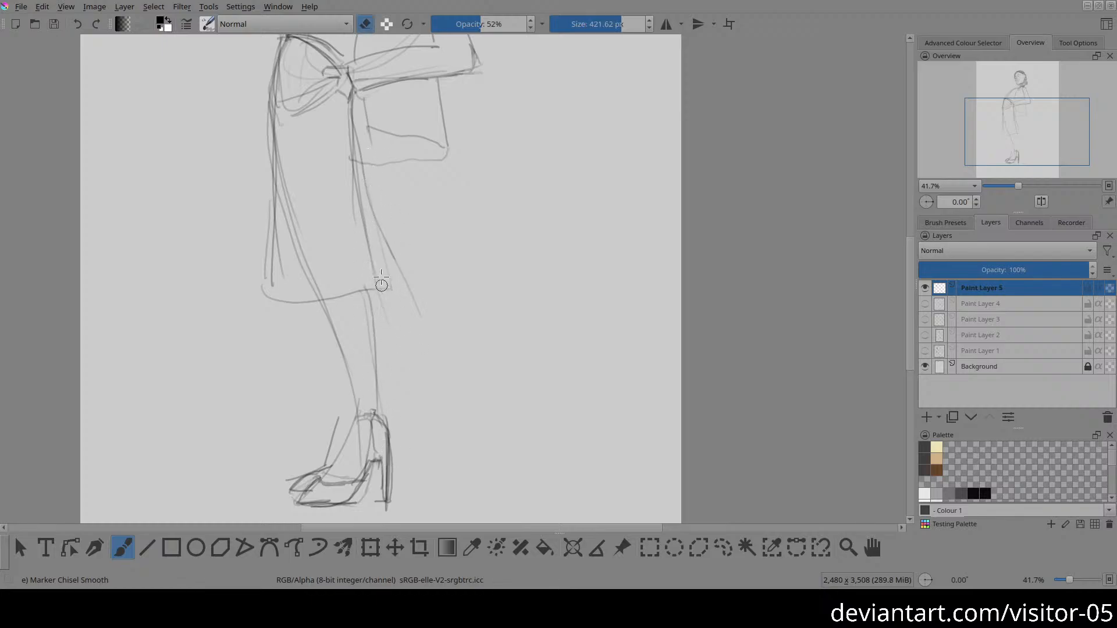
pyautogui.moveTo(413, 283)
pyautogui.mouseDown()
pyautogui.moveTo(419, 331)
pyautogui.moveTo(410, 301)
pyautogui.mouseUp()
pyautogui.moveTo(366, 184)
pyautogui.mouseDown()
pyautogui.moveTo(376, 231)
pyautogui.moveTo(357, 182)
pyautogui.moveTo(361, 227)
pyautogui.moveTo(361, 192)
pyautogui.moveTo(371, 215)
pyautogui.mouseUp()
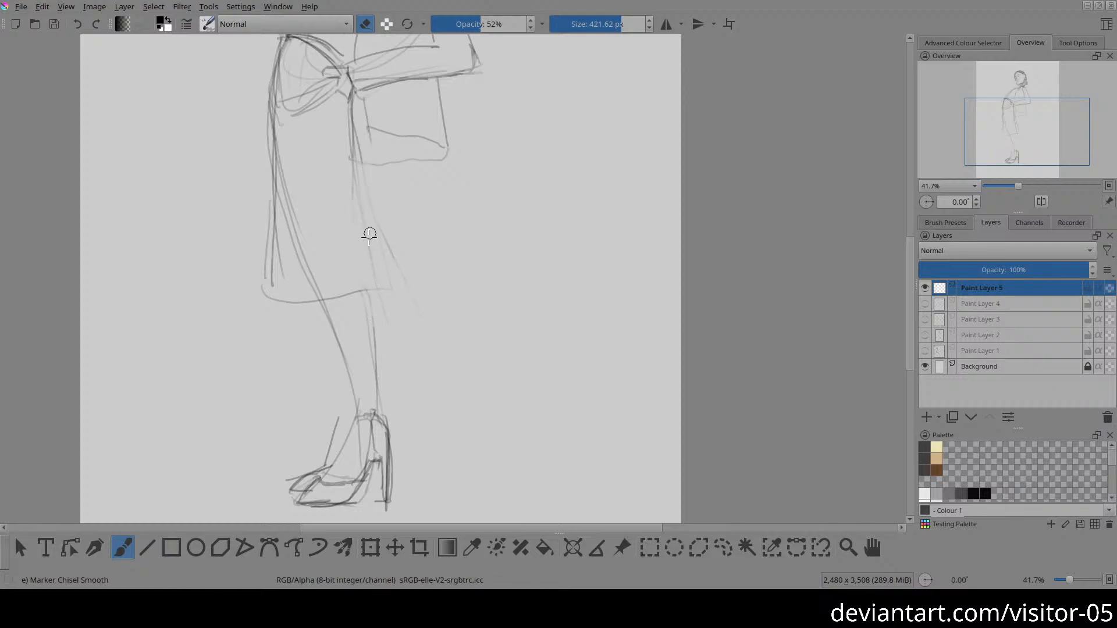
pyautogui.moveTo(488, 23); pyautogui.dragTo(621, 18)
pyautogui.moveTo(364, 221)
pyautogui.mouseDown()
pyautogui.moveTo(368, 177)
pyautogui.moveTo(360, 183)
pyautogui.moveTo(357, 164)
pyautogui.moveTo(359, 223)
pyautogui.moveTo(386, 225)
pyautogui.moveTo(387, 263)
pyautogui.moveTo(393, 240)
pyautogui.moveTo(373, 289)
pyautogui.moveTo(414, 309)
pyautogui.mouseUp()
# Step: Redraw the skirt's back edge from the waist to the hem and add inner lines beneath the wrist
pyautogui.press('e')
pyautogui.moveTo(358, 217); pyautogui.dragTo(375, 292)
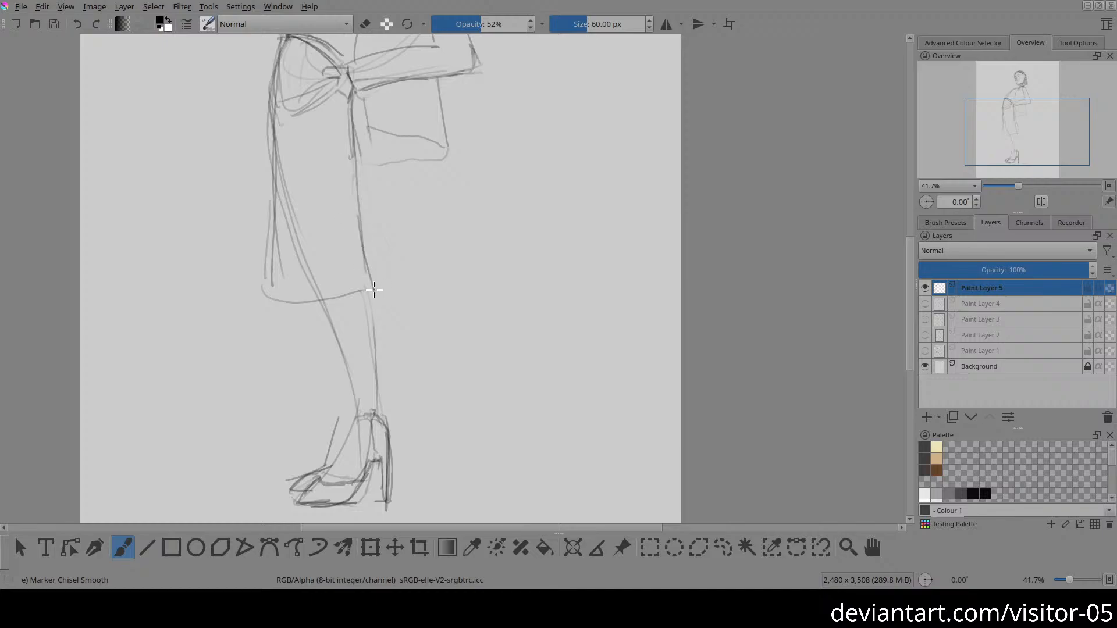
pyautogui.moveTo(328, 168)
pyautogui.mouseDown()
pyautogui.moveTo(375, 260)
pyautogui.moveTo(376, 308)
pyautogui.moveTo(370, 283)
pyautogui.mouseUp()
pyautogui.moveTo(351, 88); pyautogui.dragTo(351, 221)
pyautogui.moveTo(350, 121); pyautogui.dragTo(354, 217)
pyautogui.moveTo(329, 92); pyautogui.dragTo(345, 152)
pyautogui.moveTo(337, 122); pyautogui.dragTo(360, 220)
# Step: Clean up and darken the skirt's back edge, and add a diagonal fold line running toward the hem
pyautogui.press('e')
pyautogui.moveTo(355, 168)
pyautogui.mouseDown()
pyautogui.moveTo(360, 220)
pyautogui.moveTo(350, 182)
pyautogui.mouseUp()
pyautogui.press('e')
pyautogui.moveTo(351, 92); pyautogui.dragTo(349, 154)
pyautogui.moveTo(350, 102)
pyautogui.mouseDown()
pyautogui.moveTo(358, 153)
pyautogui.moveTo(346, 148)
pyautogui.moveTo(365, 233)
pyautogui.mouseUp()
pyautogui.press('e')
pyautogui.press('e')
pyautogui.moveTo(337, 181); pyautogui.dragTo(370, 254)
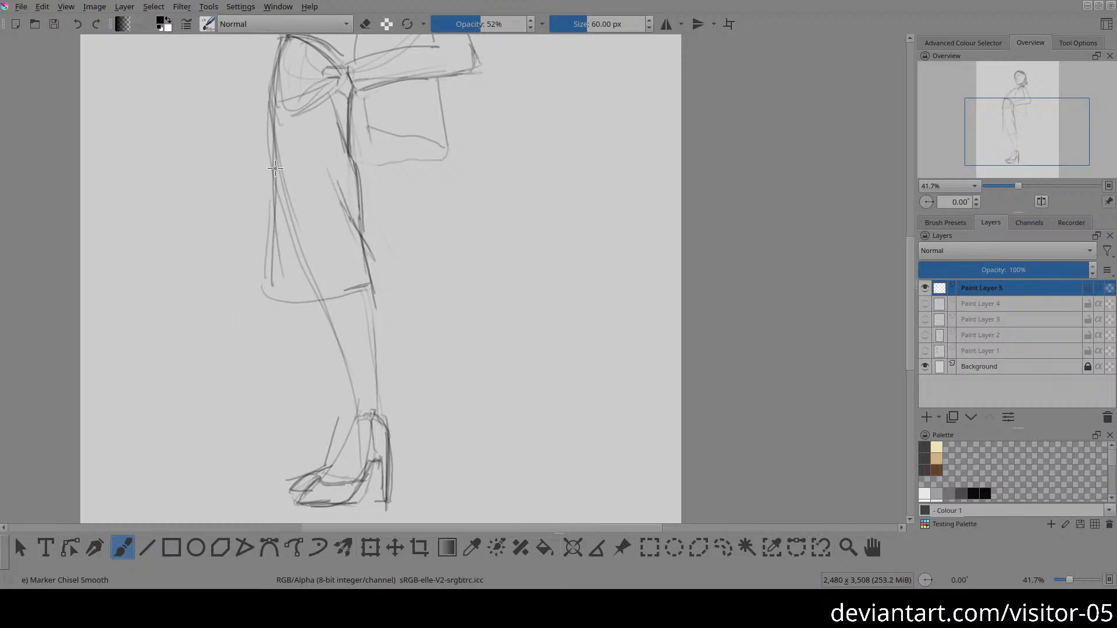
# Step: Erase the stray stroke at the shoe's toe and redraw the skirt's front edge flaring outward from the hip
pyautogui.press('e')
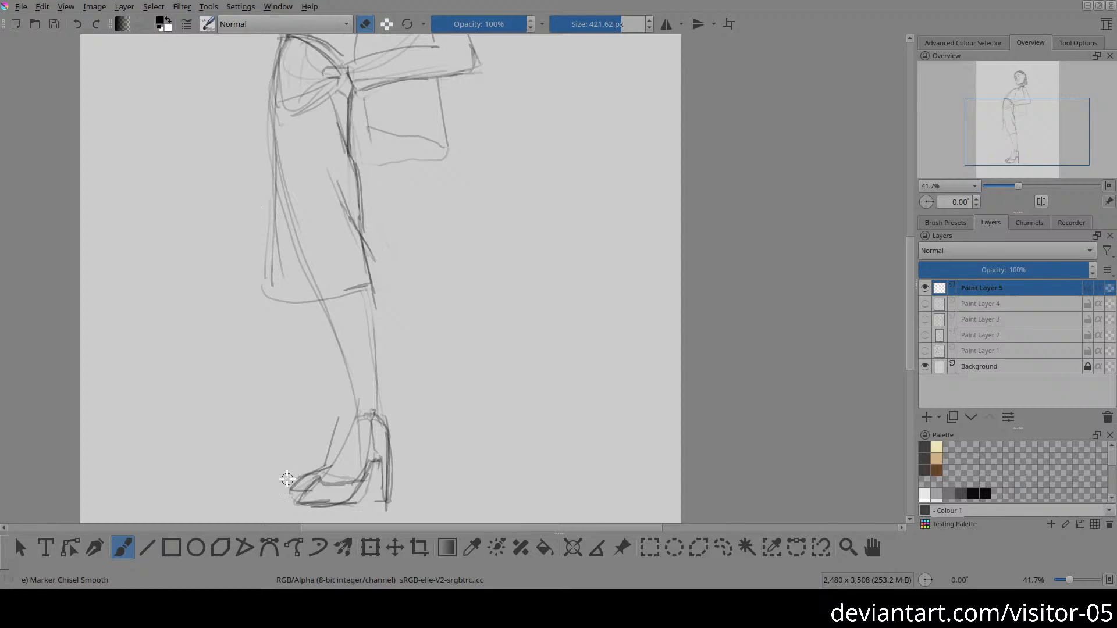
pyautogui.press('e')
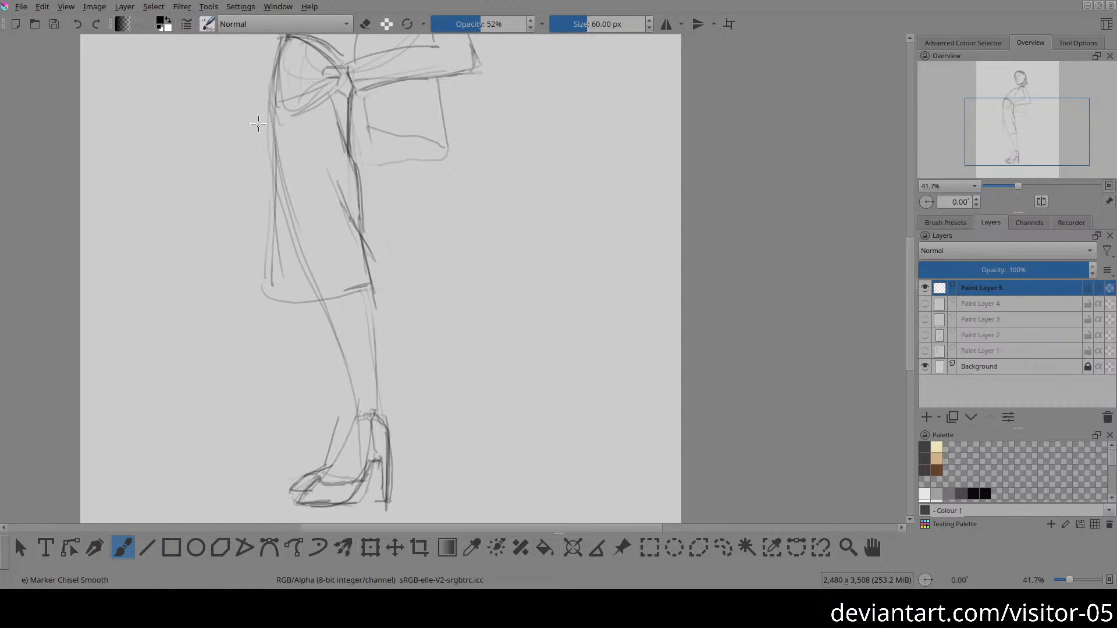
pyautogui.moveTo(286, 39); pyautogui.dragTo(269, 145)
pyautogui.moveTo(281, 48); pyautogui.dragTo(271, 160)
pyautogui.moveTo(267, 117); pyautogui.dragTo(259, 290)
pyautogui.moveTo(274, 148); pyautogui.dragTo(251, 296)
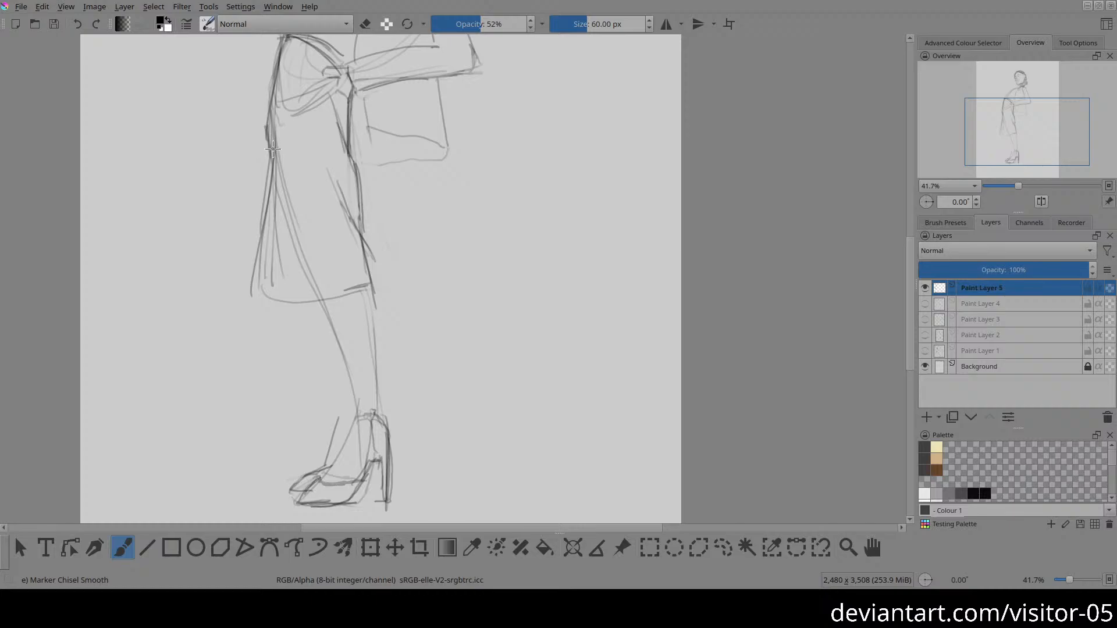
# Step: Draw the wider skirt hem across the leg and refine the lower part of the skirt's back edge
pyautogui.moveTo(271, 149)
pyautogui.mouseDown()
pyautogui.moveTo(254, 273)
pyautogui.moveTo(267, 310)
pyautogui.moveTo(248, 296)
pyautogui.moveTo(326, 299)
pyautogui.mouseUp()
pyautogui.moveTo(250, 299)
pyautogui.mouseDown()
pyautogui.moveTo(368, 292)
pyautogui.moveTo(327, 300)
pyautogui.moveTo(365, 286)
pyautogui.mouseUp()
pyautogui.press('e')
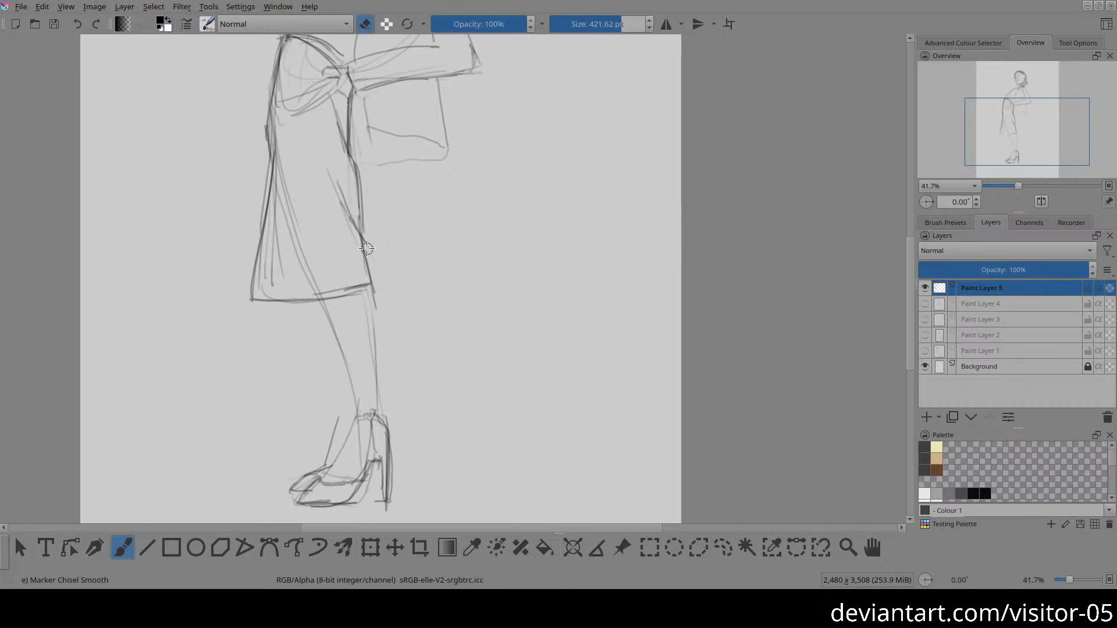
pyautogui.moveTo(358, 258)
pyautogui.mouseDown()
pyautogui.moveTo(362, 267)
pyautogui.moveTo(363, 227)
pyautogui.mouseUp()
pyautogui.press('e')
pyautogui.moveTo(340, 185); pyautogui.dragTo(373, 294)
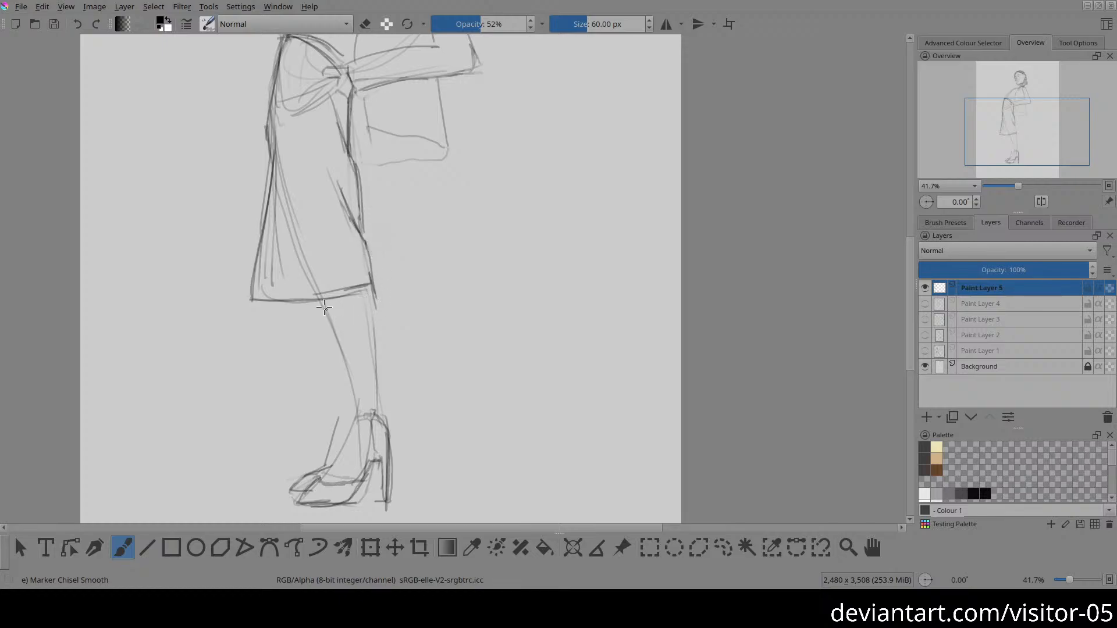
# Step: Erase the leg construction lines inside the skirt and darken the skirt's front edge
pyautogui.press('e')
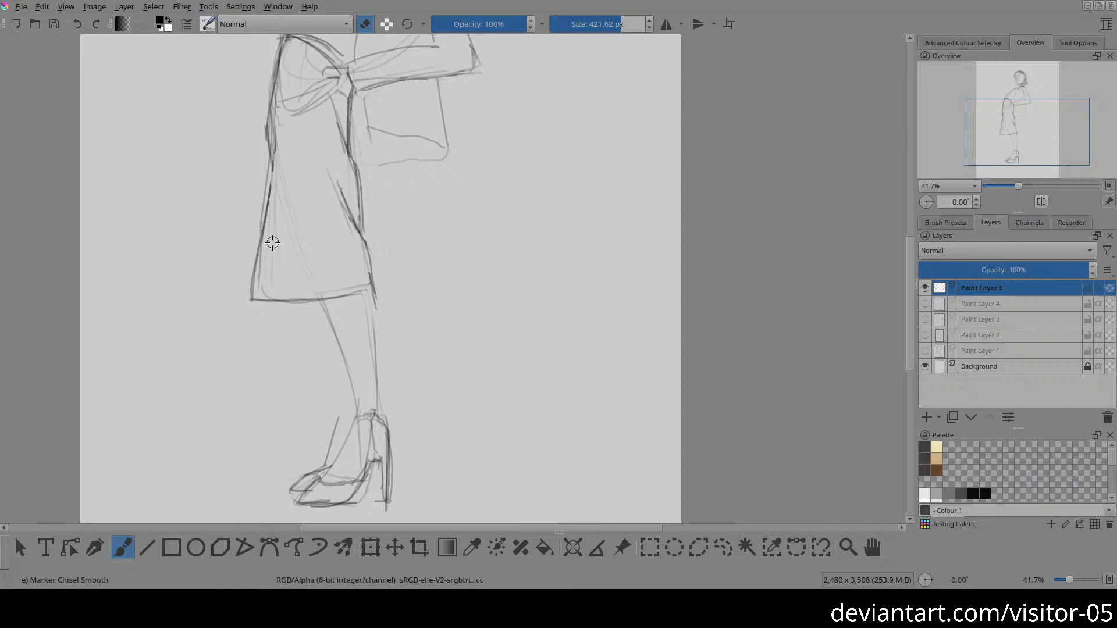
pyautogui.press('e')
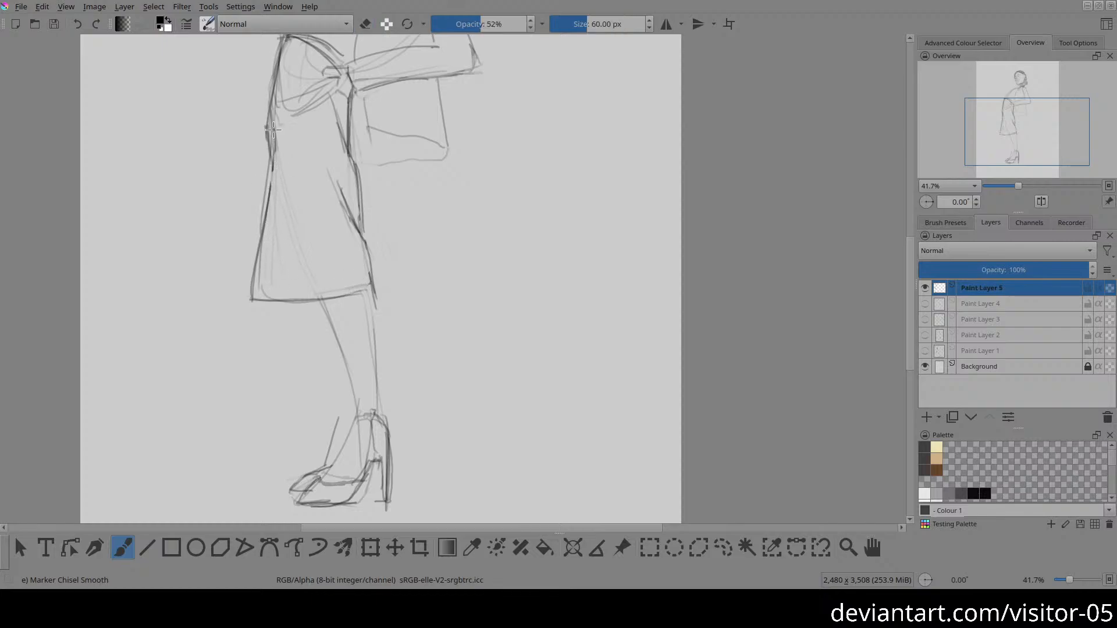
pyautogui.moveTo(276, 139); pyautogui.dragTo(261, 249)
pyautogui.press('e')
pyautogui.moveTo(275, 189); pyautogui.dragTo(272, 224)
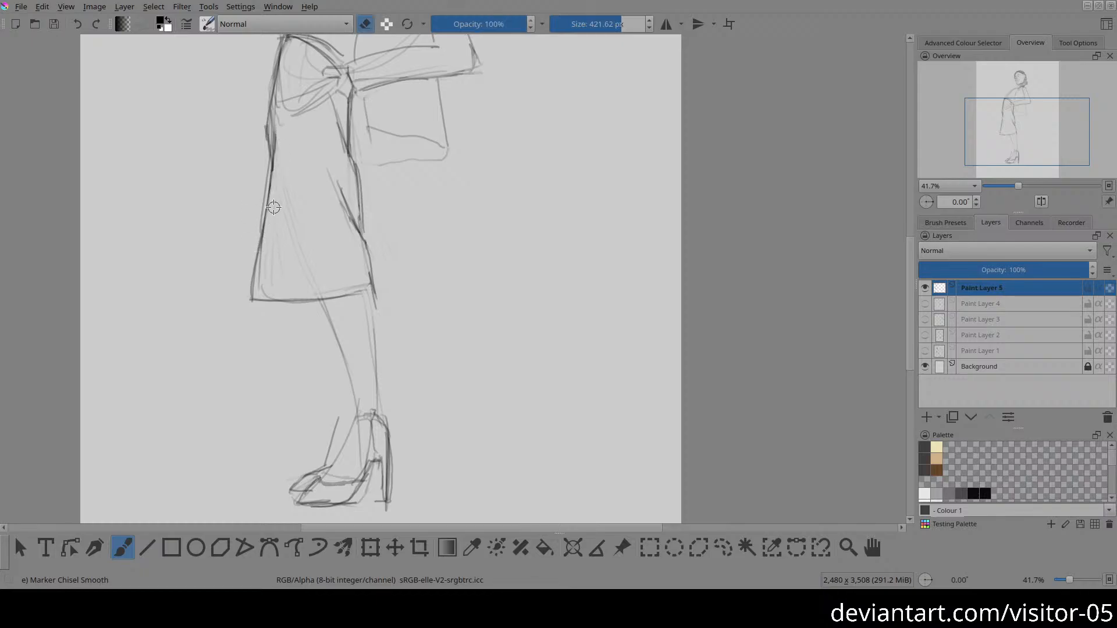
# Step: Darken the lid line of the near eye and undo the extra stroke beside the far cheek
pyautogui.press('2')
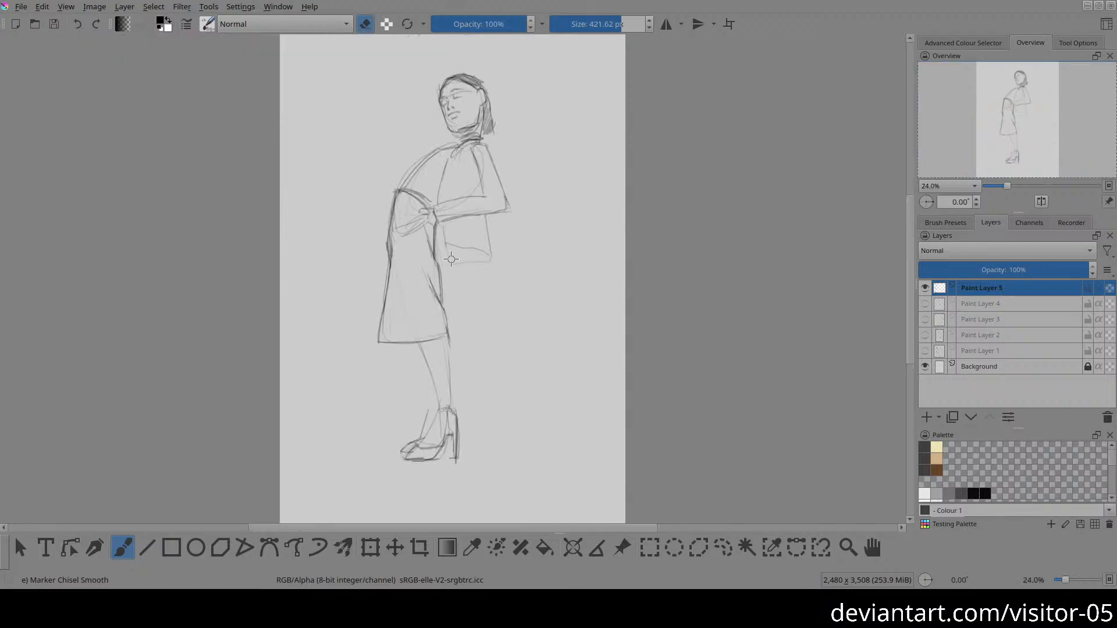
pyautogui.moveTo(439, 262); pyautogui.dragTo(389, 259)
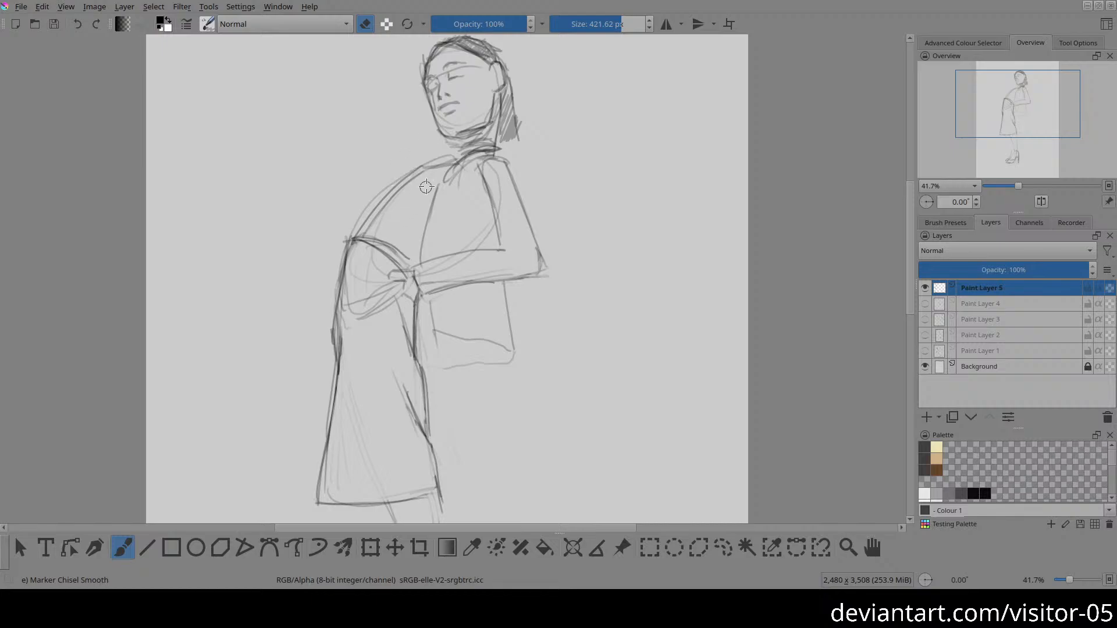
pyautogui.moveTo(430, 174); pyautogui.dragTo(431, 104)
pyautogui.moveTo(461, 67); pyautogui.dragTo(439, 167)
pyautogui.press('e')
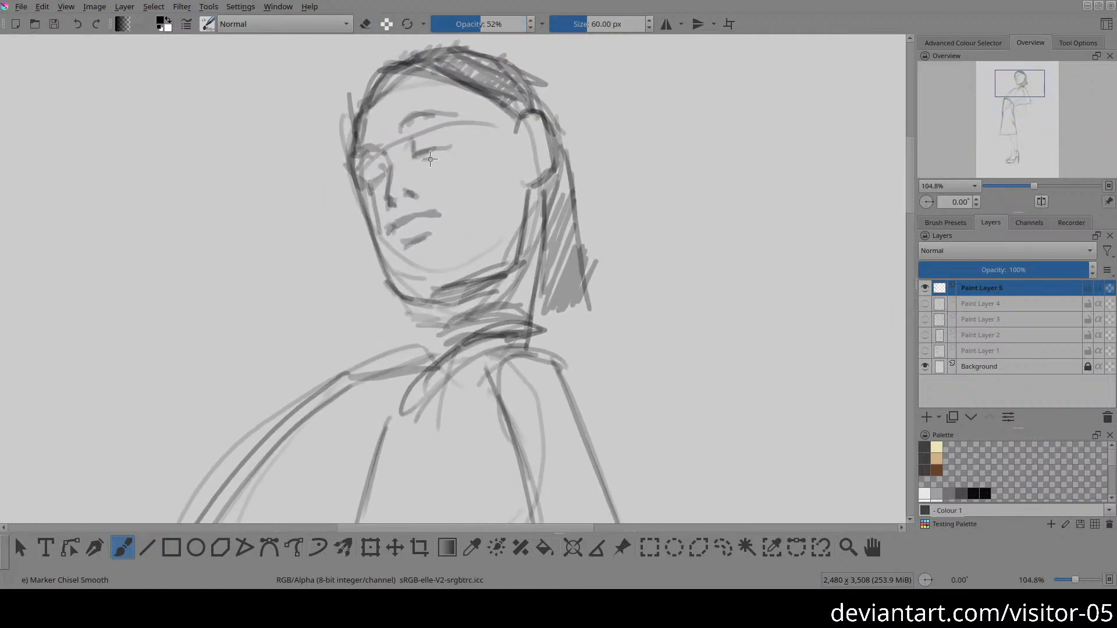
pyautogui.moveTo(424, 159); pyautogui.dragTo(442, 153)
pyautogui.moveTo(374, 182)
pyautogui.mouseDown()
pyautogui.moveTo(393, 170)
pyautogui.moveTo(372, 197)
pyautogui.mouseUp()
pyautogui.hotkey('ctrl', 'z')
pyautogui.press('2')
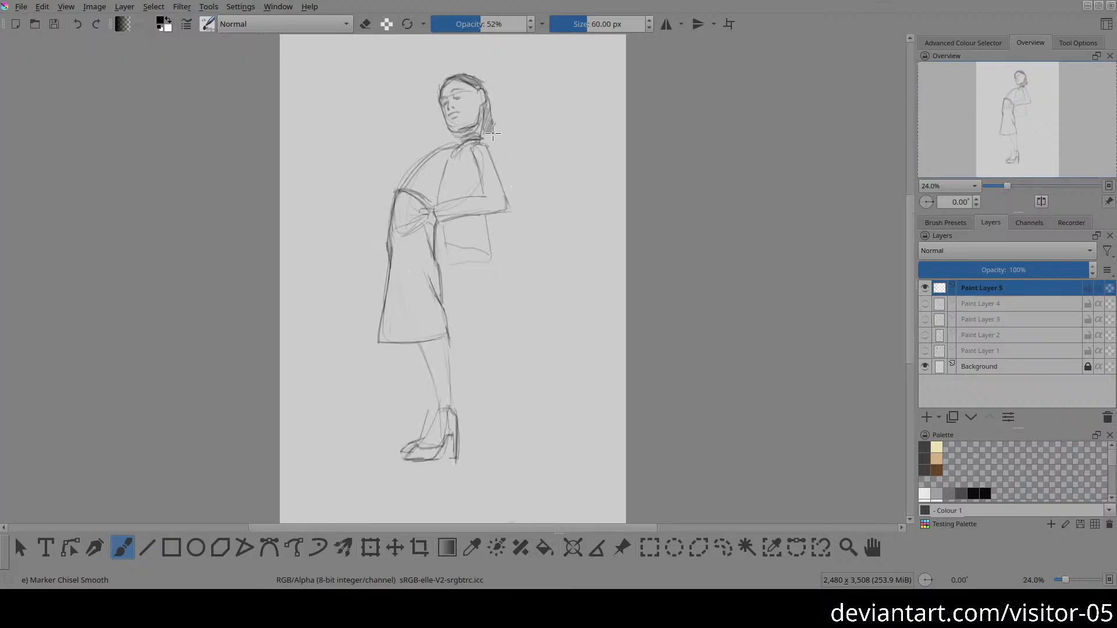
# Step: Reinforce the back of the hair, the top's loose hem and the lower leg's front and back contours
pyautogui.moveTo(487, 118); pyautogui.dragTo(488, 148)
pyautogui.moveTo(492, 227)
pyautogui.mouseDown()
pyautogui.moveTo(493, 256)
pyautogui.moveTo(498, 221)
pyautogui.moveTo(499, 238)
pyautogui.mouseUp()
pyautogui.moveTo(410, 346); pyautogui.dragTo(428, 418)
pyautogui.moveTo(442, 331); pyautogui.dragTo(447, 414)
pyautogui.press('2')
# Step: Hide the finished standing figure's layer and add a new paint layer above it
pyautogui.click(925, 287)
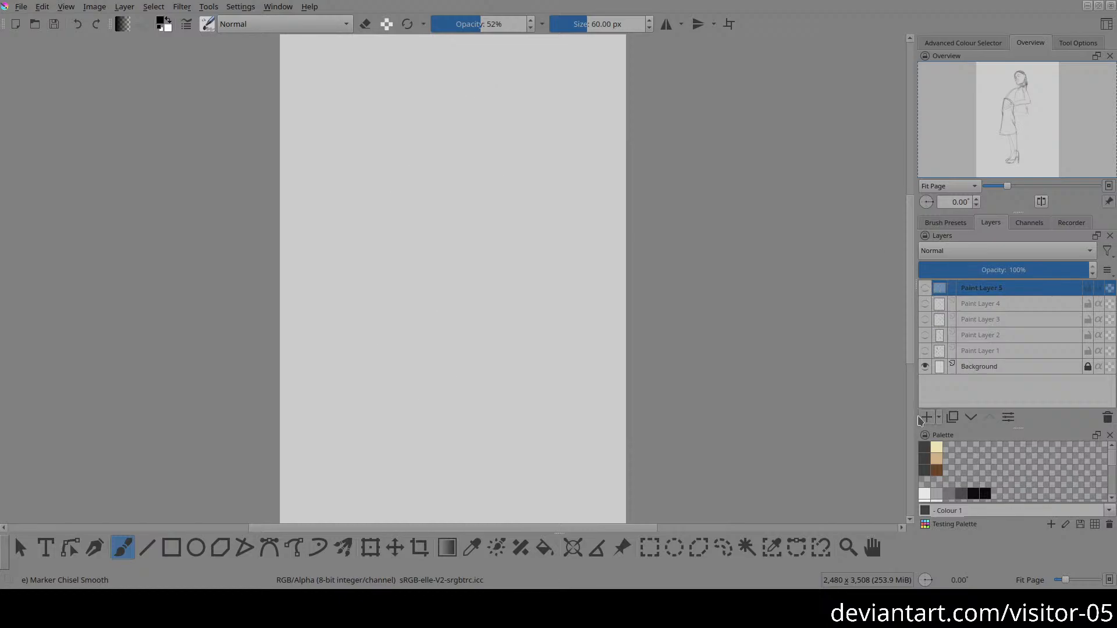
pyautogui.click(919, 417)
# Step: Draw a long, nearly horizontal guideline across the upper half of the blank page
pyautogui.moveTo(449, 270); pyautogui.dragTo(432, 189)
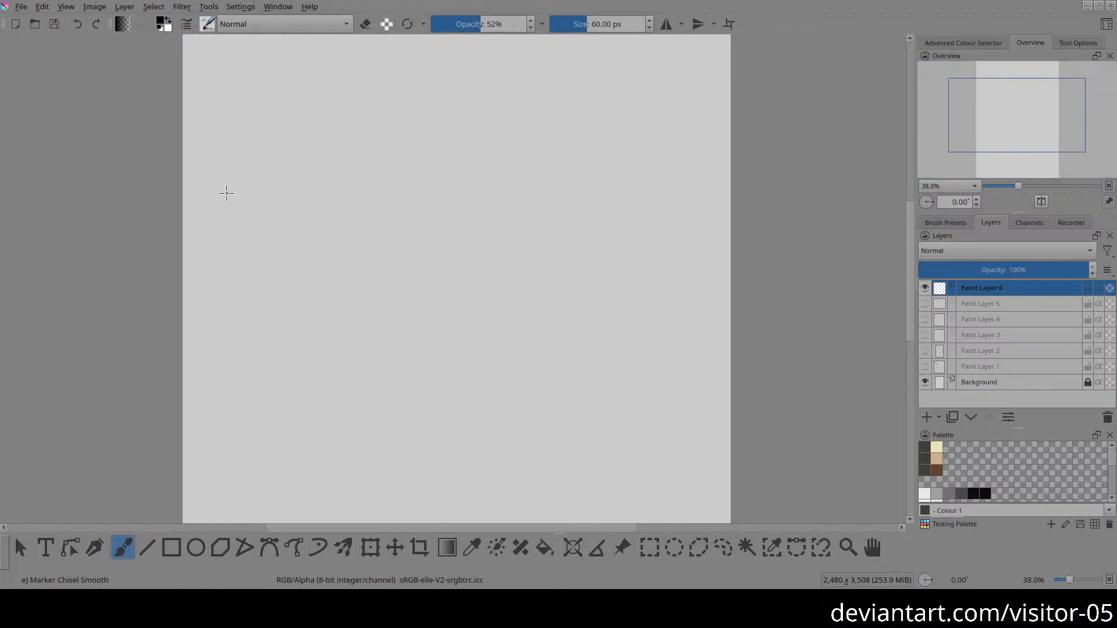
pyautogui.moveTo(344, 188); pyautogui.dragTo(341, 215)
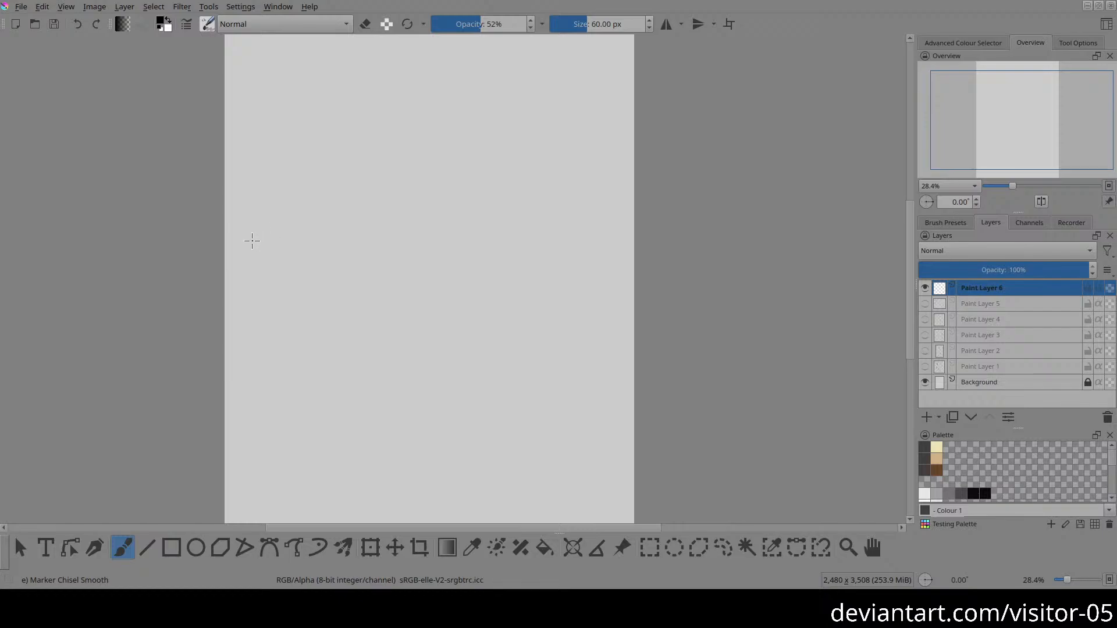
pyautogui.moveTo(252, 240); pyautogui.dragTo(600, 217)
pyautogui.hotkey('ctrl', 'z')
pyautogui.moveTo(252, 232); pyautogui.dragTo(669, 226)
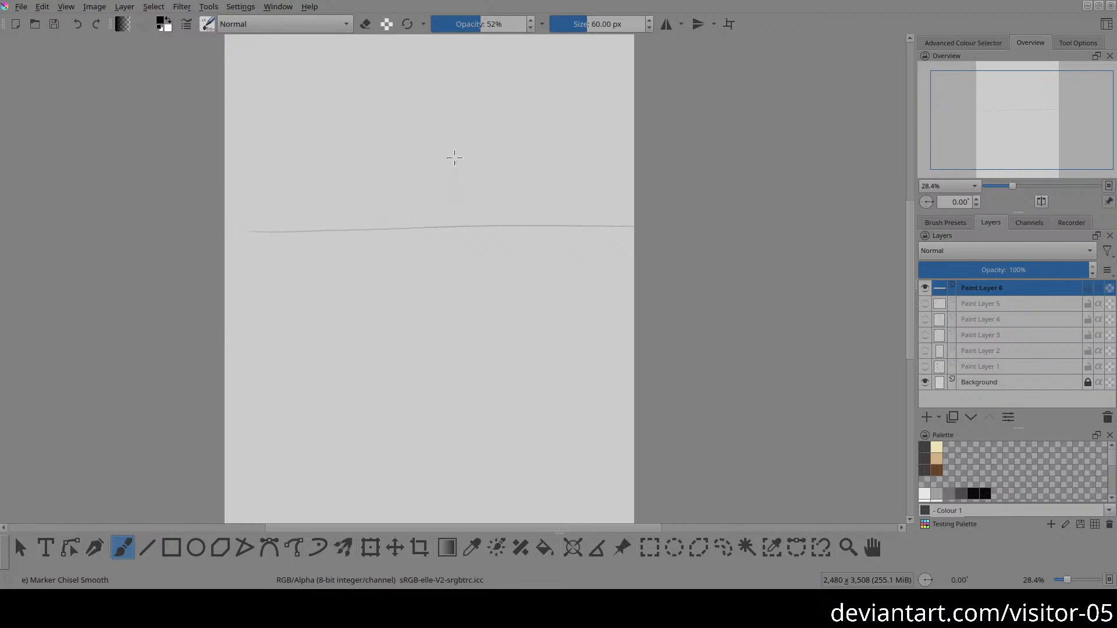
# Step: Sketch a tilted head oval overlapping the guideline, with the hairline, a curved brow line and the side of the head
pyautogui.moveTo(455, 157)
pyautogui.mouseDown()
pyautogui.moveTo(444, 235)
pyautogui.moveTo(349, 184)
pyautogui.mouseUp()
pyautogui.moveTo(364, 166)
pyautogui.mouseDown()
pyautogui.moveTo(374, 128)
pyautogui.moveTo(418, 116)
pyautogui.moveTo(451, 152)
pyautogui.mouseUp()
pyautogui.moveTo(378, 207); pyautogui.dragTo(465, 182)
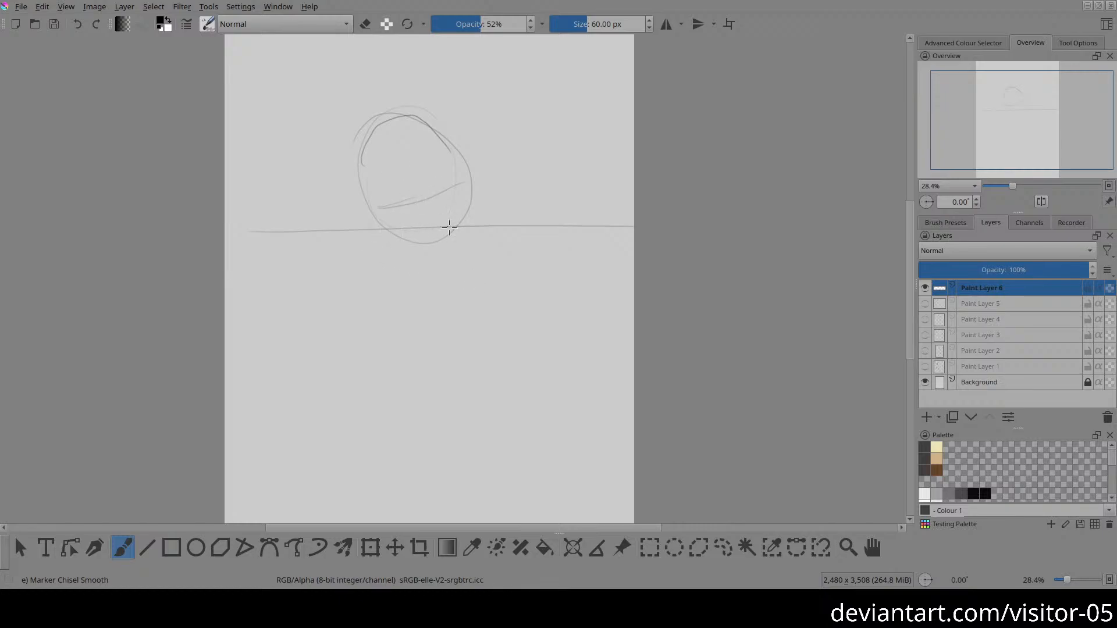
pyautogui.moveTo(451, 163)
pyautogui.mouseDown()
pyautogui.moveTo(452, 205)
pyautogui.moveTo(452, 153)
pyautogui.moveTo(447, 216)
pyautogui.moveTo(381, 221)
pyautogui.moveTo(381, 208)
pyautogui.moveTo(422, 238)
pyautogui.moveTo(403, 225)
pyautogui.moveTo(419, 252)
pyautogui.mouseUp()
pyautogui.moveTo(366, 164)
pyautogui.mouseDown()
pyautogui.moveTo(371, 217)
pyautogui.moveTo(363, 179)
pyautogui.moveTo(373, 155)
pyautogui.moveTo(409, 135)
pyautogui.moveTo(470, 177)
pyautogui.mouseUp()
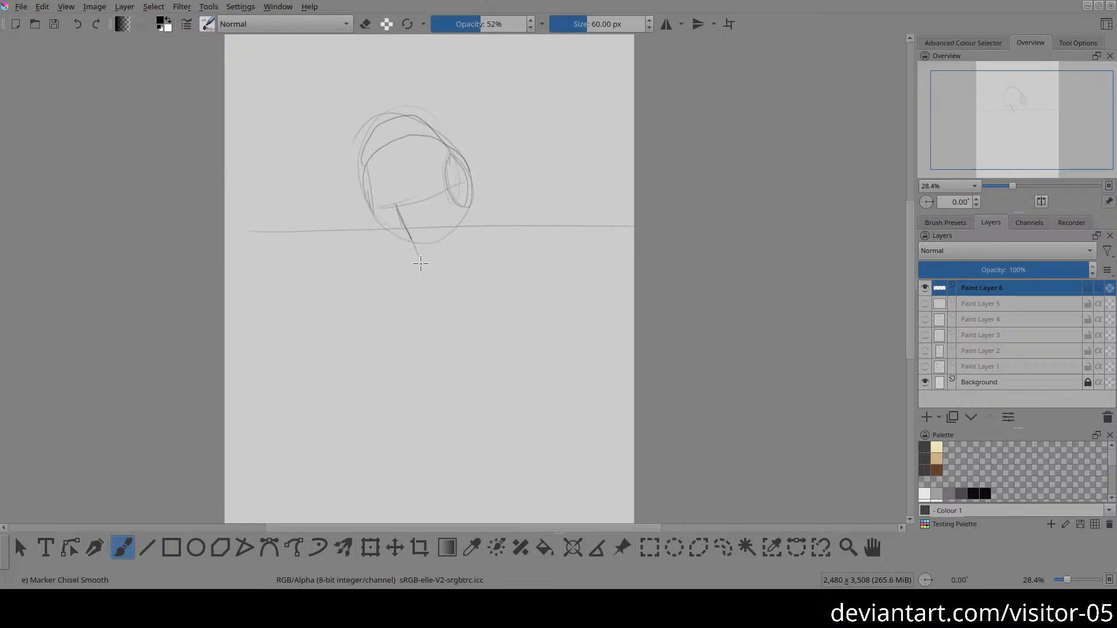
# Step: Sketch the jaw tapering to a narrow chin, and block in the eye line and nose
pyautogui.moveTo(450, 187)
pyautogui.mouseDown()
pyautogui.moveTo(458, 238)
pyautogui.moveTo(434, 264)
pyautogui.moveTo(459, 229)
pyautogui.mouseUp()
pyautogui.moveTo(379, 209); pyautogui.dragTo(416, 262)
pyautogui.moveTo(380, 210); pyautogui.dragTo(427, 264)
pyautogui.moveTo(388, 213)
pyautogui.mouseDown()
pyautogui.moveTo(451, 197)
pyautogui.moveTo(382, 221)
pyautogui.moveTo(421, 209)
pyautogui.moveTo(398, 220)
pyautogui.moveTo(402, 242)
pyautogui.moveTo(416, 237)
pyautogui.moveTo(404, 244)
pyautogui.moveTo(401, 222)
pyautogui.moveTo(384, 217)
pyautogui.moveTo(410, 214)
pyautogui.mouseUp()
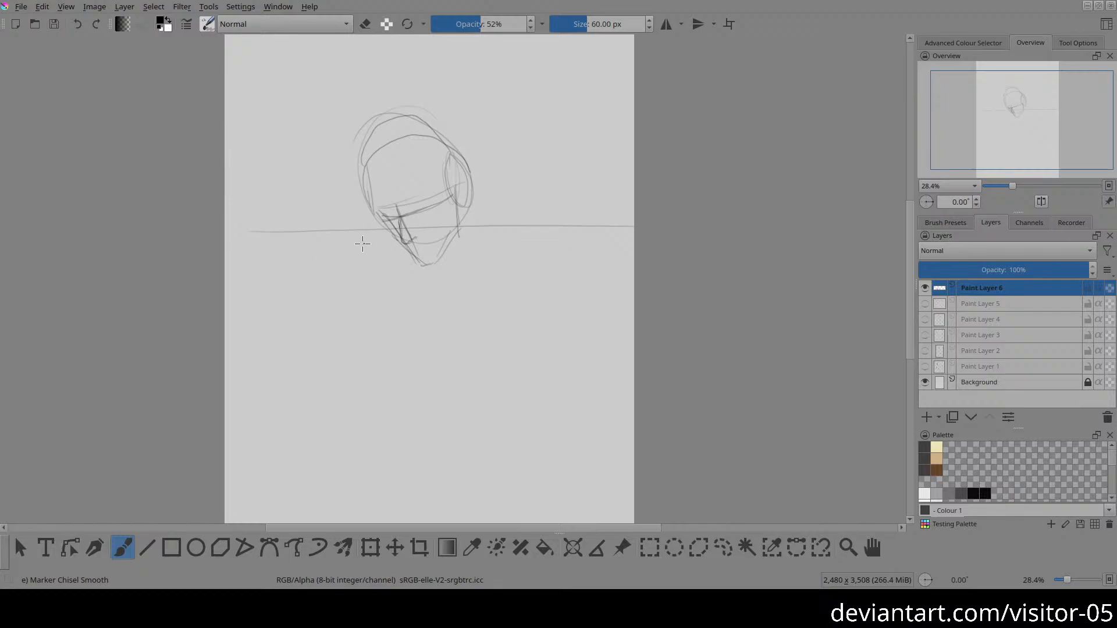
pyautogui.moveTo(351, 244); pyautogui.dragTo(438, 243)
pyautogui.moveTo(346, 265); pyautogui.dragTo(448, 250)
pyautogui.moveTo(366, 245)
pyautogui.mouseDown()
pyautogui.moveTo(441, 241)
pyautogui.moveTo(450, 252)
pyautogui.moveTo(397, 266)
pyautogui.moveTo(450, 273)
pyautogui.mouseUp()
pyautogui.moveTo(486, 213)
pyautogui.mouseDown()
pyautogui.moveTo(449, 265)
pyautogui.moveTo(497, 275)
pyautogui.moveTo(514, 226)
pyautogui.moveTo(464, 288)
pyautogui.mouseUp()
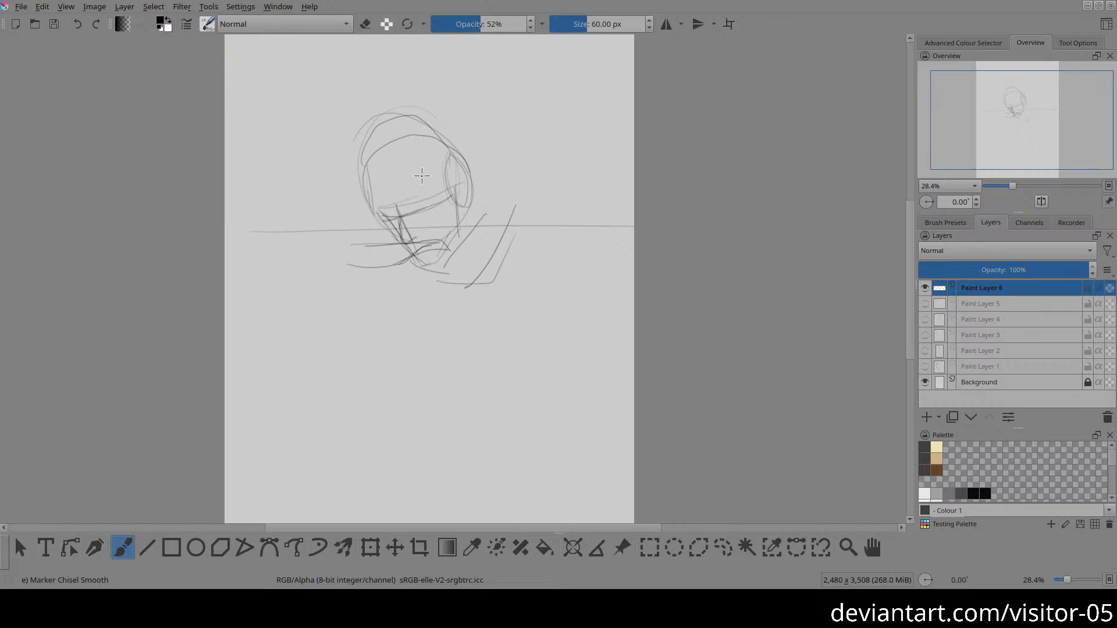
# Step: Clear the abandoned head and arm sketch from the active layer
pyautogui.press('Delete')
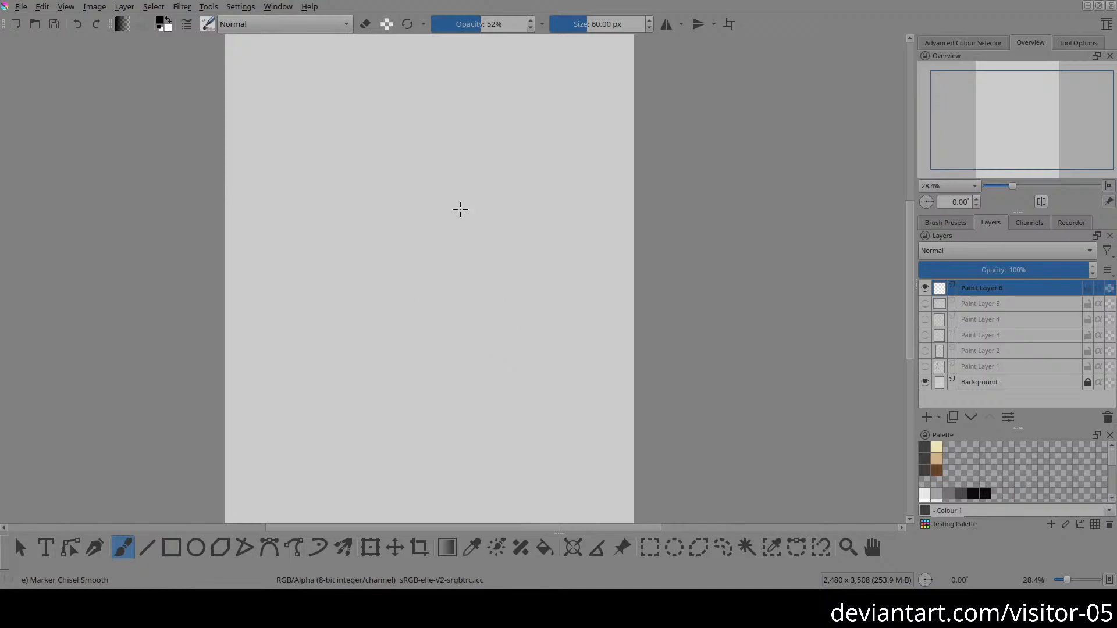
pyautogui.moveTo(423, 247); pyautogui.dragTo(399, 272)
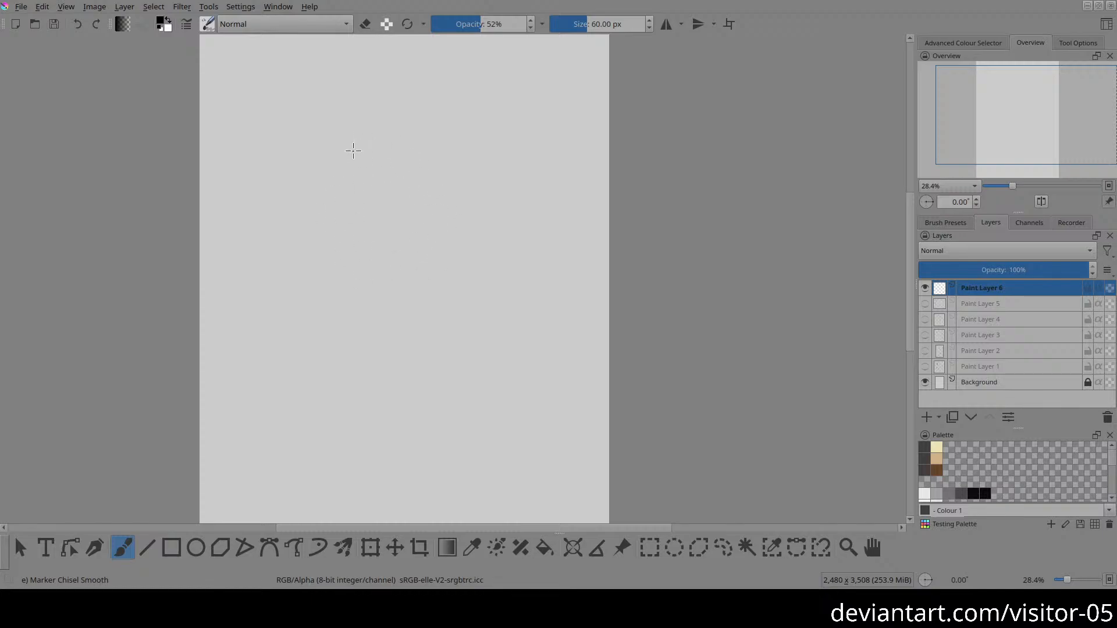
# Step: Sketch a large round cranium in the upper half of the page, with a curved brow line and a slanting face line
pyautogui.moveTo(367, 169)
pyautogui.mouseDown()
pyautogui.moveTo(473, 216)
pyautogui.moveTo(405, 120)
pyautogui.moveTo(372, 231)
pyautogui.moveTo(378, 149)
pyautogui.mouseUp()
pyautogui.moveTo(363, 209)
pyautogui.mouseDown()
pyautogui.moveTo(412, 216)
pyautogui.moveTo(472, 179)
pyautogui.moveTo(455, 203)
pyautogui.moveTo(477, 222)
pyautogui.moveTo(488, 177)
pyautogui.moveTo(474, 204)
pyautogui.mouseUp()
pyautogui.hotkey('ctrl', 'z')
pyautogui.moveTo(360, 216)
pyautogui.mouseDown()
pyautogui.moveTo(466, 199)
pyautogui.moveTo(483, 181)
pyautogui.mouseUp()
pyautogui.moveTo(358, 220)
pyautogui.mouseDown()
pyautogui.moveTo(439, 223)
pyautogui.moveTo(484, 178)
pyautogui.mouseUp()
pyautogui.moveTo(362, 209)
pyautogui.mouseDown()
pyautogui.moveTo(386, 128)
pyautogui.moveTo(450, 124)
pyautogui.mouseUp()
pyautogui.moveTo(382, 224); pyautogui.dragTo(395, 267)
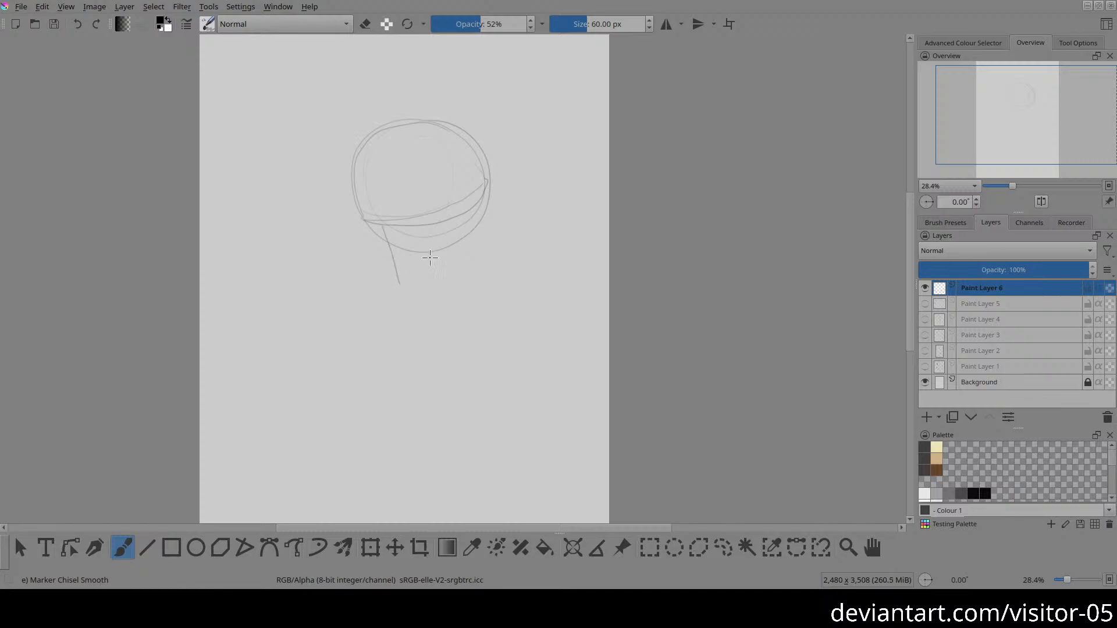
# Step: Draw the side plane around the ear, and the jaw and face edge tapering to a short, flat chin
pyautogui.moveTo(480, 181)
pyautogui.mouseDown()
pyautogui.moveTo(450, 207)
pyautogui.moveTo(476, 246)
pyautogui.moveTo(477, 185)
pyautogui.mouseUp()
pyautogui.moveTo(394, 294)
pyautogui.mouseDown()
pyautogui.moveTo(412, 295)
pyautogui.moveTo(459, 251)
pyautogui.mouseUp()
pyautogui.moveTo(466, 205); pyautogui.dragTo(460, 253)
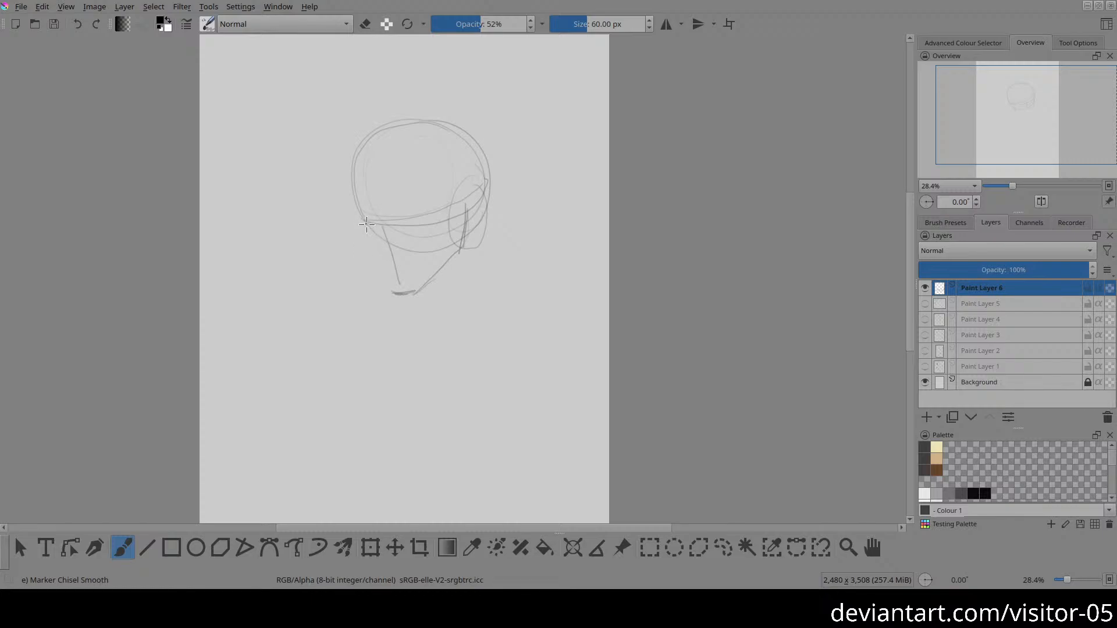
pyautogui.moveTo(366, 225); pyautogui.dragTo(394, 292)
pyautogui.moveTo(365, 219)
pyautogui.mouseDown()
pyautogui.moveTo(373, 137)
pyautogui.moveTo(361, 220)
pyautogui.moveTo(378, 147)
pyautogui.moveTo(356, 148)
pyautogui.moveTo(357, 217)
pyautogui.mouseUp()
# Step: Erase the excess cranium lines beyond the front and back of the head to slim its contour
pyautogui.press('e')
pyautogui.moveTo(356, 140); pyautogui.dragTo(374, 273)
pyautogui.moveTo(354, 179); pyautogui.dragTo(398, 301)
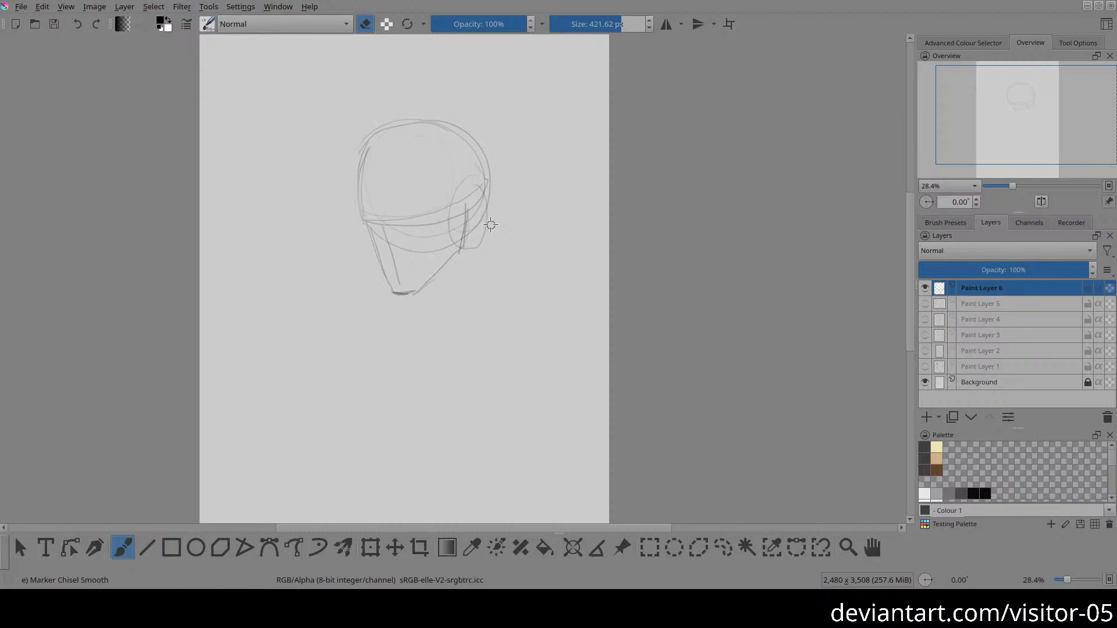
pyautogui.moveTo(491, 225); pyautogui.dragTo(476, 240)
pyautogui.moveTo(492, 221); pyautogui.dragTo(468, 247)
pyautogui.moveTo(498, 197)
pyautogui.mouseDown()
pyautogui.moveTo(490, 217)
pyautogui.moveTo(481, 143)
pyautogui.mouseUp()
pyautogui.press('e')
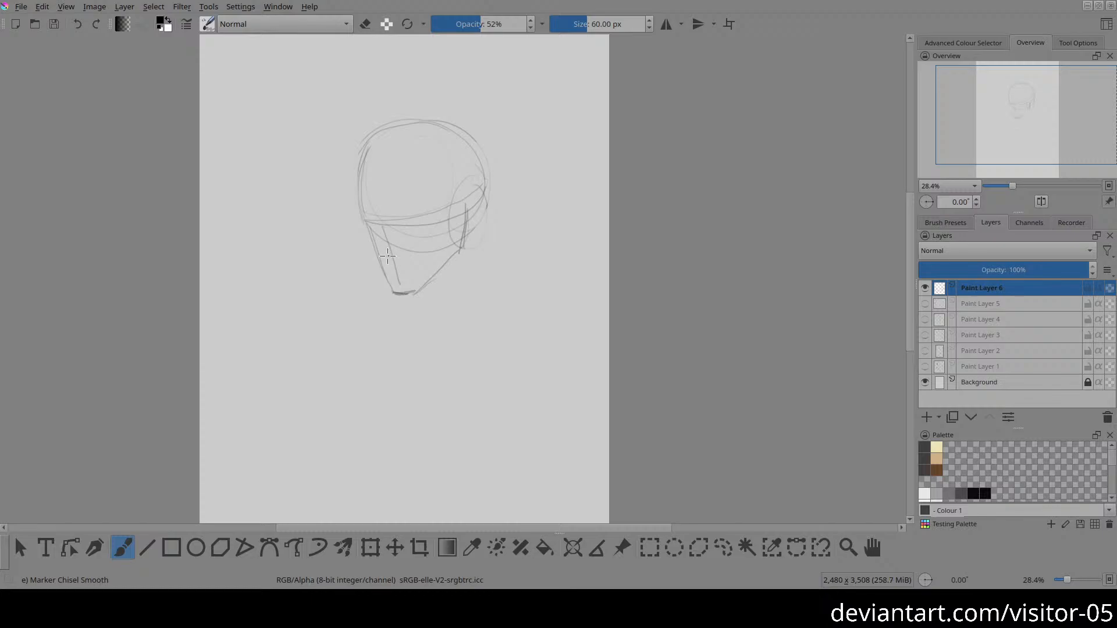
# Step: Block in the nose, and sketch the upper arm sloping from the face down to a bent elbow on the left
pyautogui.moveTo(379, 224); pyautogui.dragTo(381, 258)
pyautogui.moveTo(402, 253); pyautogui.dragTo(392, 261)
pyautogui.moveTo(362, 213); pyautogui.dragTo(318, 269)
pyautogui.moveTo(295, 270); pyautogui.dragTo(427, 260)
pyautogui.moveTo(290, 298)
pyautogui.mouseDown()
pyautogui.moveTo(284, 278)
pyautogui.moveTo(305, 259)
pyautogui.mouseUp()
pyautogui.moveTo(282, 271); pyautogui.dragTo(349, 207)
# Step: Try several lines for the upper edge of the forearm crossing the lower face
pyautogui.moveTo(300, 272); pyautogui.dragTo(397, 262)
pyautogui.hotkey('ctrl', 'z')
pyautogui.moveTo(298, 274)
pyautogui.mouseDown()
pyautogui.moveTo(388, 265)
pyautogui.moveTo(419, 285)
pyautogui.mouseUp()
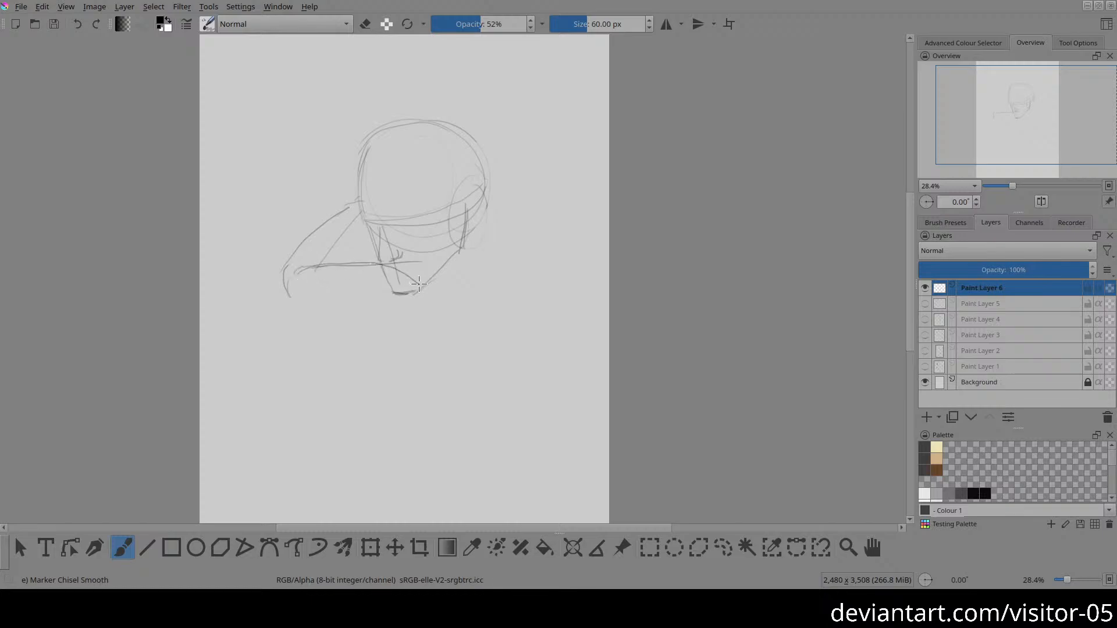
pyautogui.hotkey('ctrl', 'z')
pyautogui.press('e')
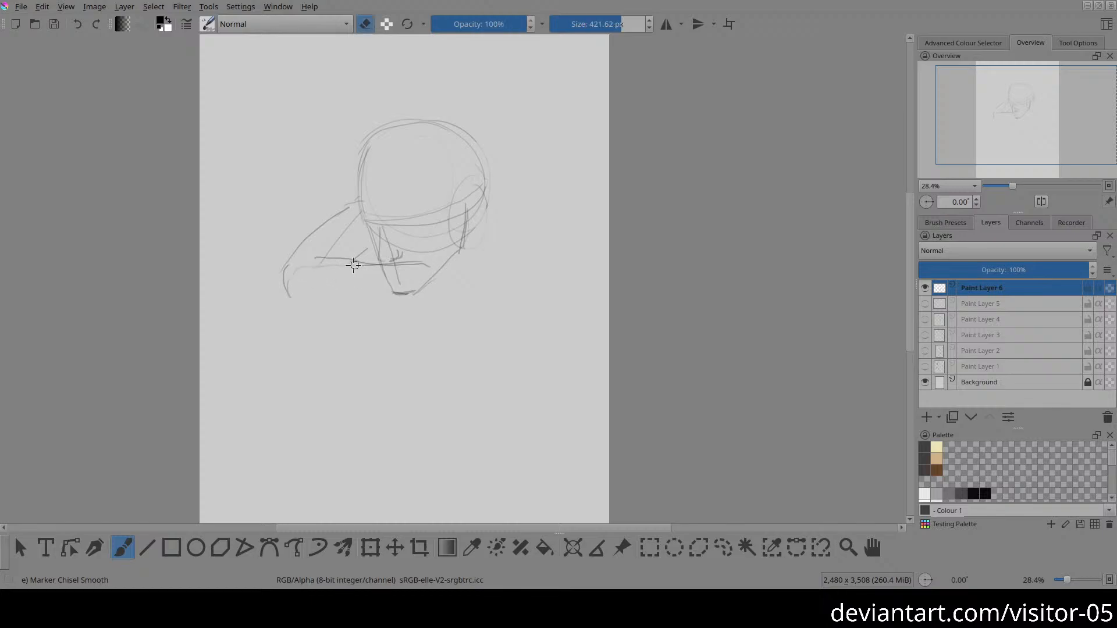
pyautogui.press('e')
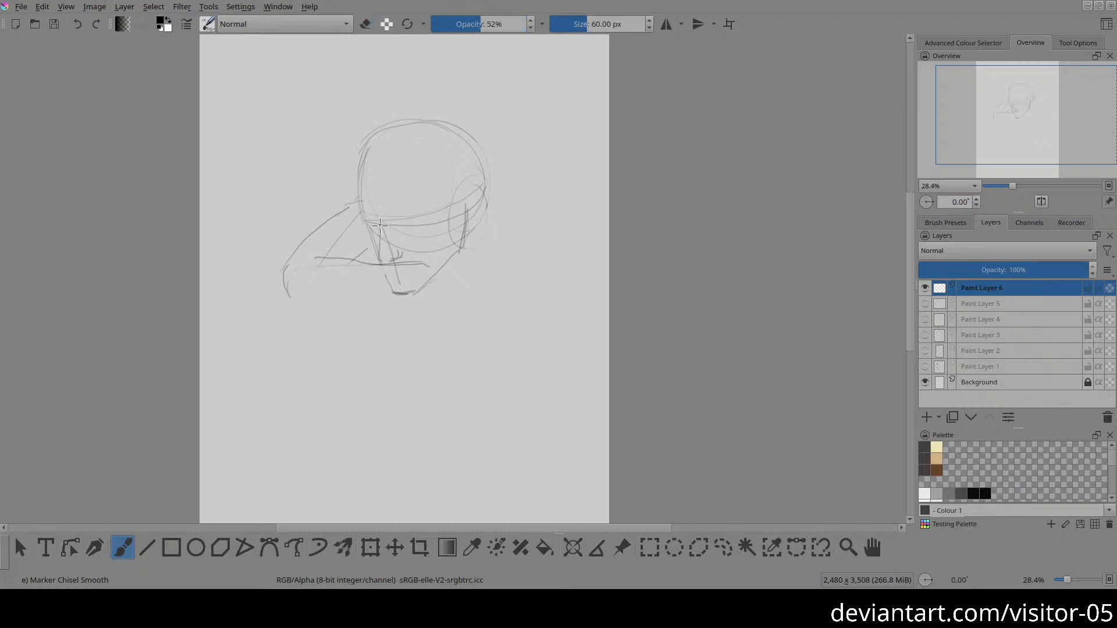
pyautogui.moveTo(380, 226); pyautogui.dragTo(378, 265)
pyautogui.hotkey('ctrl', 'z')
pyautogui.hotkey('ctrl', 'z')
pyautogui.hotkey('ctrl', 'z')
pyautogui.hotkey('ctrl', 'z')
pyautogui.hotkey('ctrl', 'z')
pyautogui.hotkey('ctrl', 'z')
pyautogui.hotkey('ctrl', 'z')
# Step: Draw the forearm's upper edge from the elbow across the lower face, just beneath the nose
pyautogui.moveTo(395, 260)
pyautogui.mouseDown()
pyautogui.moveTo(309, 253)
pyautogui.moveTo(325, 266)
pyautogui.moveTo(418, 261)
pyautogui.mouseUp()
pyautogui.press('e')
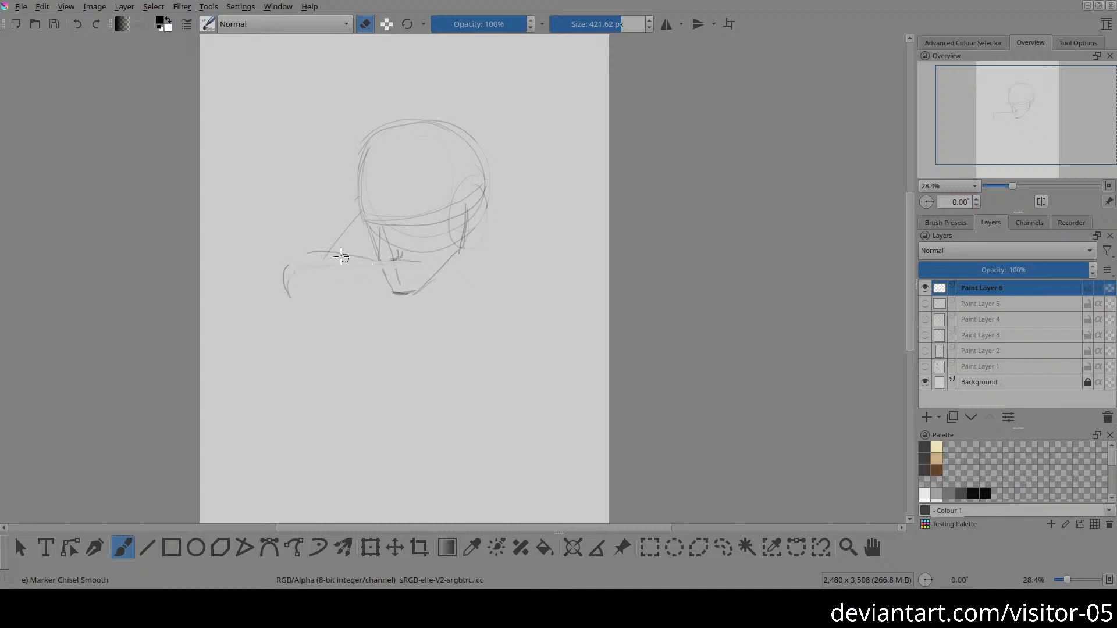
pyautogui.press('e')
pyautogui.moveTo(311, 253); pyautogui.dragTo(440, 264)
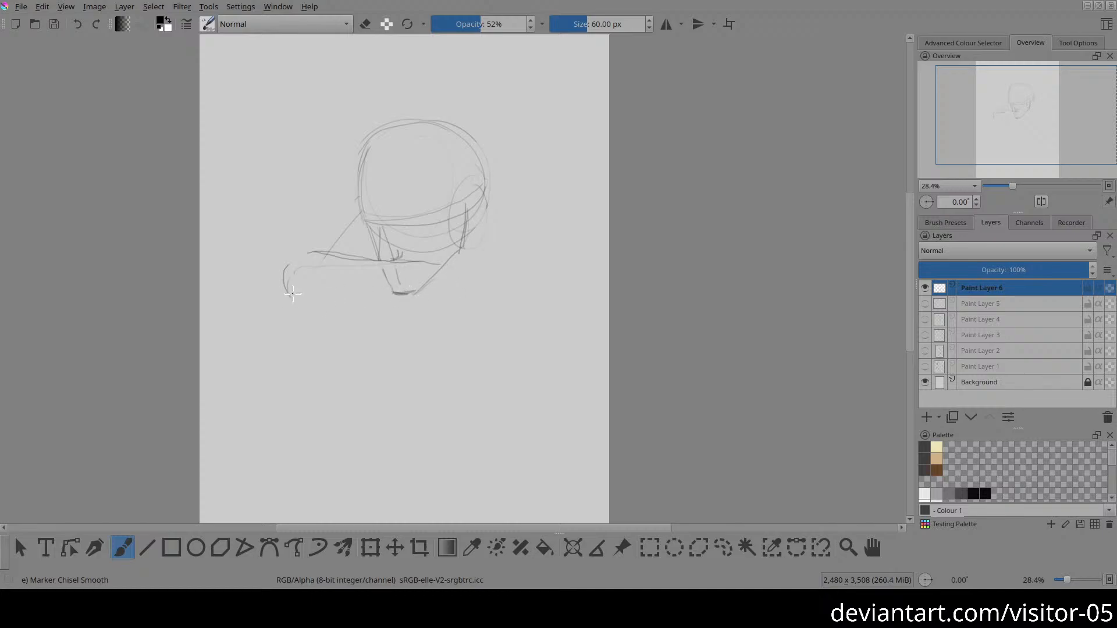
# Step: Draw the rounded elbow and lower forearm edge, fade the chin behind the arm, and add a simple hand shape
pyautogui.moveTo(294, 298)
pyautogui.mouseDown()
pyautogui.moveTo(291, 281)
pyautogui.moveTo(334, 279)
pyautogui.mouseUp()
pyautogui.moveTo(414, 265); pyautogui.dragTo(425, 266)
pyautogui.moveTo(303, 298)
pyautogui.mouseDown()
pyautogui.moveTo(434, 277)
pyautogui.moveTo(401, 294)
pyautogui.mouseUp()
pyautogui.keyDown('ctrl'); pyautogui.click(383, 309); pyautogui.keyUp('ctrl')
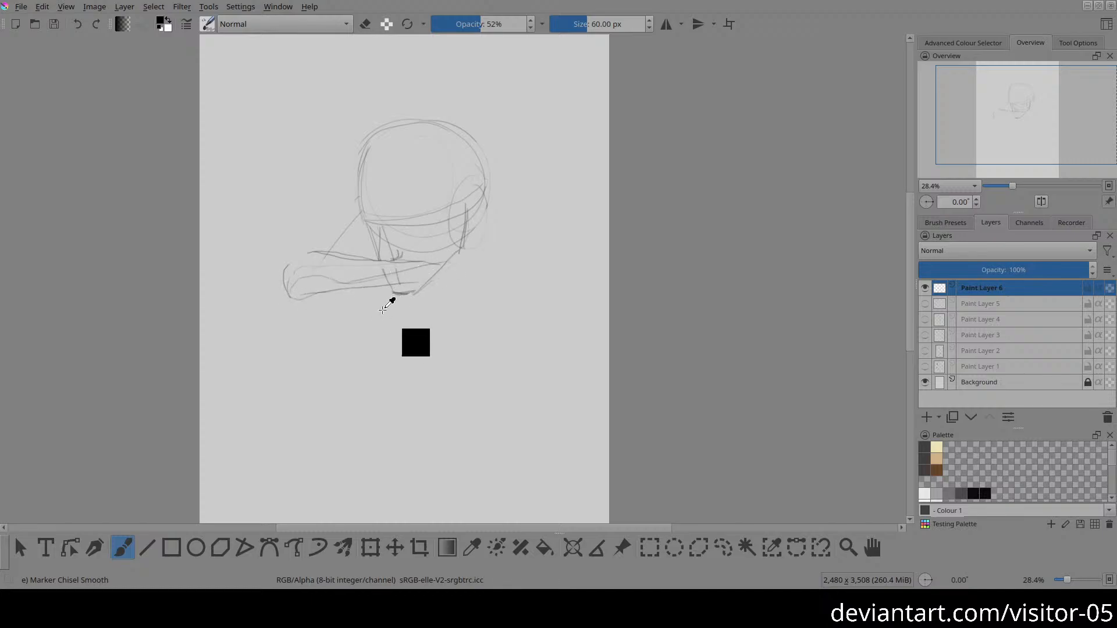
pyautogui.hotkey('ctrl', 'z')
pyautogui.moveTo(307, 298)
pyautogui.mouseDown()
pyautogui.moveTo(387, 297)
pyautogui.moveTo(440, 272)
pyautogui.moveTo(431, 262)
pyautogui.moveTo(475, 283)
pyautogui.moveTo(420, 277)
pyautogui.moveTo(456, 288)
pyautogui.moveTo(434, 283)
pyautogui.moveTo(471, 289)
pyautogui.moveTo(474, 277)
pyautogui.moveTo(389, 297)
pyautogui.moveTo(403, 293)
pyautogui.moveTo(398, 275)
pyautogui.moveTo(378, 279)
pyautogui.moveTo(404, 277)
pyautogui.mouseUp()
pyautogui.press('e')
pyautogui.press('e')
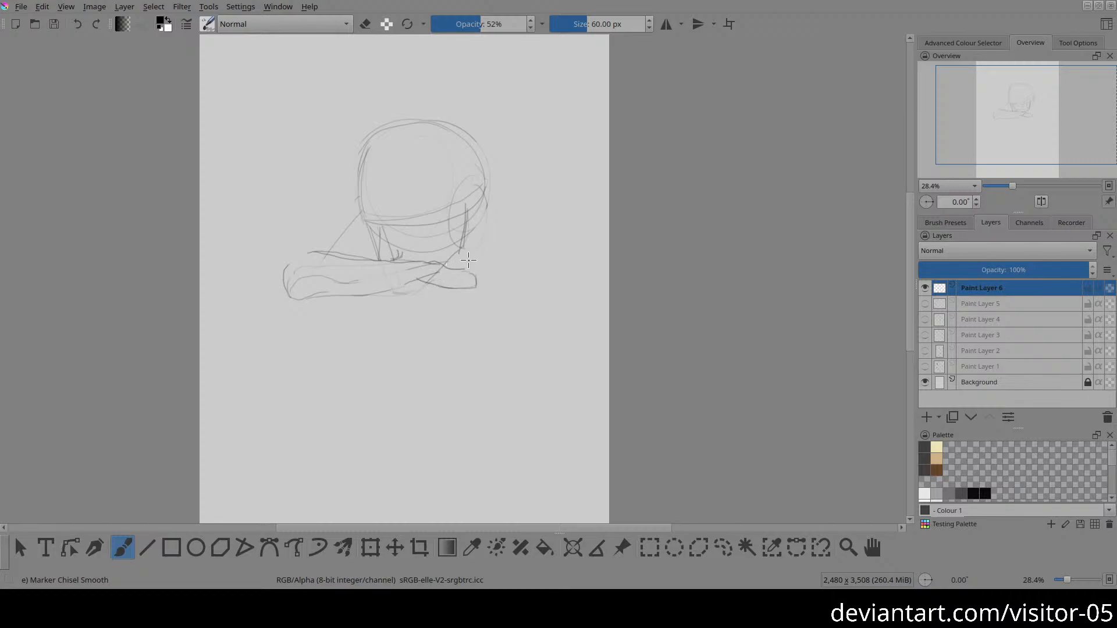
# Step: Sketch the second arm with a bent elbow below the hand and an upper arm rising to an oval shoulder
pyautogui.moveTo(474, 151); pyautogui.dragTo(482, 216)
pyautogui.moveTo(450, 280)
pyautogui.mouseDown()
pyautogui.moveTo(445, 308)
pyautogui.moveTo(429, 310)
pyautogui.moveTo(446, 321)
pyautogui.mouseUp()
pyautogui.press('e')
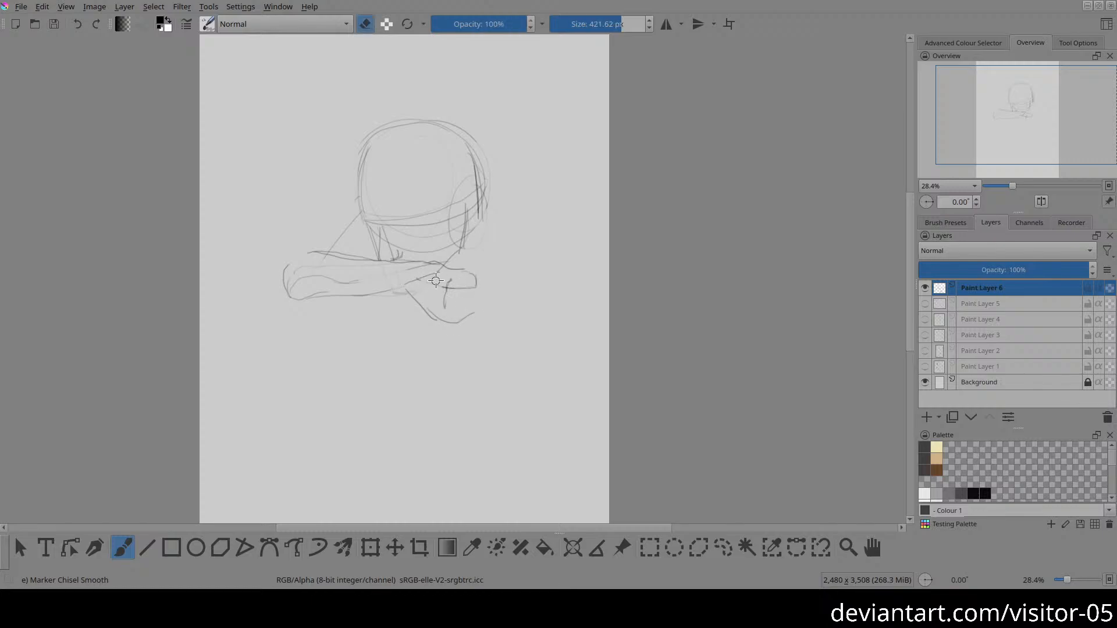
pyautogui.moveTo(436, 281)
pyautogui.mouseDown()
pyautogui.moveTo(473, 286)
pyautogui.moveTo(456, 285)
pyautogui.moveTo(447, 313)
pyautogui.moveTo(481, 304)
pyautogui.moveTo(509, 239)
pyautogui.moveTo(486, 318)
pyautogui.mouseUp()
pyautogui.press('e')
pyautogui.hotkey('ctrl', 'z')
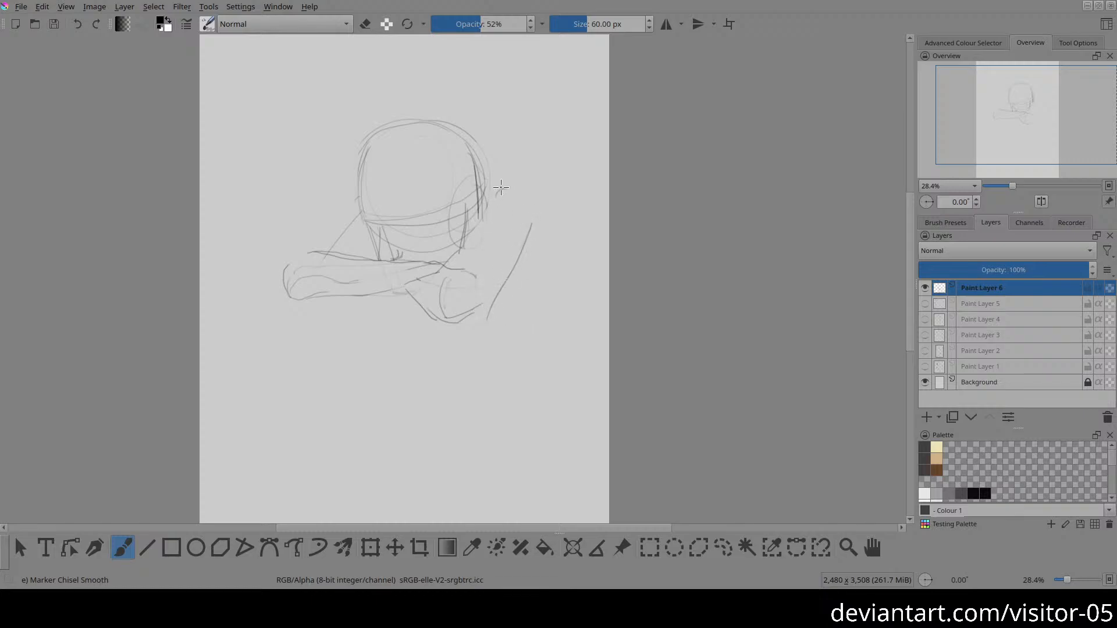
pyautogui.moveTo(533, 235); pyautogui.dragTo(539, 232)
pyautogui.moveTo(513, 189); pyautogui.dragTo(535, 232)
# Step: Fade the cranium construction lines and draw a lower, curved forehead line inside them
pyautogui.press('e')
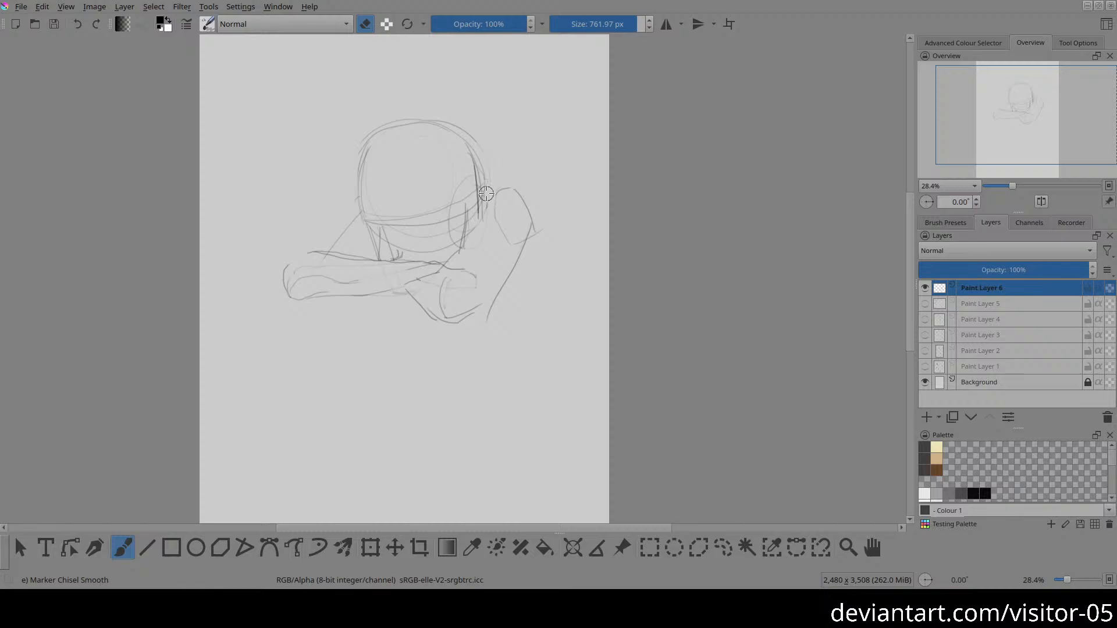
pyautogui.moveTo(424, 123)
pyautogui.mouseDown()
pyautogui.moveTo(358, 180)
pyautogui.moveTo(367, 205)
pyautogui.moveTo(357, 157)
pyautogui.moveTo(382, 157)
pyautogui.moveTo(420, 125)
pyautogui.moveTo(377, 146)
pyautogui.moveTo(468, 170)
pyautogui.moveTo(471, 197)
pyautogui.mouseUp()
pyautogui.press('e')
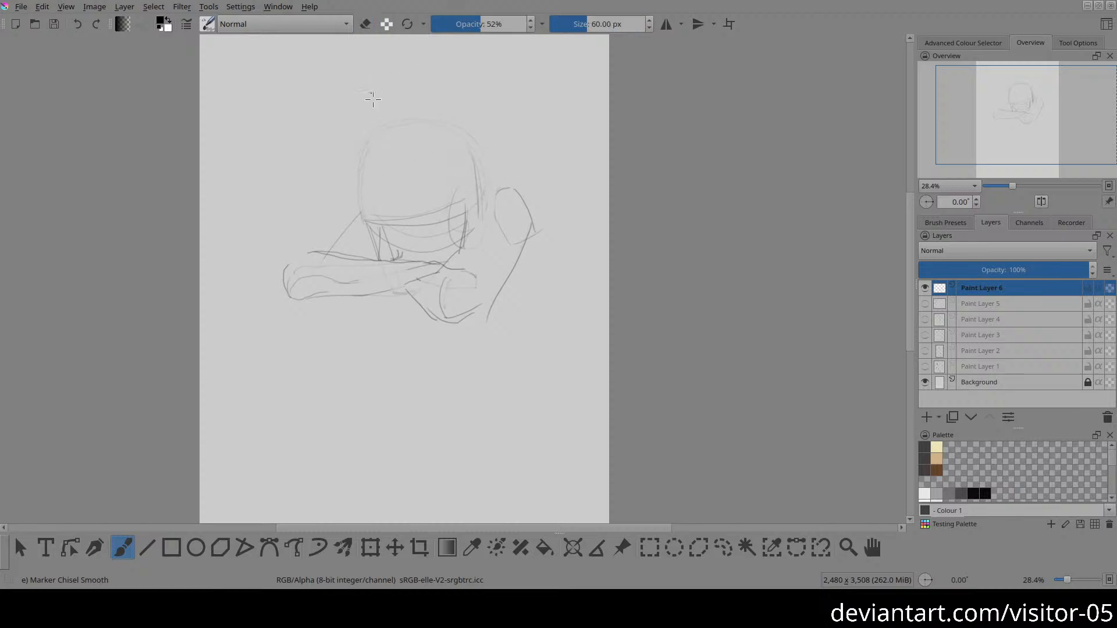
pyautogui.moveTo(363, 215)
pyautogui.mouseDown()
pyautogui.moveTo(370, 165)
pyautogui.moveTo(428, 158)
pyautogui.mouseUp()
pyautogui.moveTo(458, 199)
pyautogui.mouseDown()
pyautogui.moveTo(441, 174)
pyautogui.moveTo(374, 200)
pyautogui.moveTo(376, 214)
pyautogui.mouseUp()
pyautogui.hotkey('ctrl', 'z')
# Step: Draw the ear at the side of the head and clean up the jaw lines beneath it
pyautogui.moveTo(458, 243)
pyautogui.mouseDown()
pyautogui.moveTo(457, 216)
pyautogui.moveTo(472, 211)
pyautogui.moveTo(462, 240)
pyautogui.mouseUp()
pyautogui.press('e')
pyautogui.moveTo(466, 221); pyautogui.dragTo(443, 263)
pyautogui.press('e')
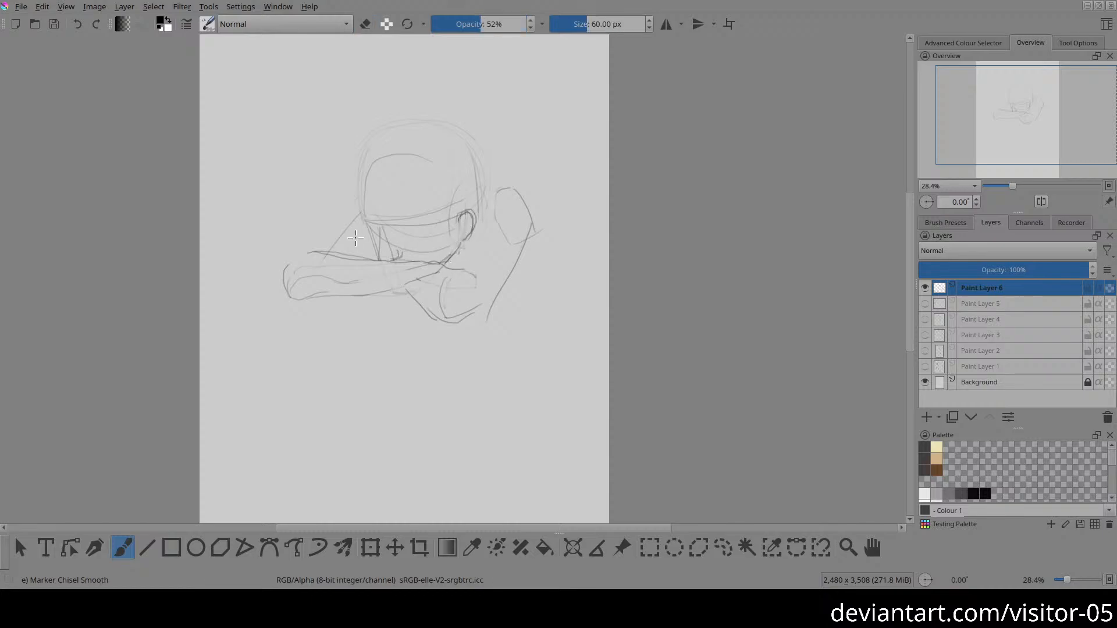
# Step: Darken the head contour around the smaller forehead curve, and fade the ear and the surplus lines behind it
pyautogui.moveTo(372, 234); pyautogui.dragTo(380, 259)
pyautogui.moveTo(362, 200)
pyautogui.mouseDown()
pyautogui.moveTo(416, 148)
pyautogui.moveTo(465, 215)
pyautogui.mouseUp()
pyautogui.press('e')
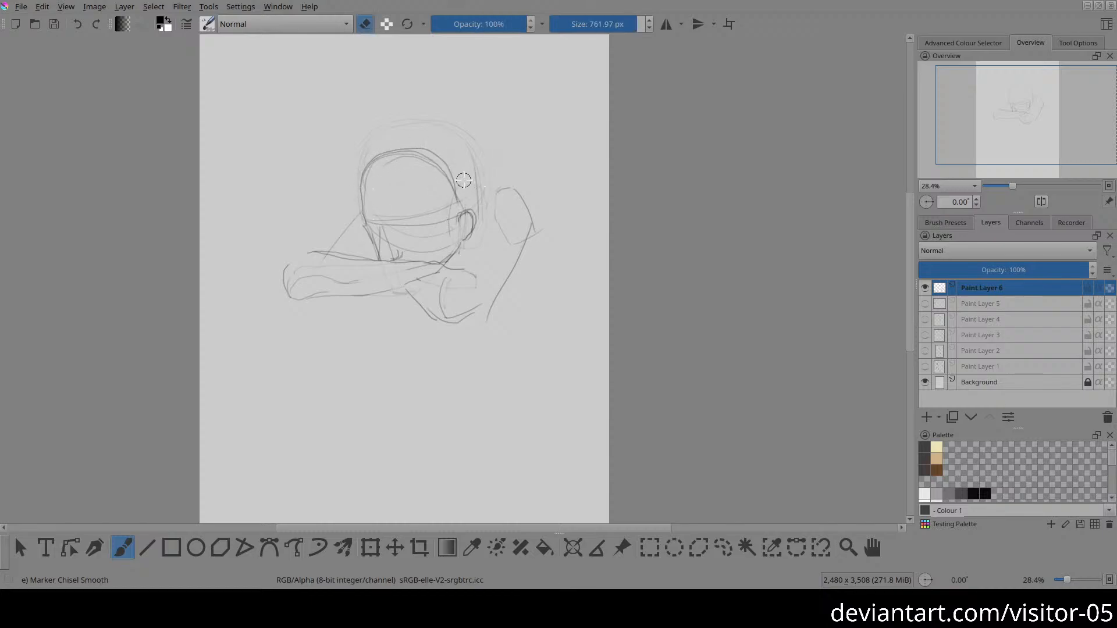
pyautogui.moveTo(464, 180)
pyautogui.mouseDown()
pyautogui.moveTo(476, 204)
pyautogui.moveTo(465, 236)
pyautogui.moveTo(474, 216)
pyautogui.moveTo(443, 219)
pyautogui.moveTo(441, 229)
pyautogui.moveTo(459, 224)
pyautogui.moveTo(452, 244)
pyautogui.mouseUp()
pyautogui.press('e')
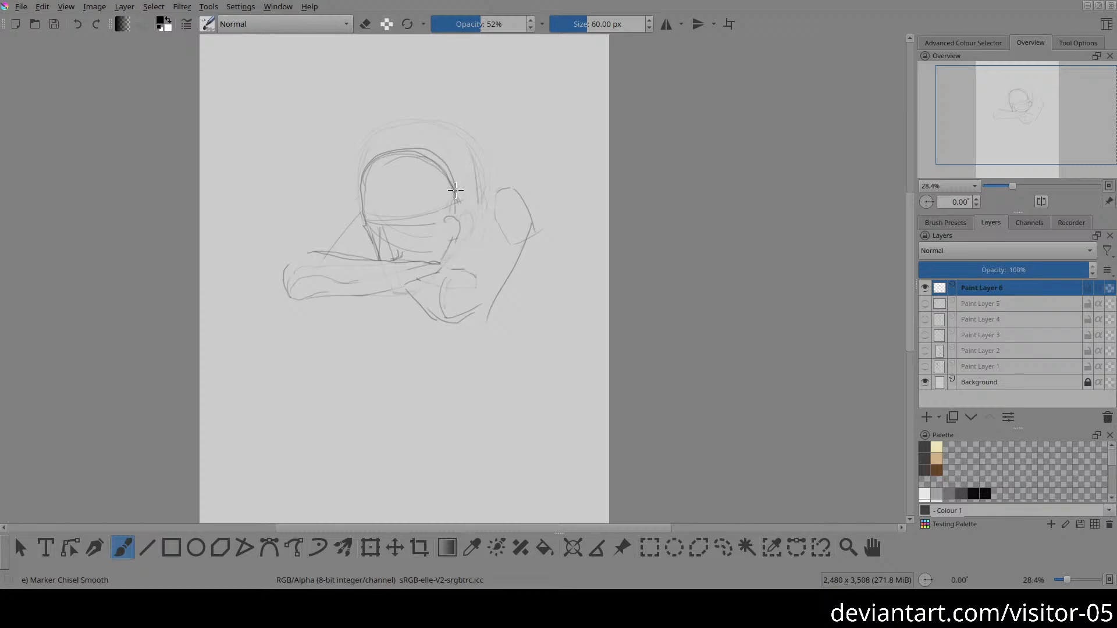
# Step: Connect the head to the right shoulder, then strengthen the contours of both arms and the curve of the back
pyautogui.moveTo(458, 193)
pyautogui.mouseDown()
pyautogui.moveTo(493, 183)
pyautogui.moveTo(528, 193)
pyautogui.moveTo(540, 224)
pyautogui.mouseUp()
pyautogui.moveTo(524, 182)
pyautogui.mouseDown()
pyautogui.moveTo(523, 221)
pyautogui.moveTo(454, 279)
pyautogui.moveTo(481, 238)
pyautogui.moveTo(469, 262)
pyautogui.mouseUp()
pyautogui.moveTo(420, 307)
pyautogui.mouseDown()
pyautogui.moveTo(440, 315)
pyautogui.moveTo(493, 286)
pyautogui.moveTo(527, 243)
pyautogui.mouseUp()
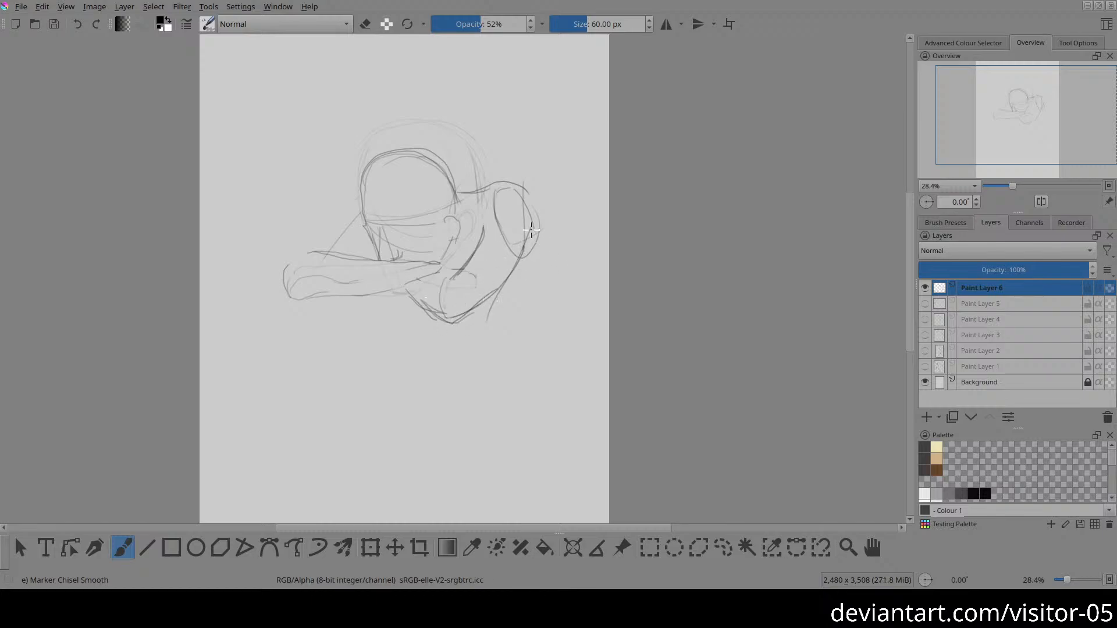
pyautogui.moveTo(516, 187); pyautogui.dragTo(559, 272)
pyautogui.moveTo(535, 210)
pyautogui.mouseDown()
pyautogui.moveTo(557, 281)
pyautogui.moveTo(536, 221)
pyautogui.mouseUp()
pyautogui.moveTo(287, 263)
pyautogui.mouseDown()
pyautogui.moveTo(357, 204)
pyautogui.moveTo(328, 225)
pyautogui.mouseUp()
# Step: Add table edges on both sides of the figure and a vertical background line rising behind the left arm
pyautogui.moveTo(278, 301); pyautogui.dragTo(200, 351)
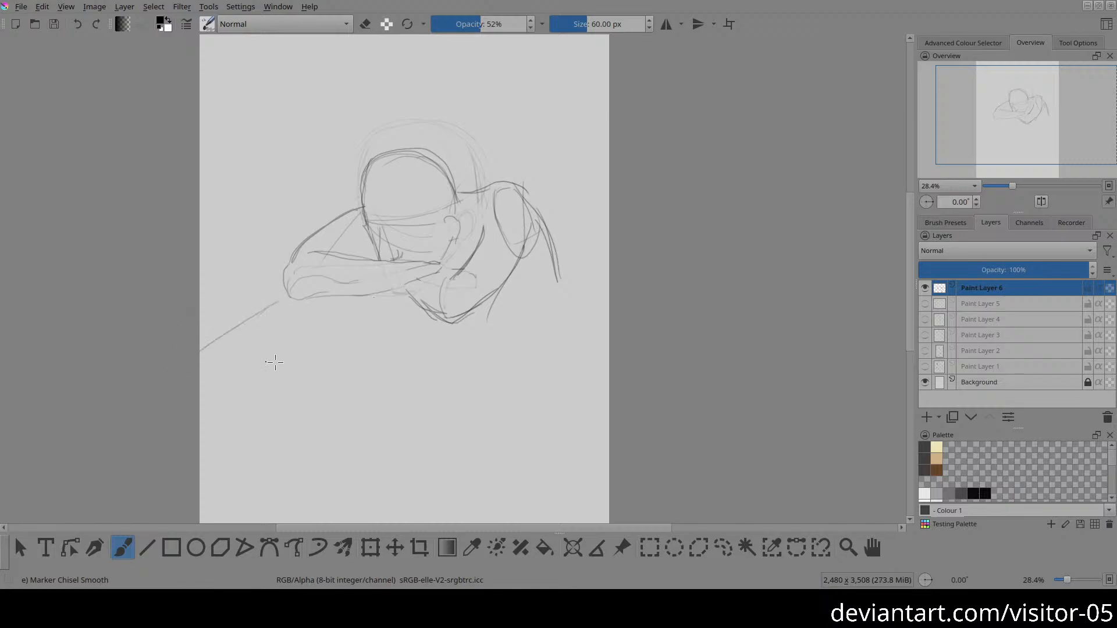
pyautogui.moveTo(534, 279); pyautogui.dragTo(608, 274)
pyautogui.scroll(2, 346, 242)
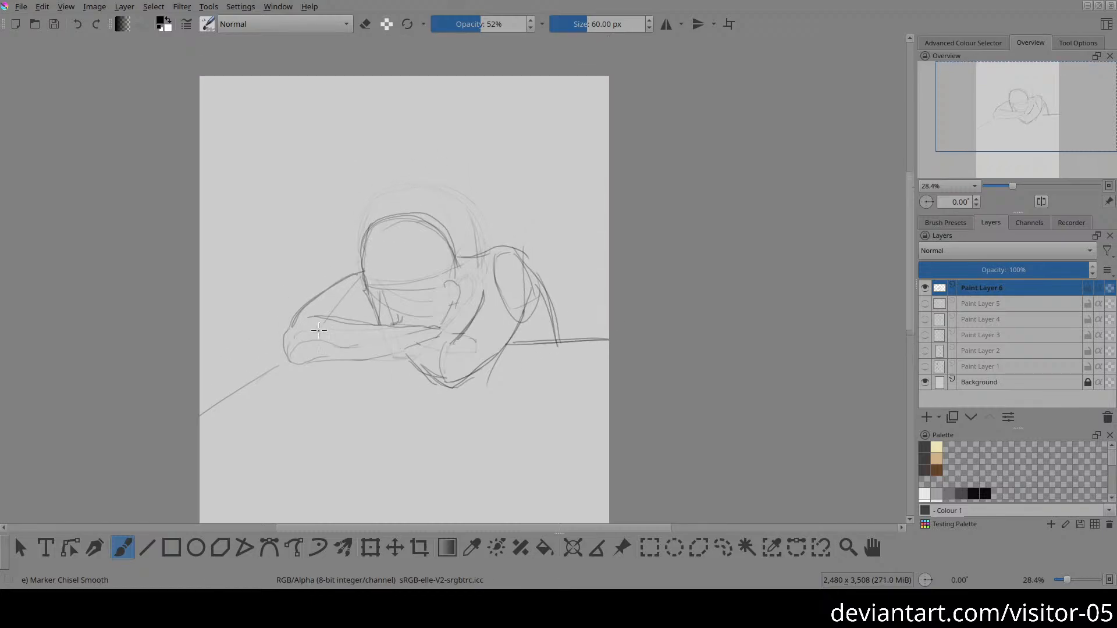
pyautogui.moveTo(303, 82); pyautogui.dragTo(314, 259)
pyautogui.hotkey('ctrl', 'z')
pyautogui.moveTo(306, 85); pyautogui.dragTo(303, 297)
pyautogui.moveTo(306, 86)
pyautogui.mouseDown()
pyautogui.moveTo(311, 336)
pyautogui.moveTo(285, 338)
pyautogui.moveTo(289, 355)
pyautogui.moveTo(400, 350)
pyautogui.moveTo(387, 359)
pyautogui.moveTo(435, 338)
pyautogui.moveTo(393, 370)
pyautogui.moveTo(443, 385)
pyautogui.moveTo(470, 377)
pyautogui.moveTo(540, 311)
pyautogui.mouseUp()
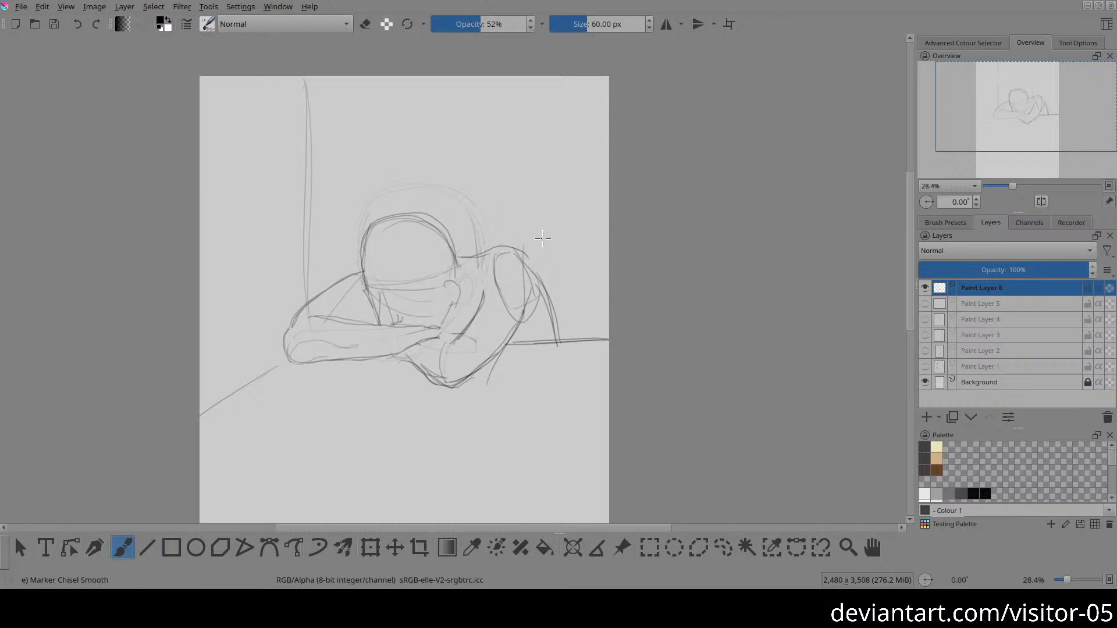
# Step: Strengthen the shoulder and back contour, and erase the stray construction lines beside it
pyautogui.moveTo(509, 247)
pyautogui.mouseDown()
pyautogui.moveTo(550, 305)
pyautogui.moveTo(553, 342)
pyautogui.mouseUp()
pyautogui.press('e')
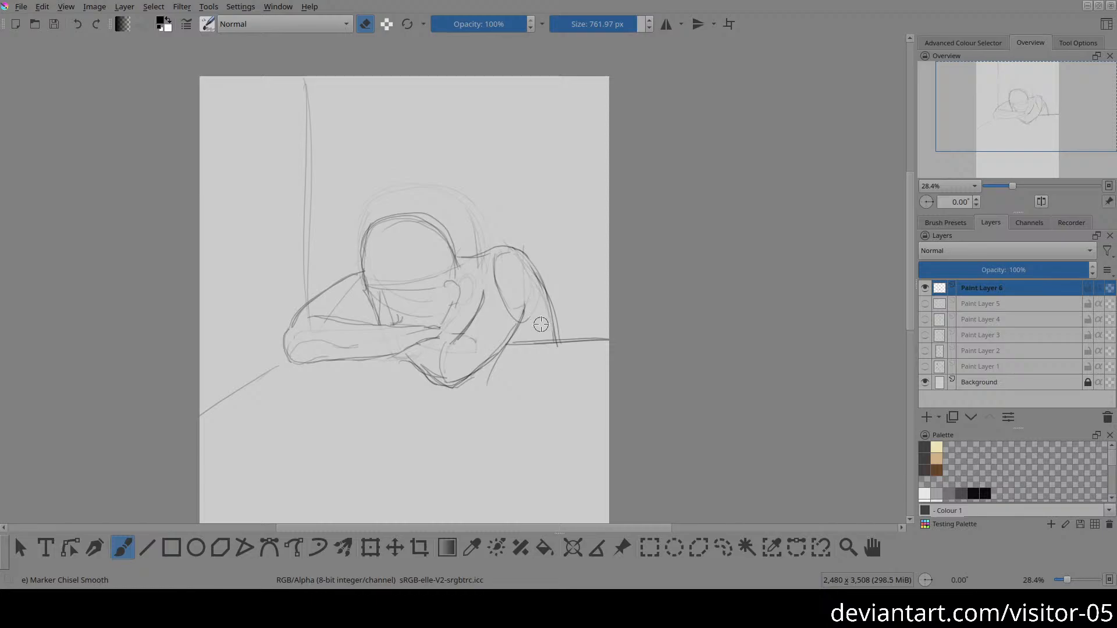
pyautogui.press('2')
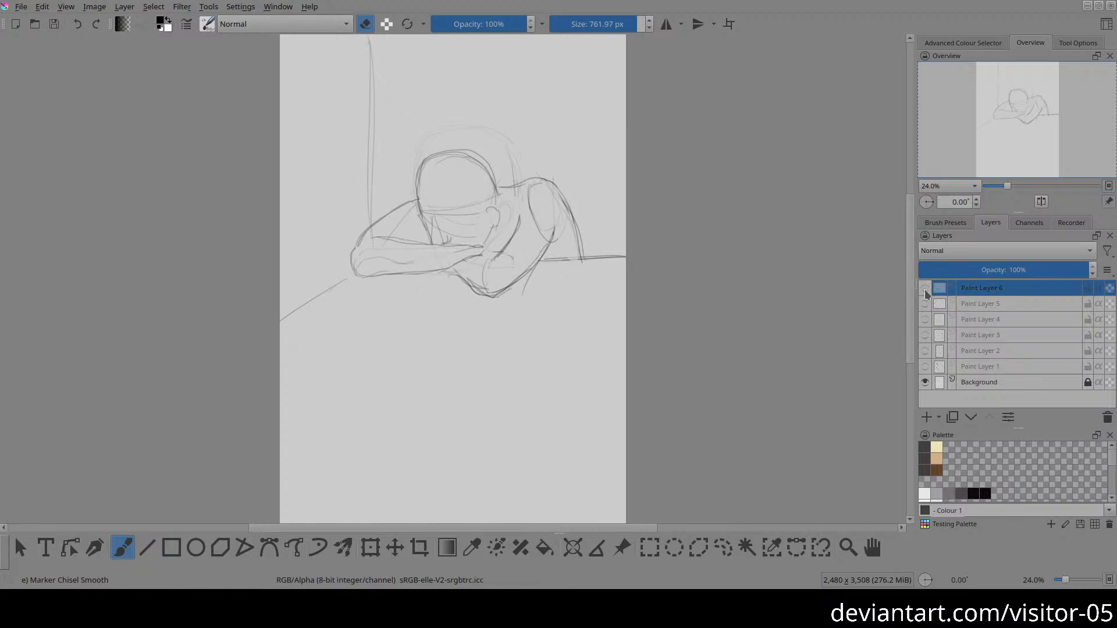
# Step: Review the sketches on Paint Layers 1 to 6 one at a time, leaving every sketch layer hidden
pyautogui.click(925, 288)
pyautogui.click(925, 366)
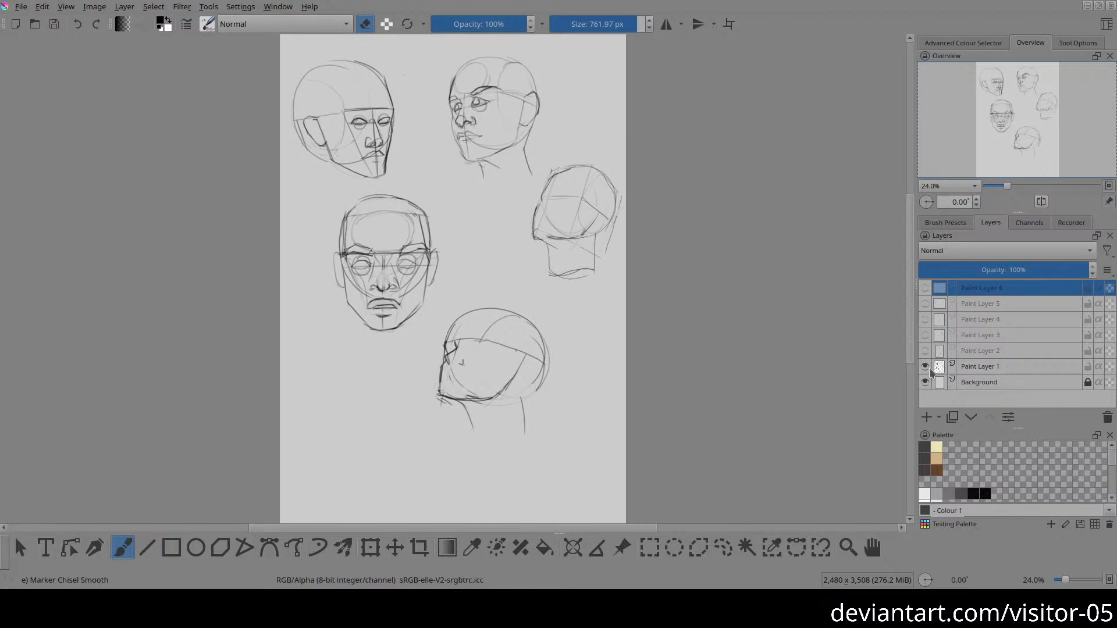
pyautogui.click(926, 366)
pyautogui.click(926, 351)
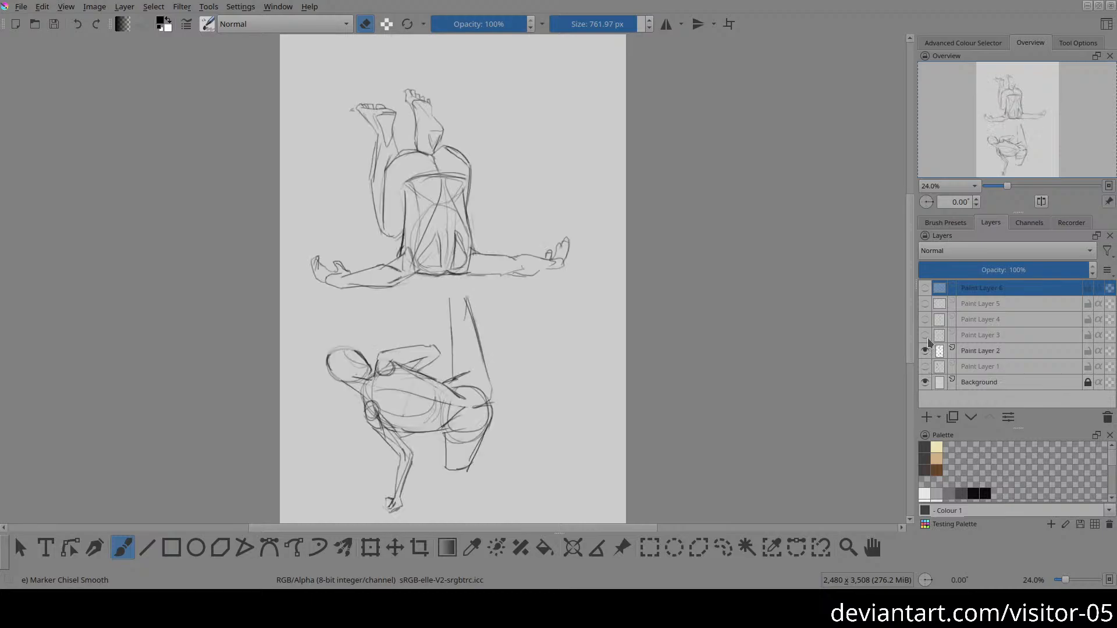
pyautogui.click(925, 351)
pyautogui.click(925, 336)
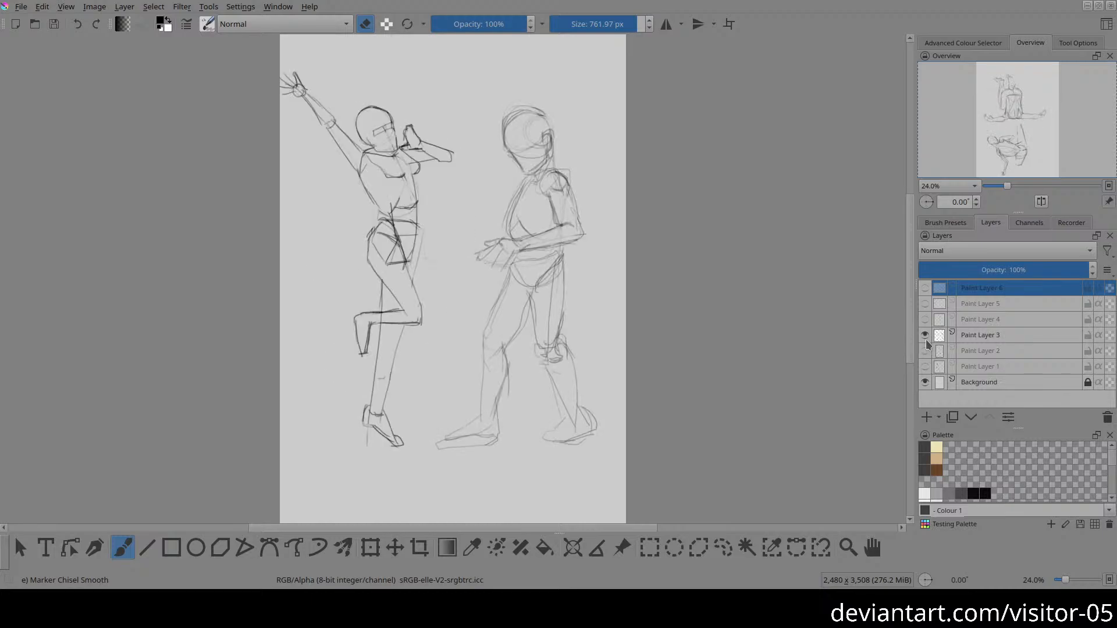
pyautogui.click(925, 336)
pyautogui.click(925, 319)
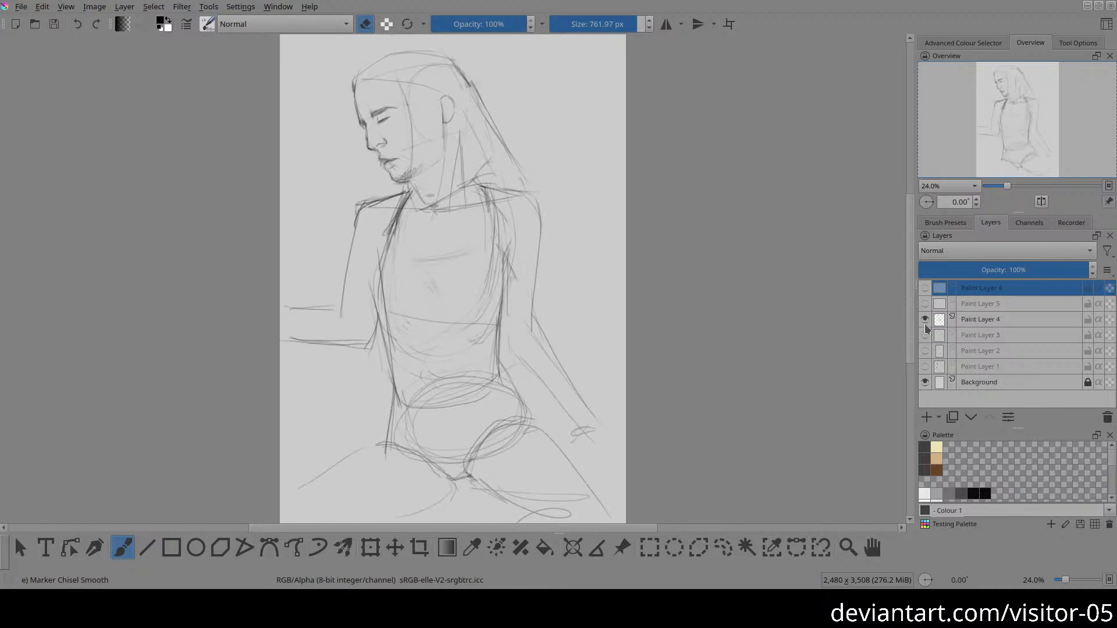
pyautogui.click(925, 319)
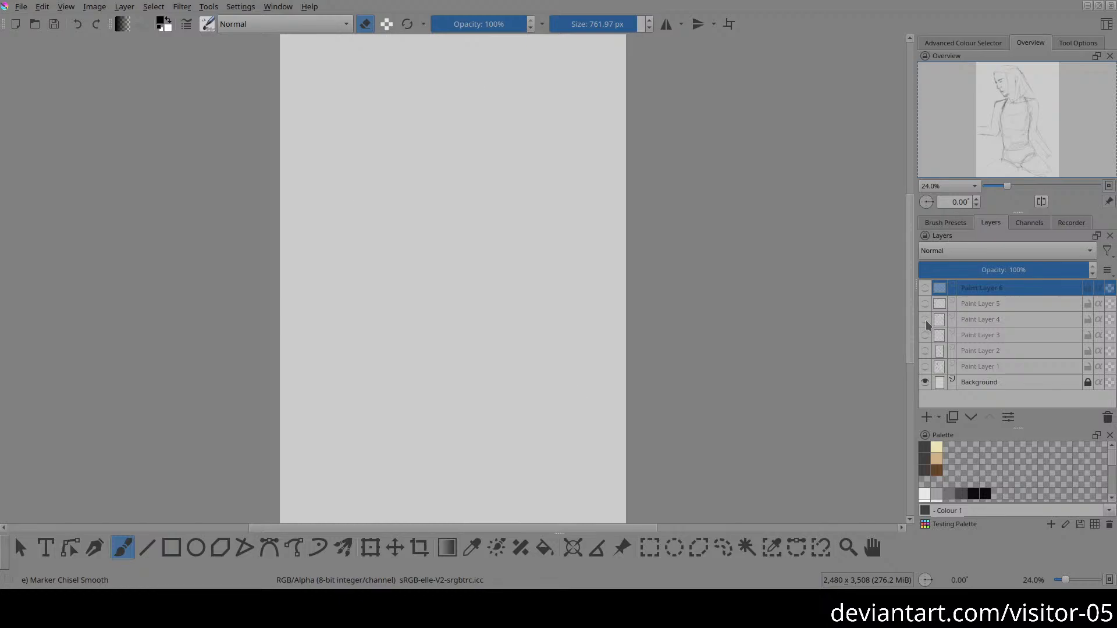
pyautogui.click(925, 304)
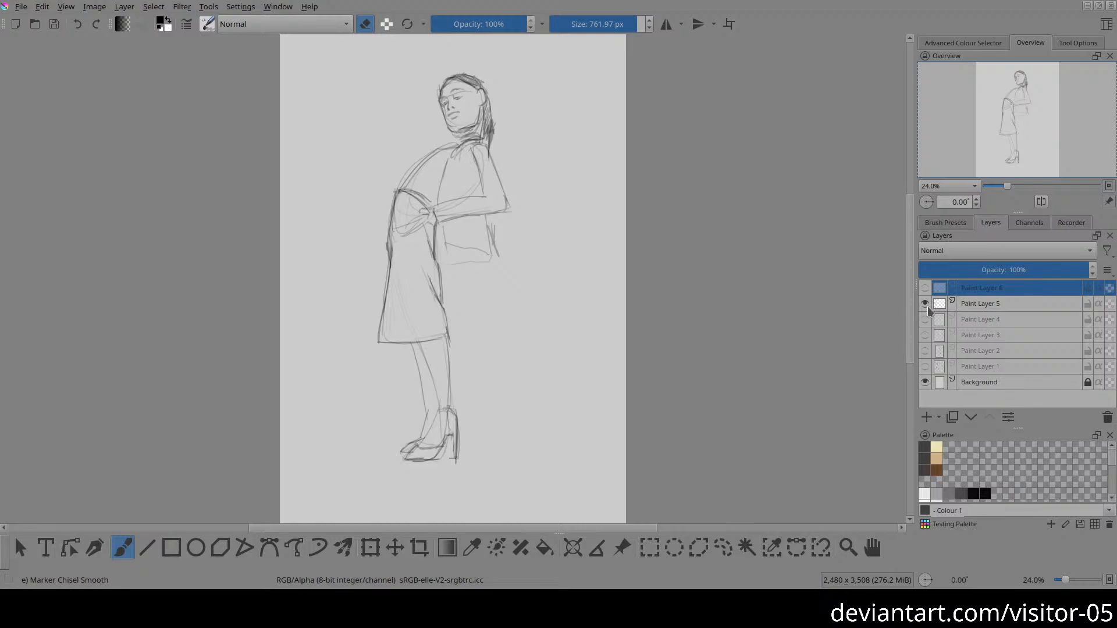
pyautogui.click(925, 304)
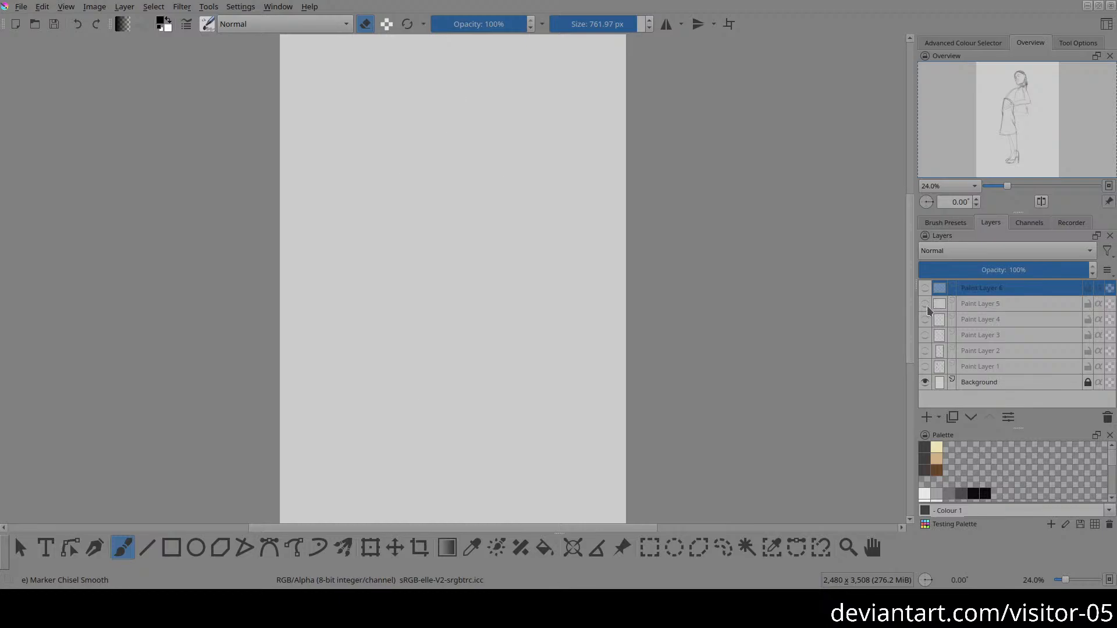
pyautogui.click(925, 287)
pyautogui.click(924, 288)
# Step: Add a new paint layer above the hidden sketches and switch to the Basic-1 brush
pyautogui.click(926, 417)
pyautogui.rightClick(691, 298)
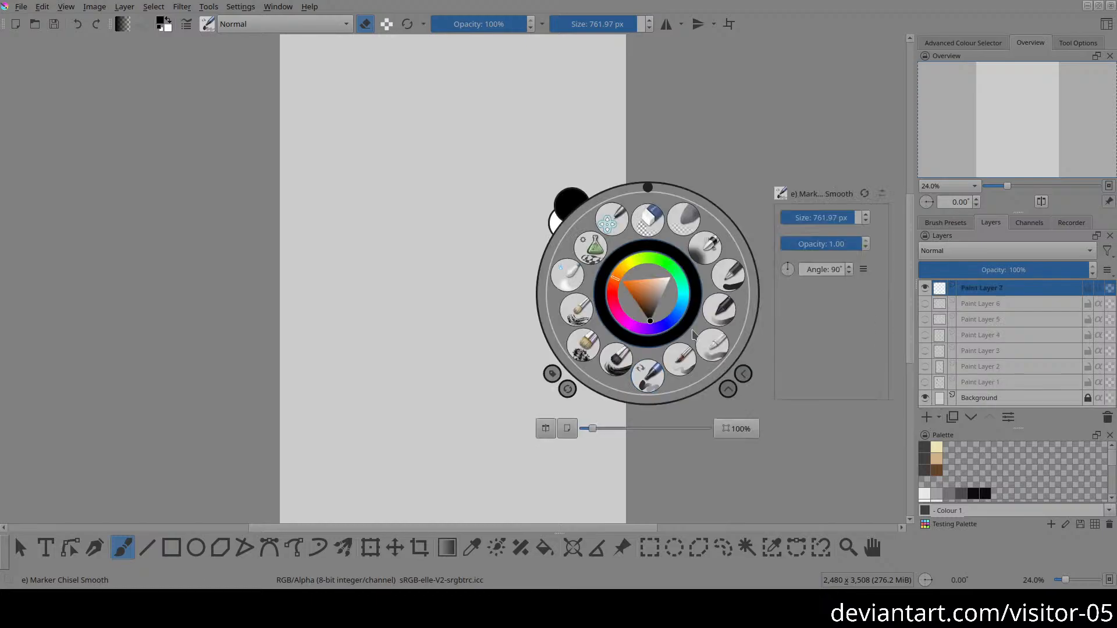
pyautogui.click(662, 383)
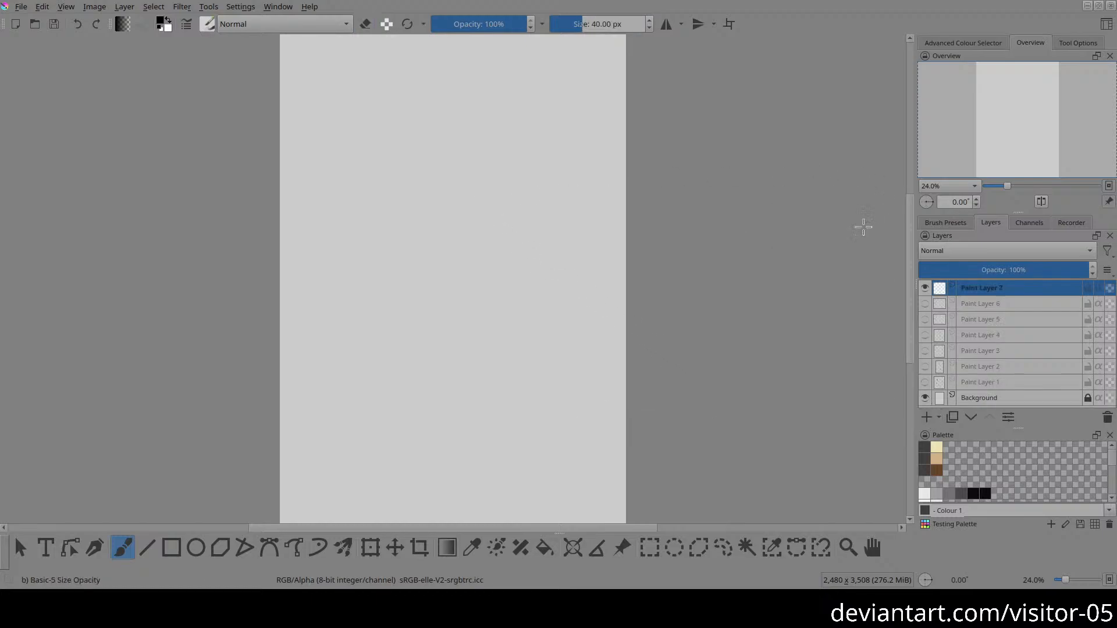
pyautogui.rightClick(748, 281)
pyautogui.click(732, 221)
# Step: Handwrite "Bye!" in large black letters across the upper part of the page
pyautogui.moveTo(305, 102)
pyautogui.mouseDown()
pyautogui.moveTo(341, 185)
pyautogui.moveTo(328, 86)
pyautogui.moveTo(344, 162)
pyautogui.mouseUp()
pyautogui.moveTo(362, 90)
pyautogui.mouseDown()
pyautogui.moveTo(382, 115)
pyautogui.moveTo(398, 185)
pyautogui.mouseUp()
pyautogui.moveTo(459, 156)
pyautogui.mouseDown()
pyautogui.moveTo(477, 120)
pyautogui.moveTo(544, 174)
pyautogui.mouseUp()
pyautogui.click(557, 170)
pyautogui.moveTo(546, 122); pyautogui.dragTo(527, 67)
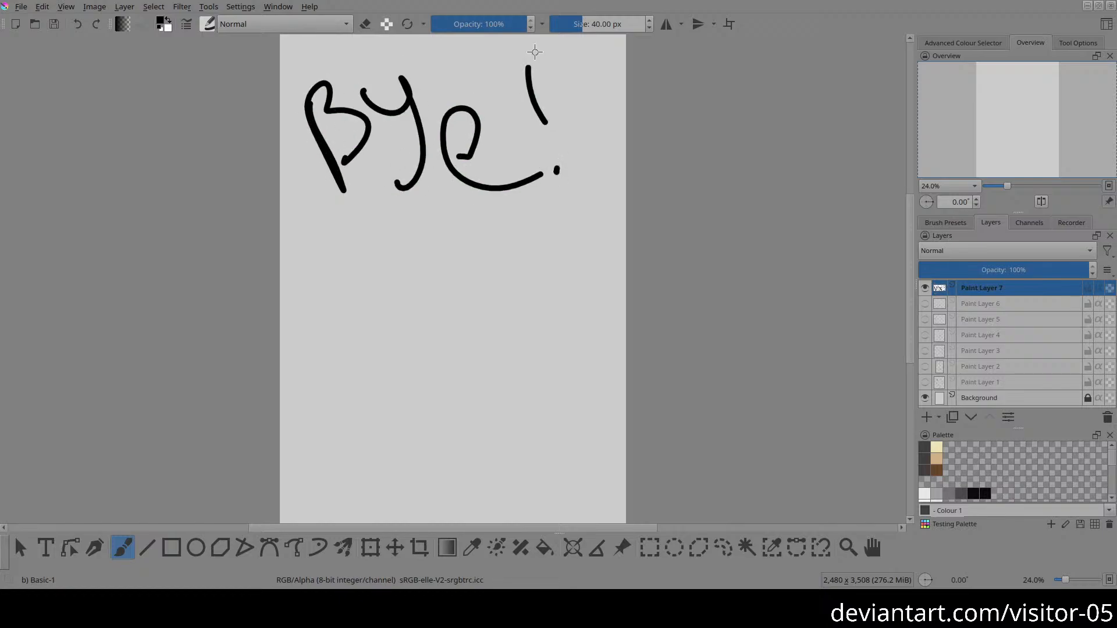